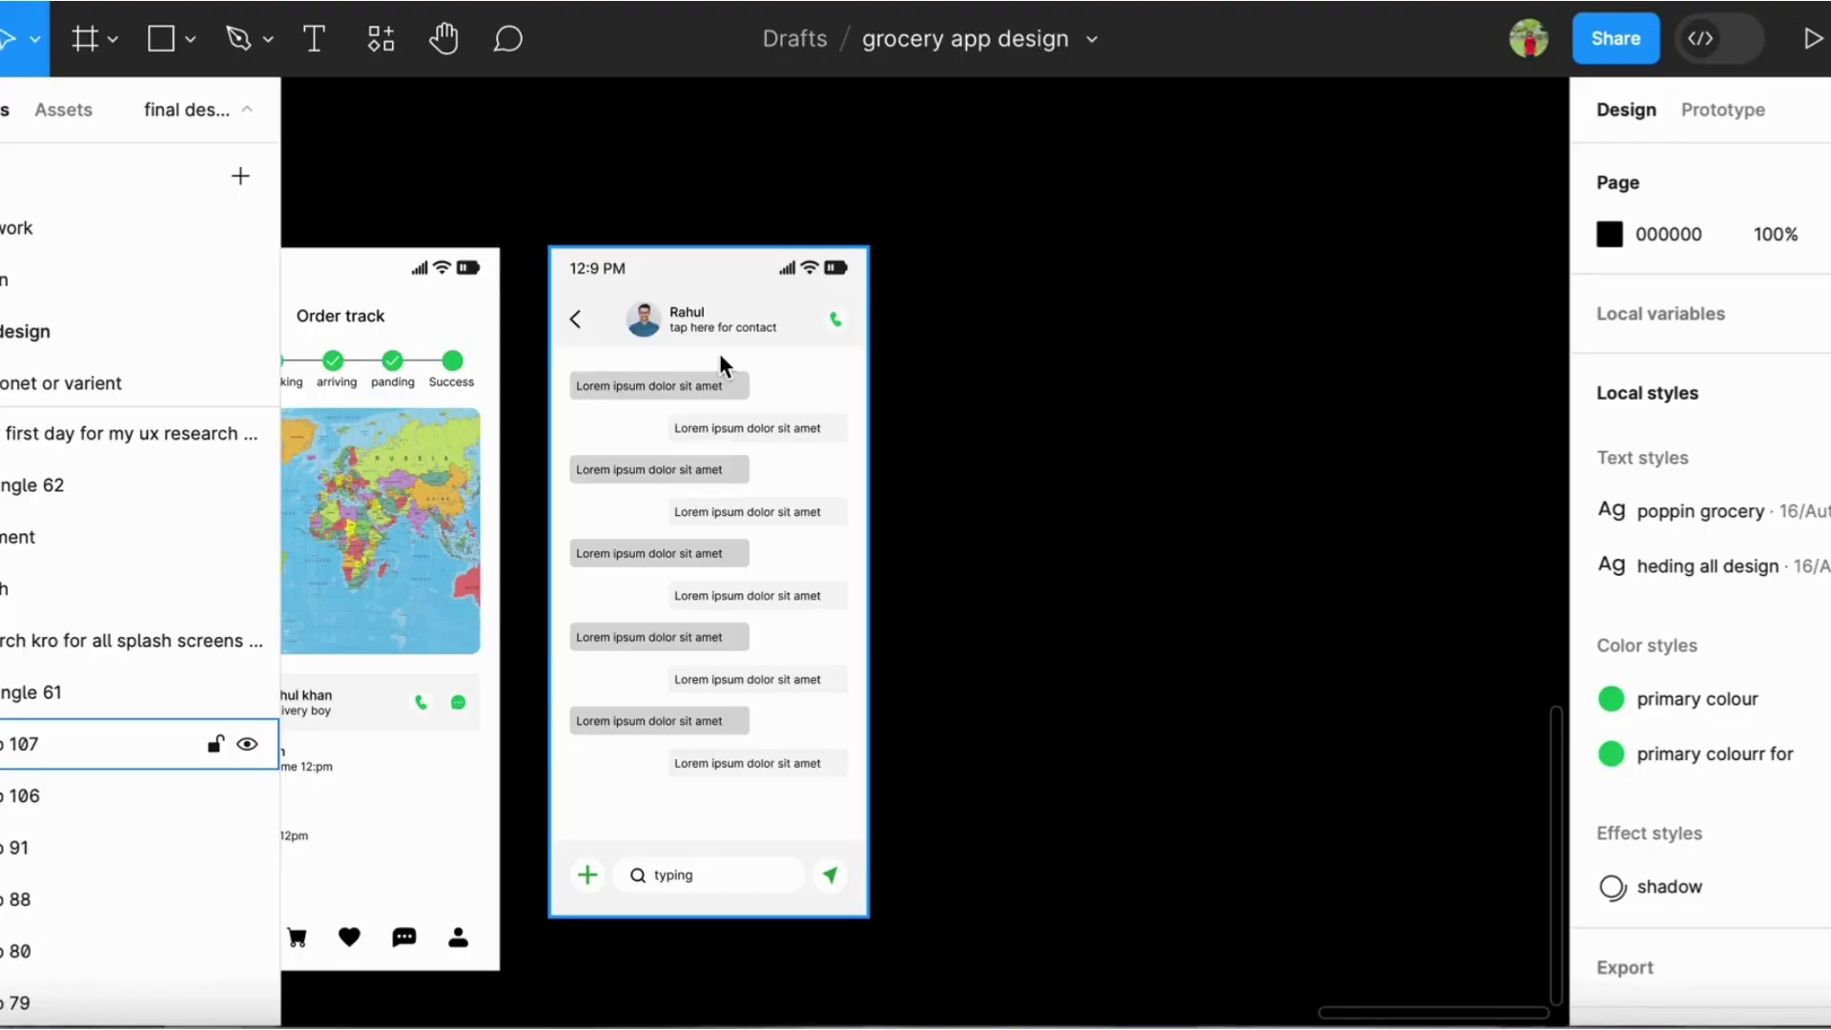
Duplicate the chat screen and place the copy beside the original
left_click(671, 470)
left_click_drag(1014, 477, 1097, 472)
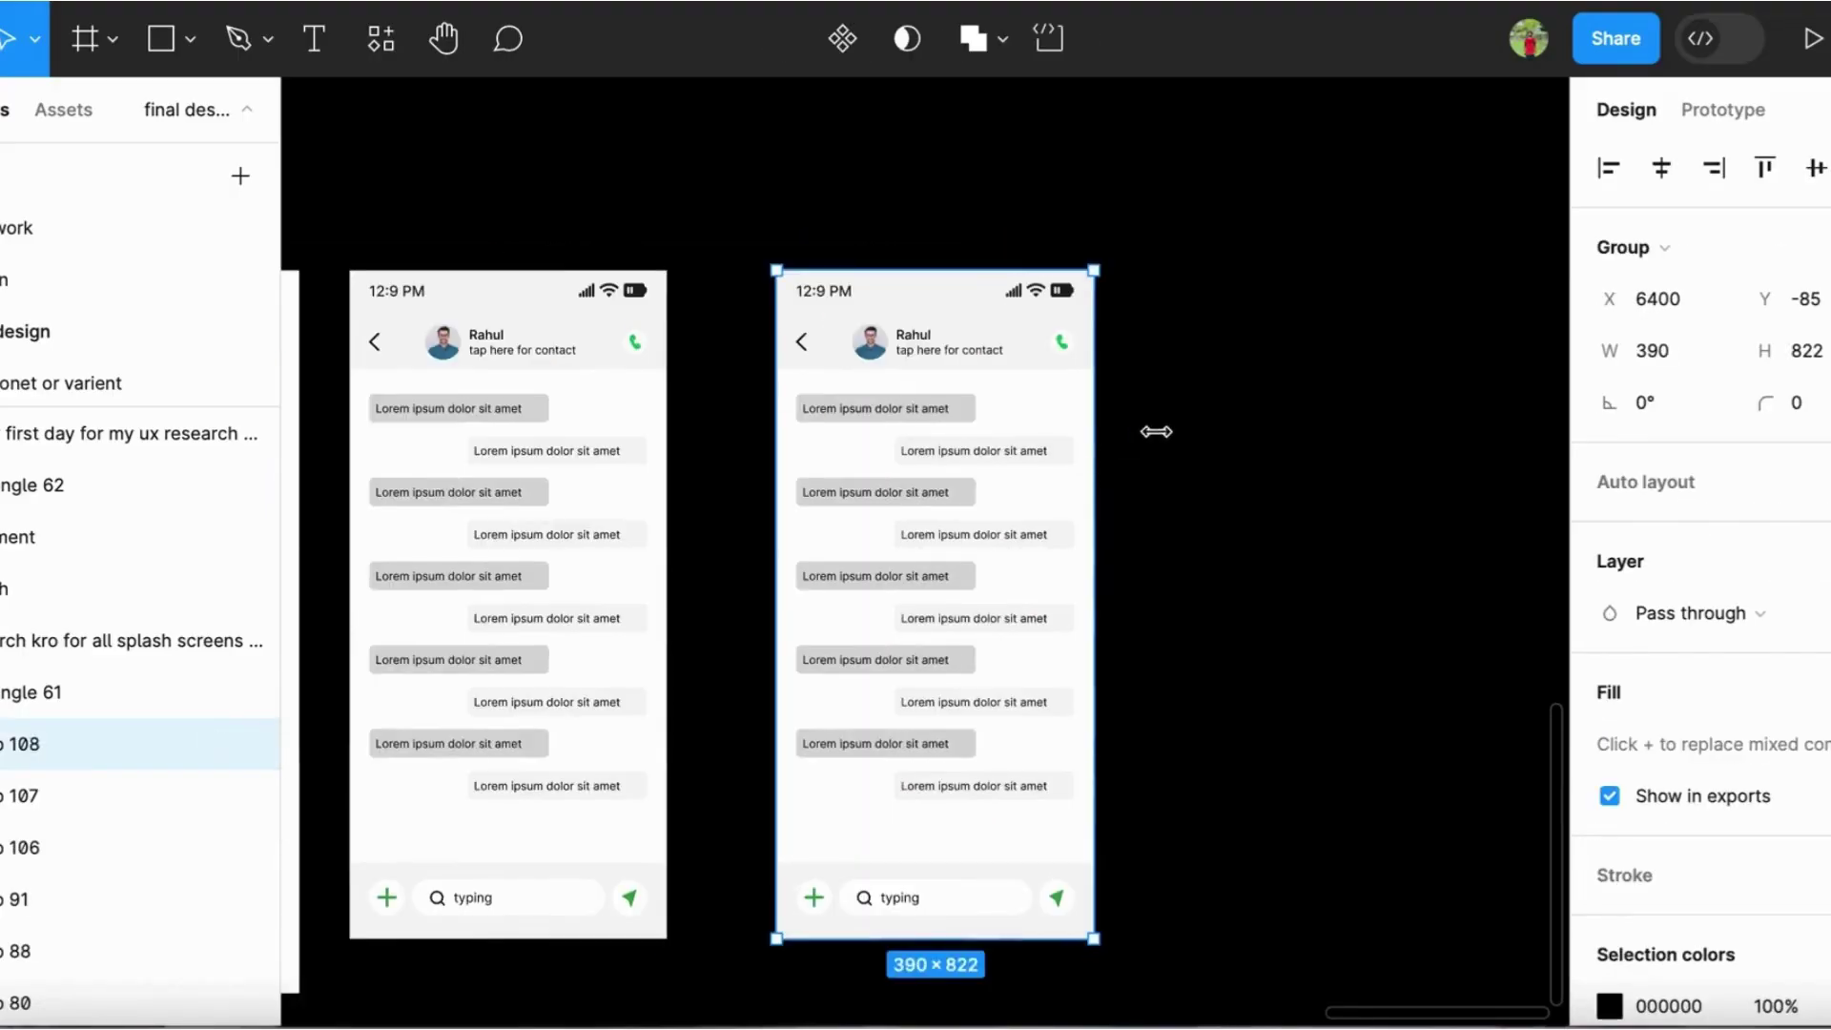
left_click(1157, 425)
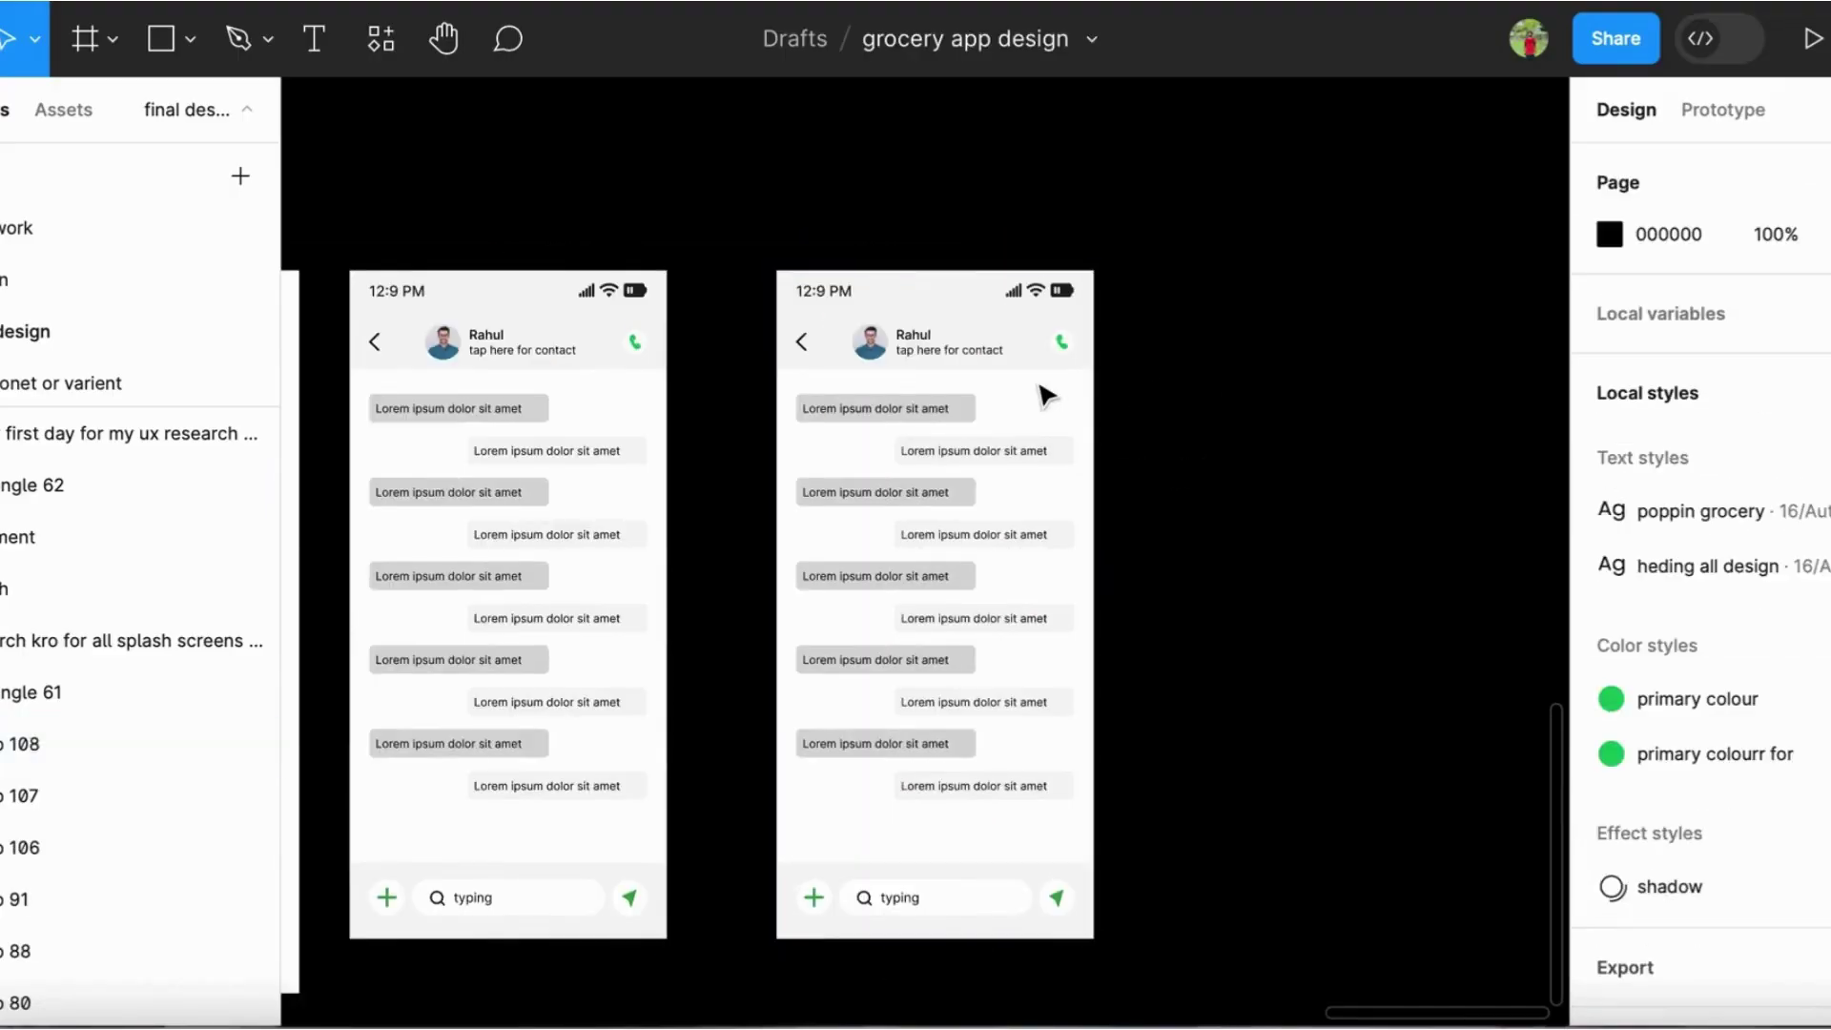
scroll(1104, 388, "up", 3)
Delete the contact name and call icons from the copy's header
left_click(1054, 358)
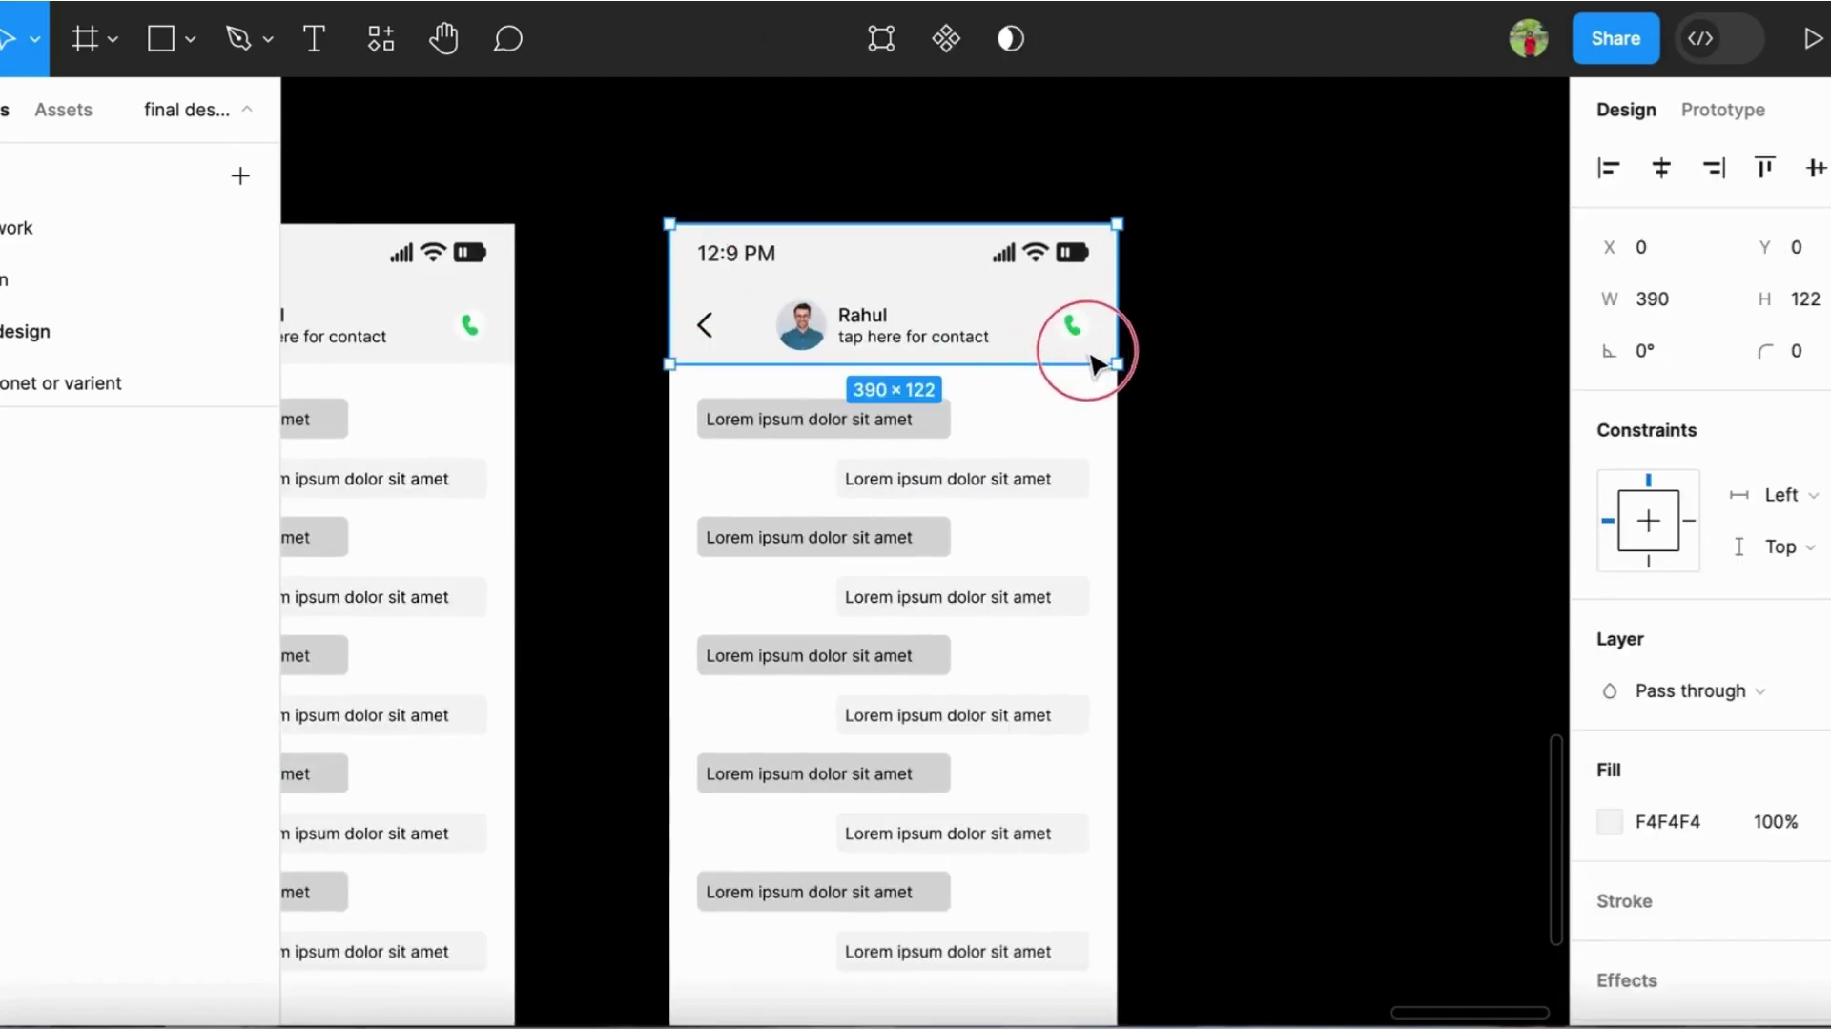
key("Return")
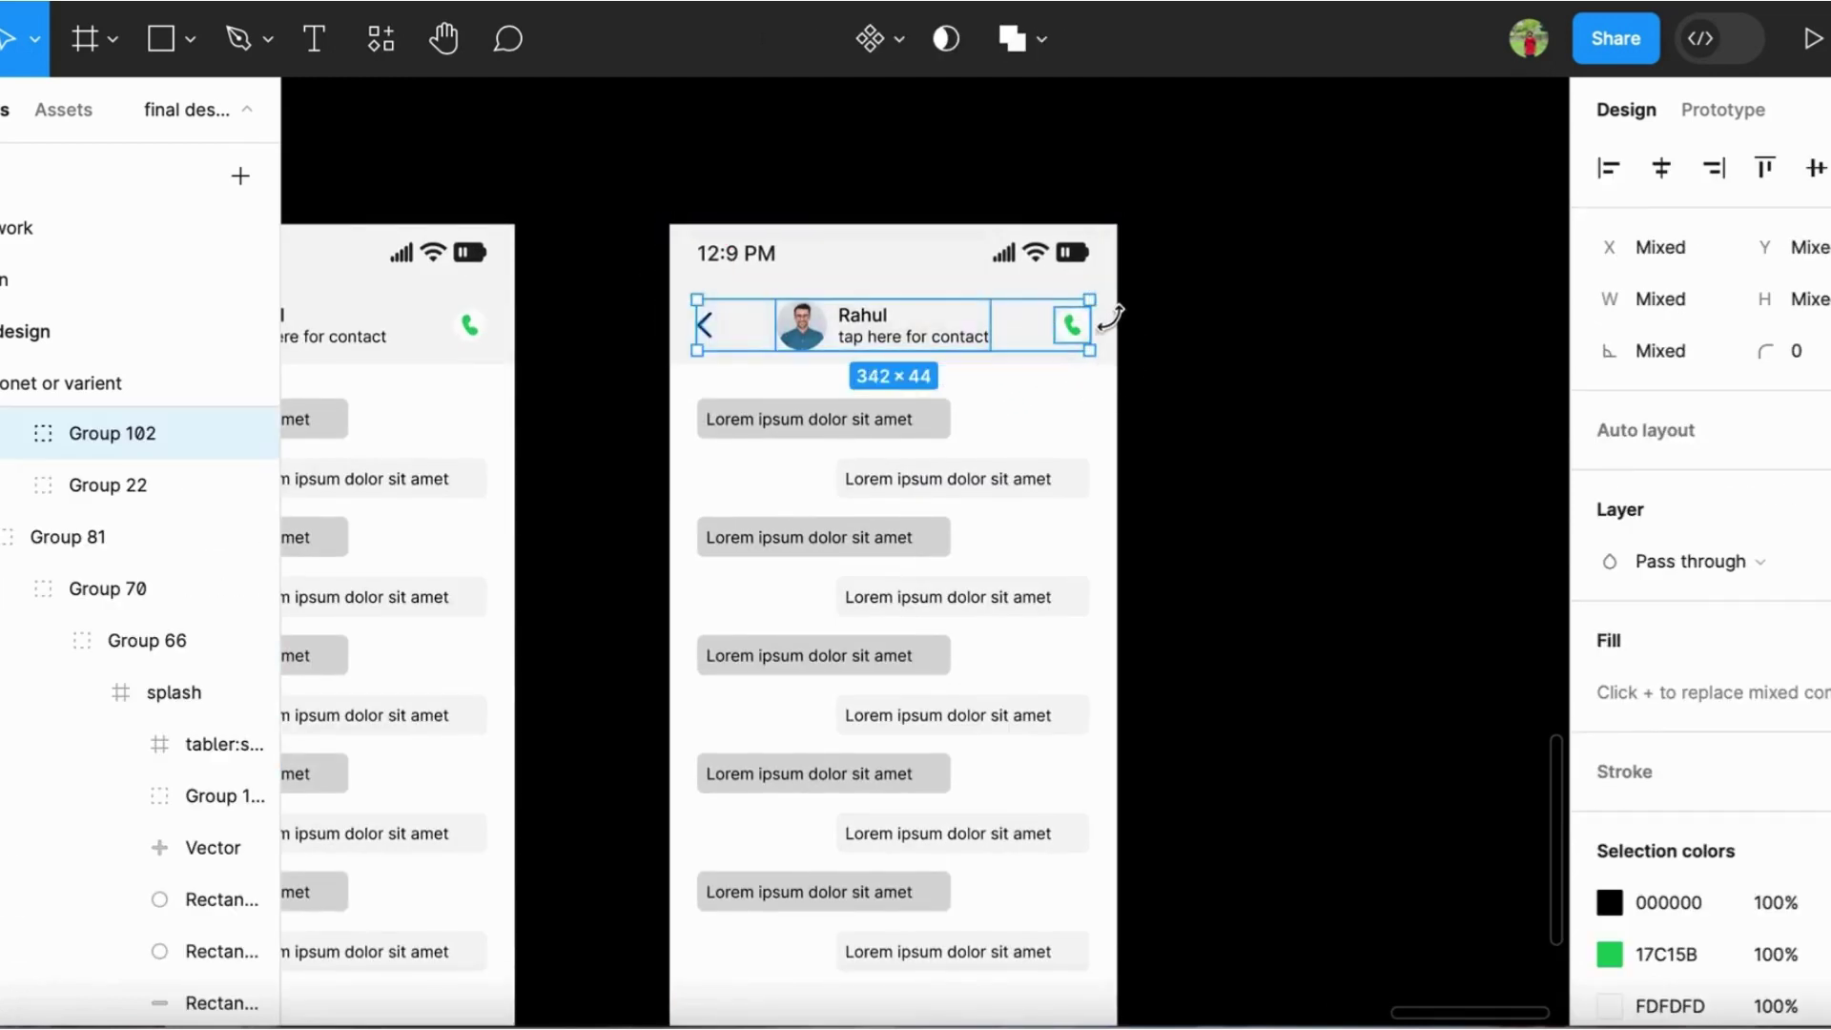
key("Delete")
left_click(940, 324)
scroll(938, 327, "down", 3)
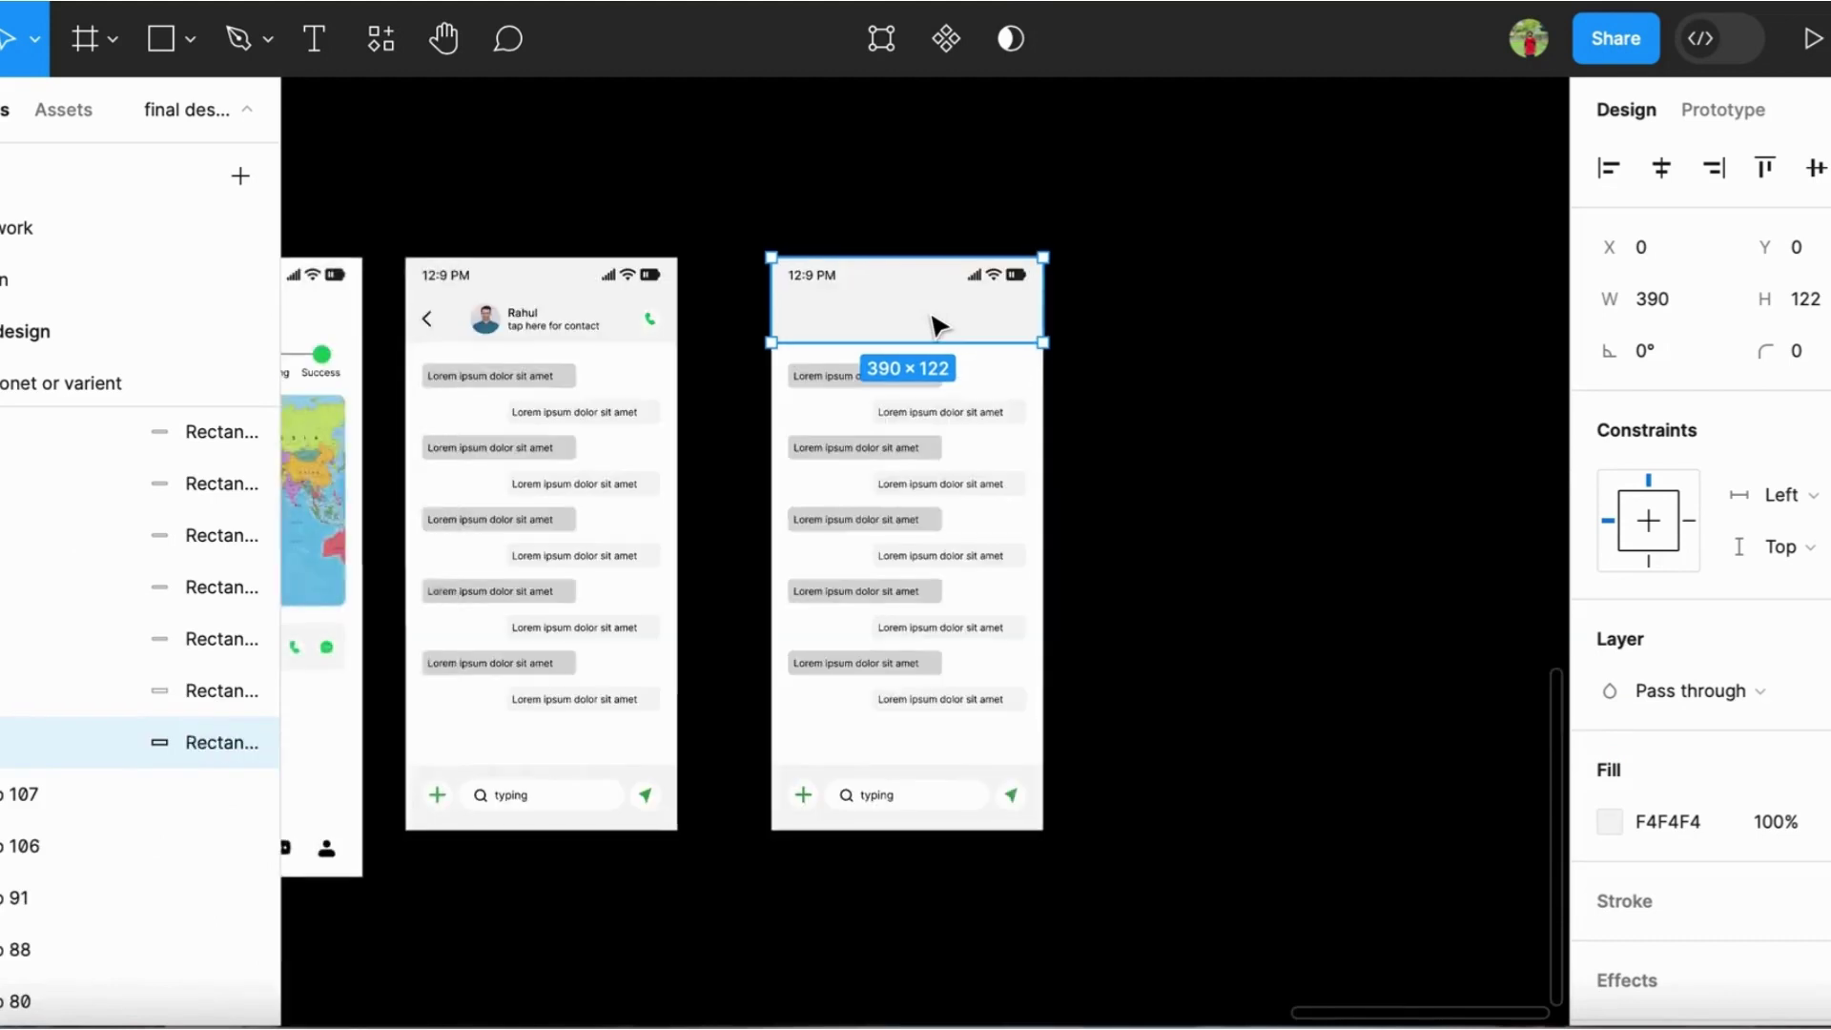
scroll(939, 327, "down", 2)
scroll(932, 307, "down", 2)
key("Escape")
scroll(830, 353, "up", 3)
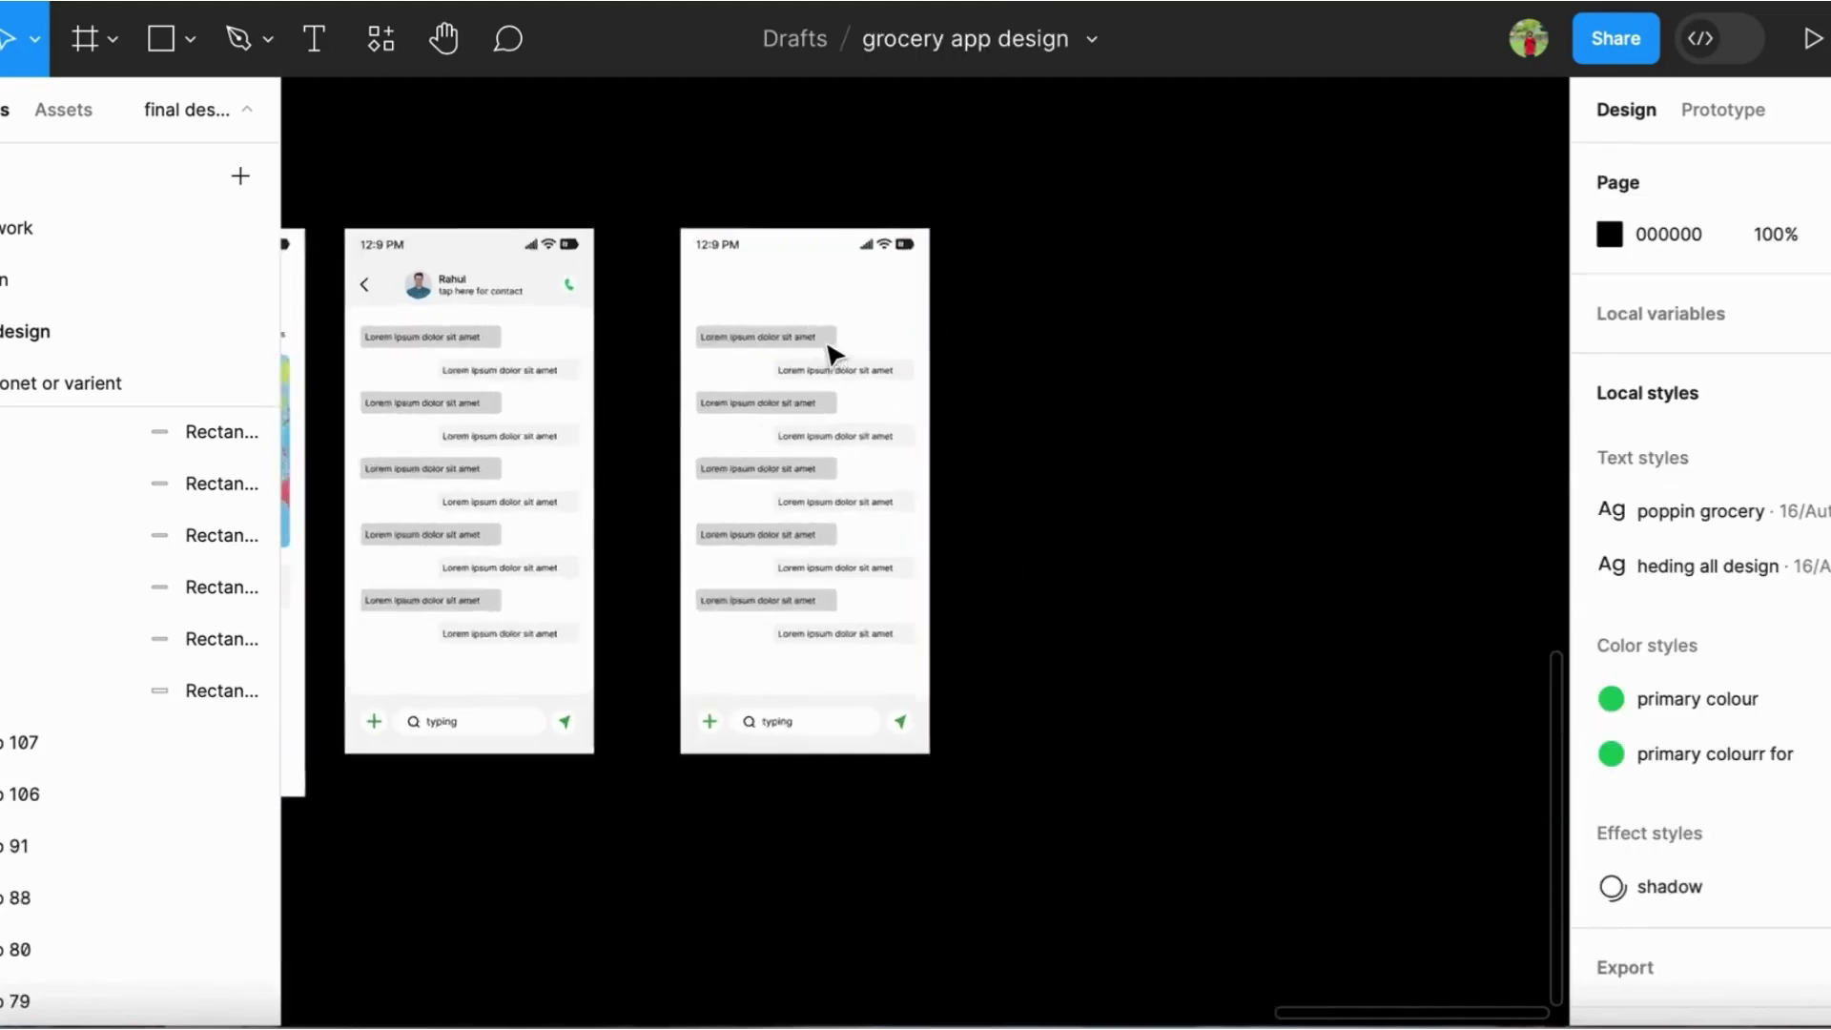
scroll(830, 353, "up", 2)
Delete all ten message bubbles and the bottom message input bar
left_click(953, 805)
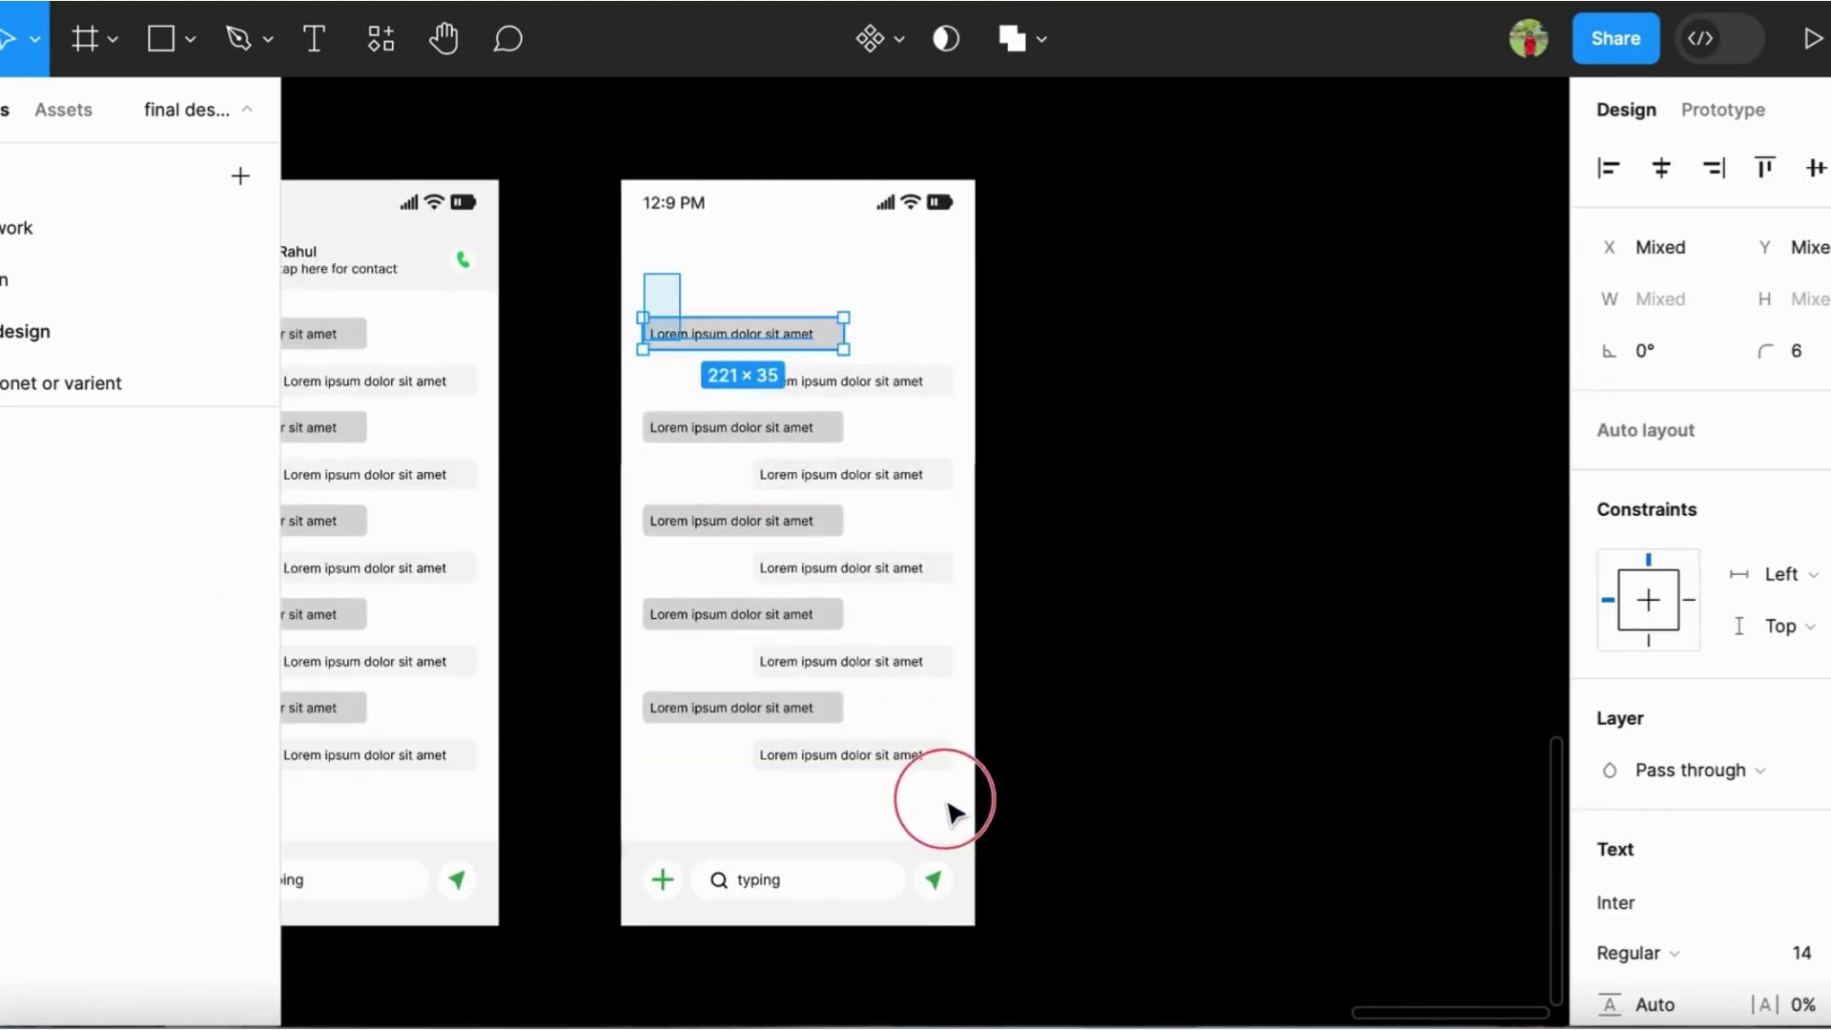
left_click_drag(954, 815, 953, 808)
key("Delete")
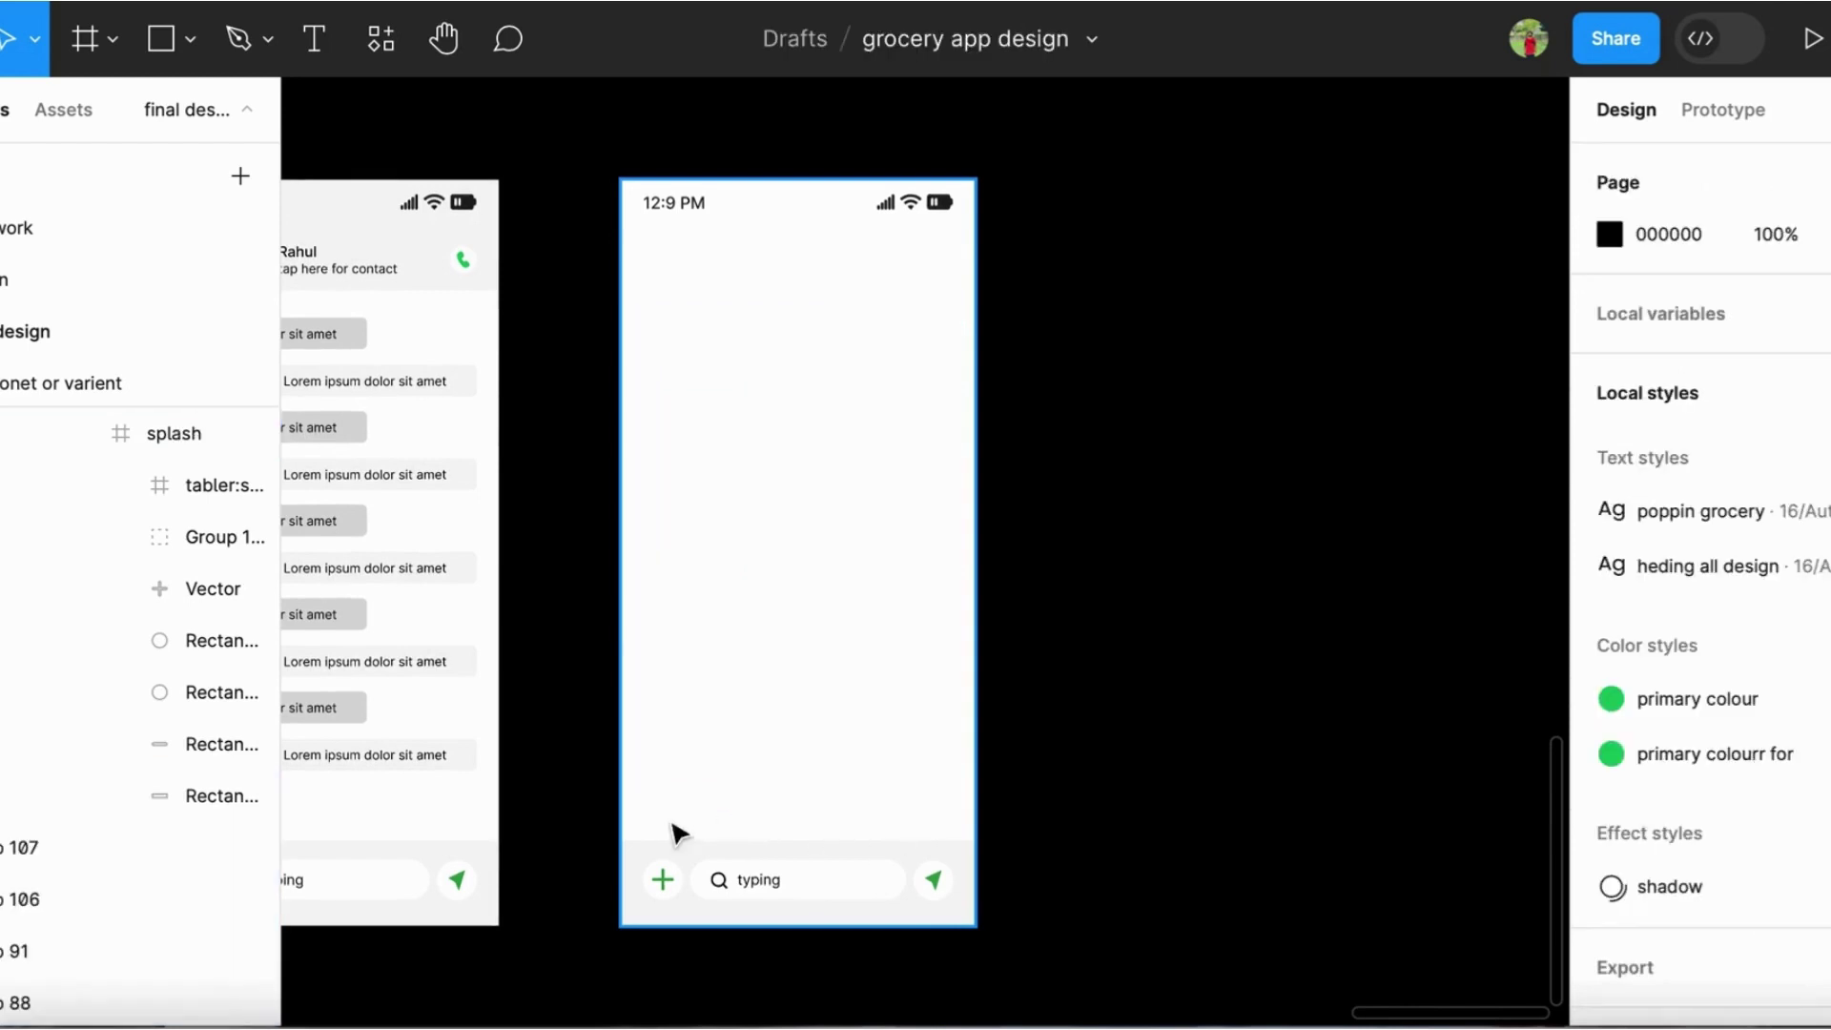
left_click_drag(665, 818, 965, 918)
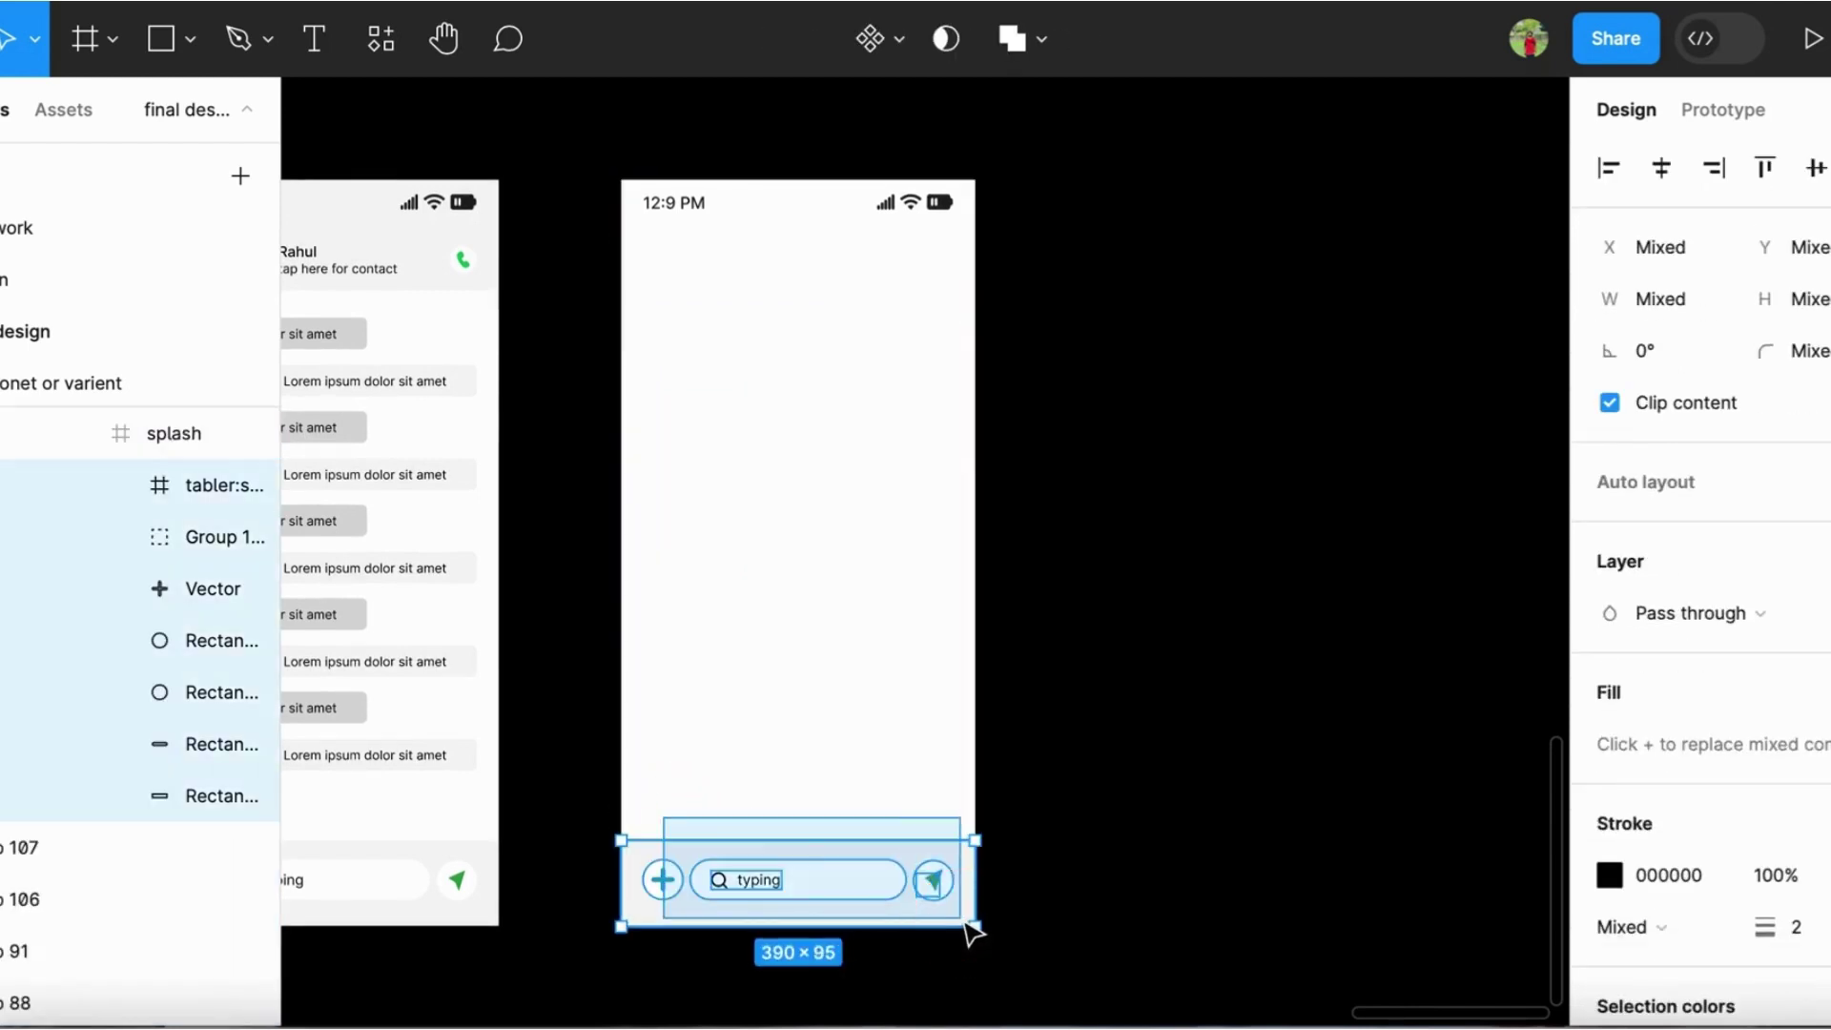
key("Delete")
Fill the blank screen with the green brand colour 17C15B sampled from the design
left_click(834, 551)
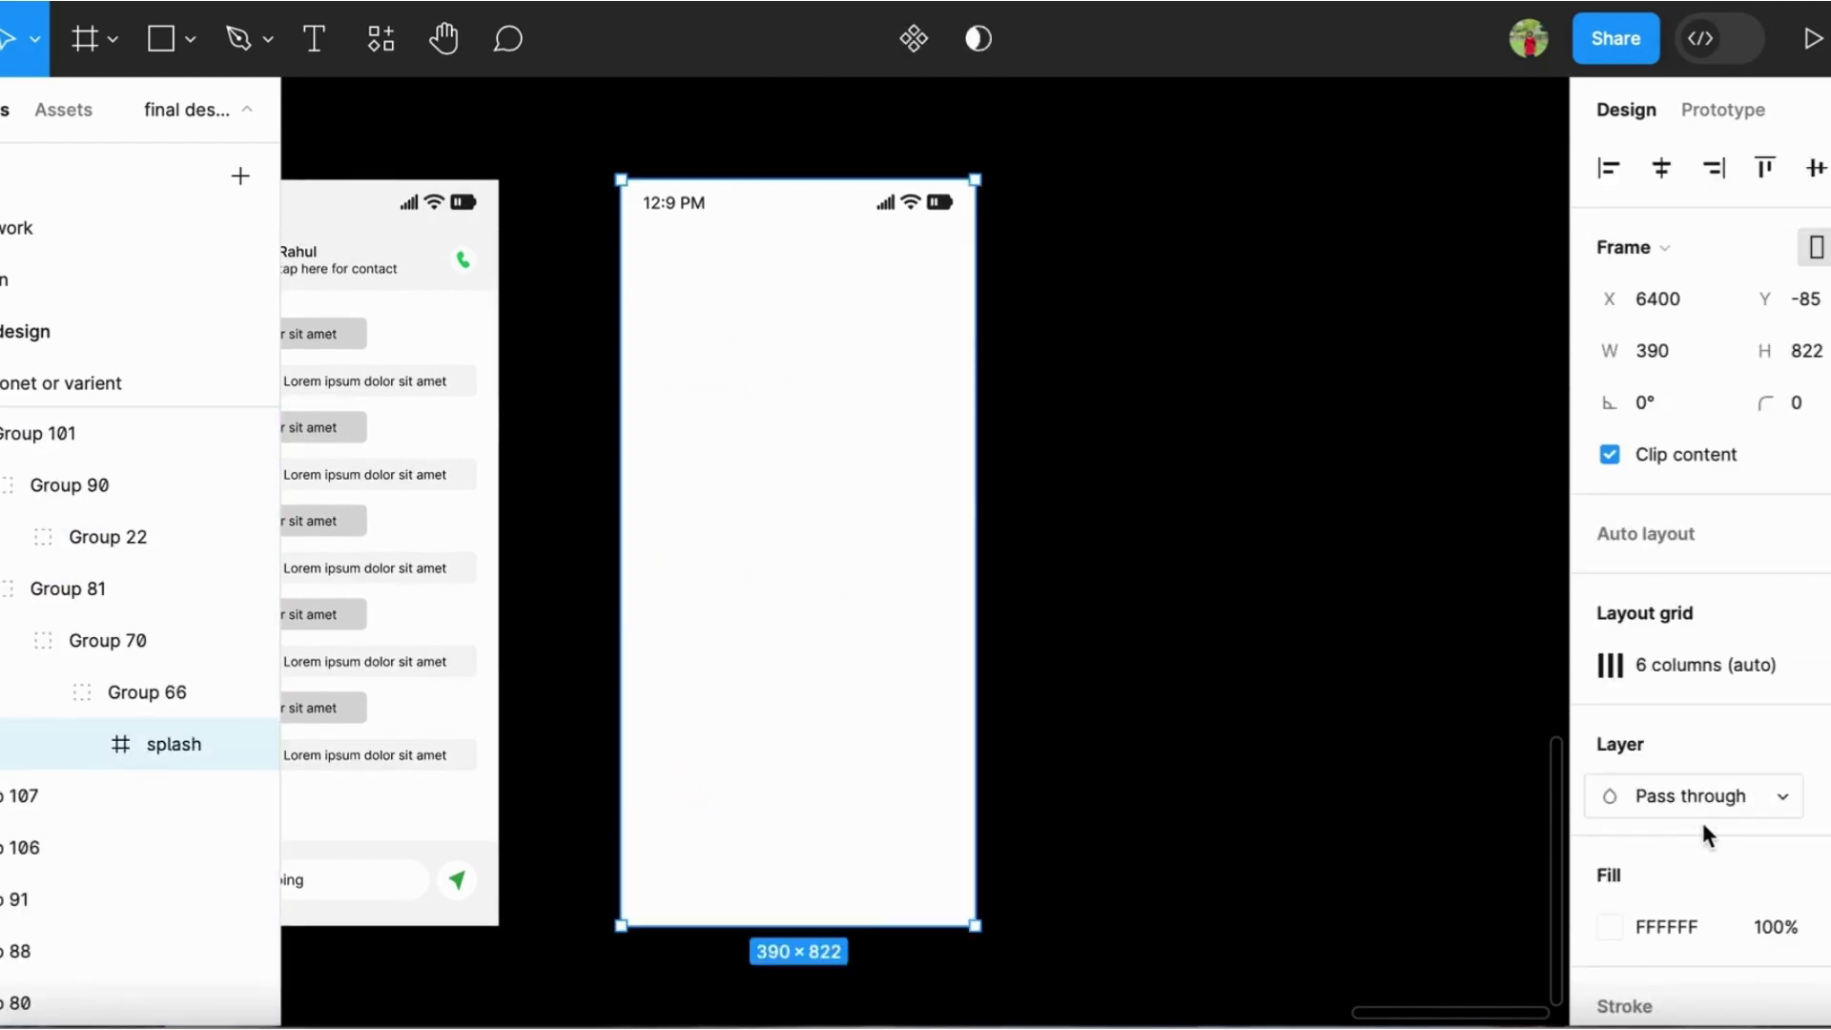
left_click(1610, 831)
left_click(1227, 658)
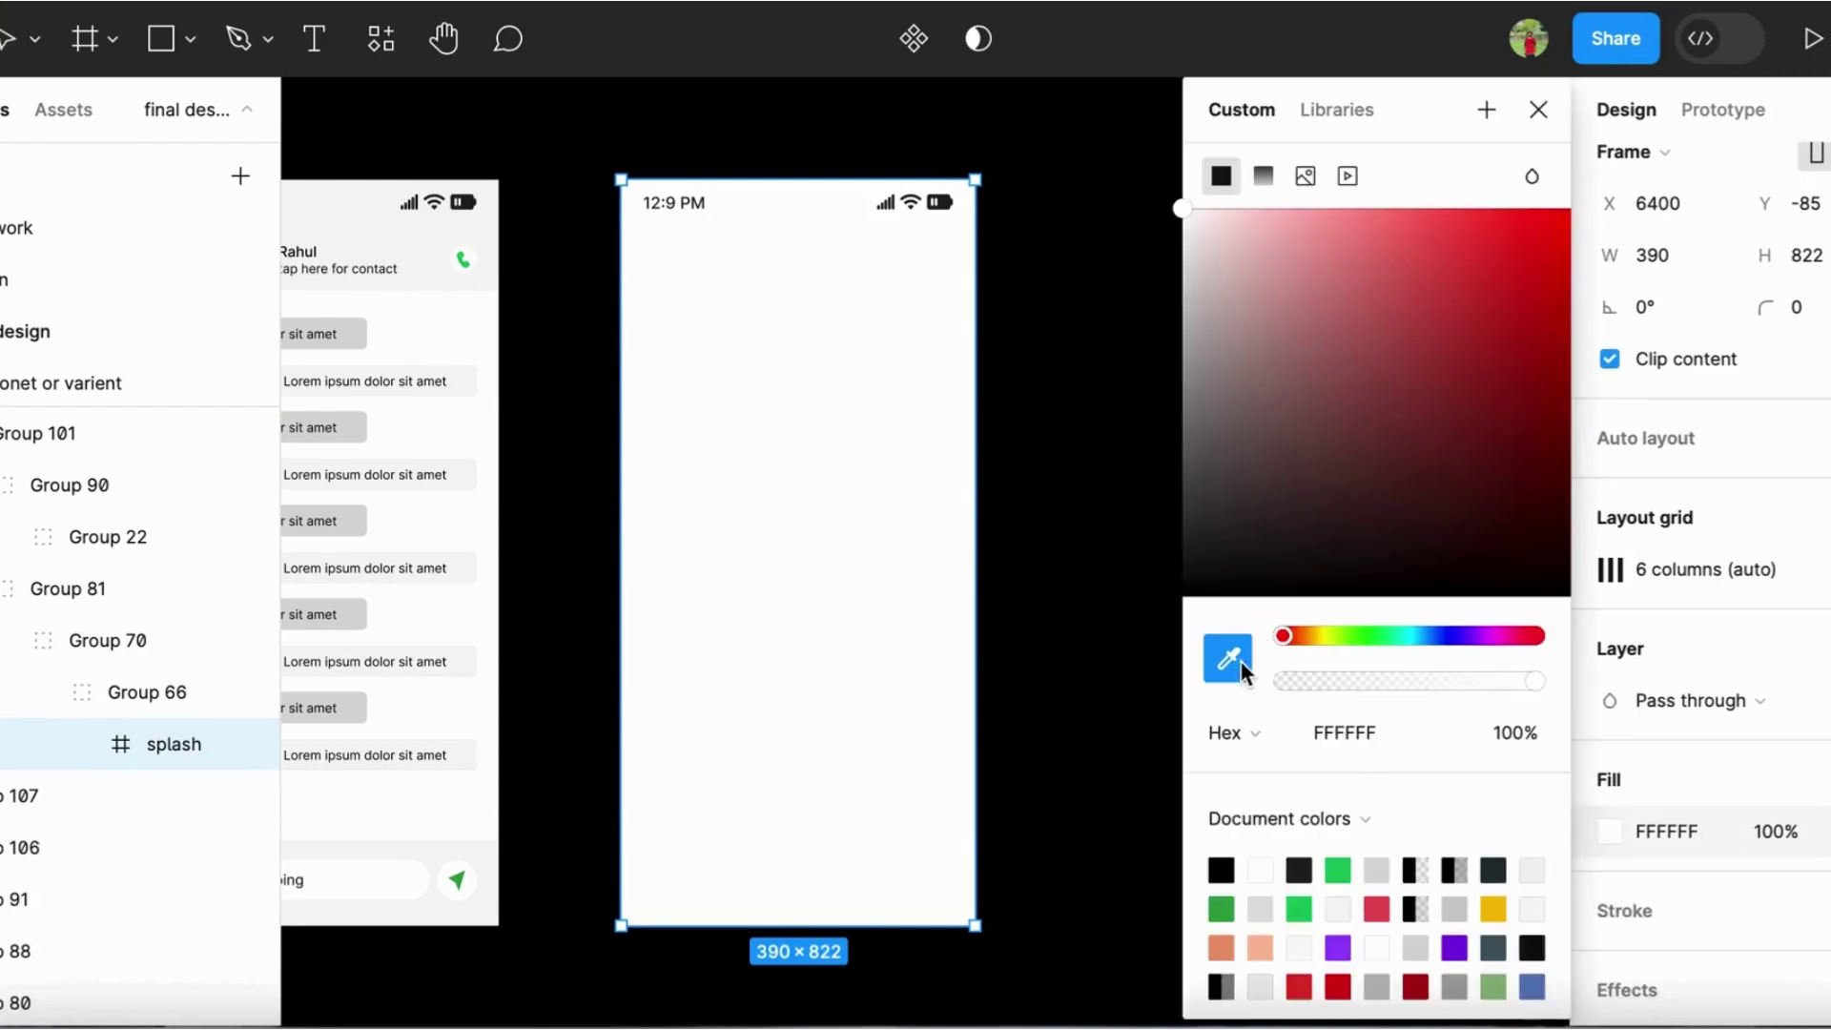
left_click(1338, 870)
left_click(1547, 112)
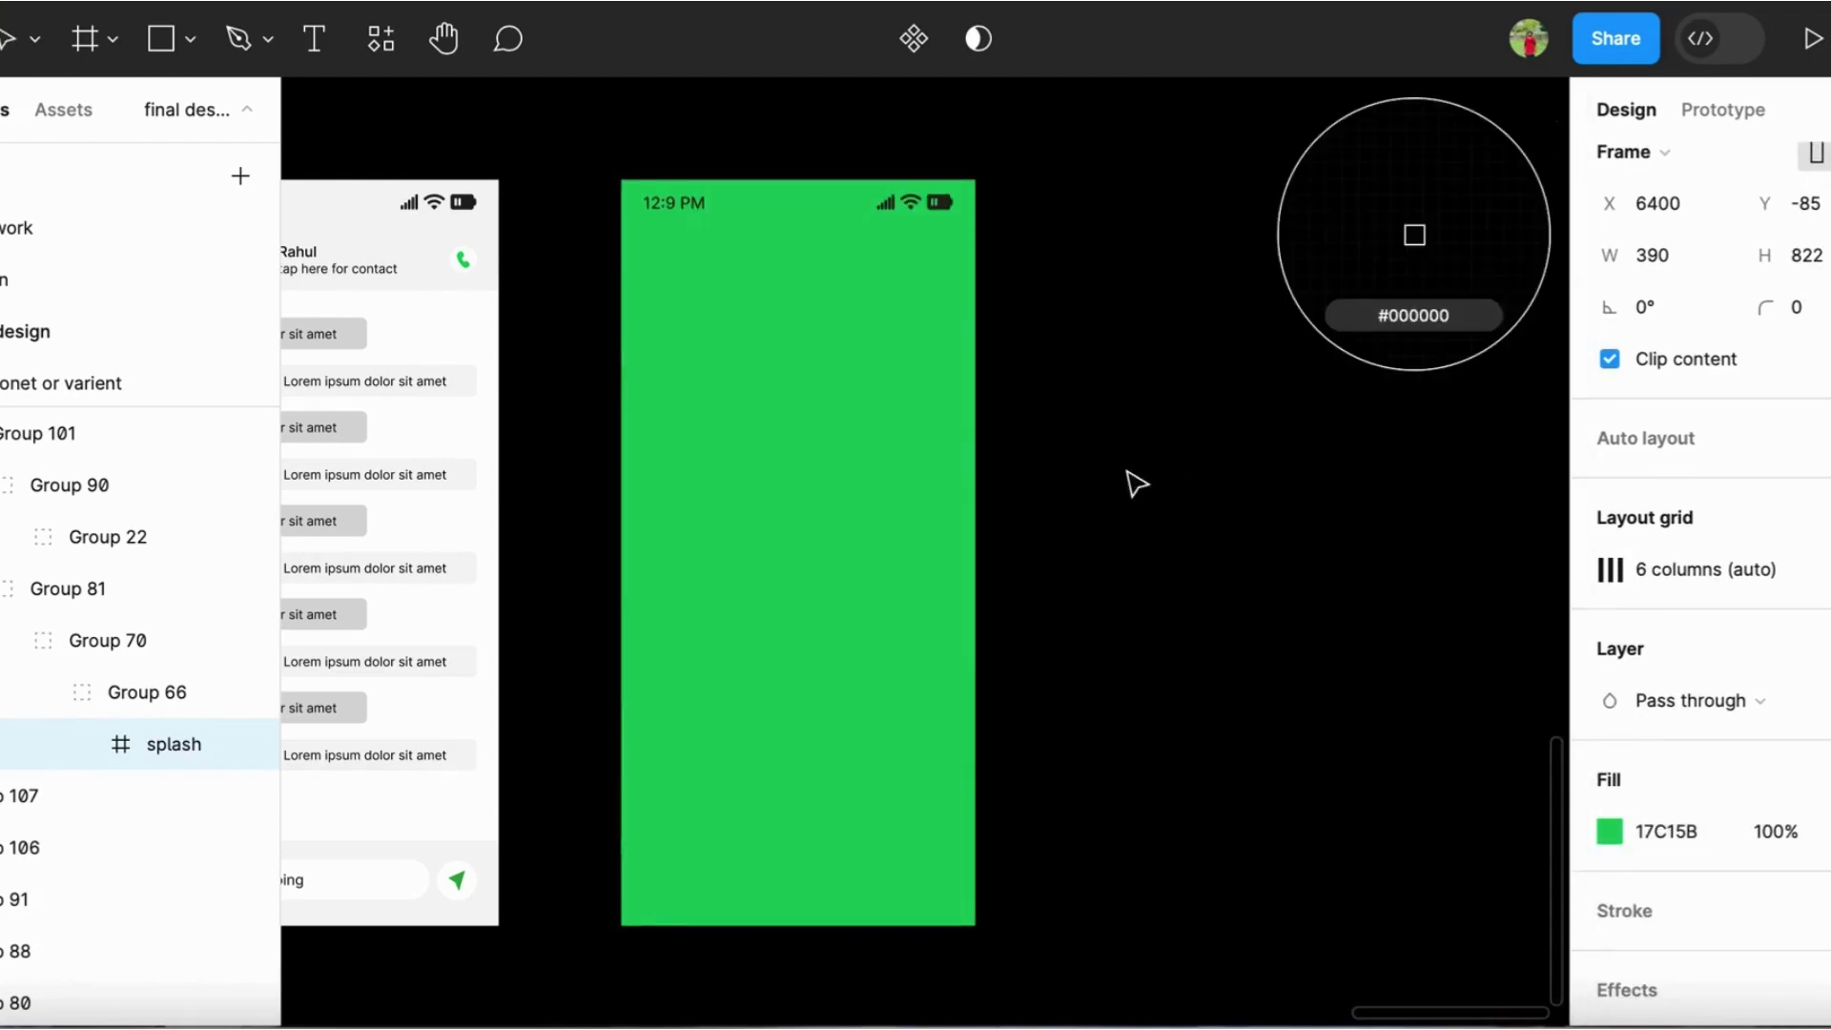
left_click(1136, 578)
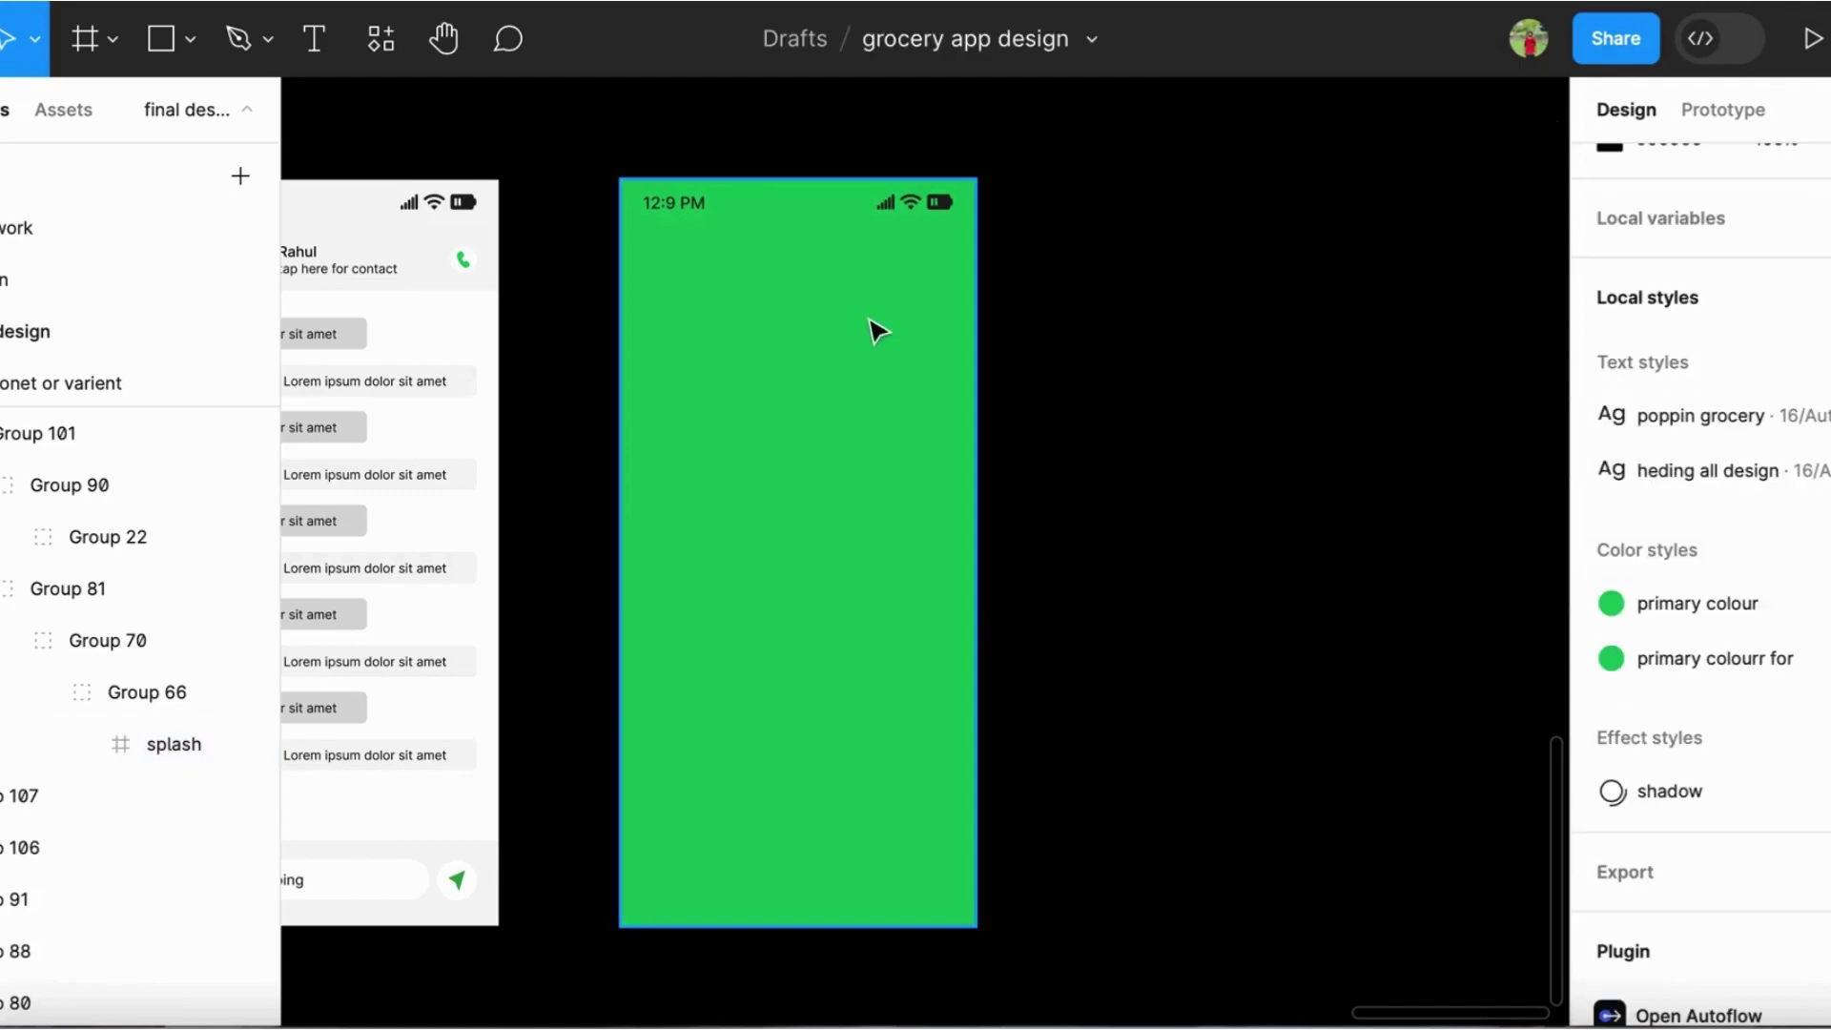
scroll(742, 246, "up", 2)
Change the dark 222222 status bar colour to white
left_click(765, 241)
left_click(1034, 204)
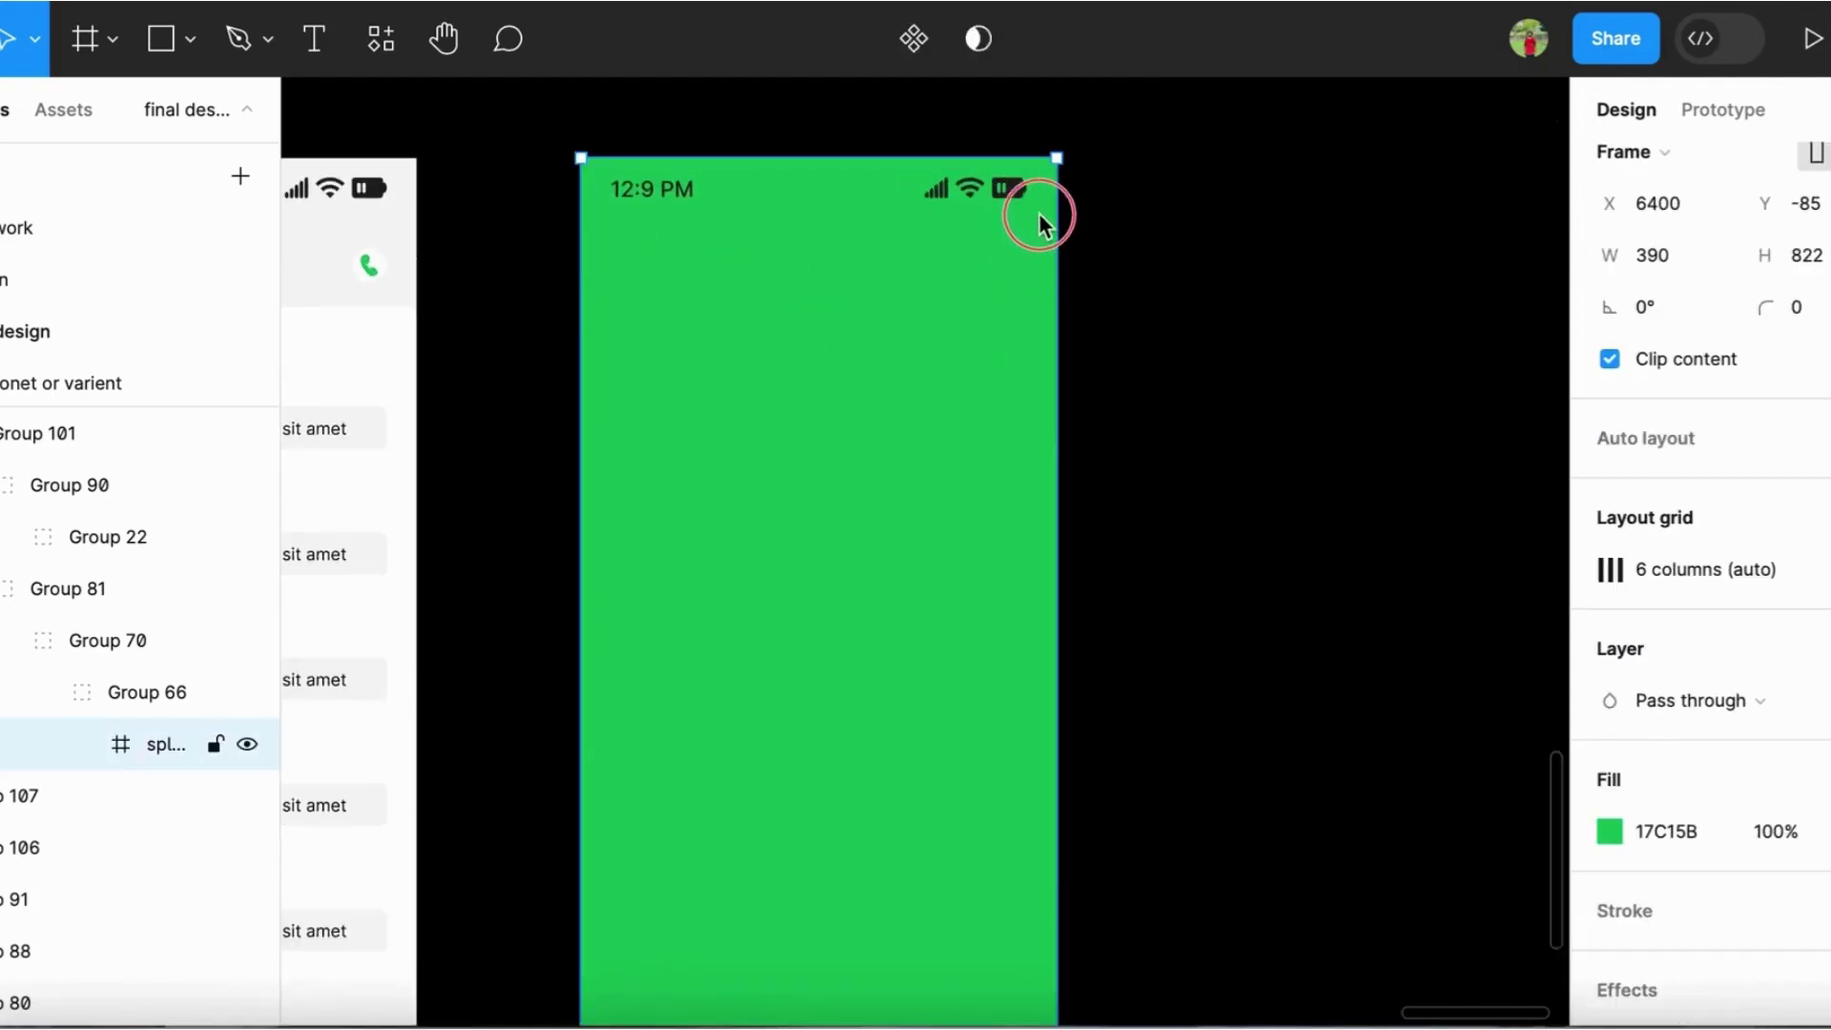
left_click(1042, 189)
key("Escape")
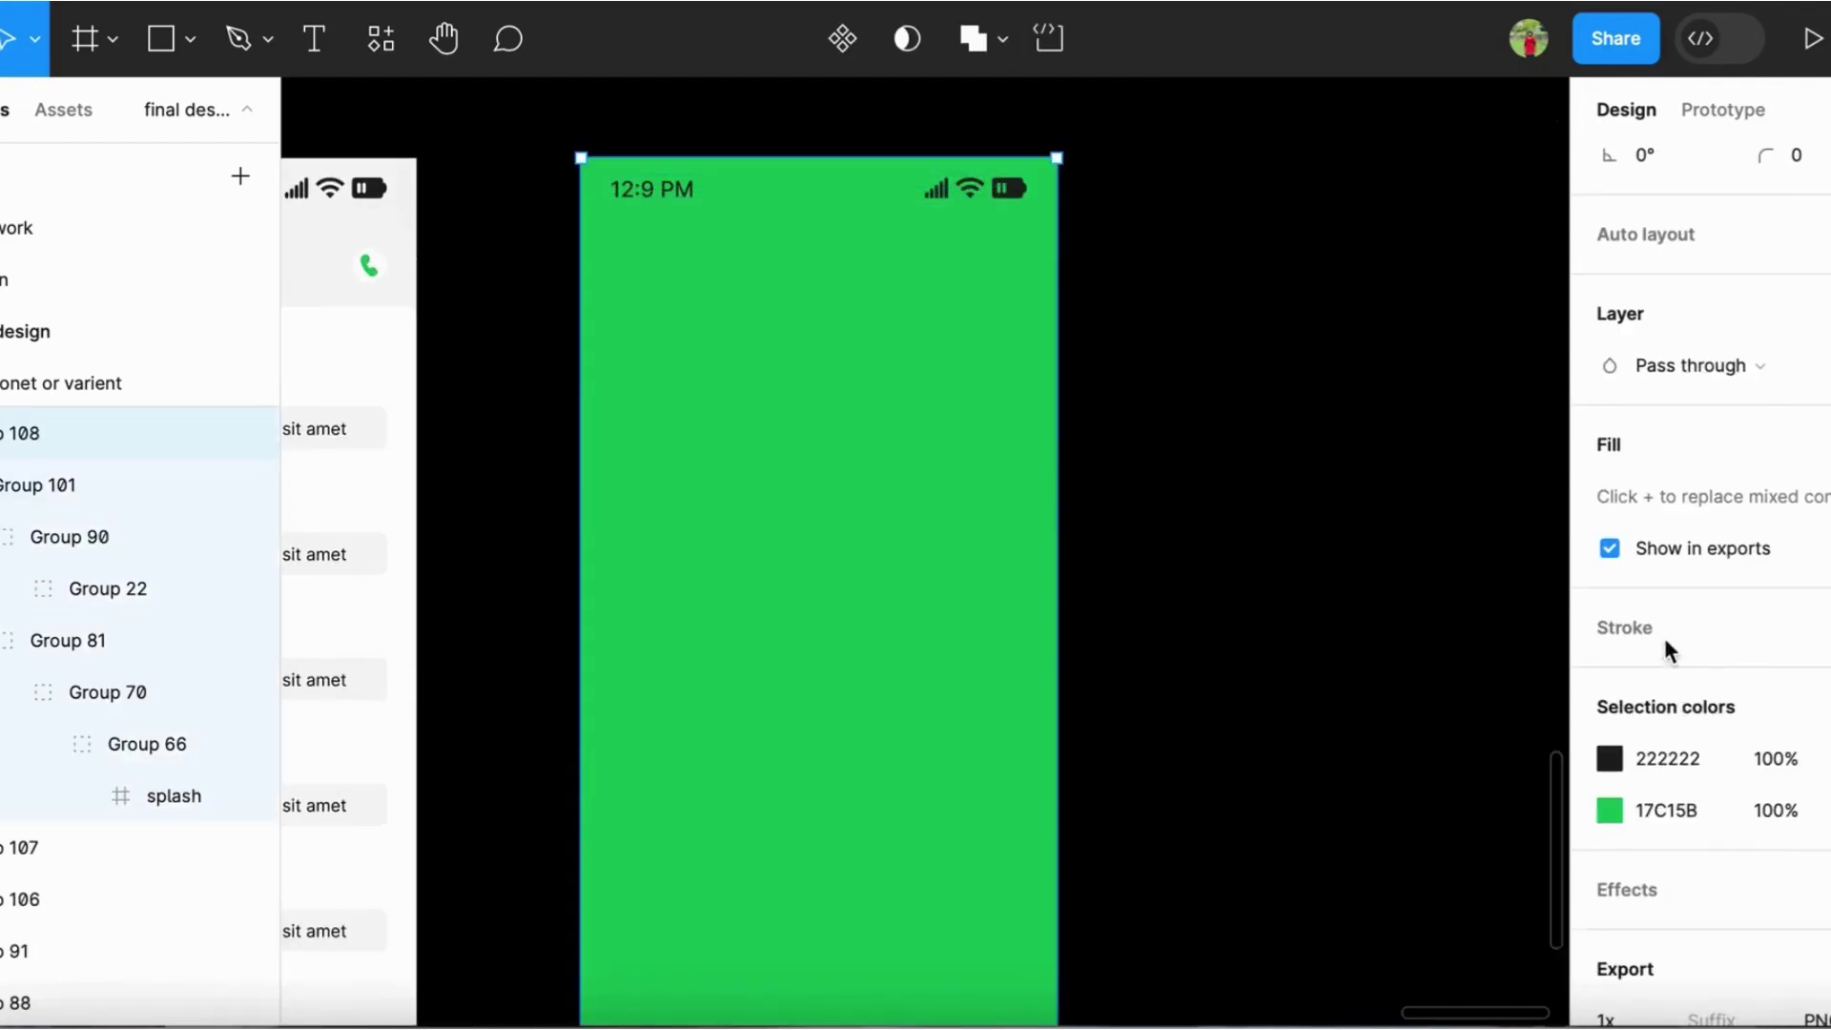
left_click(1670, 774)
left_click(1380, 747)
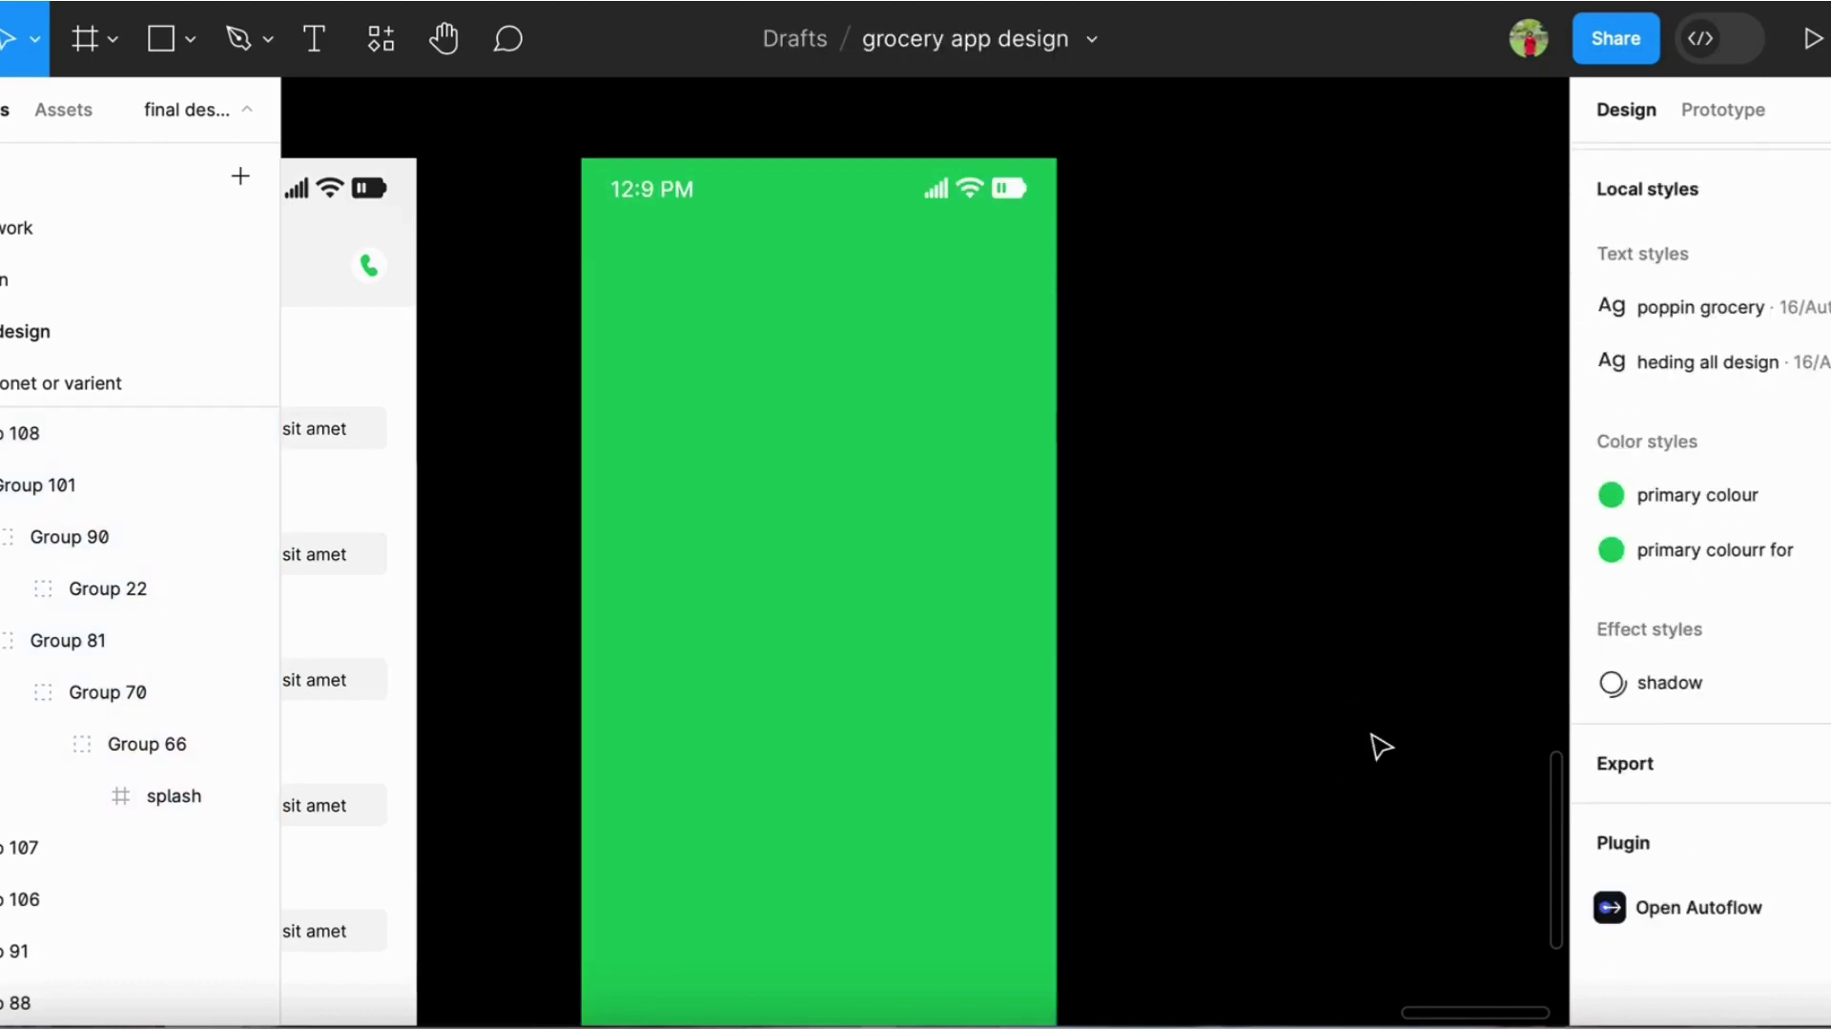
scroll(1153, 646, "down", 3)
scroll(954, 527, "up", 1)
scroll(957, 530, "down", 1)
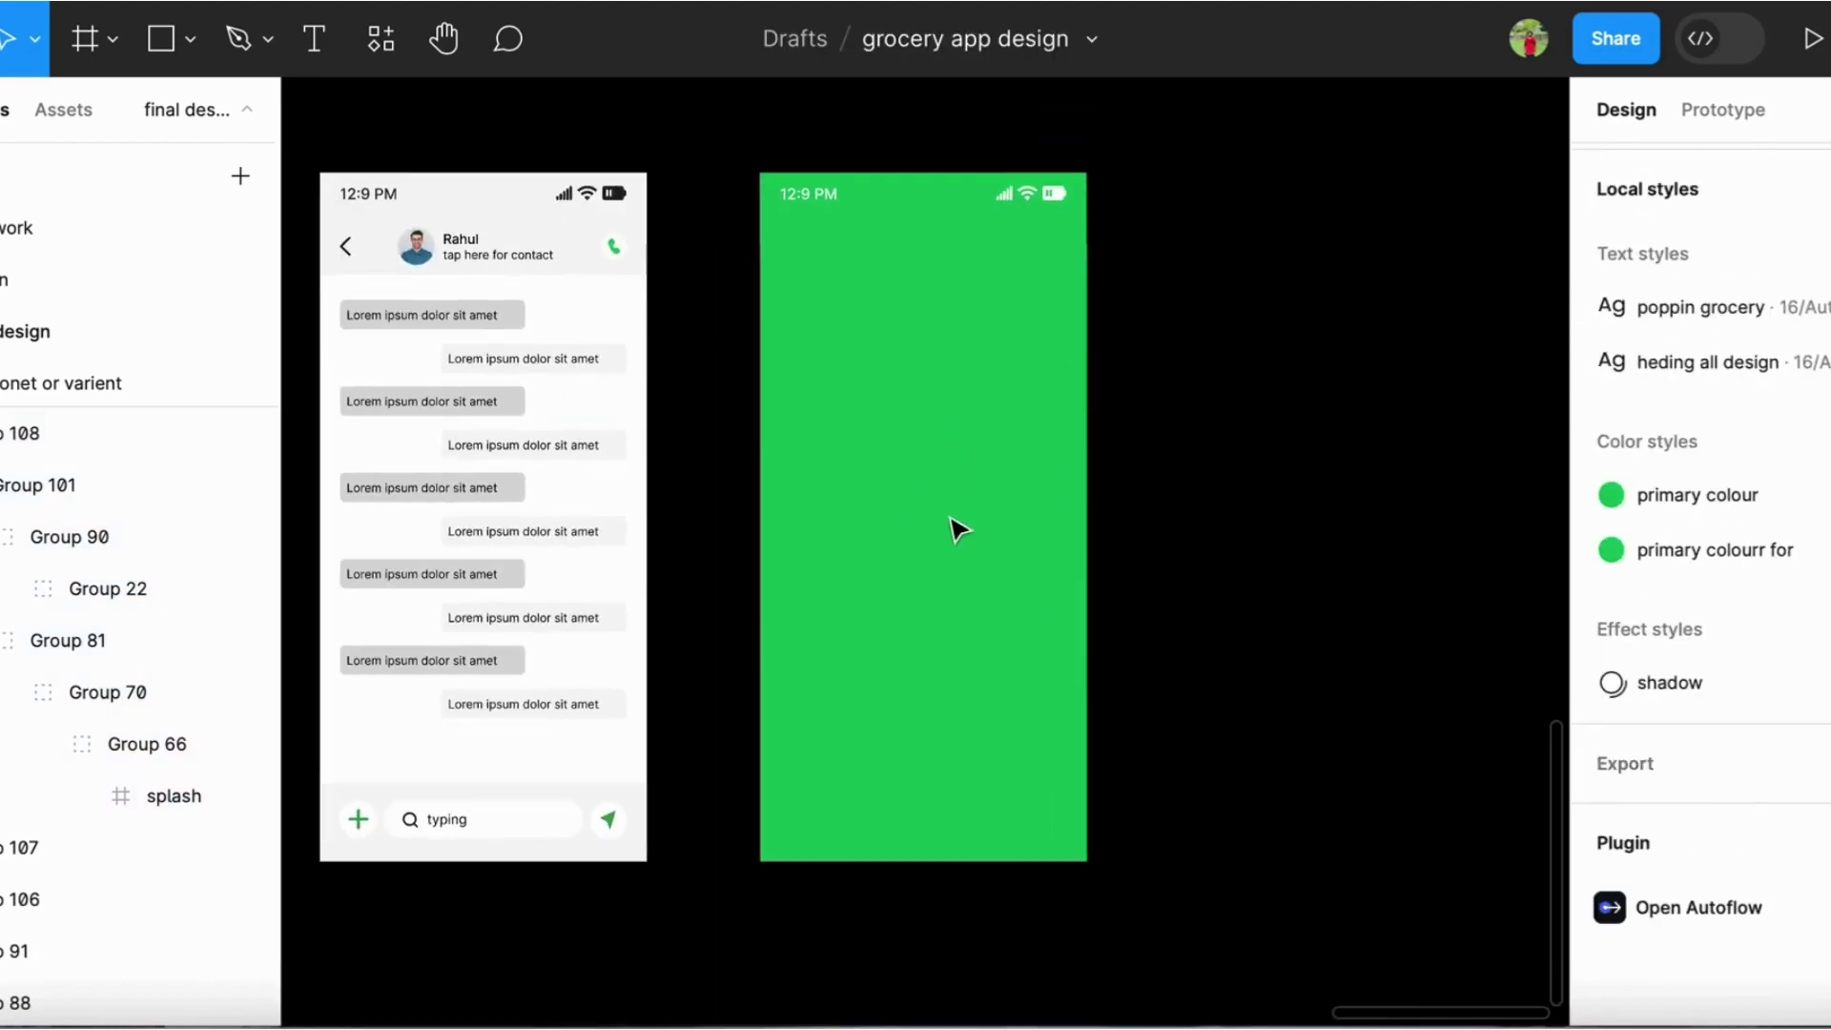
Draw a grey circle centred near the top of the green screen
left_click(191, 40)
left_click(208, 232)
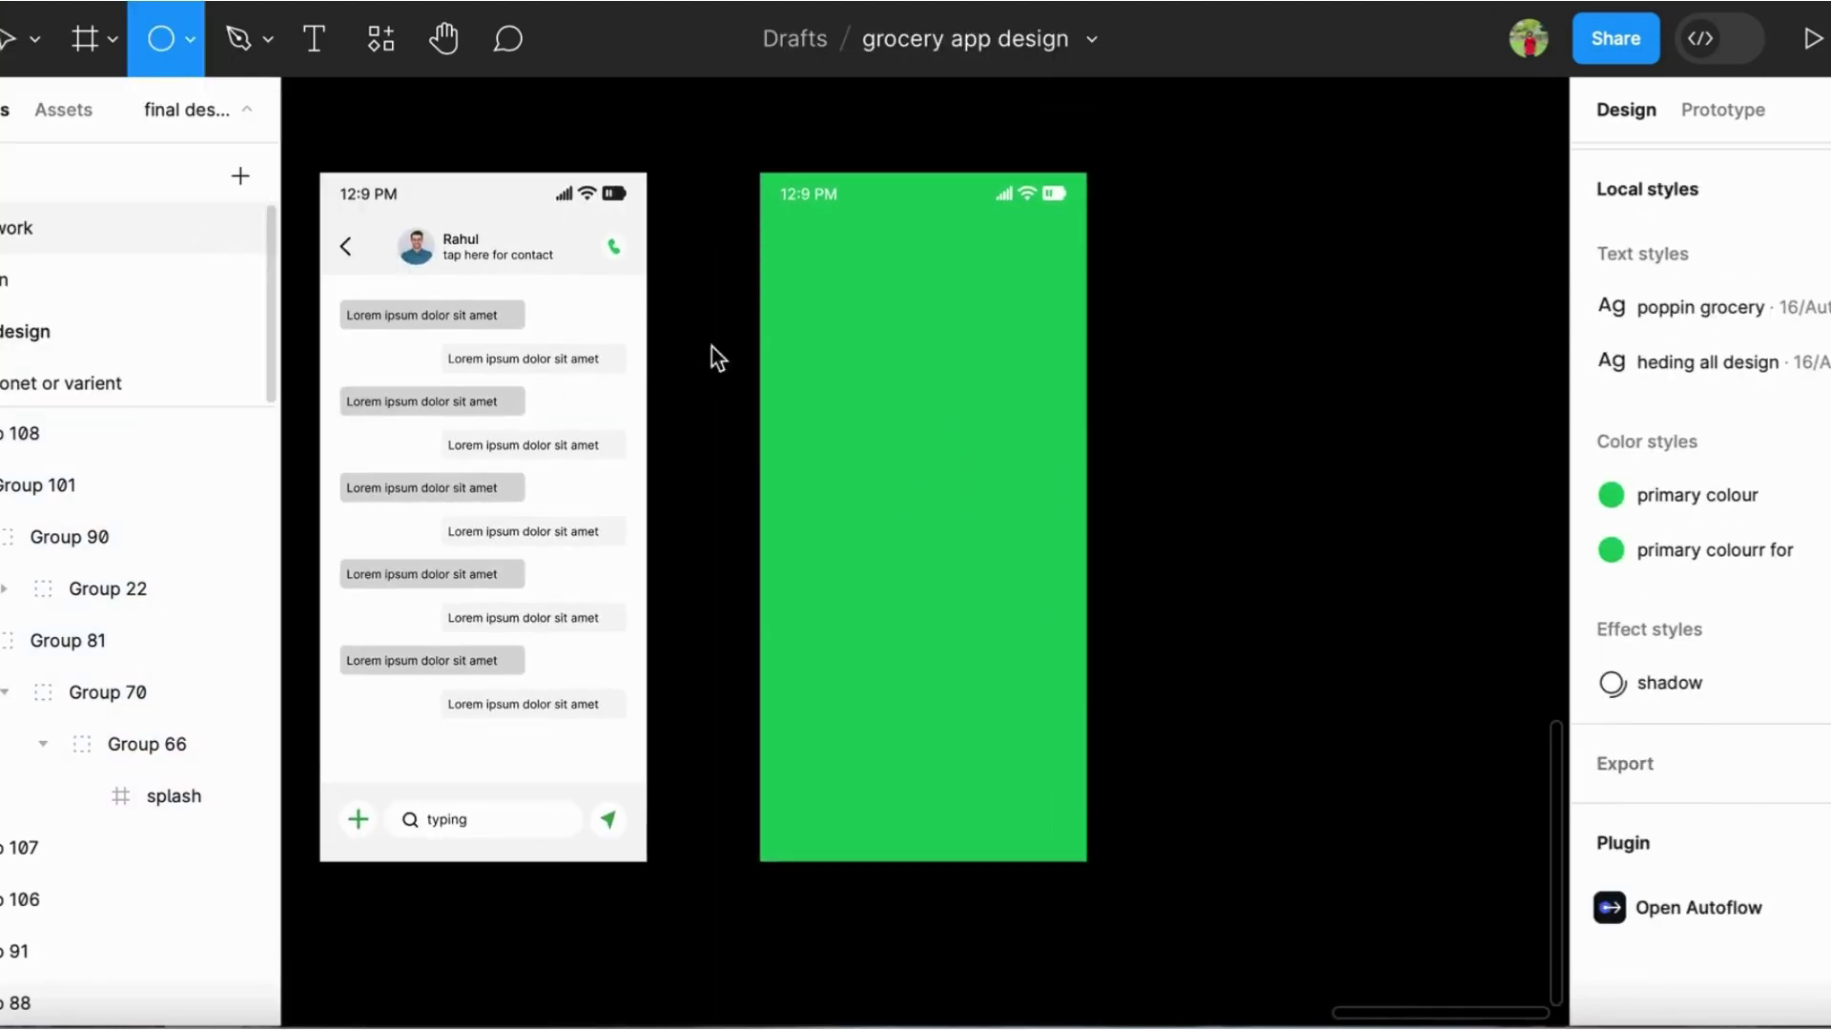
scroll(891, 314, "up", 1)
scroll(905, 276, "up", 2)
left_click_drag(901, 271, 1109, 479)
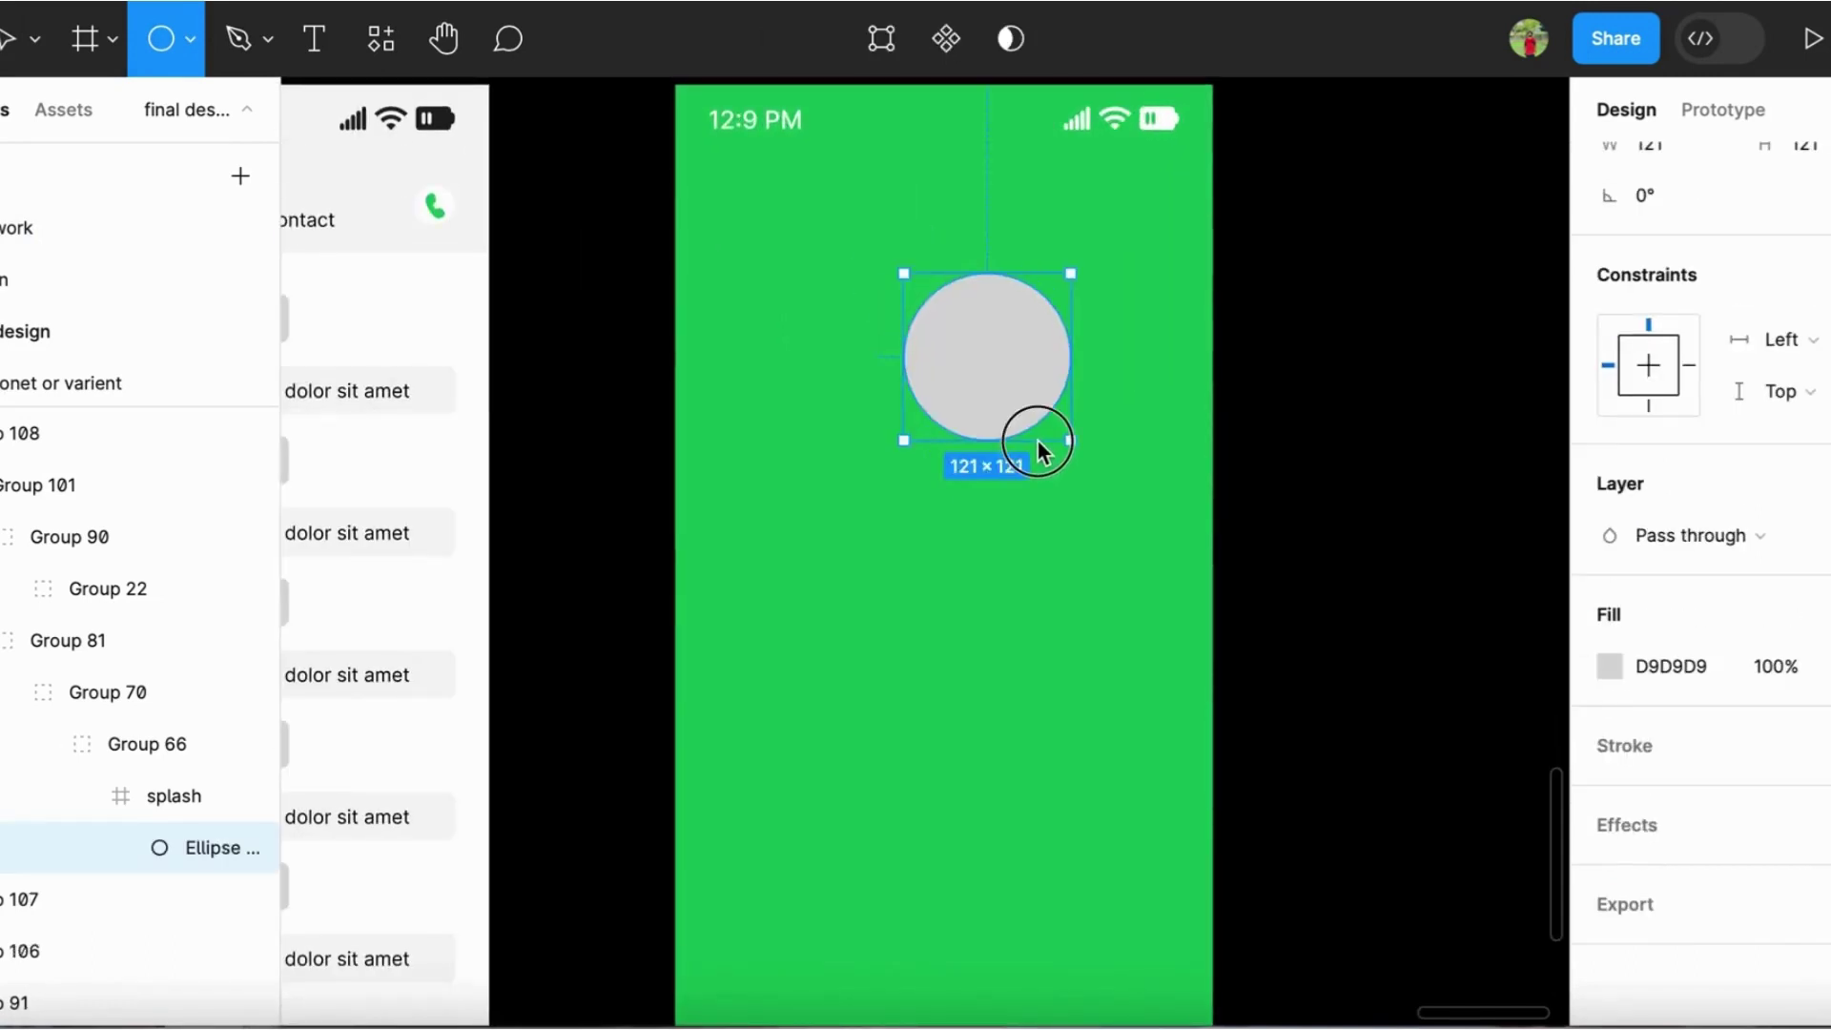
left_click_drag(1039, 401, 983, 321)
Add a 'Ringing' label below the circle in Title case, Medium weight
left_click(437, 277)
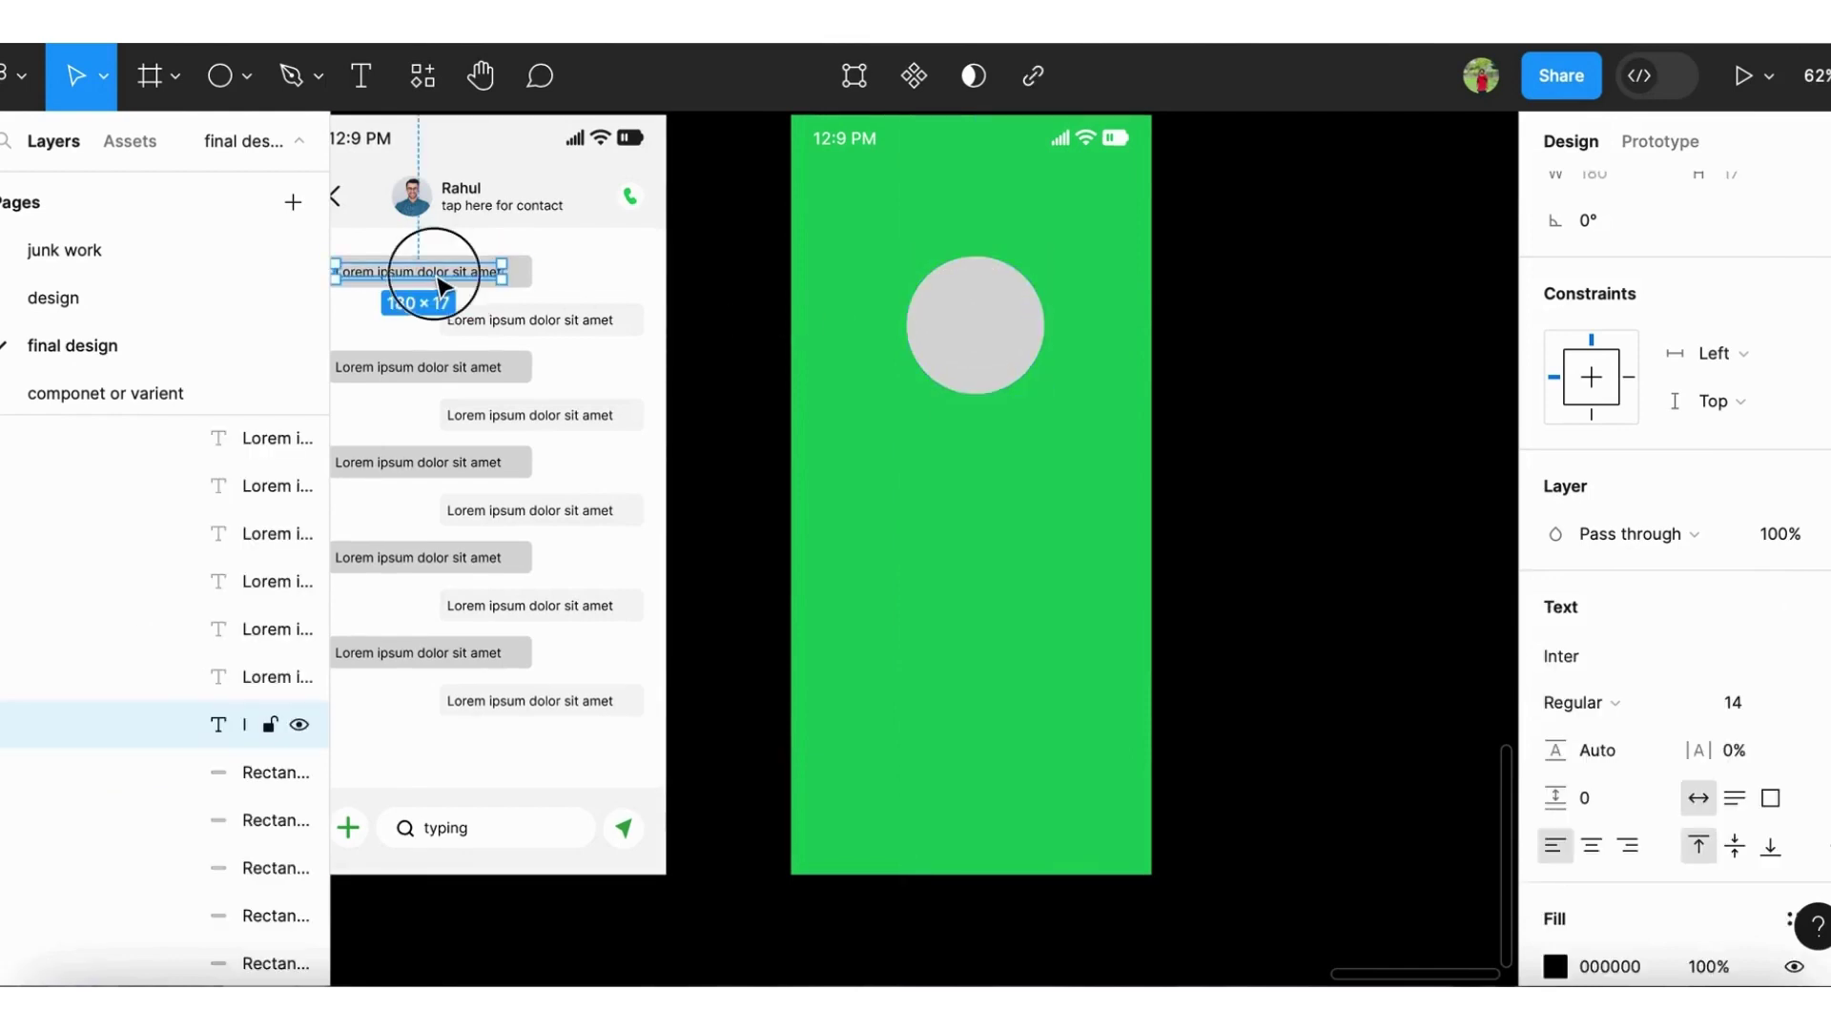
left_click_drag(441, 283, 992, 448)
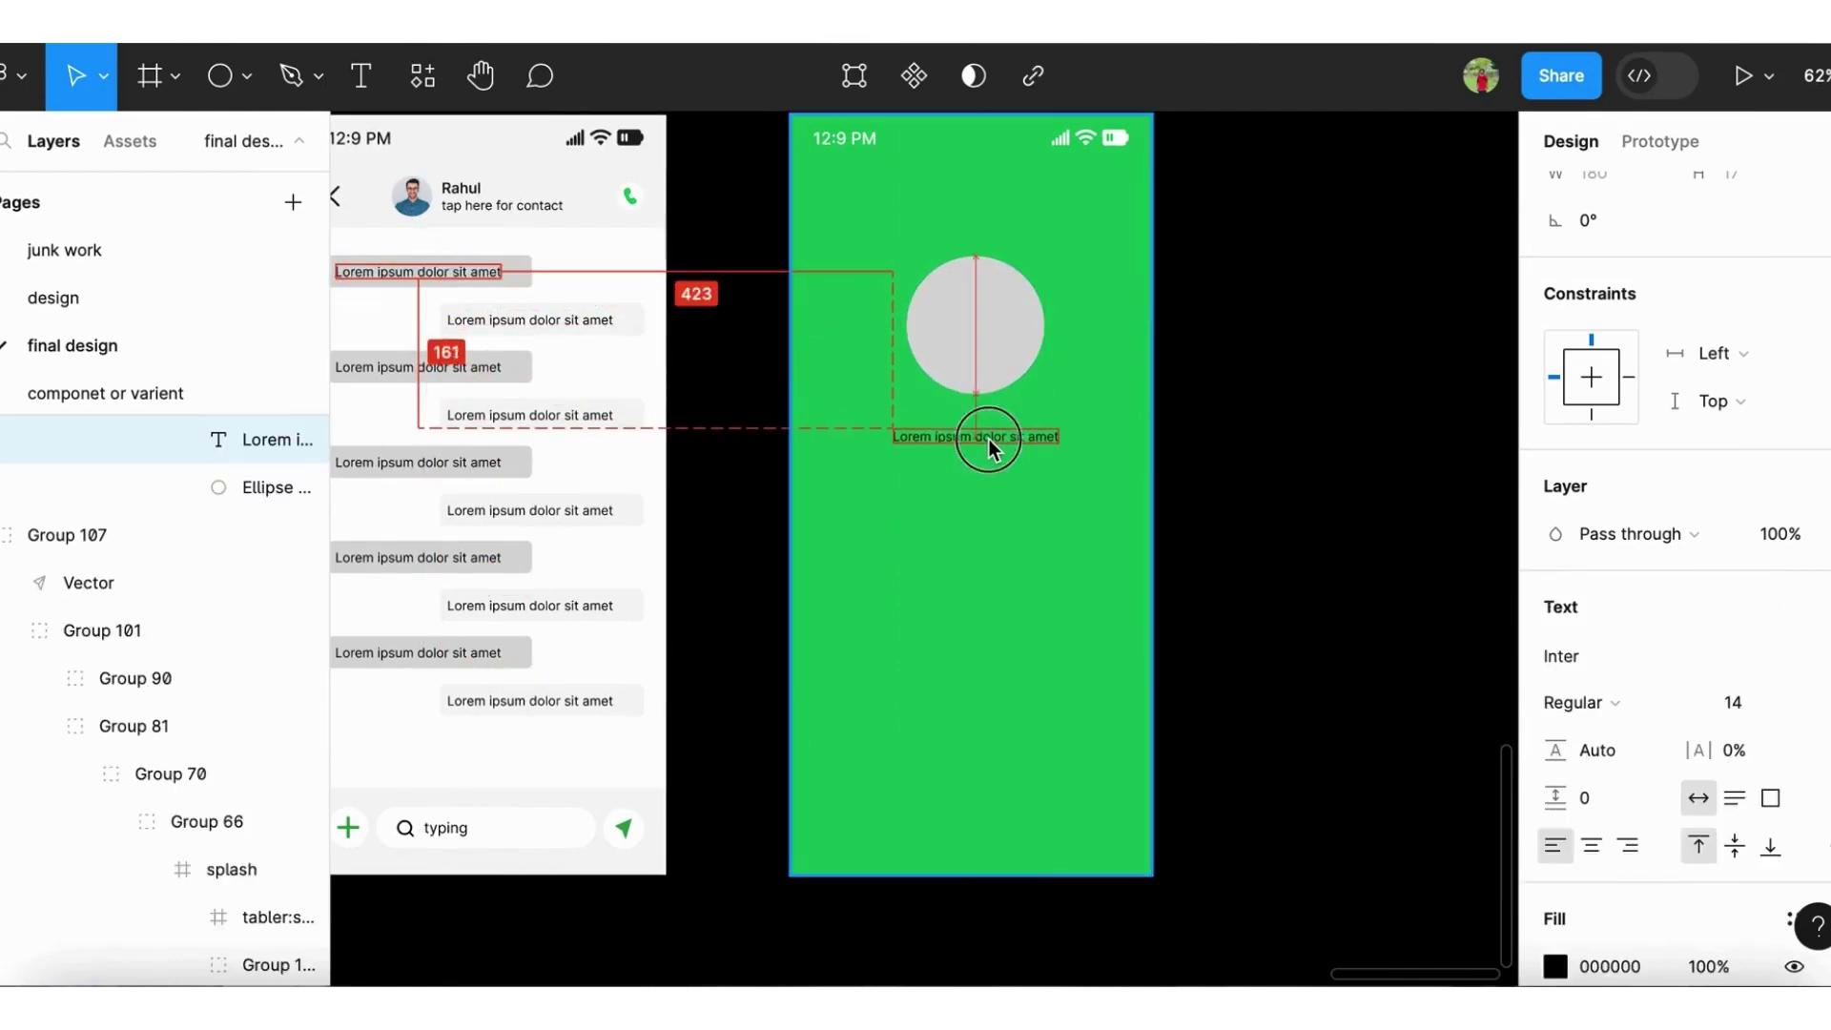
double_click(989, 439)
type("ringing")
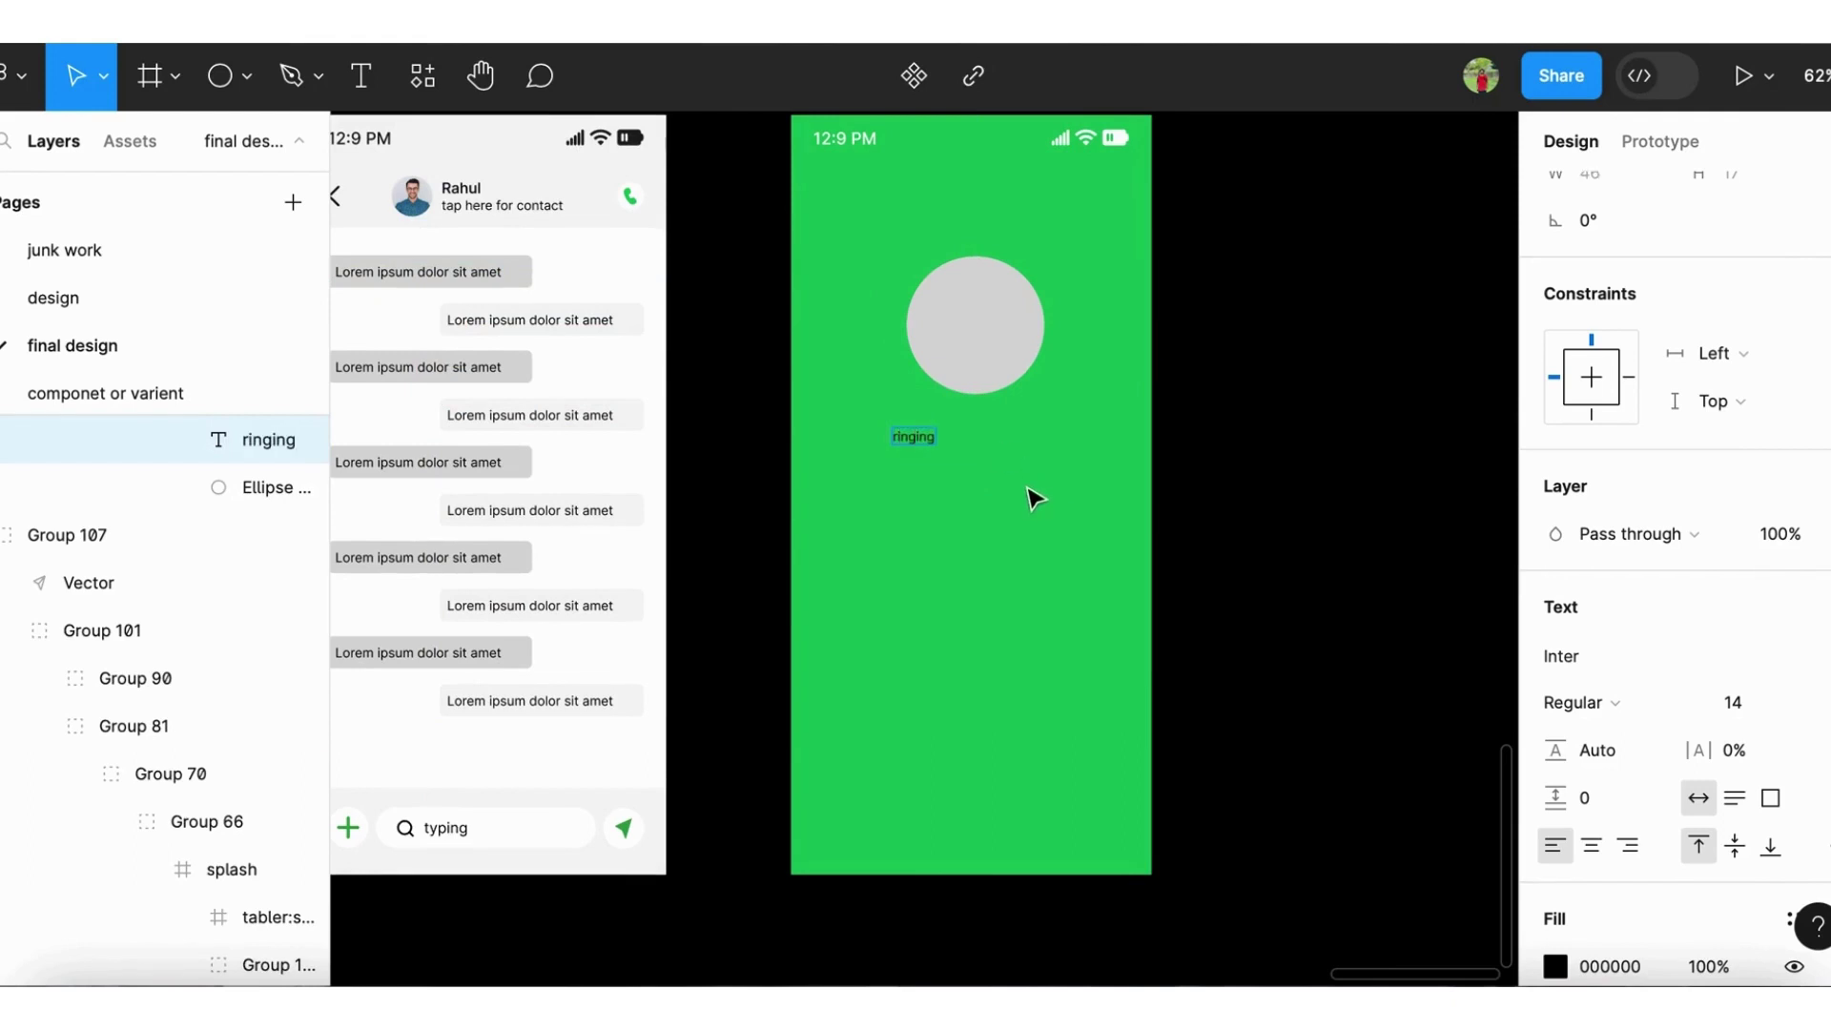
key("Escape")
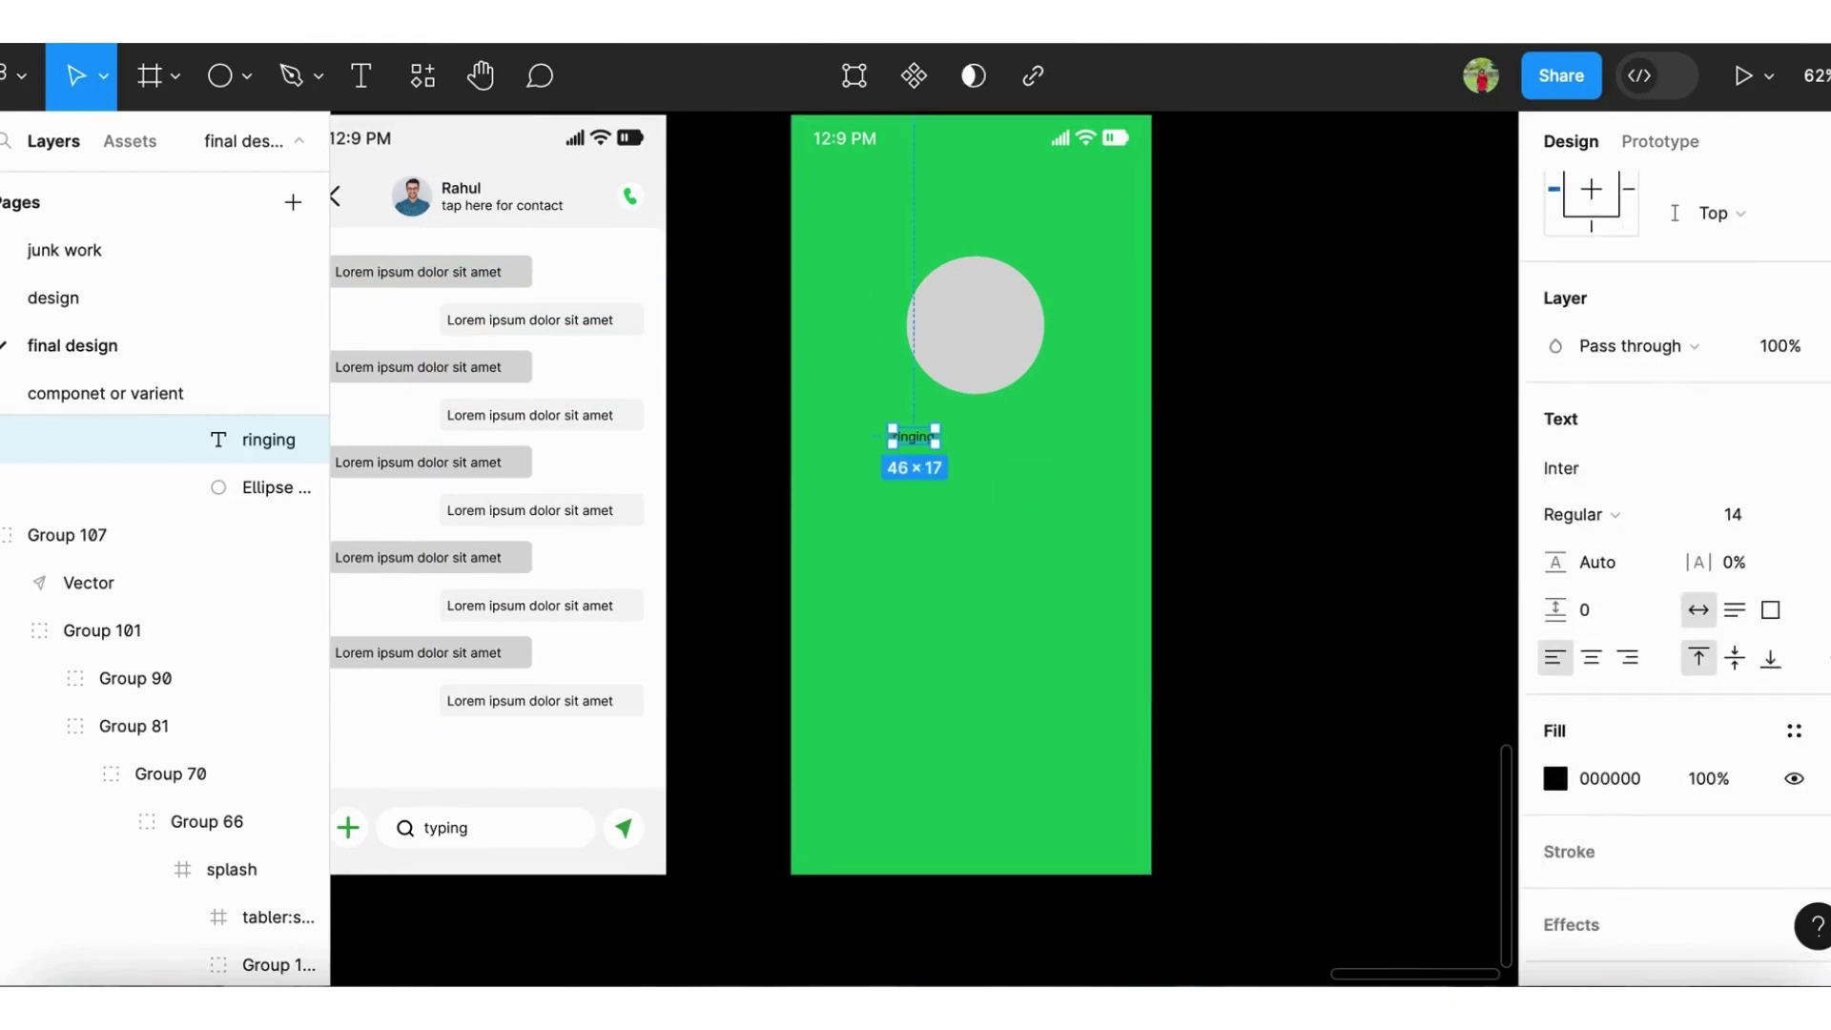
left_click(1824, 658)
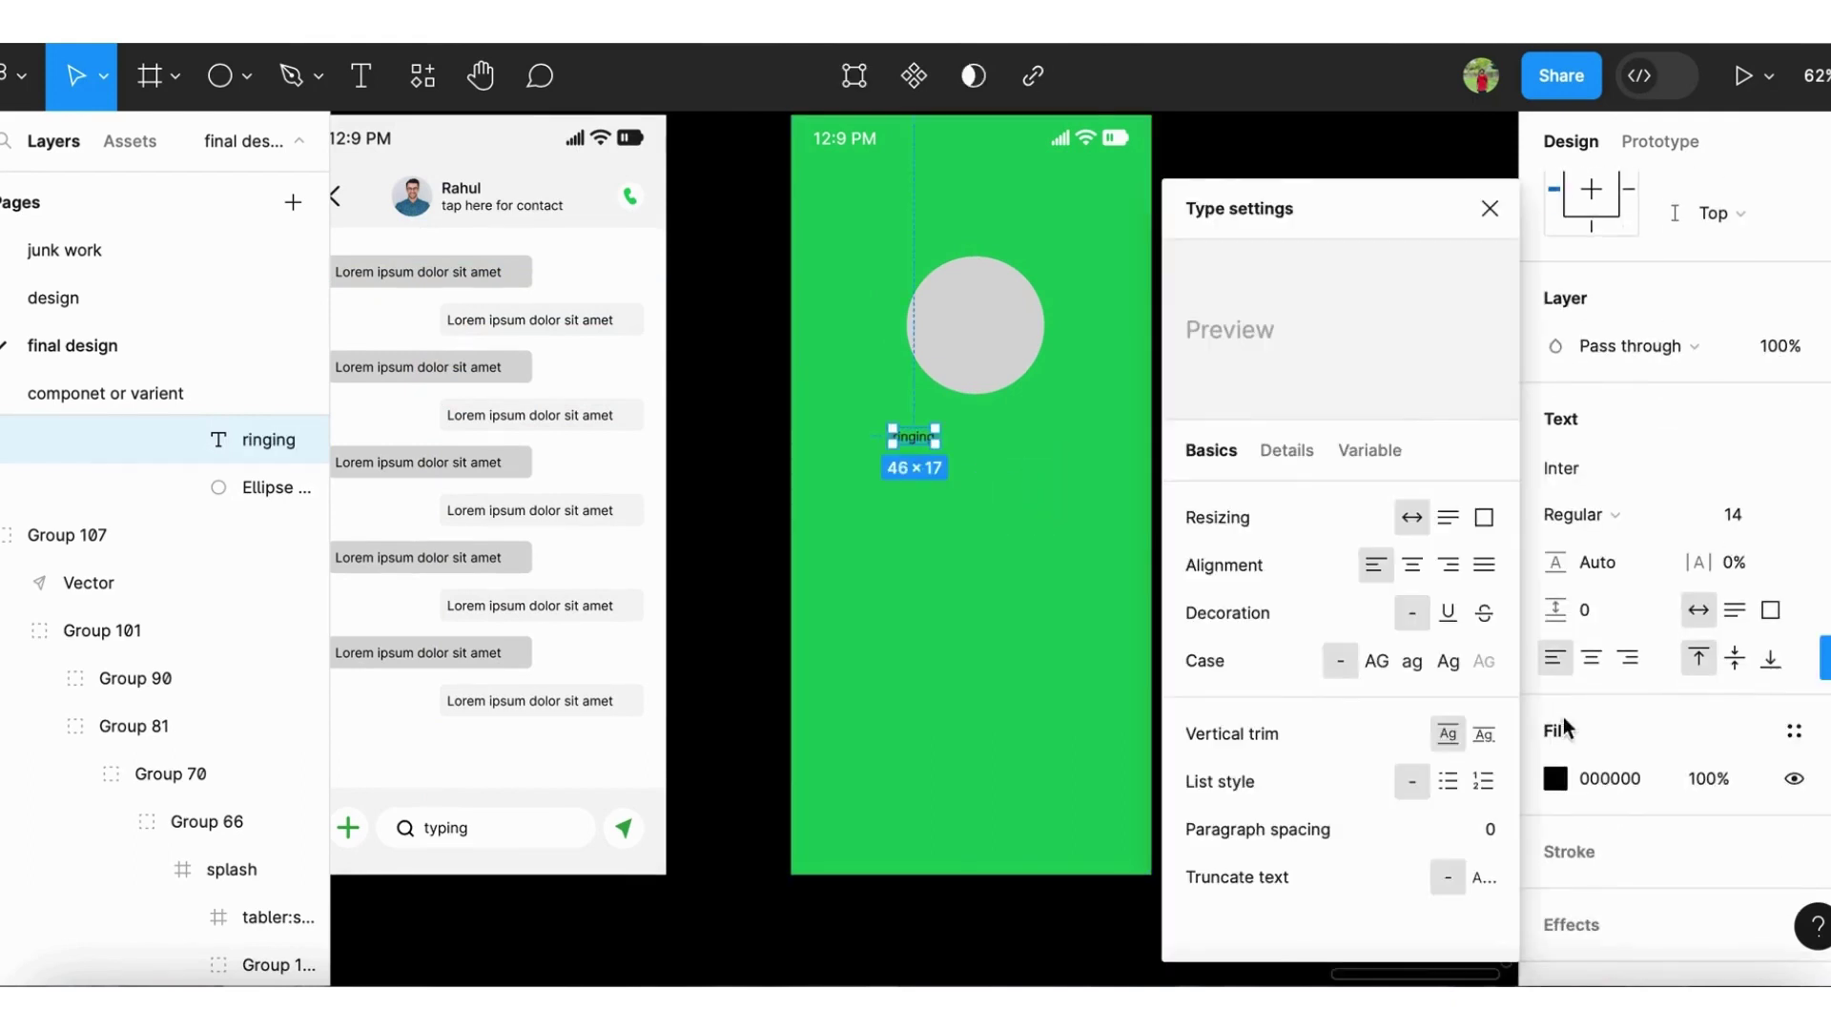
left_click(1446, 668)
left_click(1490, 208)
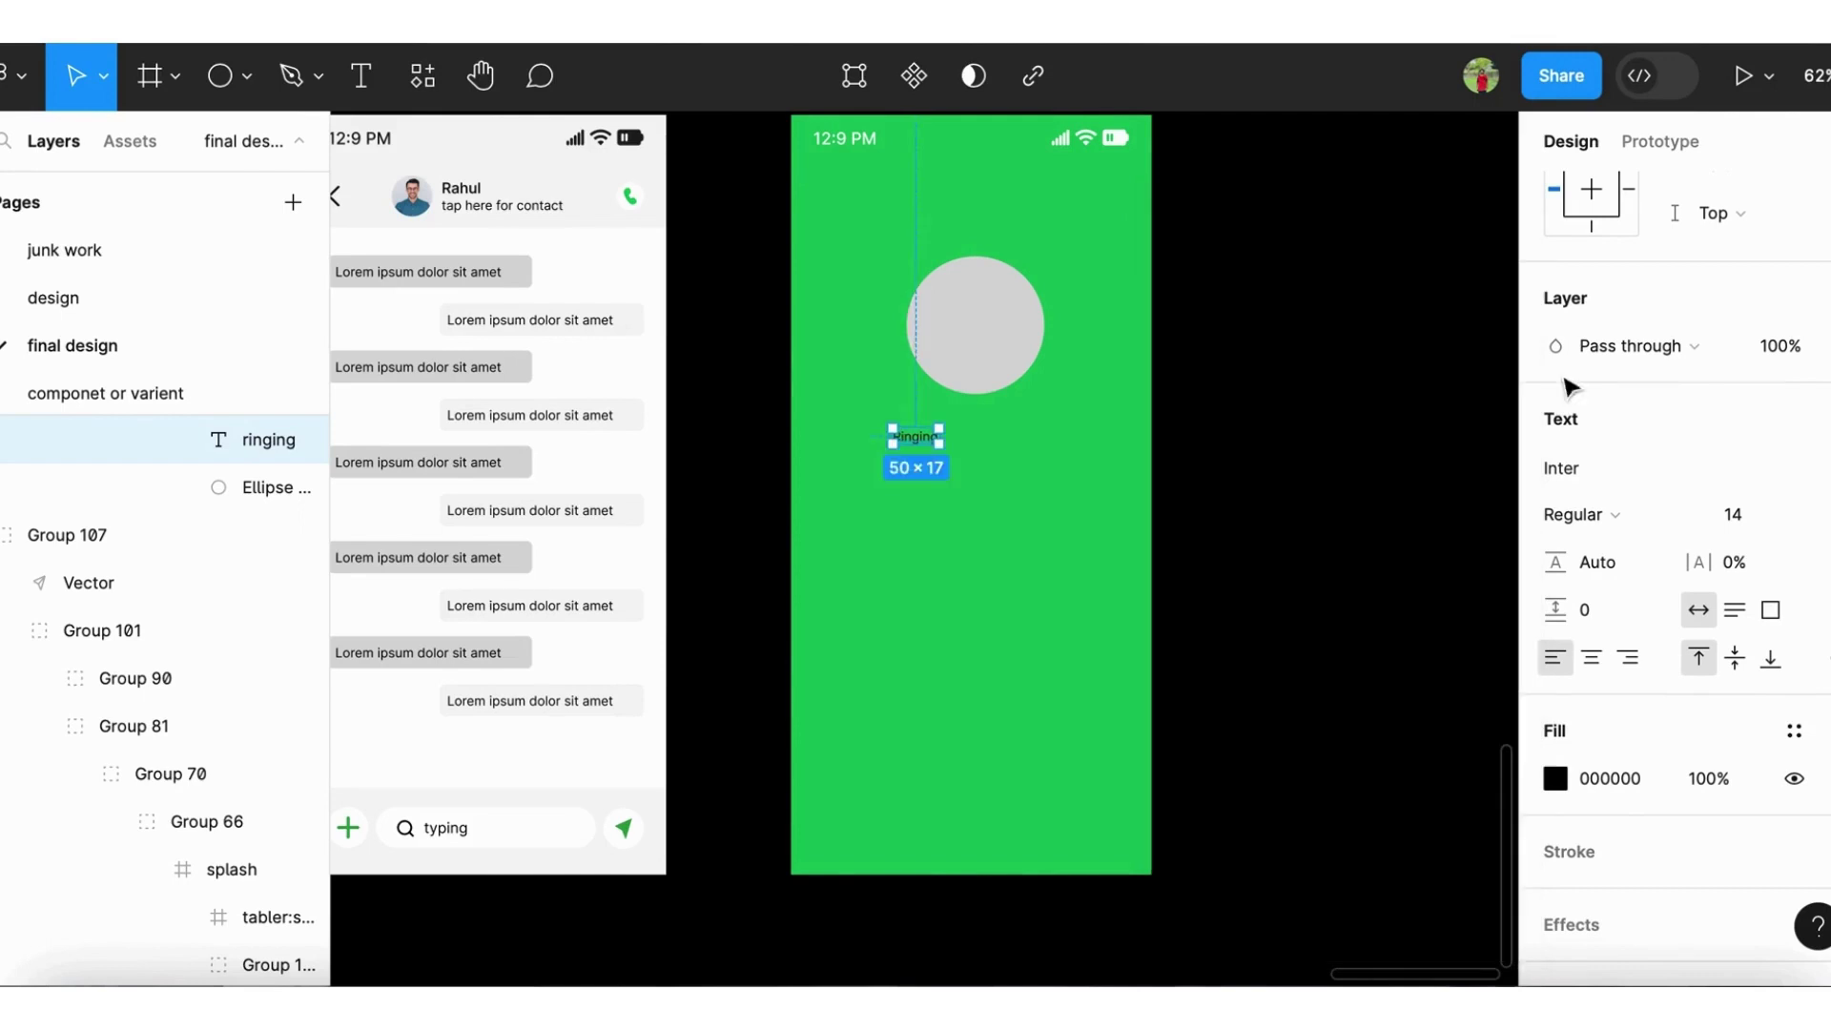
left_click(1756, 514)
type("16")
left_click(1647, 519)
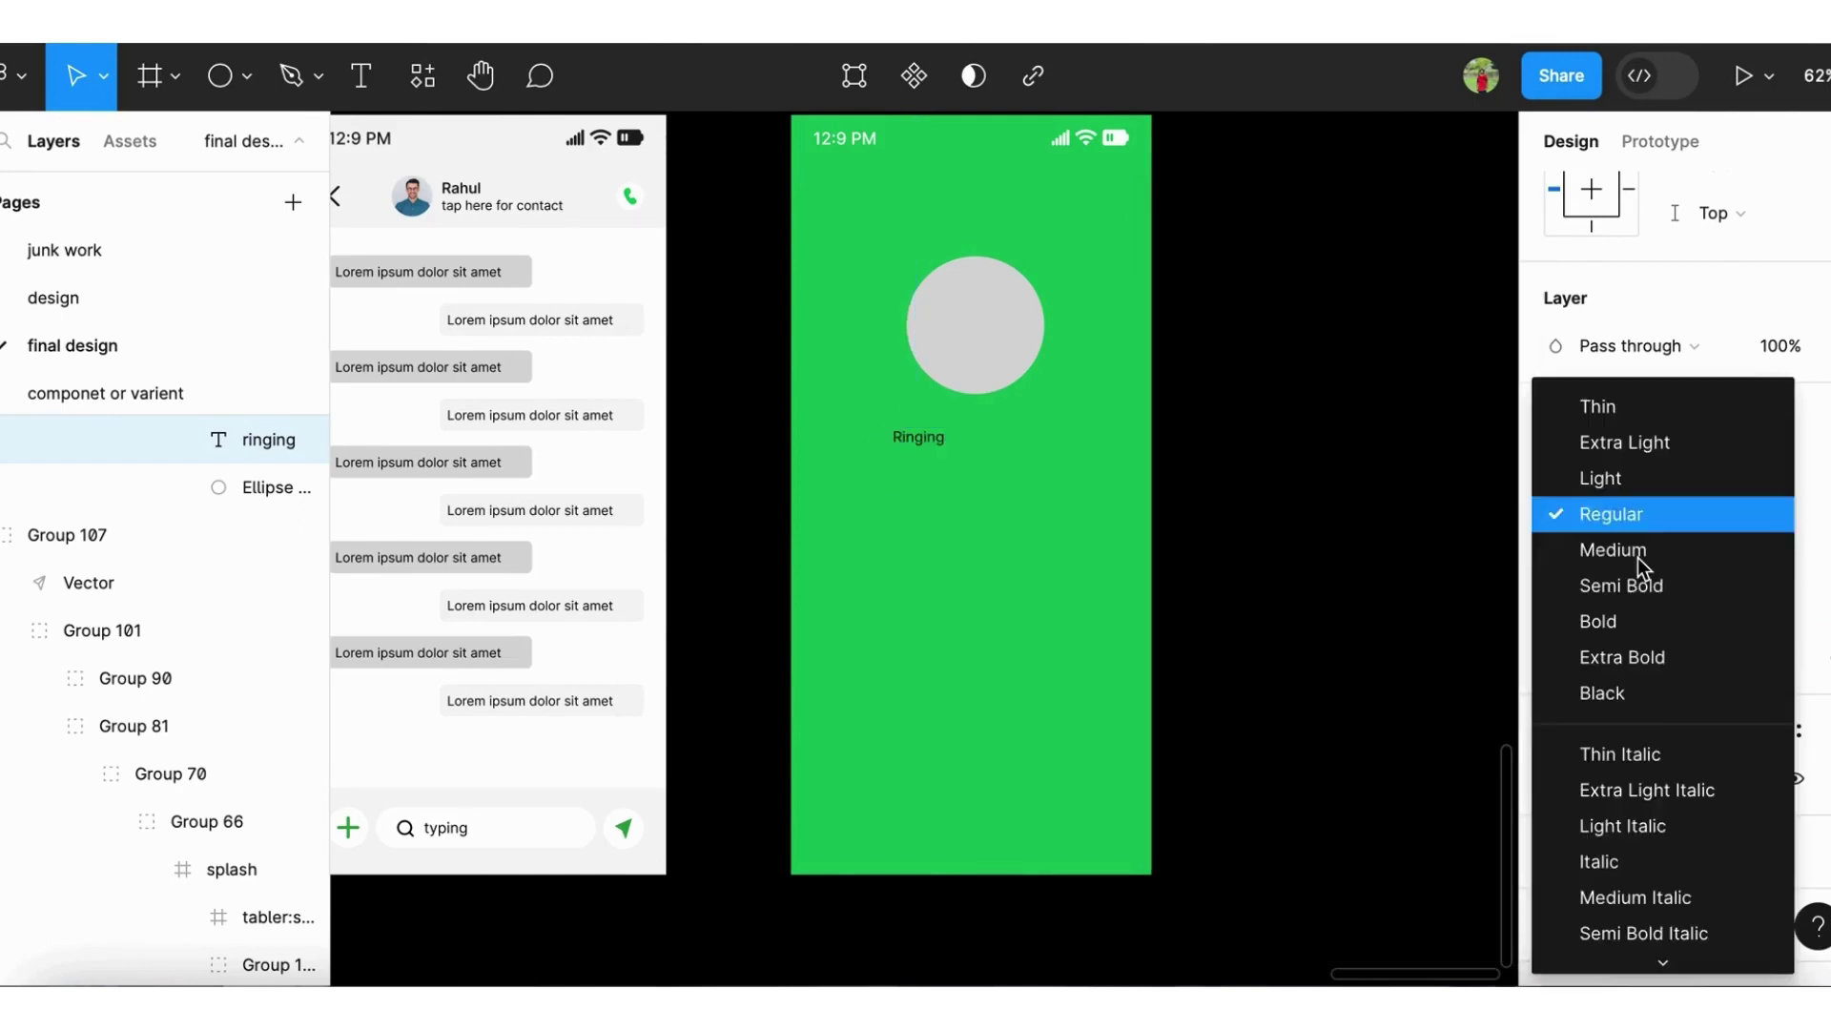
left_click(1640, 544)
scroll(1054, 477, "up", 3)
Centre the Ringing label and duplicate it as a centred 'Ux Rayees' text
left_click_drag(901, 426, 951, 406)
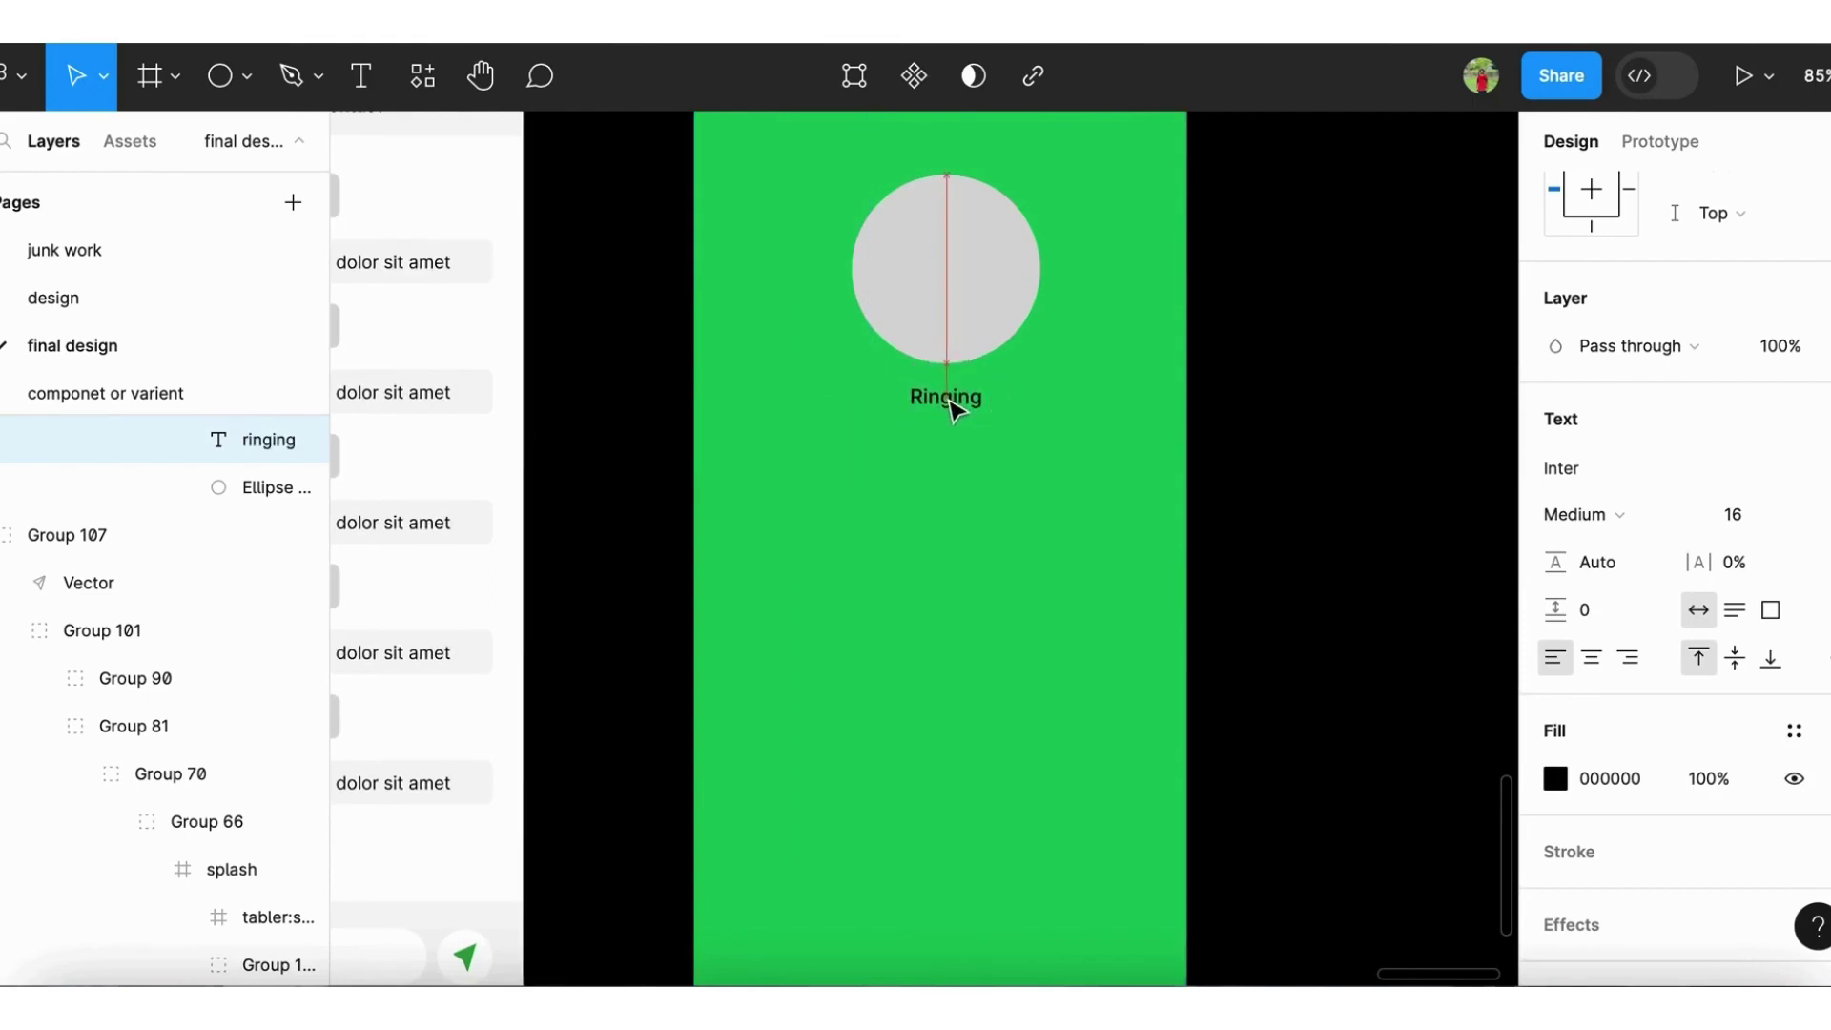
left_click_drag(944, 397, 945, 395)
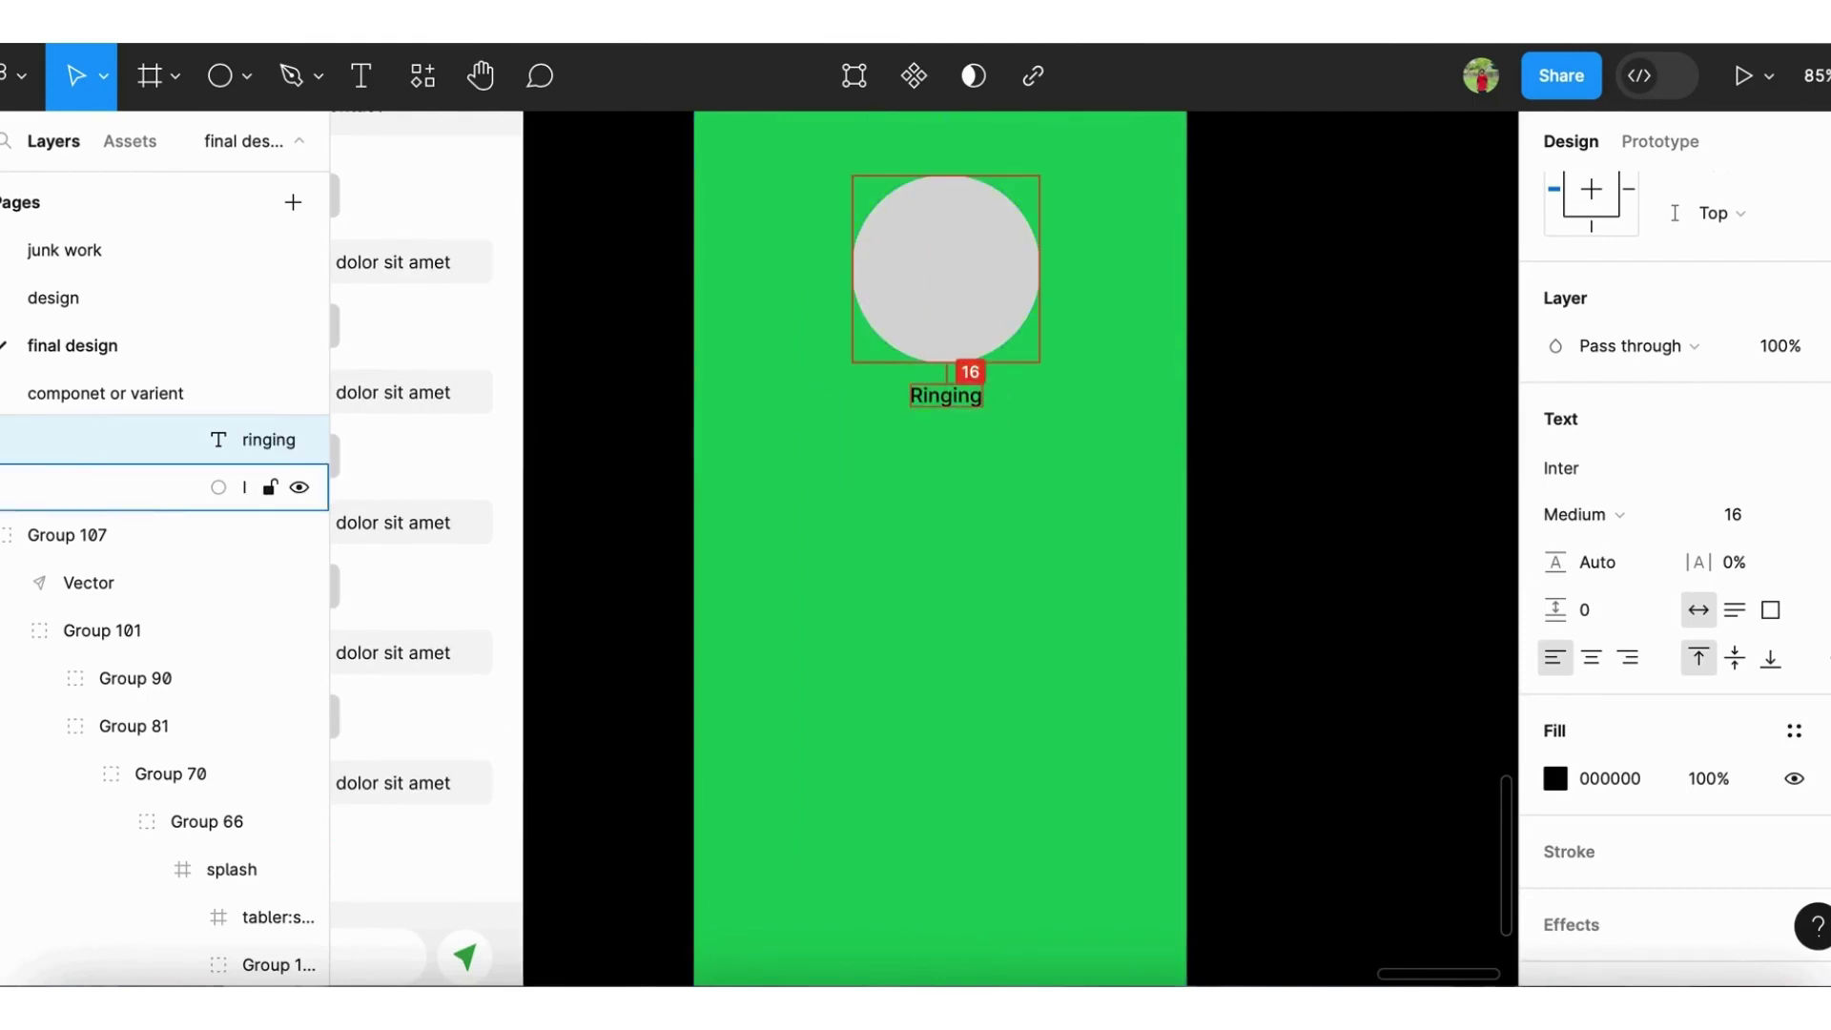
left_click(961, 401)
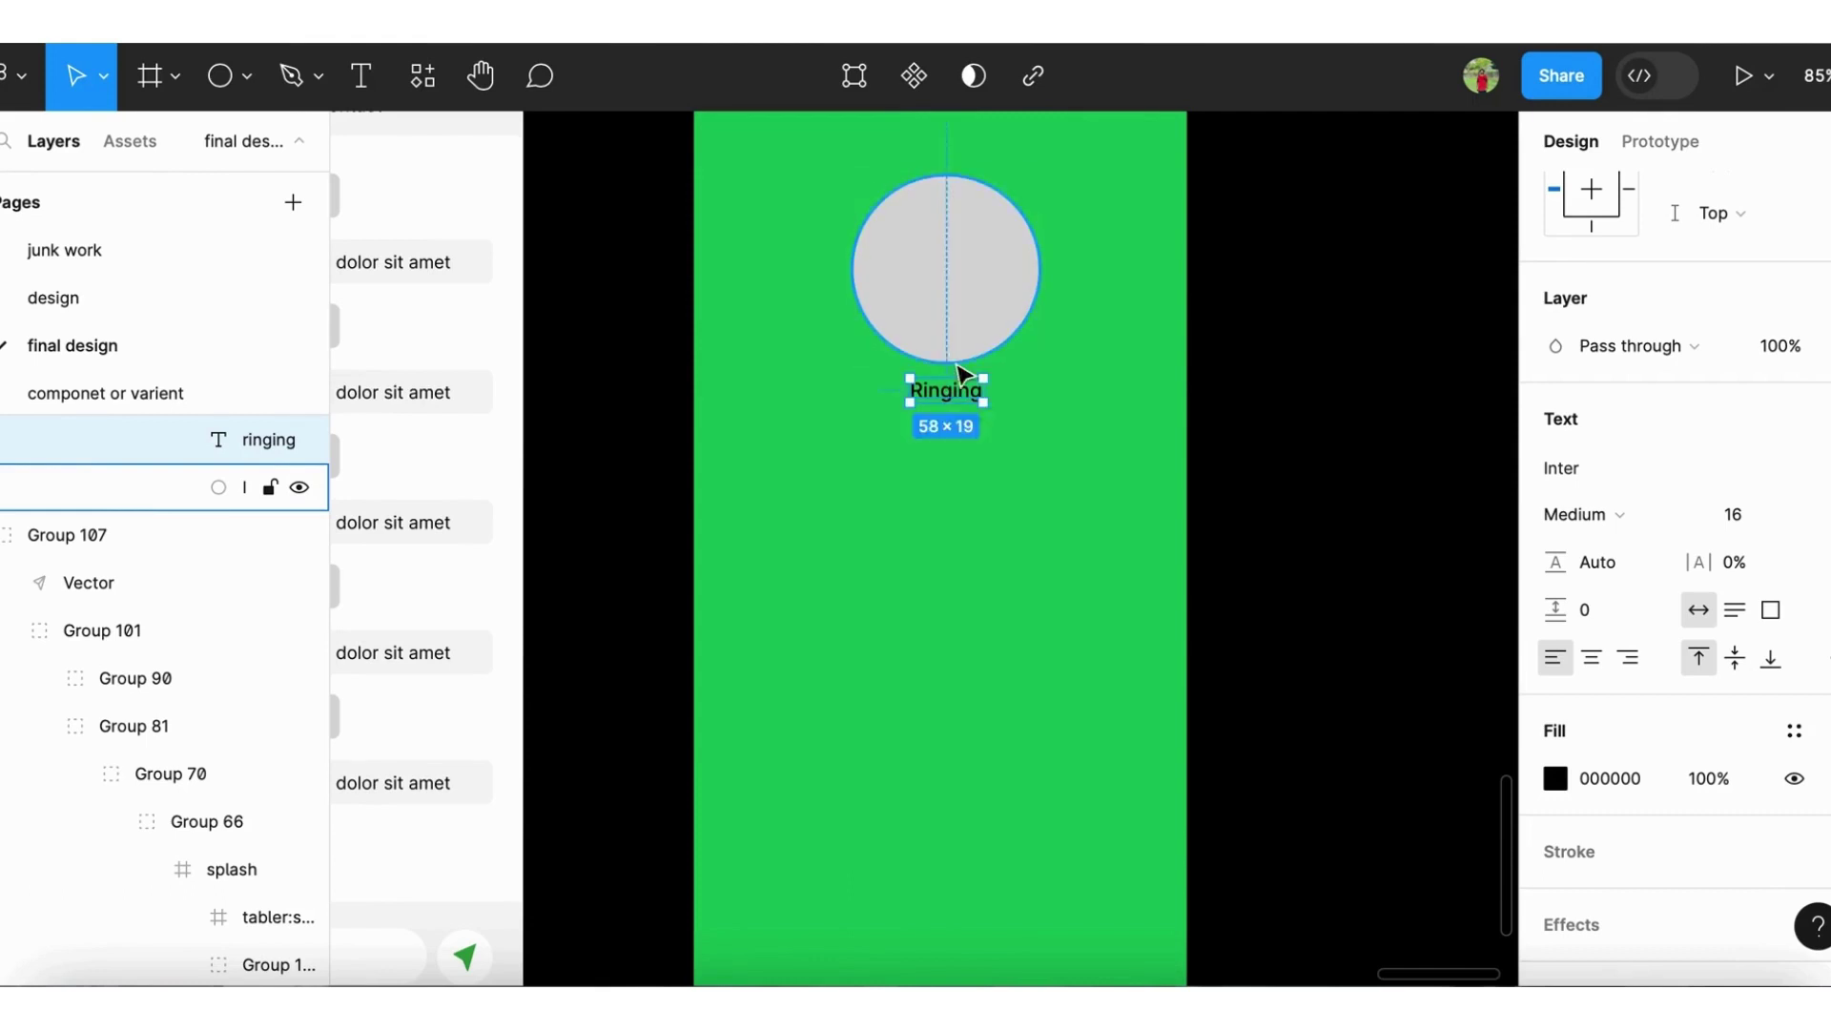
left_click_drag(960, 461, 958, 450)
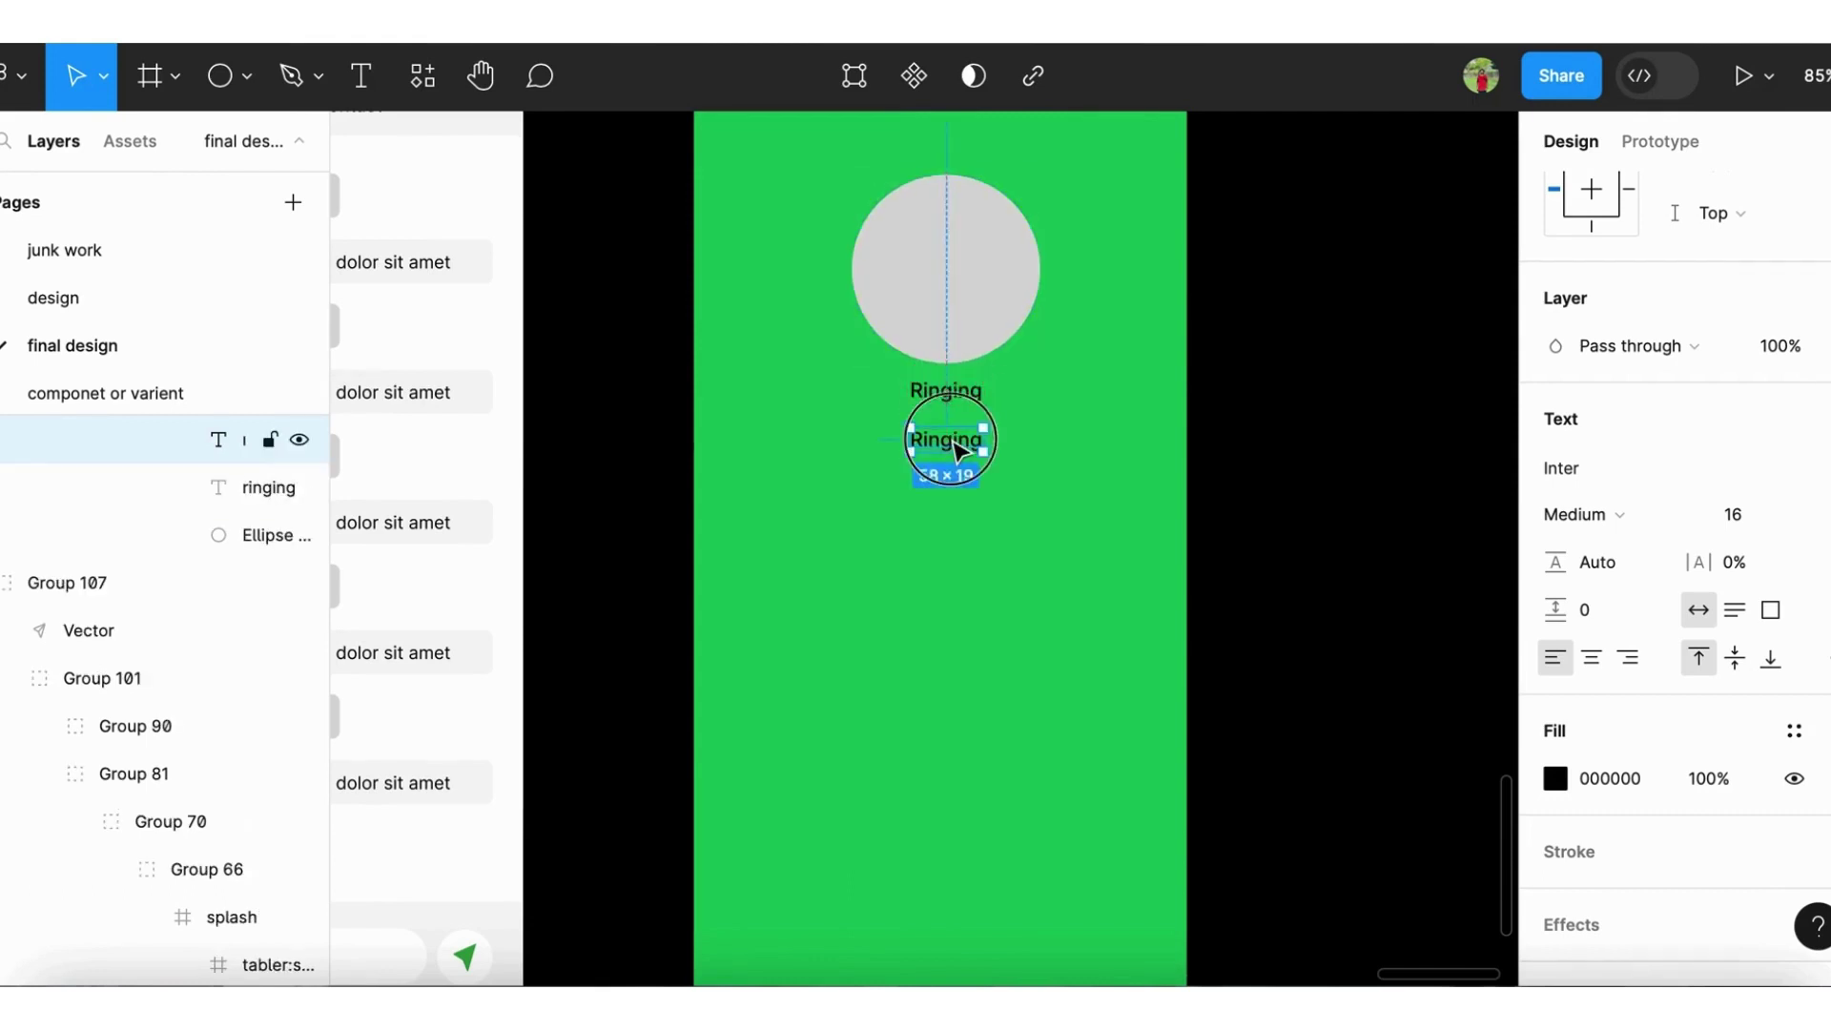
double_click(951, 439)
type("Ux Rayees")
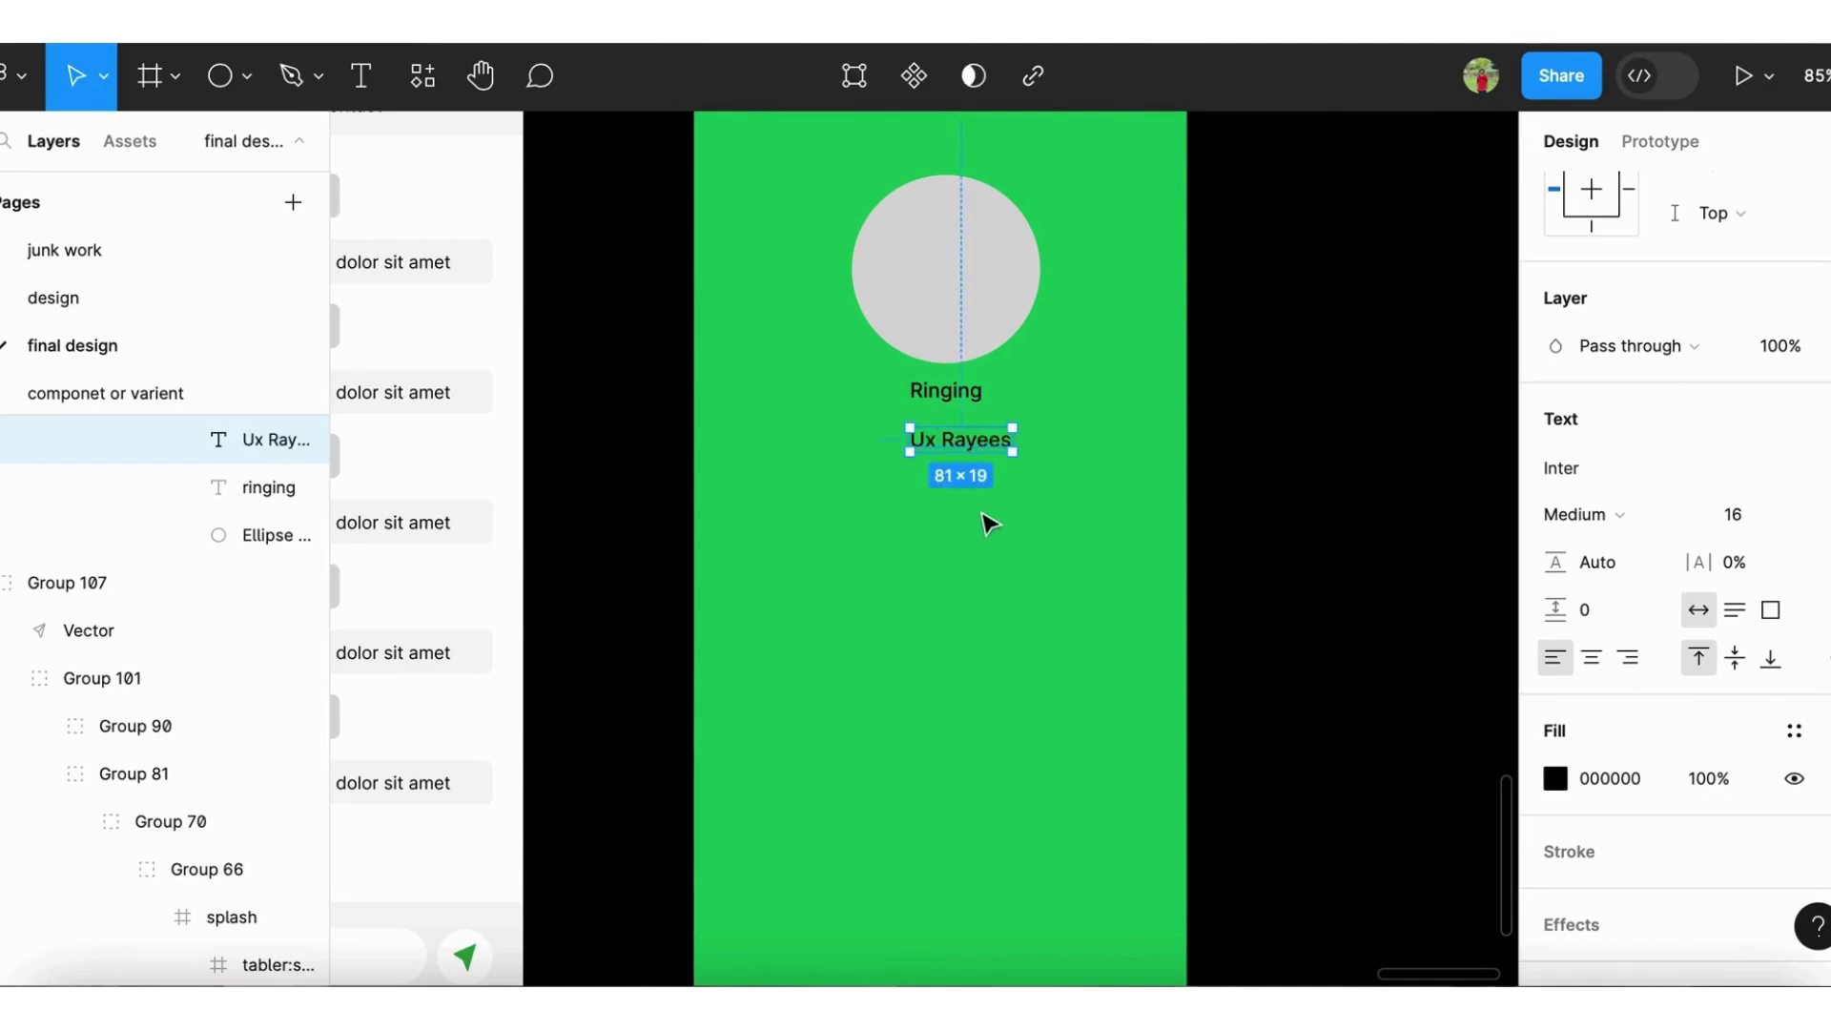
scroll(982, 459, "up", 5)
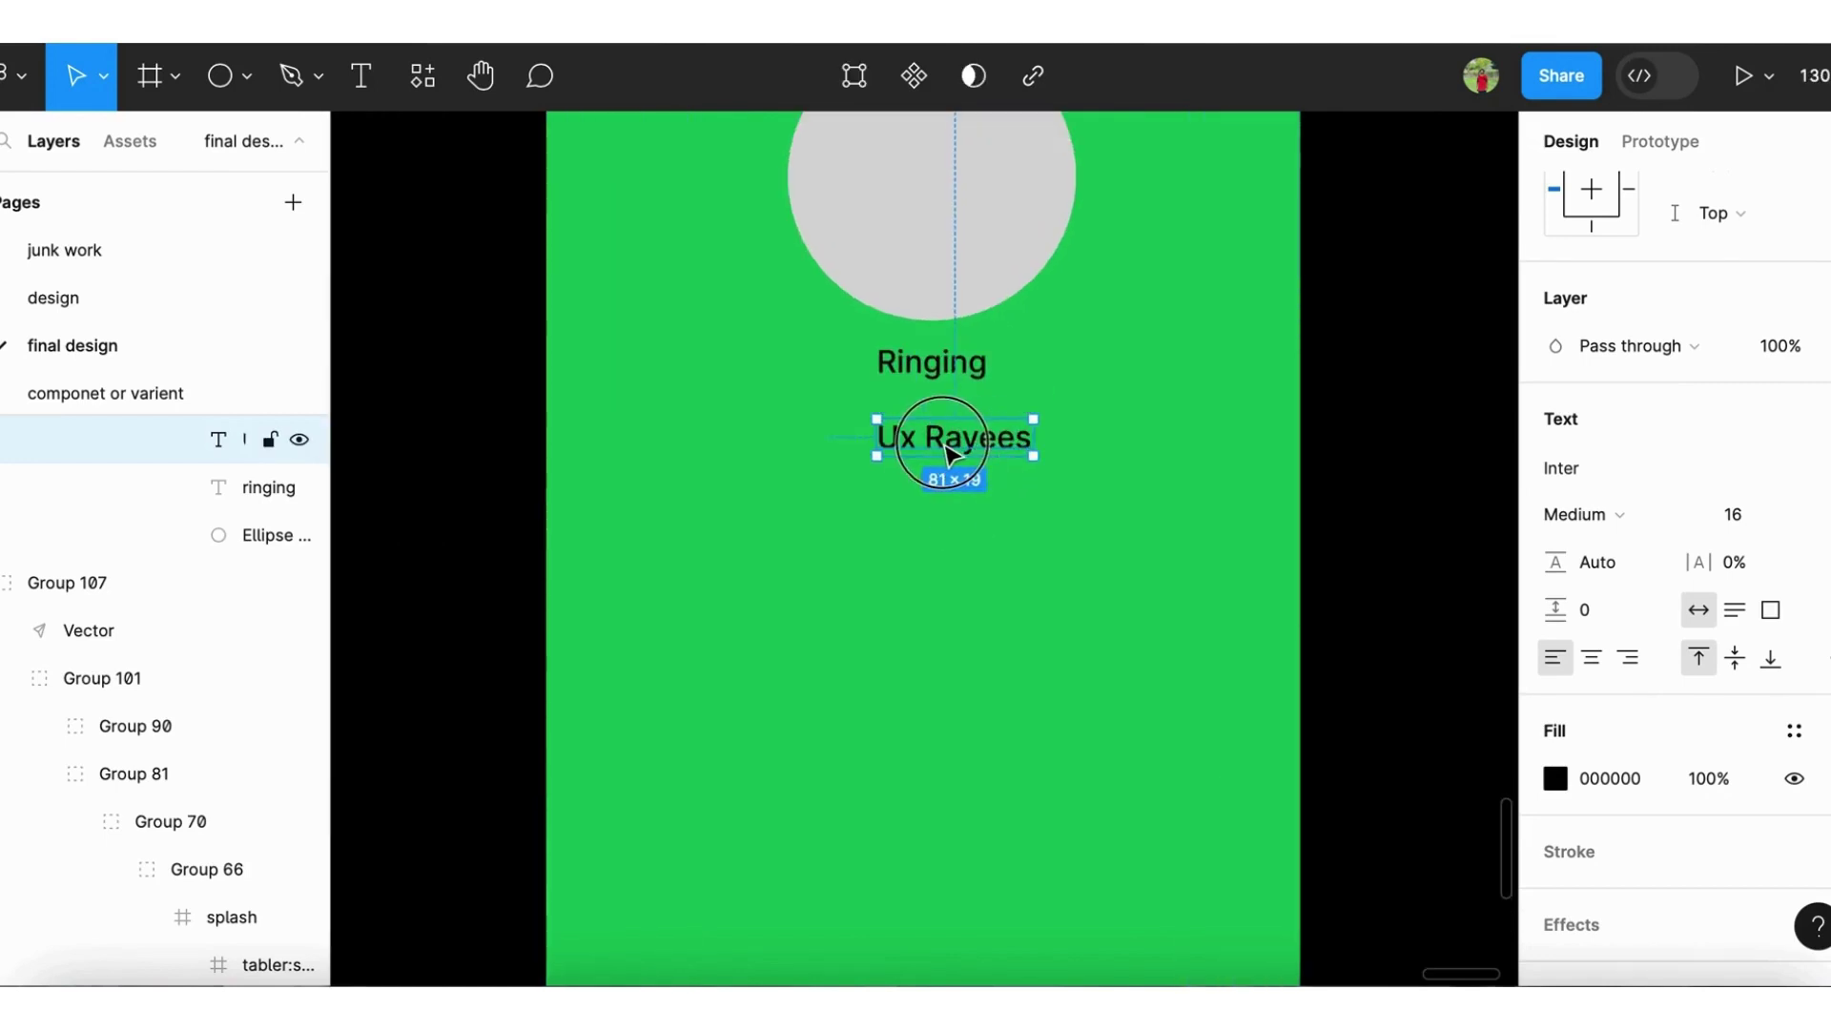
left_click_drag(951, 448, 949, 446)
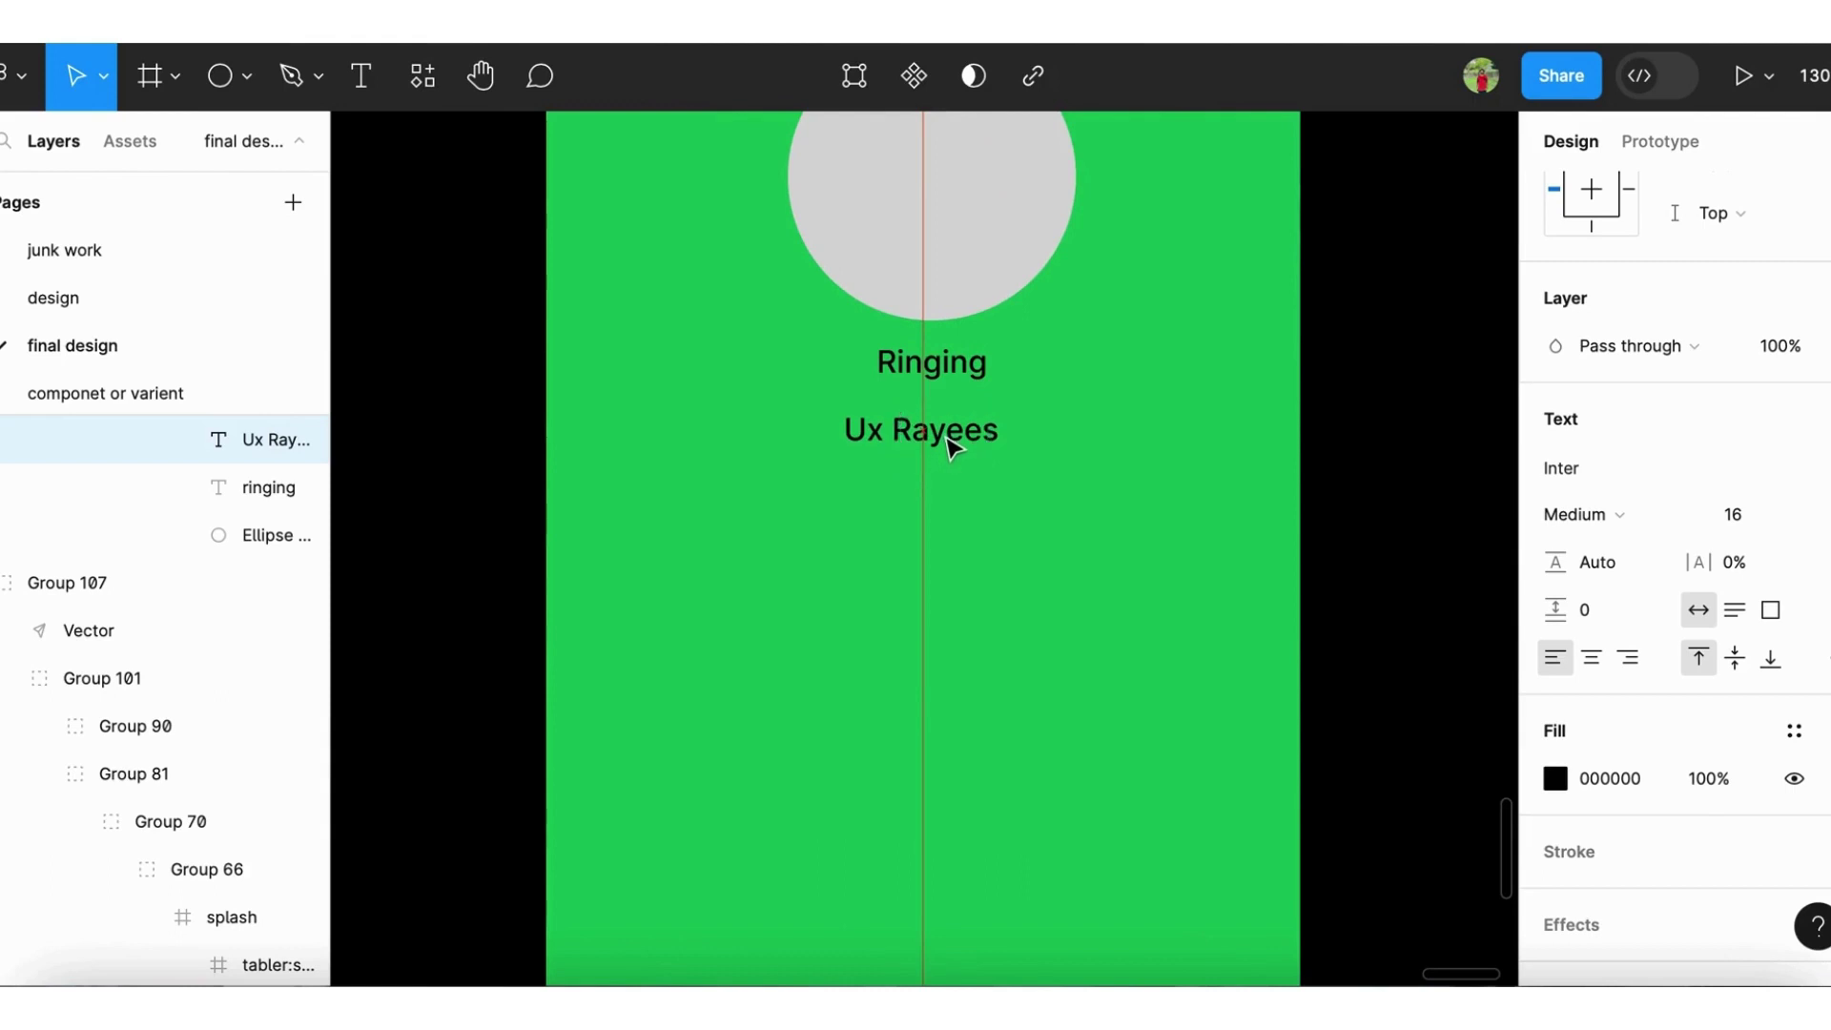
scroll(951, 448, "down", 3)
Set 'Ux Rayees' to Semi Bold 18 and position it just beneath Ringing
left_click(1583, 514)
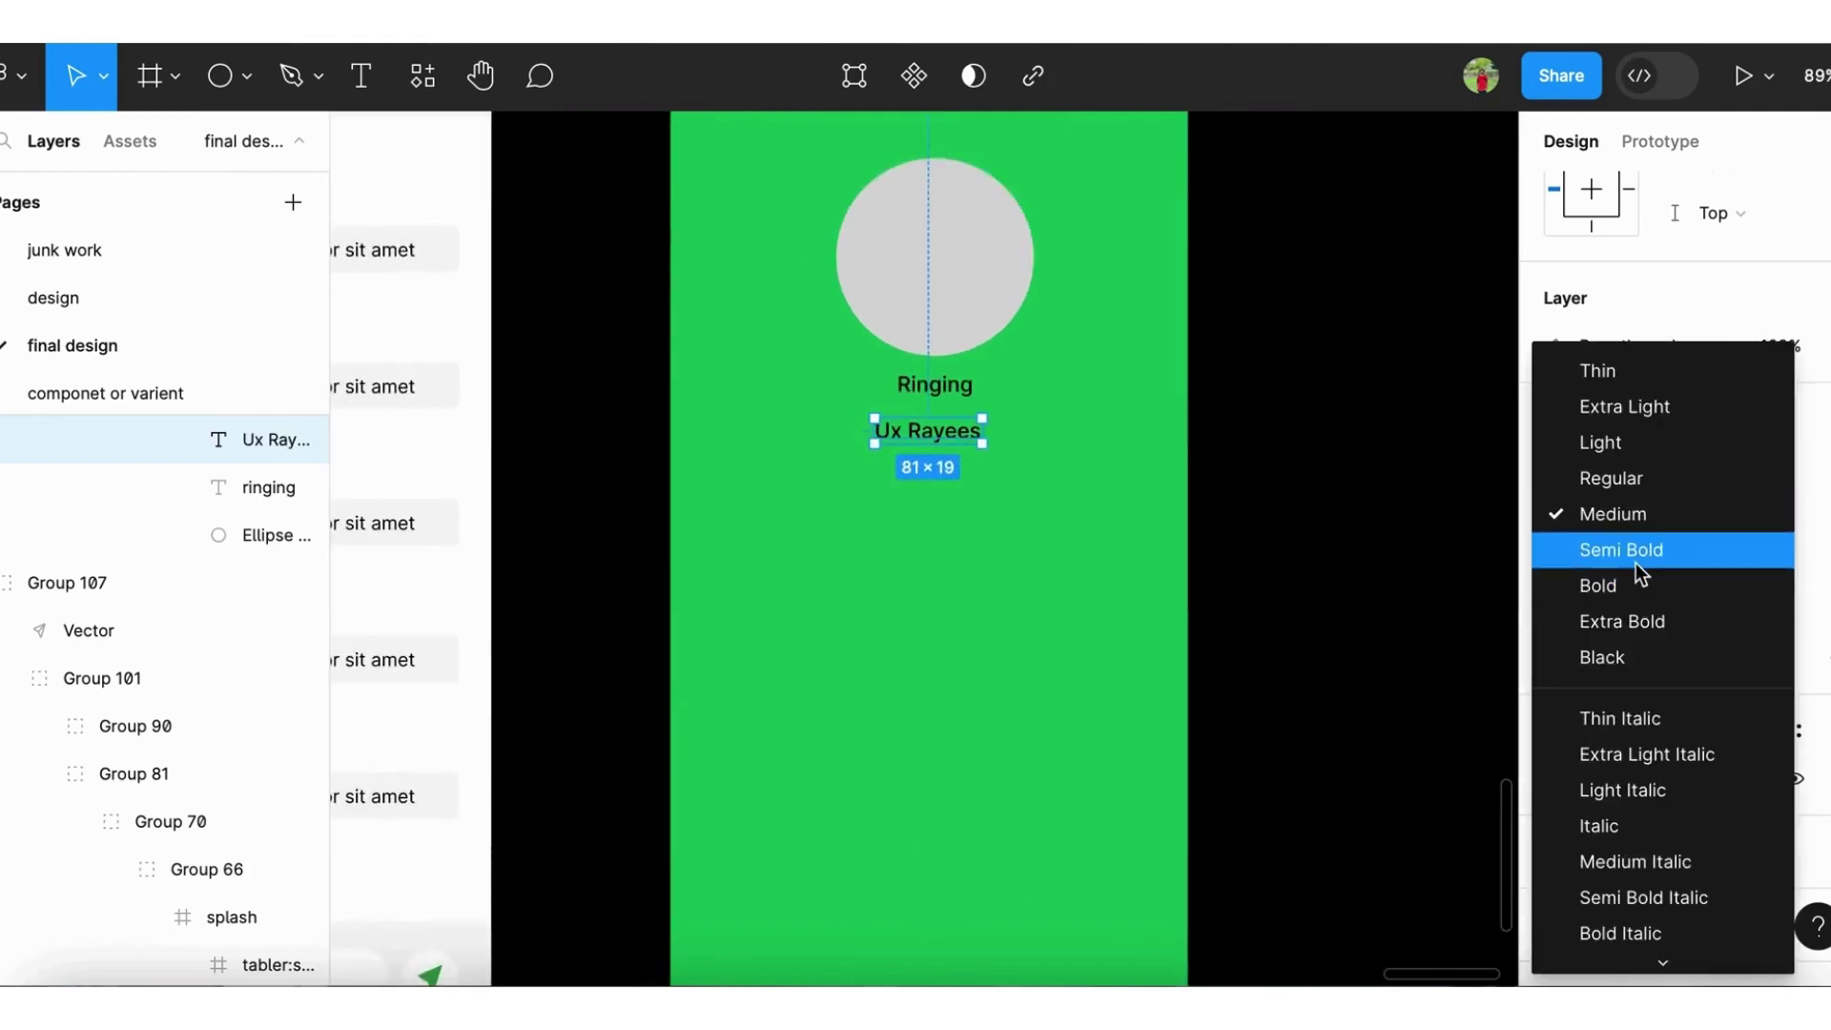
left_click(1734, 550)
left_click(1747, 516)
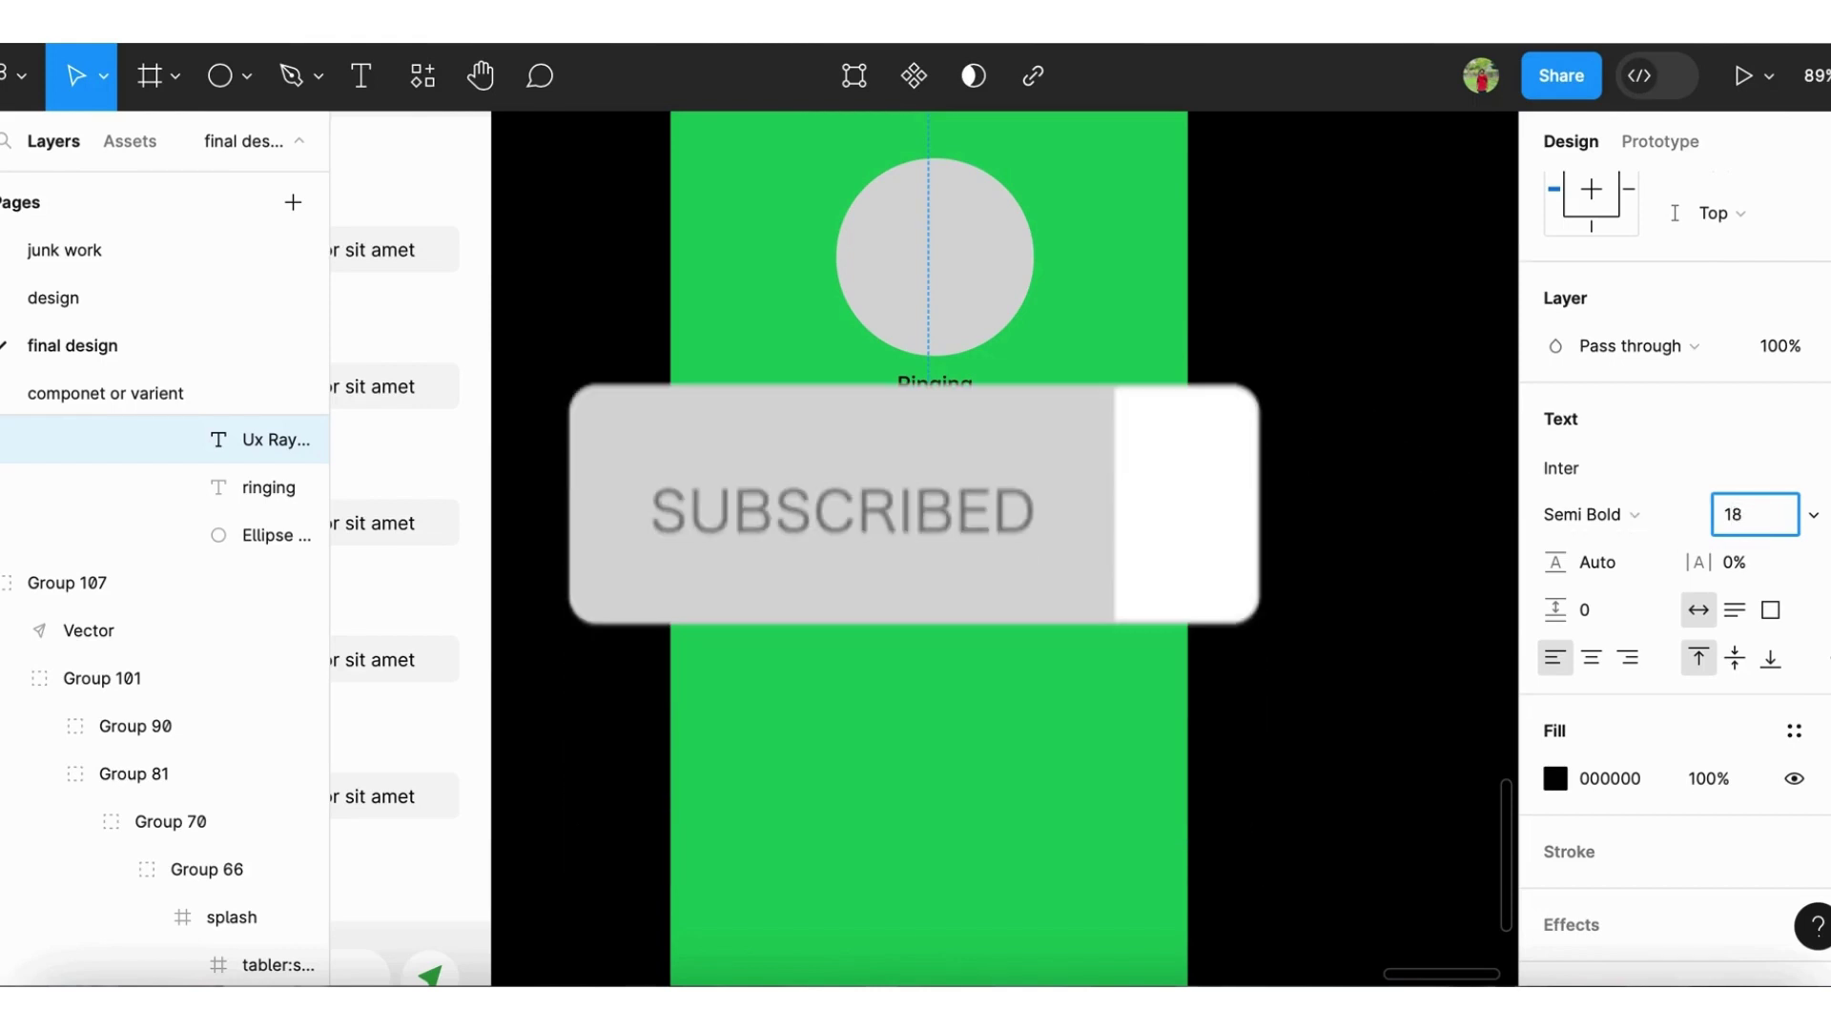
key("Escape")
scroll(964, 449, "up", 3)
left_click(925, 448)
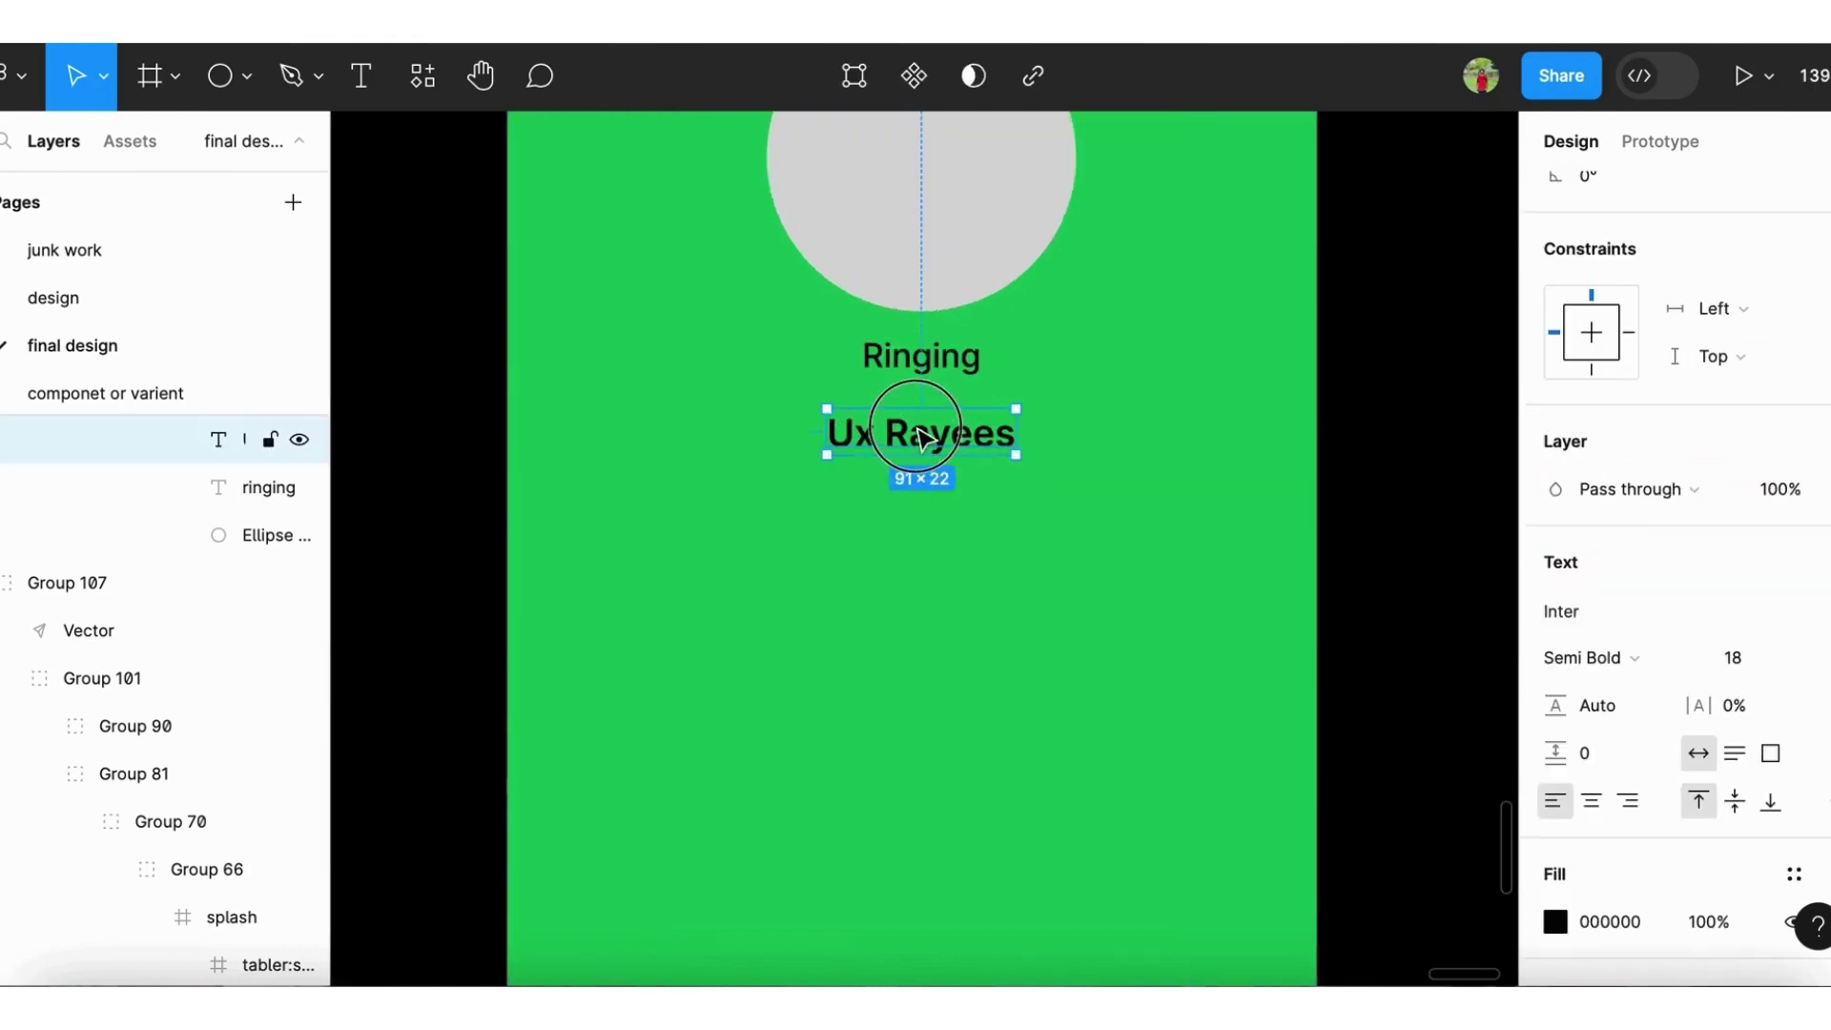
left_click_drag(925, 448, 925, 430)
key("Up")
key("Up")
key("Up")
key("Escape")
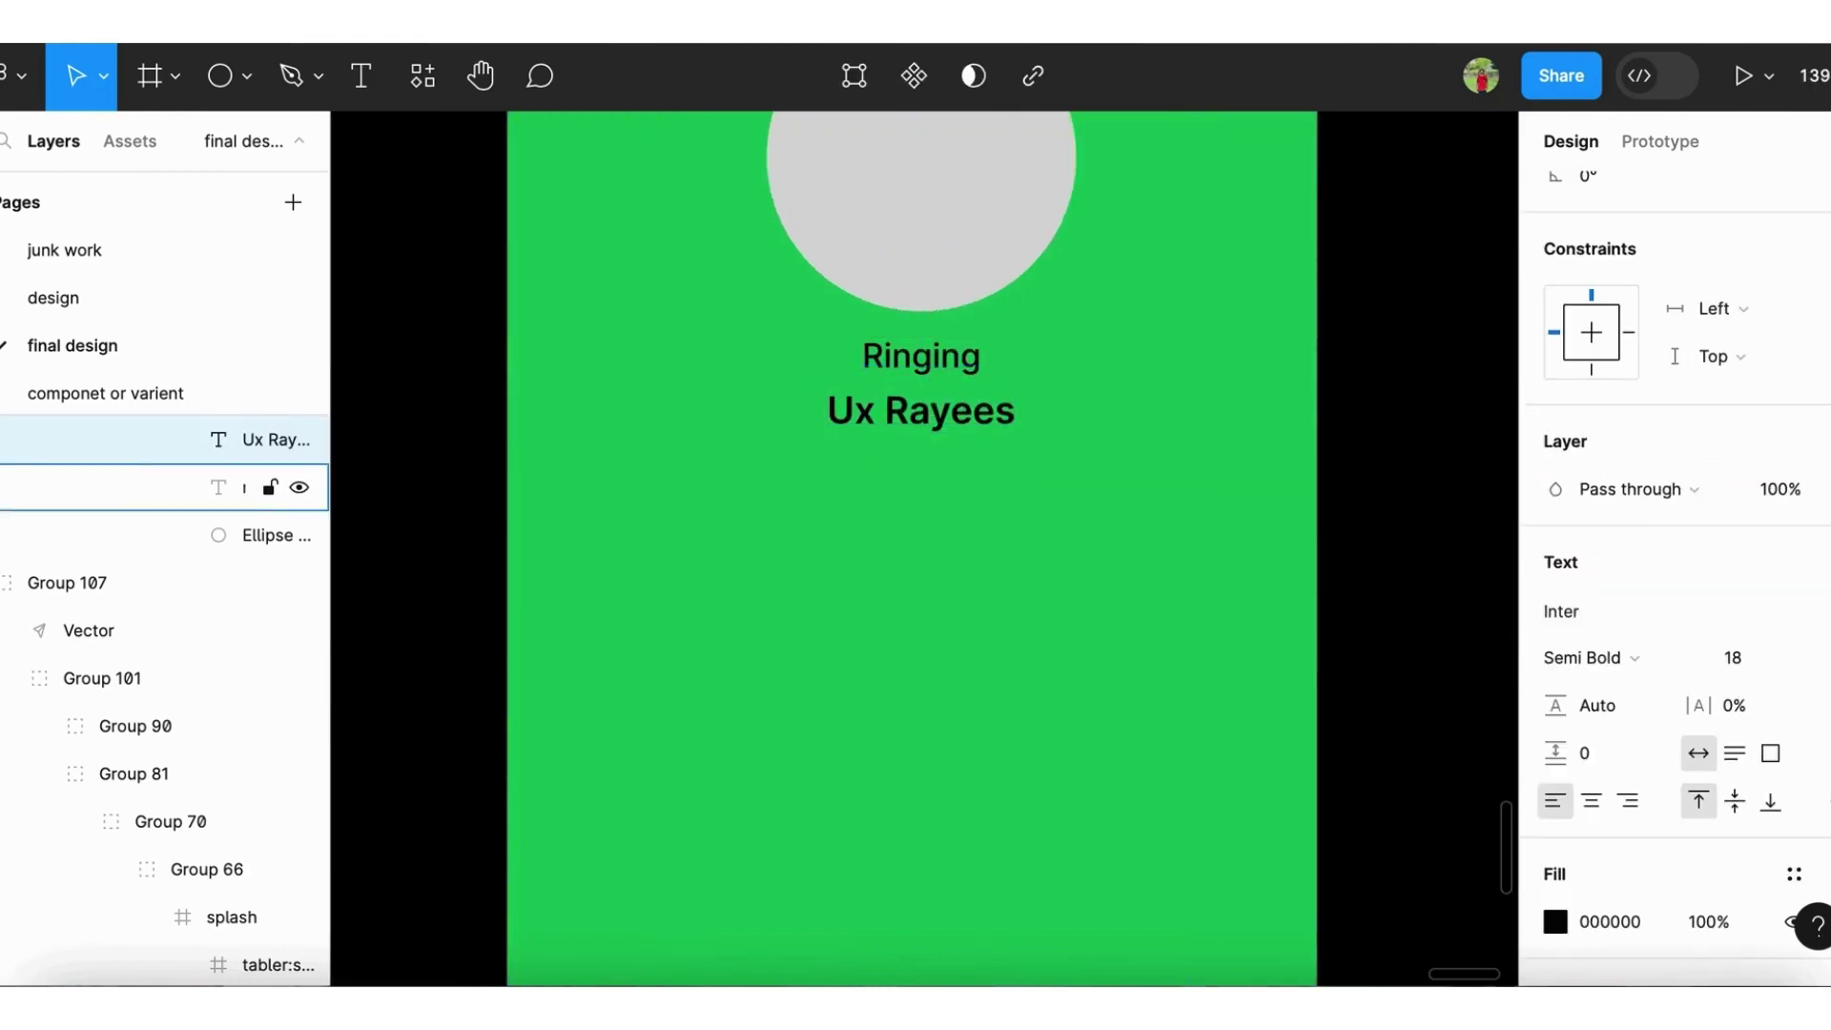
Group the Ringing and Ux Rayees labels and colour them white (FFFFFF)
scroll(904, 366, "down", 3)
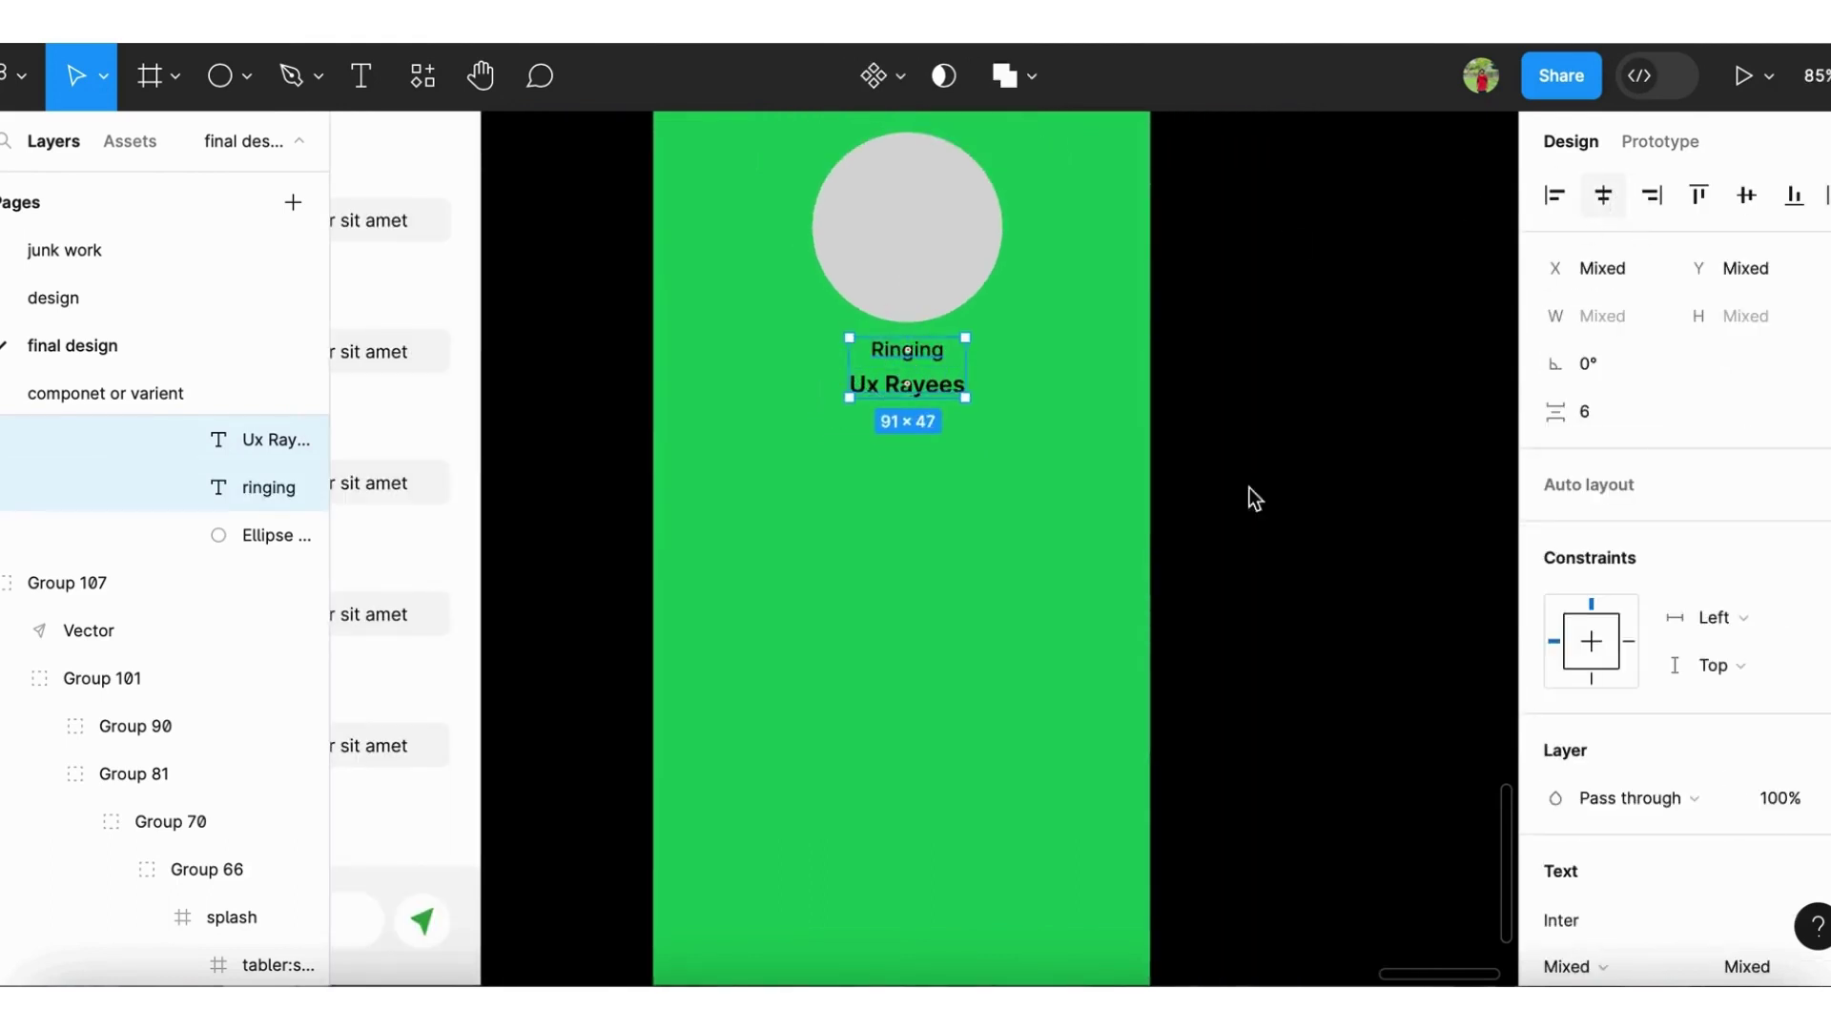
key("ctrl+g")
left_click(899, 277, "shift")
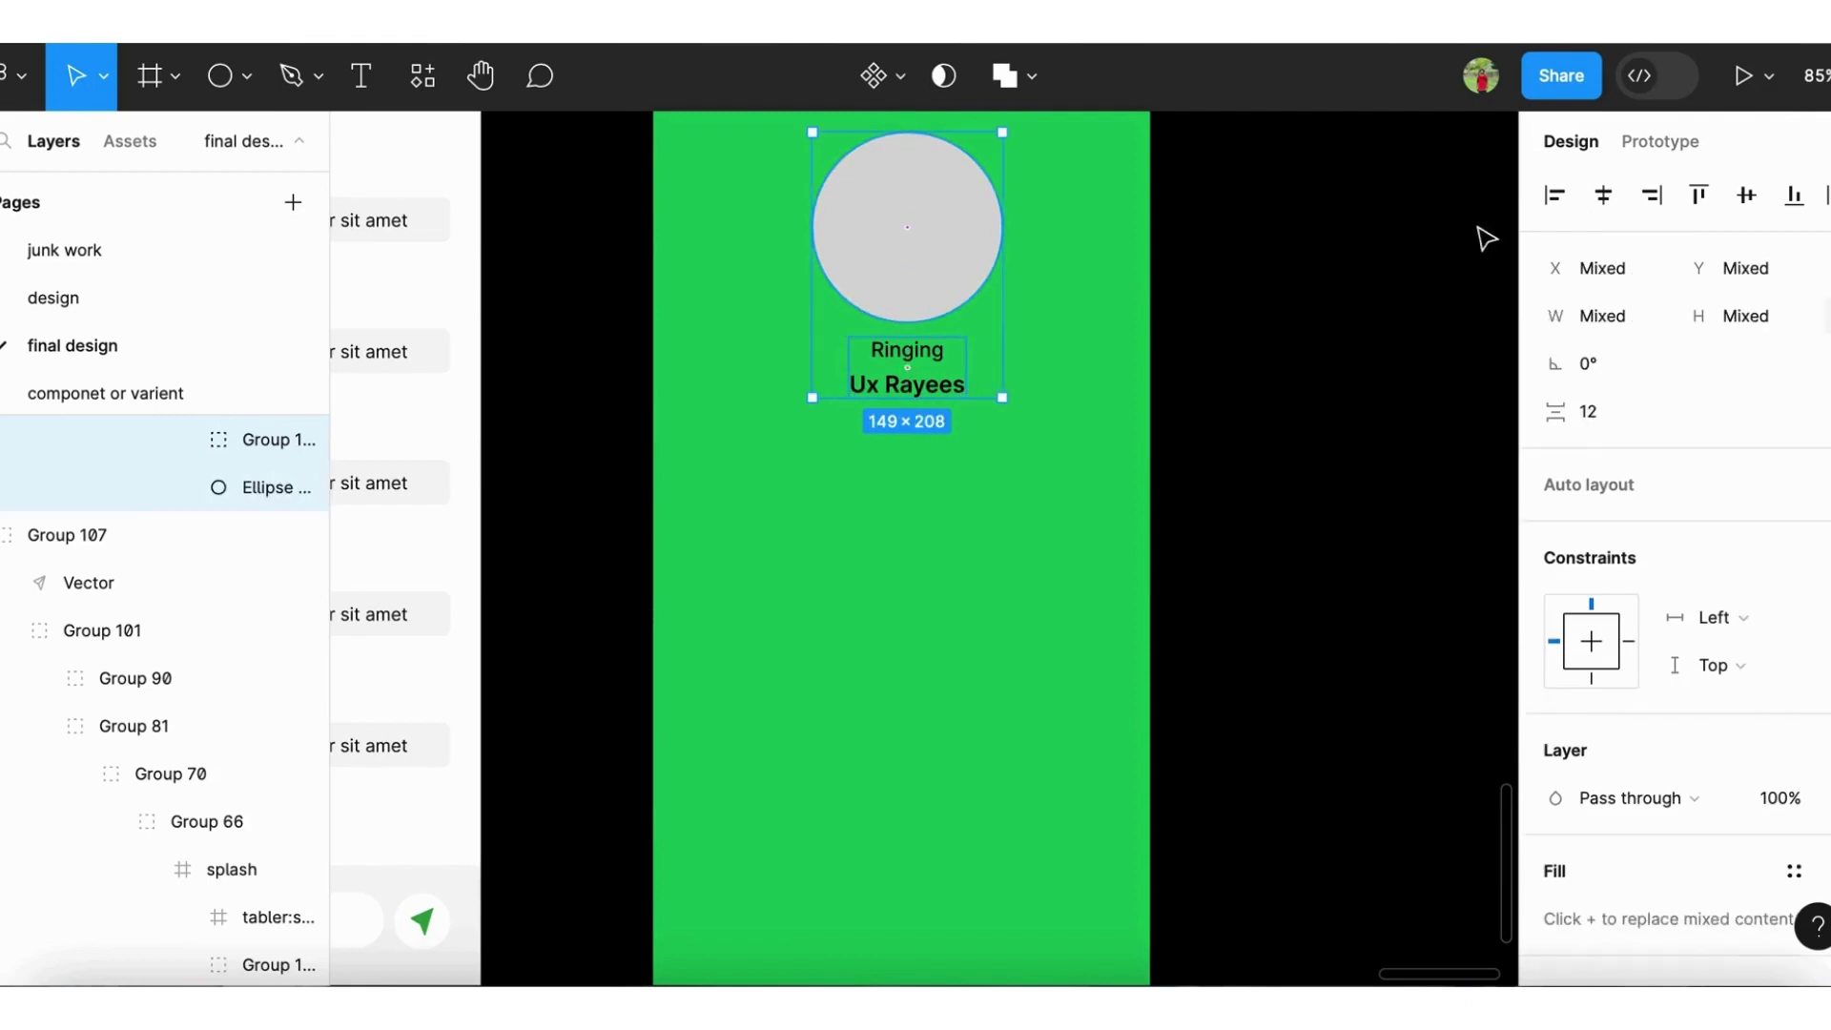
left_click(923, 306)
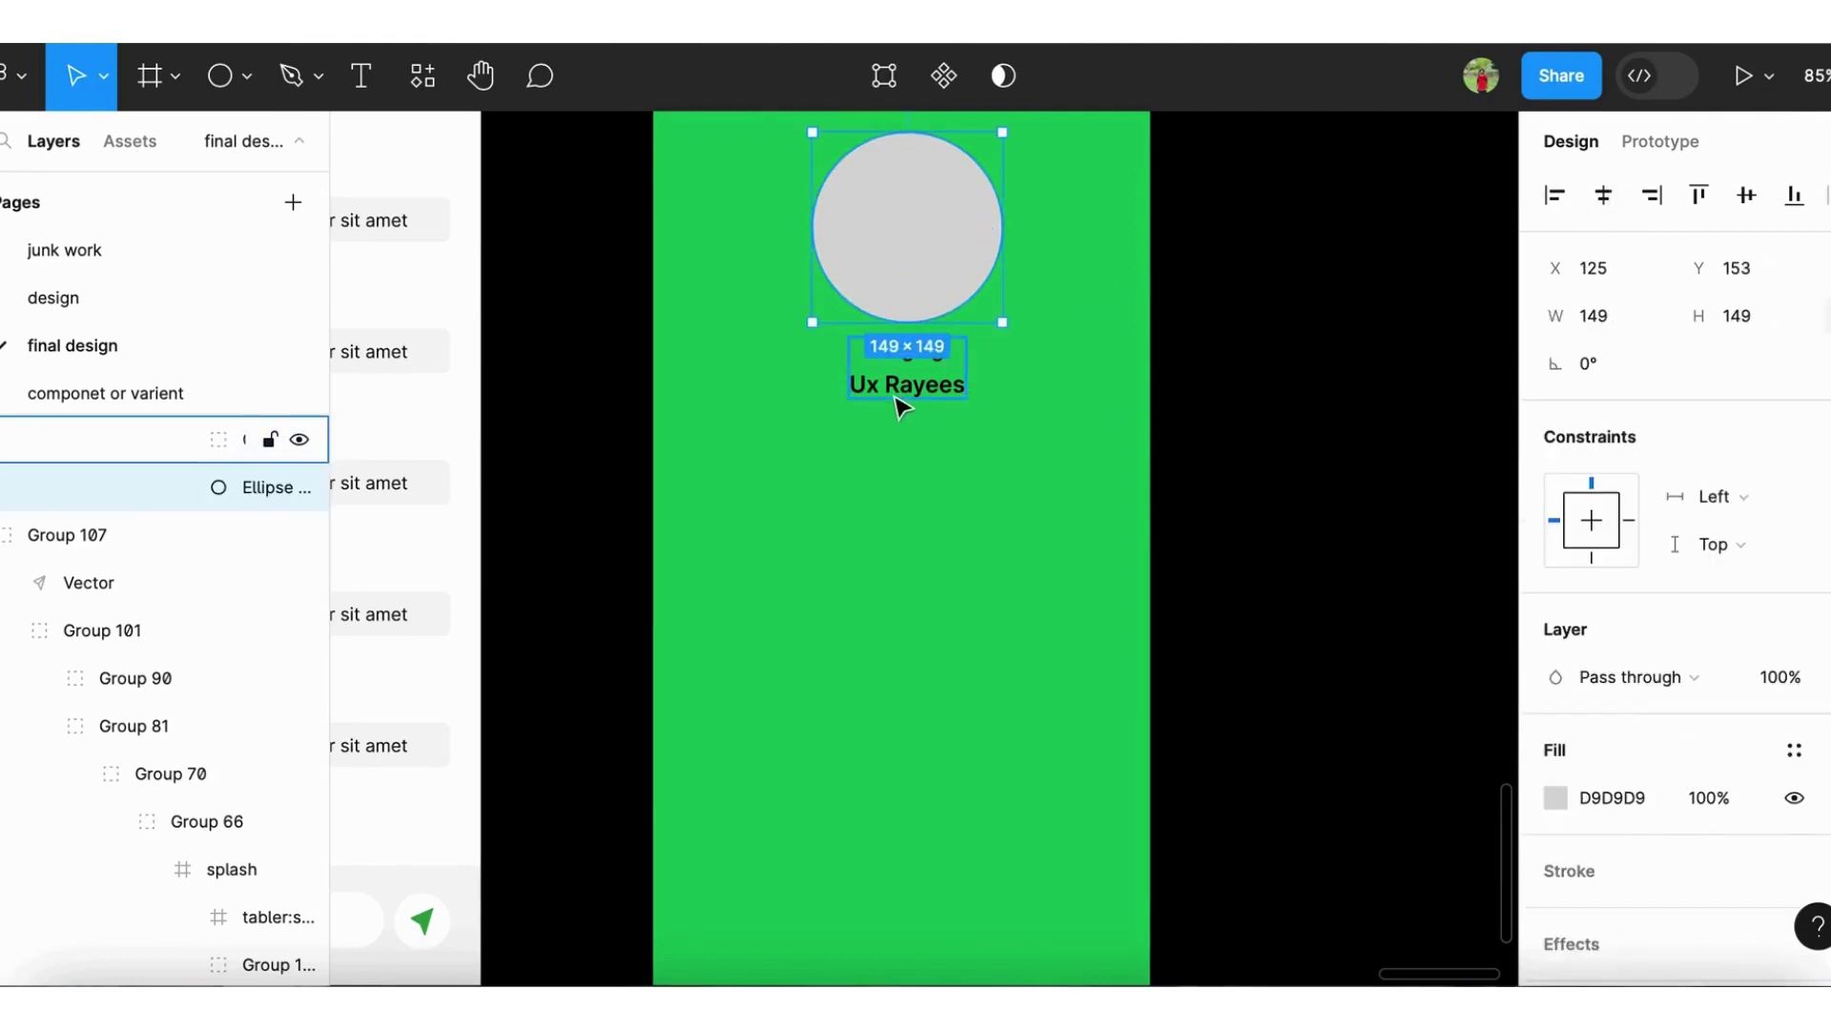
scroll(899, 405, "down", 3, "ctrl")
key("shift+Tab")
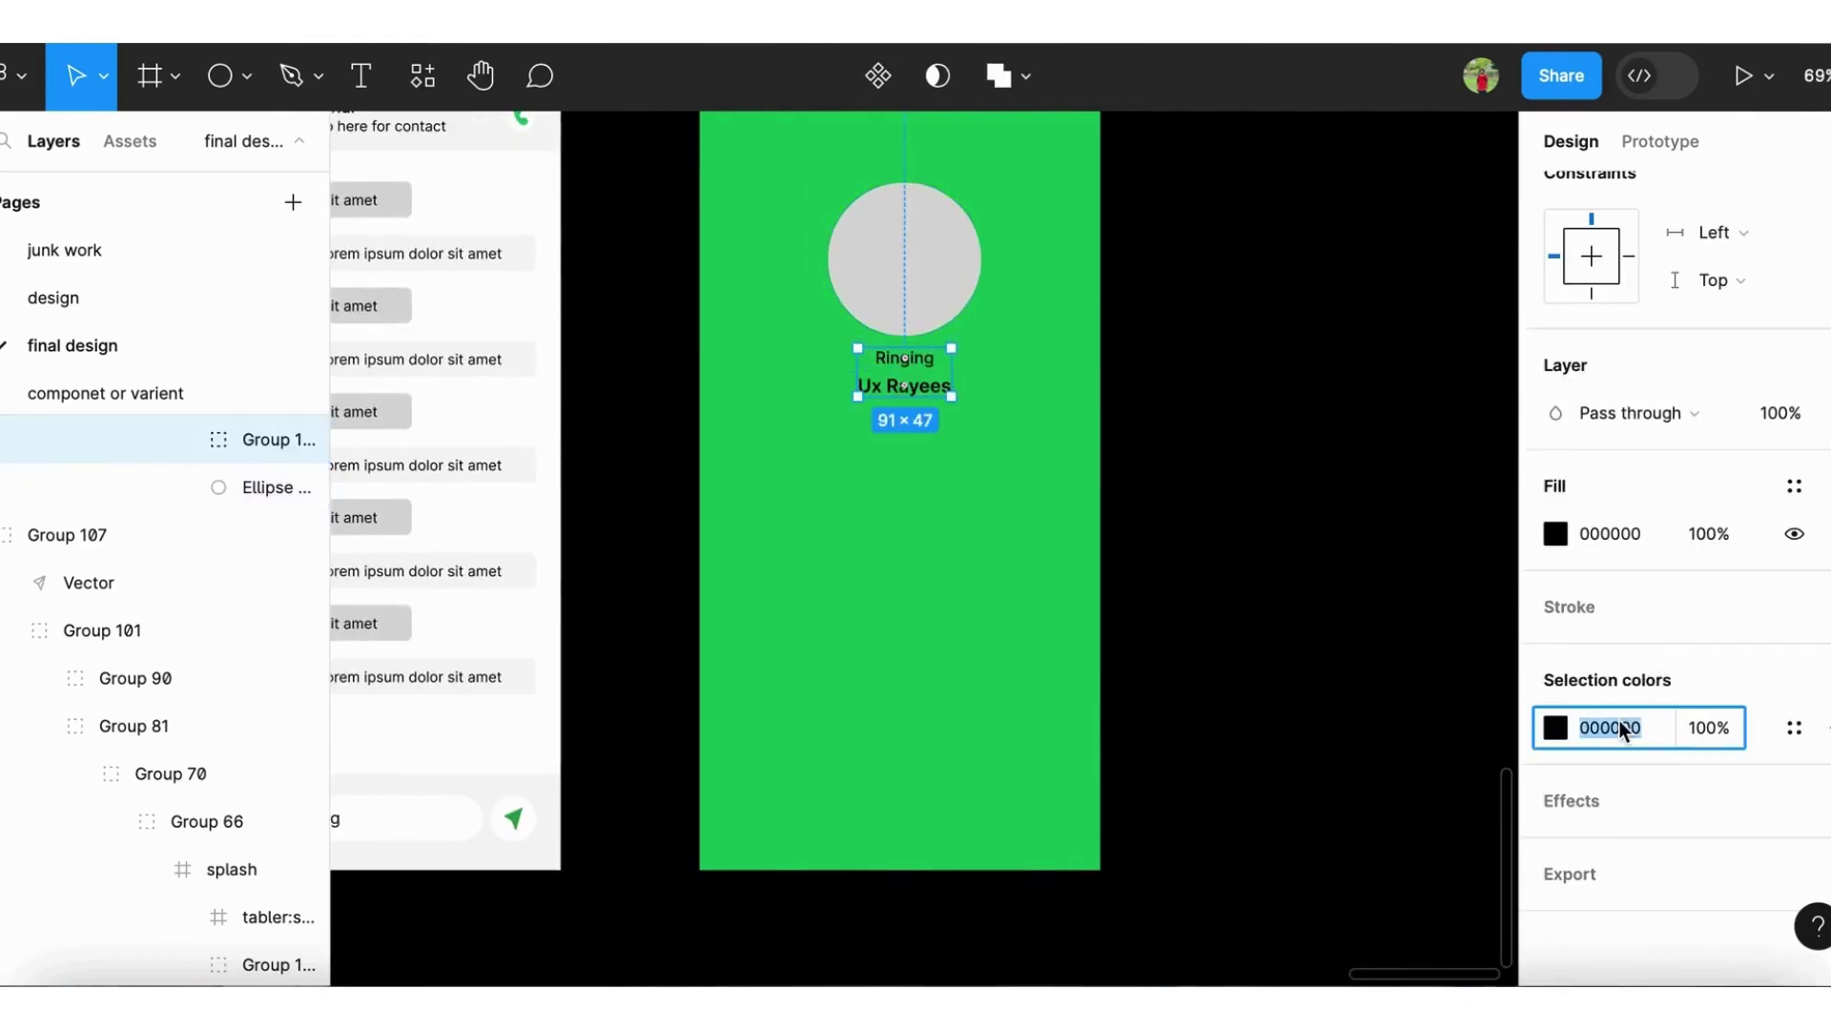
key("Return")
left_click(1317, 597)
Select the grey avatar circle and switch over to the web browser
scroll(1317, 597, "down", 3, "ctrl")
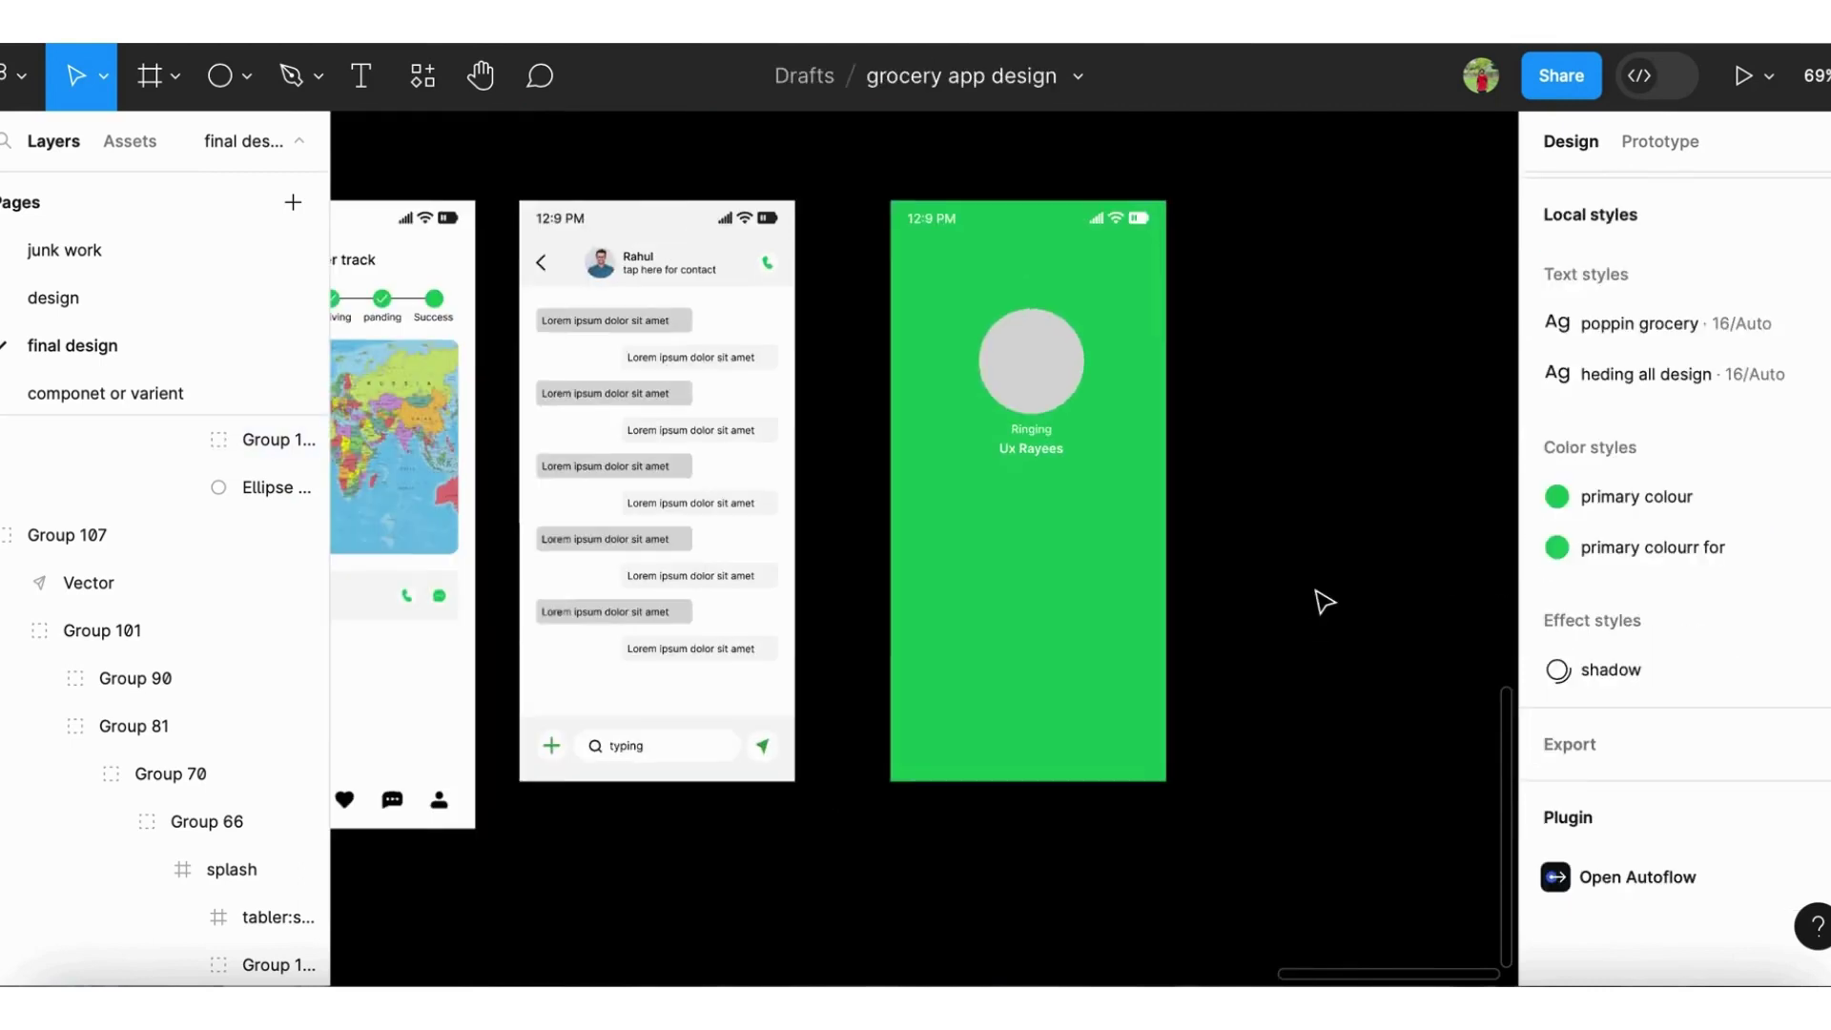
scroll(1229, 506, "up", 3, "ctrl")
left_click(891, 506)
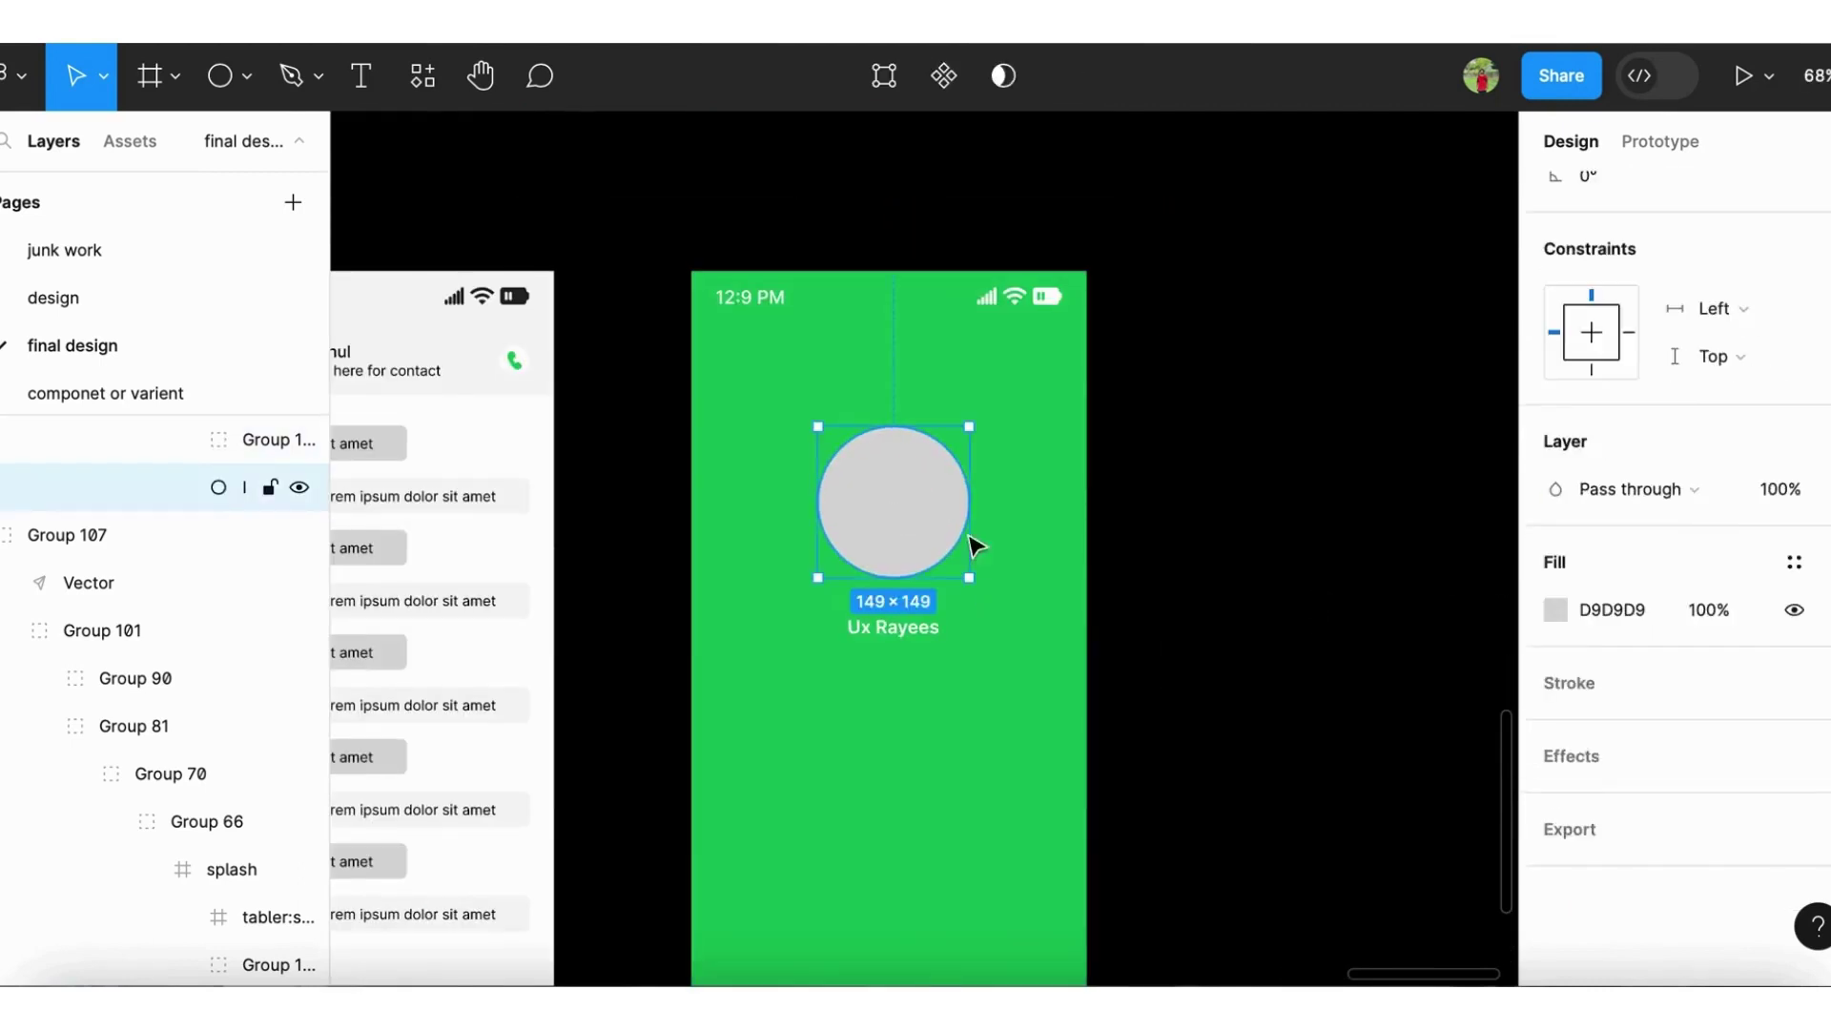
left_click(1481, 75)
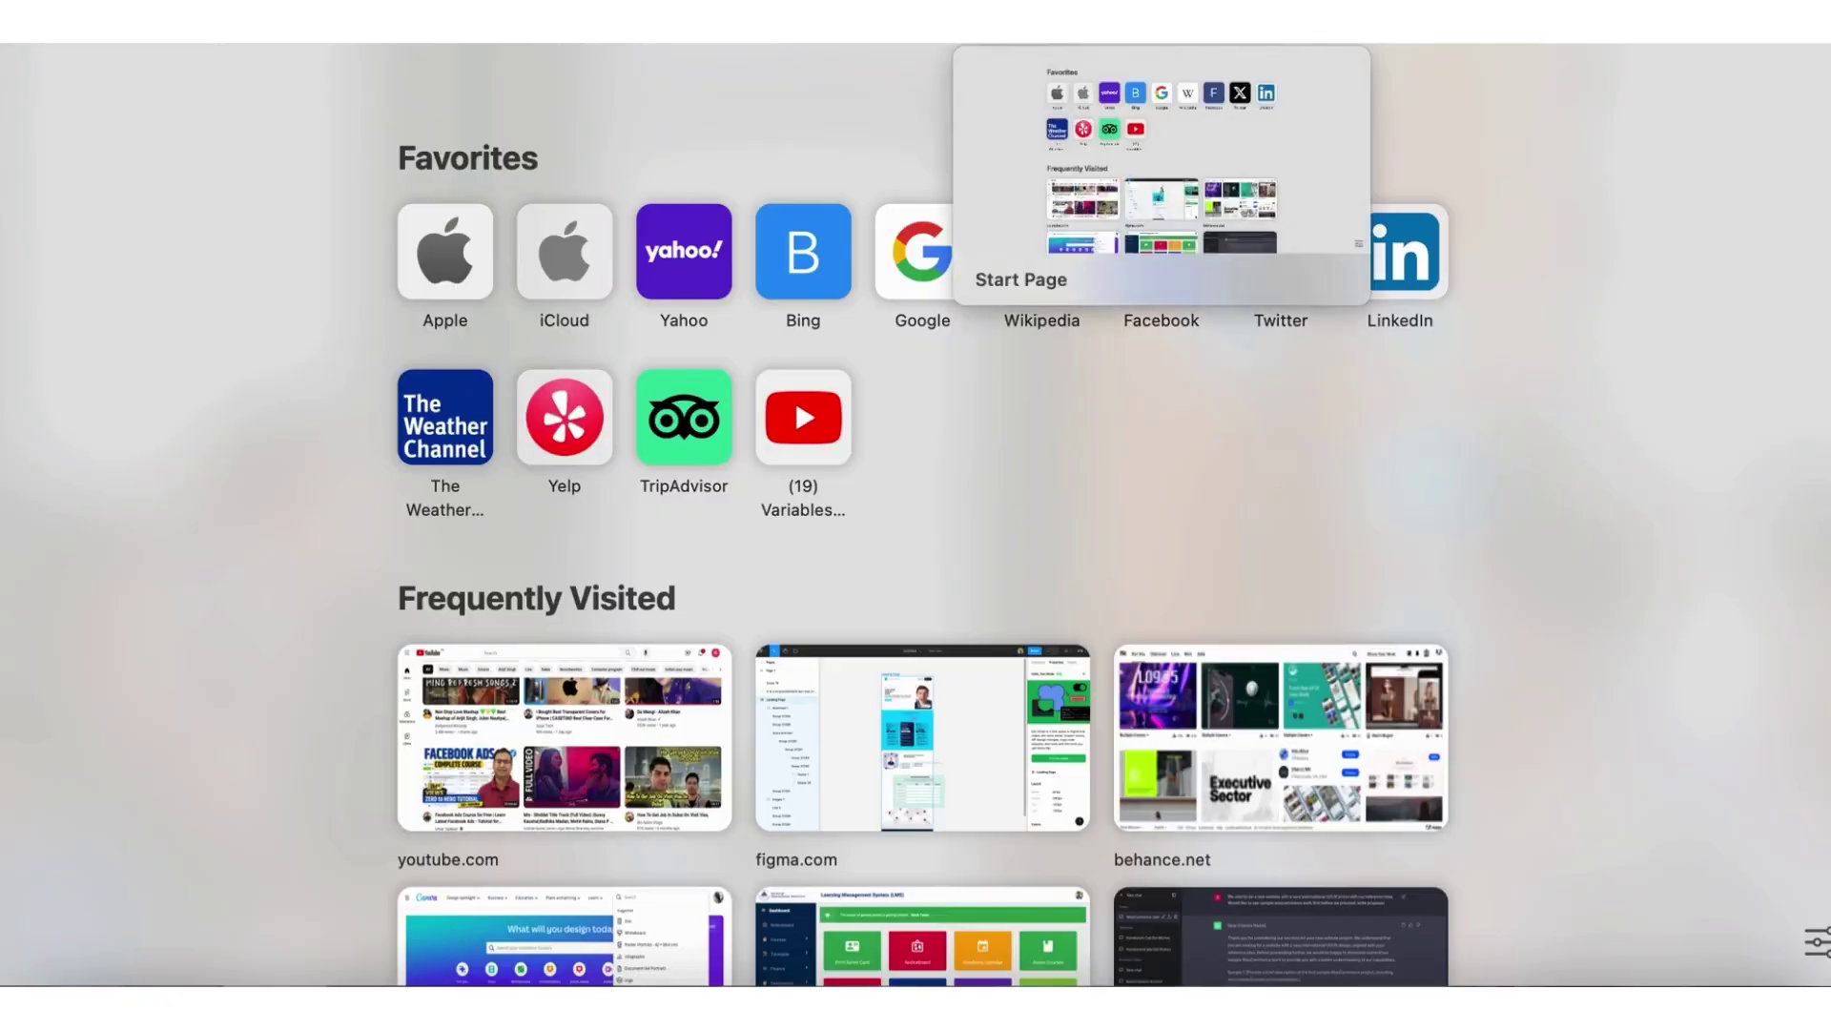
Search Google Images for 'profesional image male'
left_click(1202, 44)
type("profesional image")
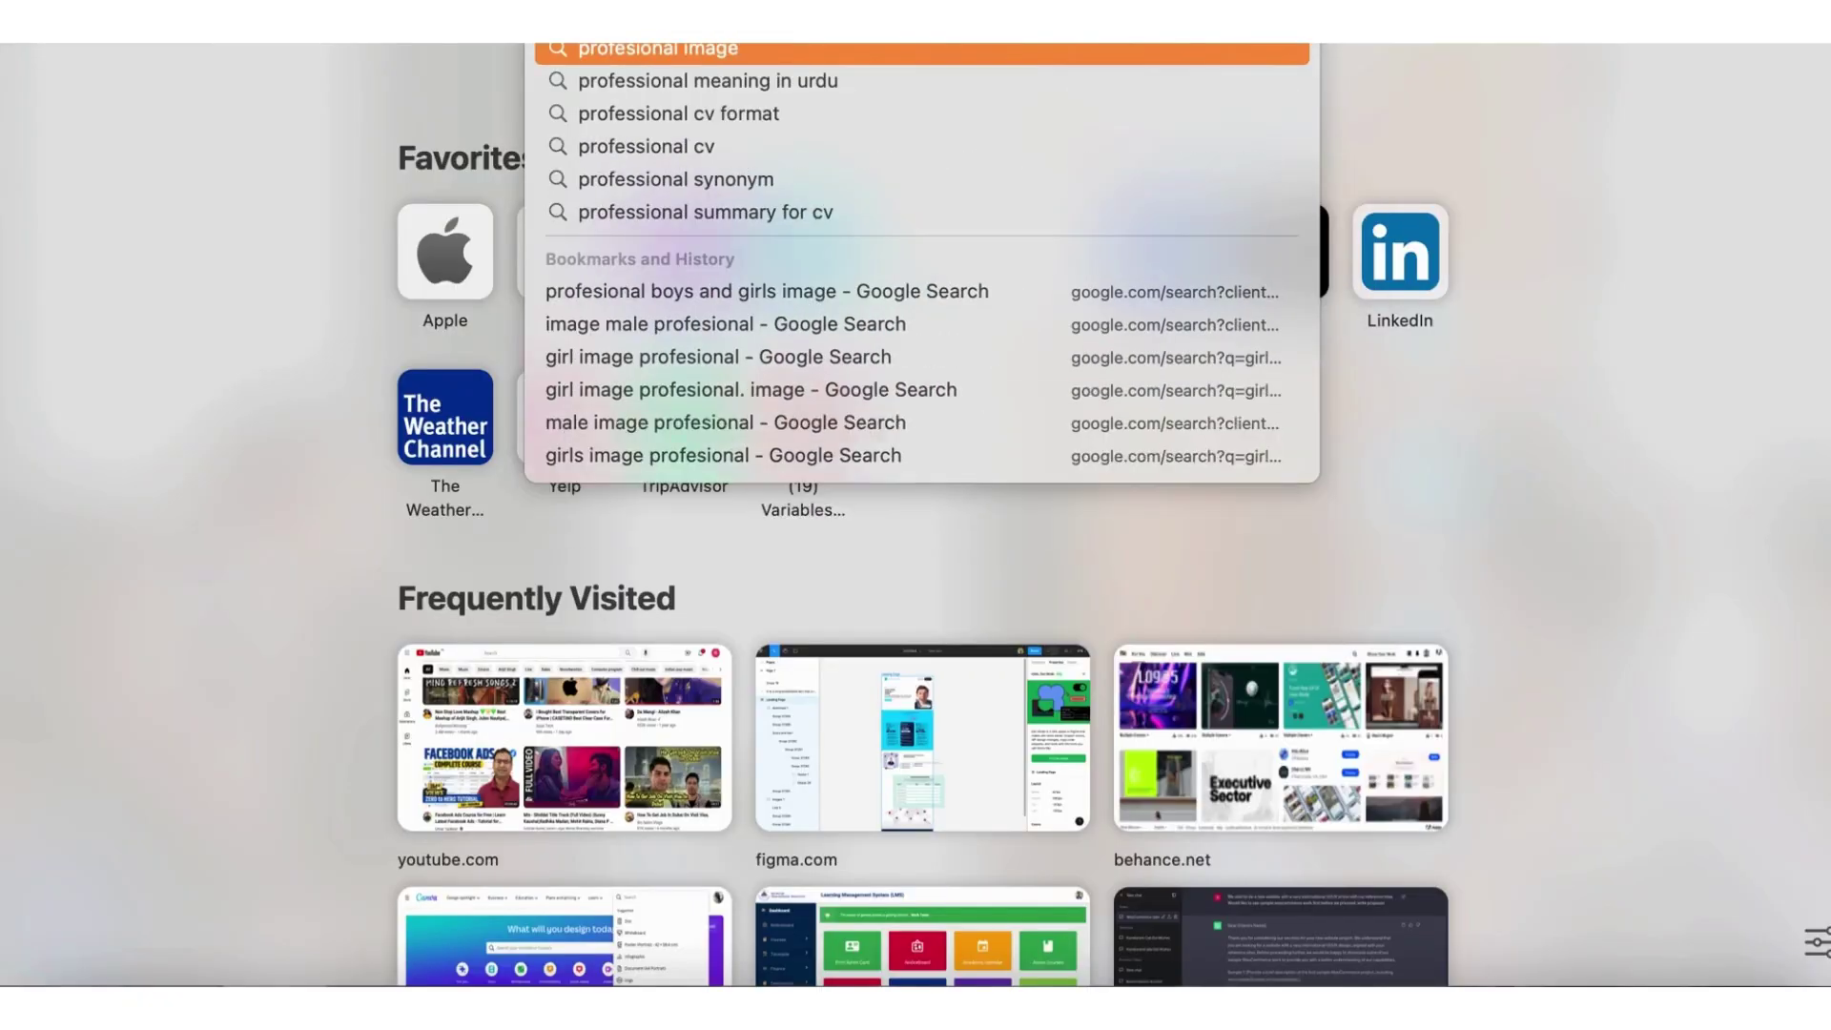
type(" male")
key("Return")
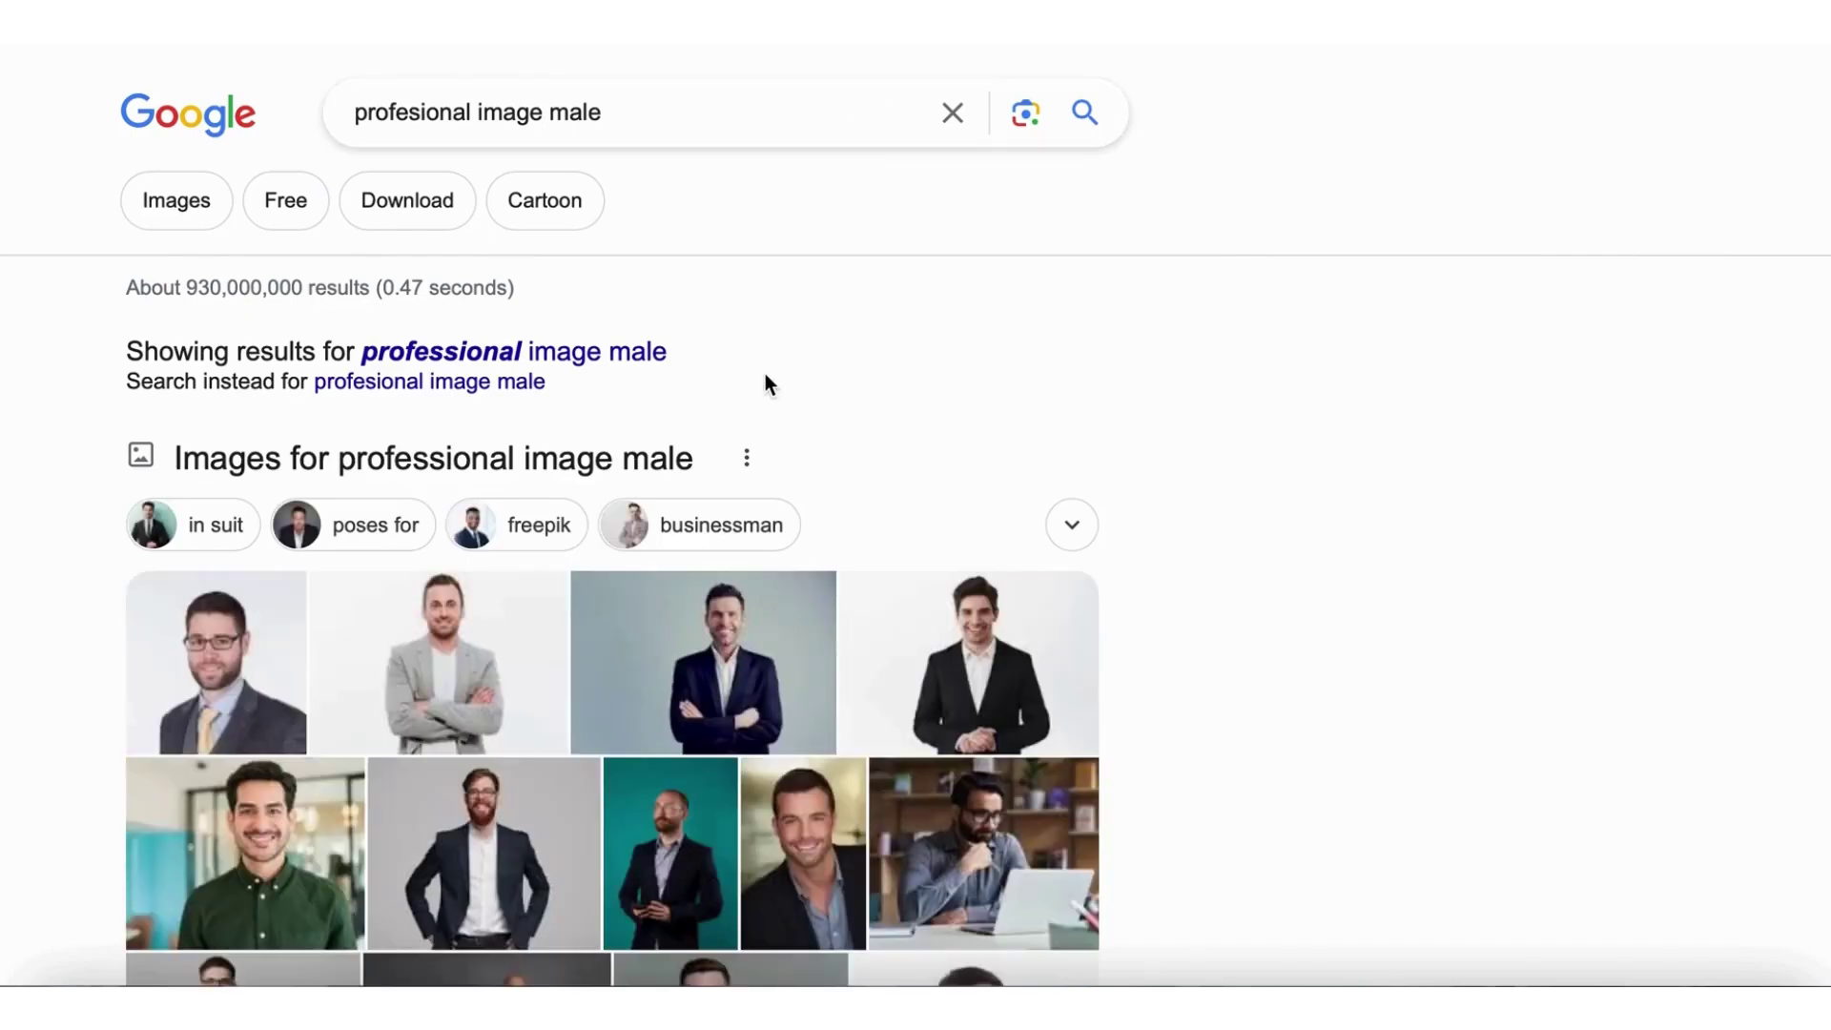
scroll(754, 458, "down", 1)
left_click(730, 612)
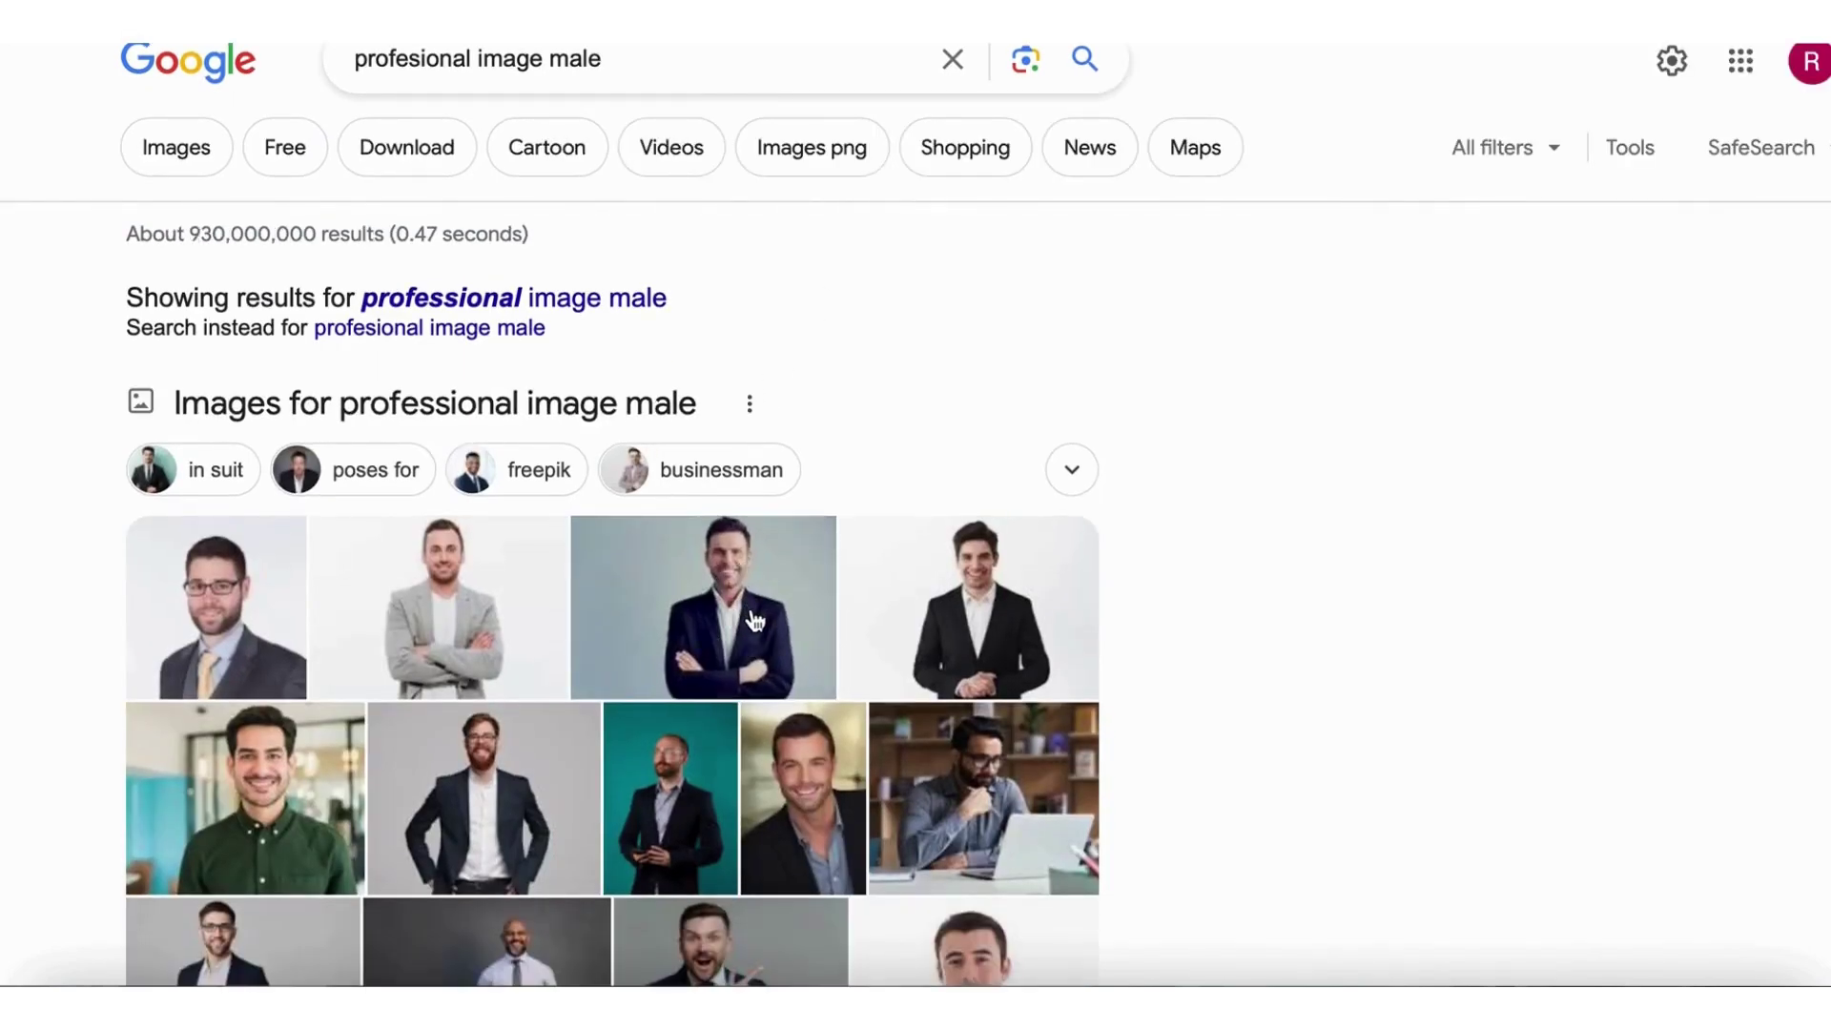
Copy the smiling navy-suit man's photo and paste it into the avatar circle
left_click(752, 619)
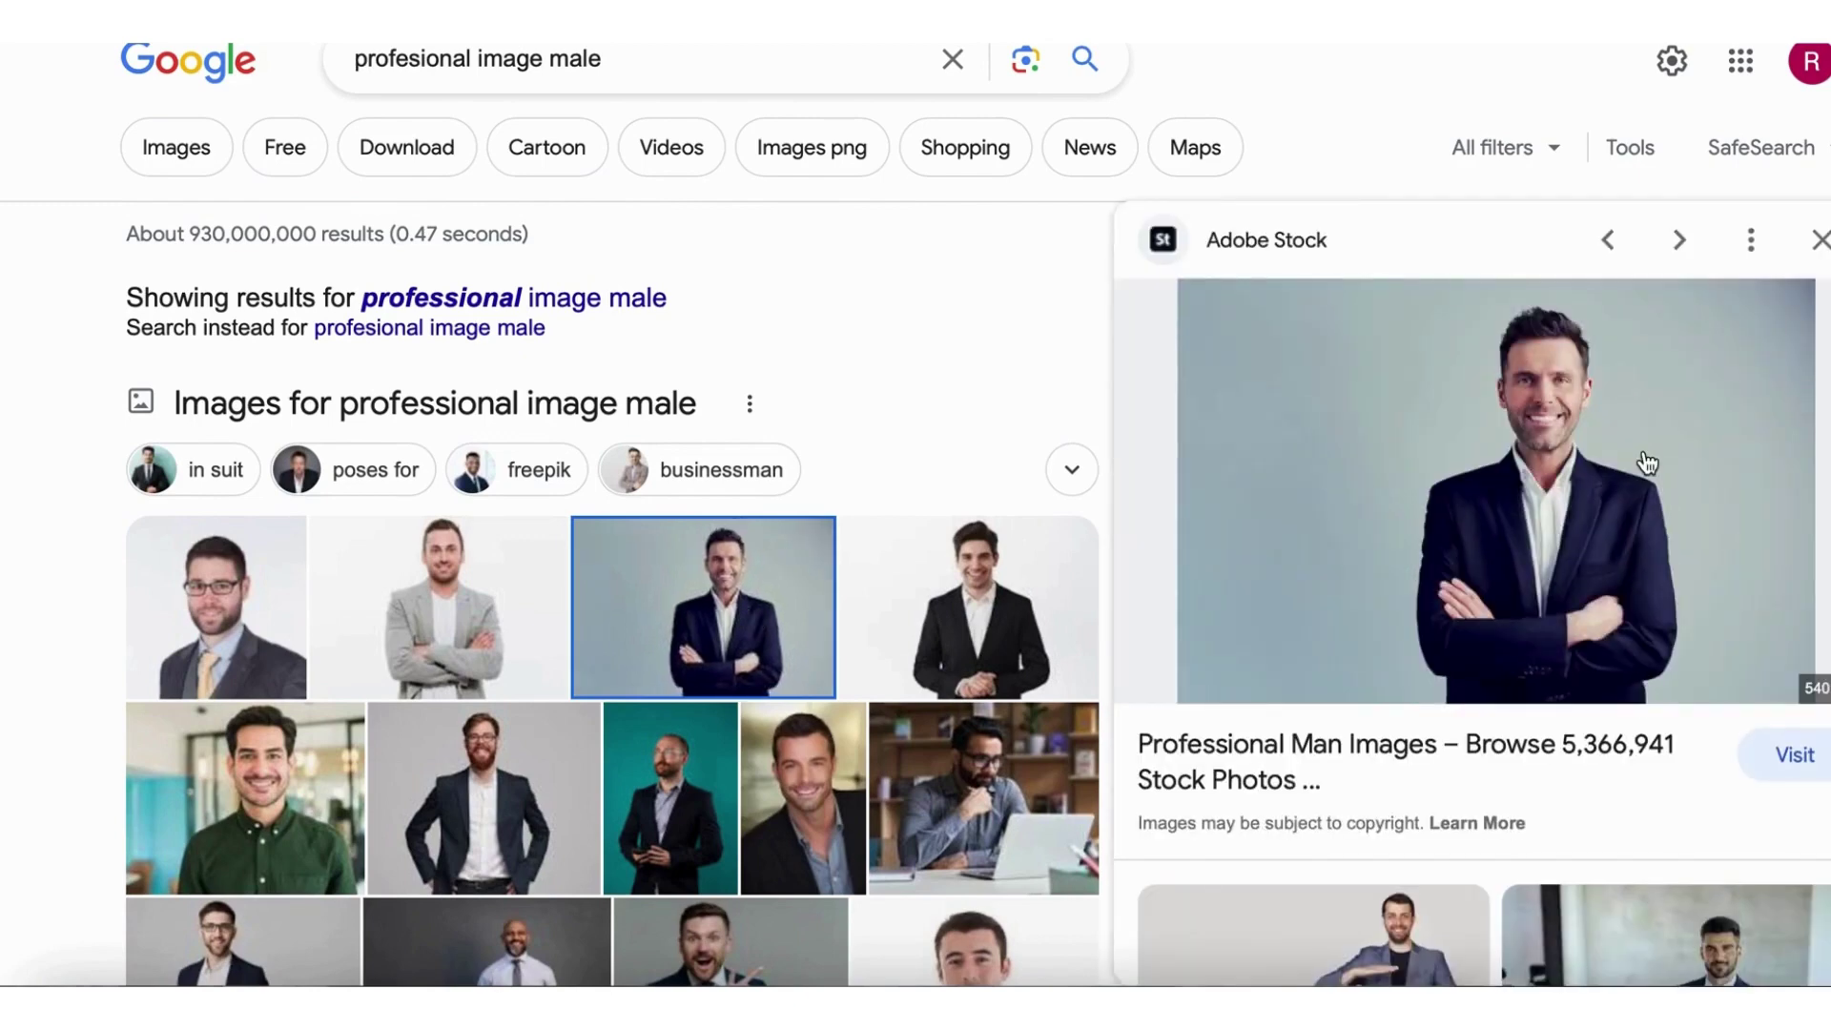
right_click(1593, 463)
left_click(1401, 851)
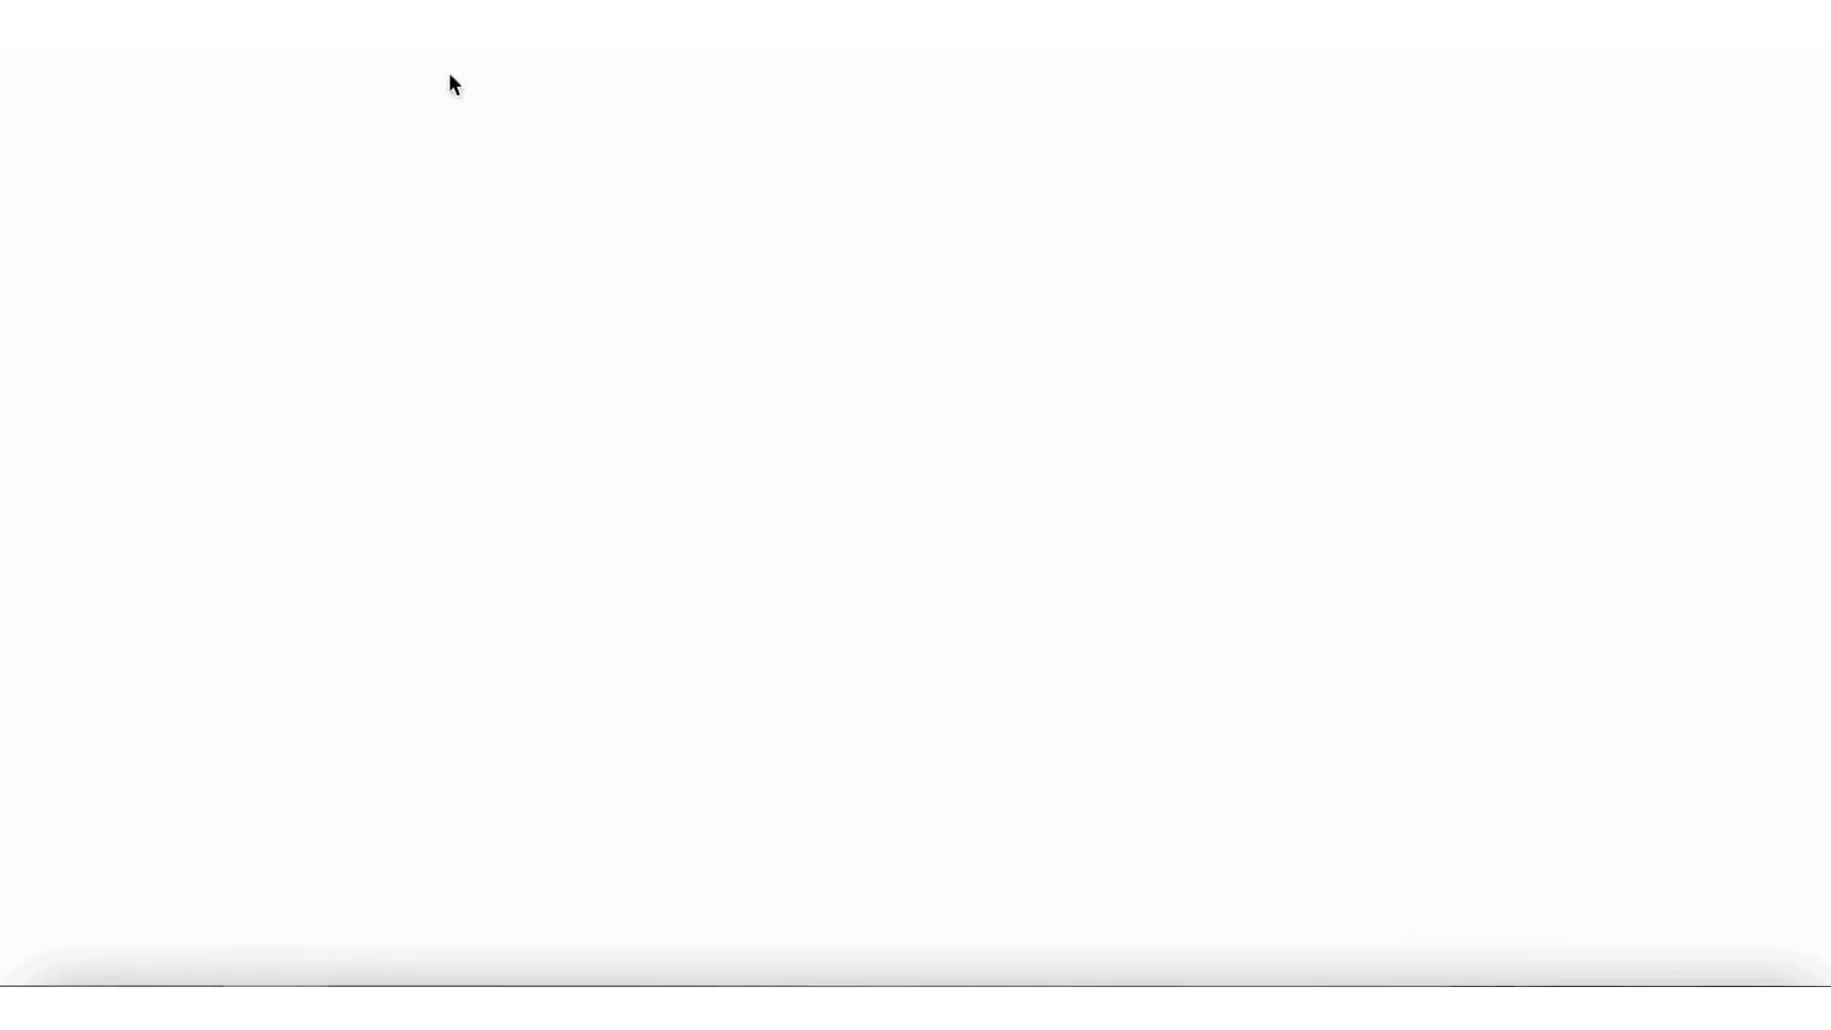
key("ctrl+v")
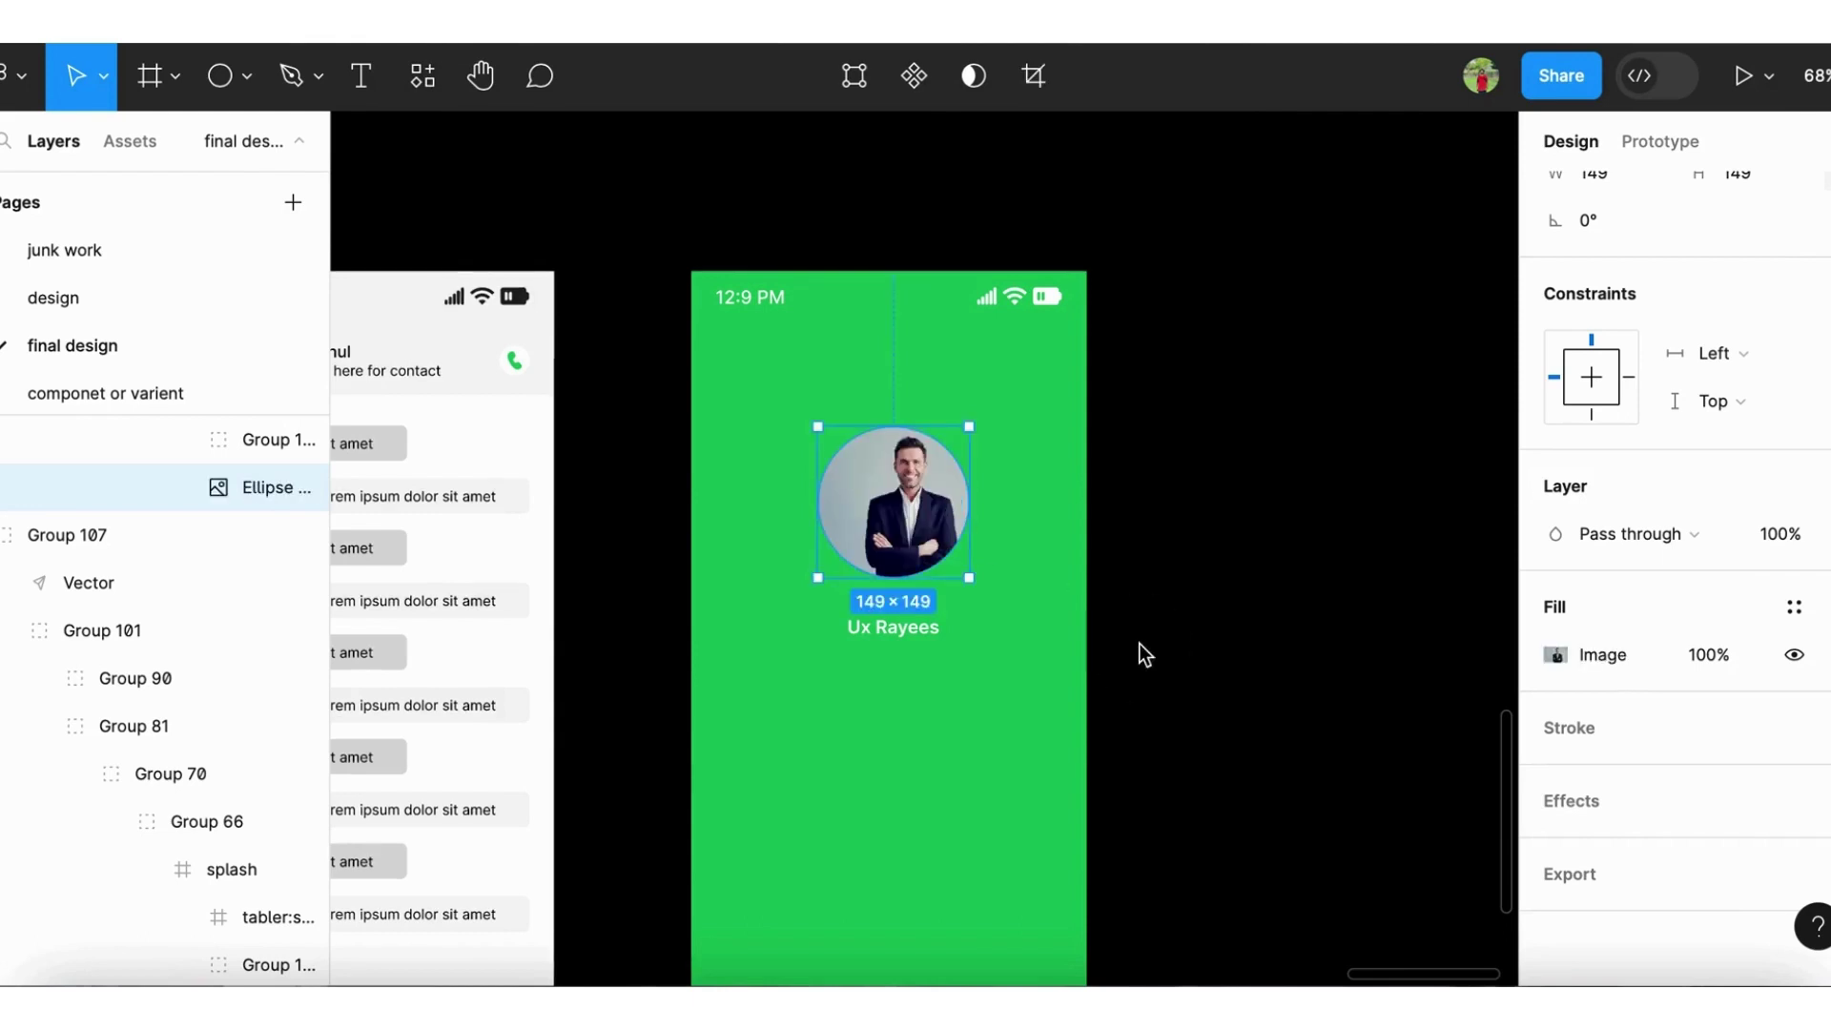
Review the calling screen's new photo avatar, then scroll back through the image results
left_click(1149, 658)
scroll(1149, 658, "down", 2)
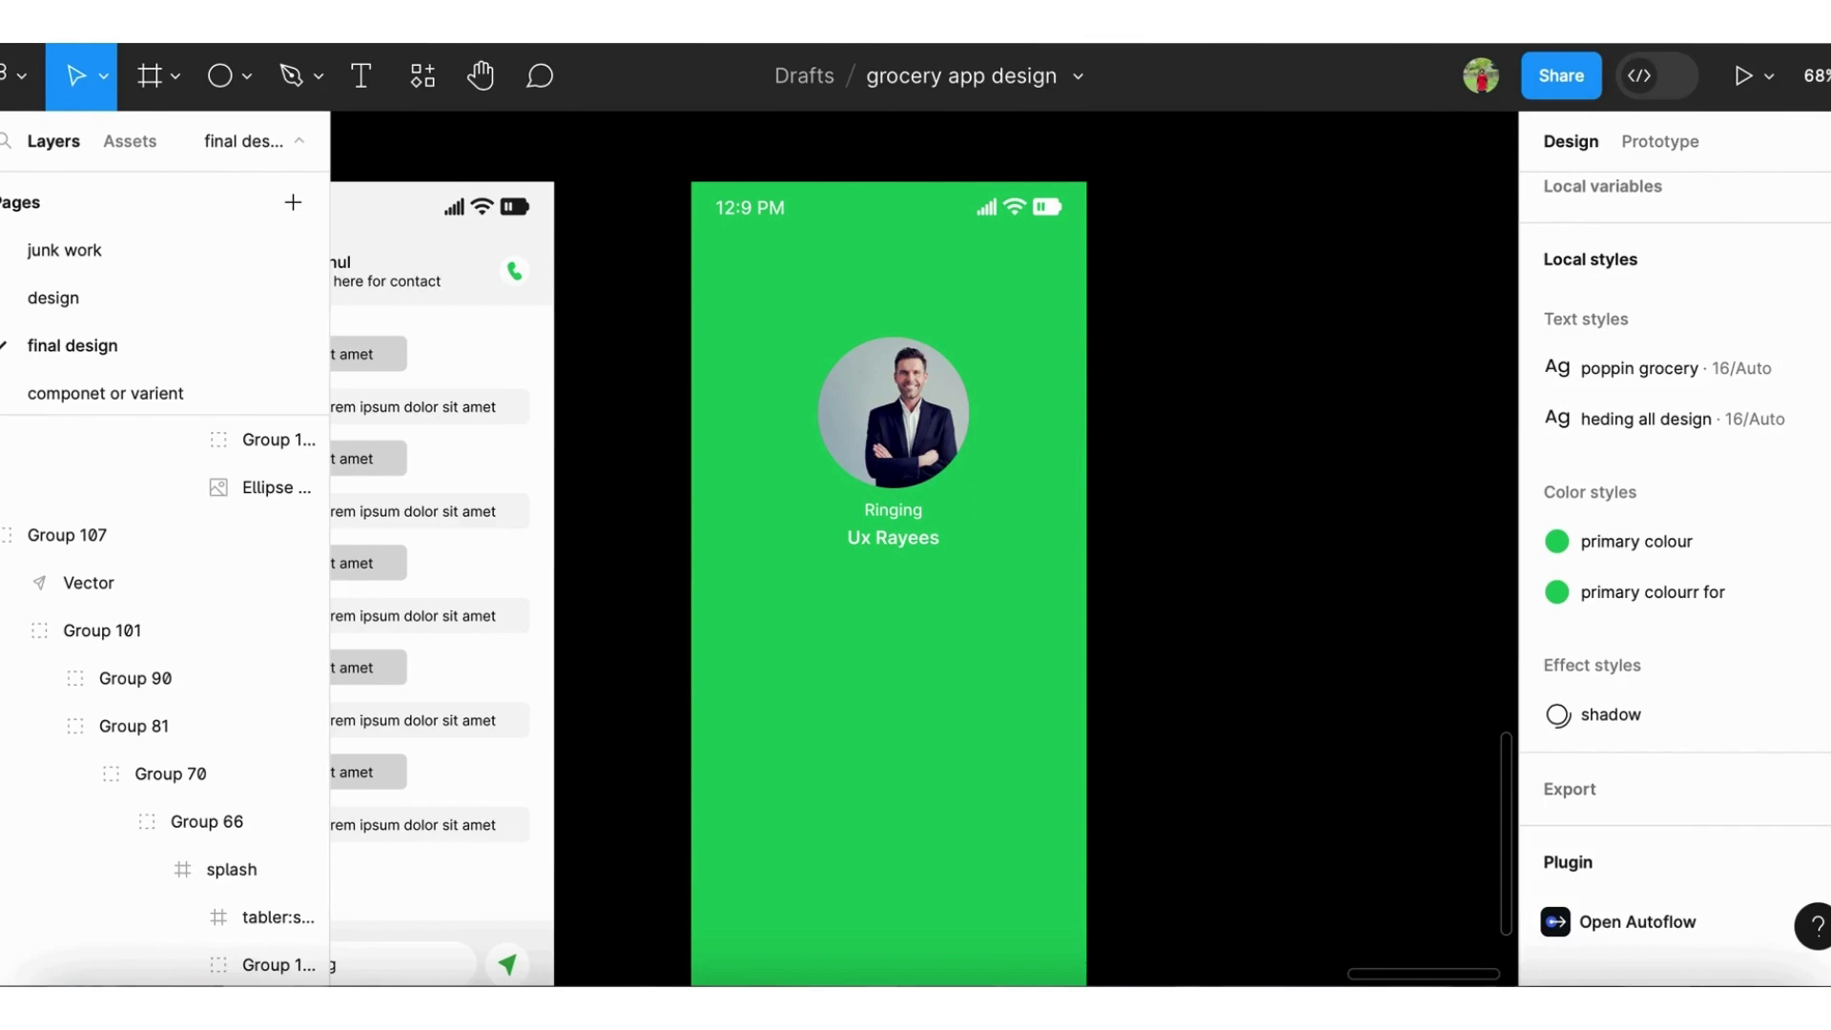
scroll(887, 429, "up", 3)
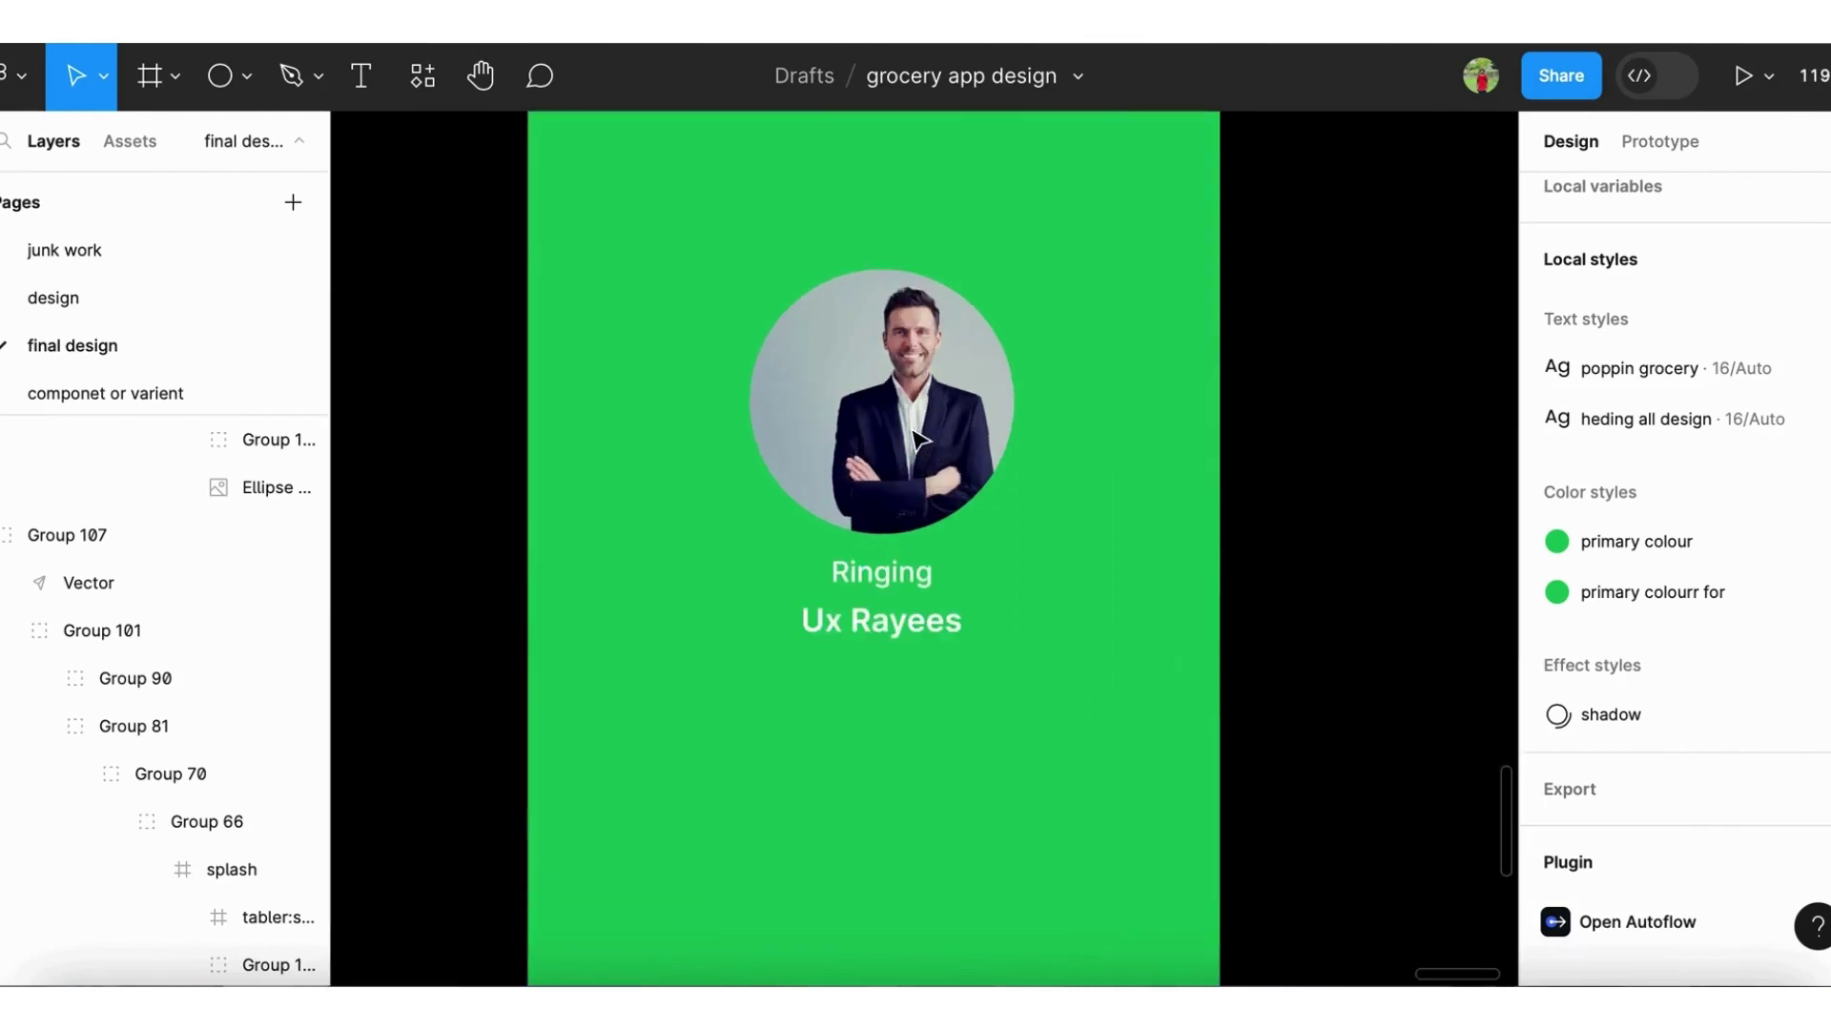
scroll(1086, 549, "down", 5)
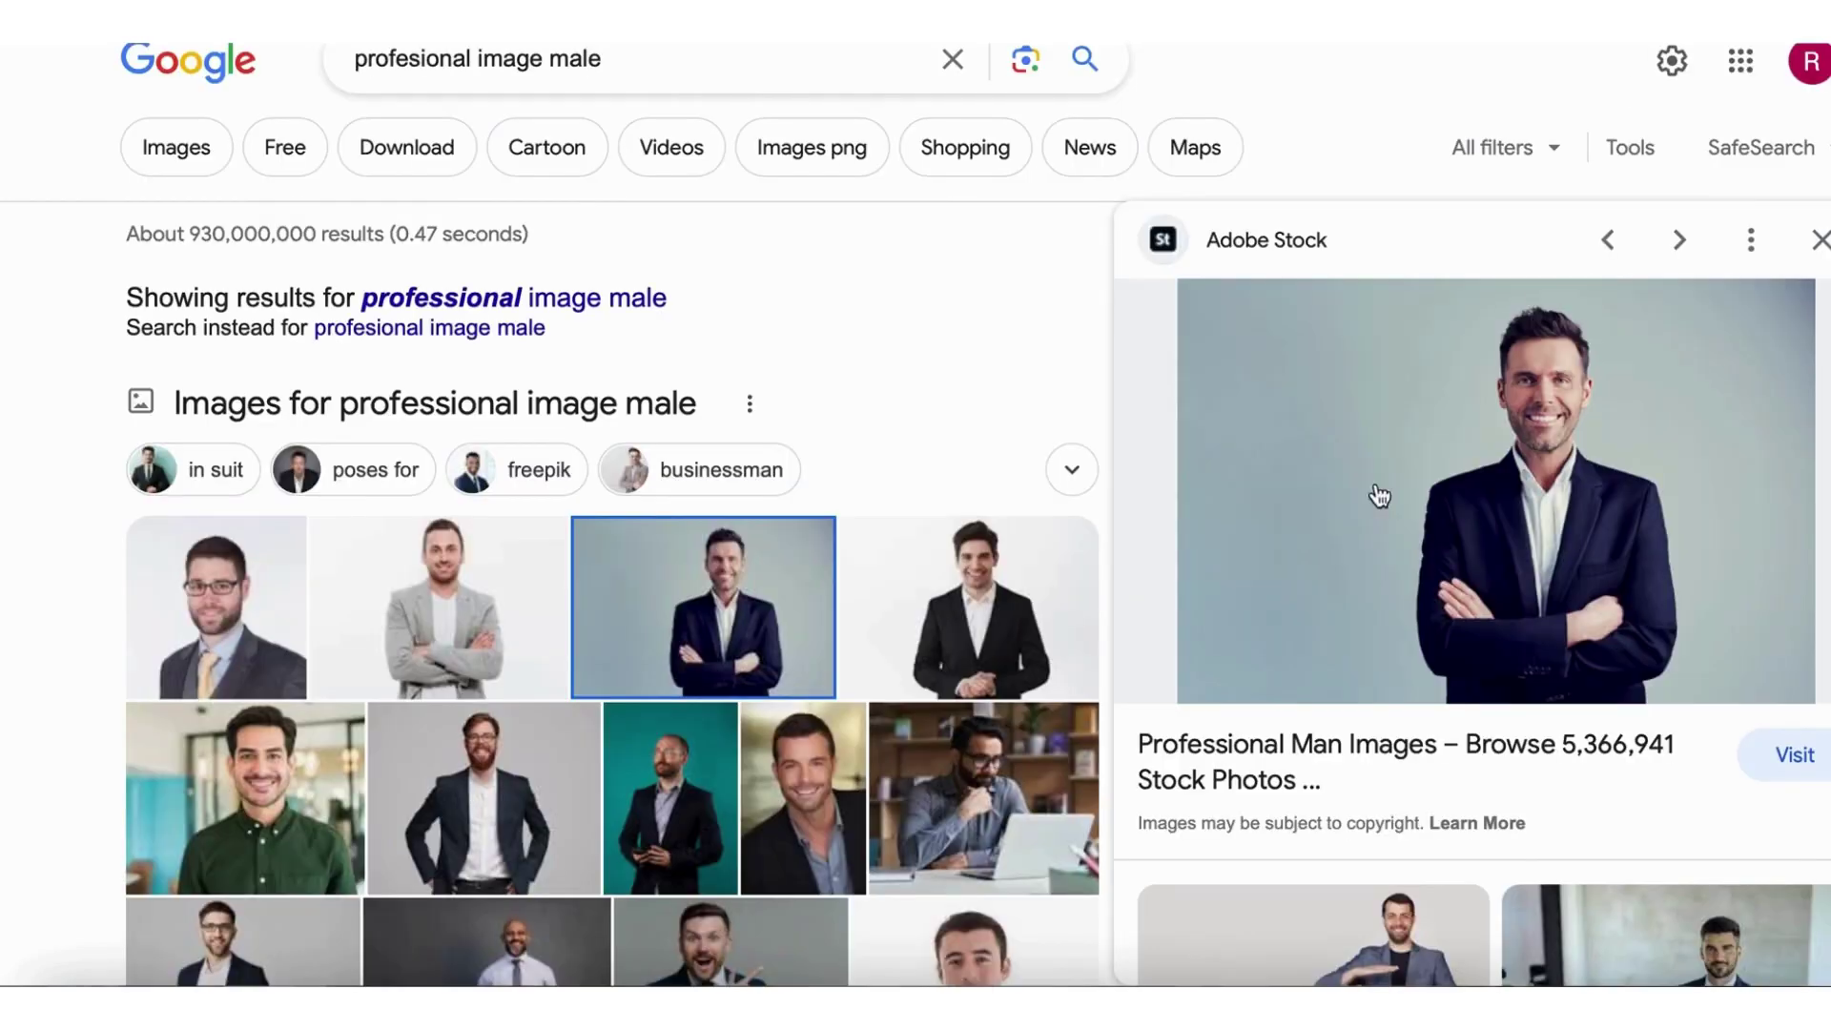
scroll(1335, 553, "down", 4)
Copy the photo of the bearded man in glasses and a navy blazer
scroll(1320, 740, "down", 4)
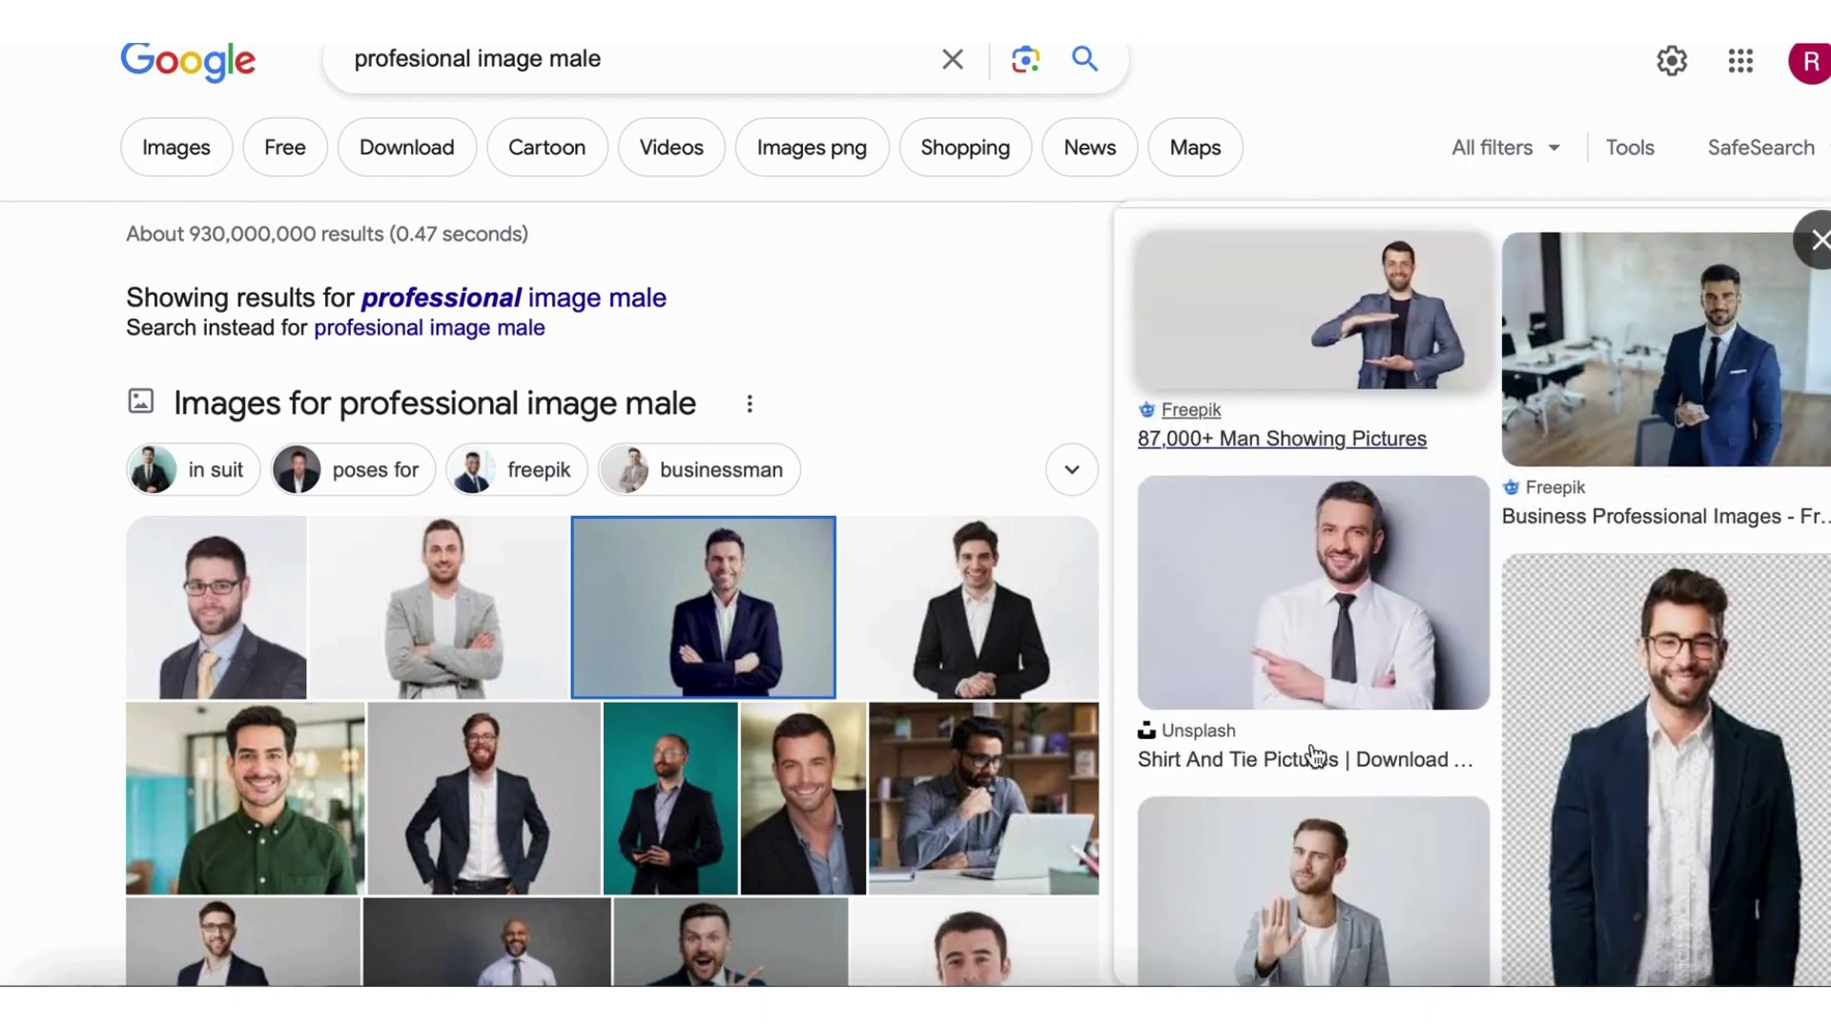
scroll(1326, 706, "down", 3)
scroll(1326, 705, "down", 2)
scroll(1320, 703, "down", 3)
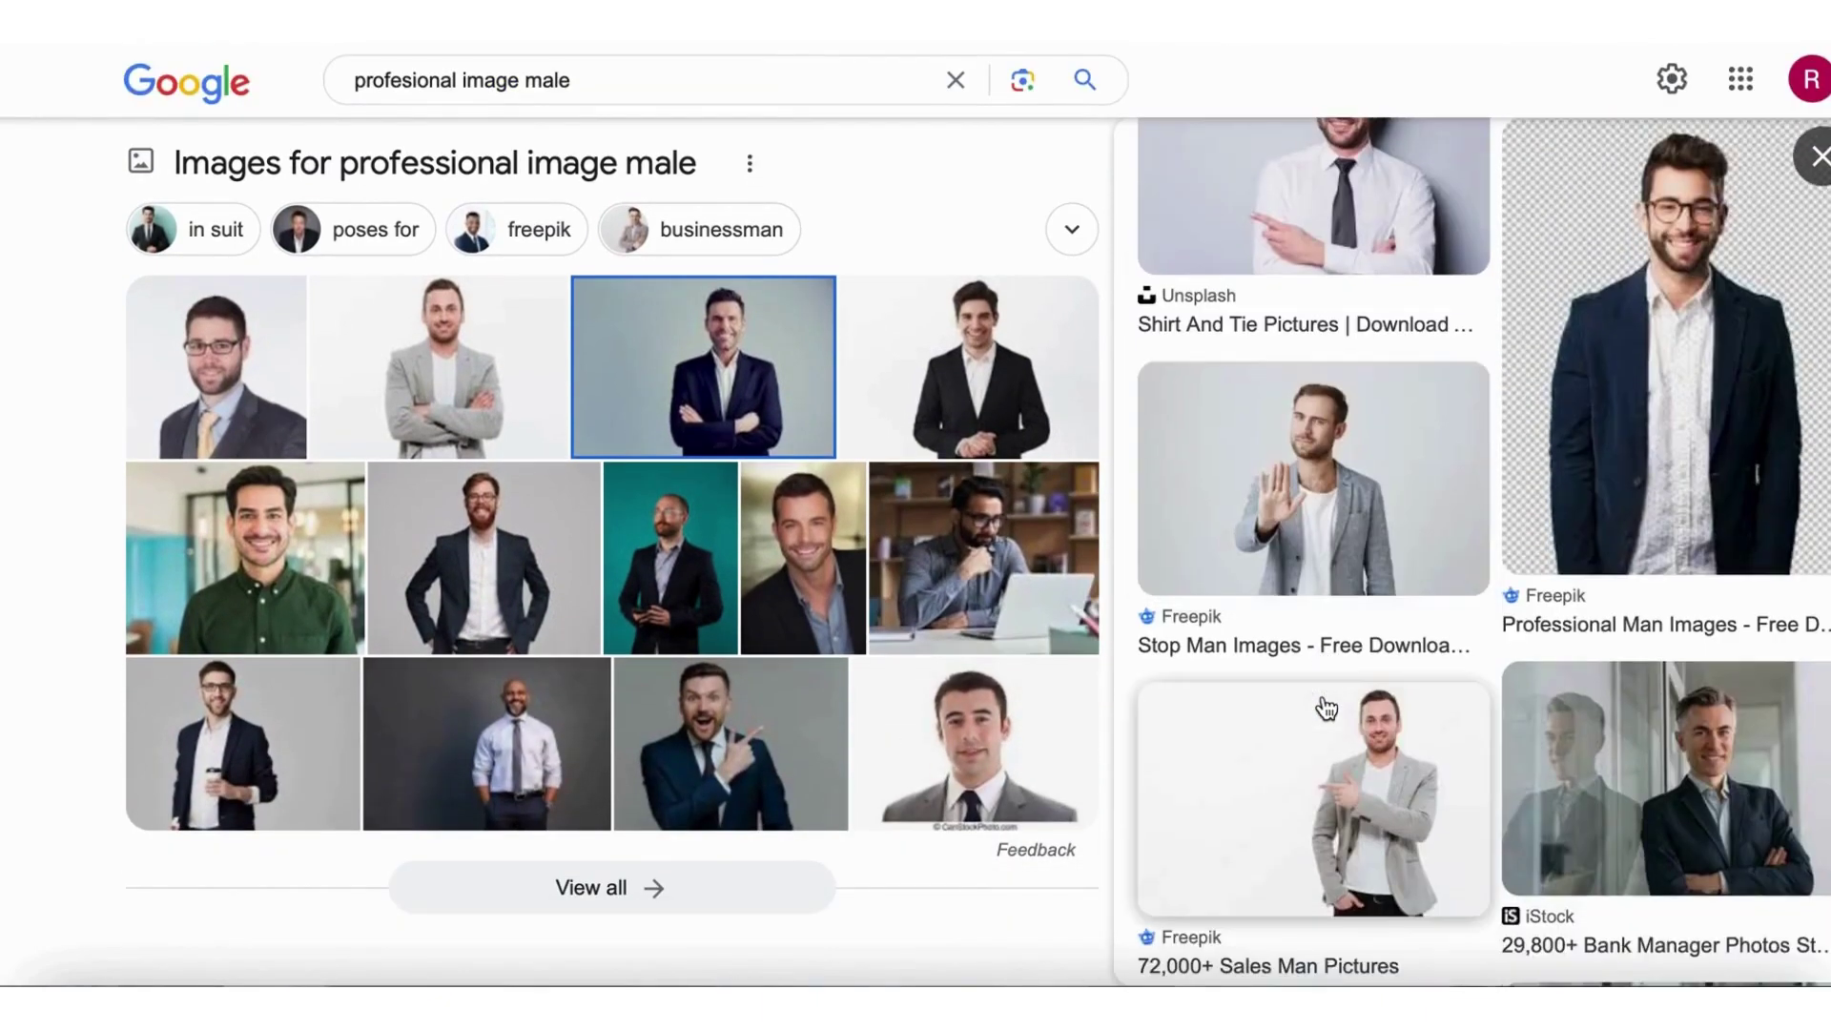
scroll(1240, 698, "down", 2)
scroll(720, 658, "down", 2)
scroll(720, 658, "down", 1)
scroll(668, 591, "up", 2)
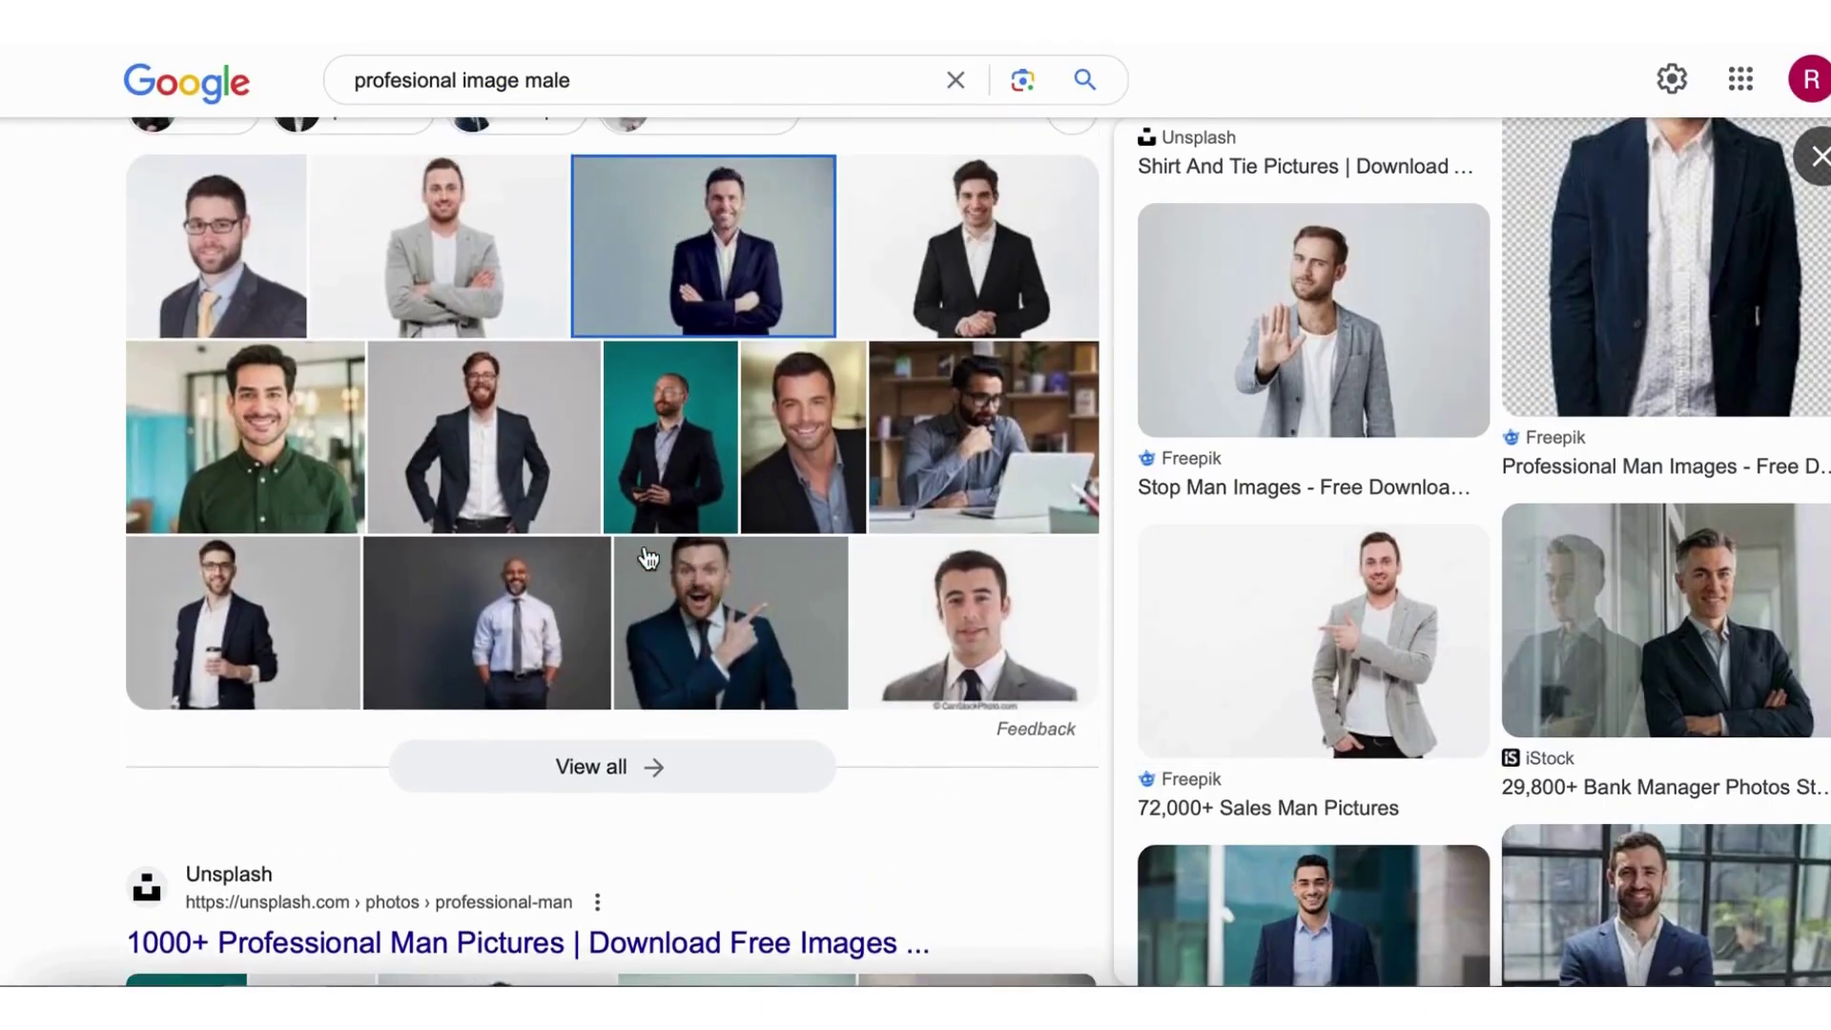
left_click(481, 439)
right_click(1173, 448)
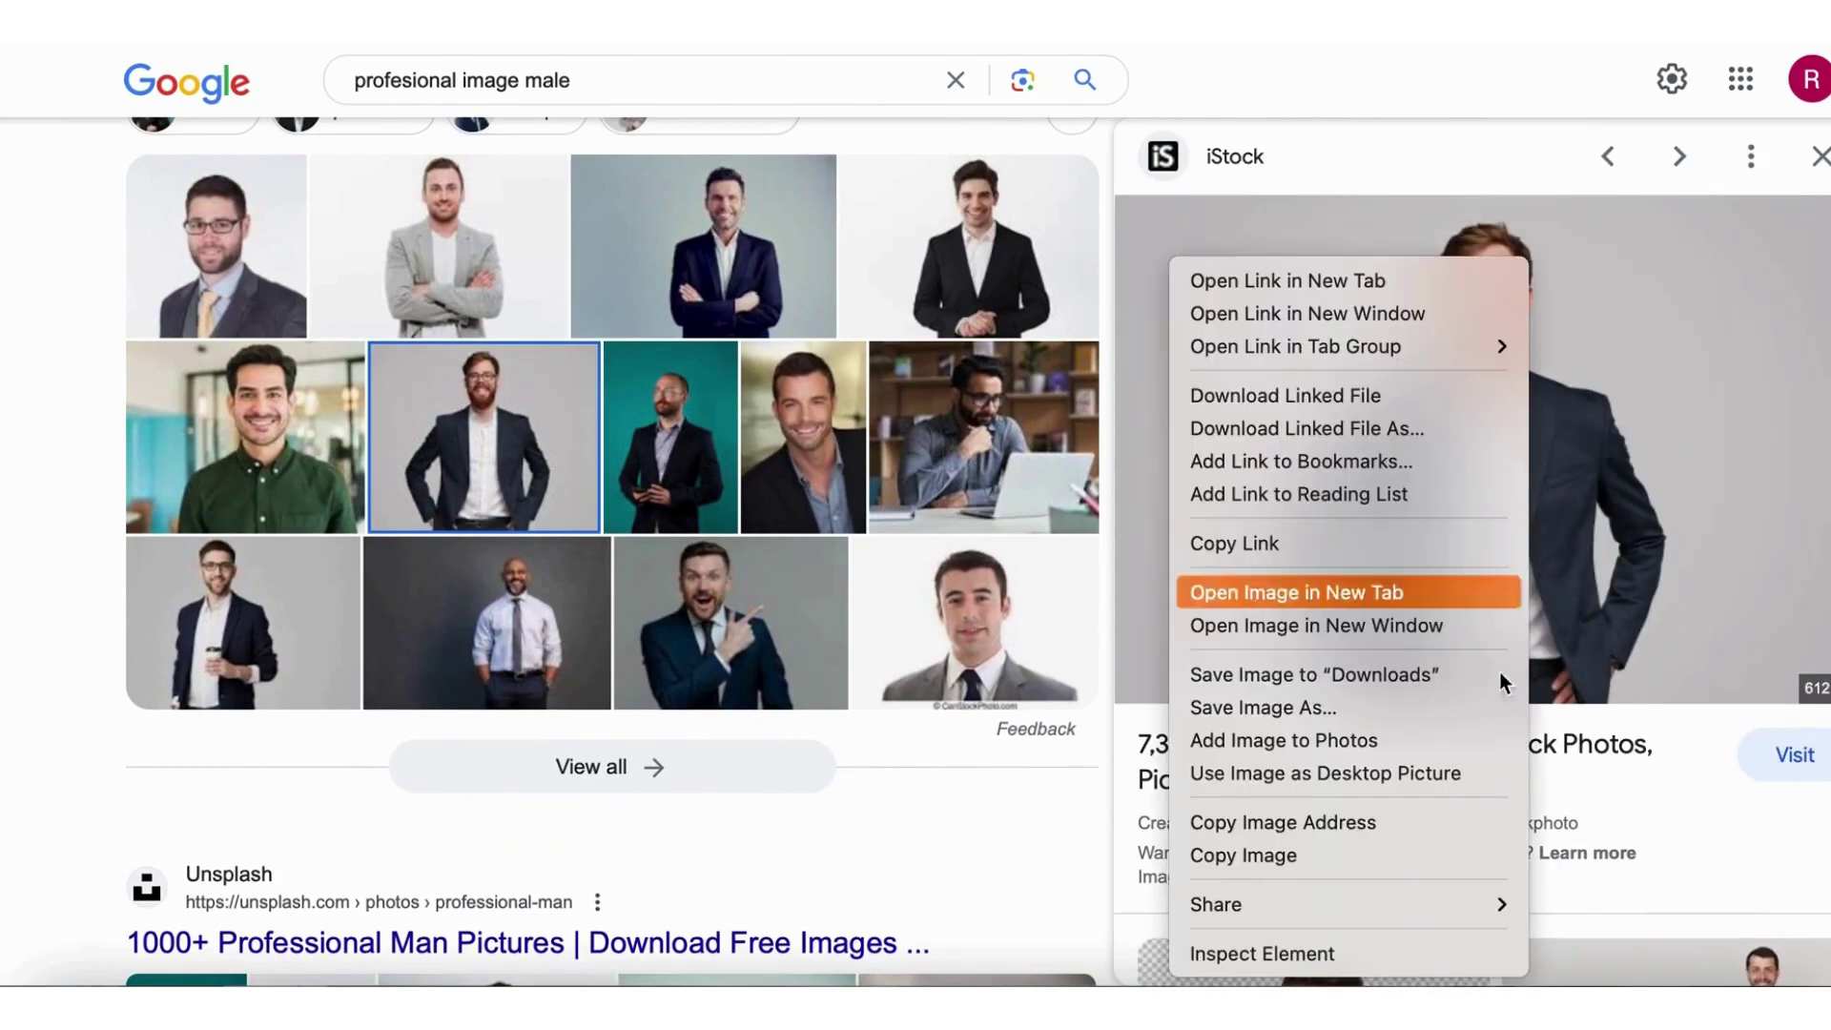
left_click(1418, 864)
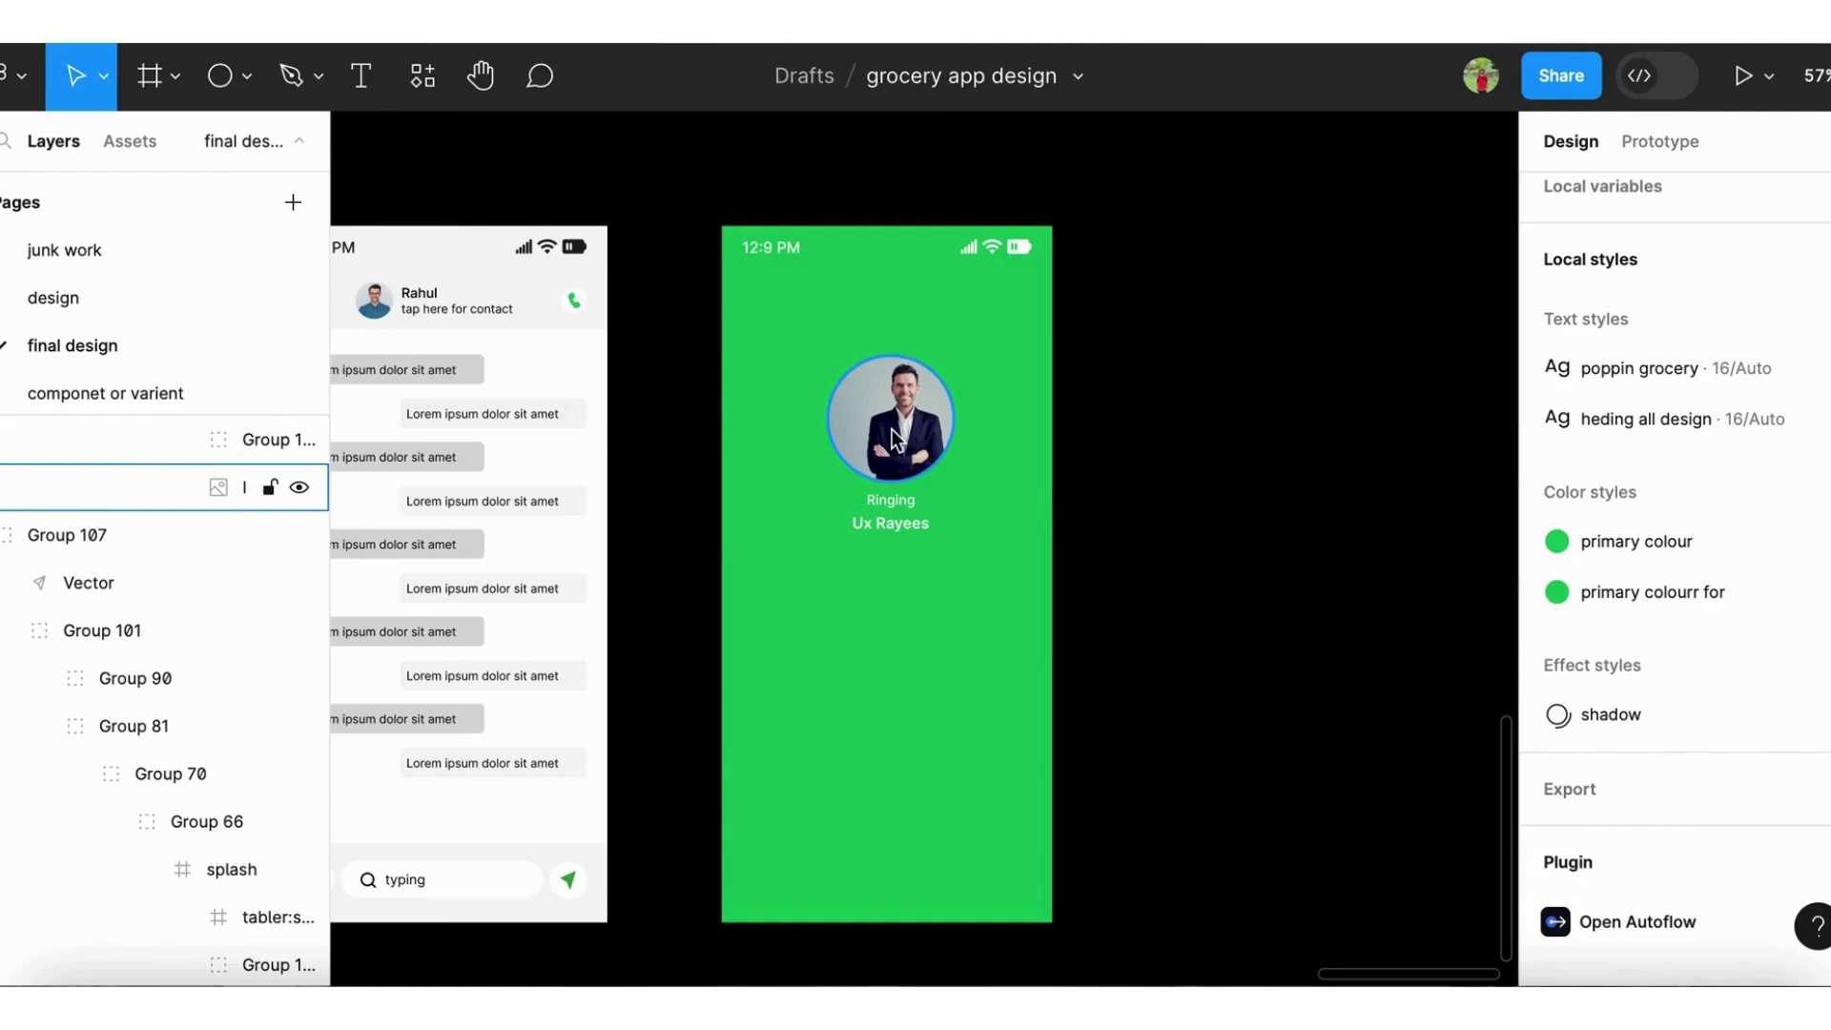
Replace the avatar circle's photo with the copied bearded man picture
left_click(901, 444)
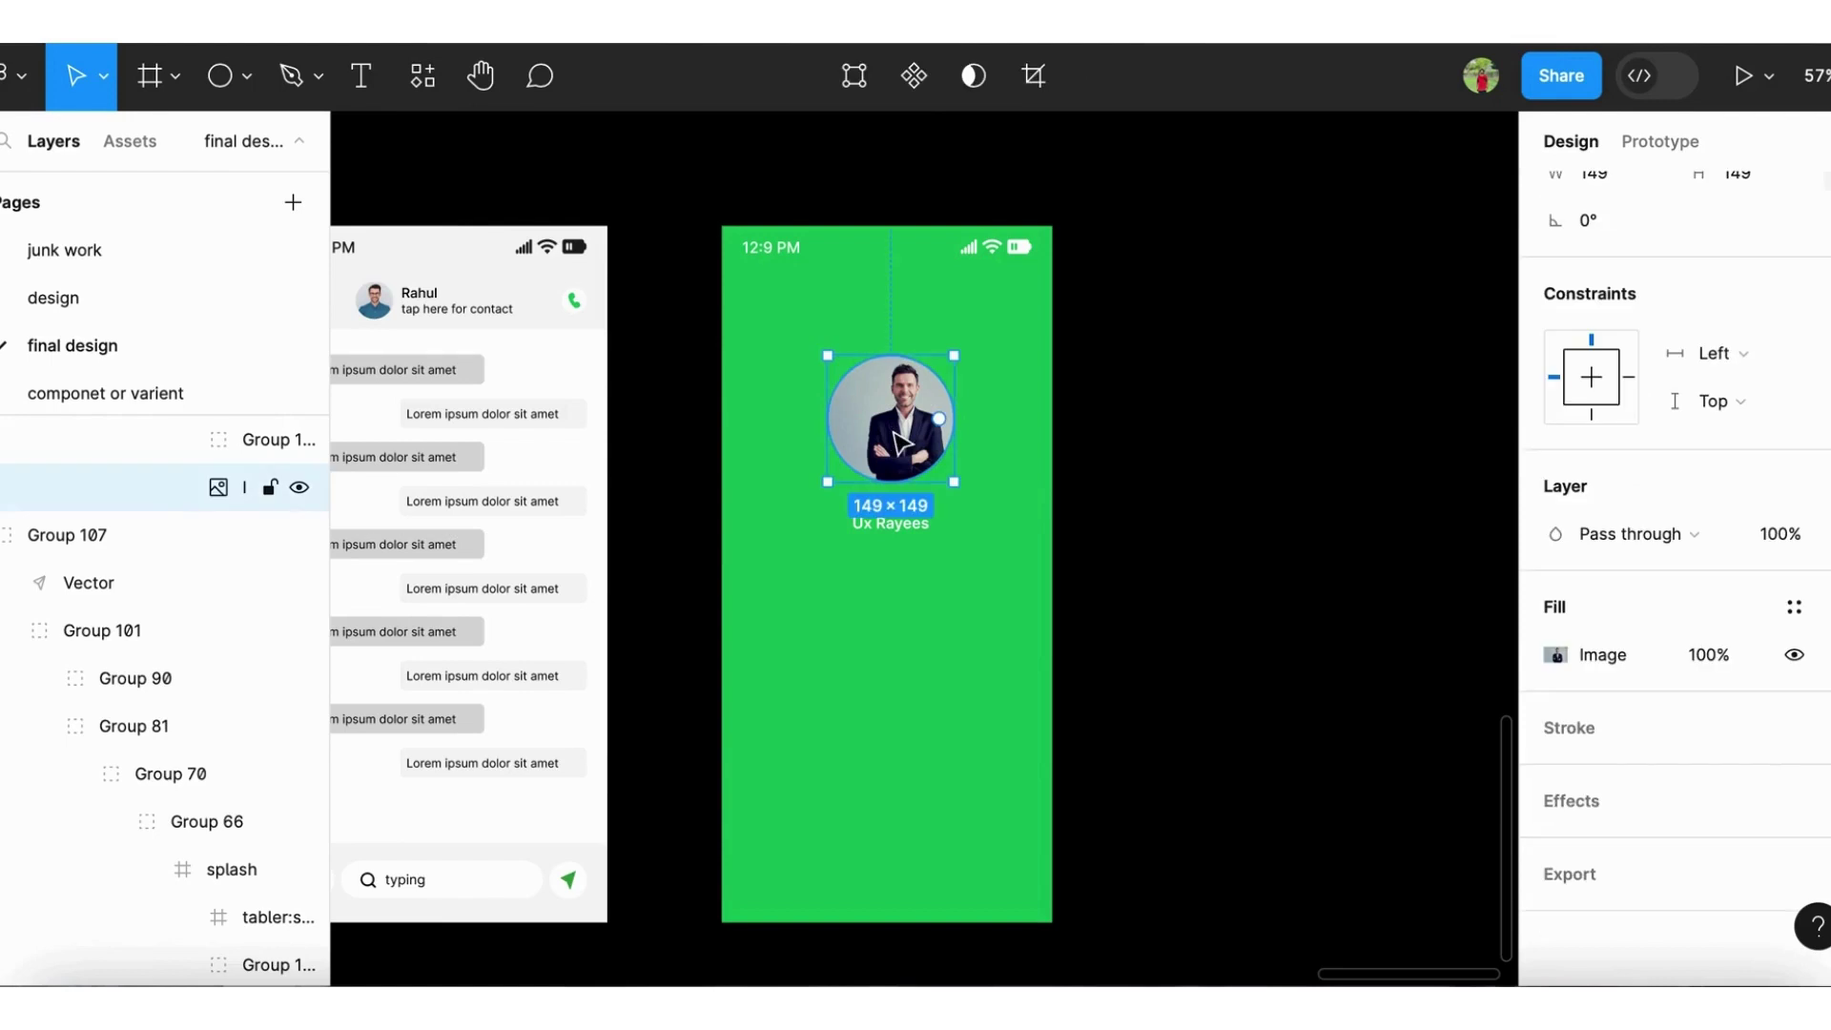
key("ctrl+v")
left_click(1134, 621)
scroll(954, 534, "down", 1)
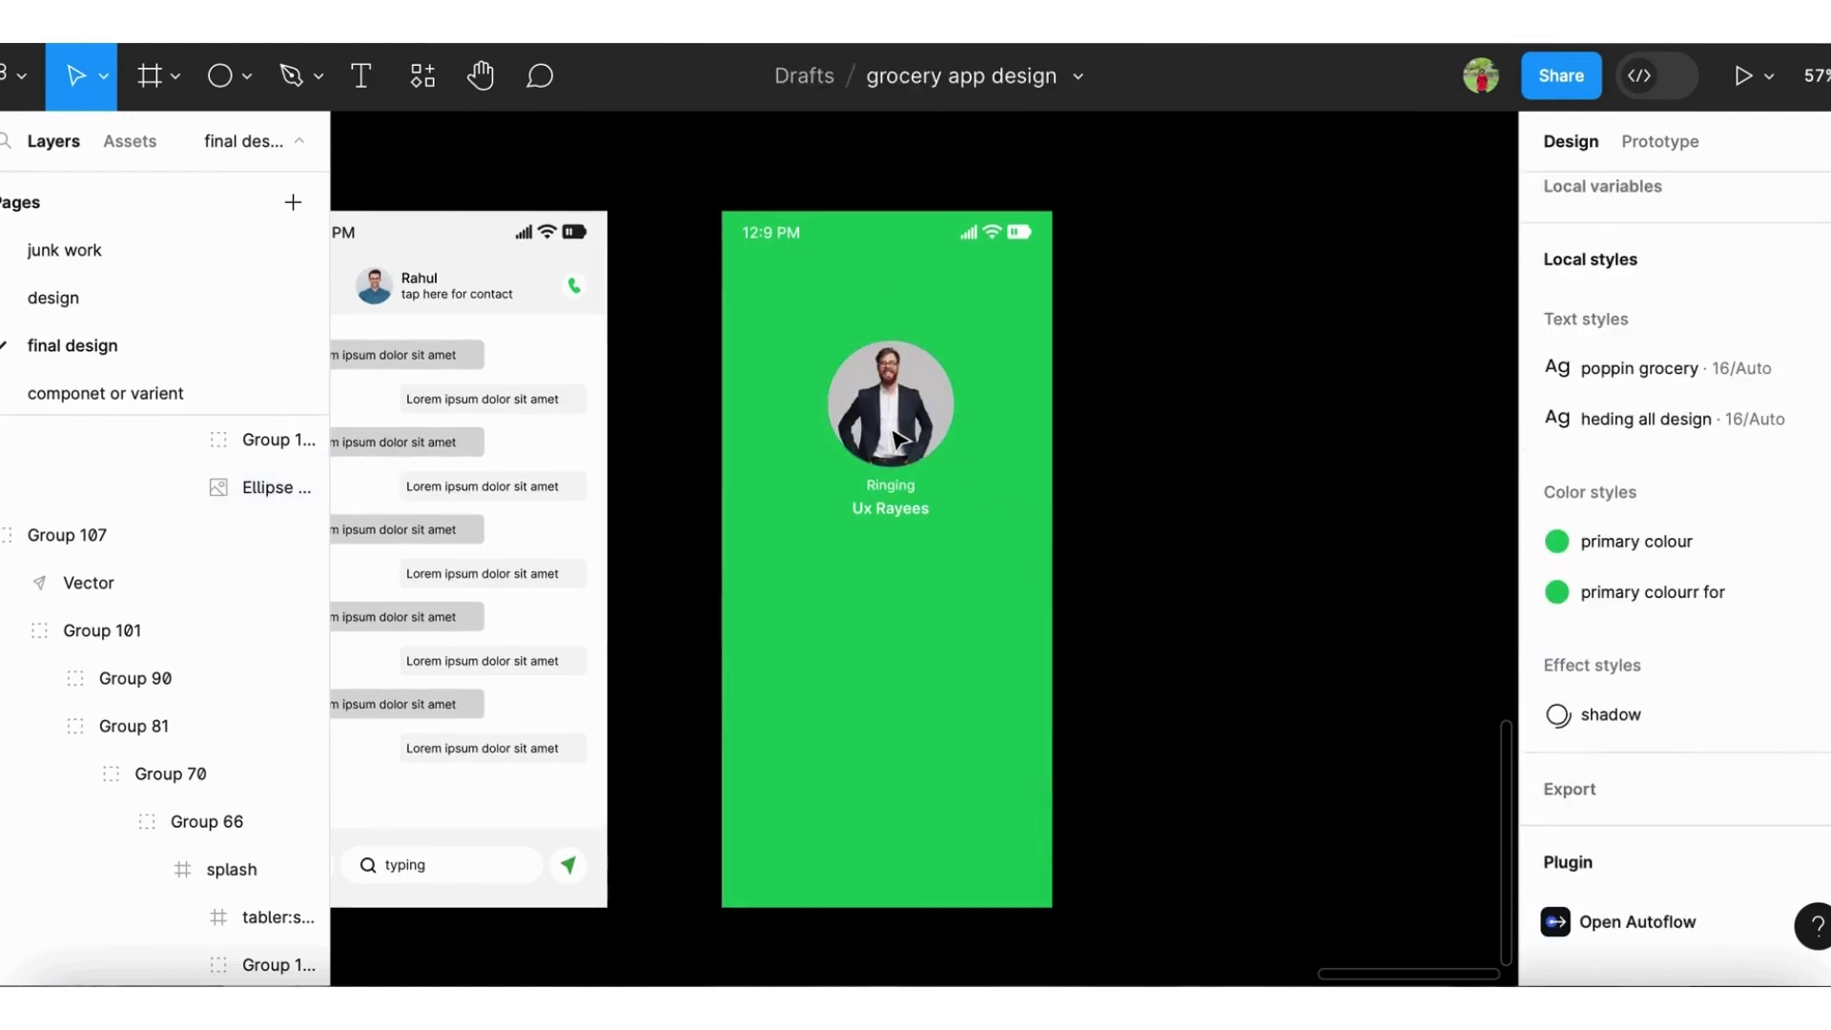
scroll(899, 438, "up", 3)
left_click(896, 429)
scroll(891, 429, "down", 2)
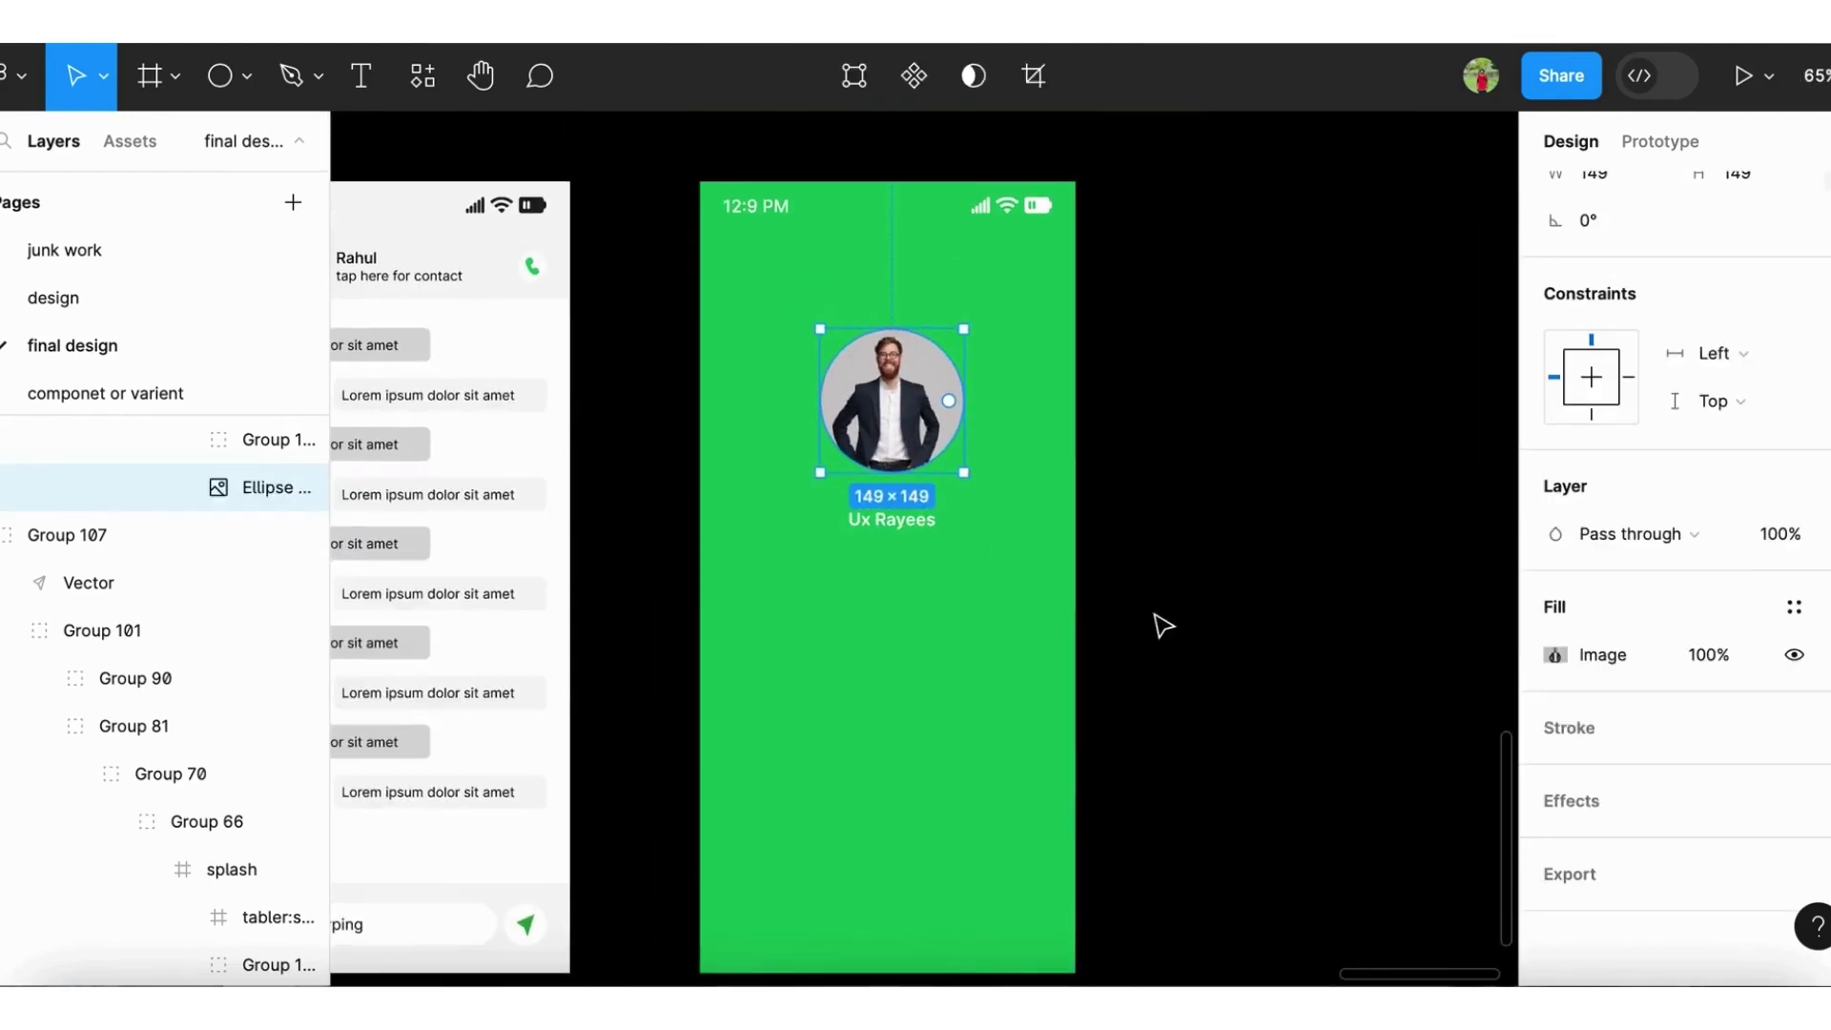
left_click(1158, 622)
scroll(1158, 622, "down", 2)
Draw a small grey circle below the caller's name
left_click(246, 78)
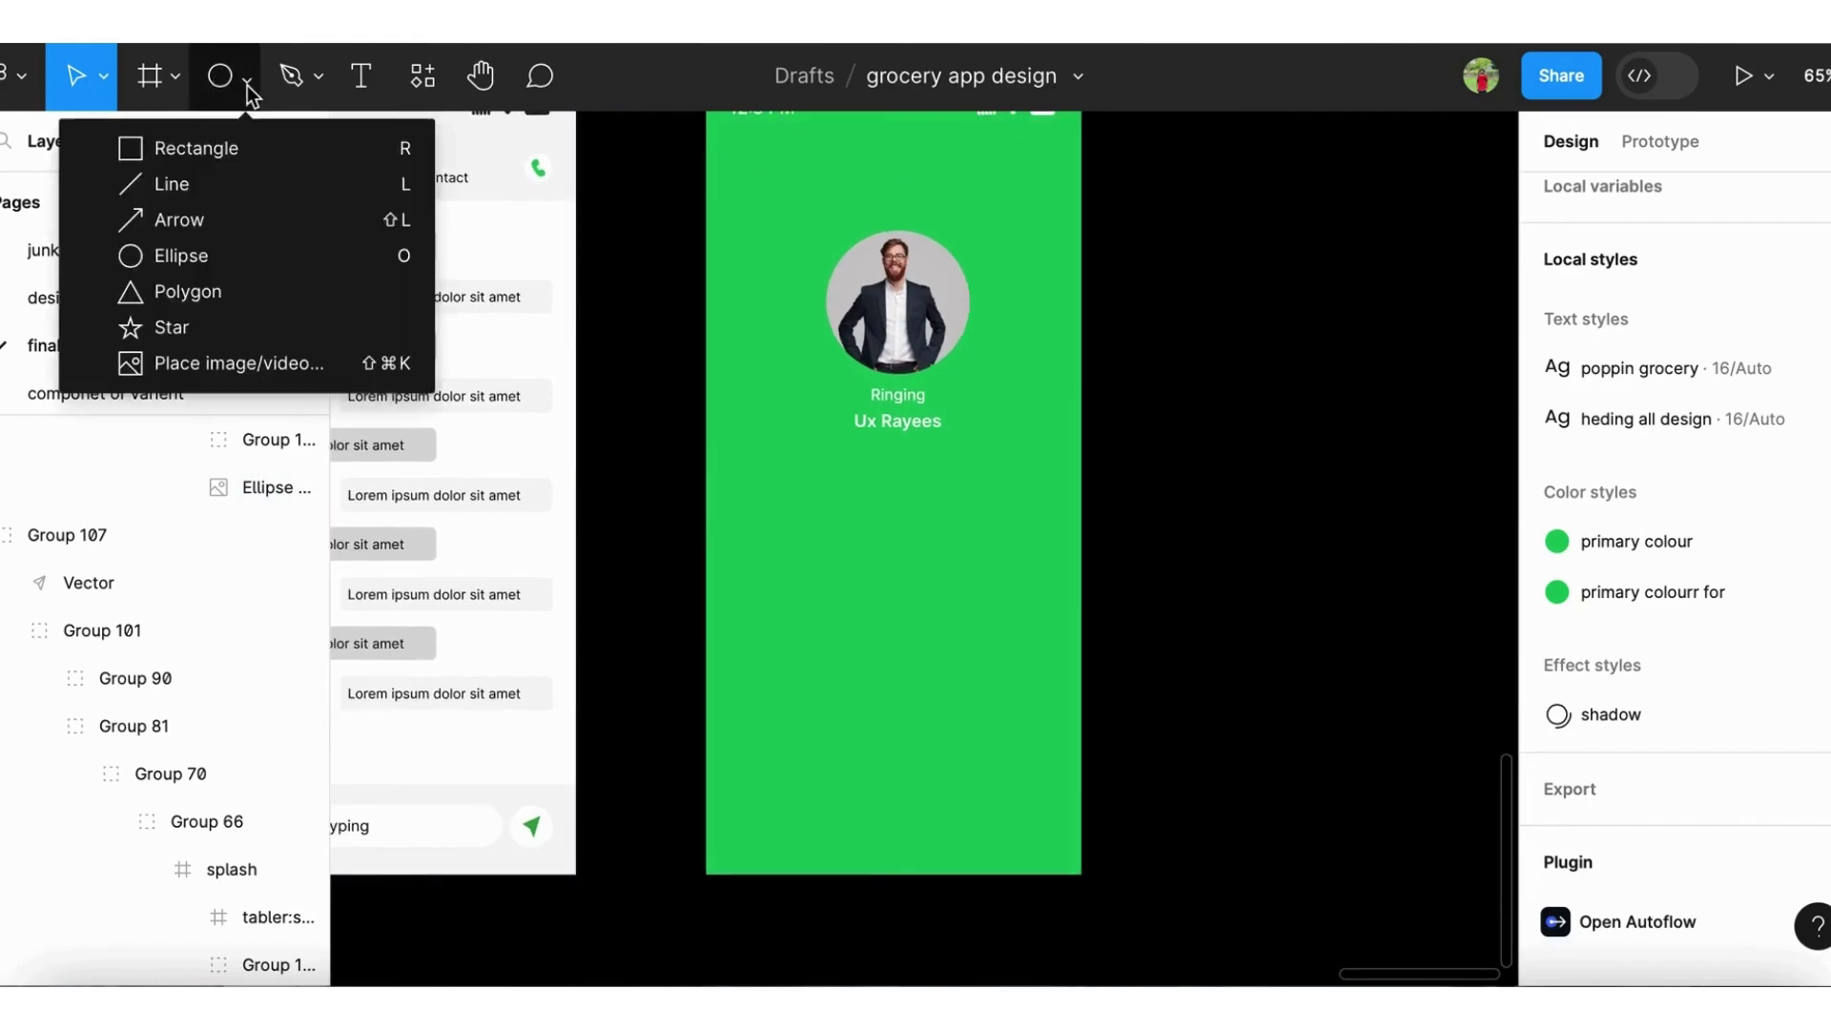
left_click(231, 257)
mouse_move(839, 677)
left_mouse_down()
mouse_move(896, 742)
mouse_move(856, 732)
left_mouse_up()
scroll(896, 737, "up", 5)
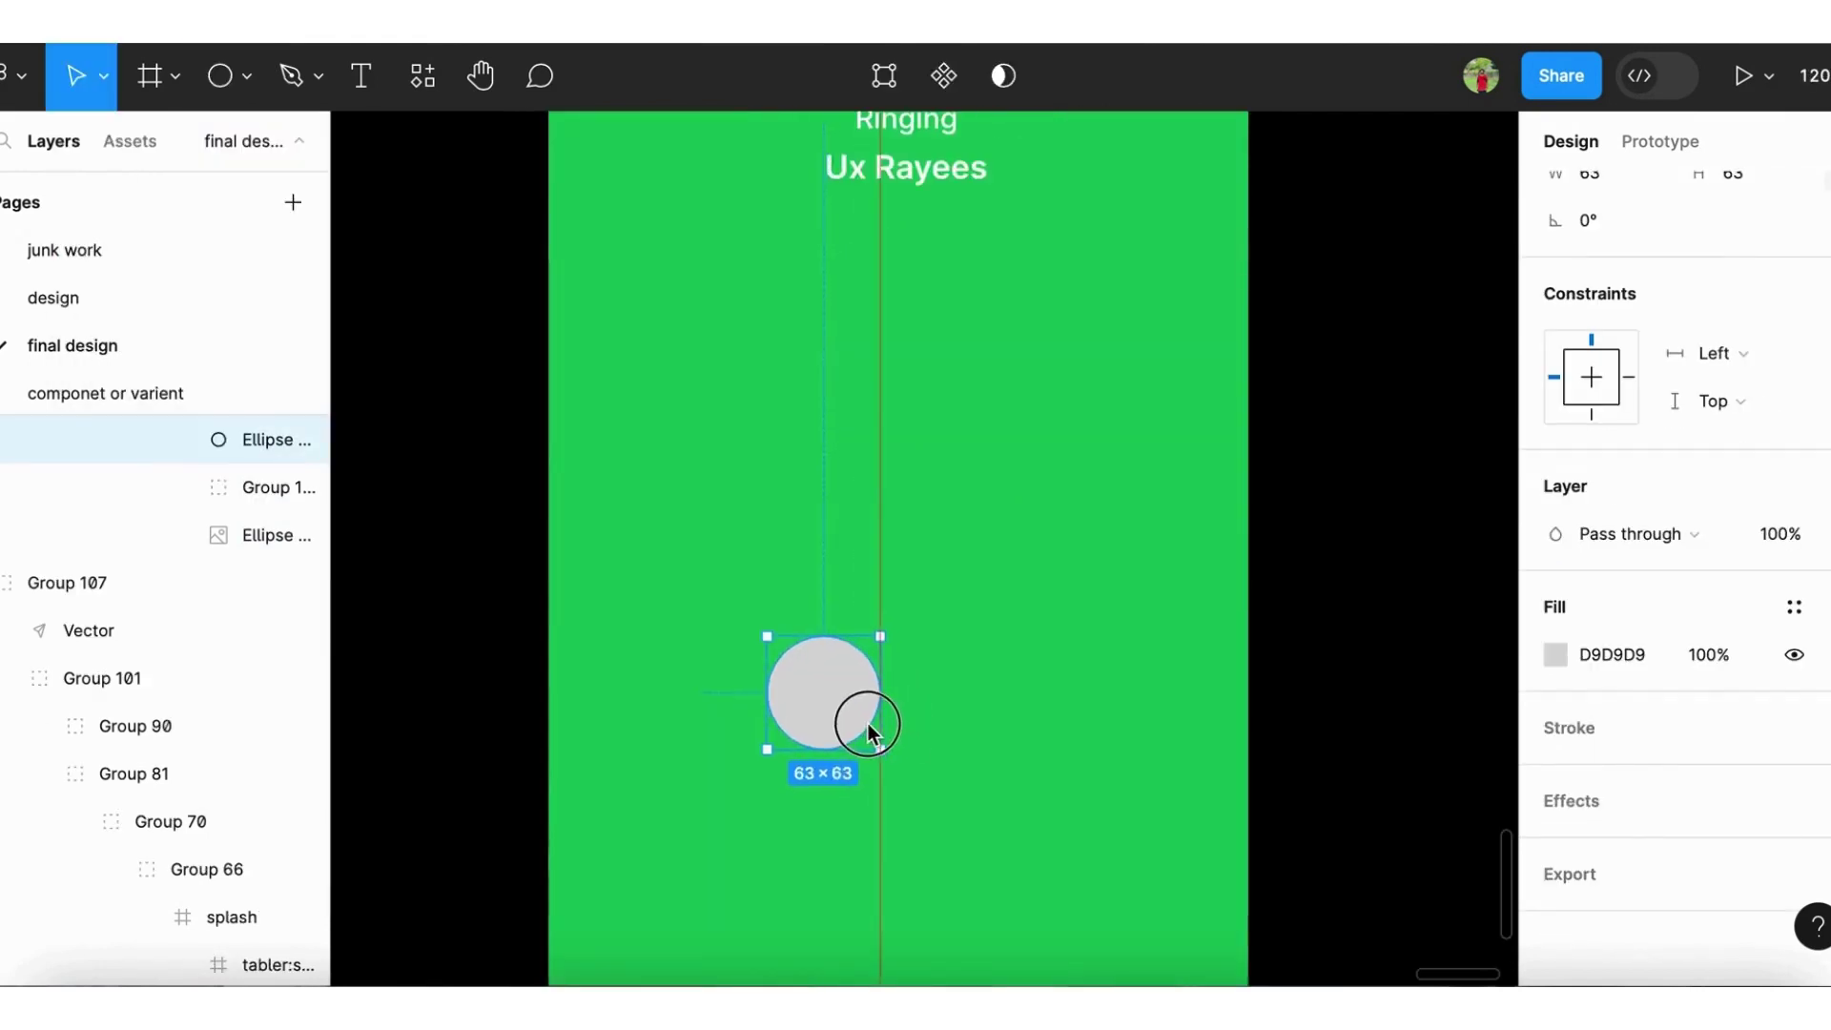
scroll(855, 729, "down", 3)
key("ctrl+z")
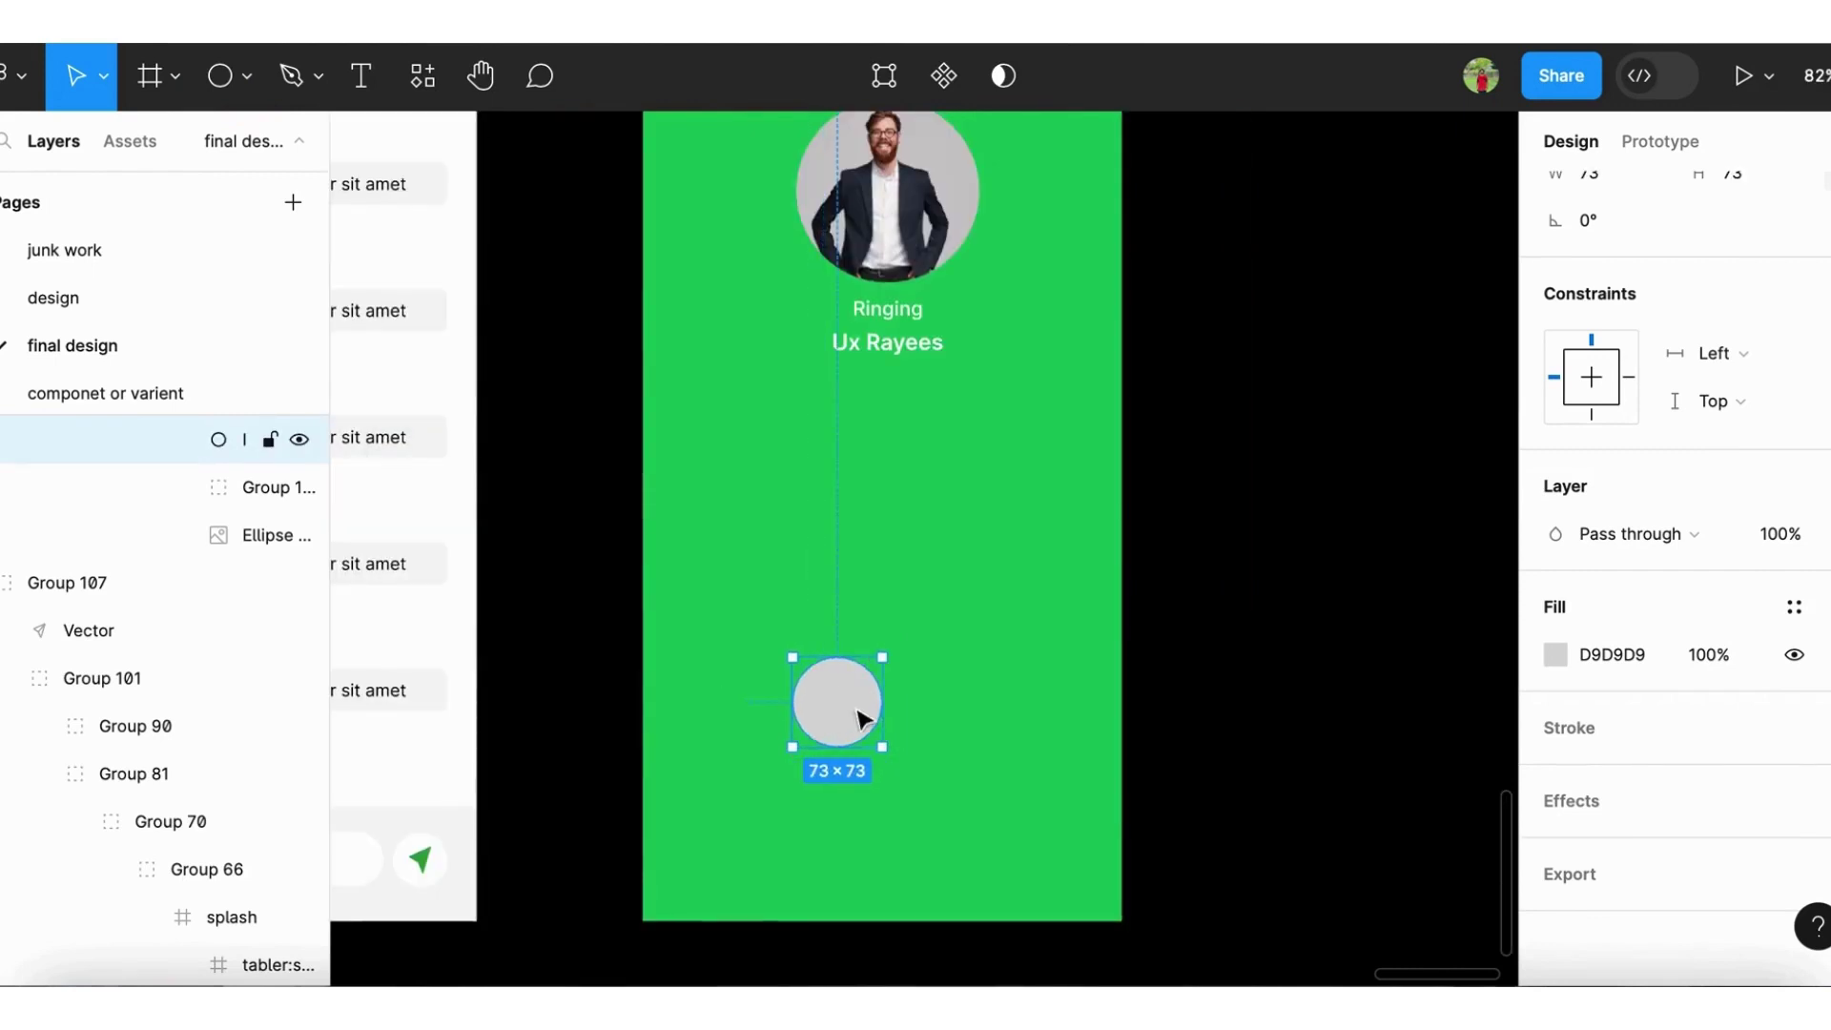
left_click(1215, 622)
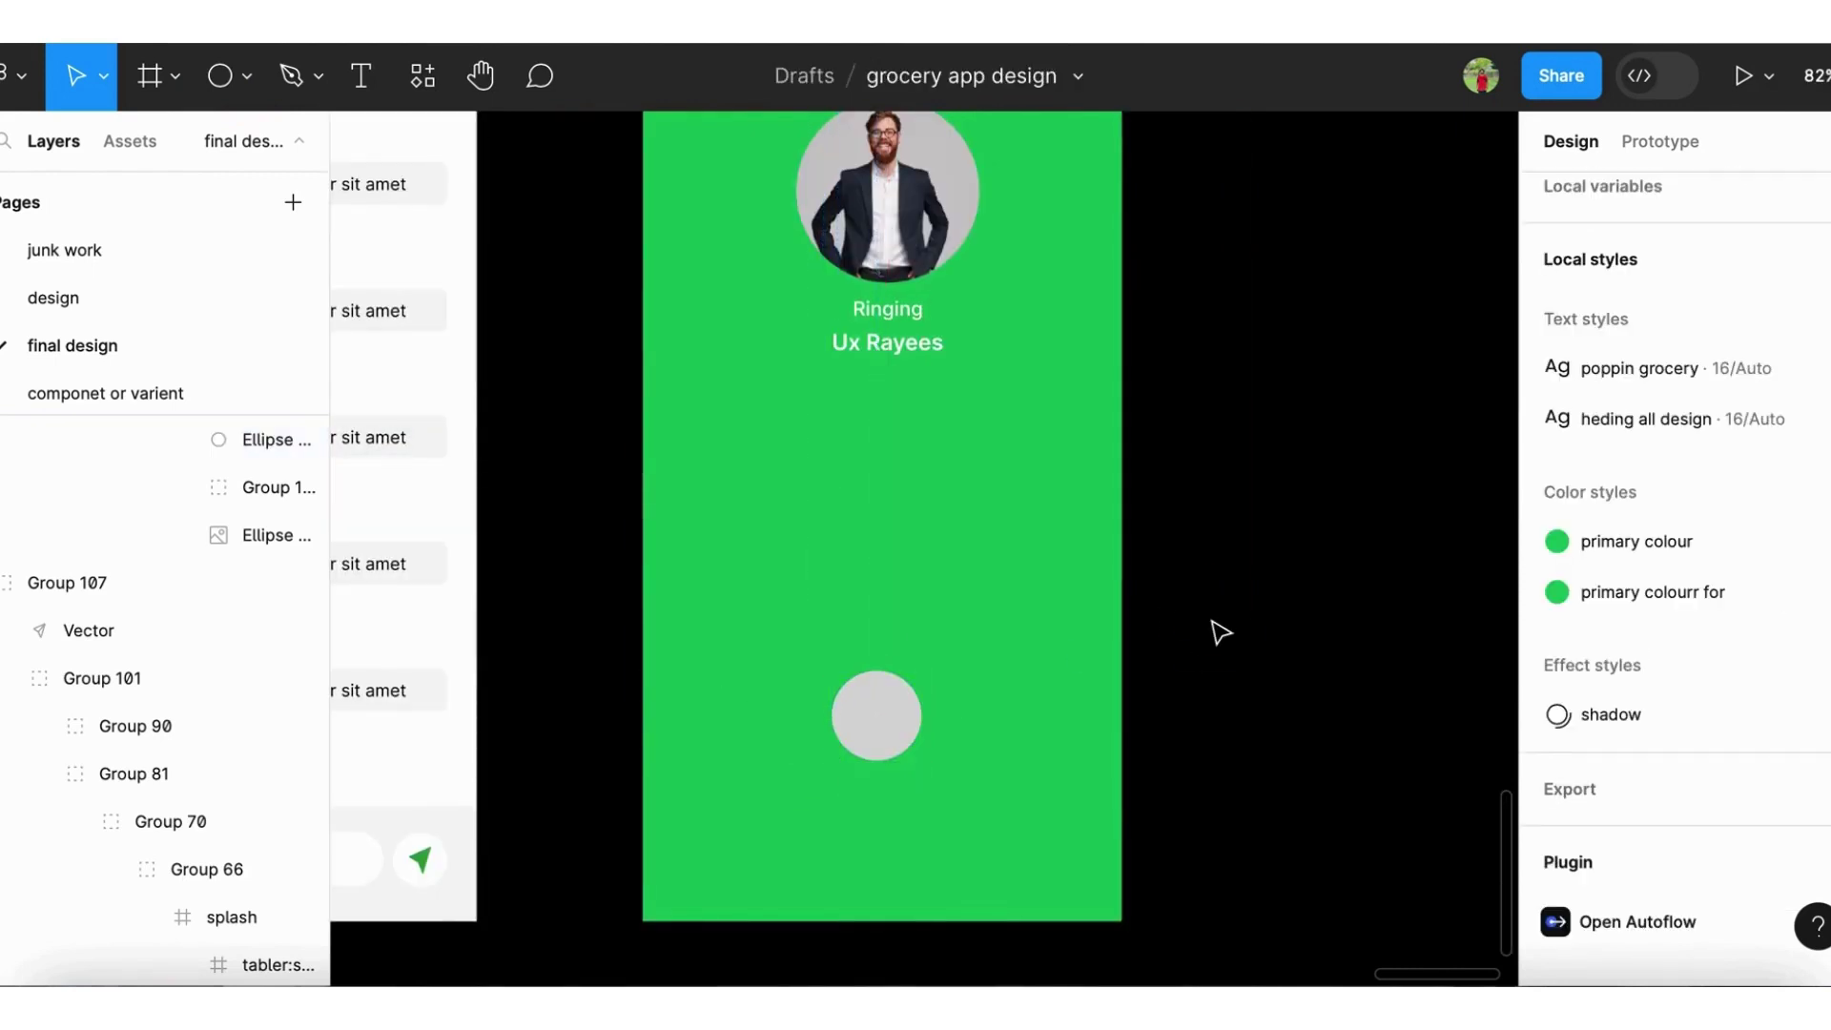
right_click(1215, 618)
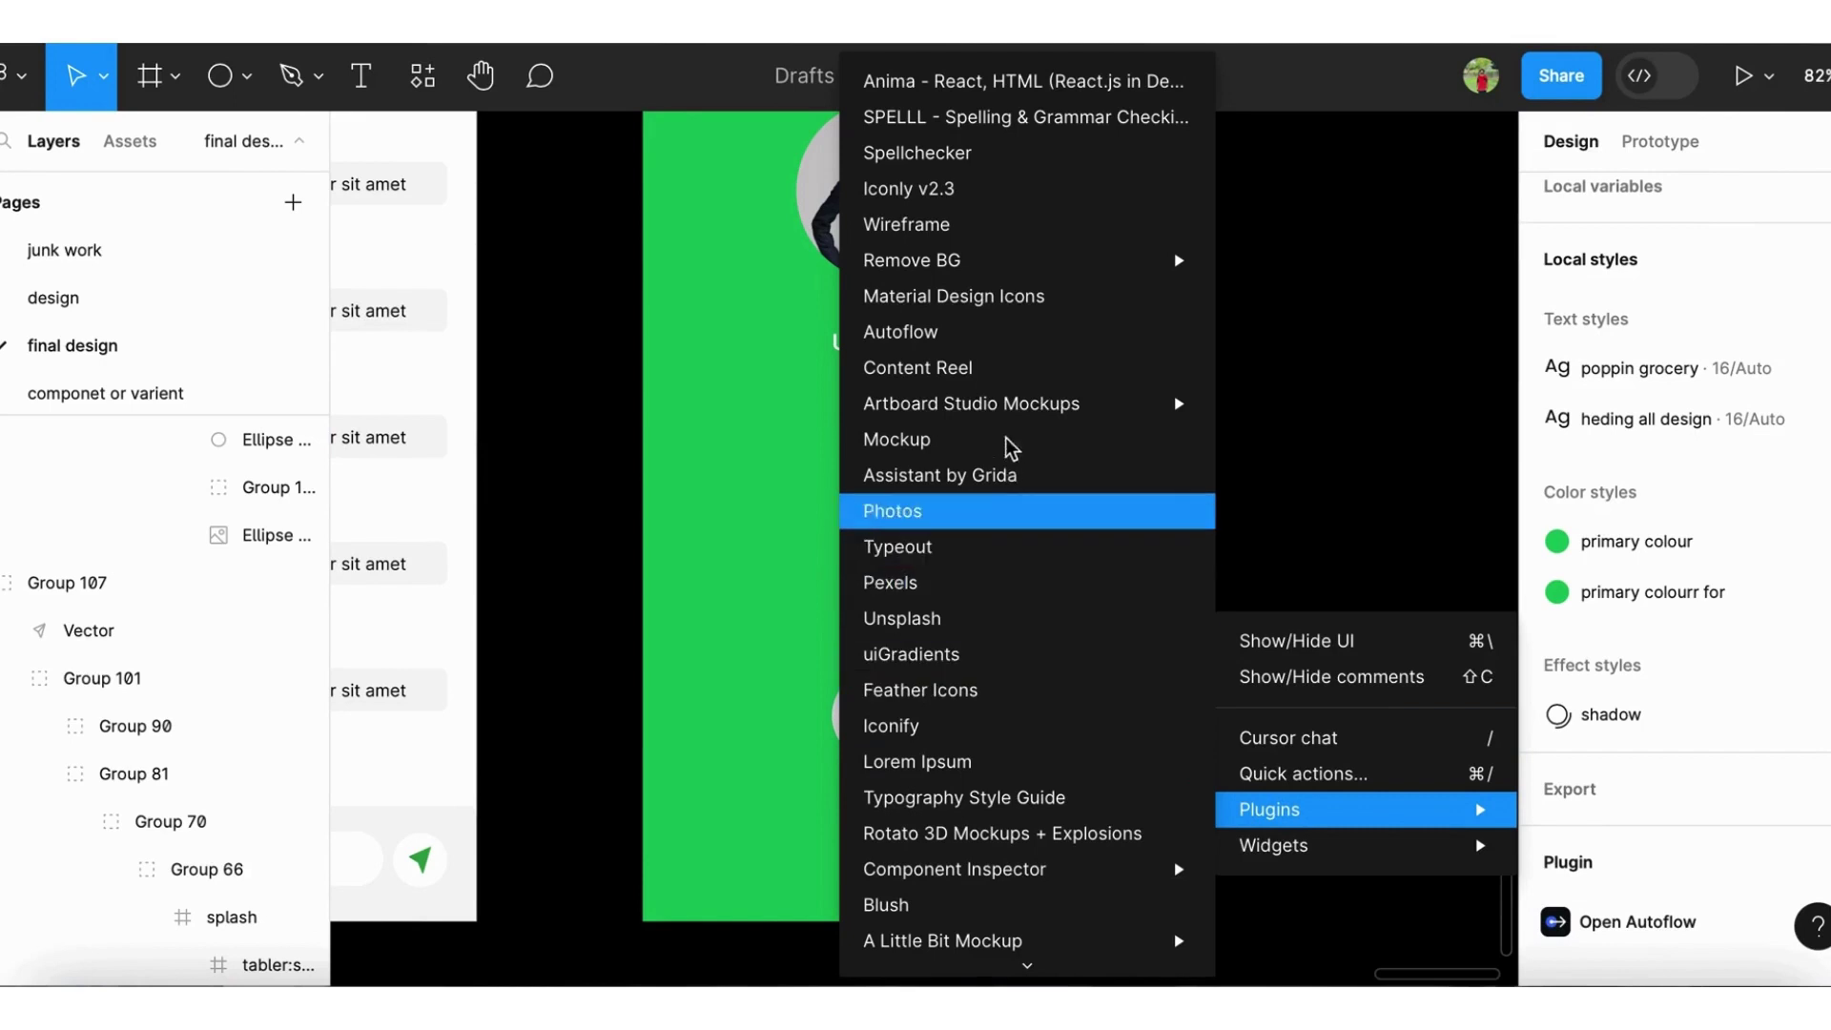
mouse_move(1345, 808)
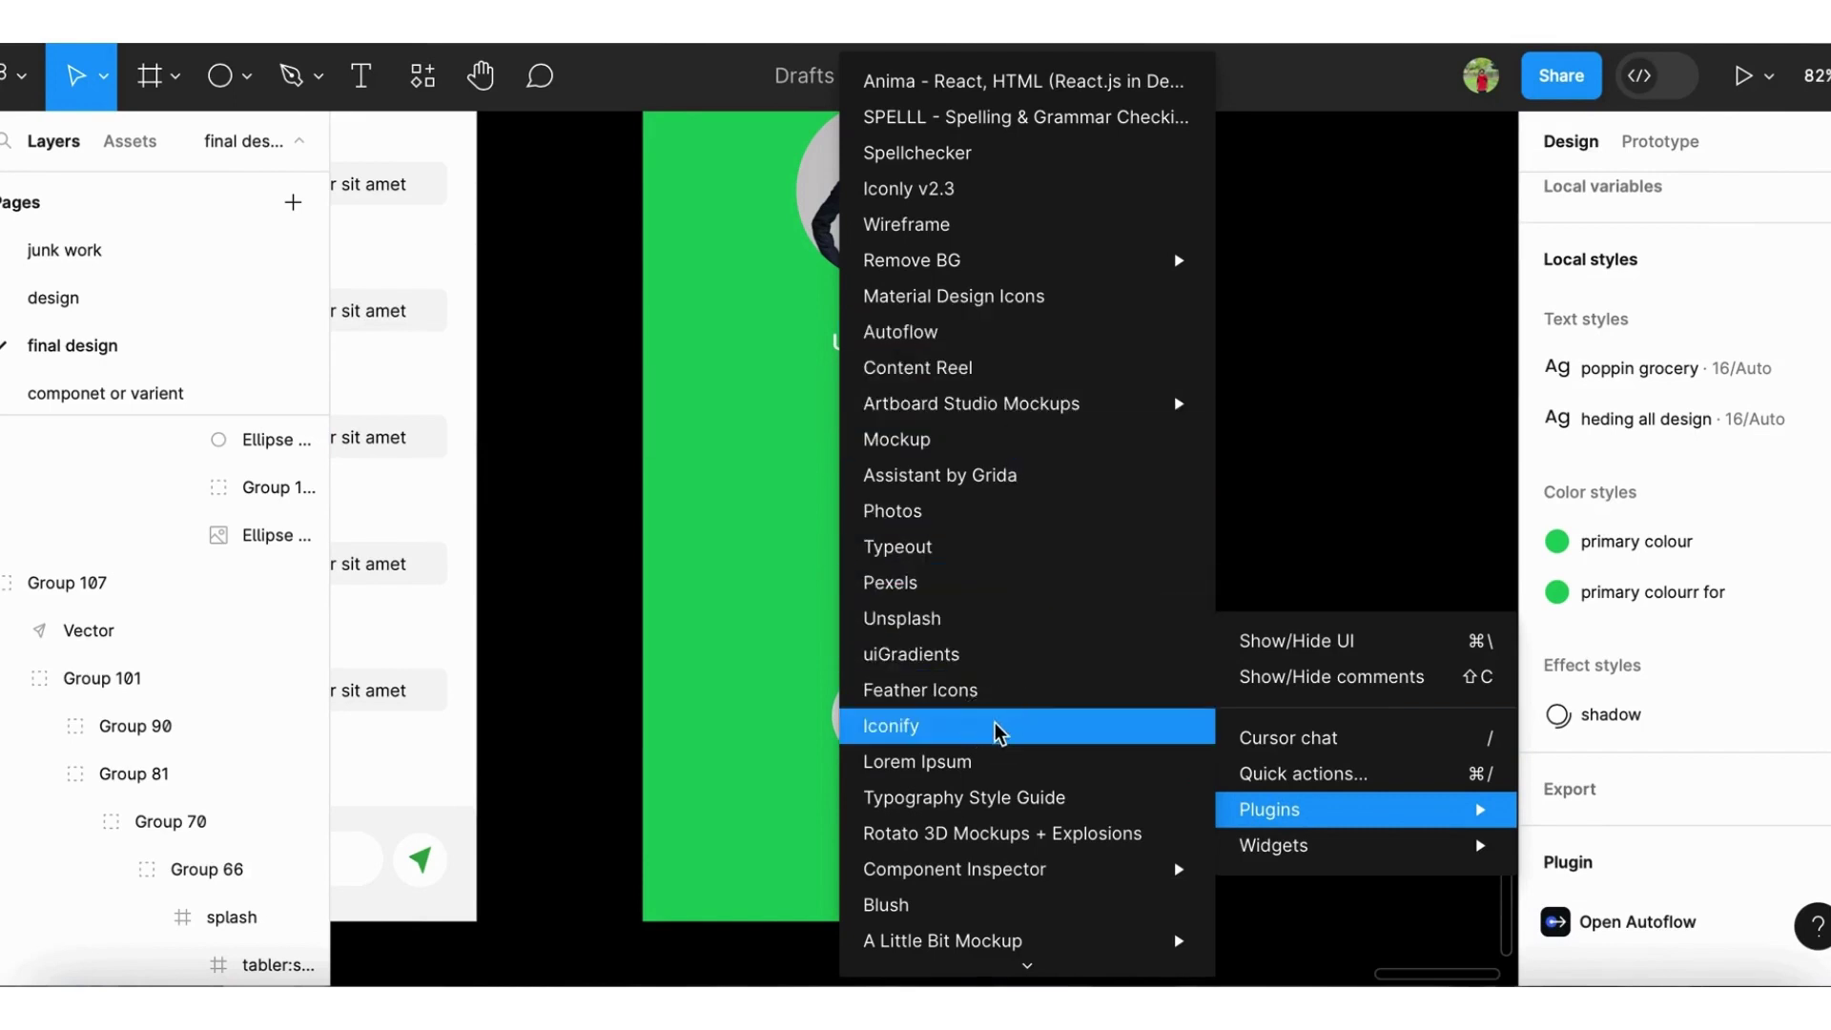
Search Iconify for call icons and import the filled phone handset icon
key("Escape")
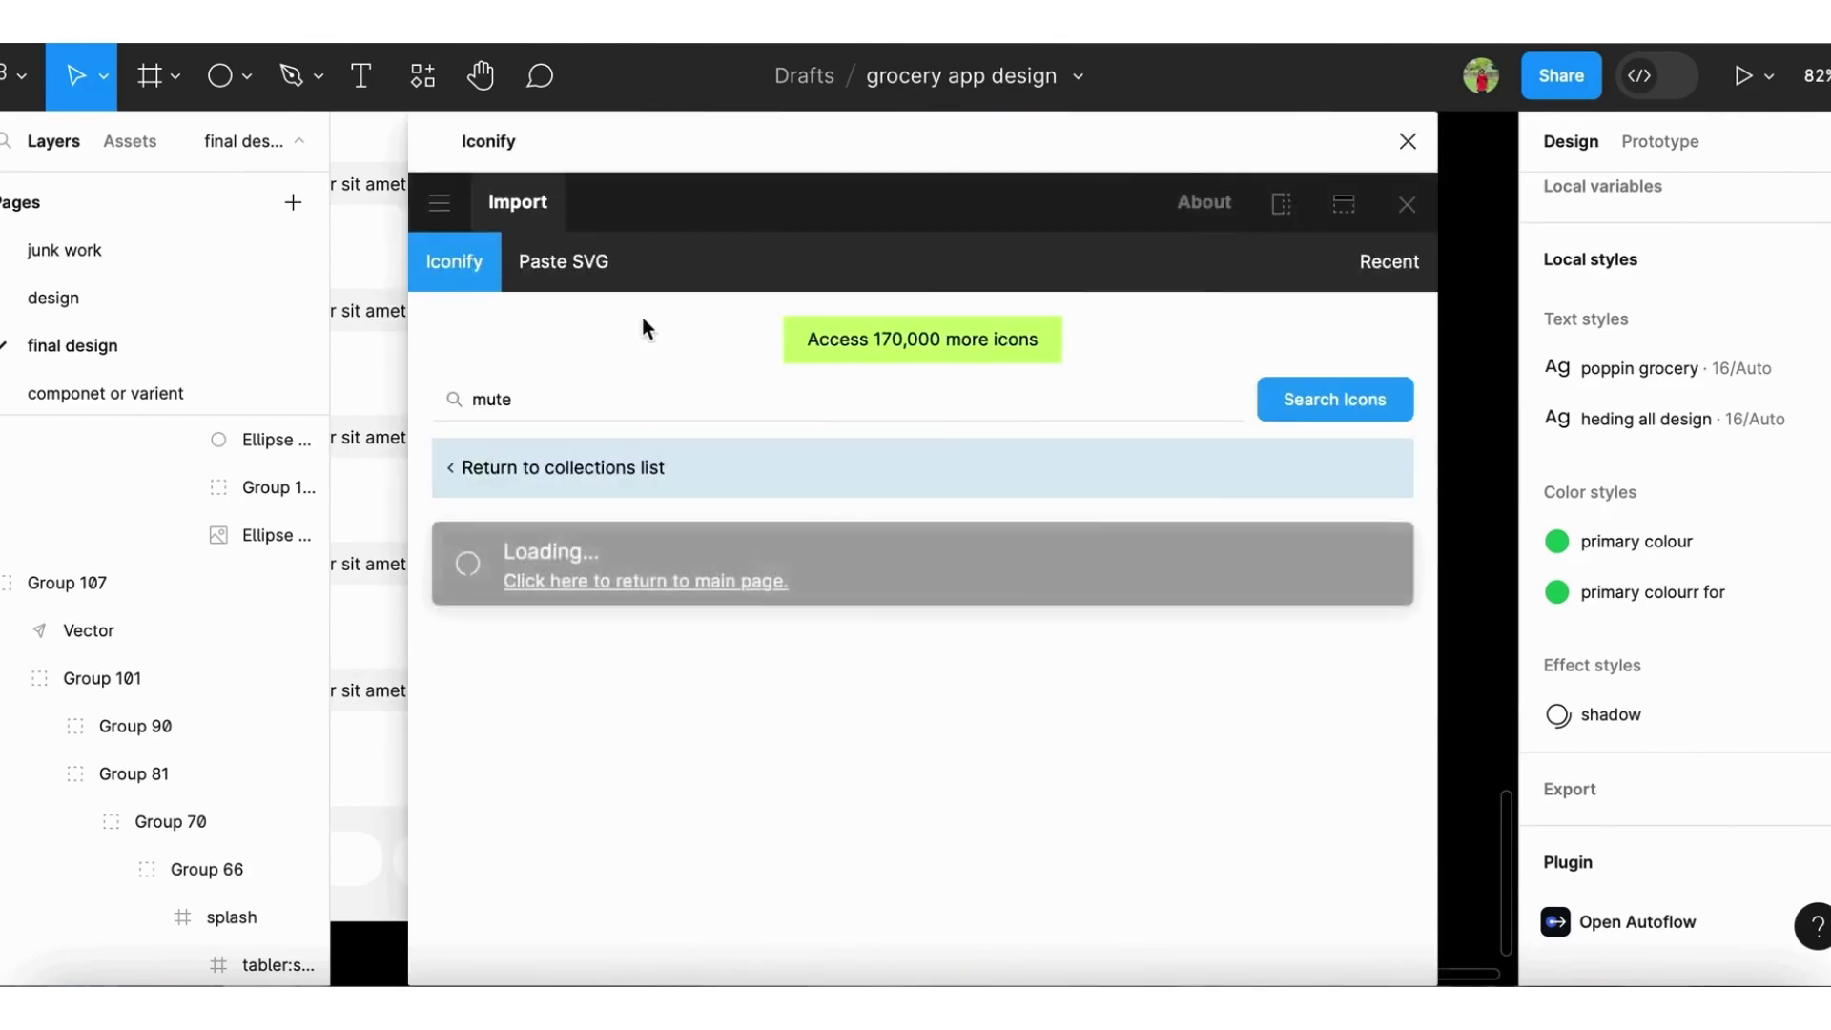
key("BackSpace")
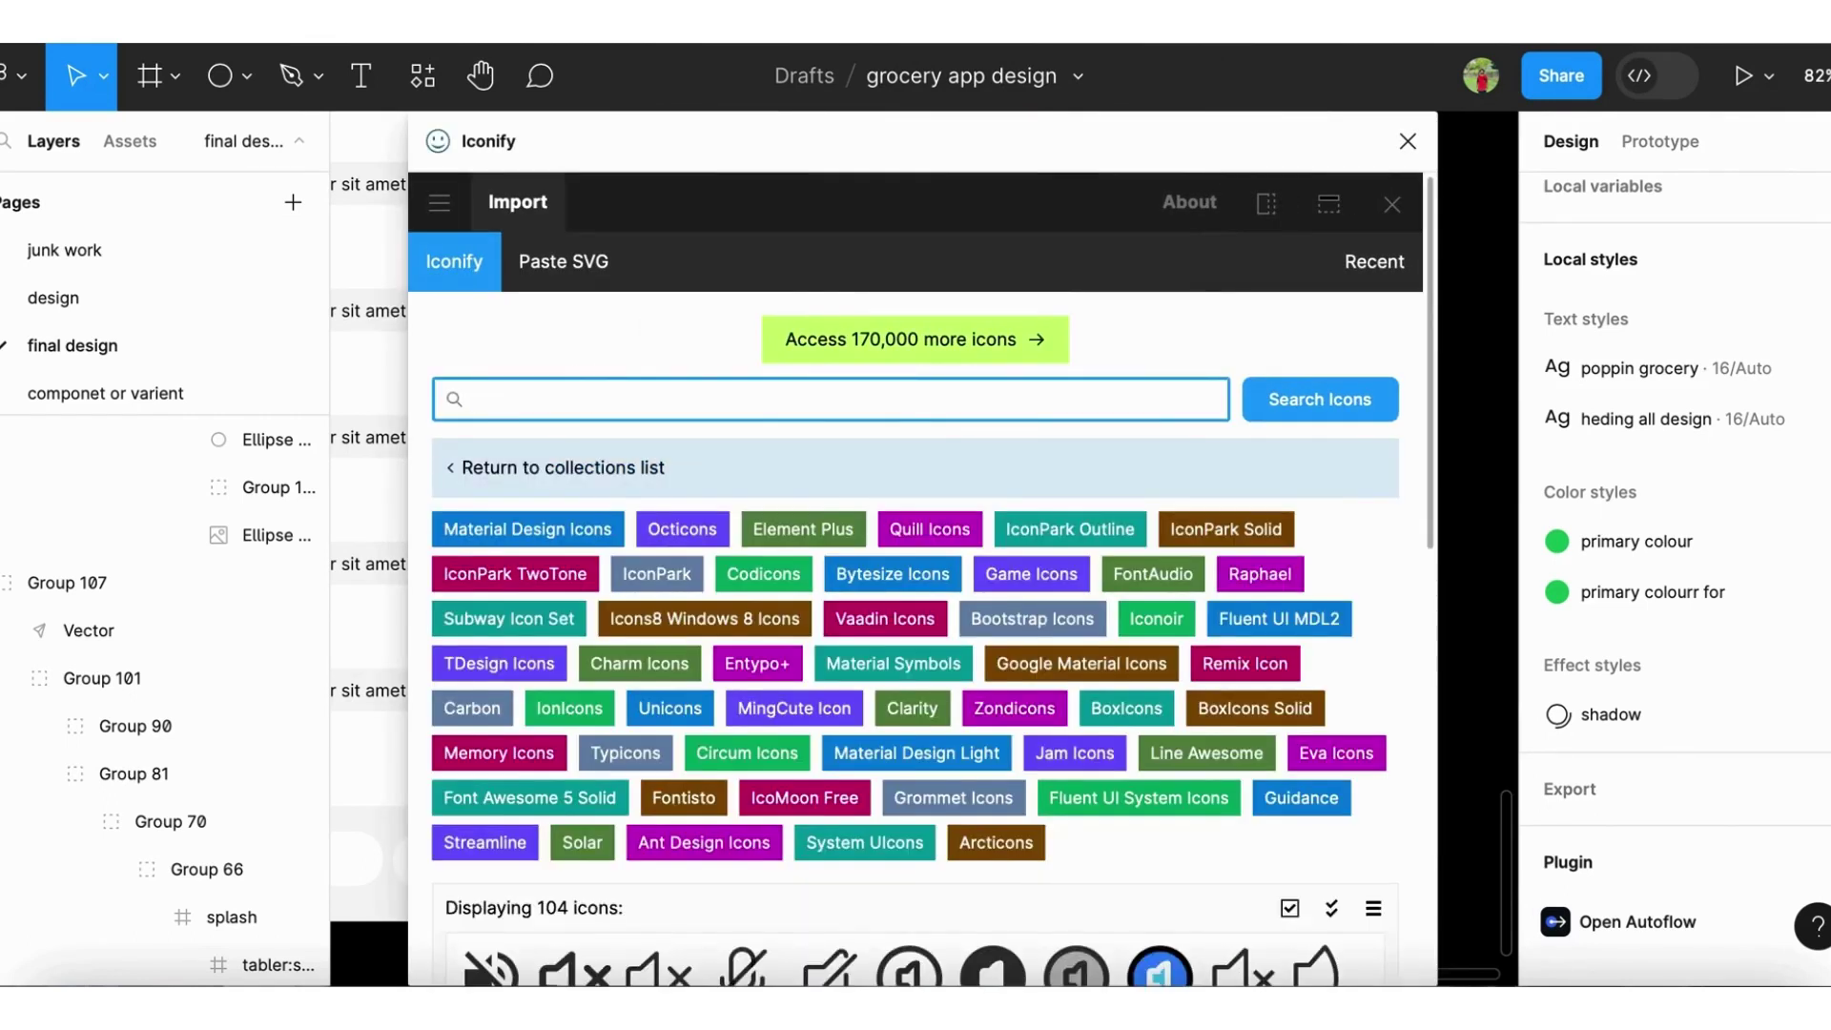
type("call")
key("Return")
scroll(572, 858, "down", 1)
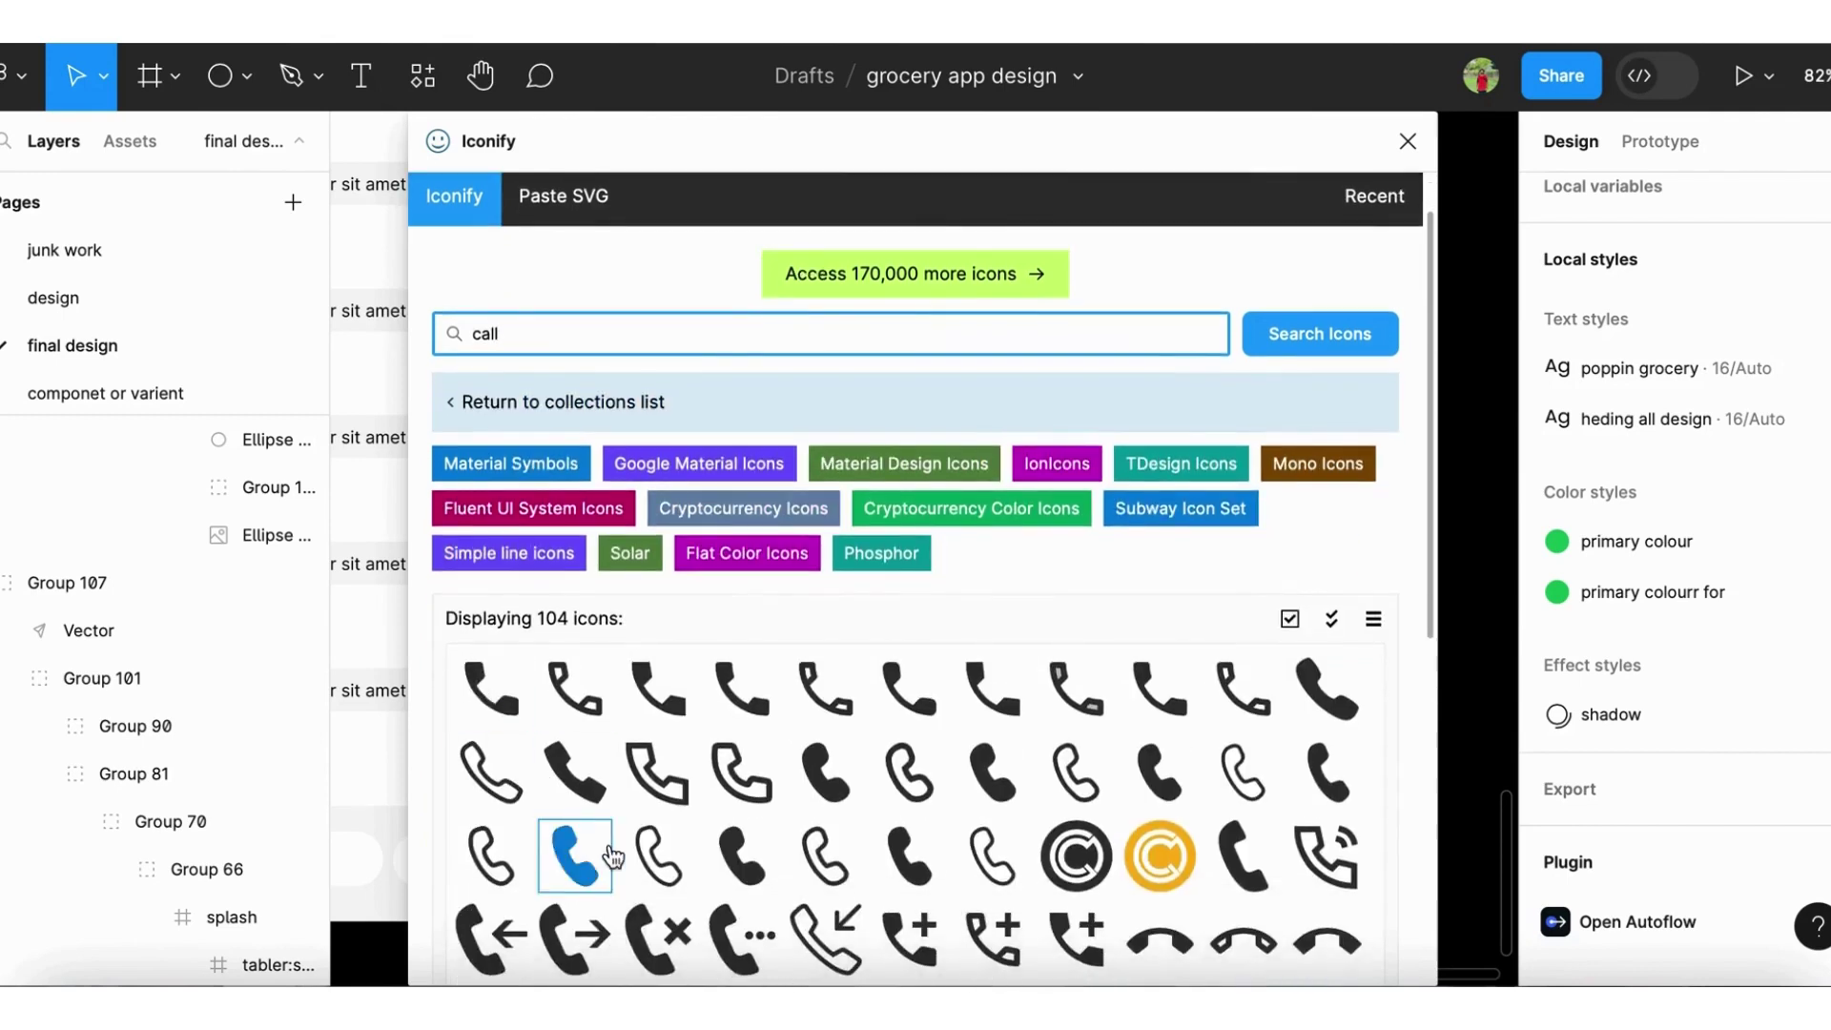
scroll(953, 810, "down", 2)
scroll(999, 780, "down", 1)
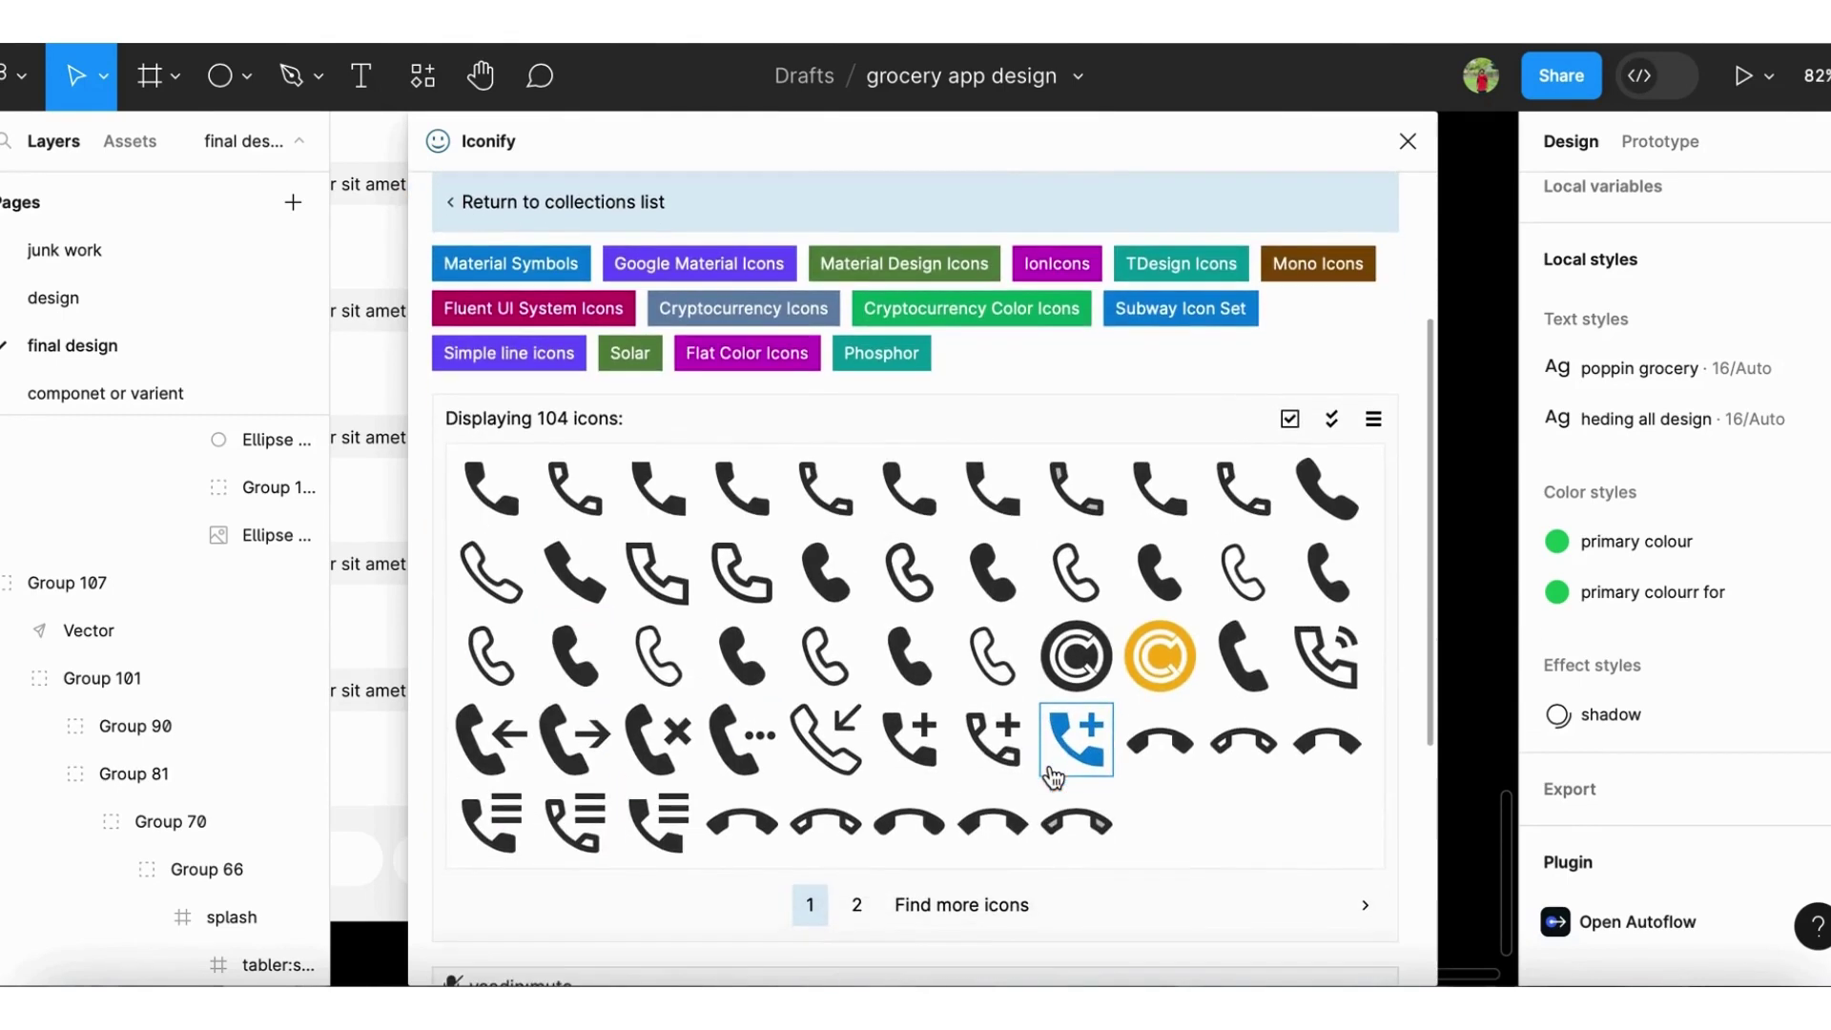
left_click(1144, 496)
left_click(945, 937)
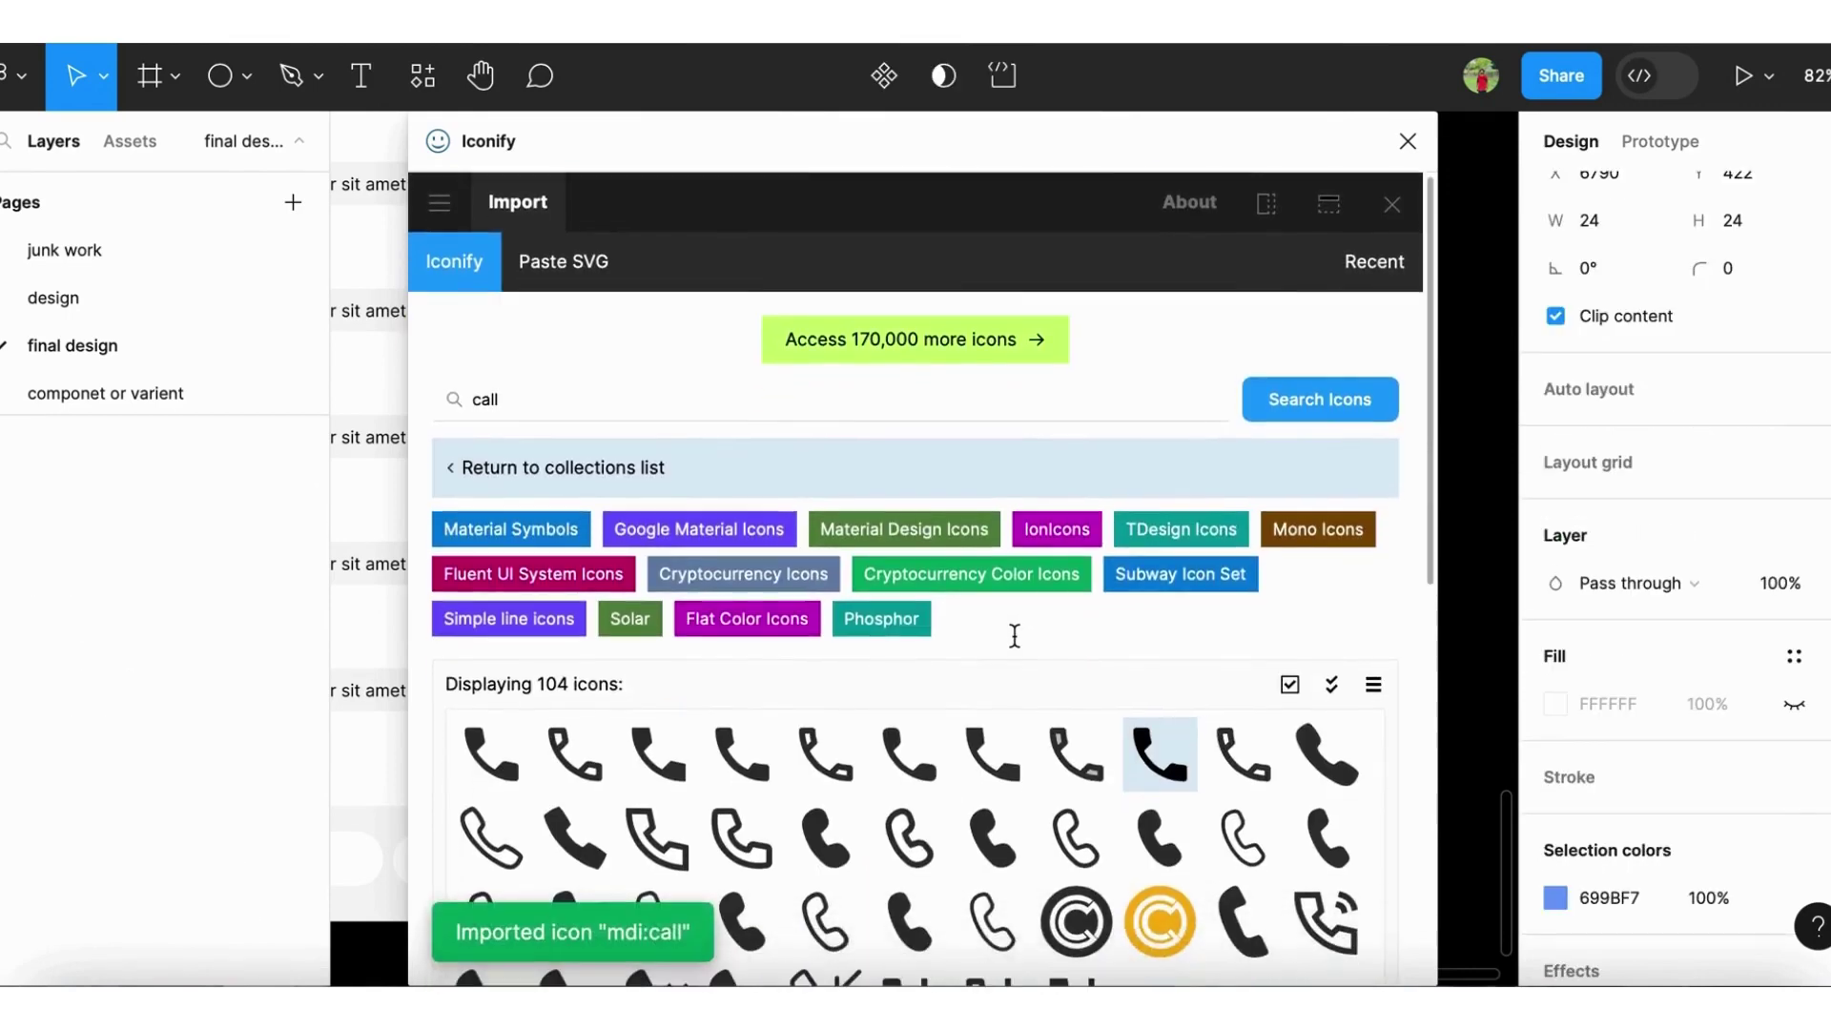
Search for mute icons and import the crossed-out speaker volume-mute icon
left_click(627, 405)
type("ute")
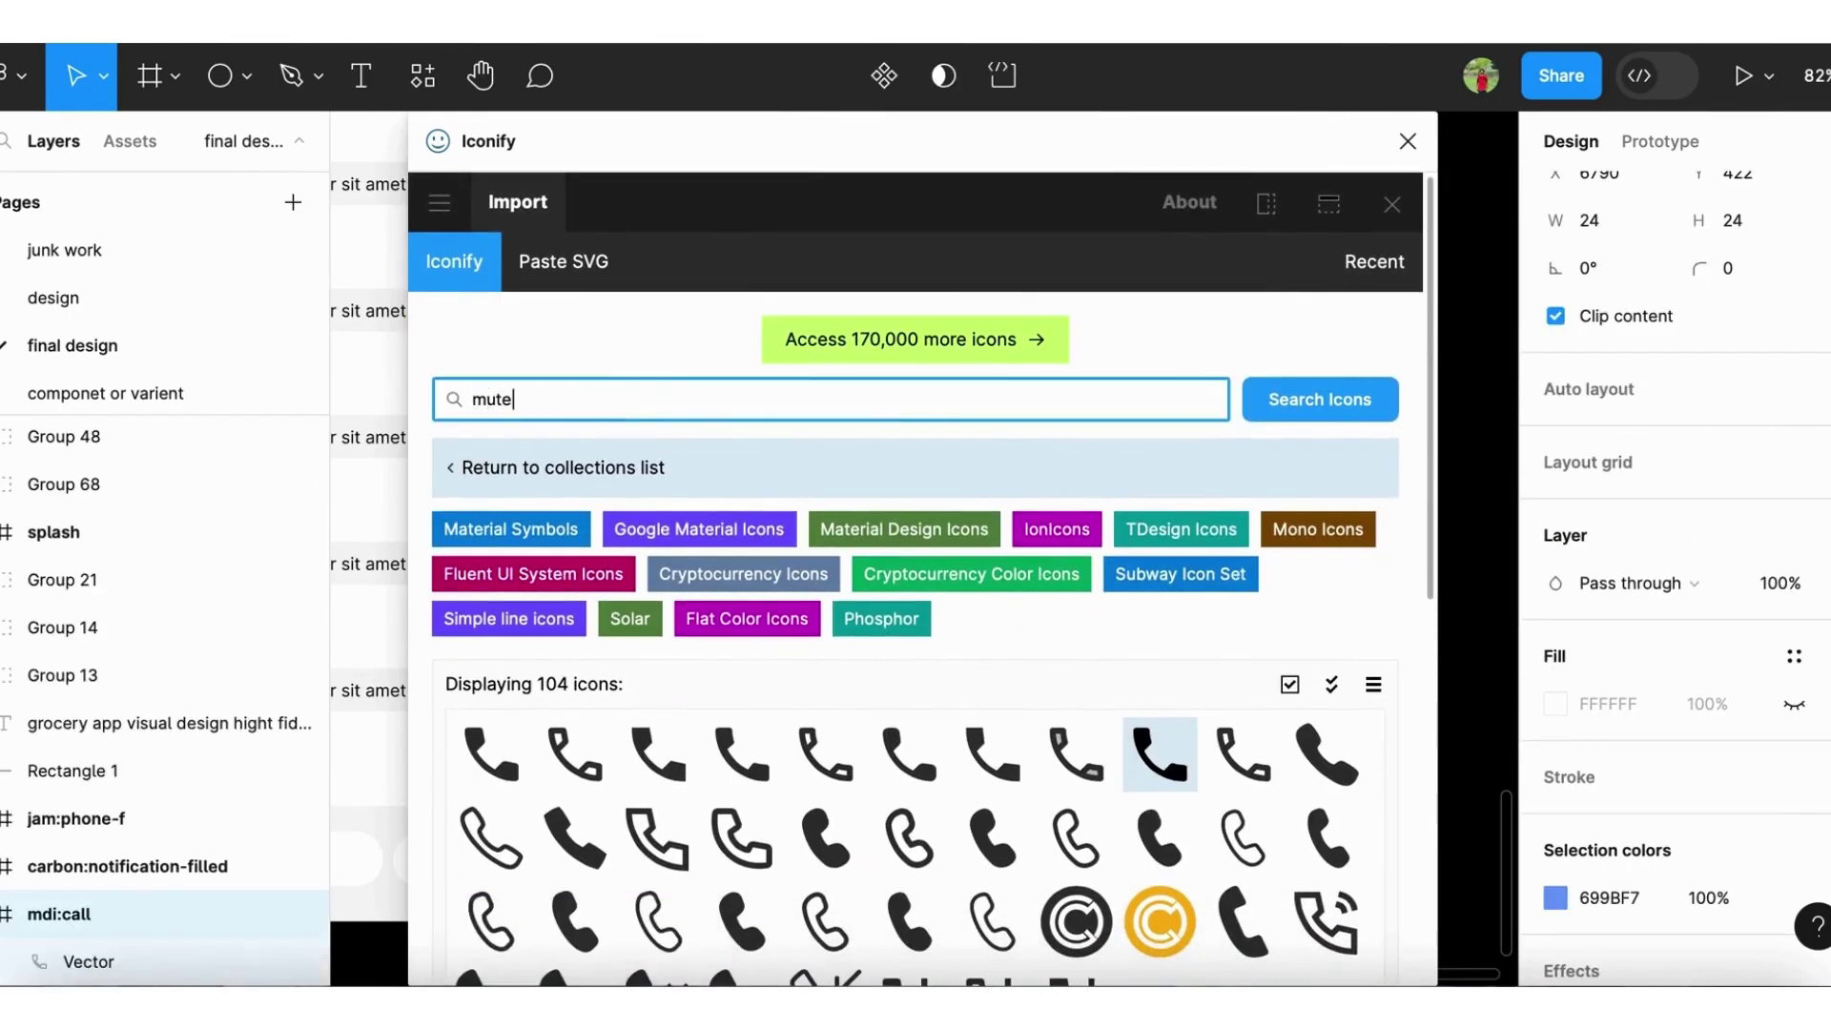
key("Return")
scroll(868, 873, "down", 2)
scroll(868, 873, "down", 10)
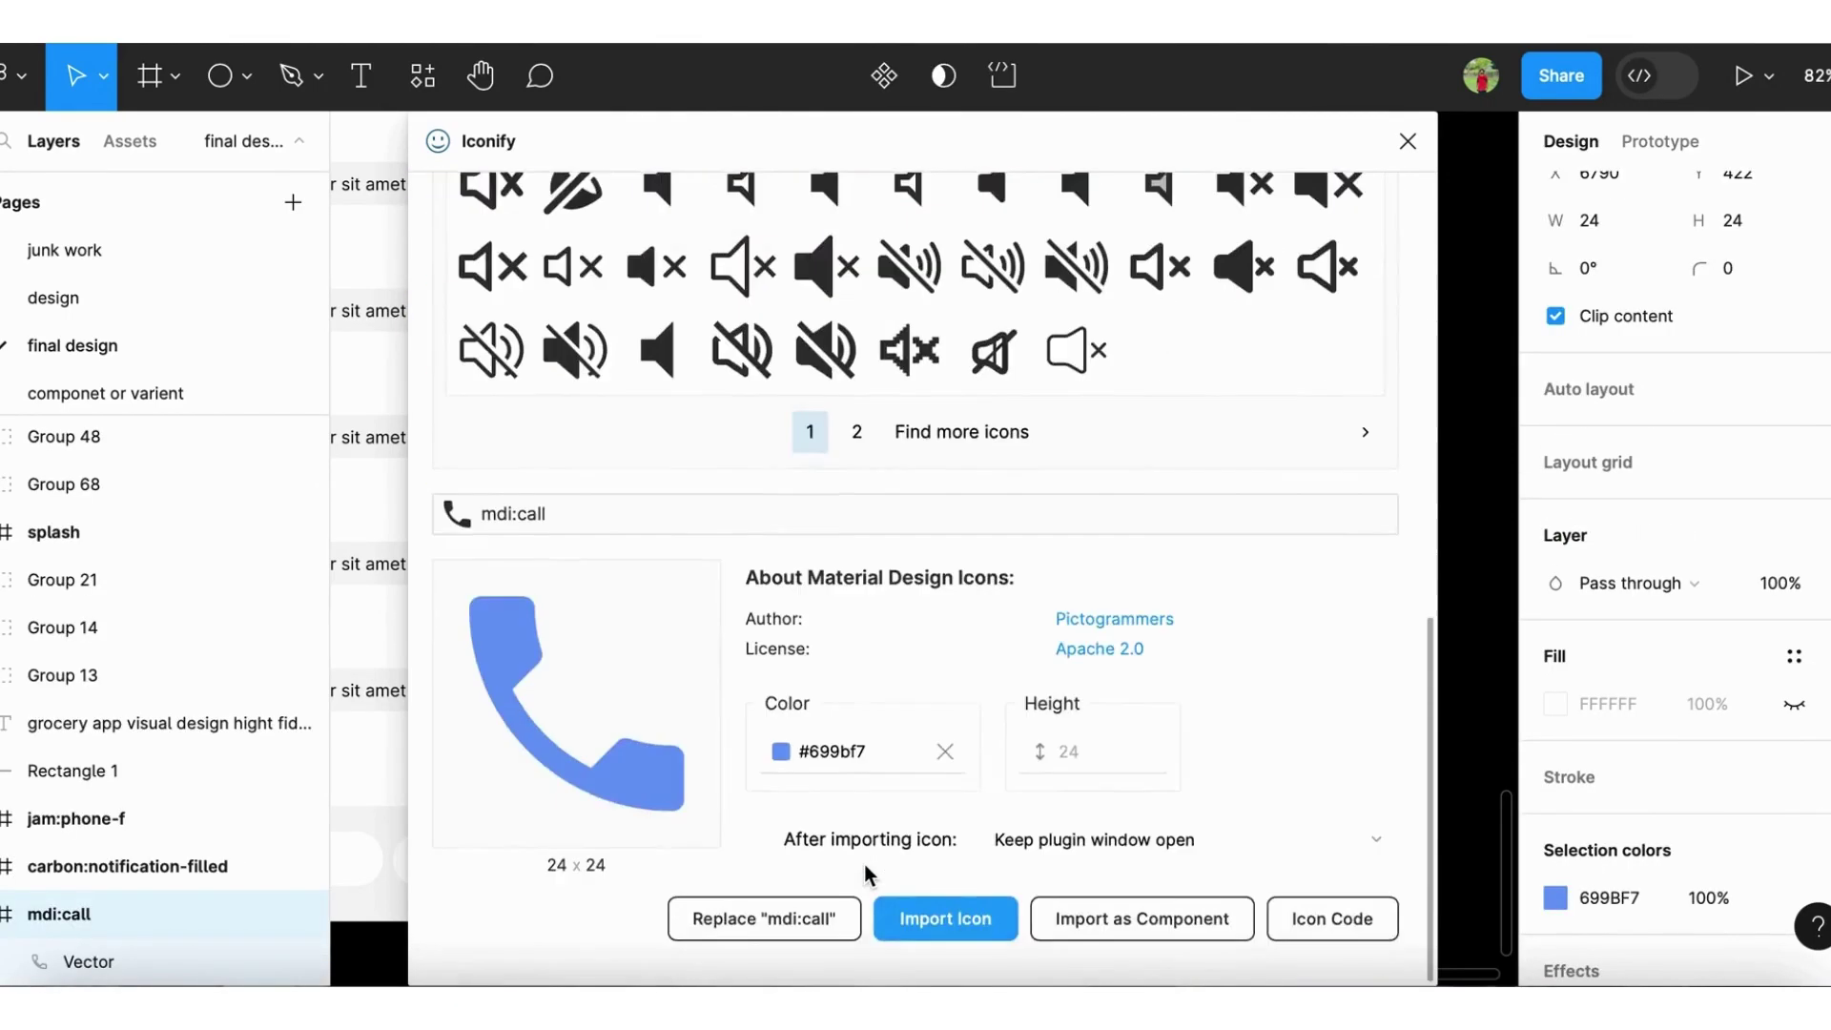
scroll(868, 872, "up", 5)
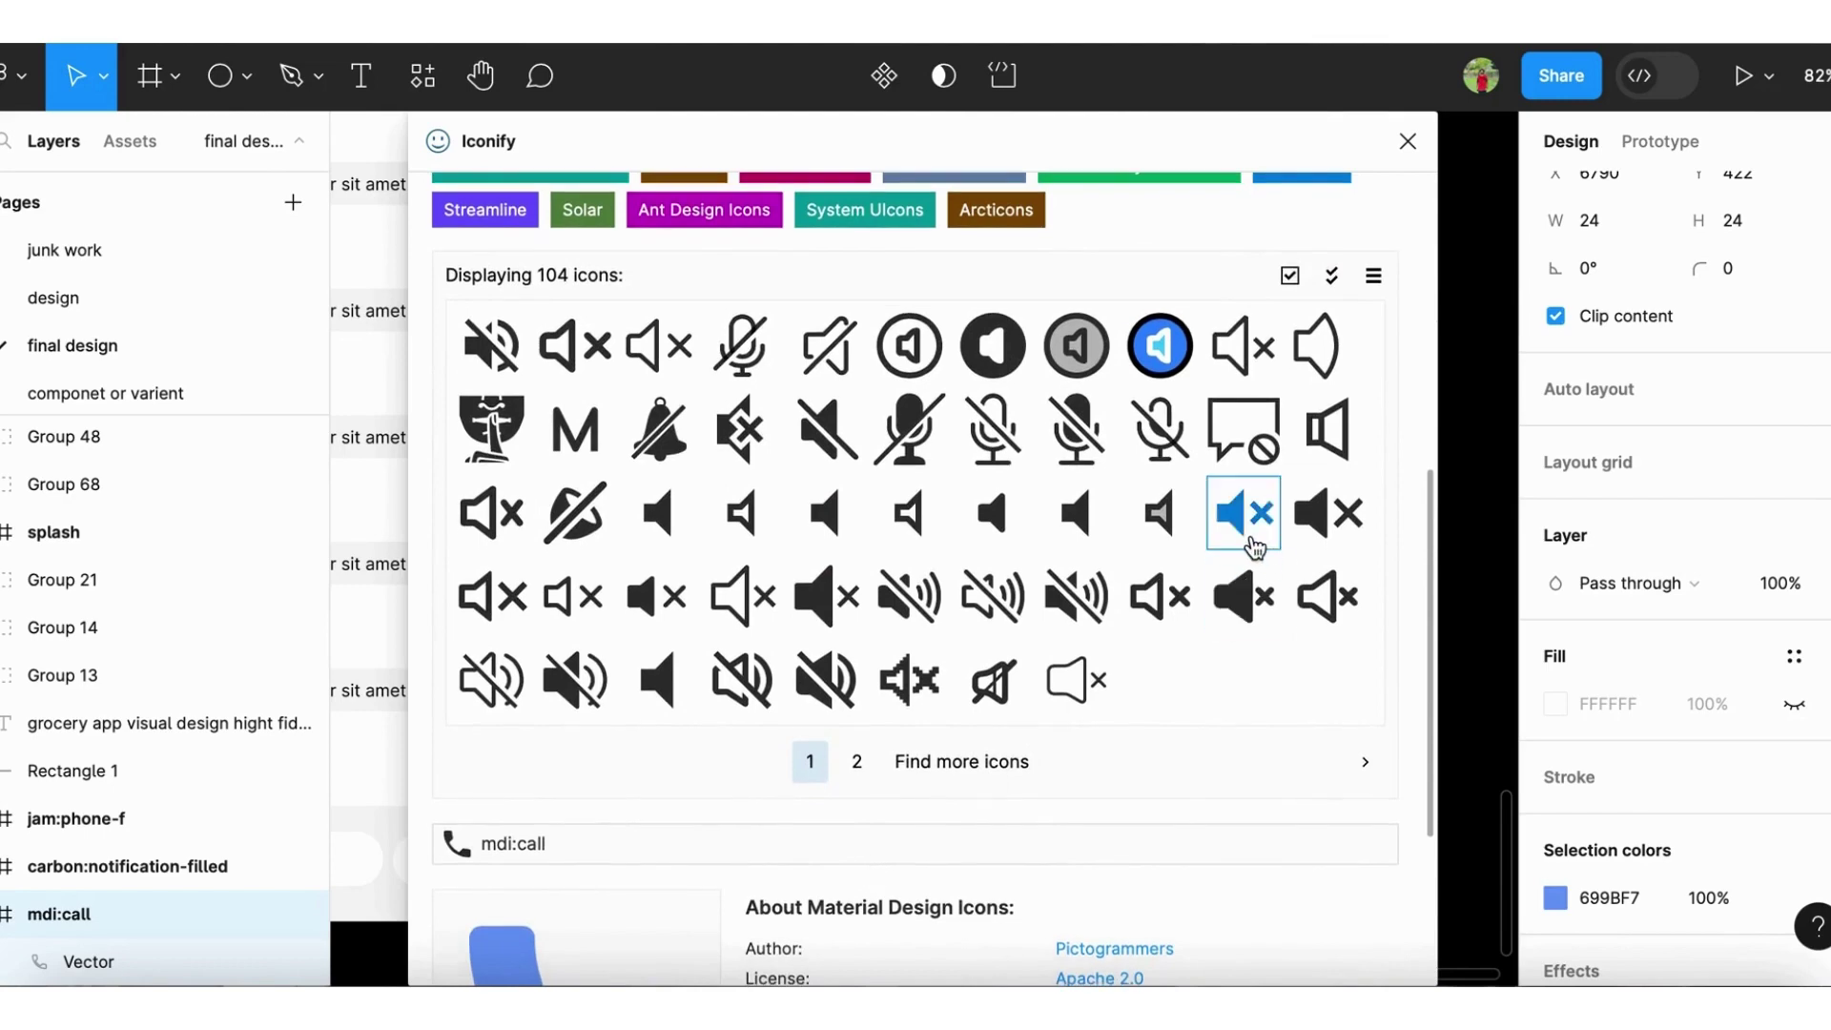
scroll(1147, 677, "down", 1)
left_click(1243, 476)
scroll(1249, 506, "down", 4)
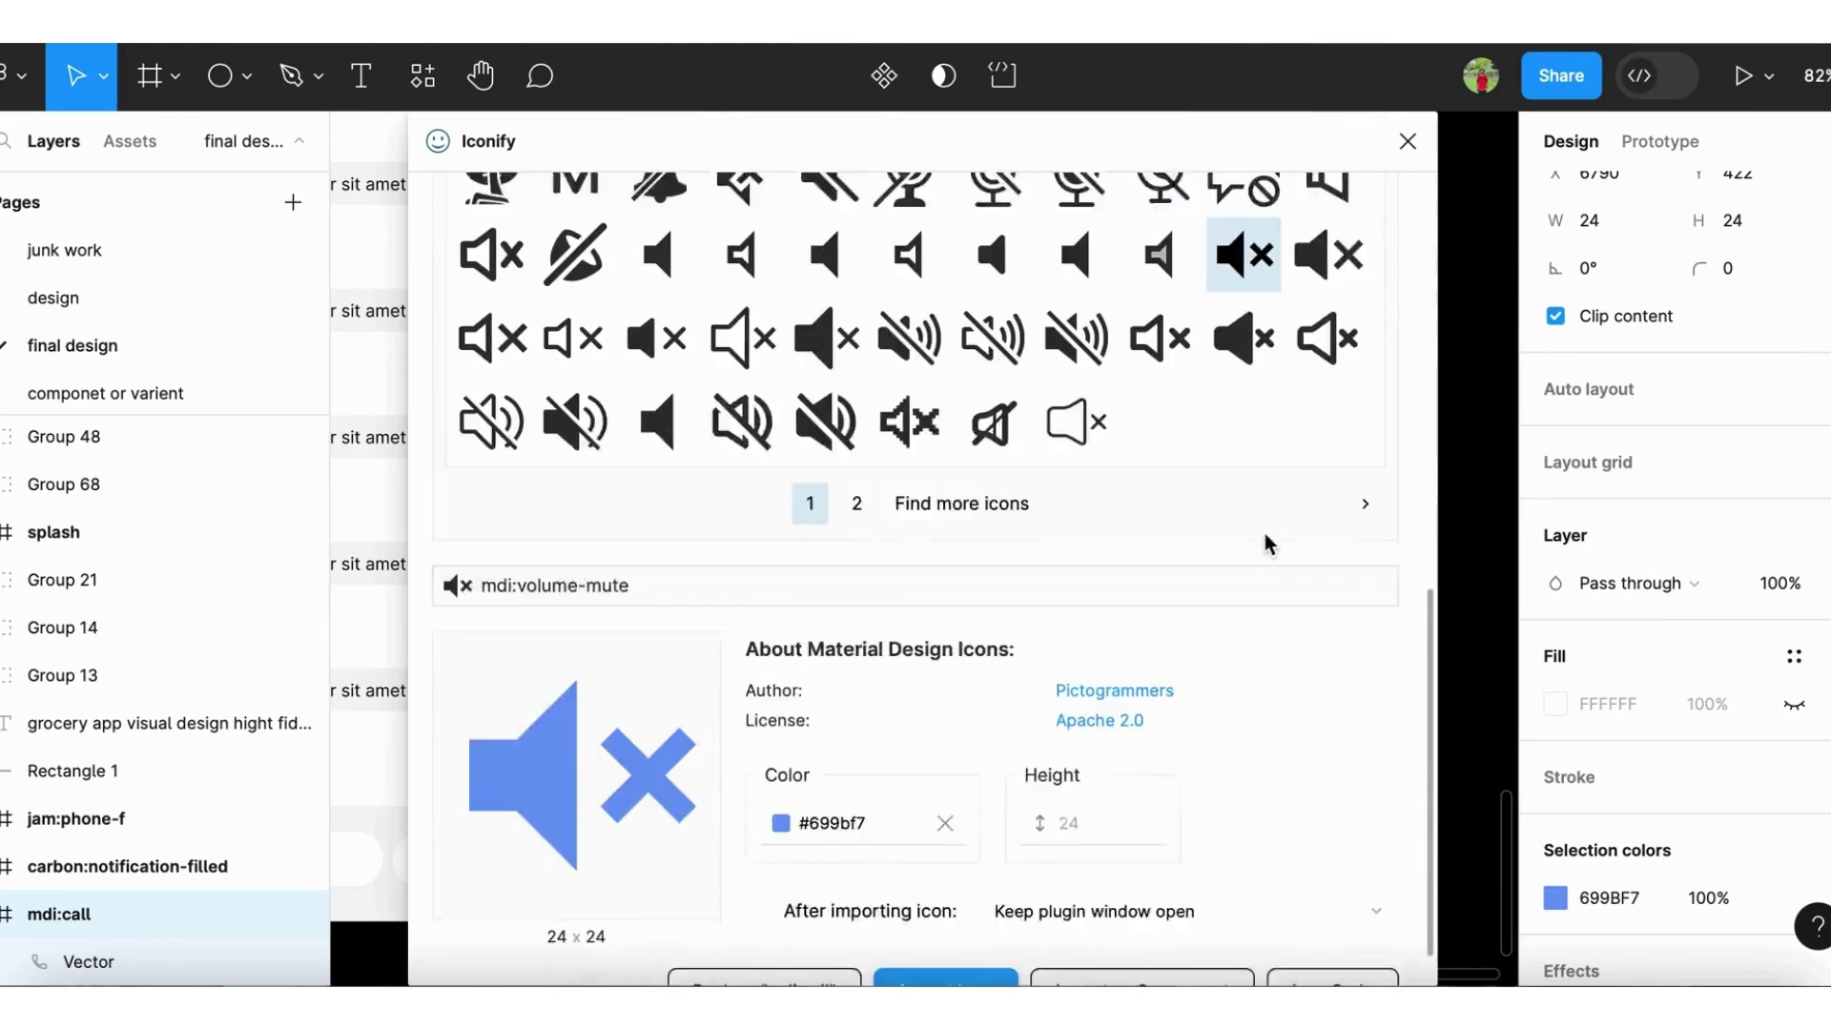
scroll(1265, 539, "down", 1)
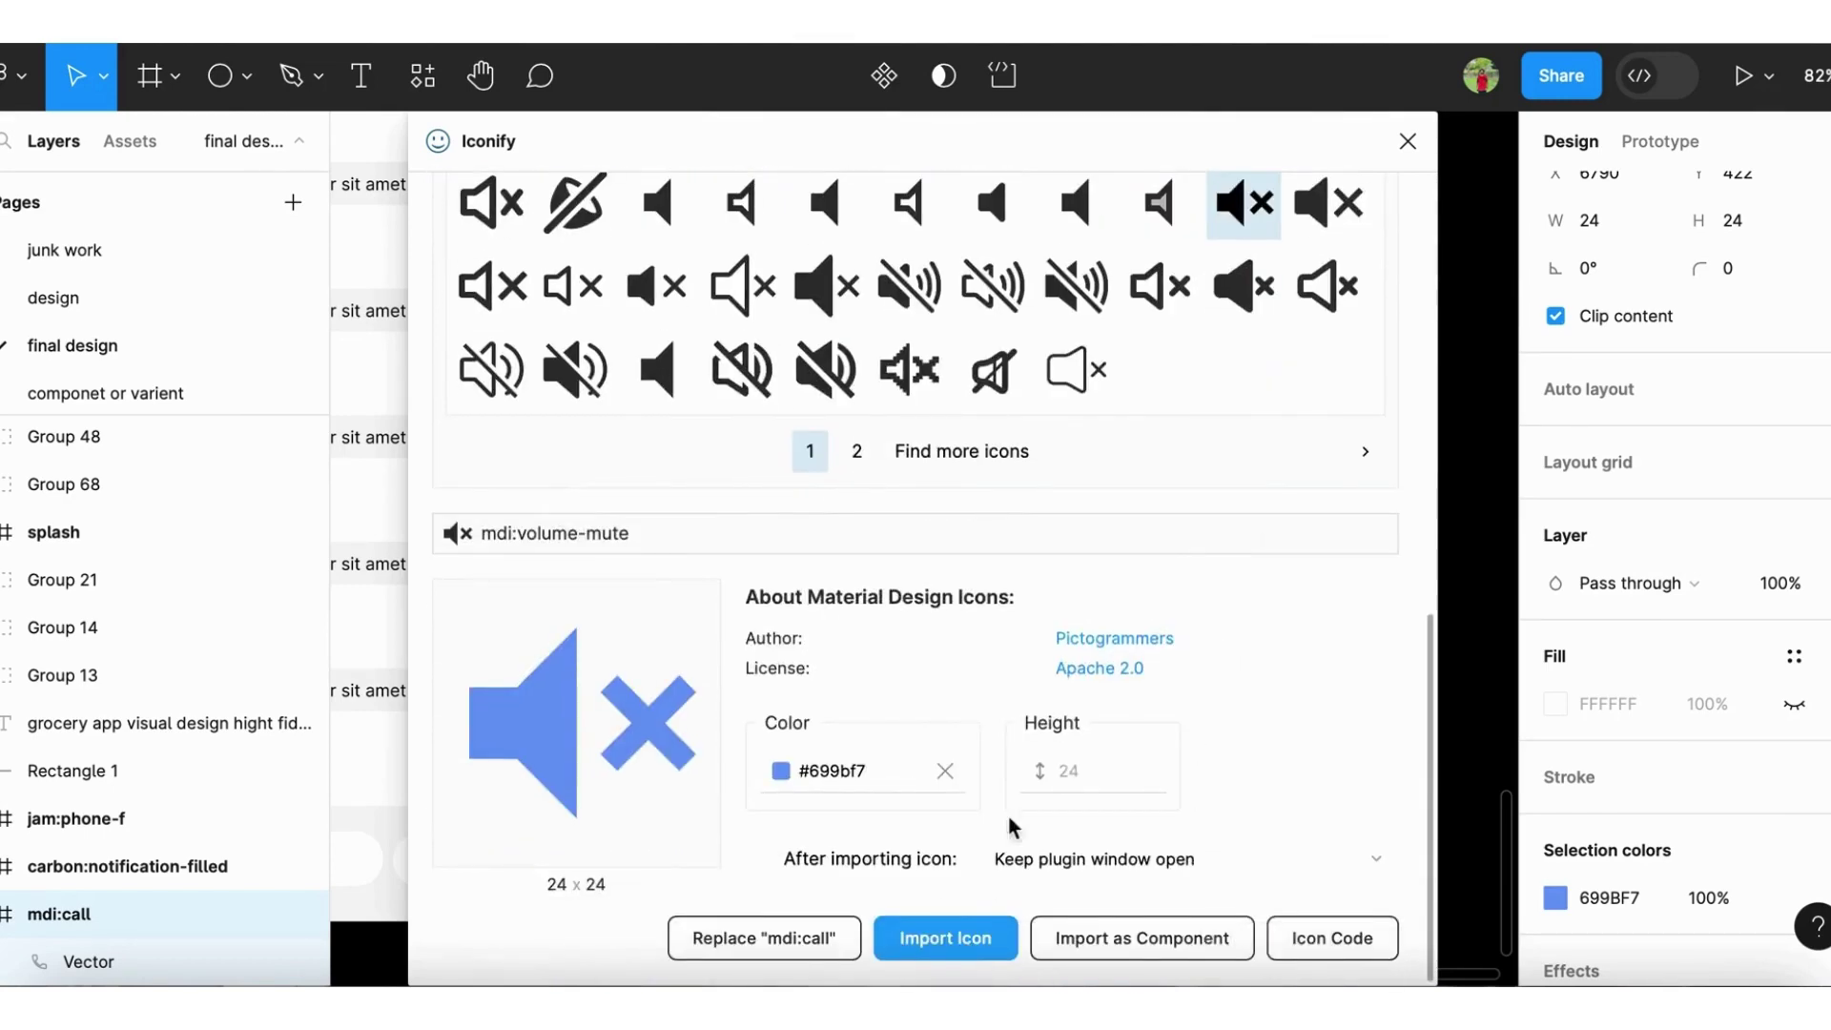
double_click(646, 387)
type("s")
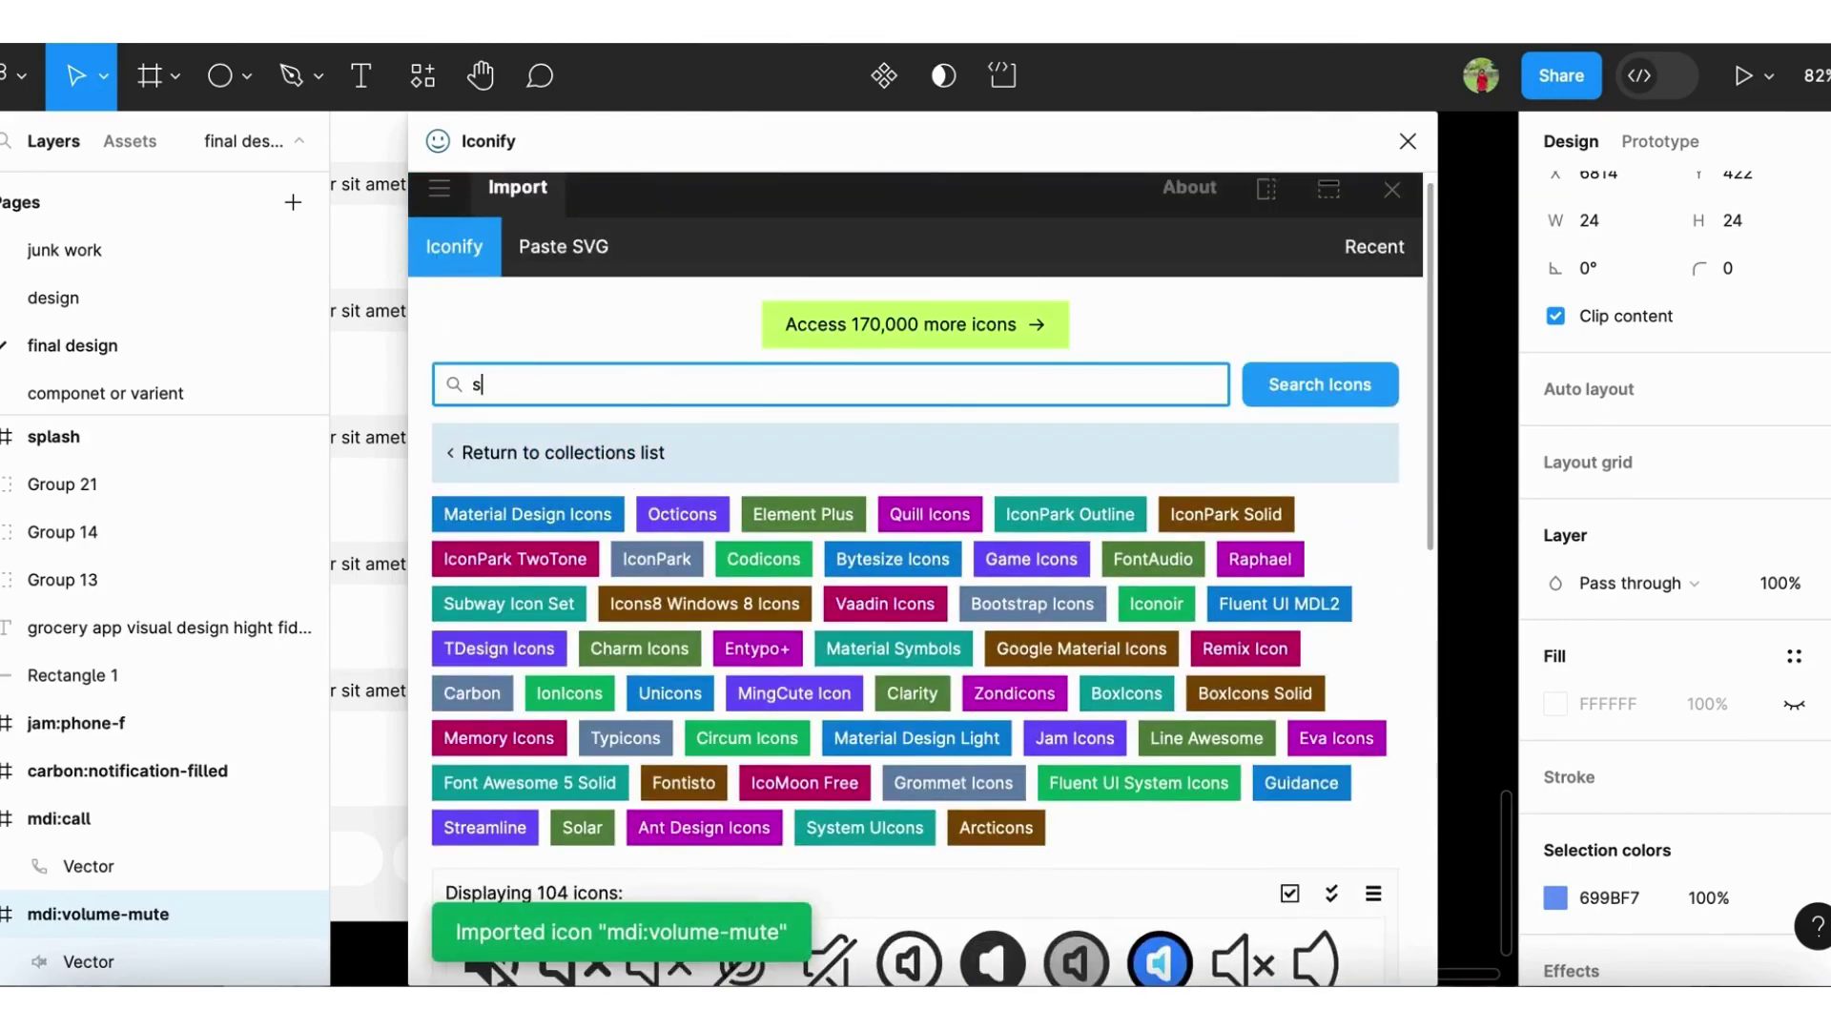
Search 'speak' and import the el:speaker icon with sound waves
type("peaker")
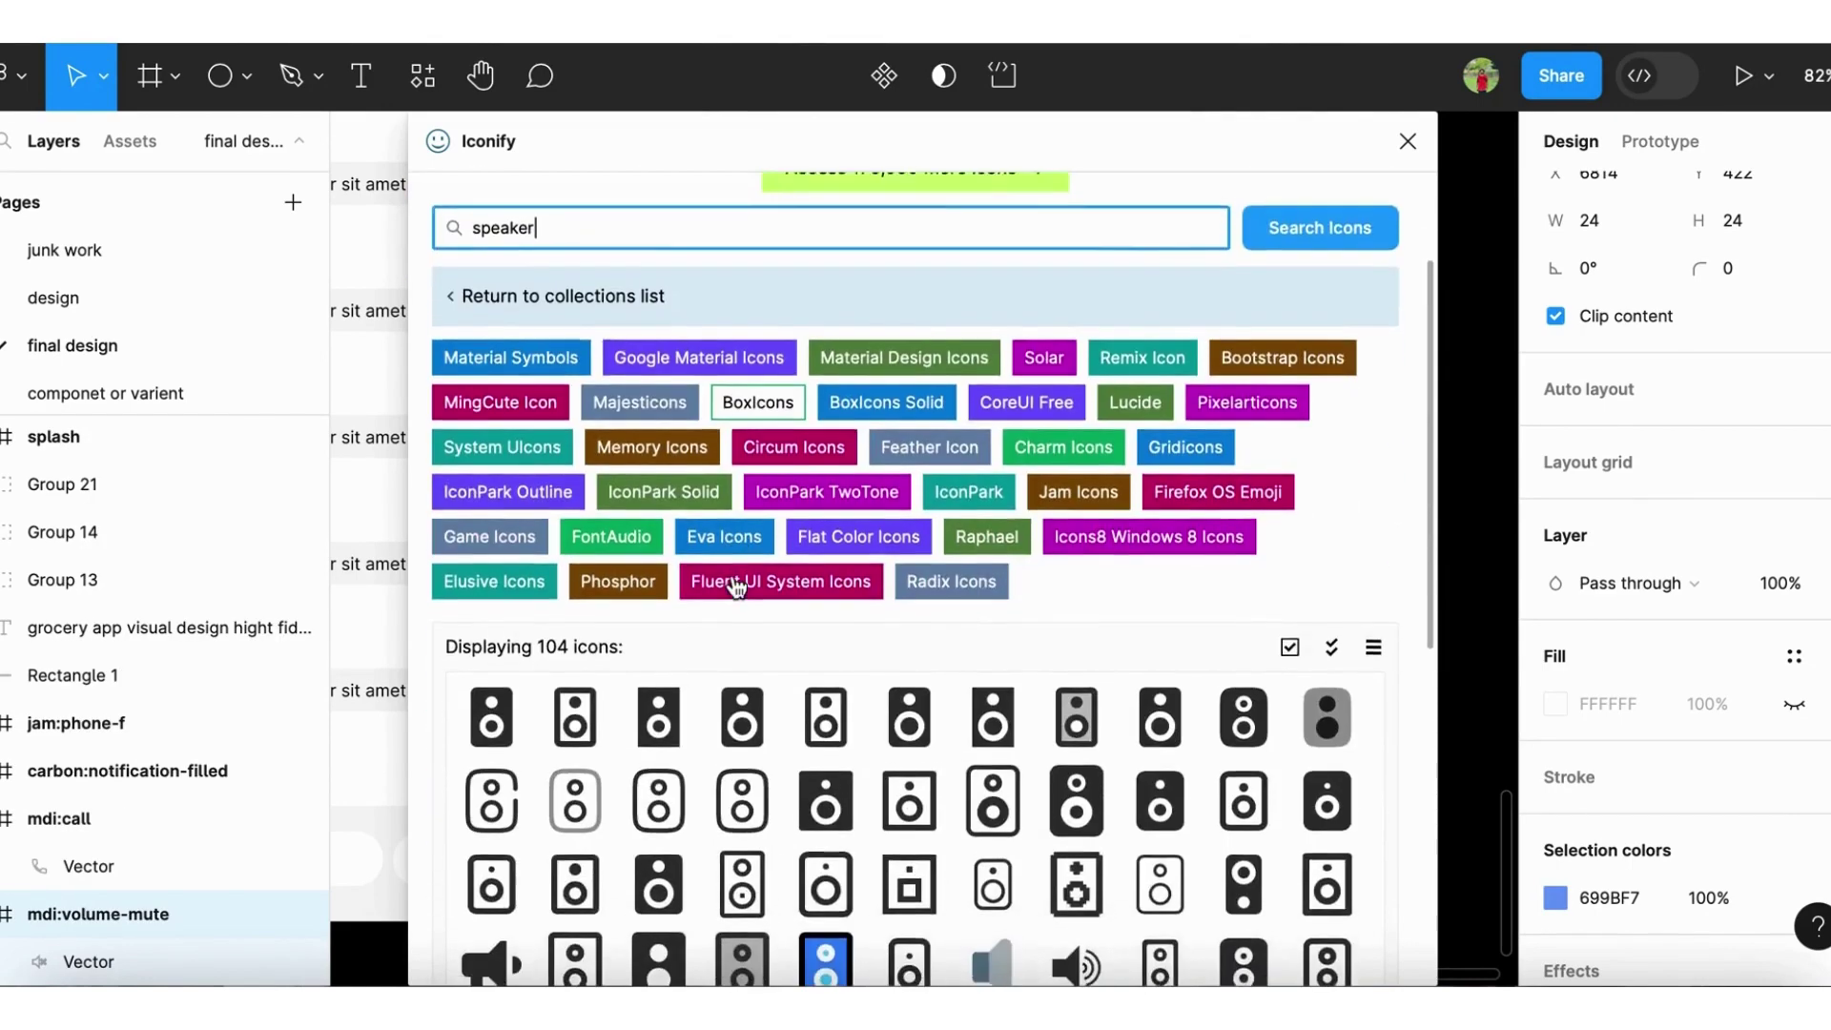
scroll(882, 763, "down", 3)
scroll(882, 763, "down", 3)
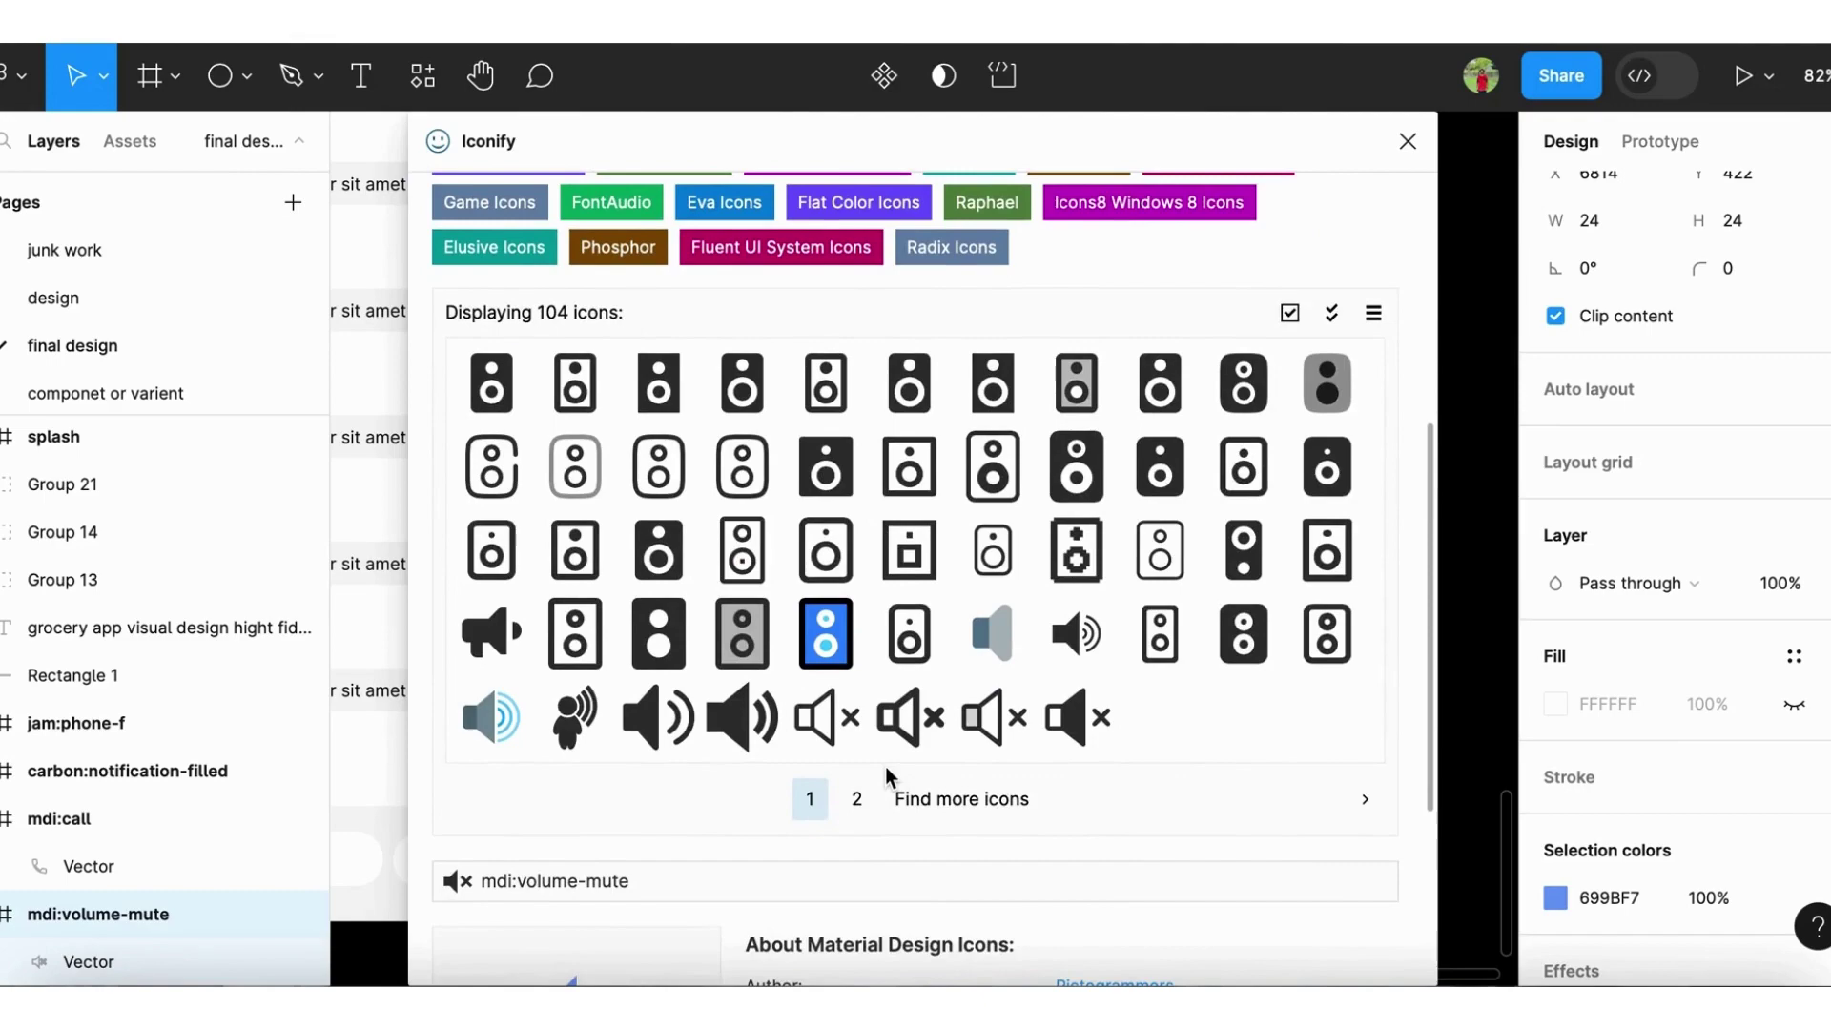
scroll(886, 774, "up", 5)
scroll(715, 572, "down", 5)
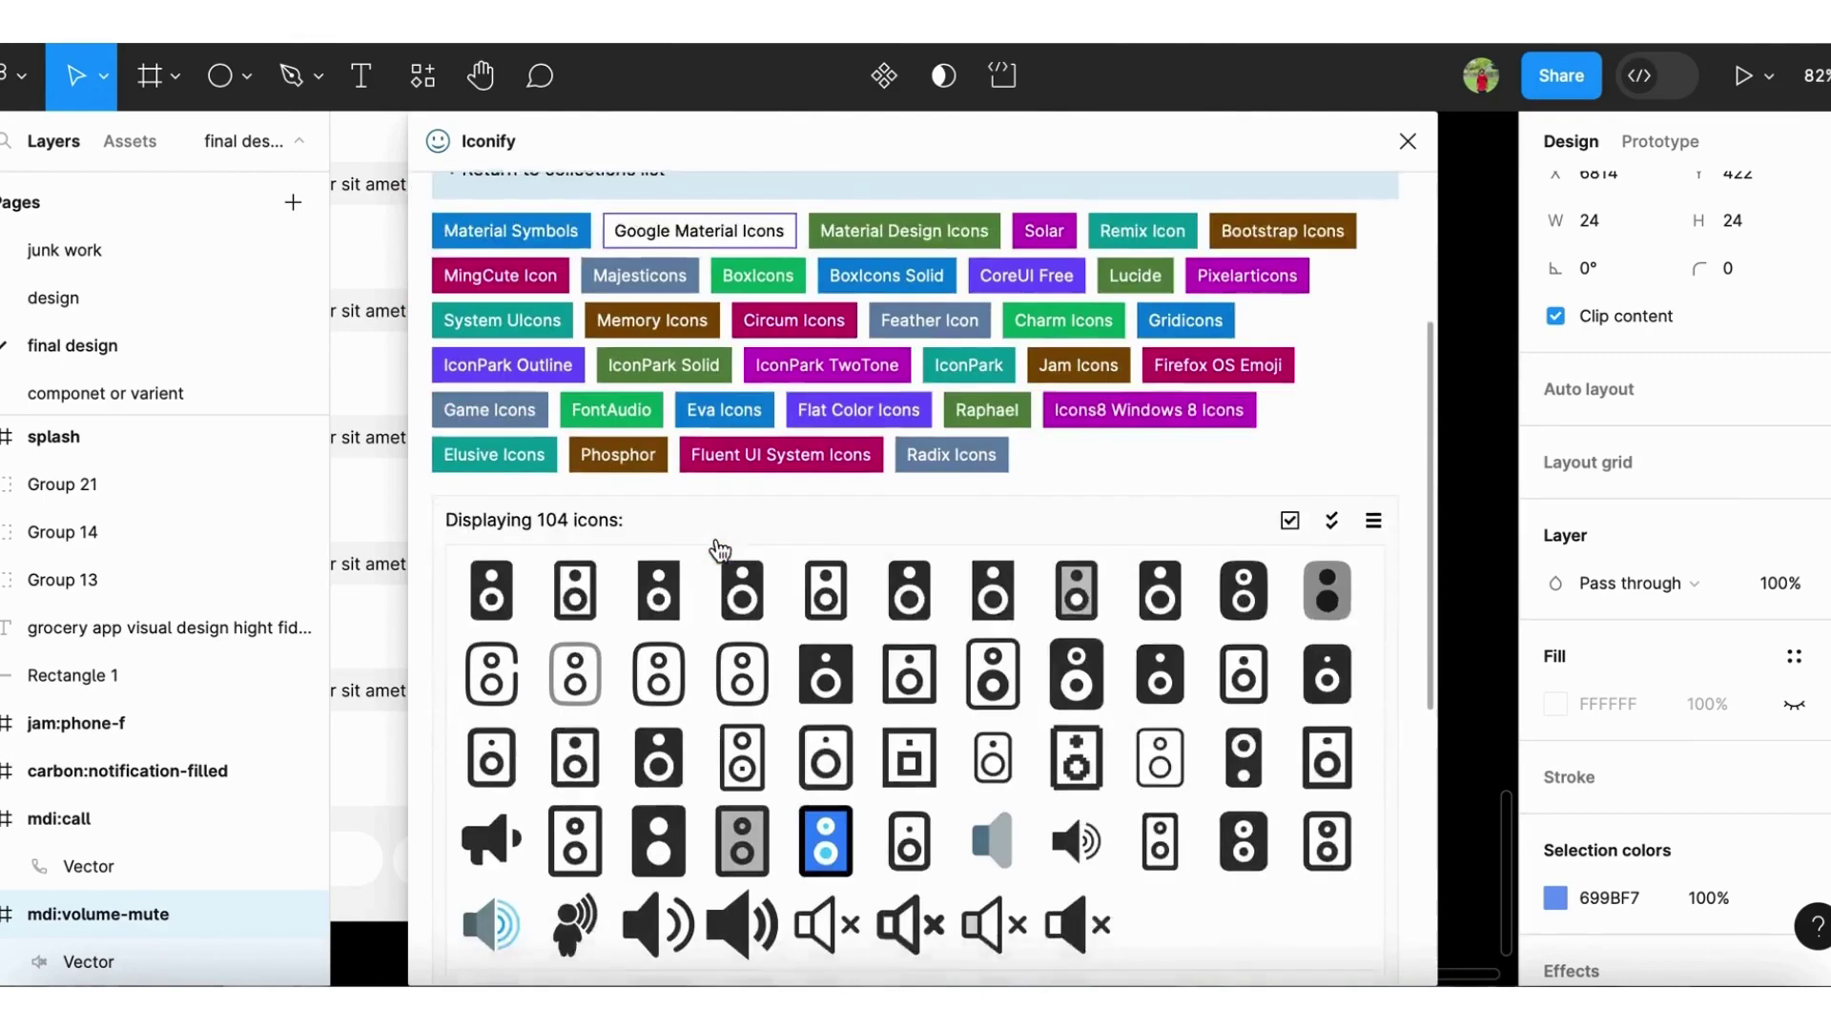
scroll(724, 715, "down", 1)
left_click(739, 858)
scroll(858, 858, "down", 5)
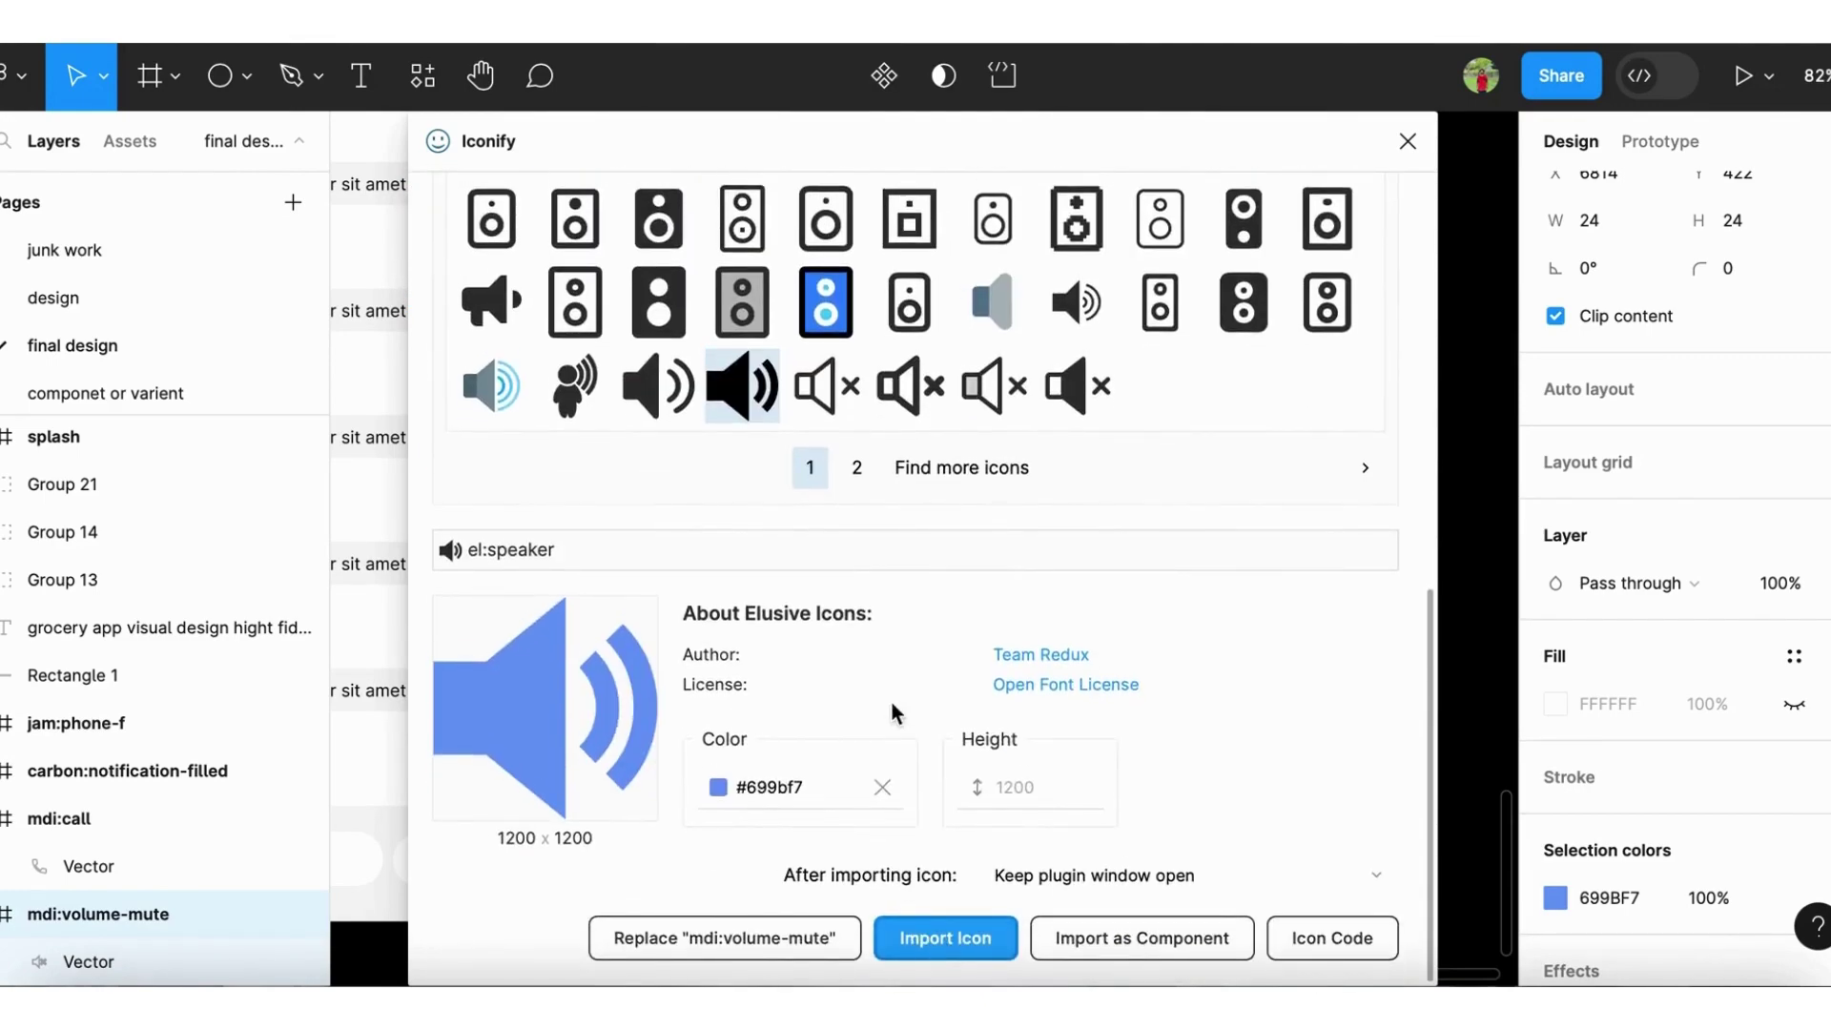
left_click(945, 938)
Import the bold crossed-out microphone icon (vaadin:mute), then close the Iconify window
double_click(611, 407)
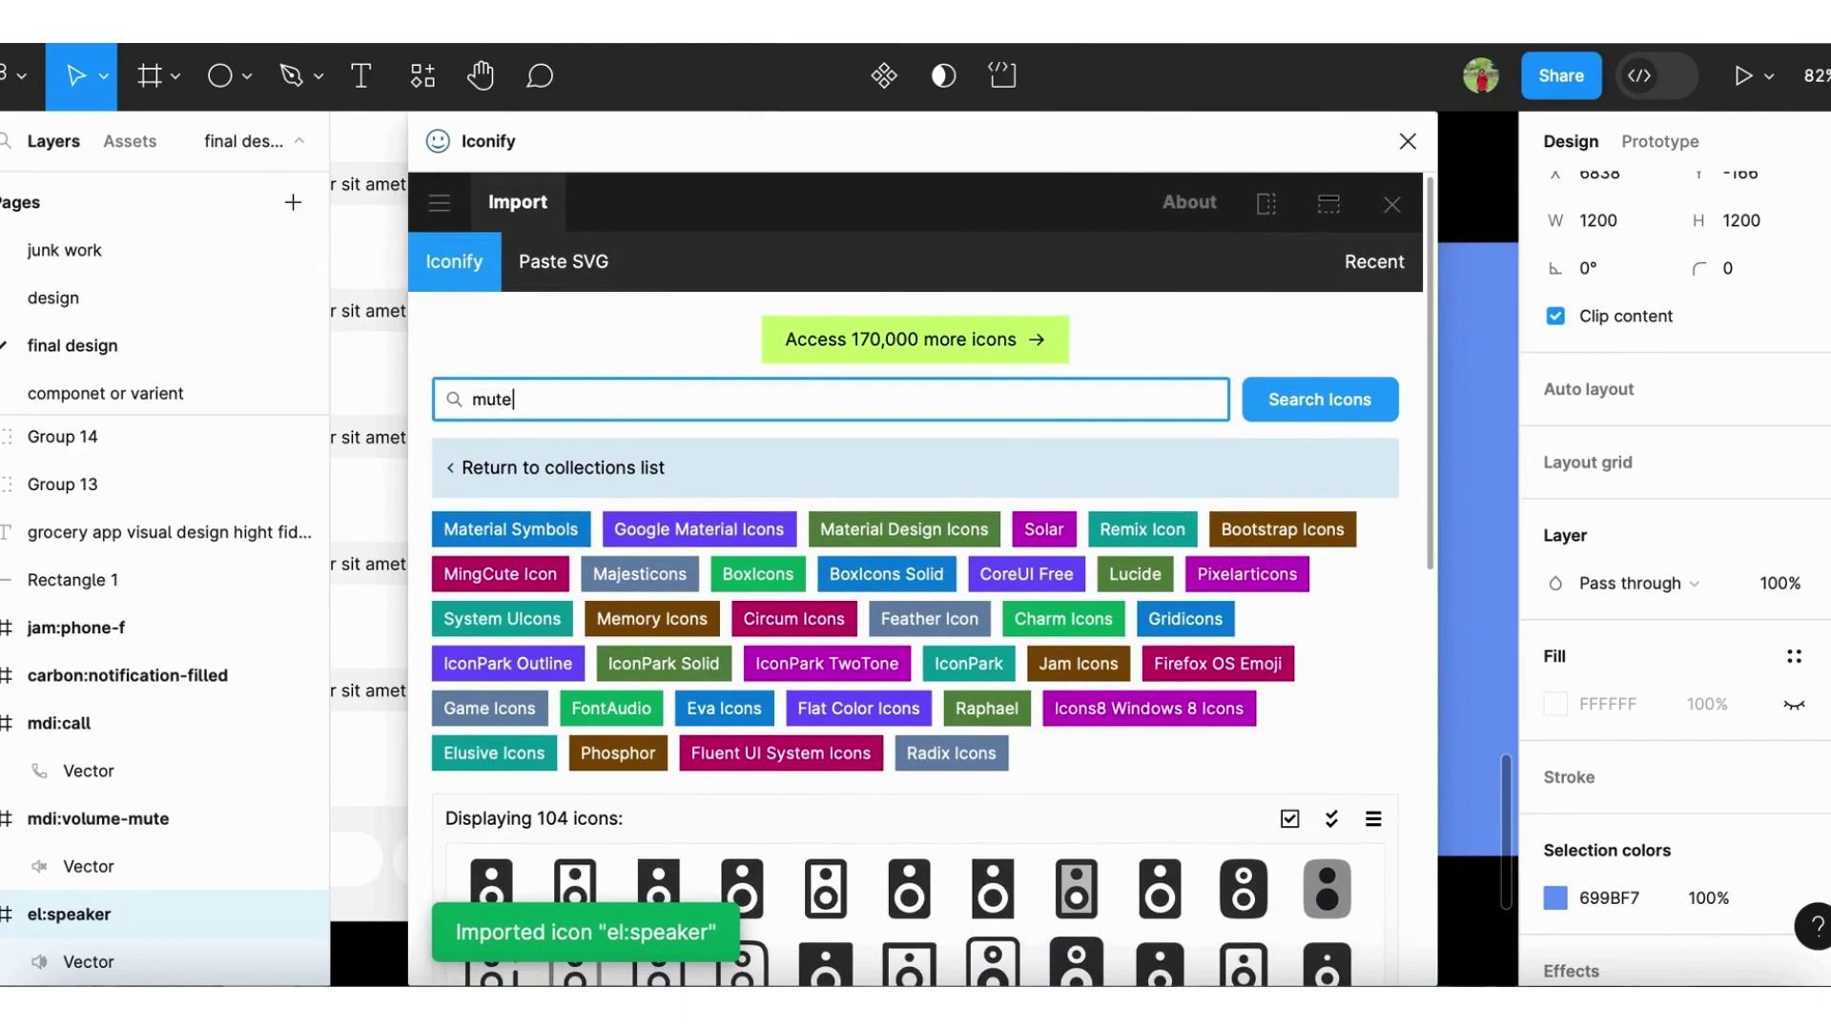
key("Return")
scroll(734, 744, "down", 3)
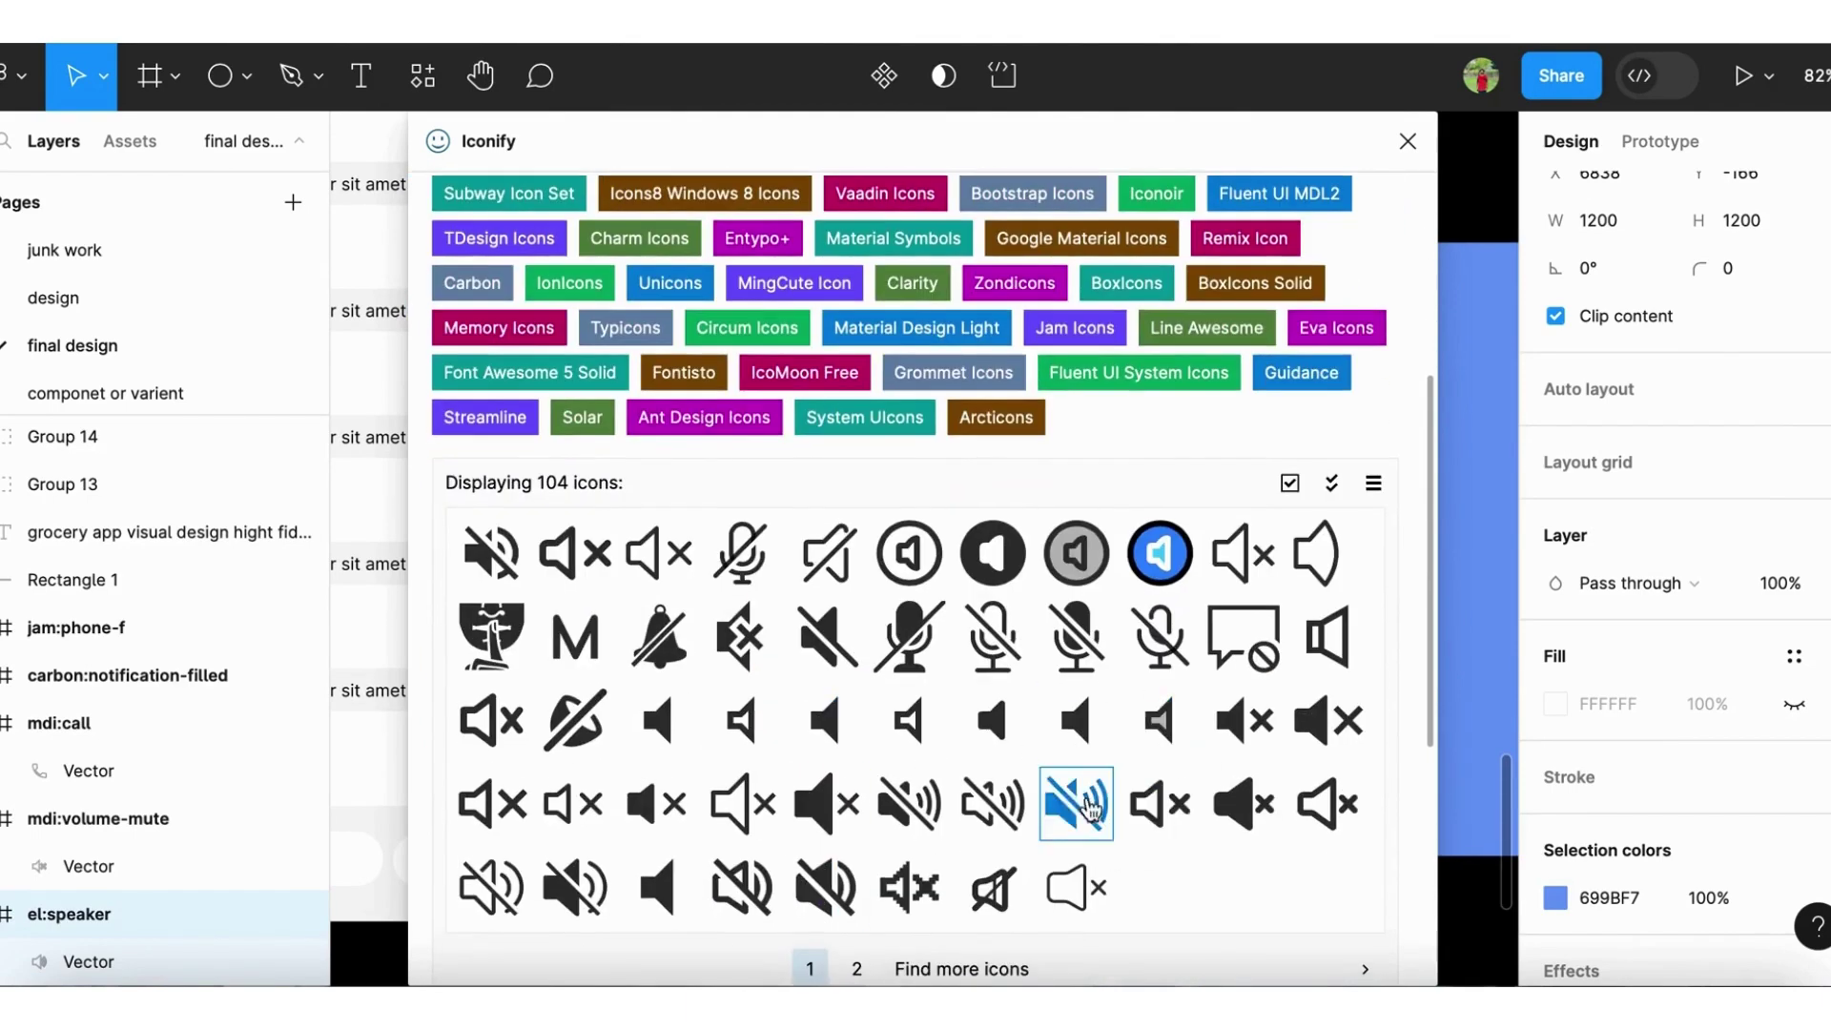
scroll(993, 762, "down", 2)
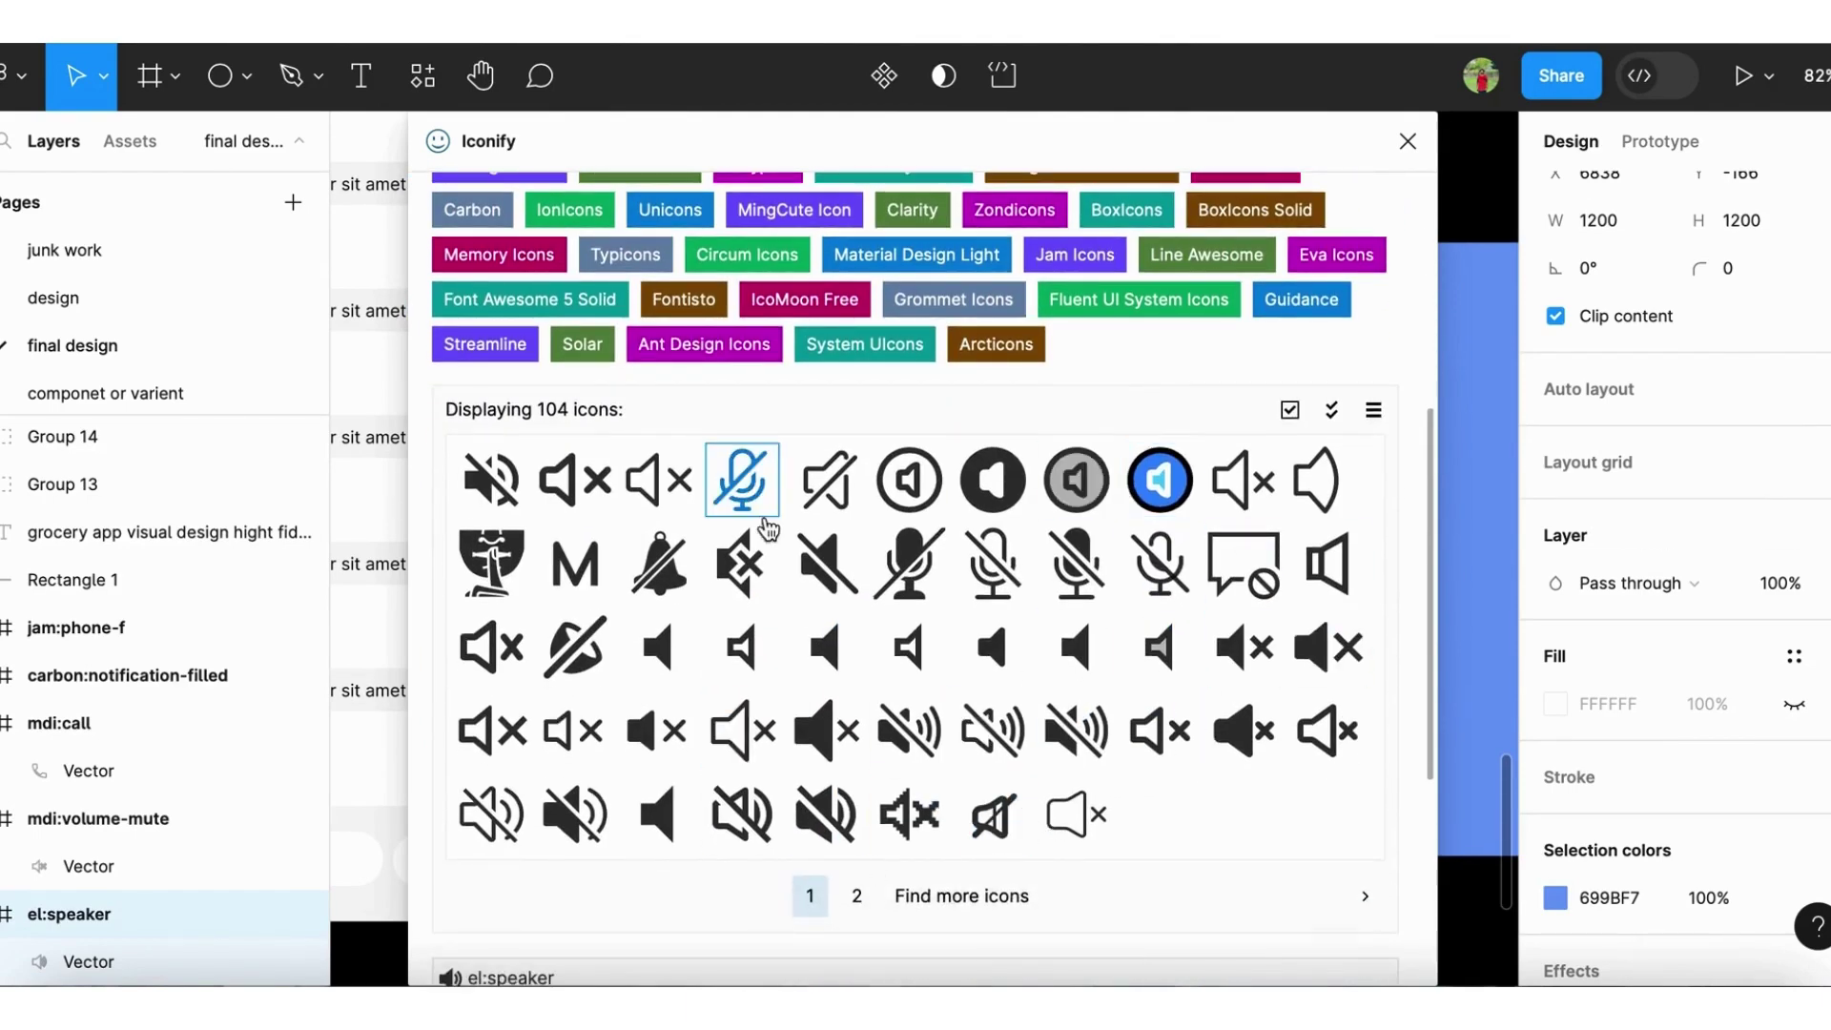
left_click(771, 509)
scroll(1049, 620, "up", 5)
scroll(1050, 622, "up", 3)
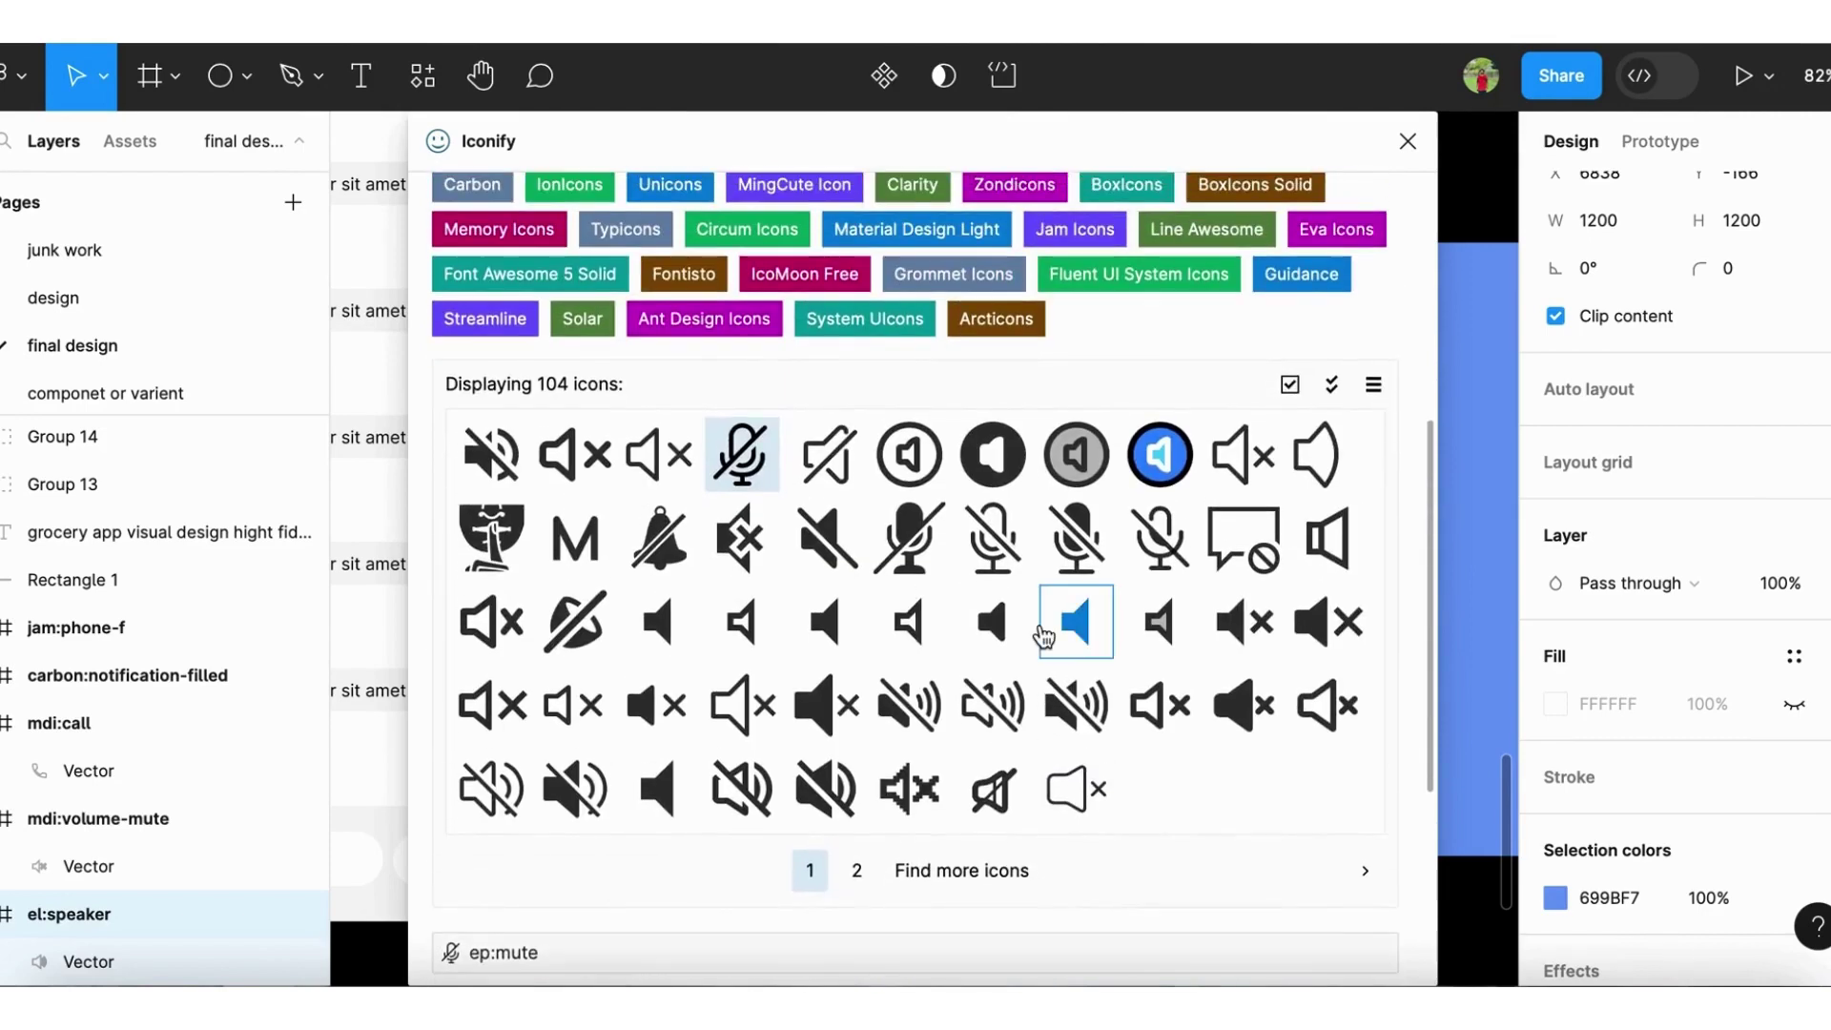
scroll(1063, 639, "down", 2)
left_click(909, 441)
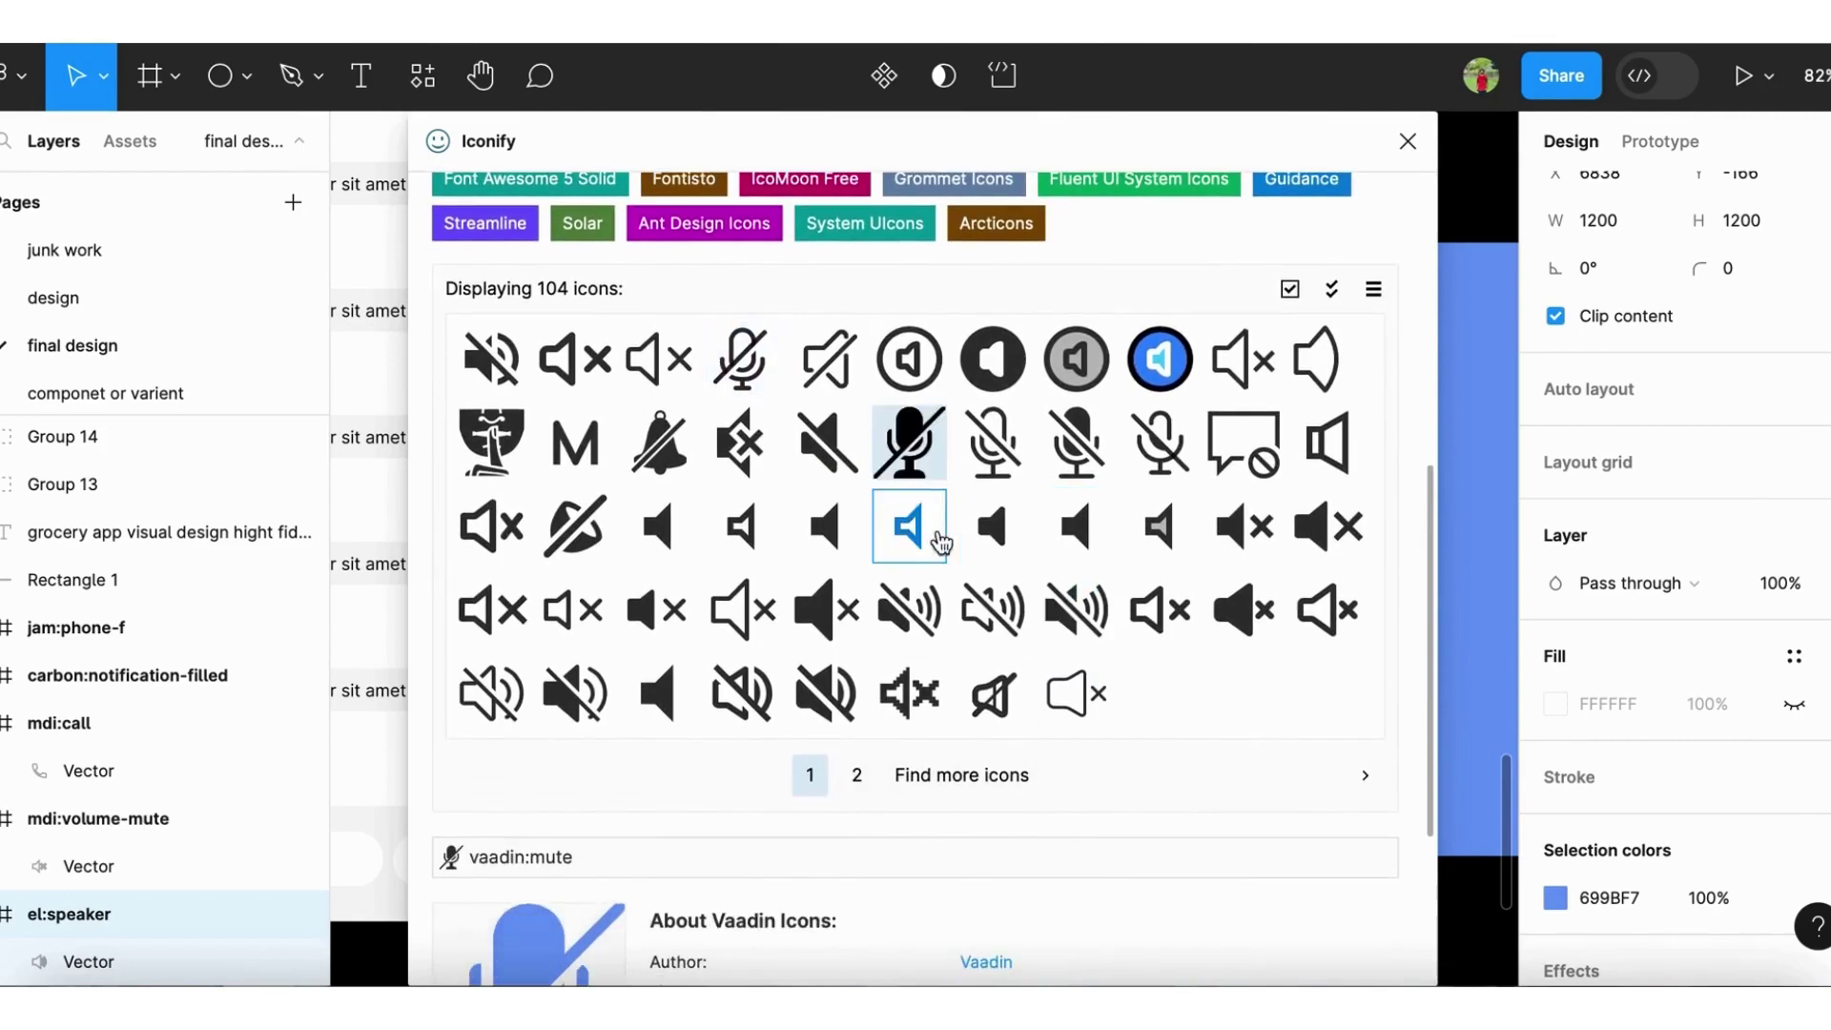
scroll(915, 534, "down", 5)
left_click(944, 925)
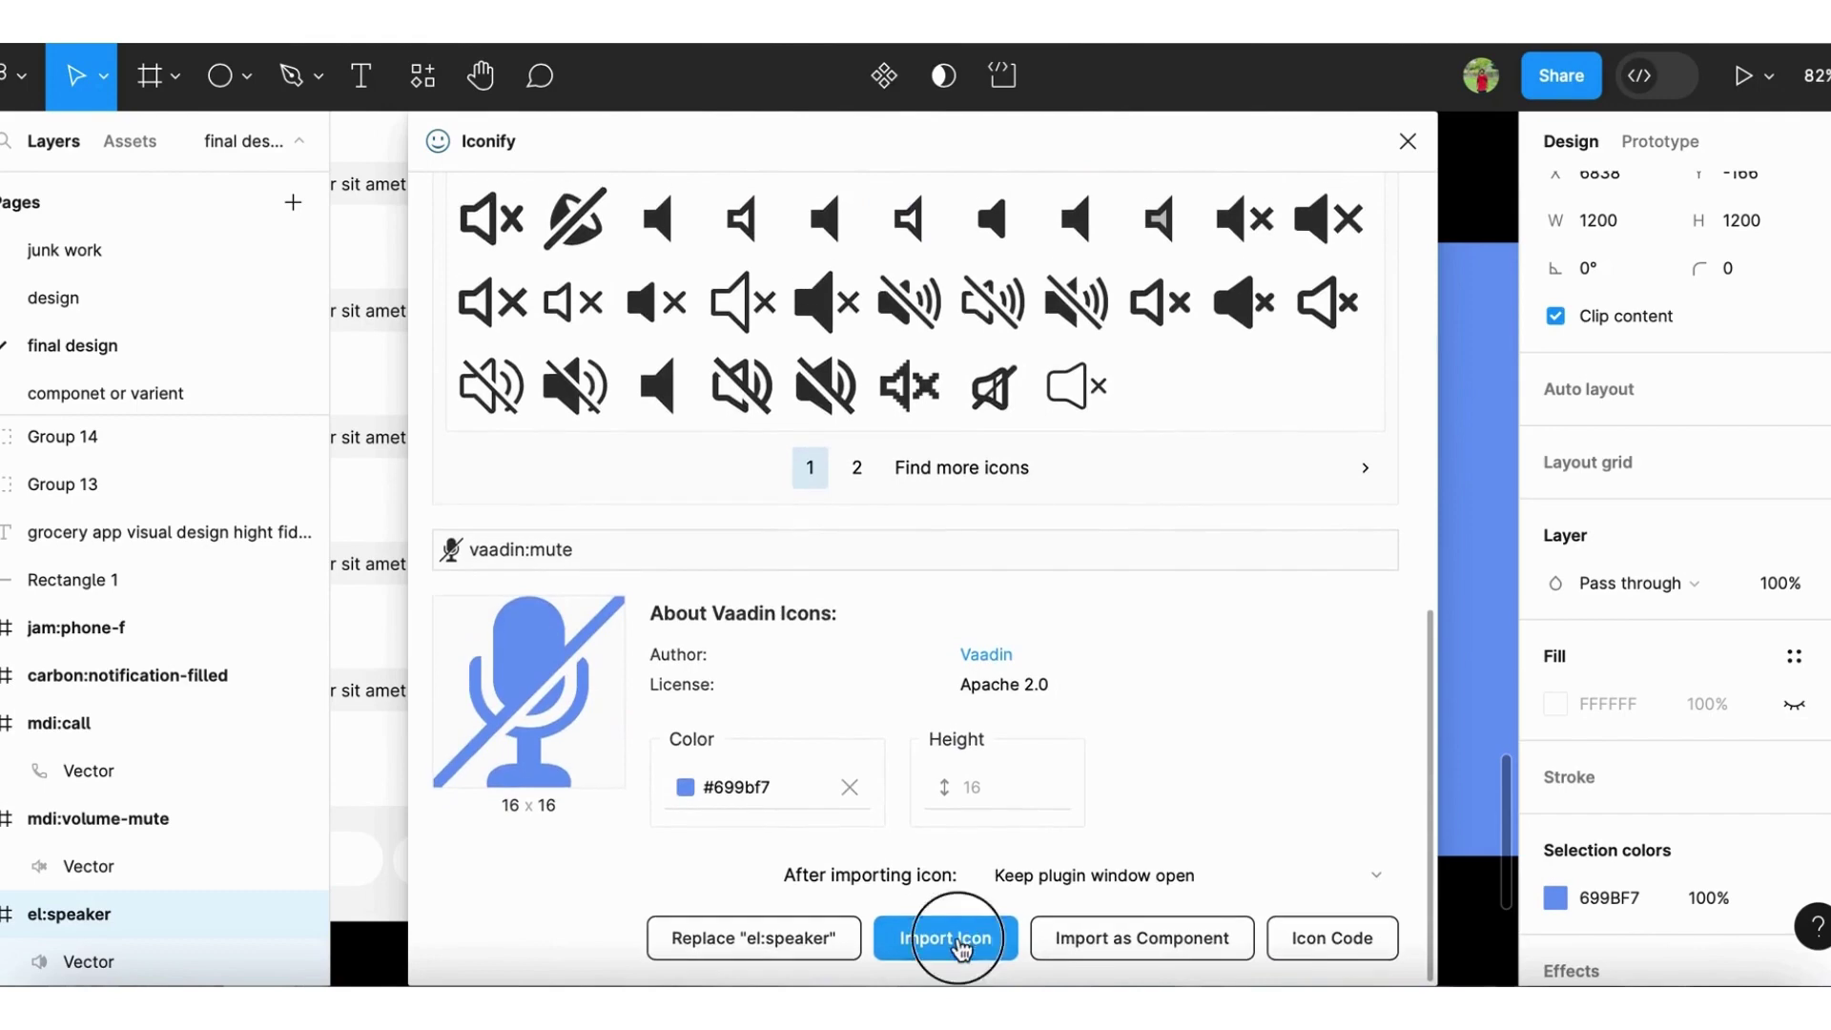
left_click(1407, 141)
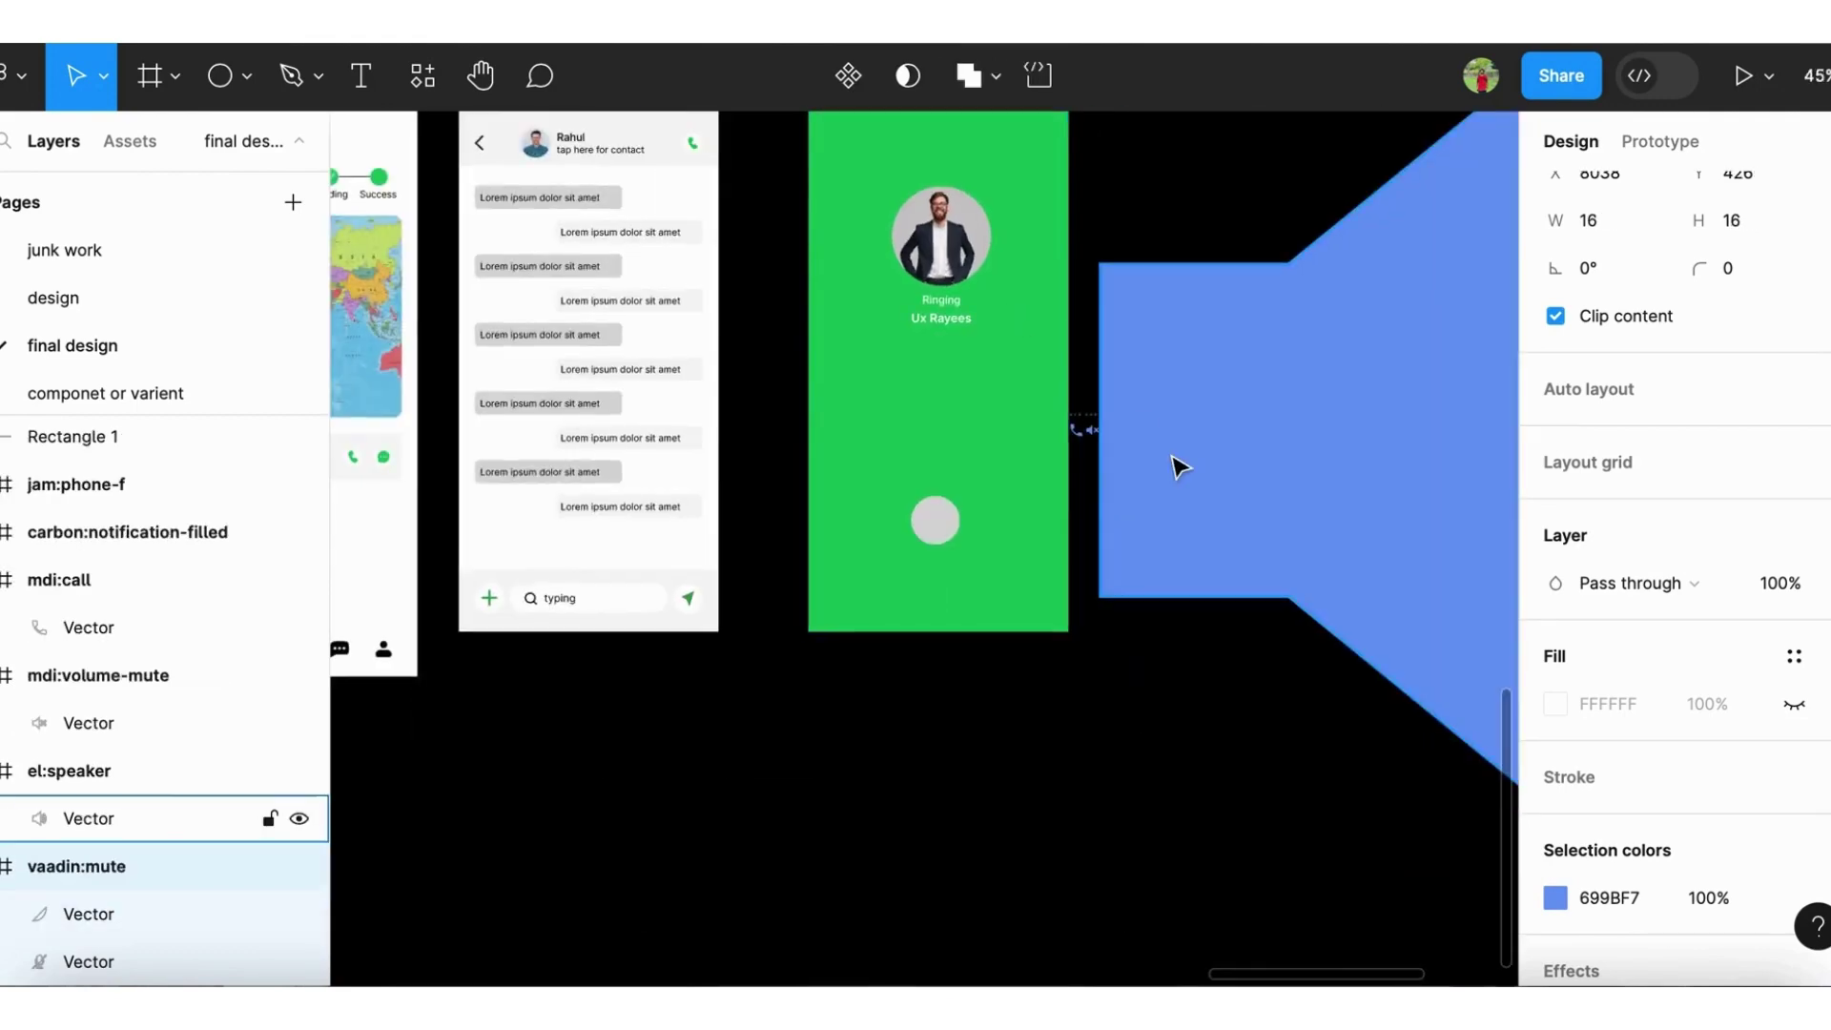
Shrink the huge speaker icon to about 117 px and arrange the mute and phone icons beside it
scroll(1173, 462, "down", 3)
left_click(1211, 398)
scroll(1215, 410, "down", 3)
scroll(1219, 415, "right", 3)
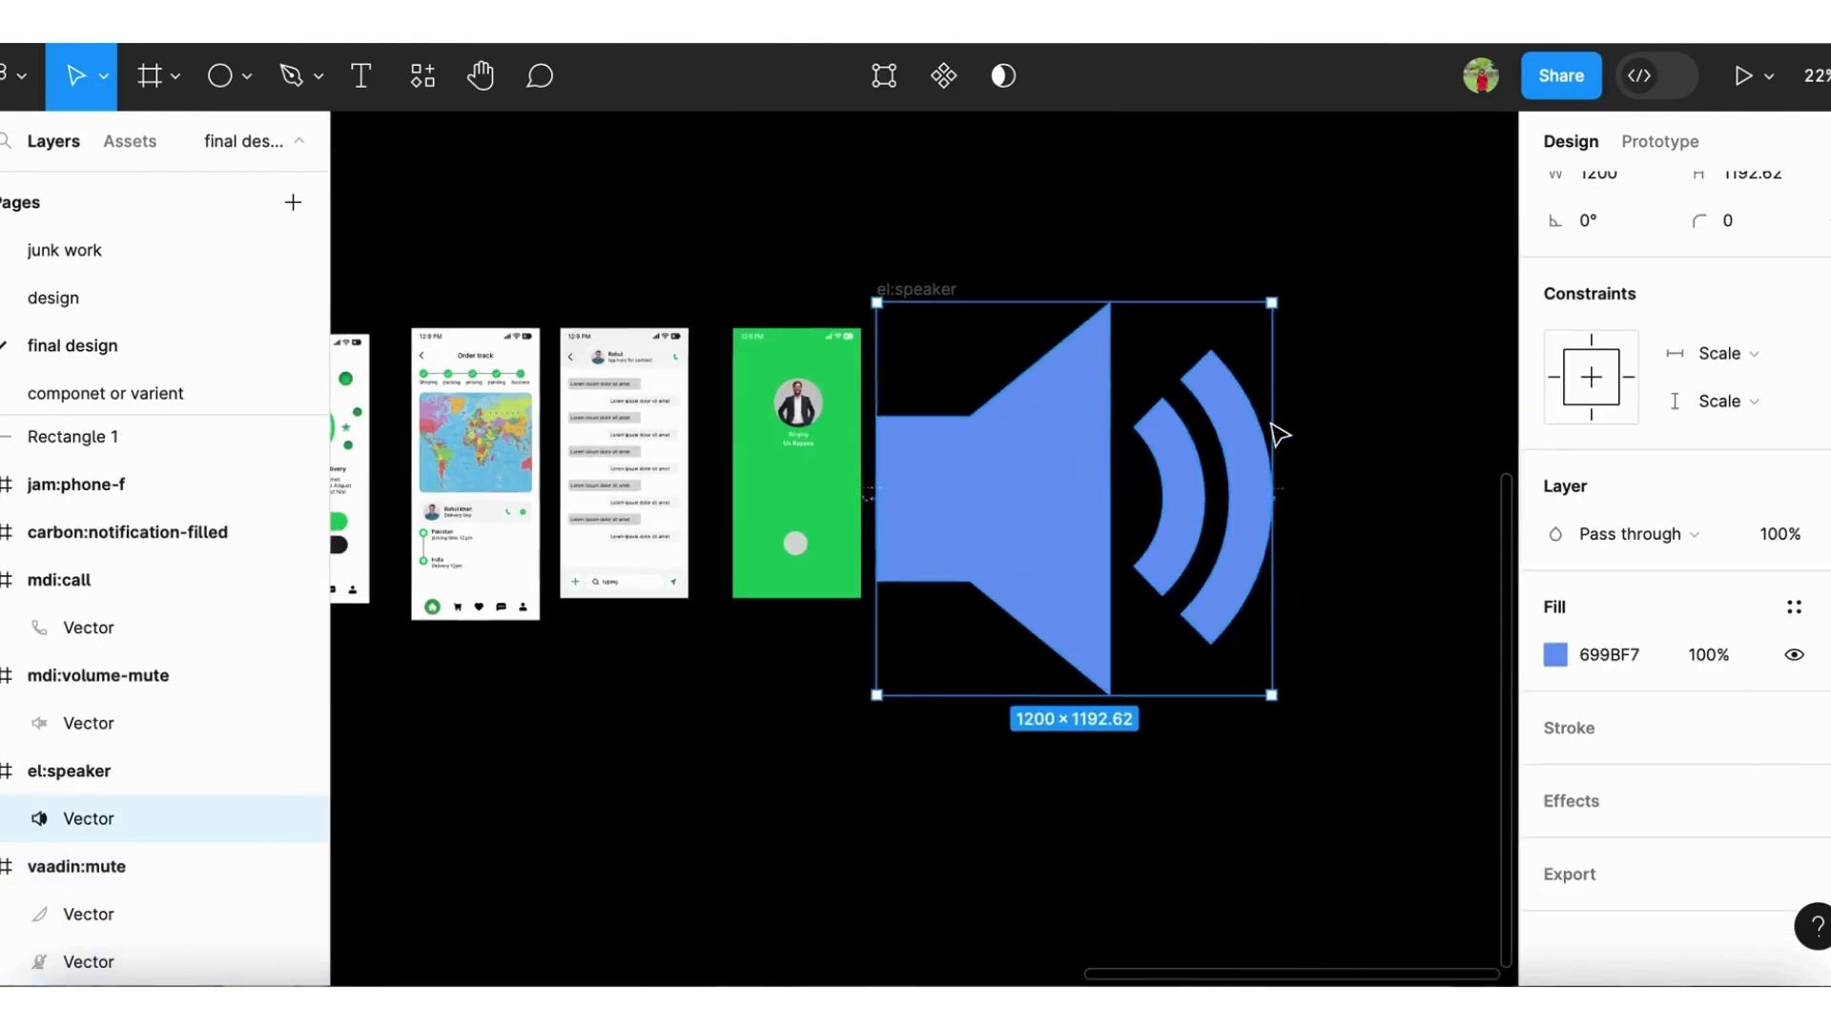
mouse_move(1273, 426)
left_mouse_down()
mouse_move(902, 413)
mouse_move(1113, 582)
left_mouse_up()
scroll(882, 534, "up", 5)
scroll(933, 477, "up", 2)
left_click_drag(878, 399, 1192, 349)
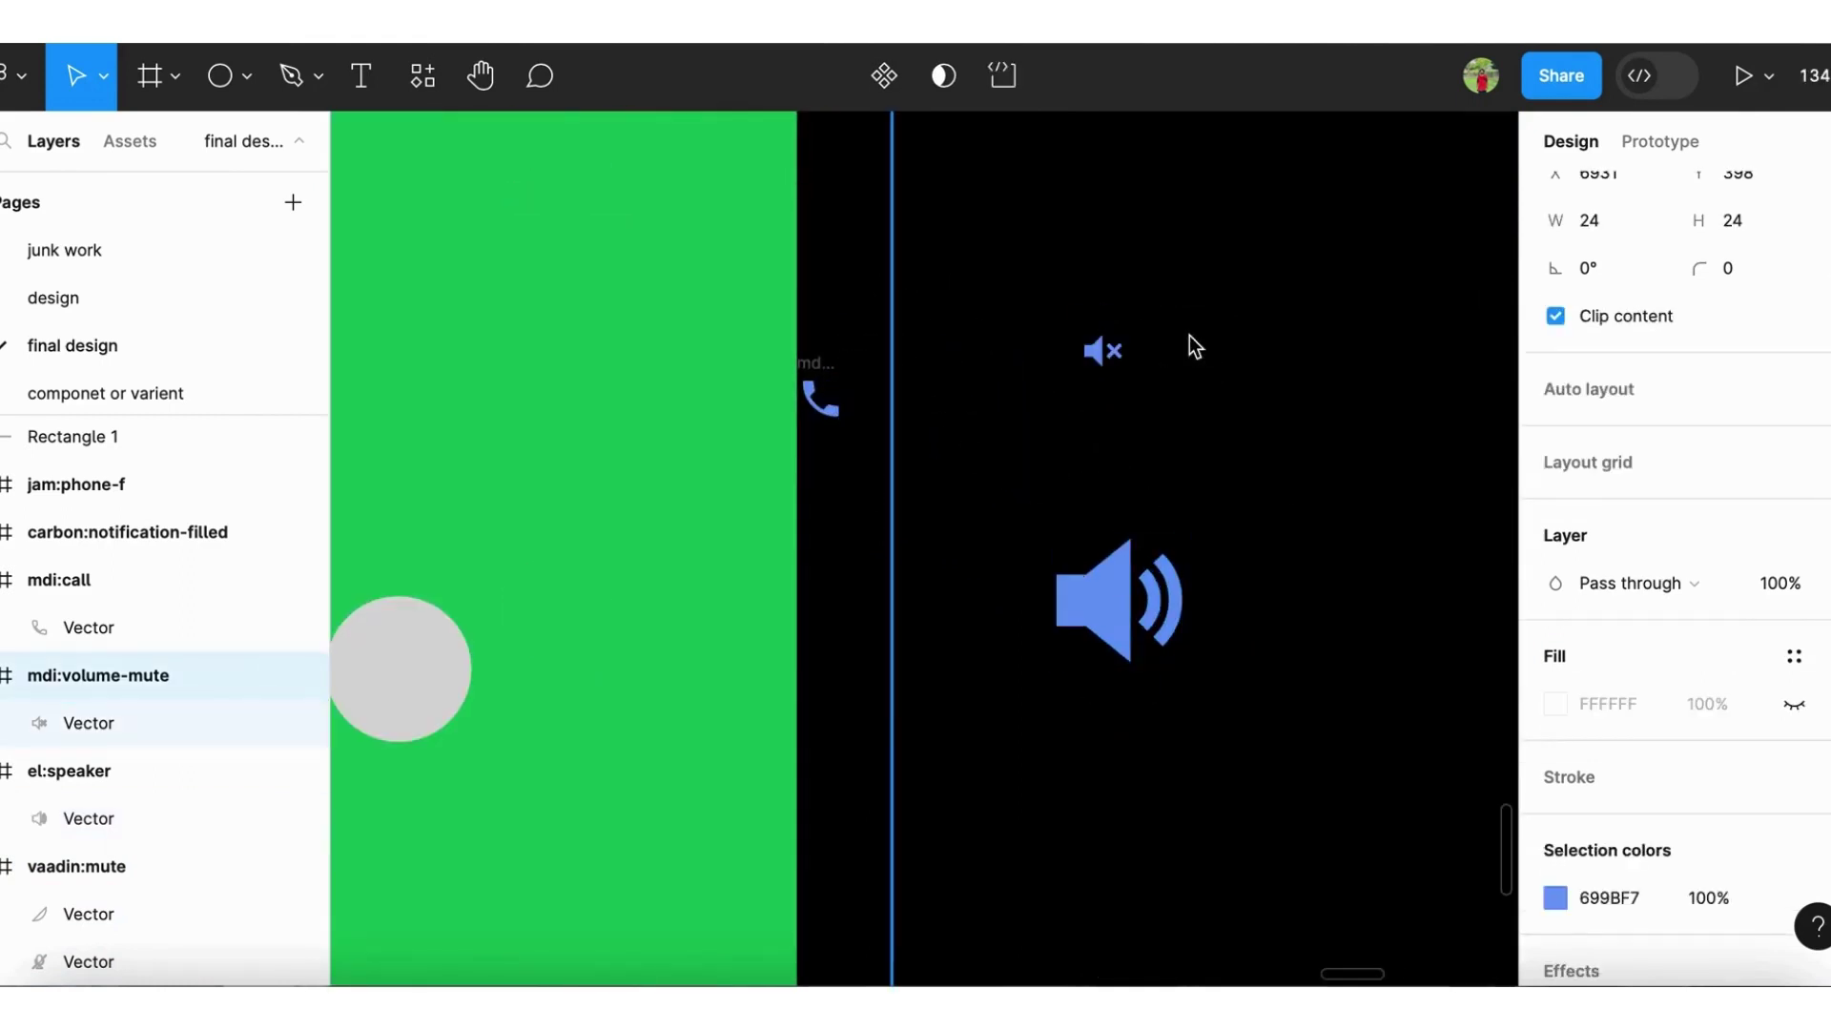
left_click_drag(827, 382, 1245, 491)
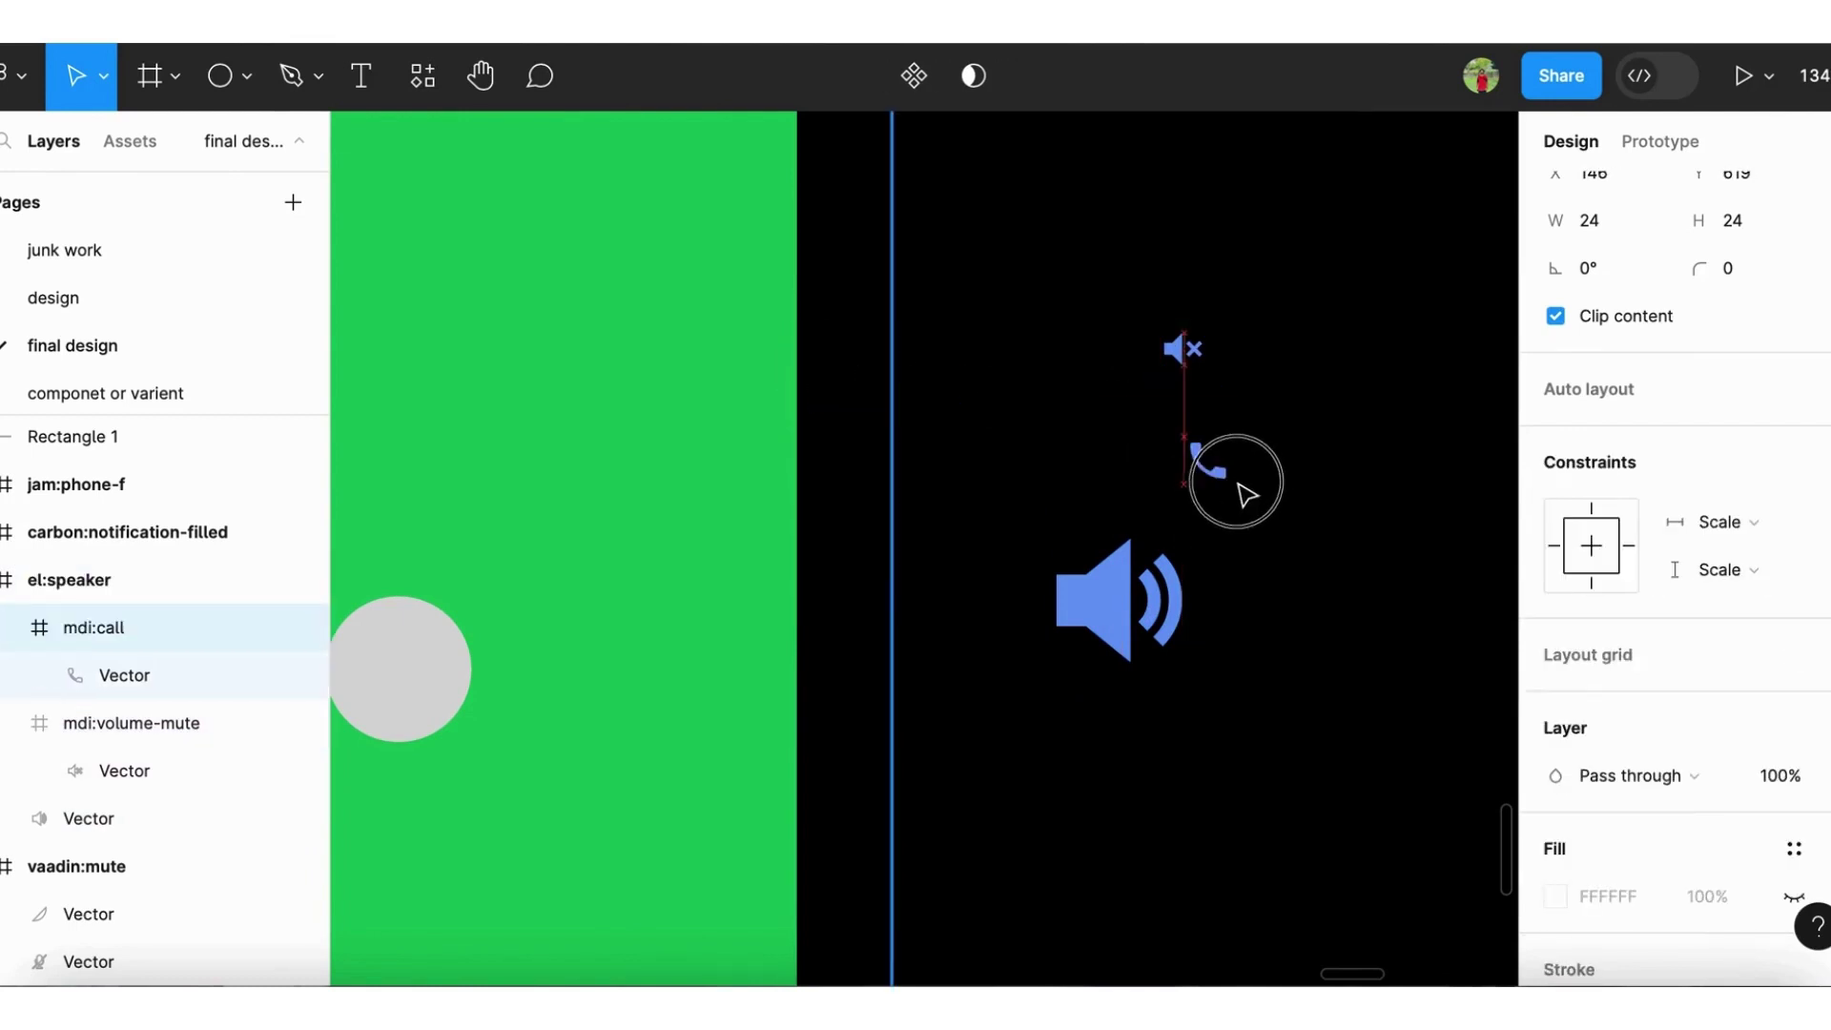
Shrink the speaker icon to 18×18 and fit the grey circle behind it
left_click(1121, 603)
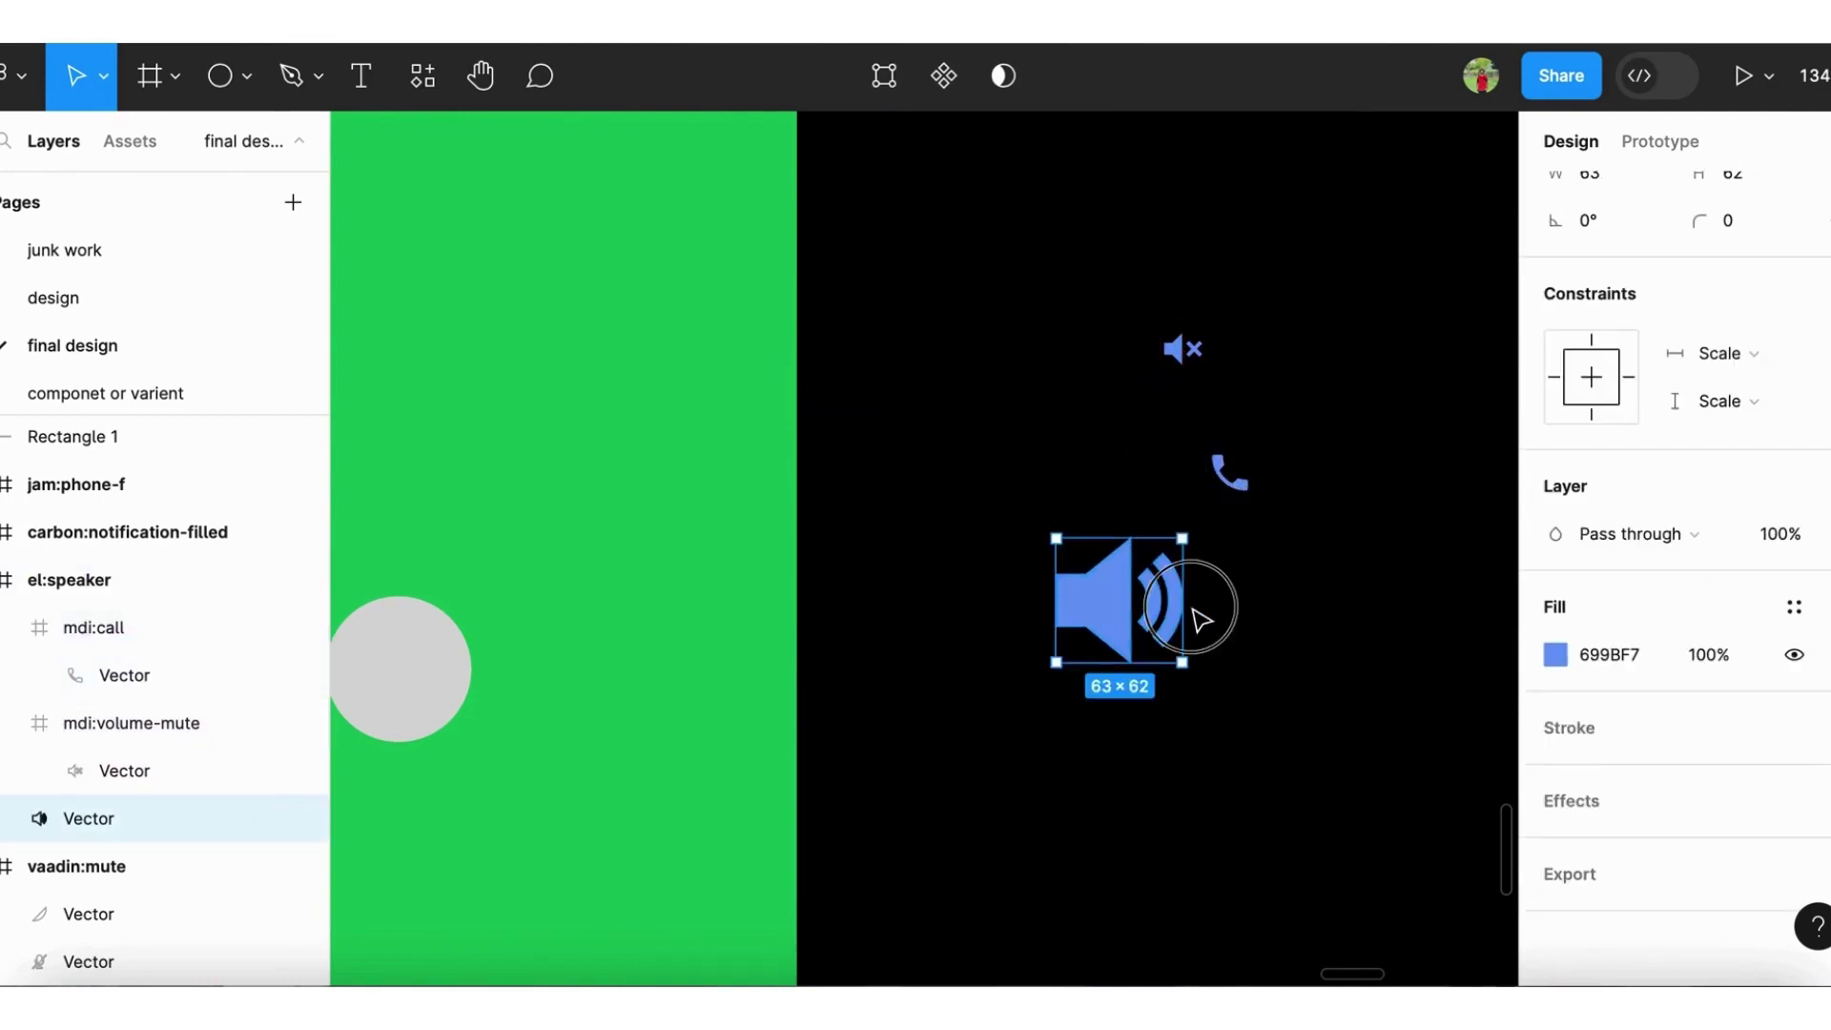
left_click_drag(1200, 619, 679, 658)
scroll(1090, 615, "down", 3)
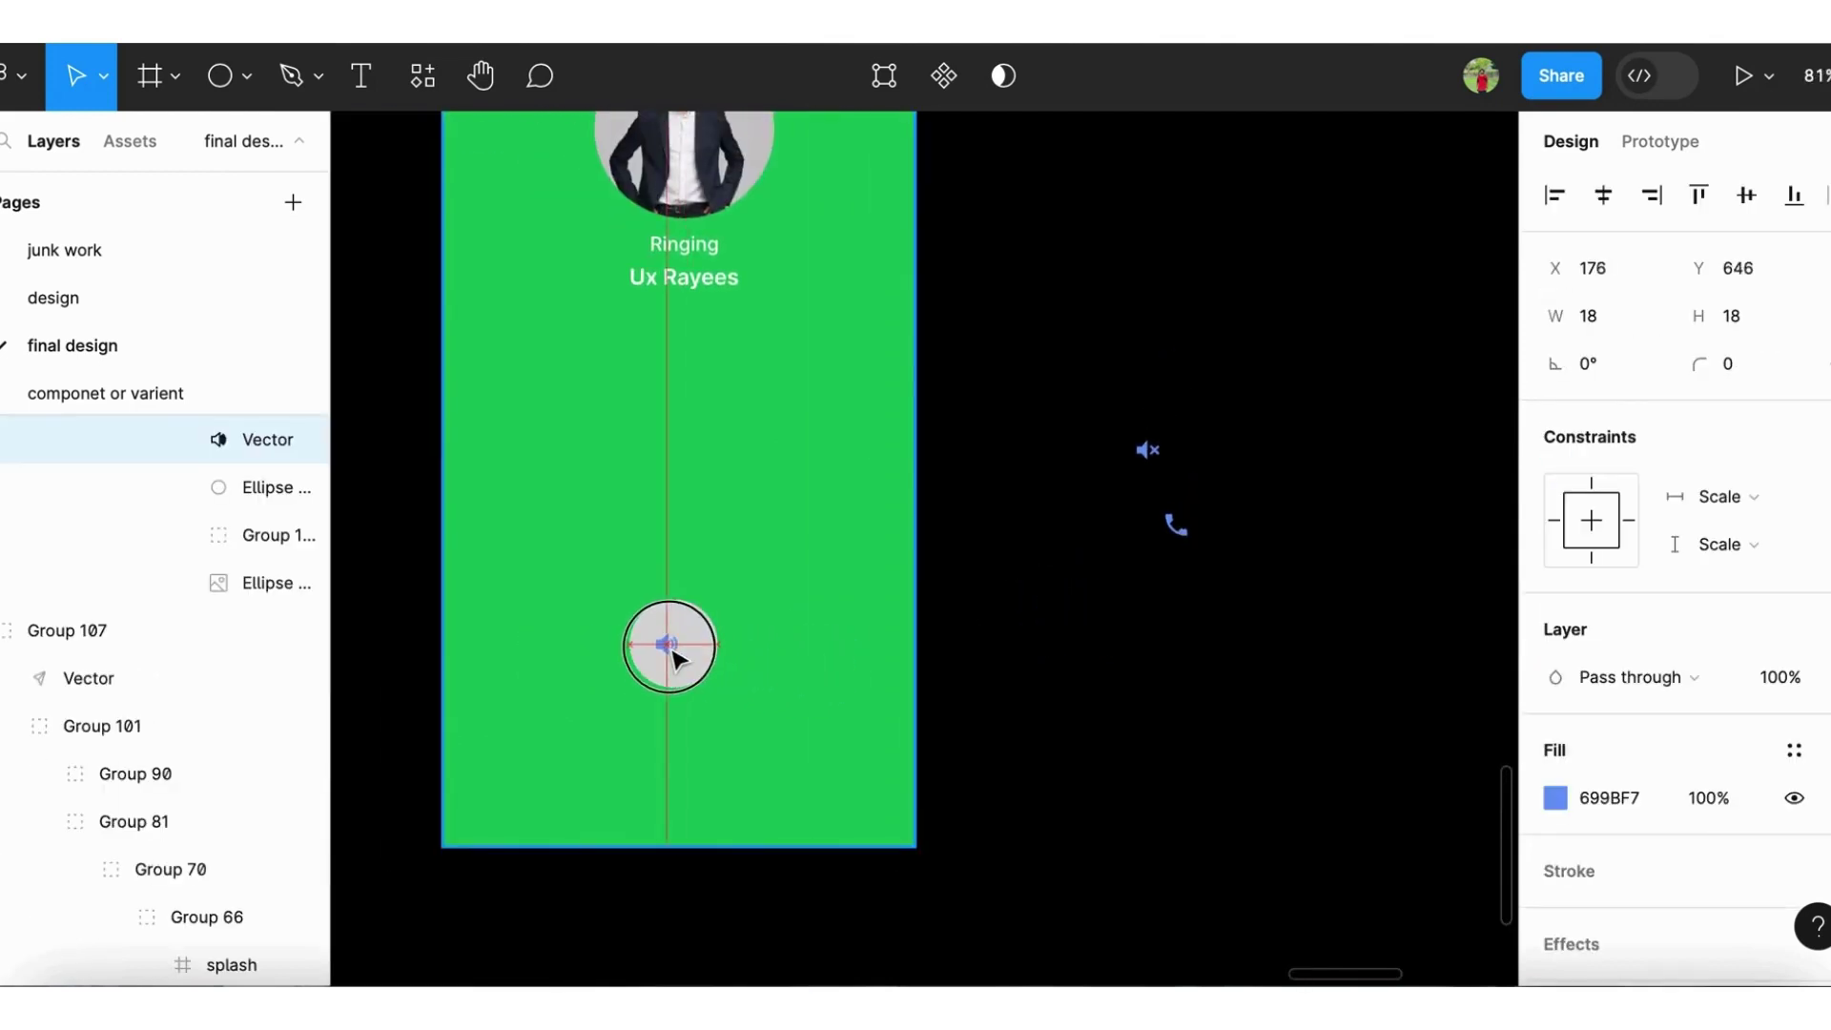
scroll(679, 658, "up", 3)
left_click(720, 667, "shift")
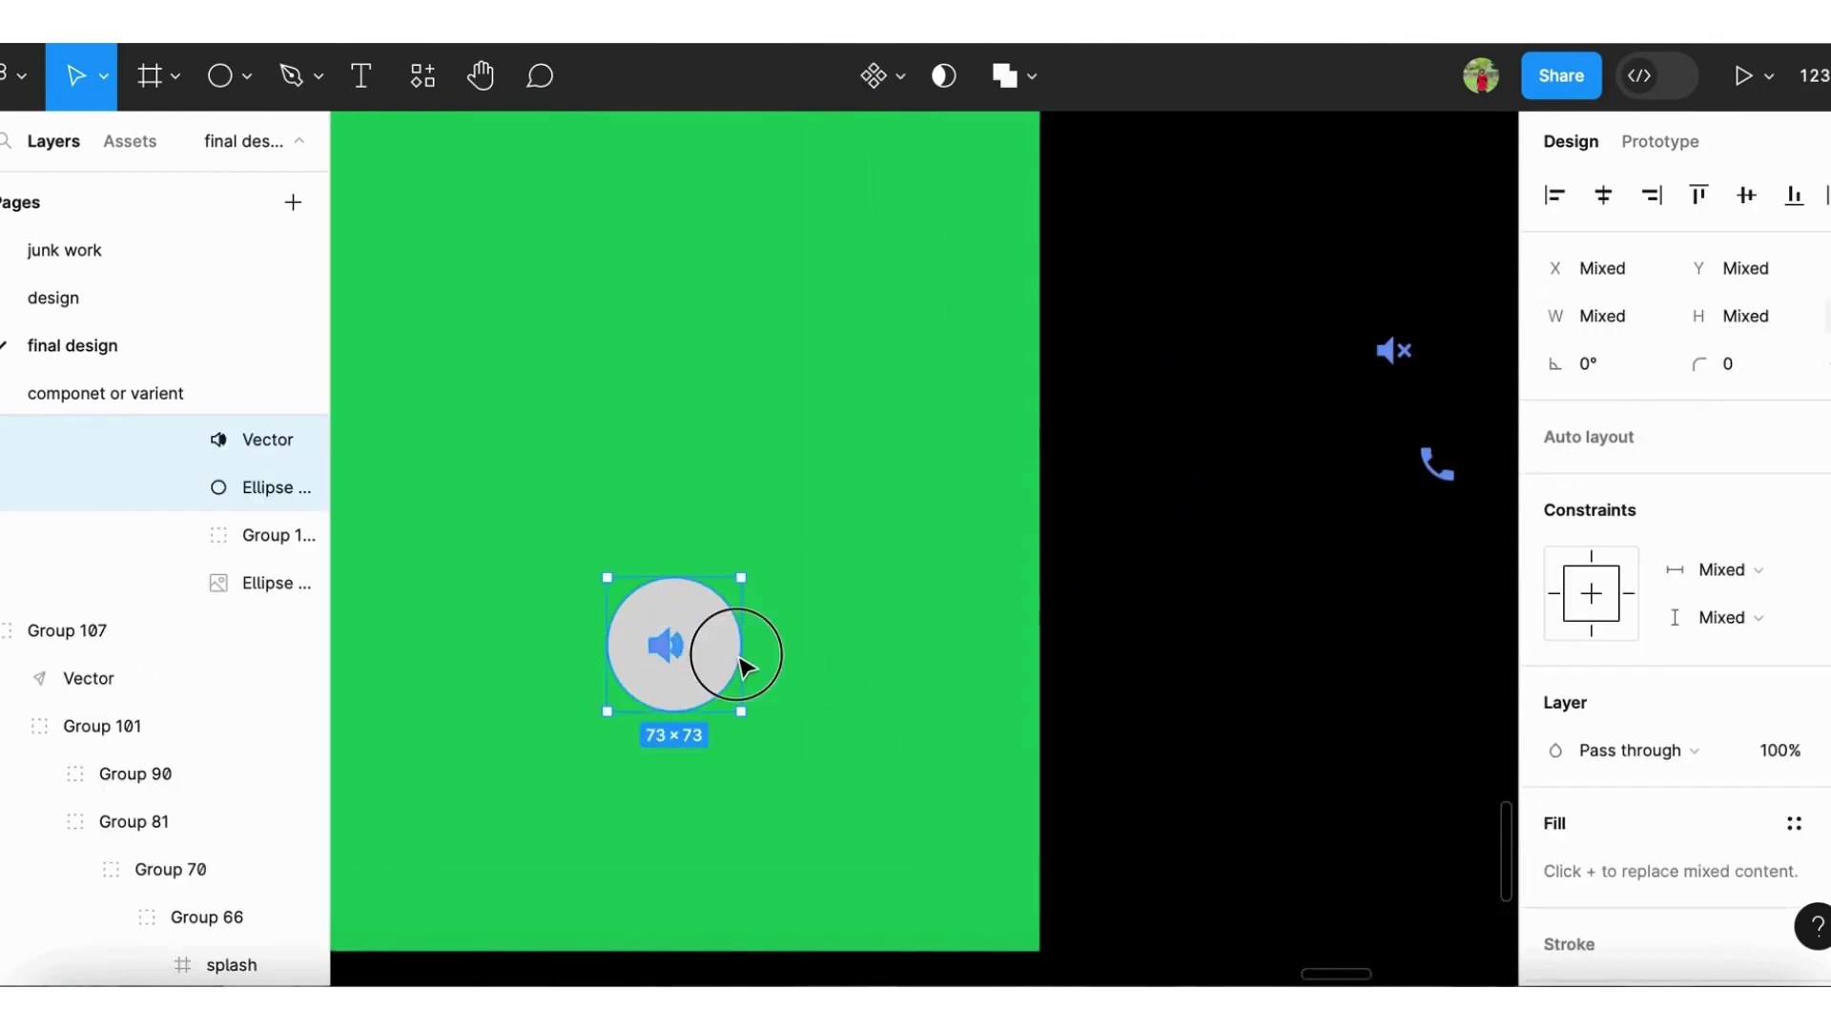
left_click_drag(726, 665, 723, 668)
left_click(736, 669)
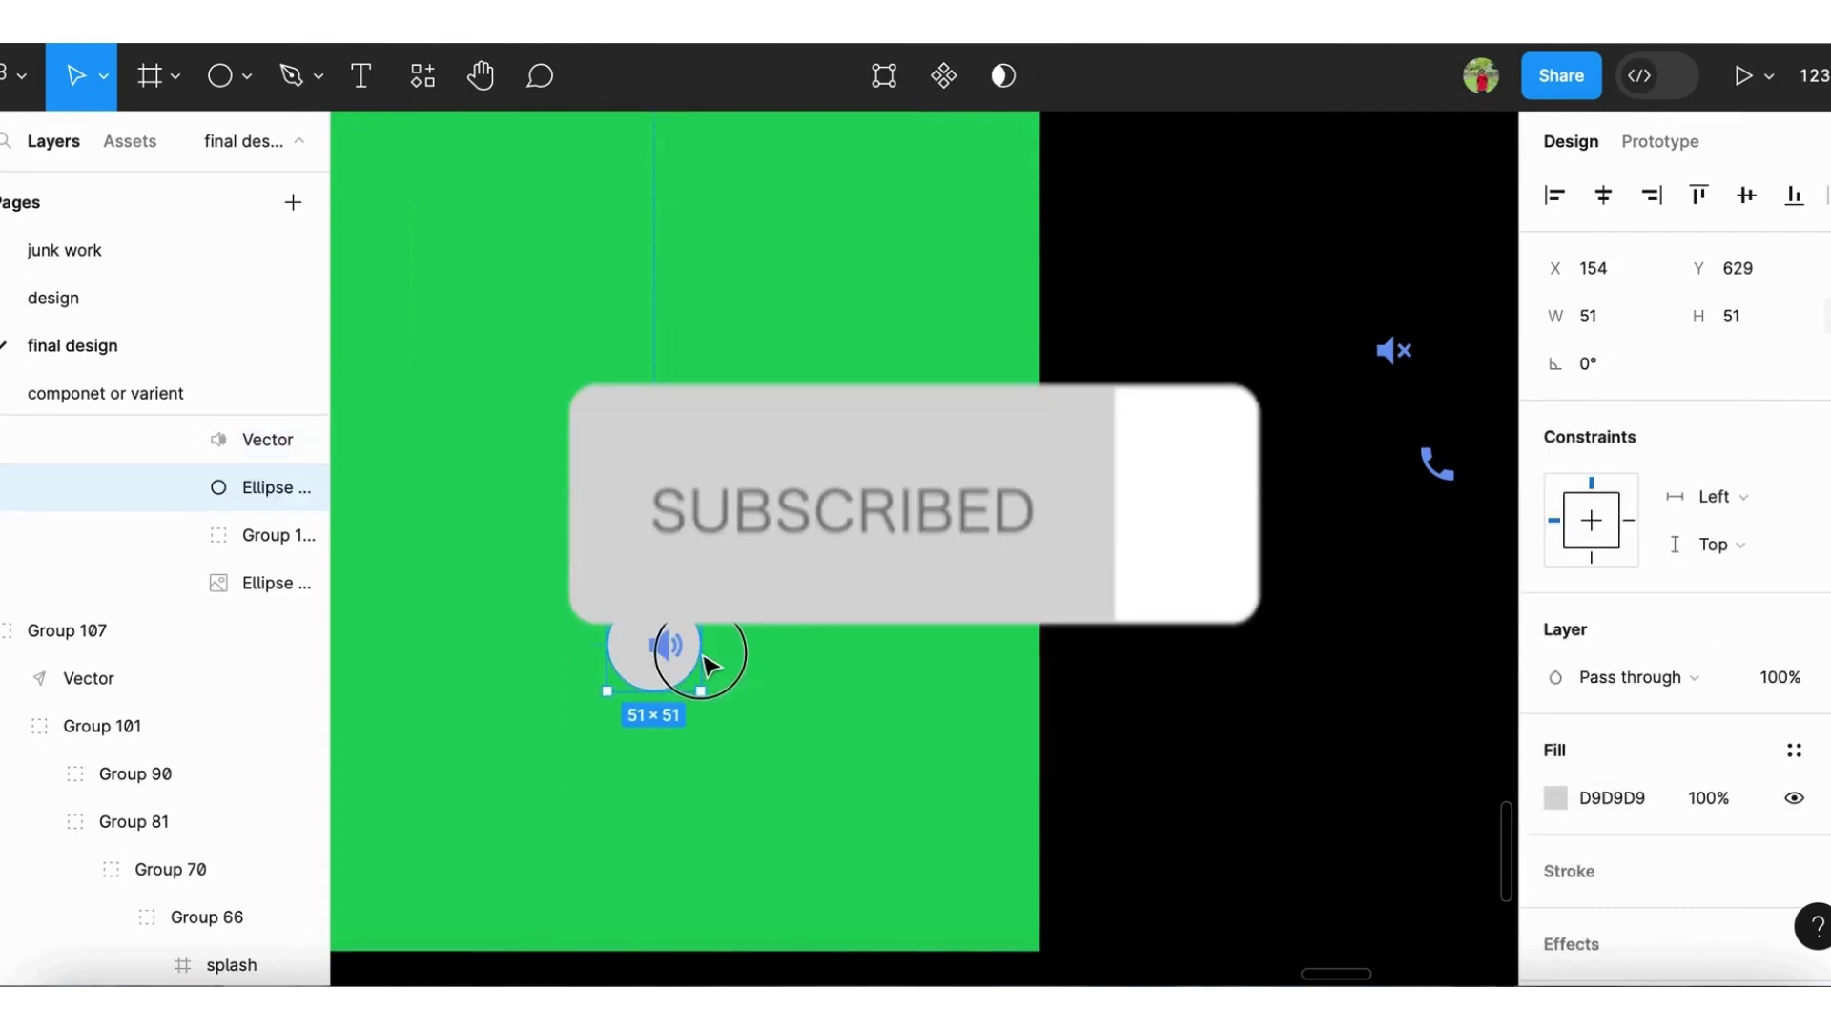
Move the grey circle and speaker icon together to the call screen's lower left
scroll(722, 667, "down", 3)
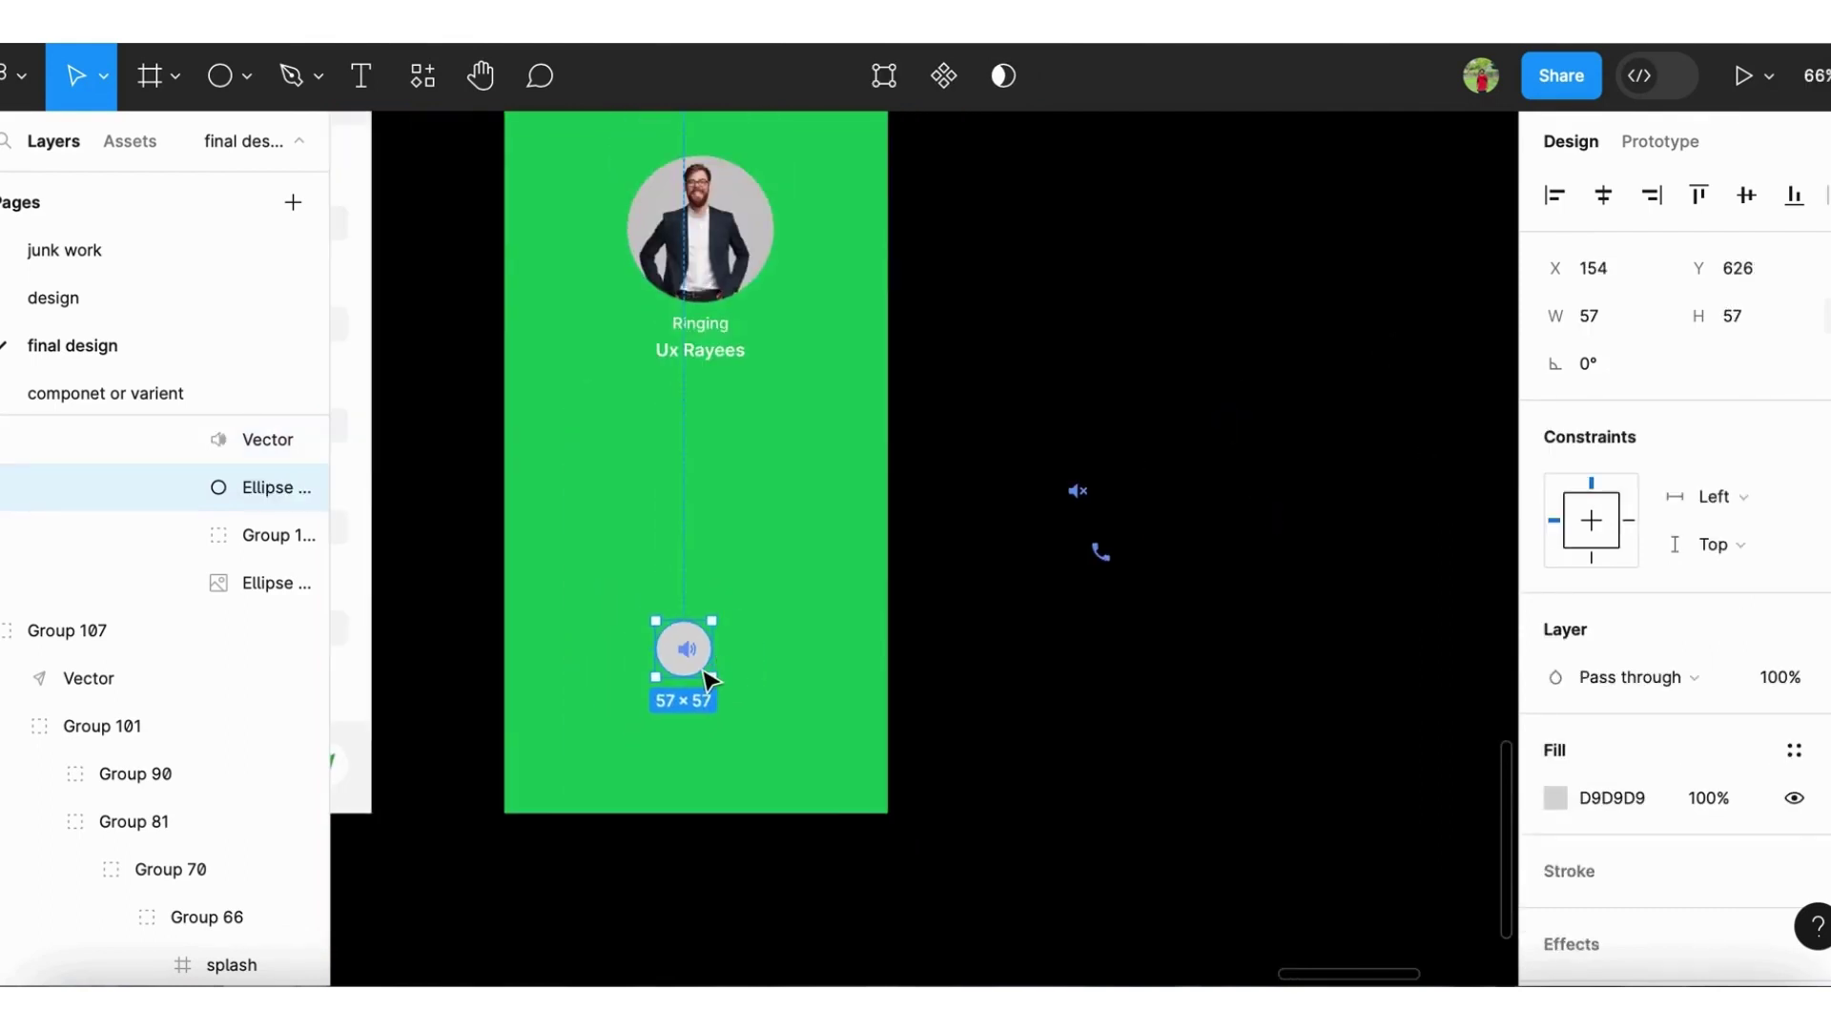
scroll(689, 652, "up", 1)
left_click(688, 652)
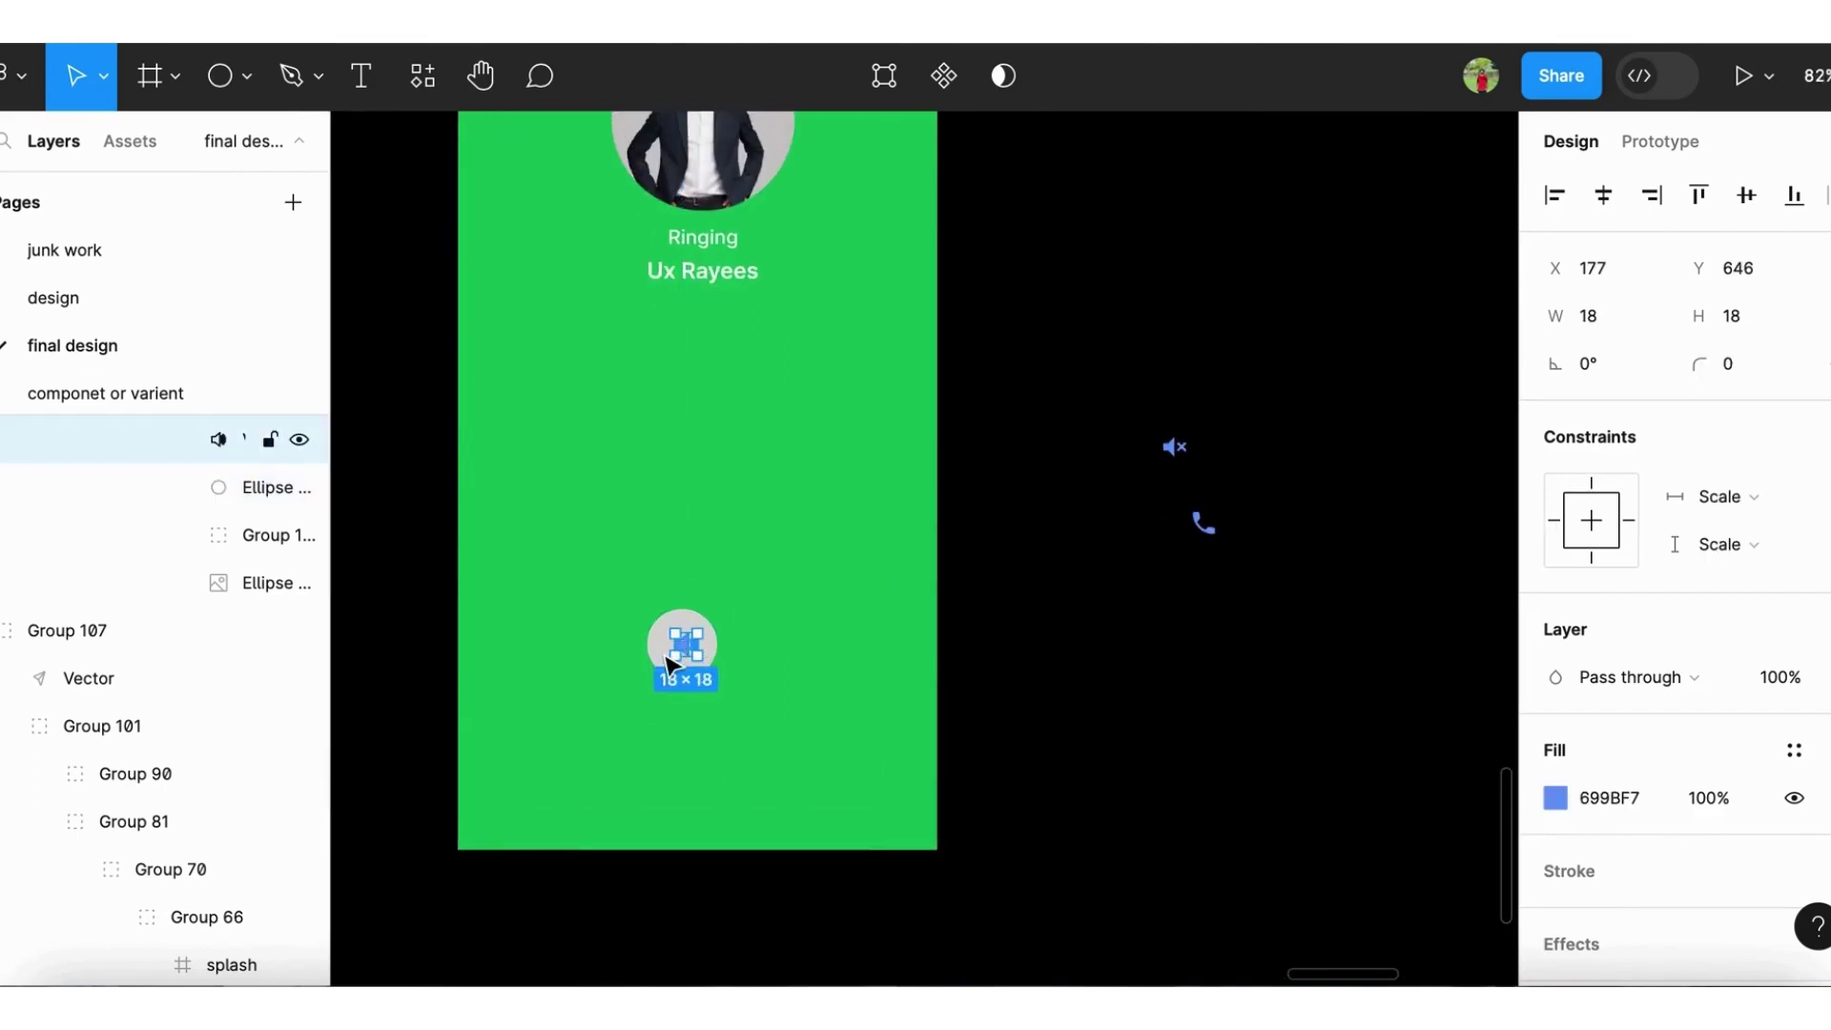
scroll(670, 665, "up", 4)
left_click(641, 637, "shift")
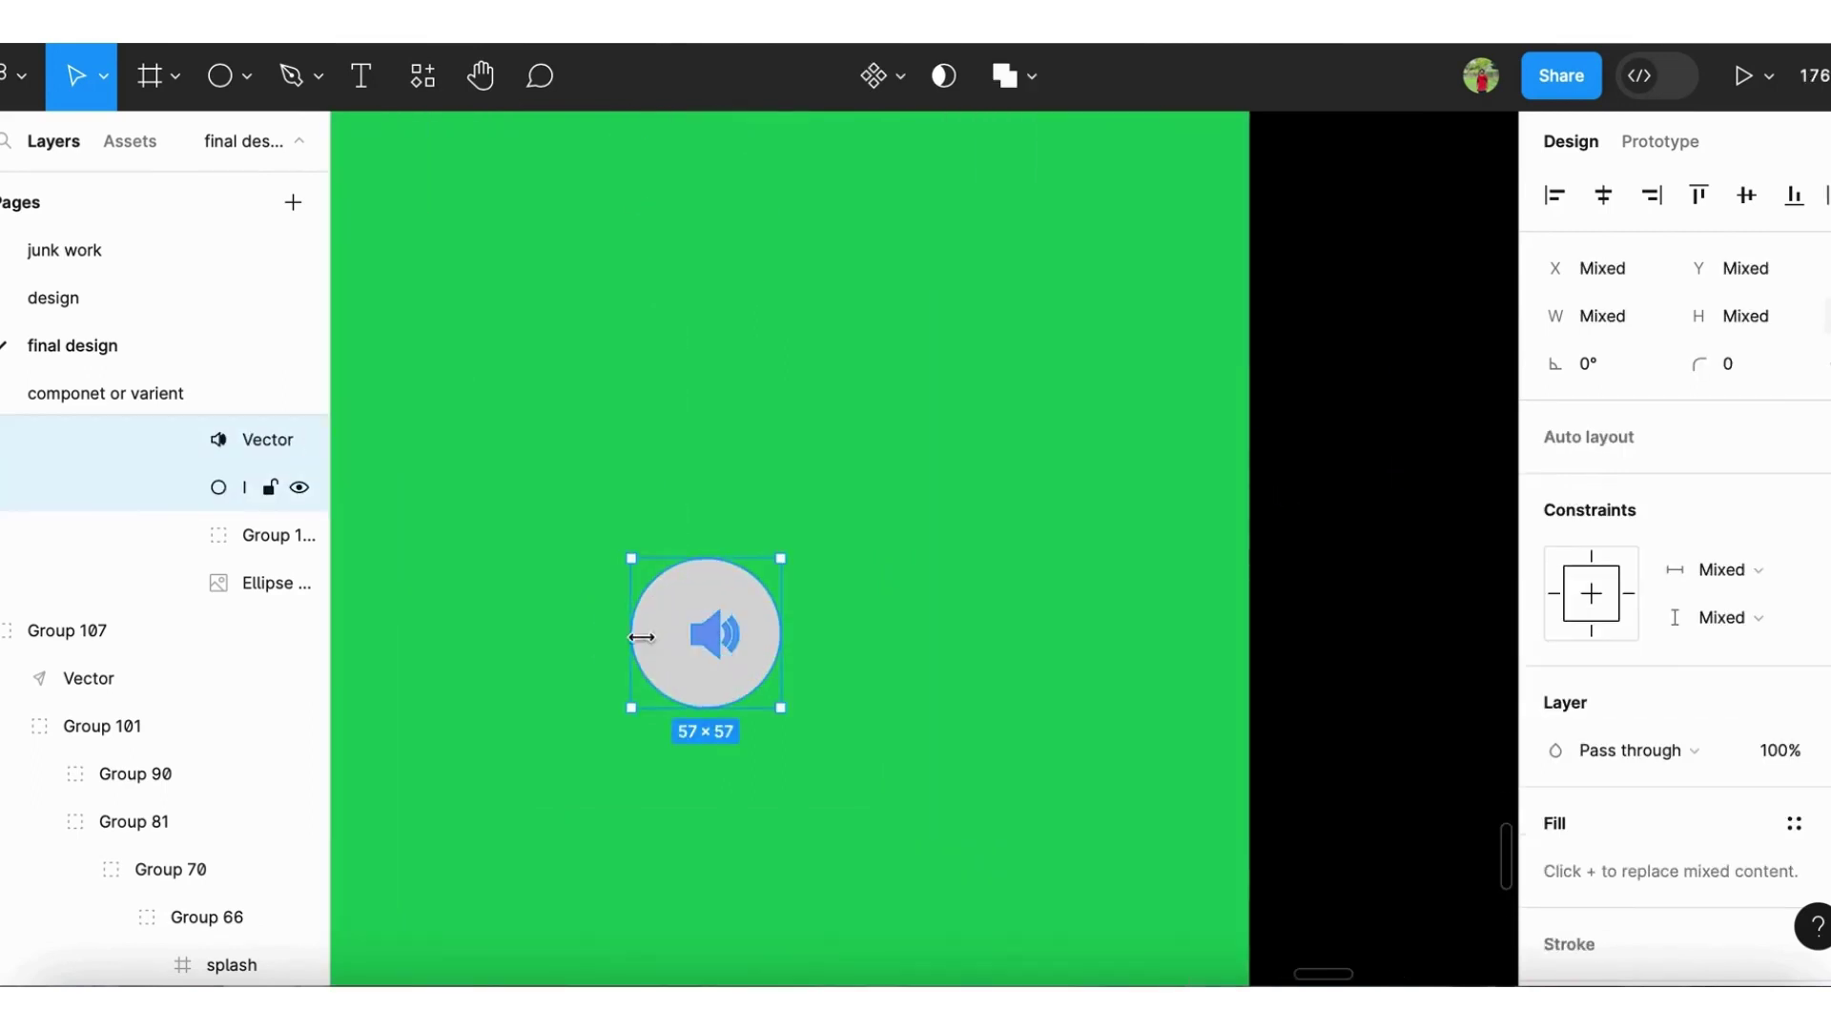
left_click_drag(698, 639, 462, 687)
scroll(462, 688, "down", 5)
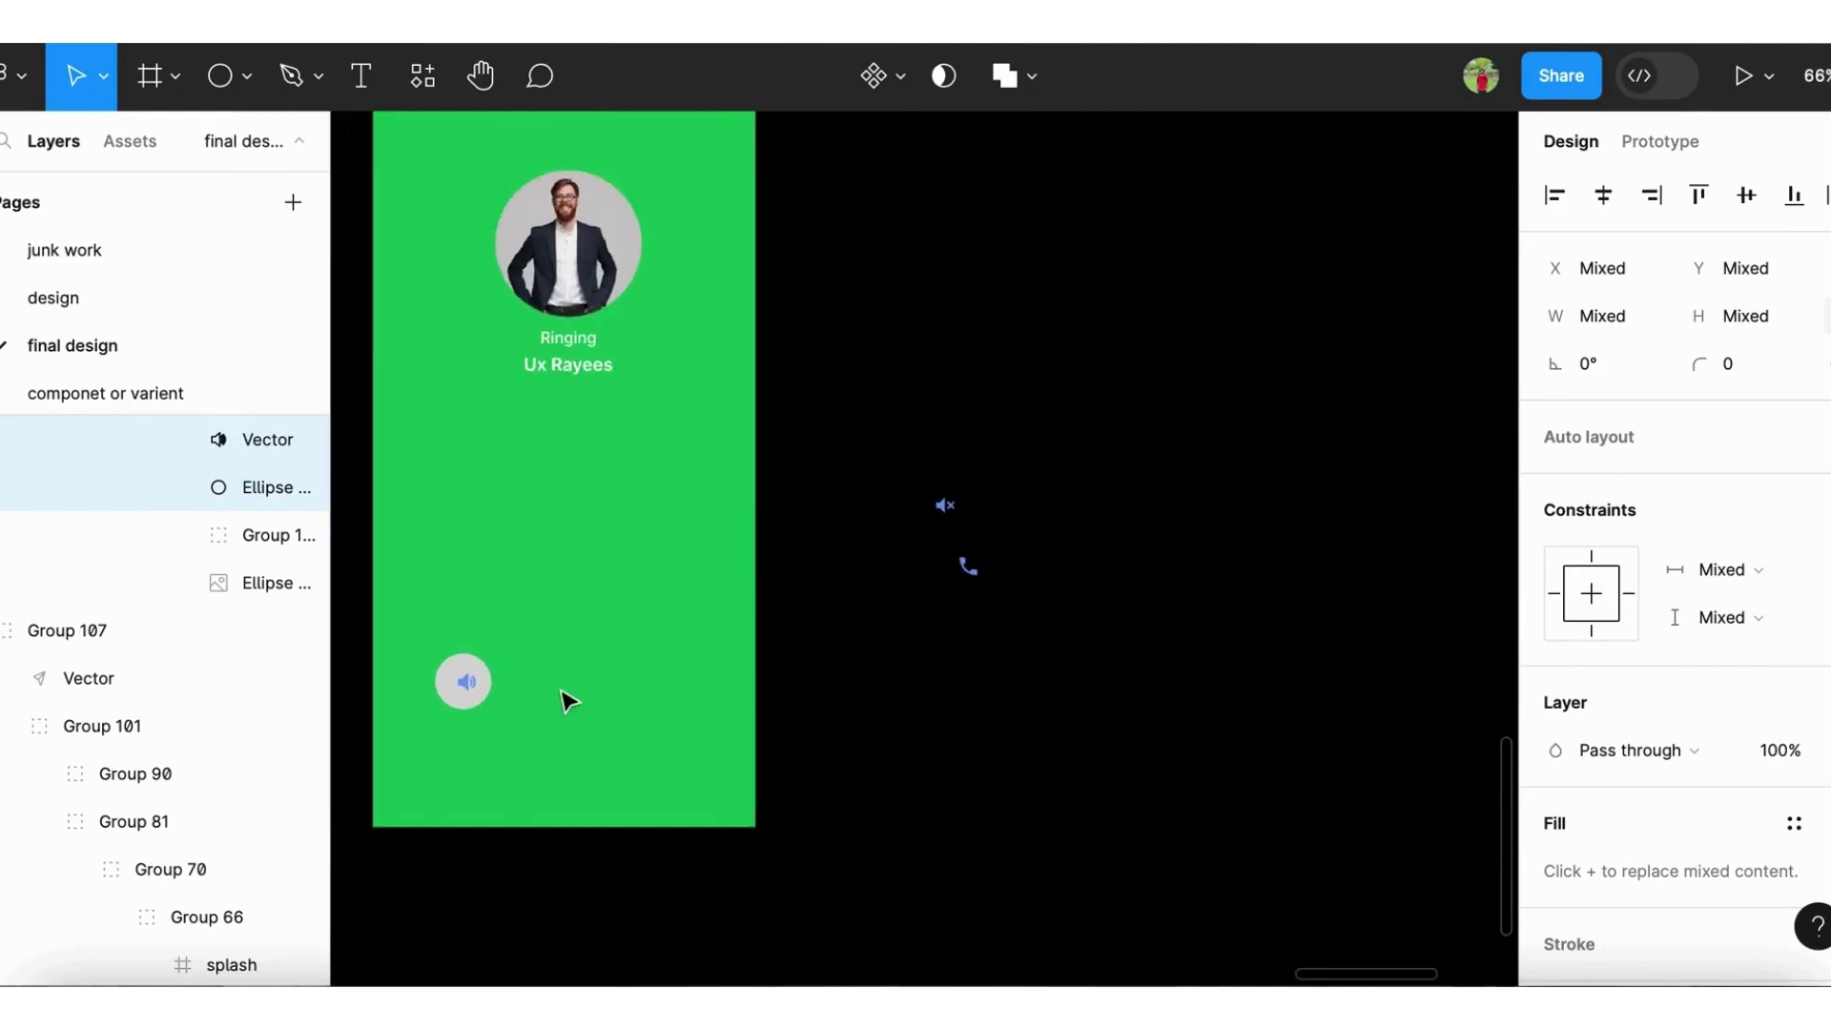
scroll(995, 597, "up", 2)
scroll(989, 597, "down", 2)
scroll(989, 597, "left", 1)
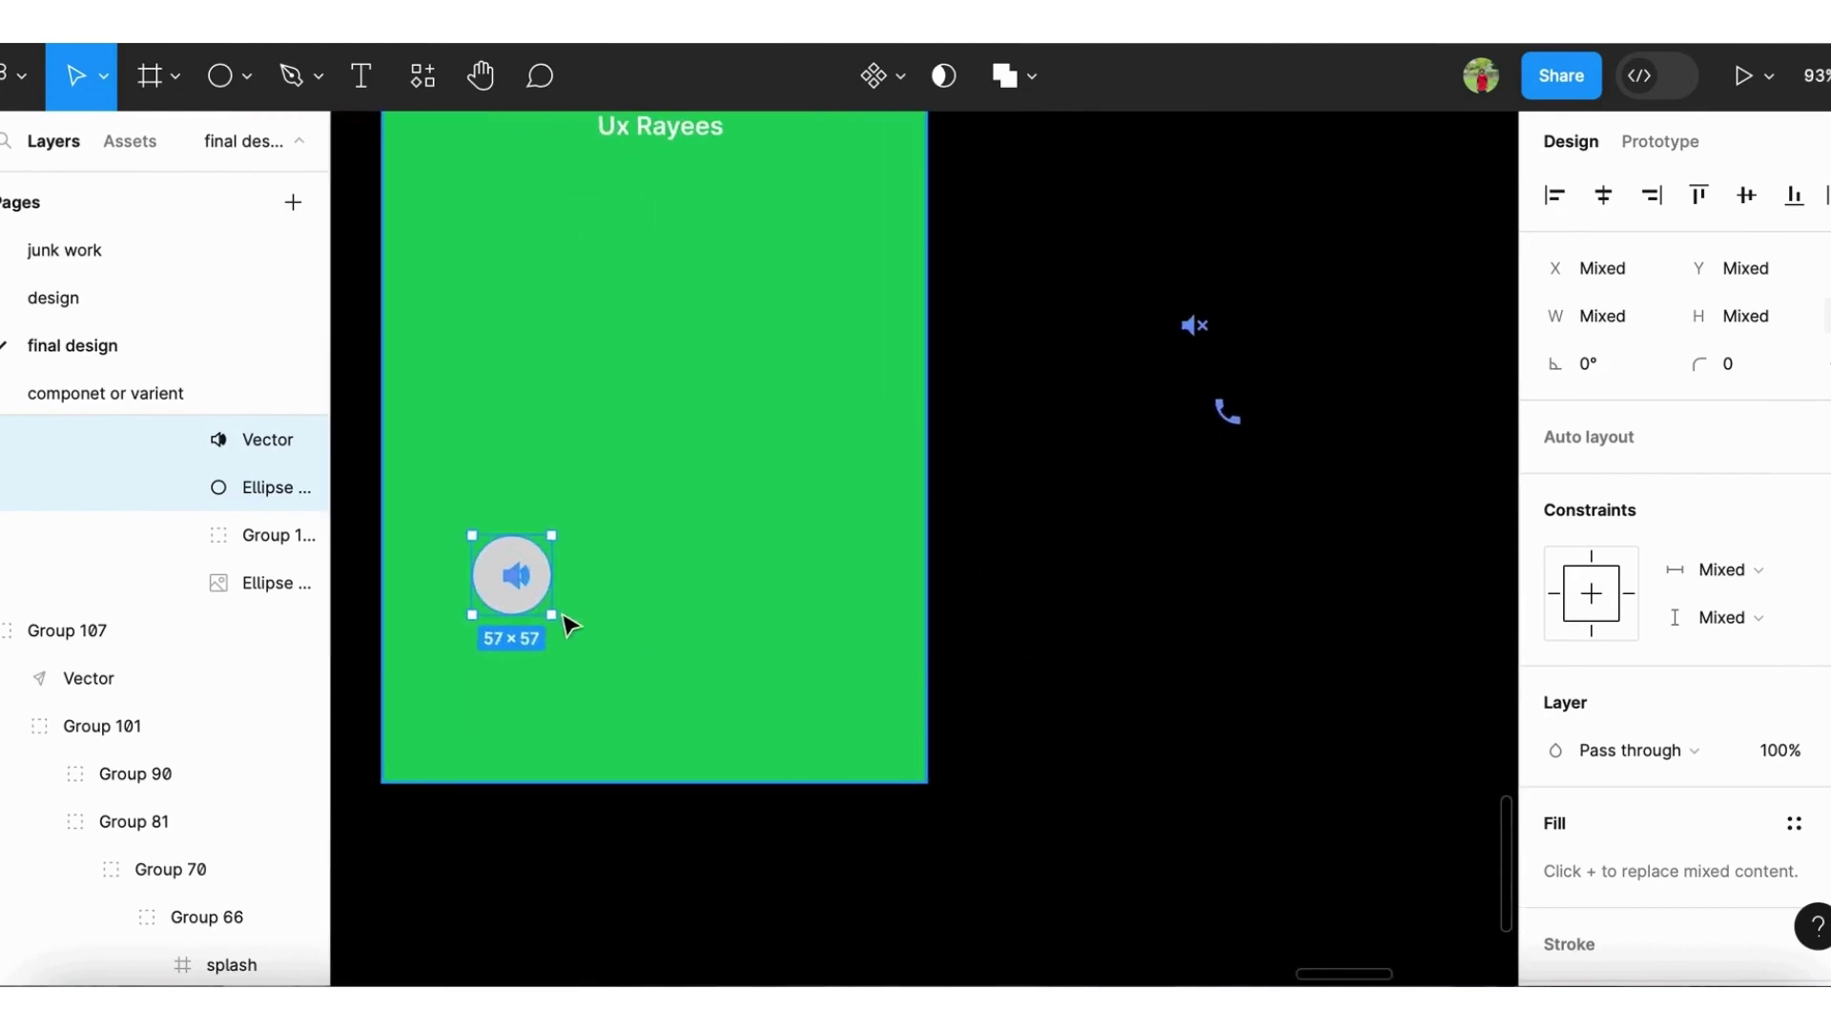
Duplicate the grey circle to the right of the speaker button and drop the phone icon onto it
left_click(515, 607)
left_click_drag(515, 607, 602, 603)
mouse_move(1227, 416)
left_mouse_down()
mouse_move(615, 579)
mouse_move(622, 634)
left_mouse_up()
scroll(622, 572, "up", 5, "ctrl")
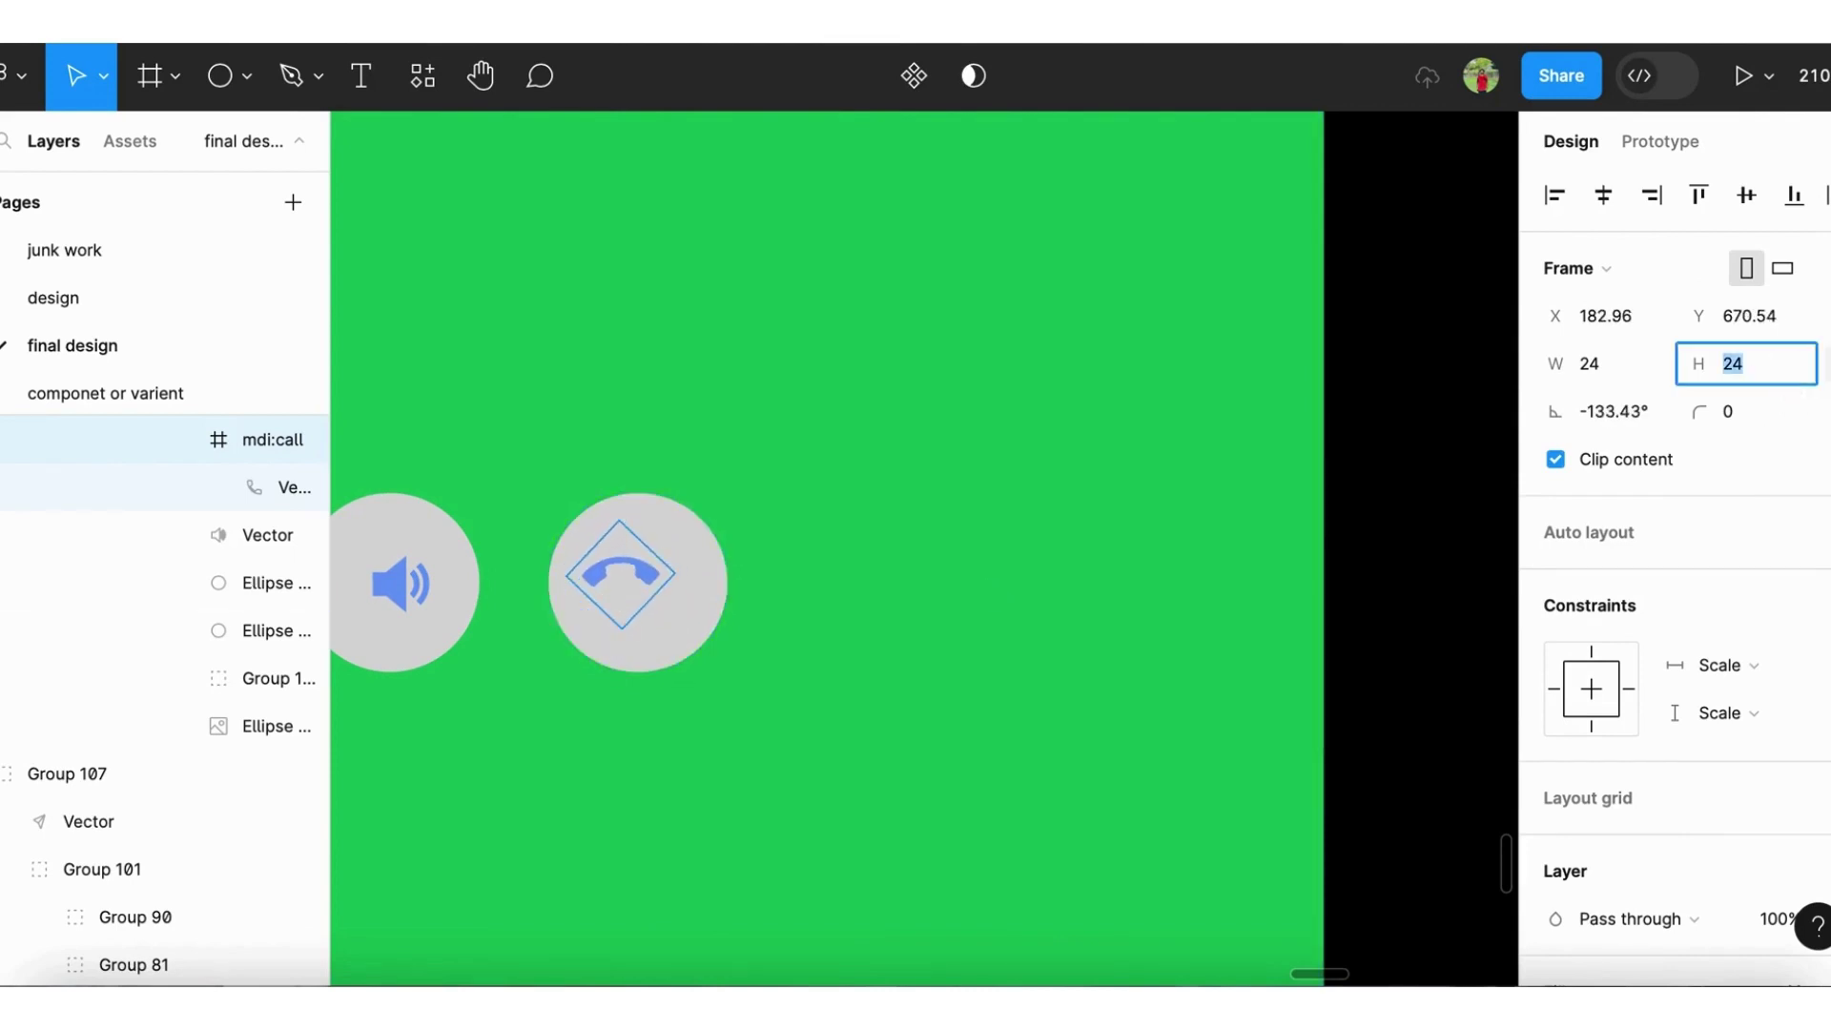
left_click(1071, 638)
scroll(1097, 639, "down", 3, "ctrl")
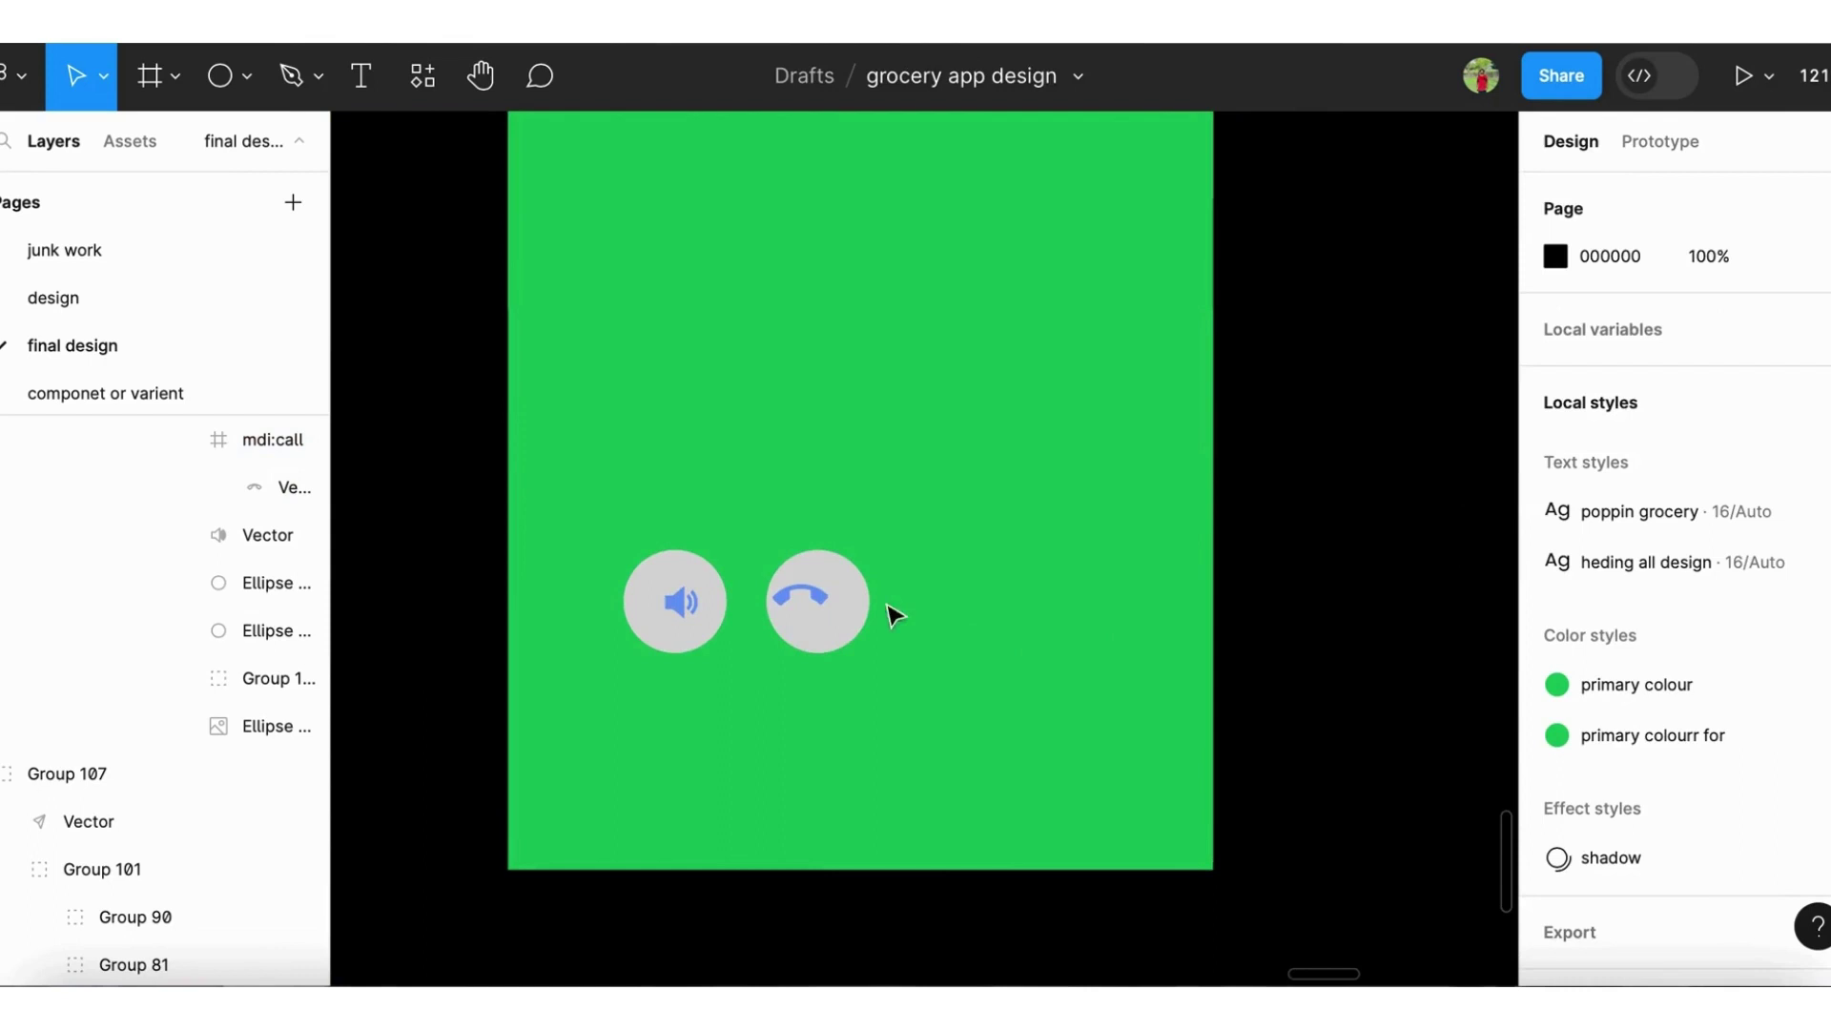
scroll(804, 592, "up", 3, "ctrl")
Set the phone icon's height to 30 and cut-paste it into the new circle
left_click(810, 601)
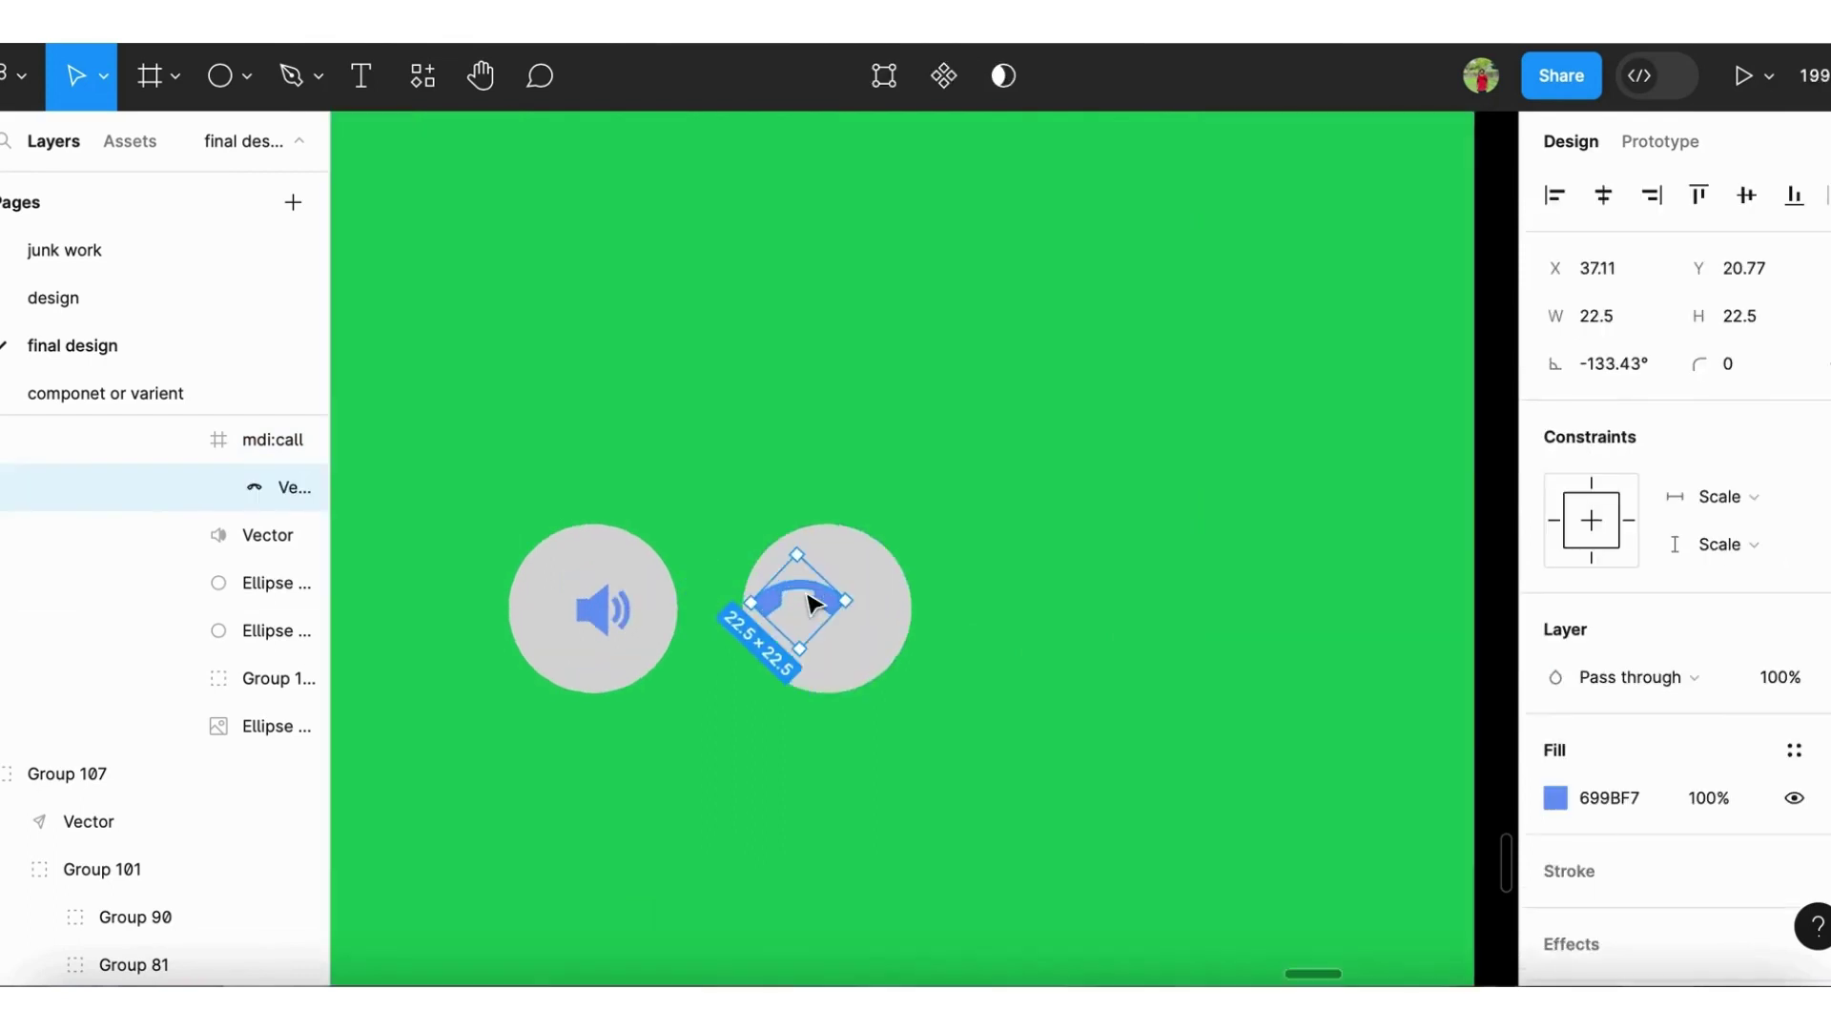
left_click(1736, 315)
type("30")
scroll(1182, 477, "down", 3, "ctrl")
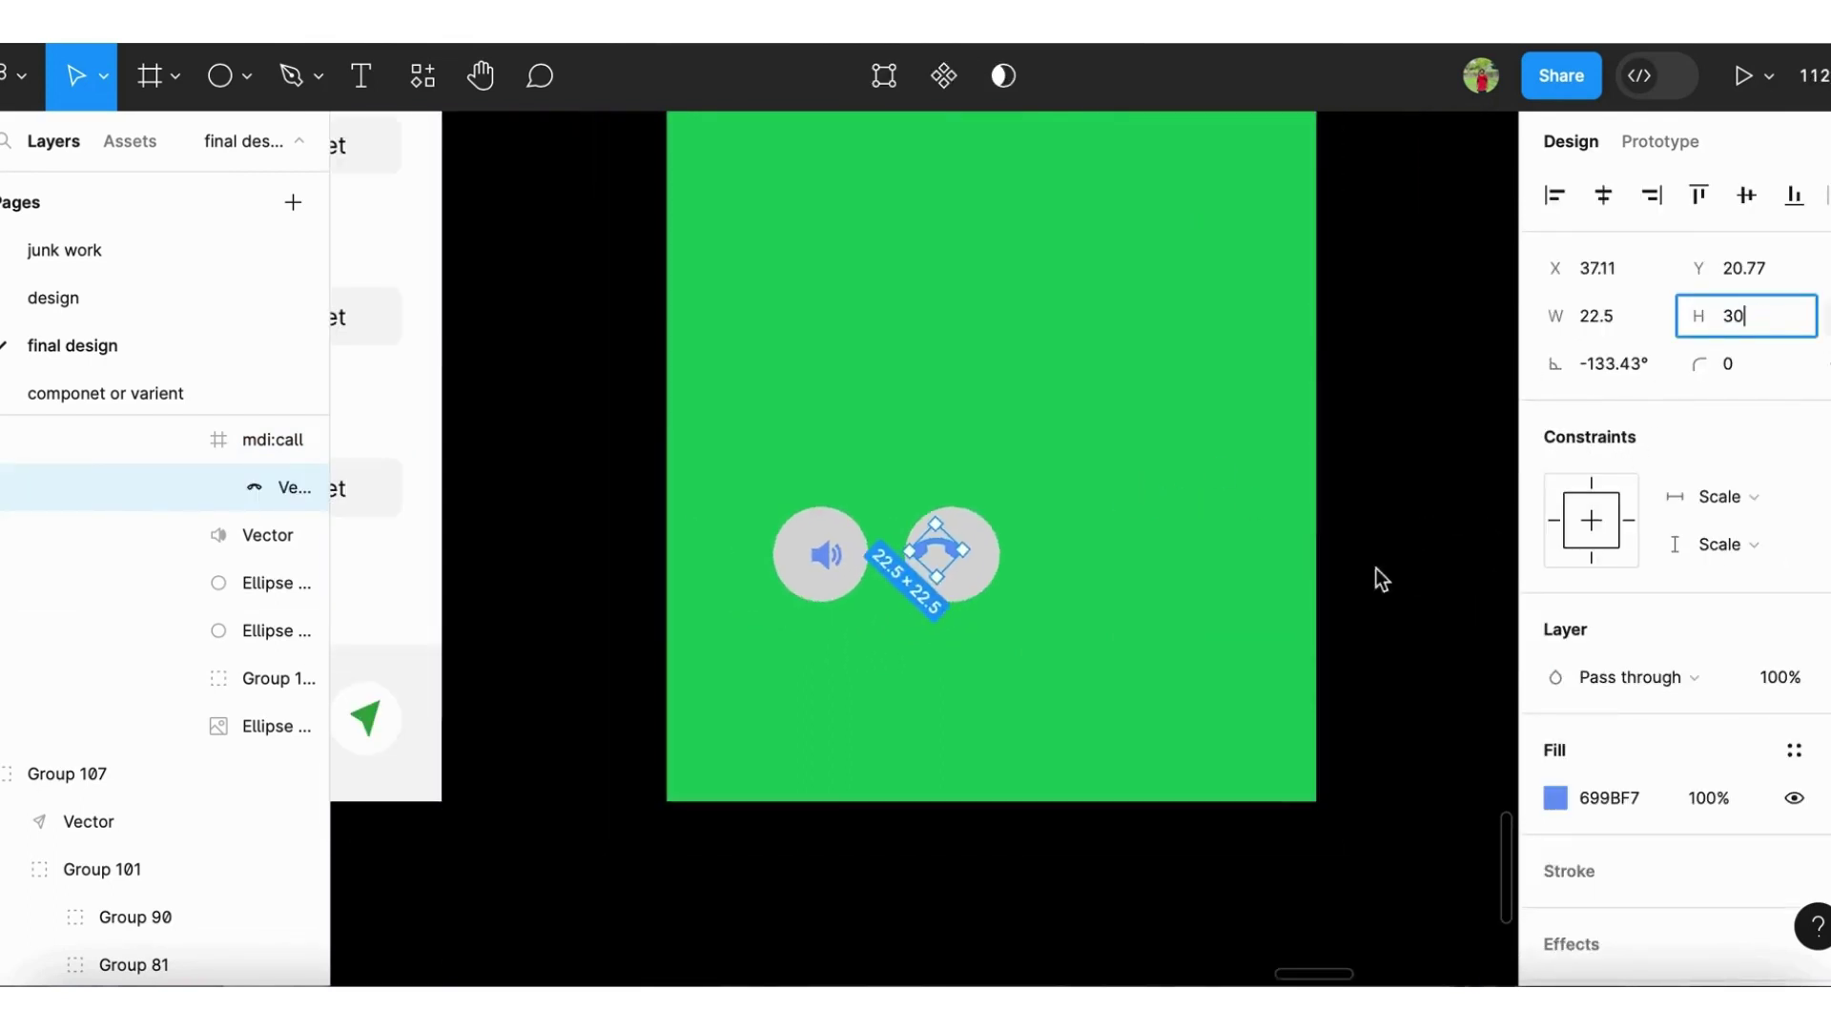
left_click(1192, 562)
scroll(964, 538, "up", 3, "ctrl")
left_click(939, 548)
left_click_drag(939, 548, 950, 556)
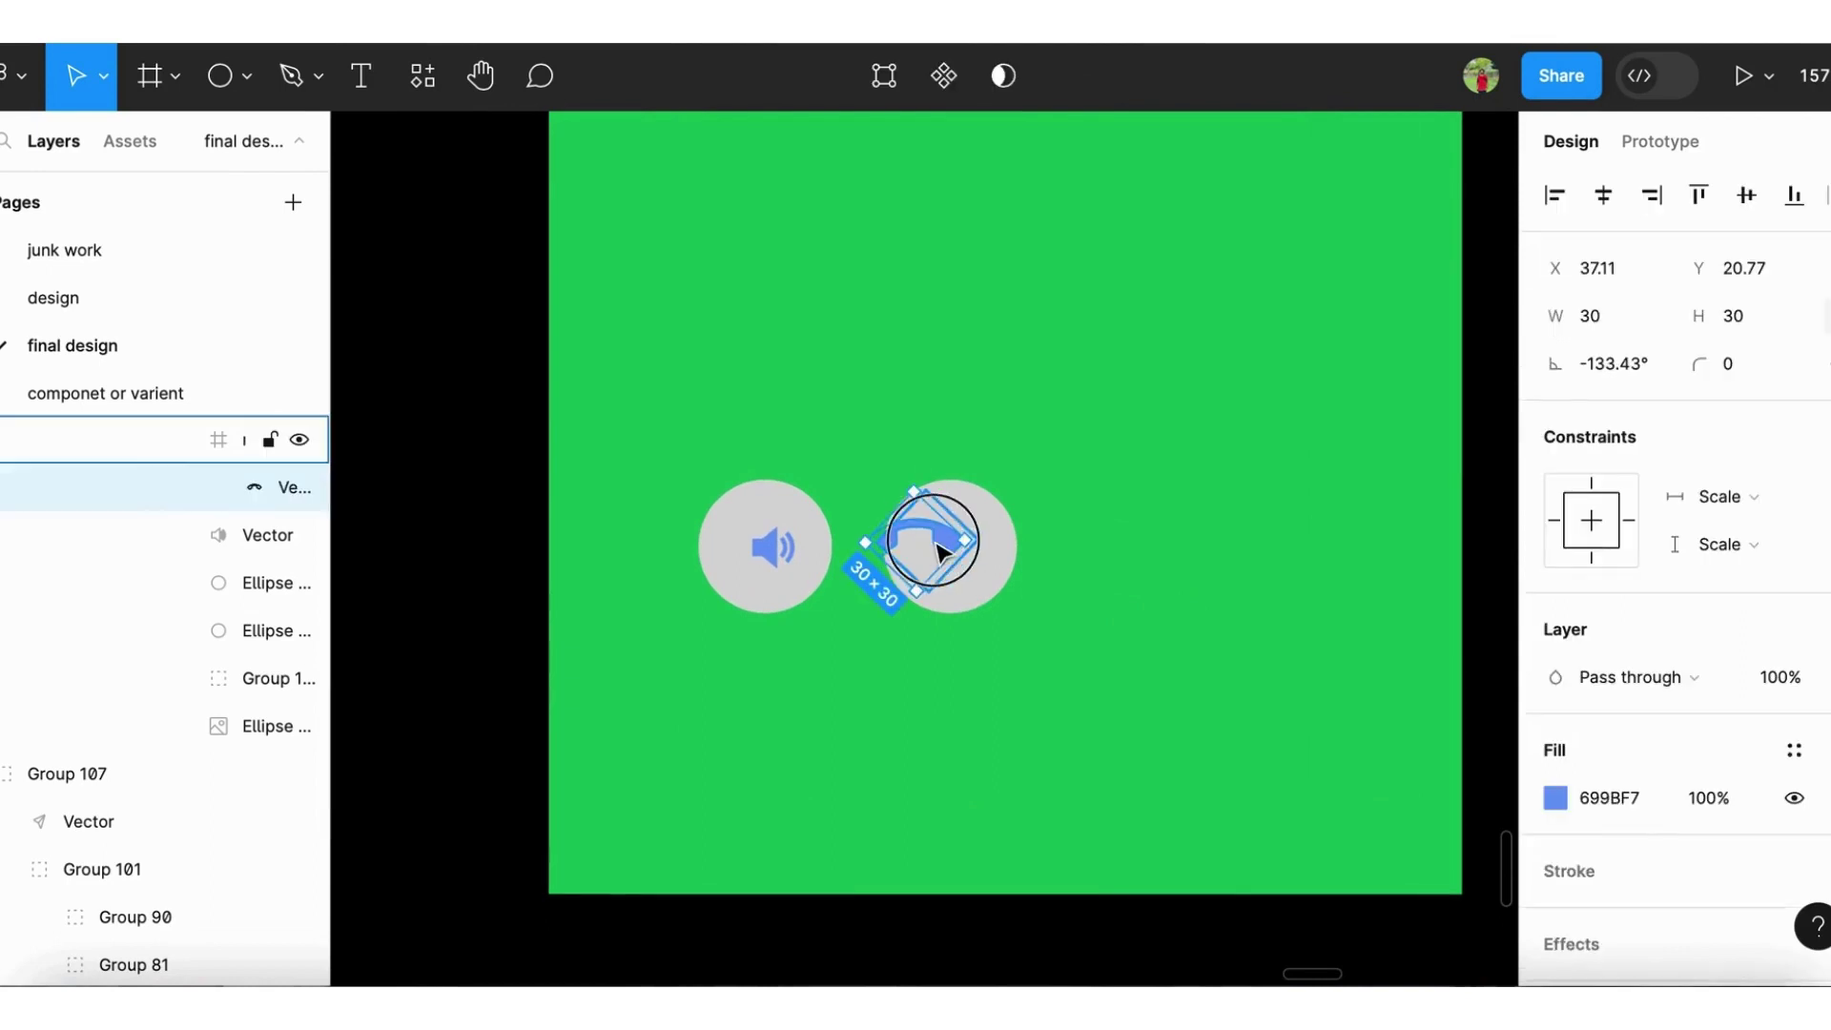
key("ctrl+x")
key("ctrl+v")
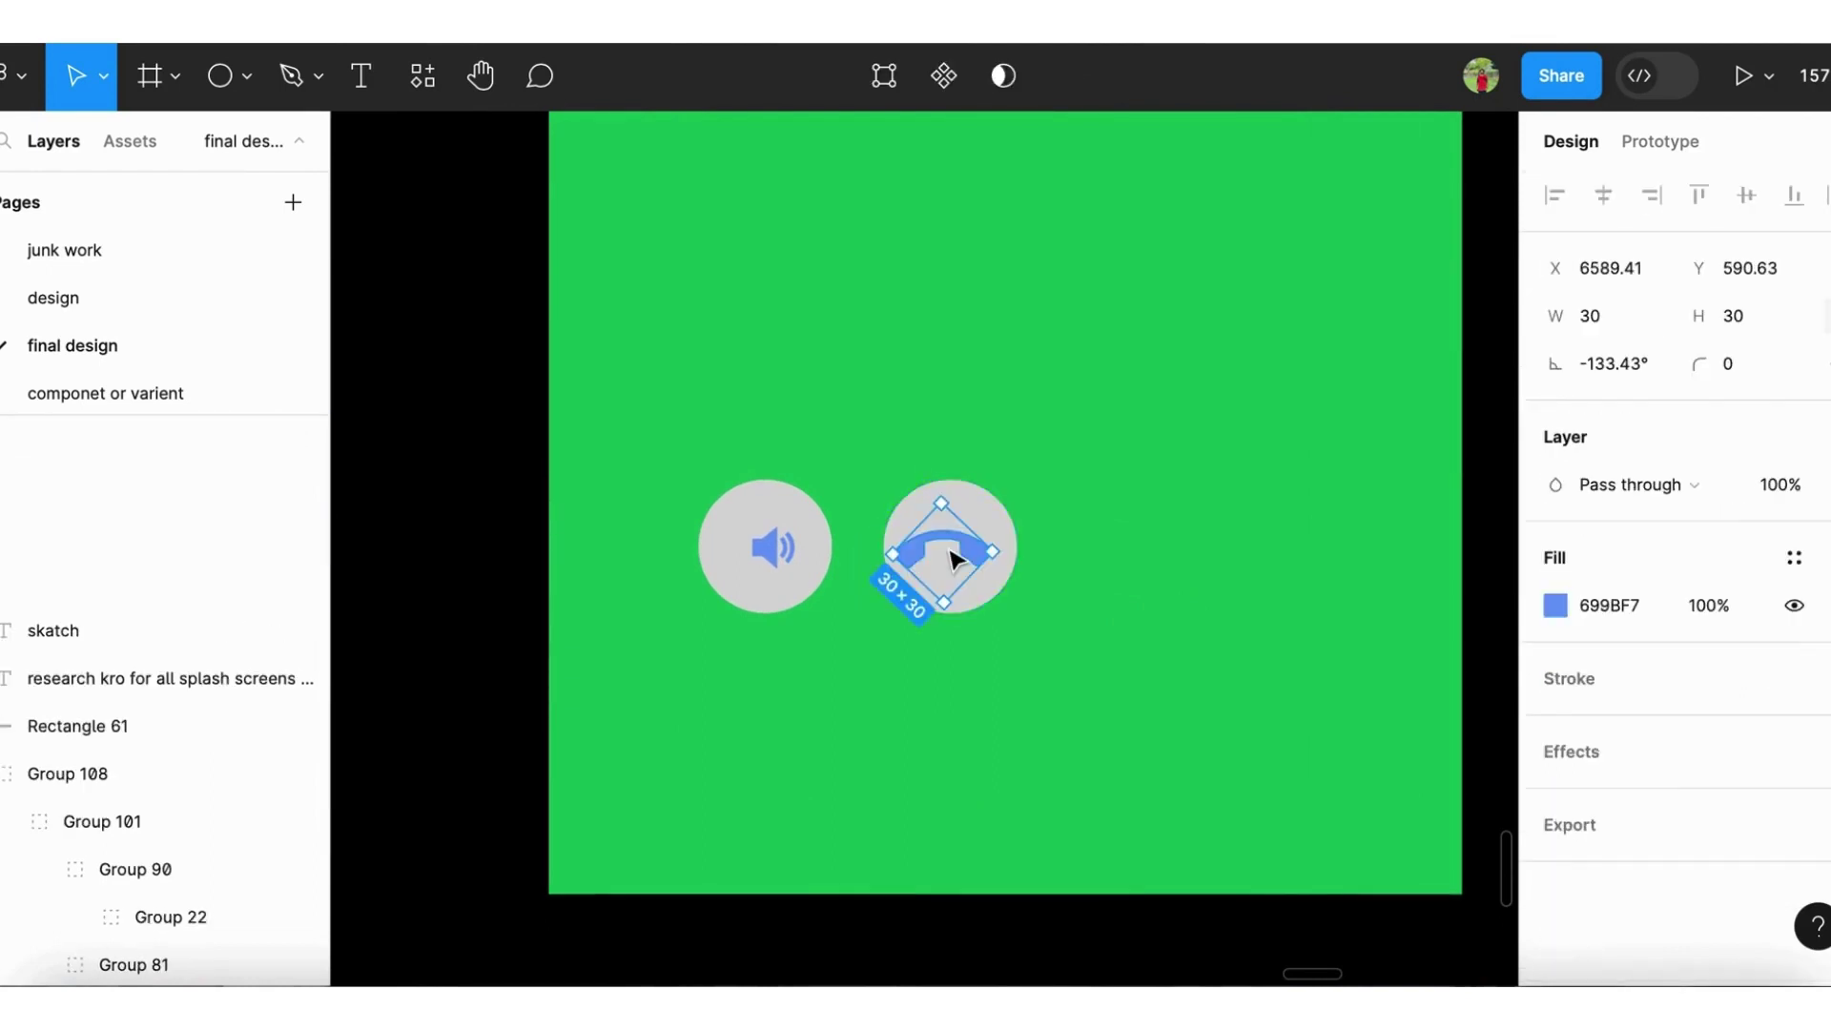
left_click_drag(951, 559, 955, 561)
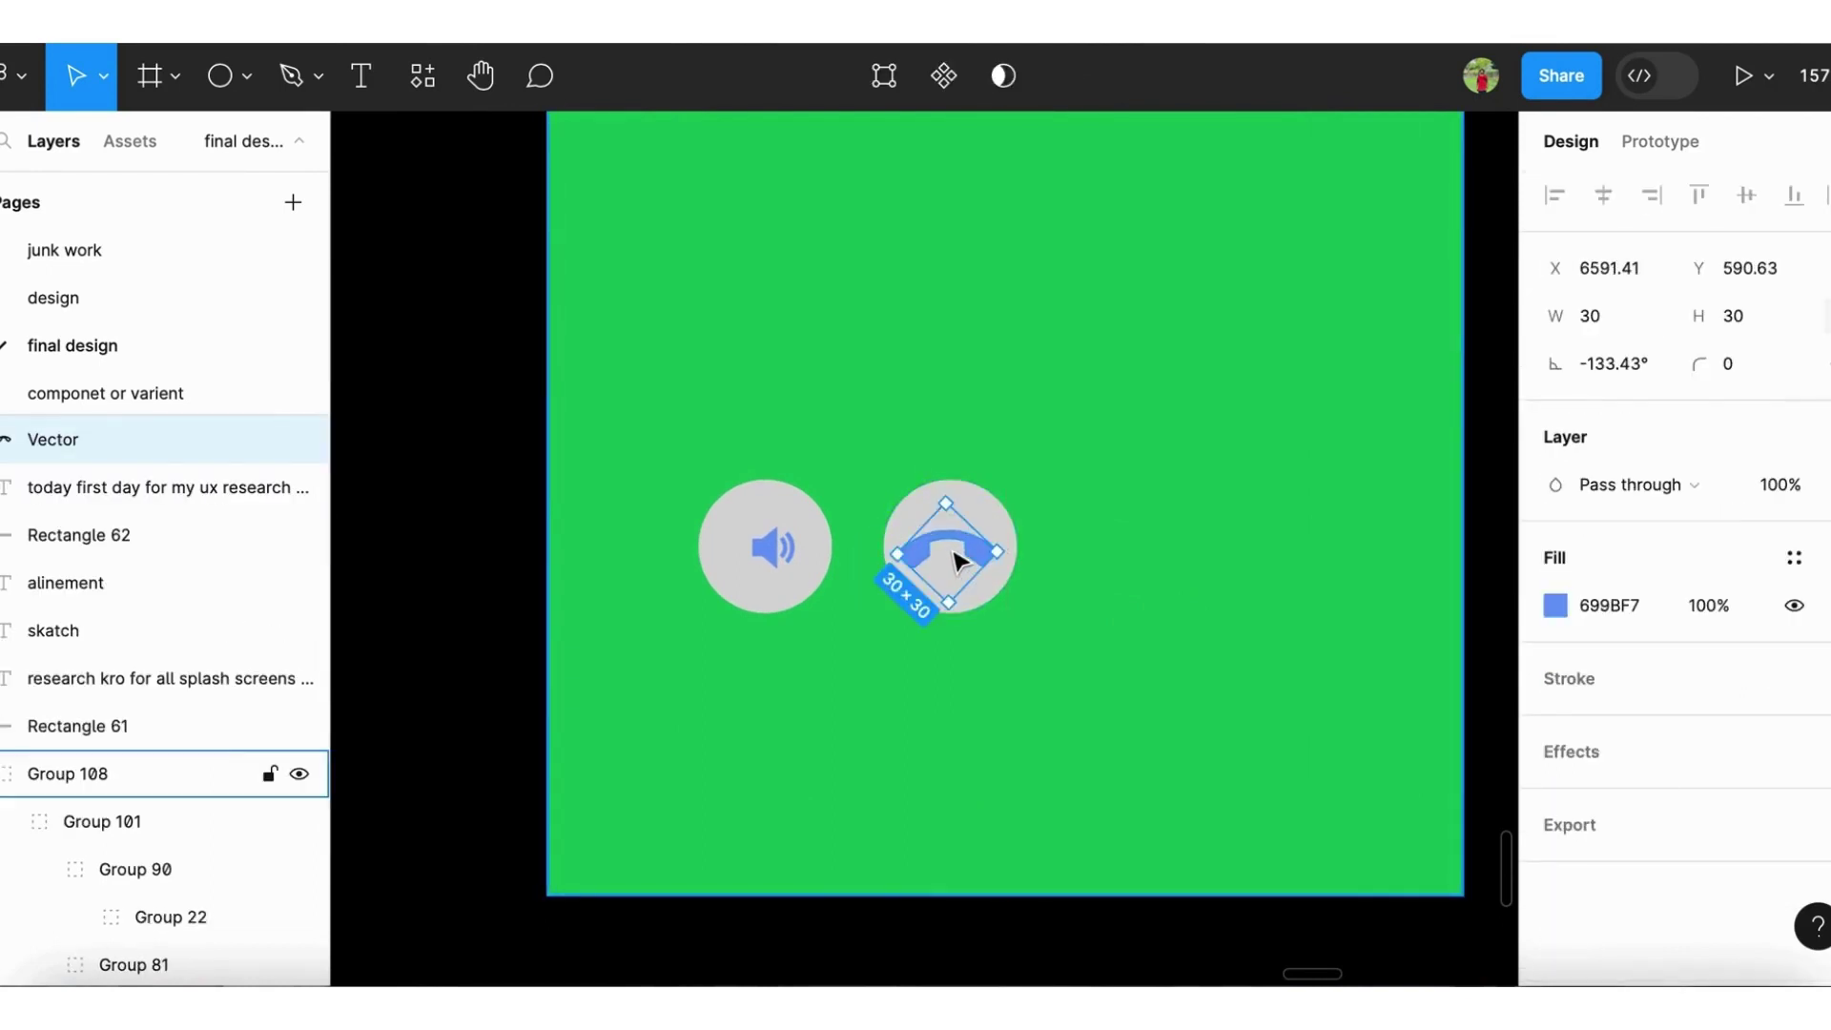
scroll(956, 545, "up", 5, "ctrl")
Centre the phone icon in its circle and fill the circle red (E61B1B)
left_click(1061, 610, "shift")
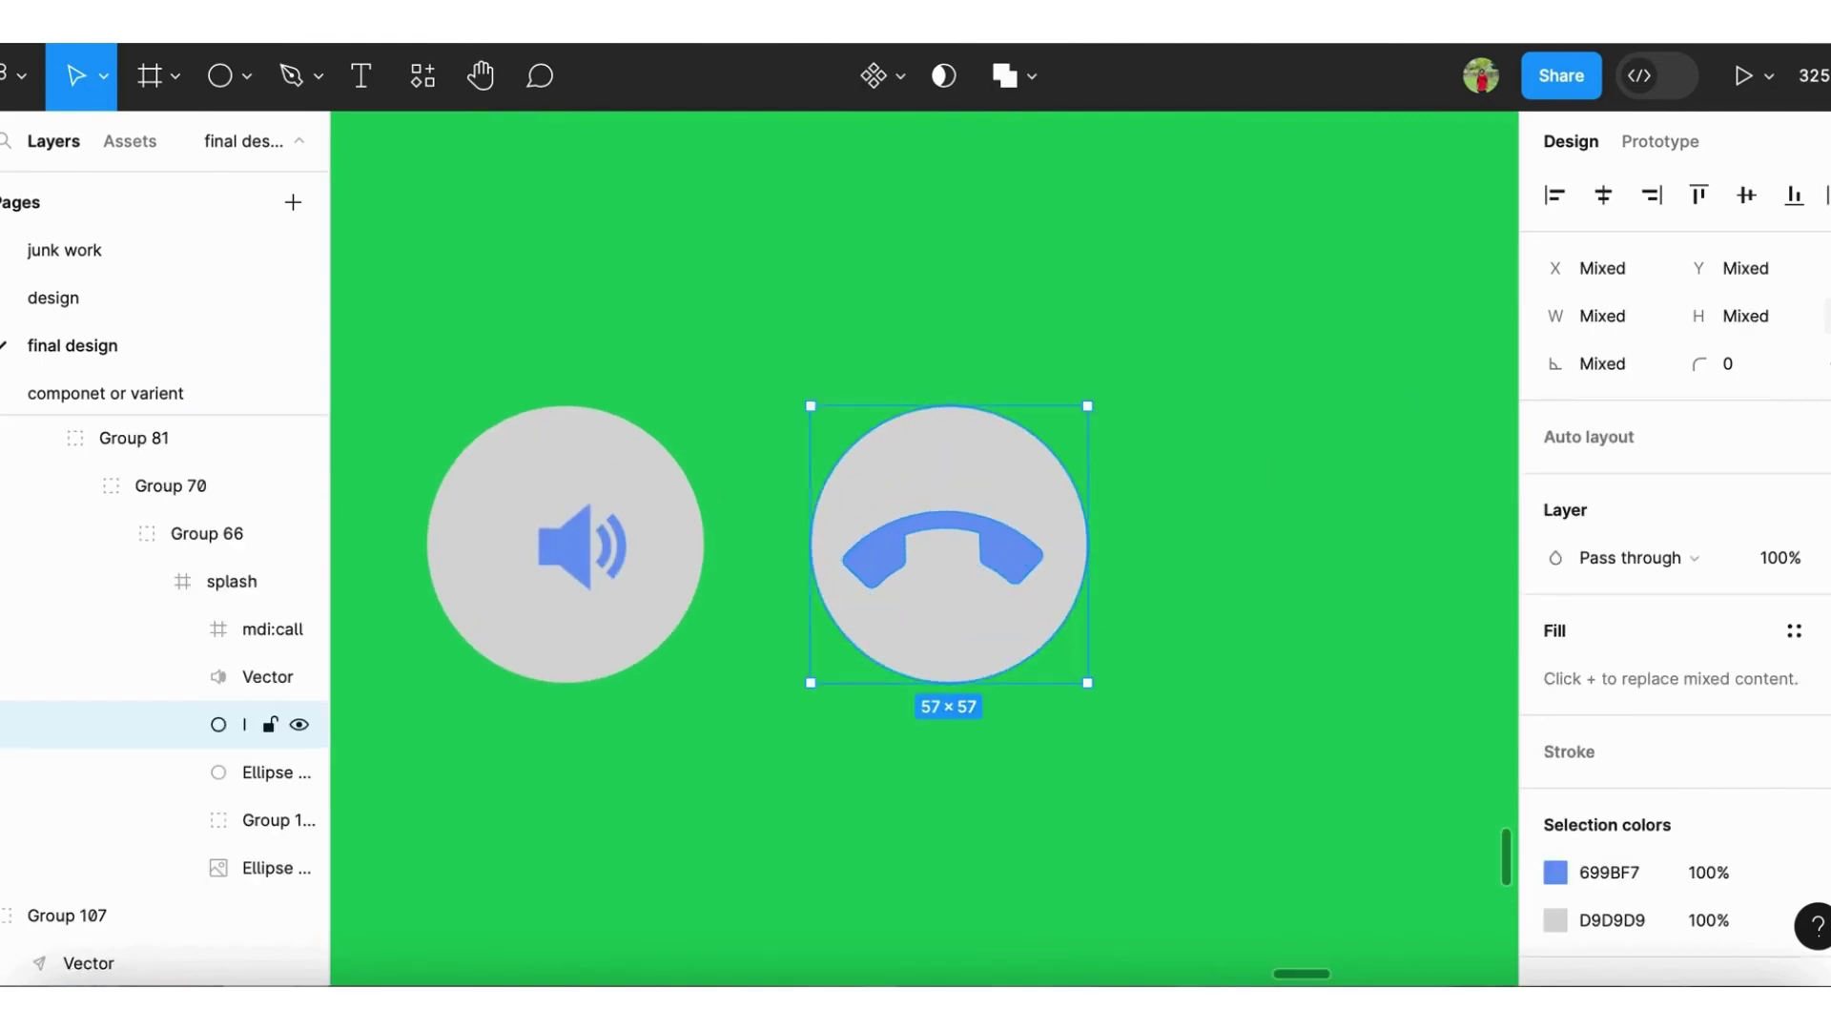
left_click(1748, 203)
left_click(1603, 196)
scroll(1070, 539, "down", 3, "ctrl")
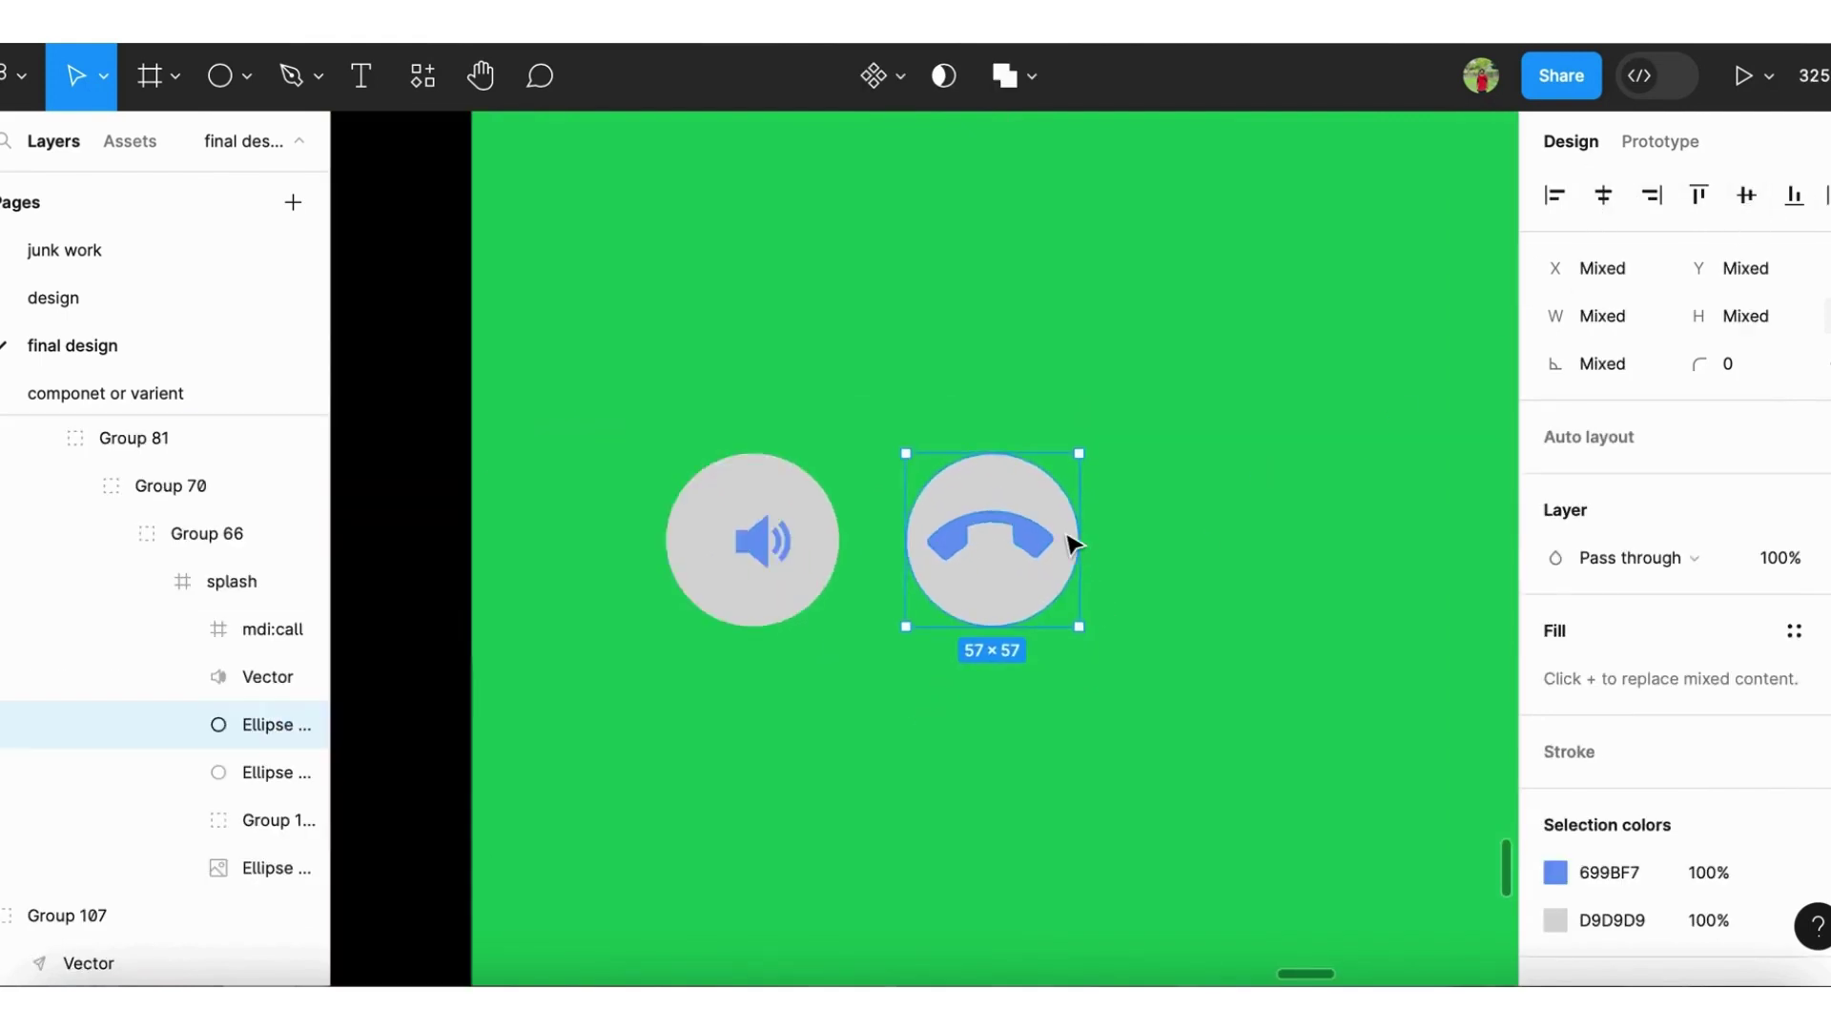
scroll(1071, 540, "down", 2, "ctrl")
left_click(1555, 919)
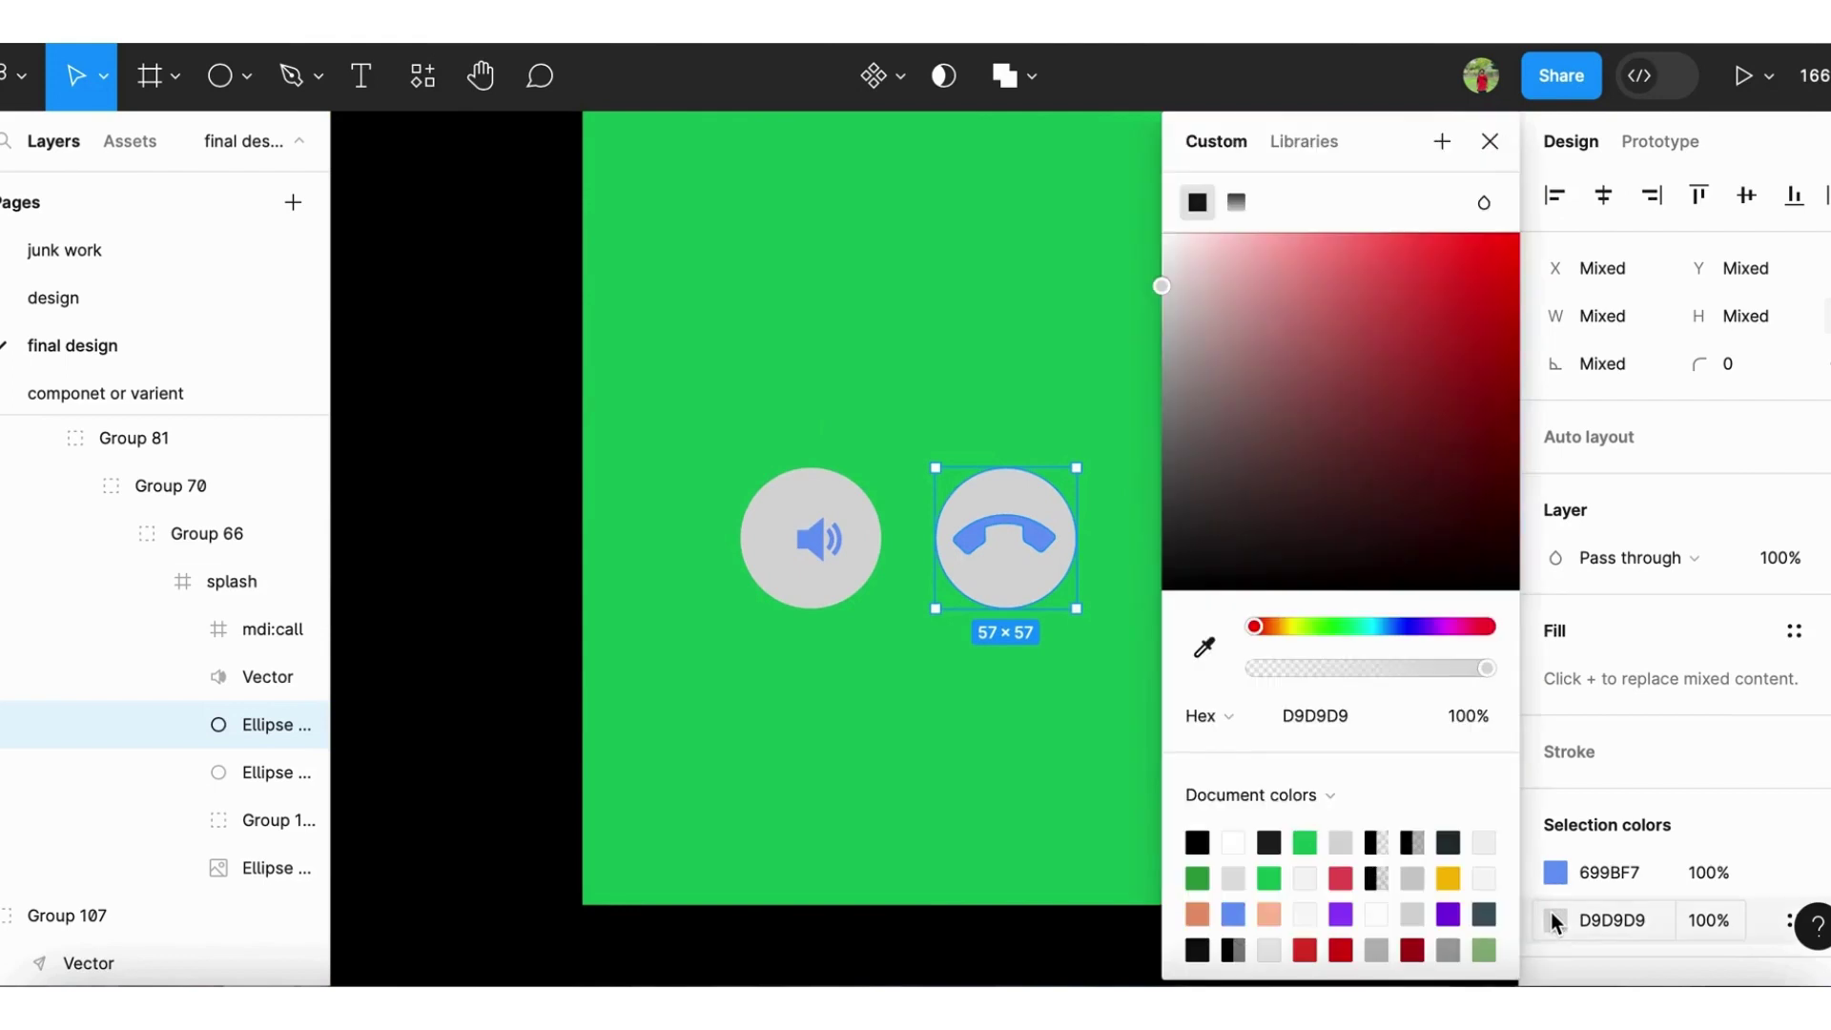
left_click(1477, 310)
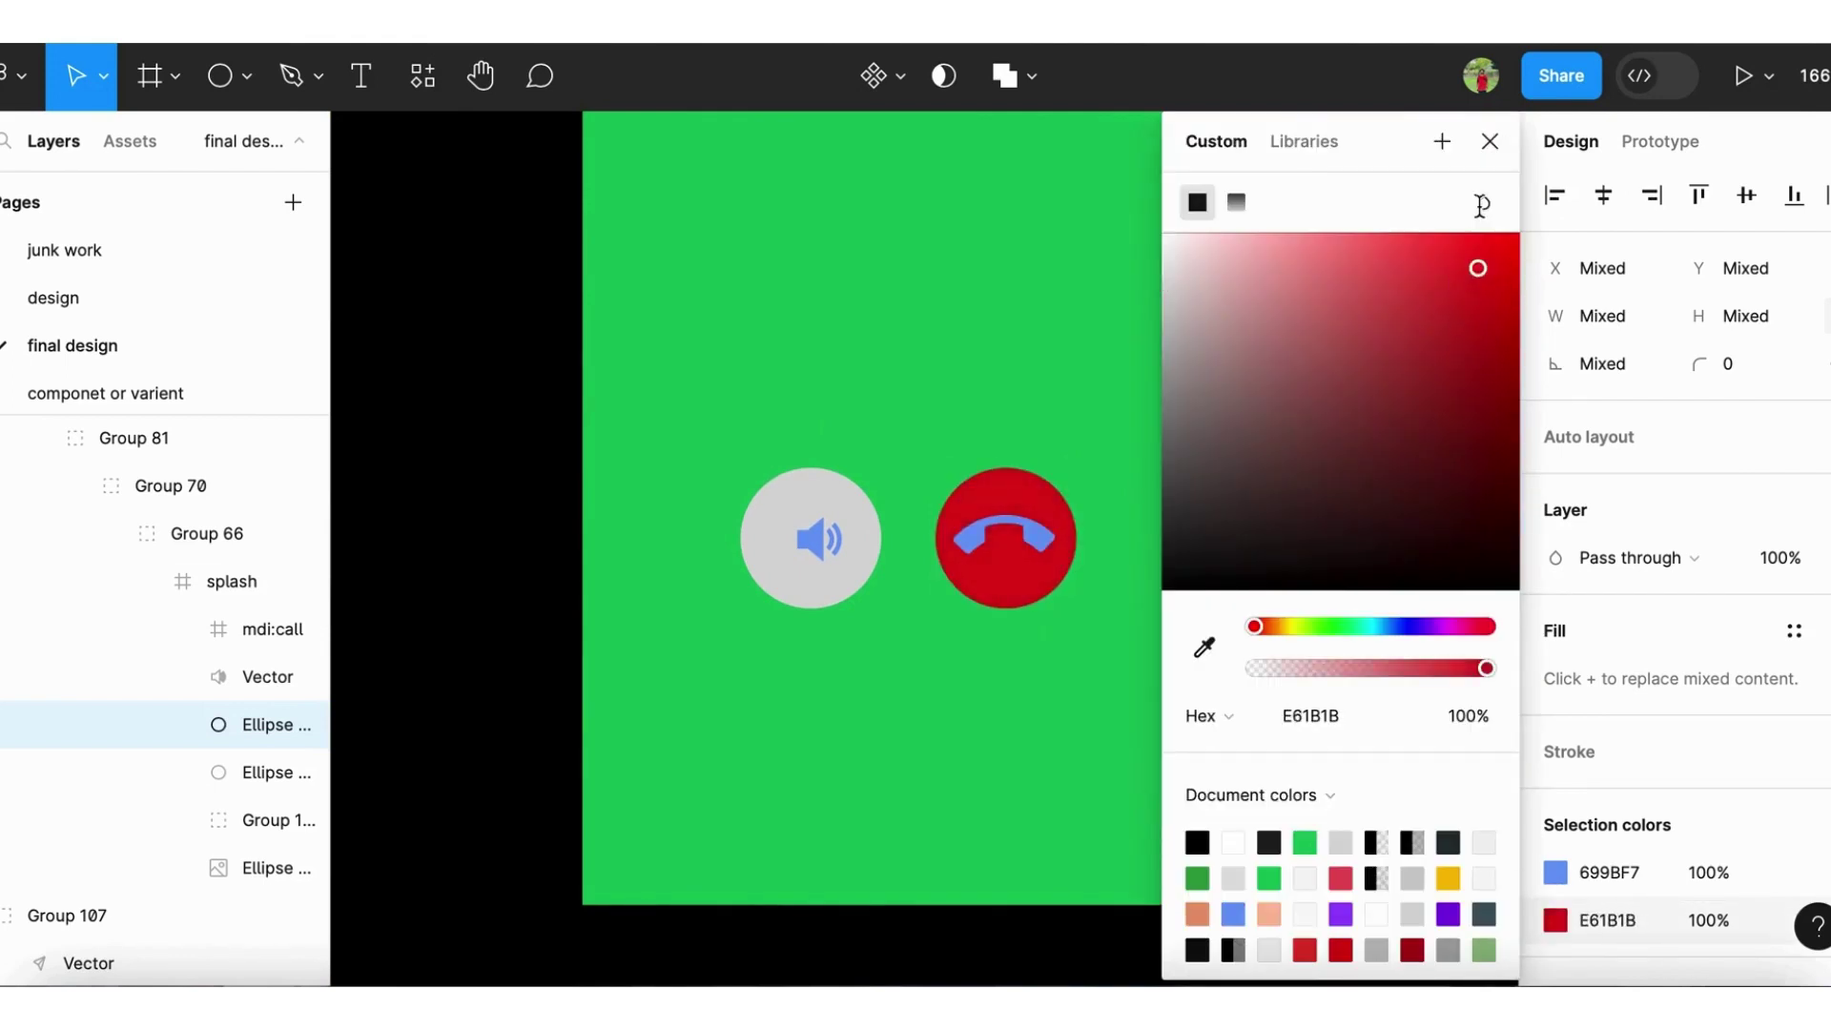
left_click(1491, 142)
Make the phone icon white (FFFFFF) and group it with the red circle
left_click(1026, 553)
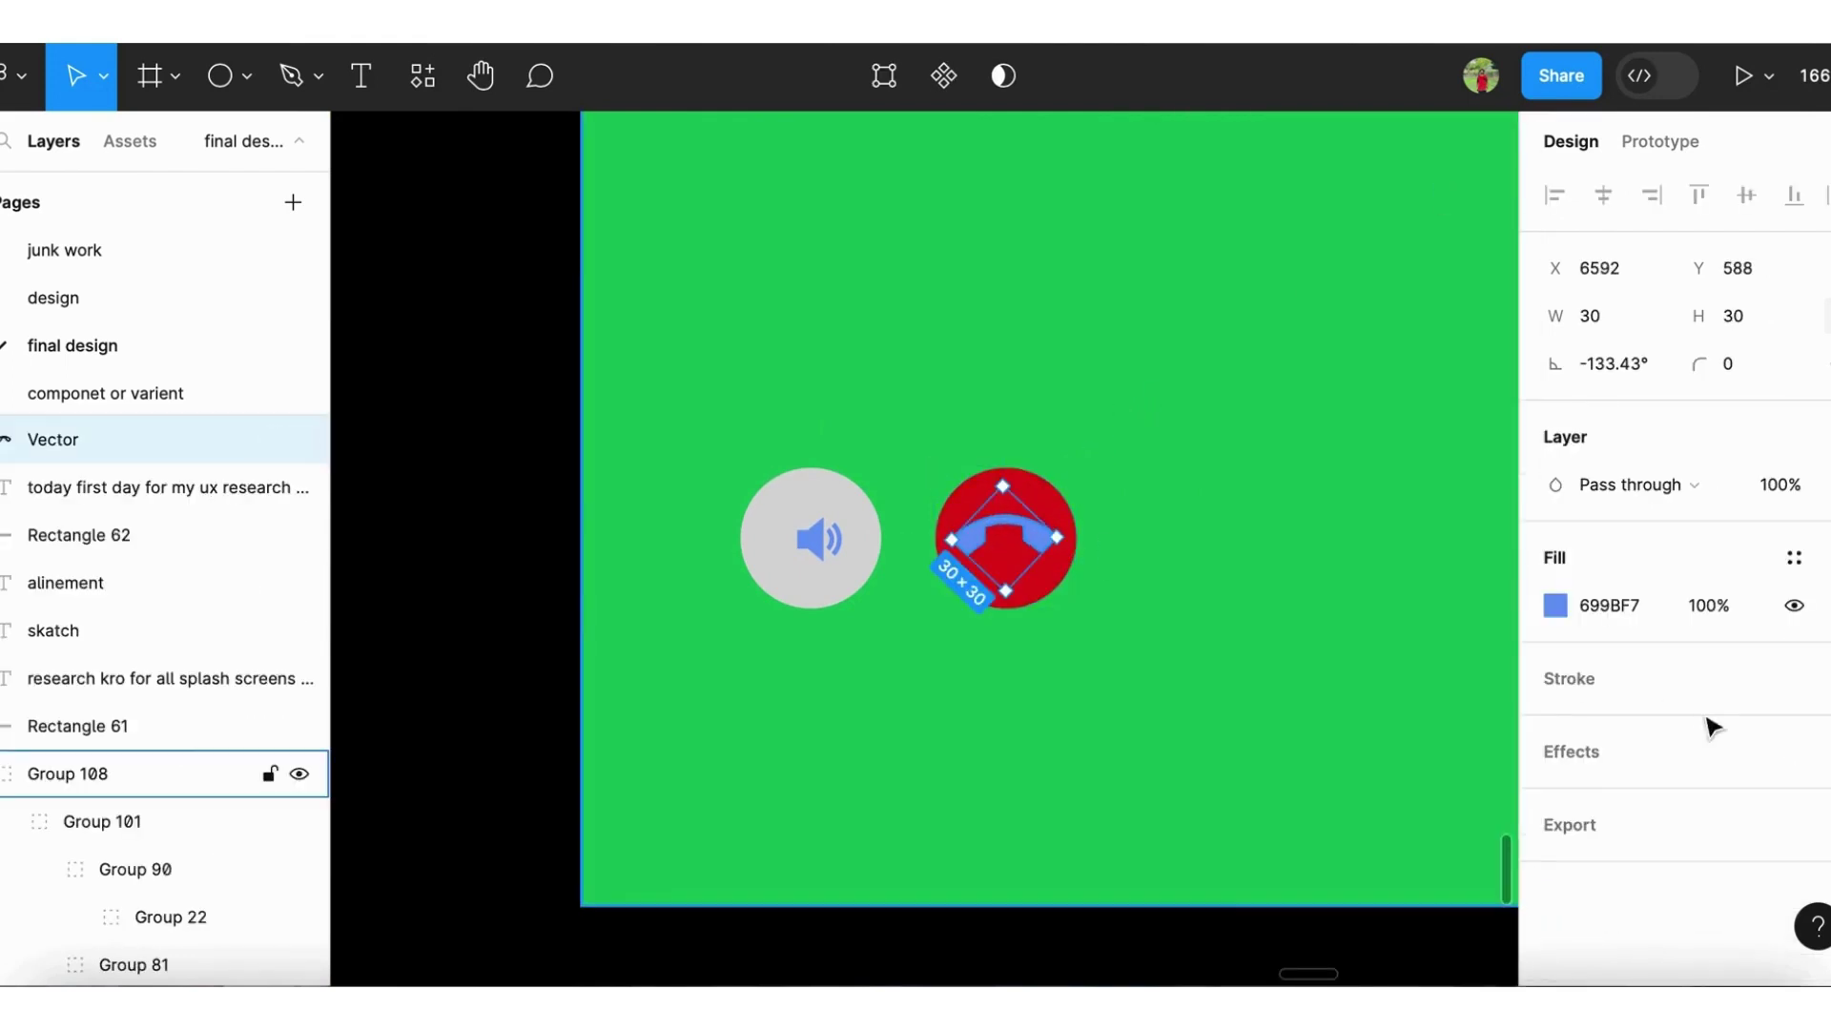
left_click(1649, 608)
type("ff")
left_click(499, 634)
scroll(499, 633, "down", 3, "ctrl")
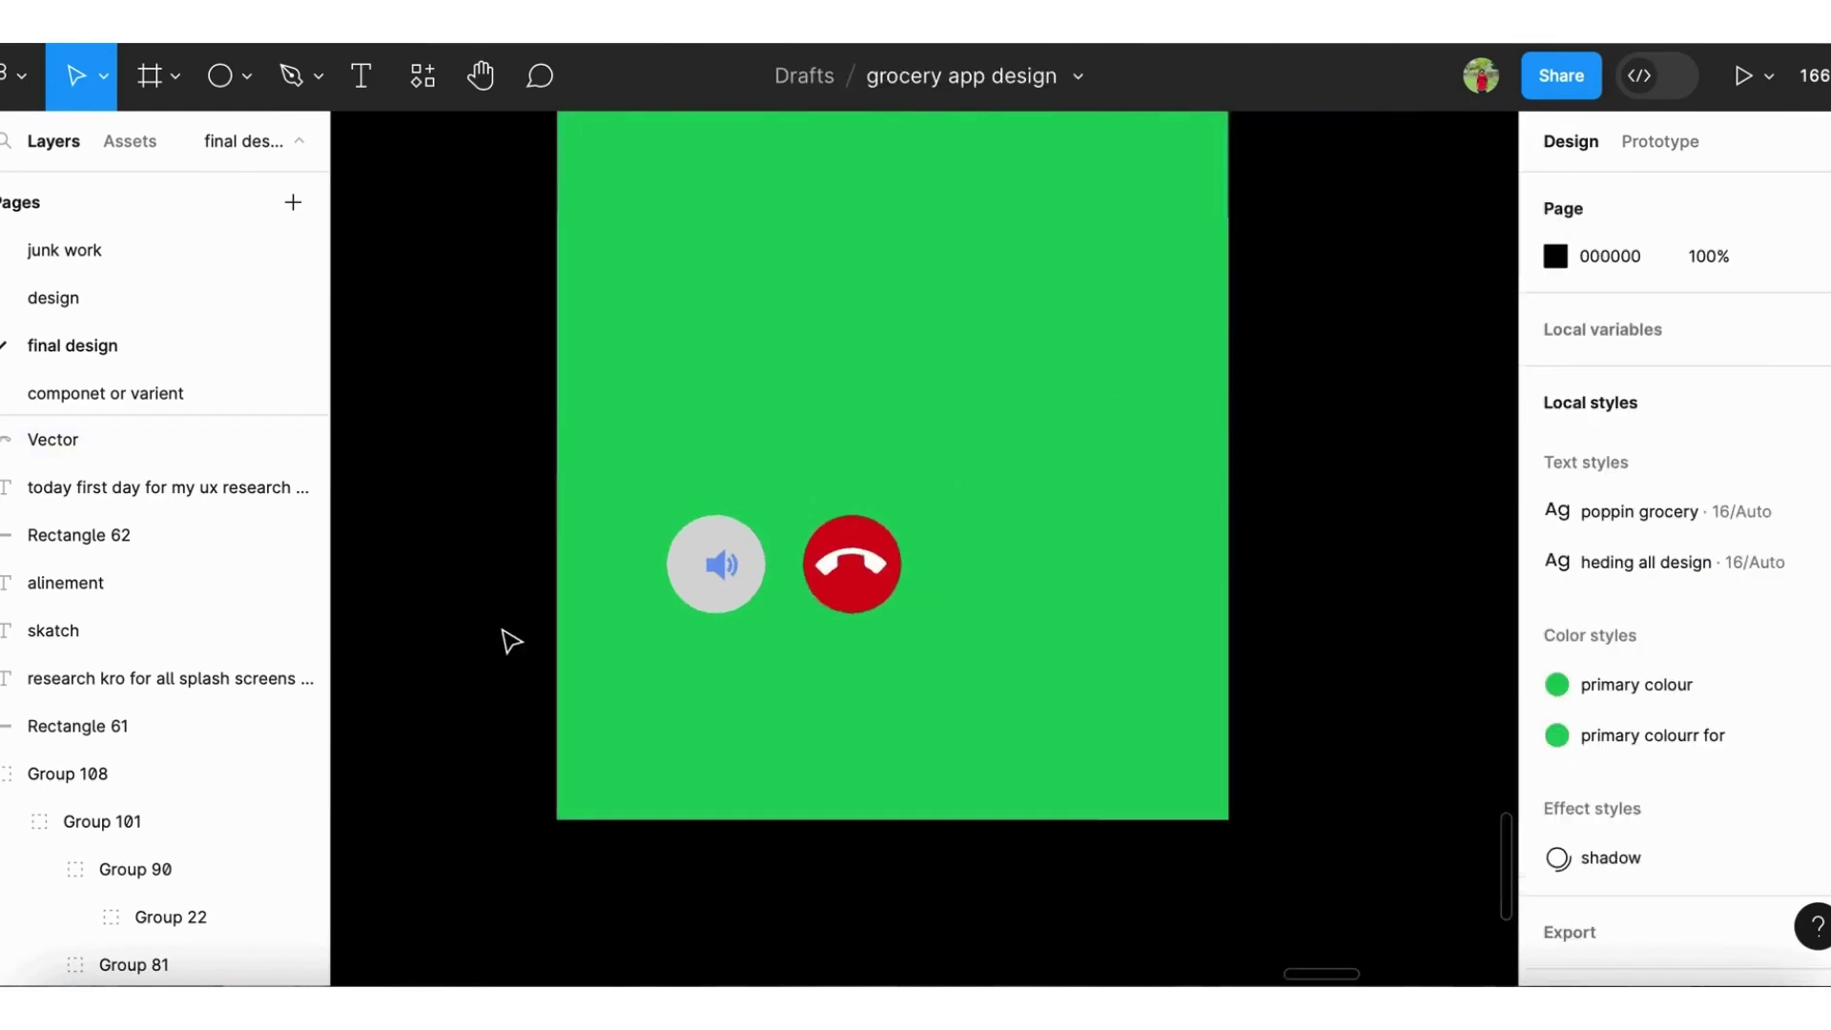
scroll(504, 638, "down", 2, "ctrl")
left_click(826, 614)
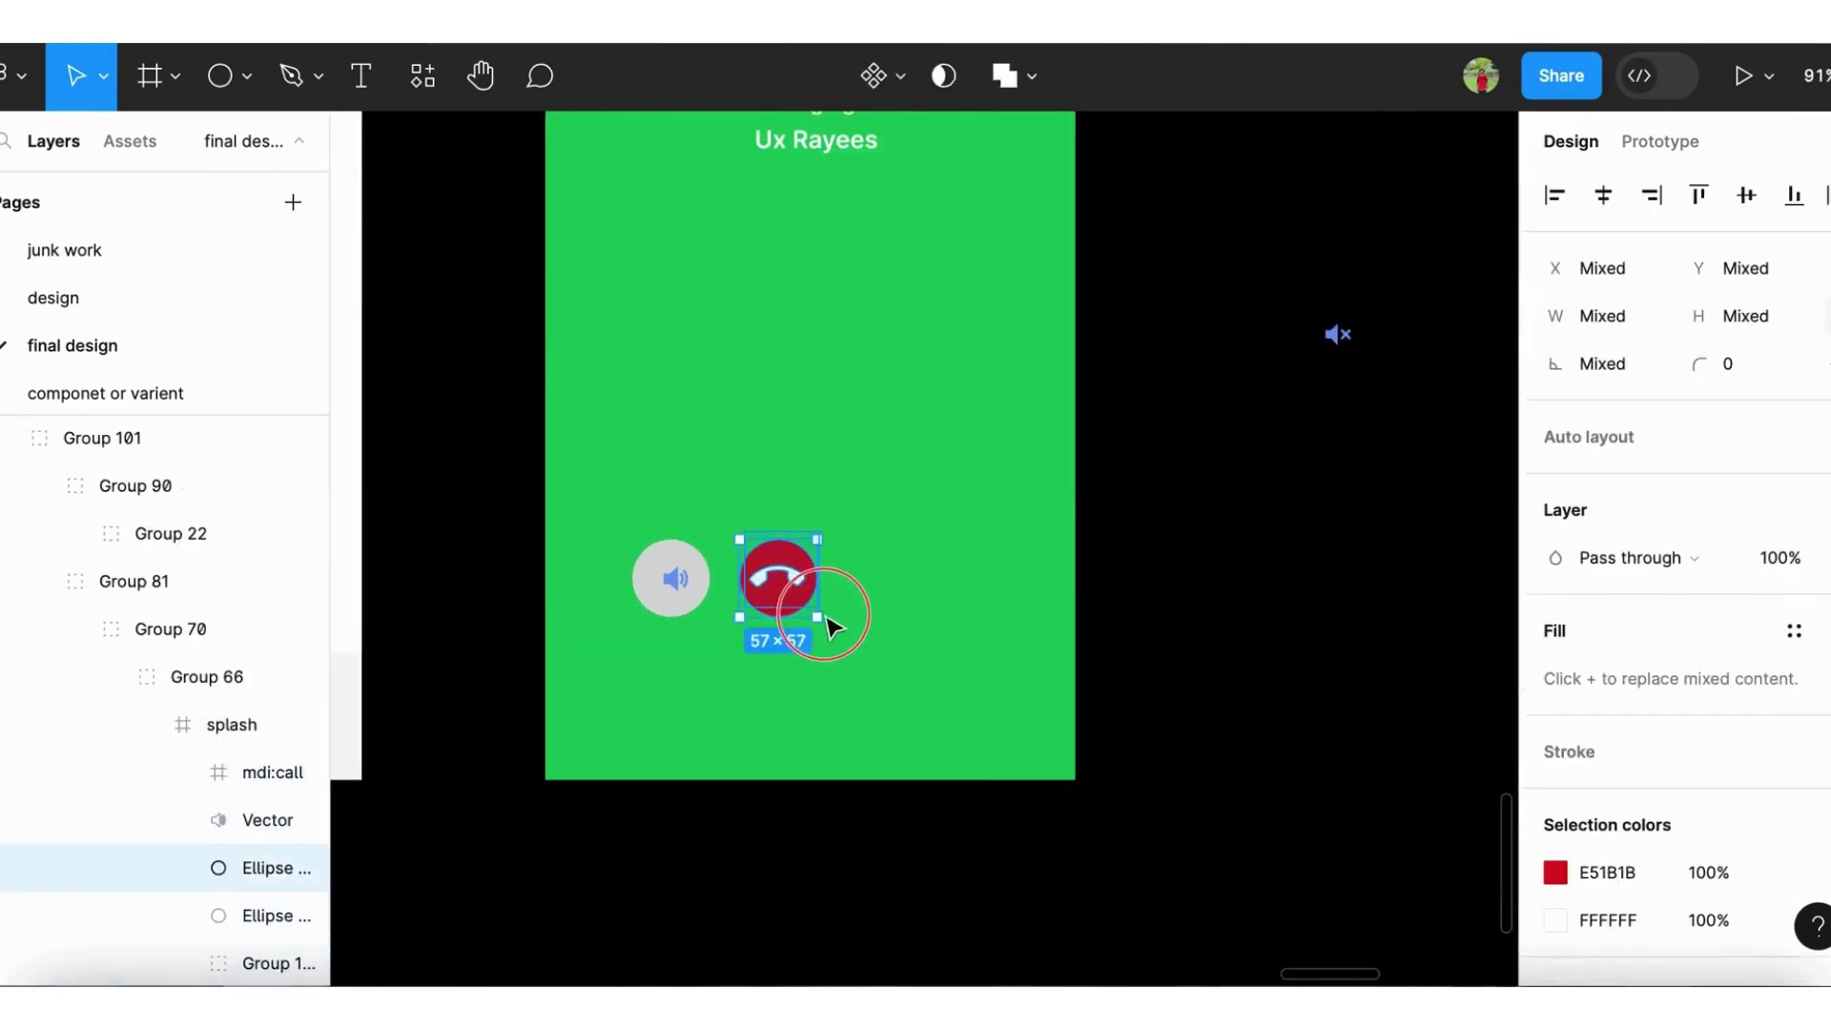
key("ctrl+g")
Set the grey speaker circle's height to 50 and enlarge the speaker icon to 26×26
left_click_drag(789, 599, 805, 598)
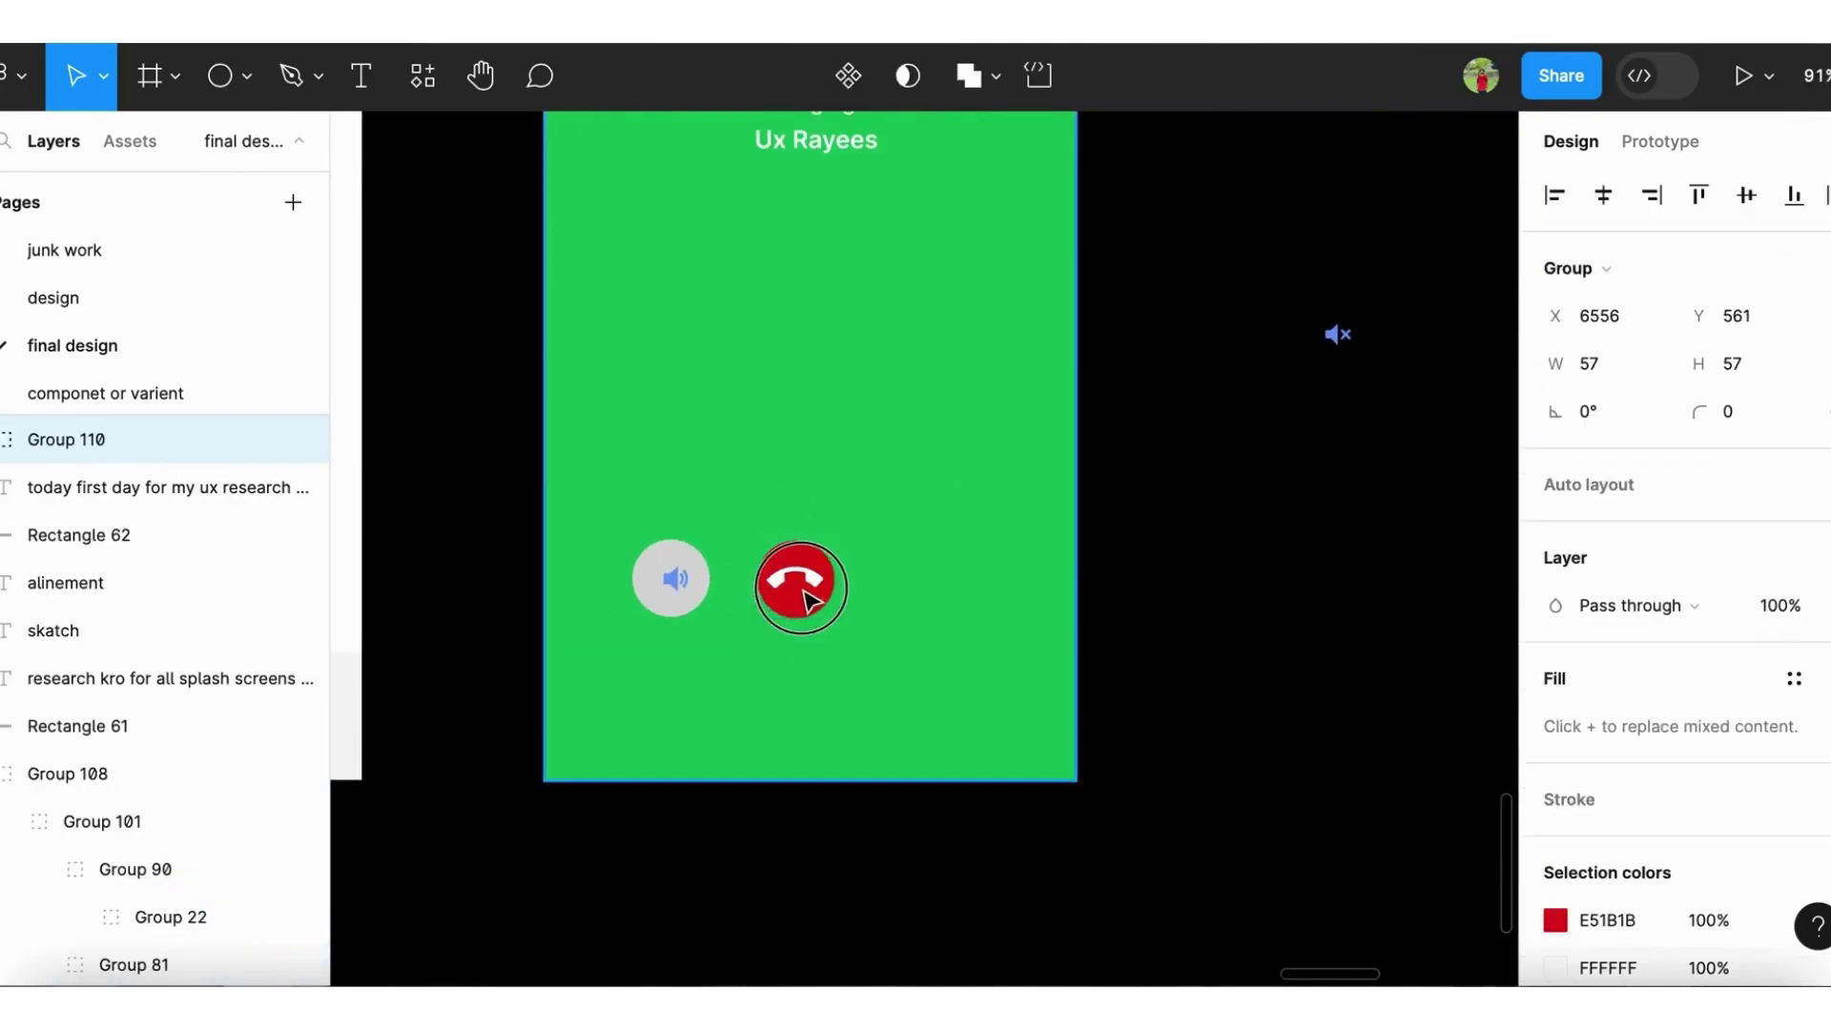
left_click(703, 613)
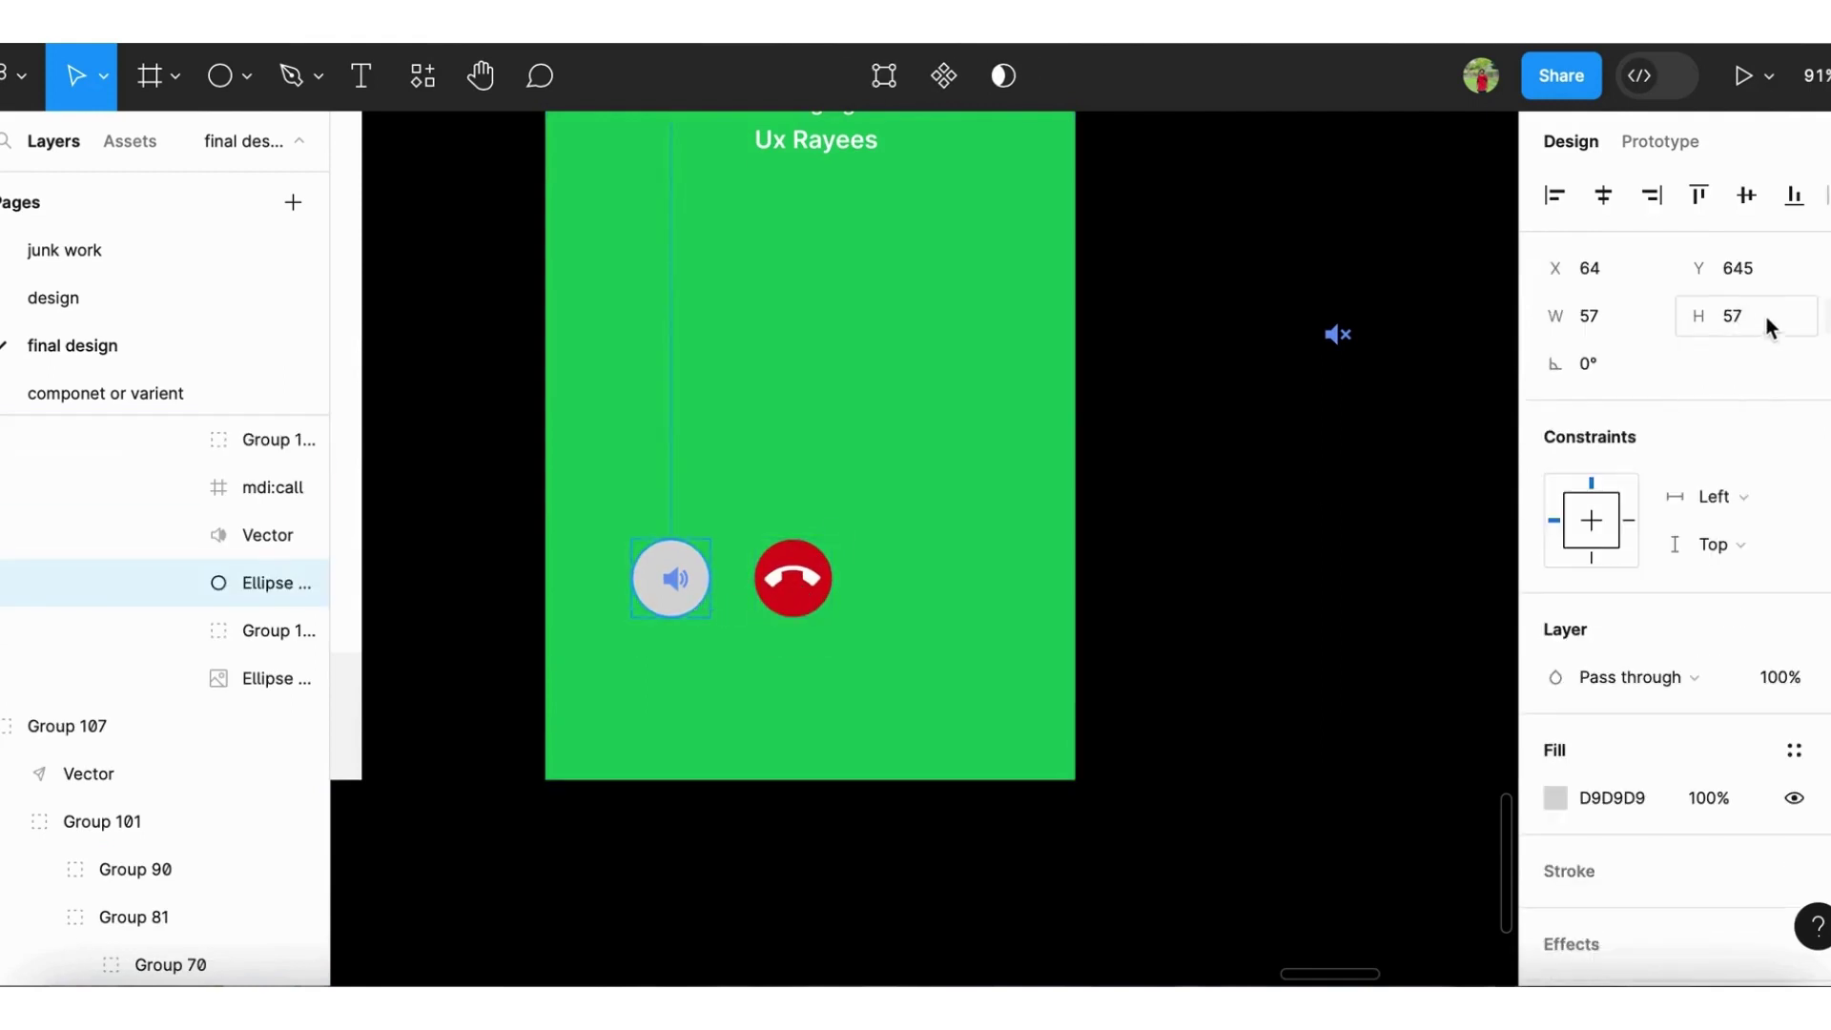
type("58")
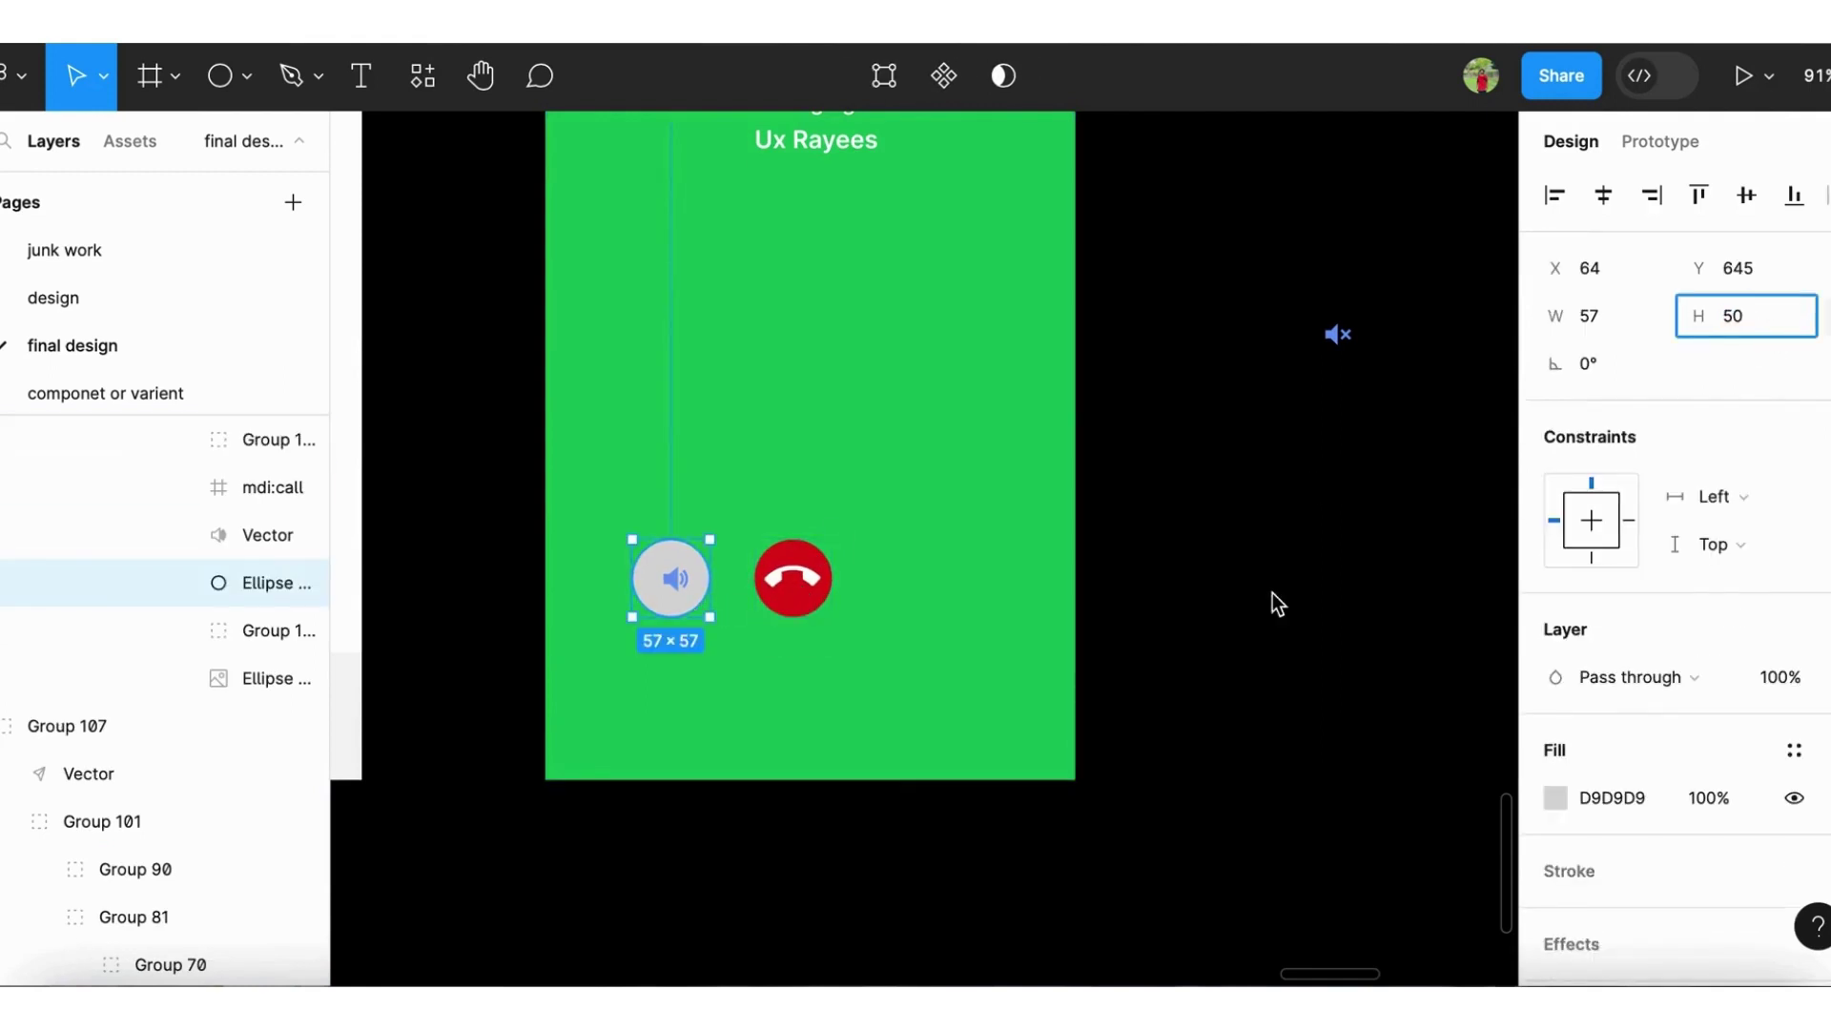
left_click(1273, 592)
scroll(685, 591, "up", 3, "ctrl")
left_click(685, 591)
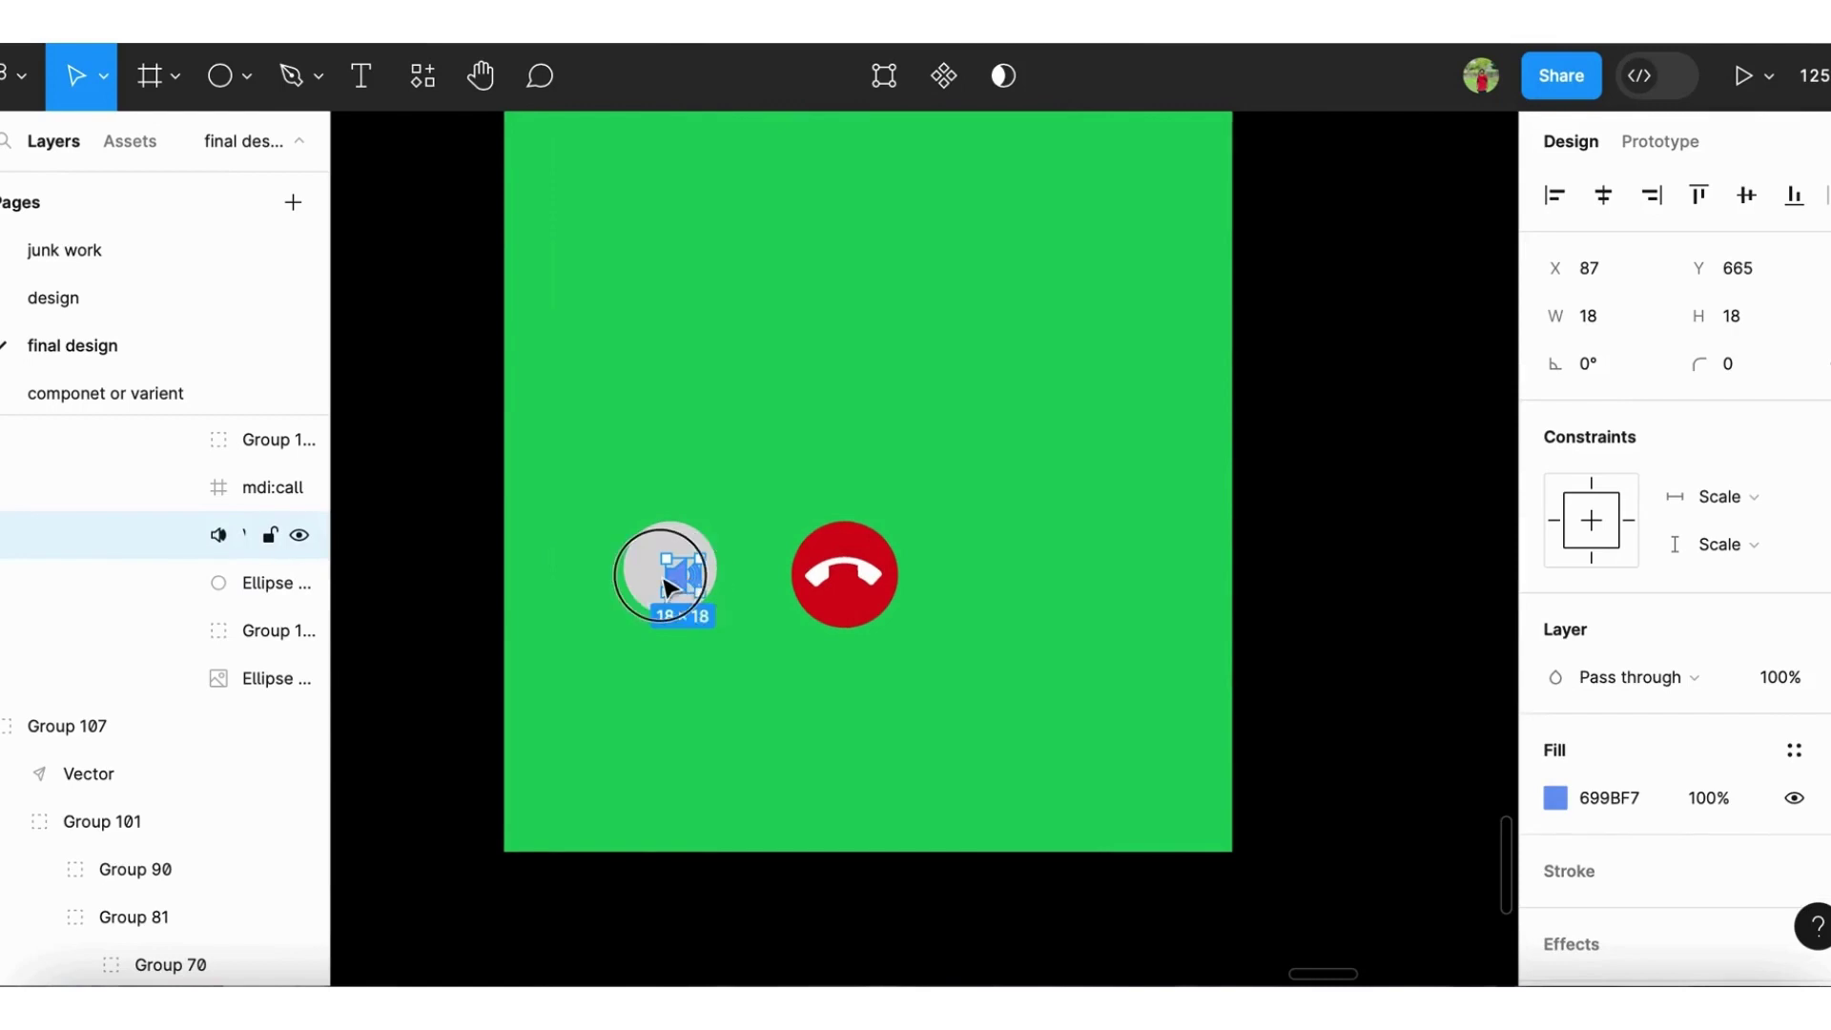
left_click_drag(664, 580, 669, 575)
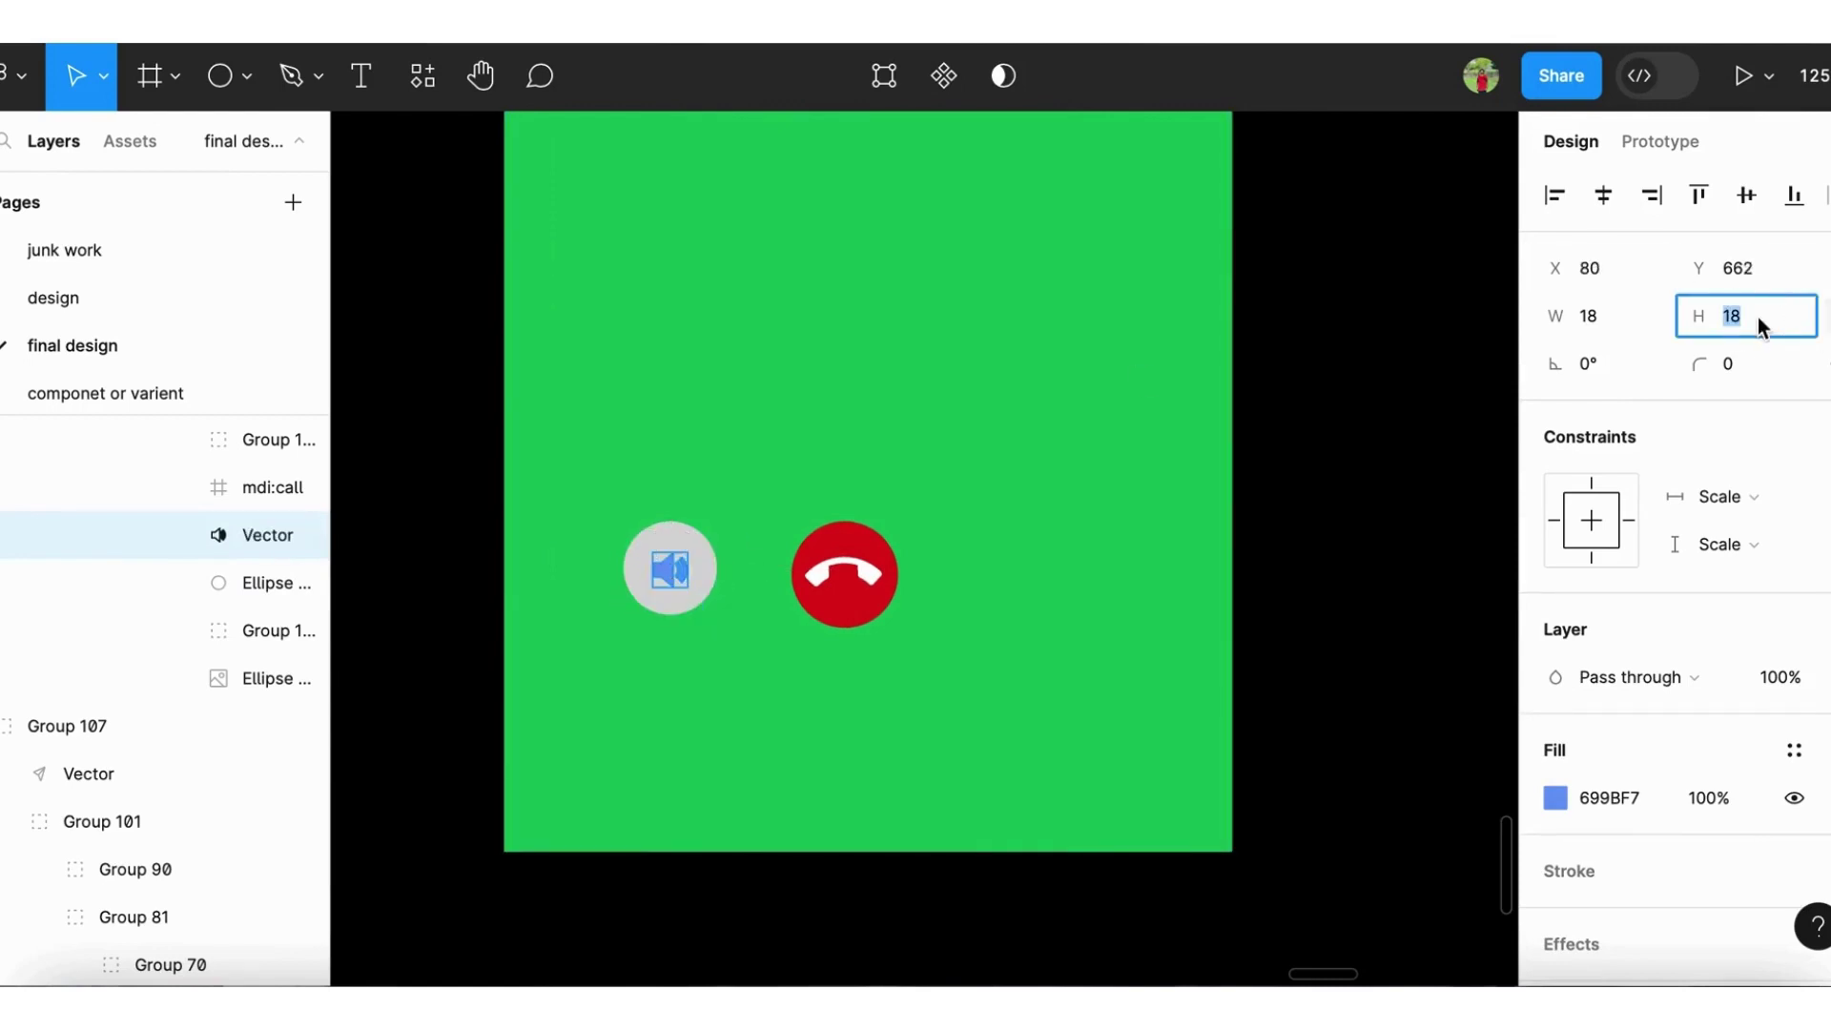
type("26")
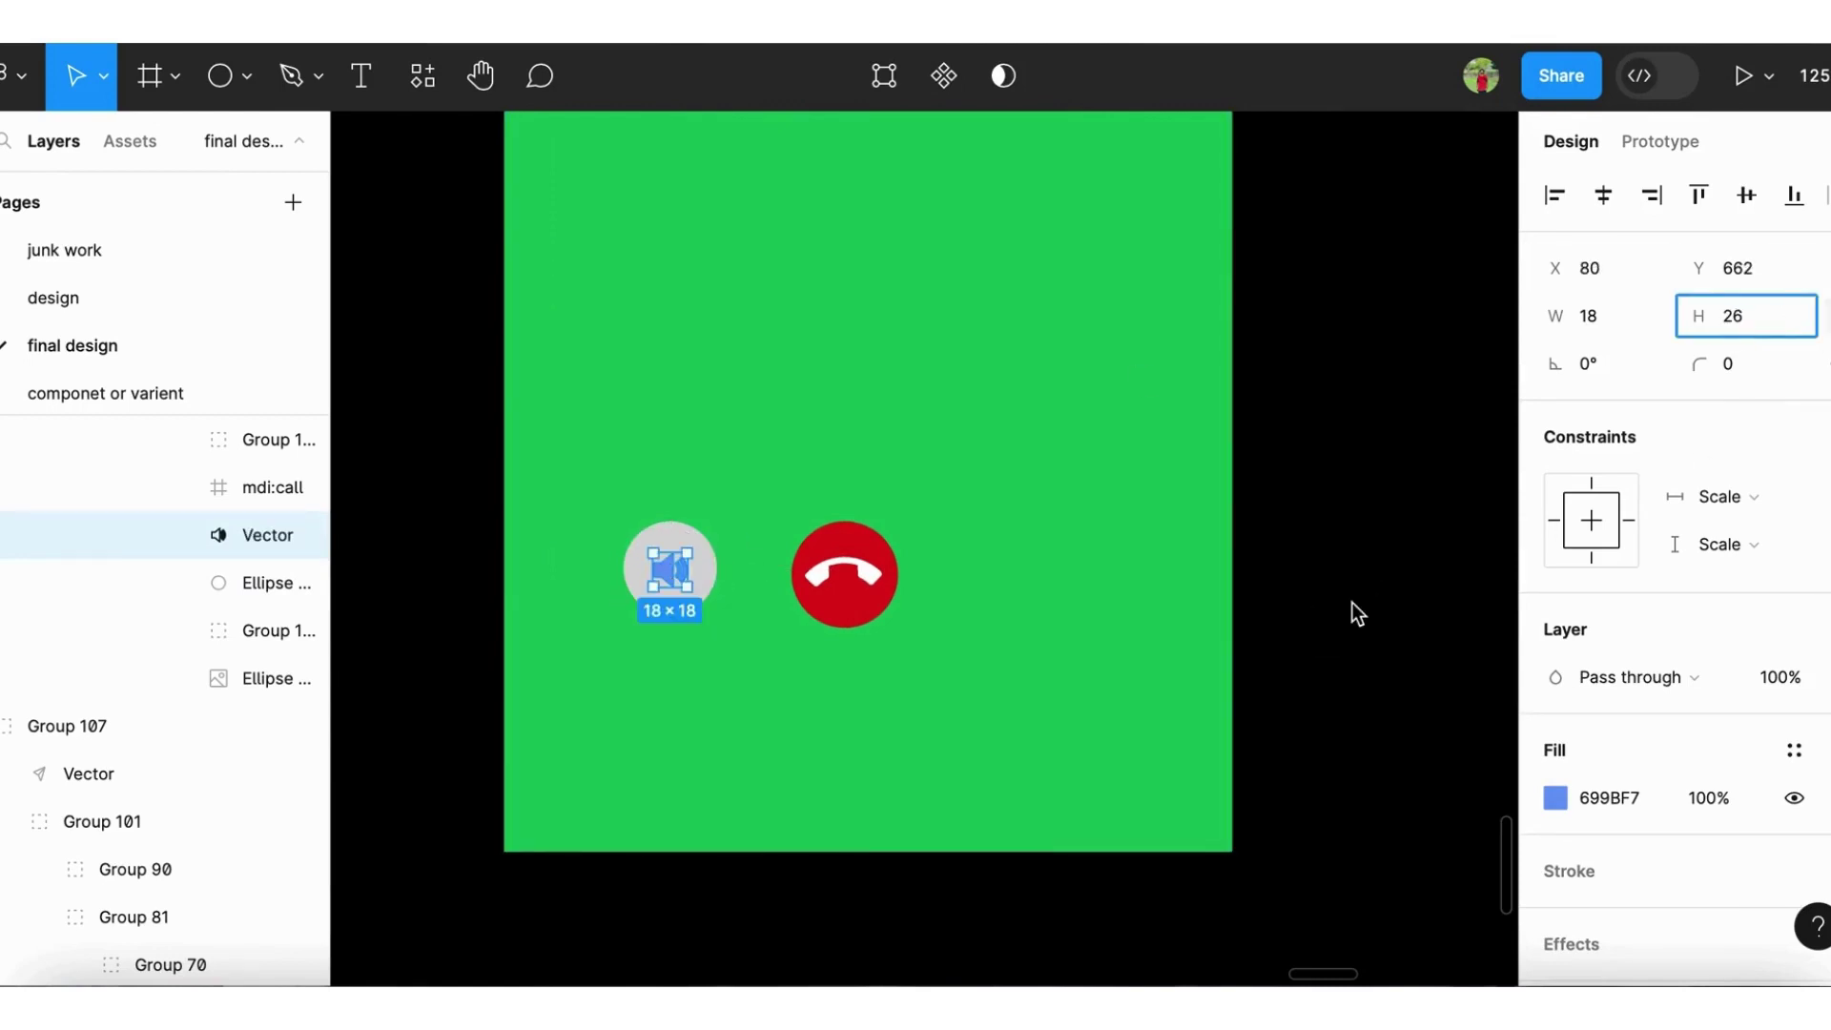
left_click(1352, 602)
Centre the speaker icon in the circle and move the pair beside the end-call button
left_click(690, 540)
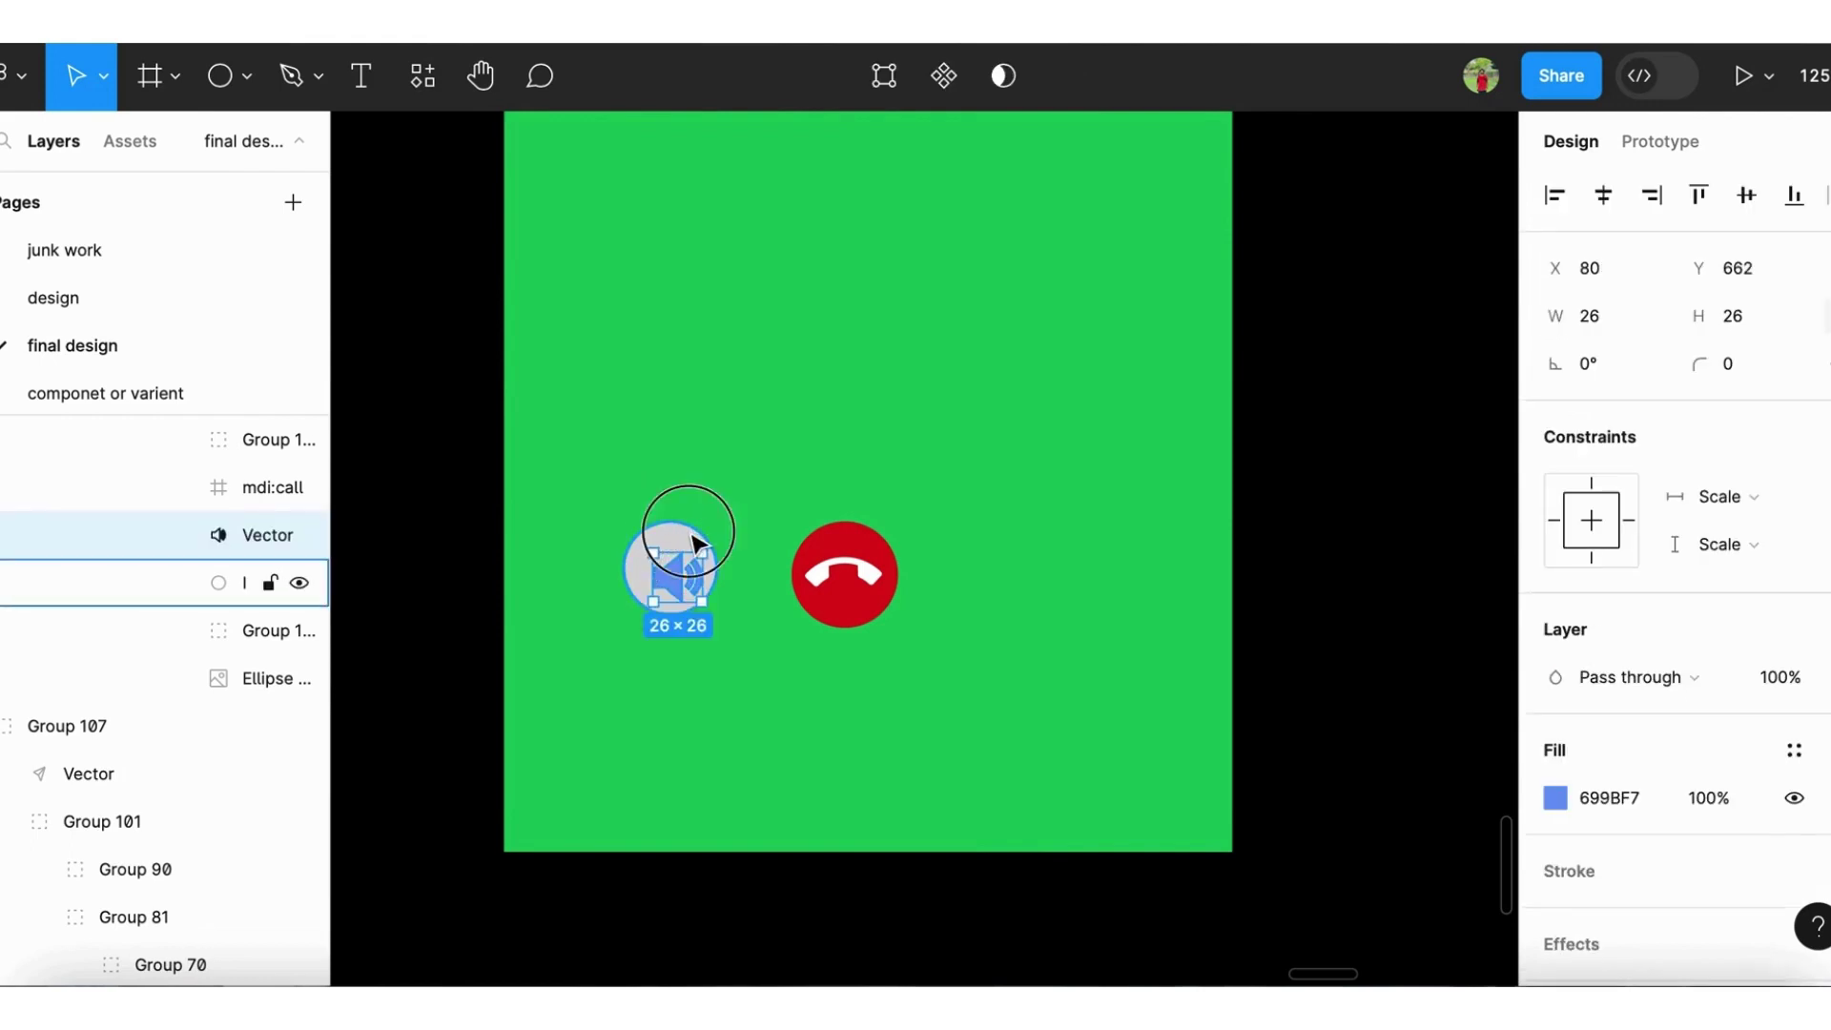
left_click(692, 539, "shift")
left_click(1763, 204)
left_click(1603, 196)
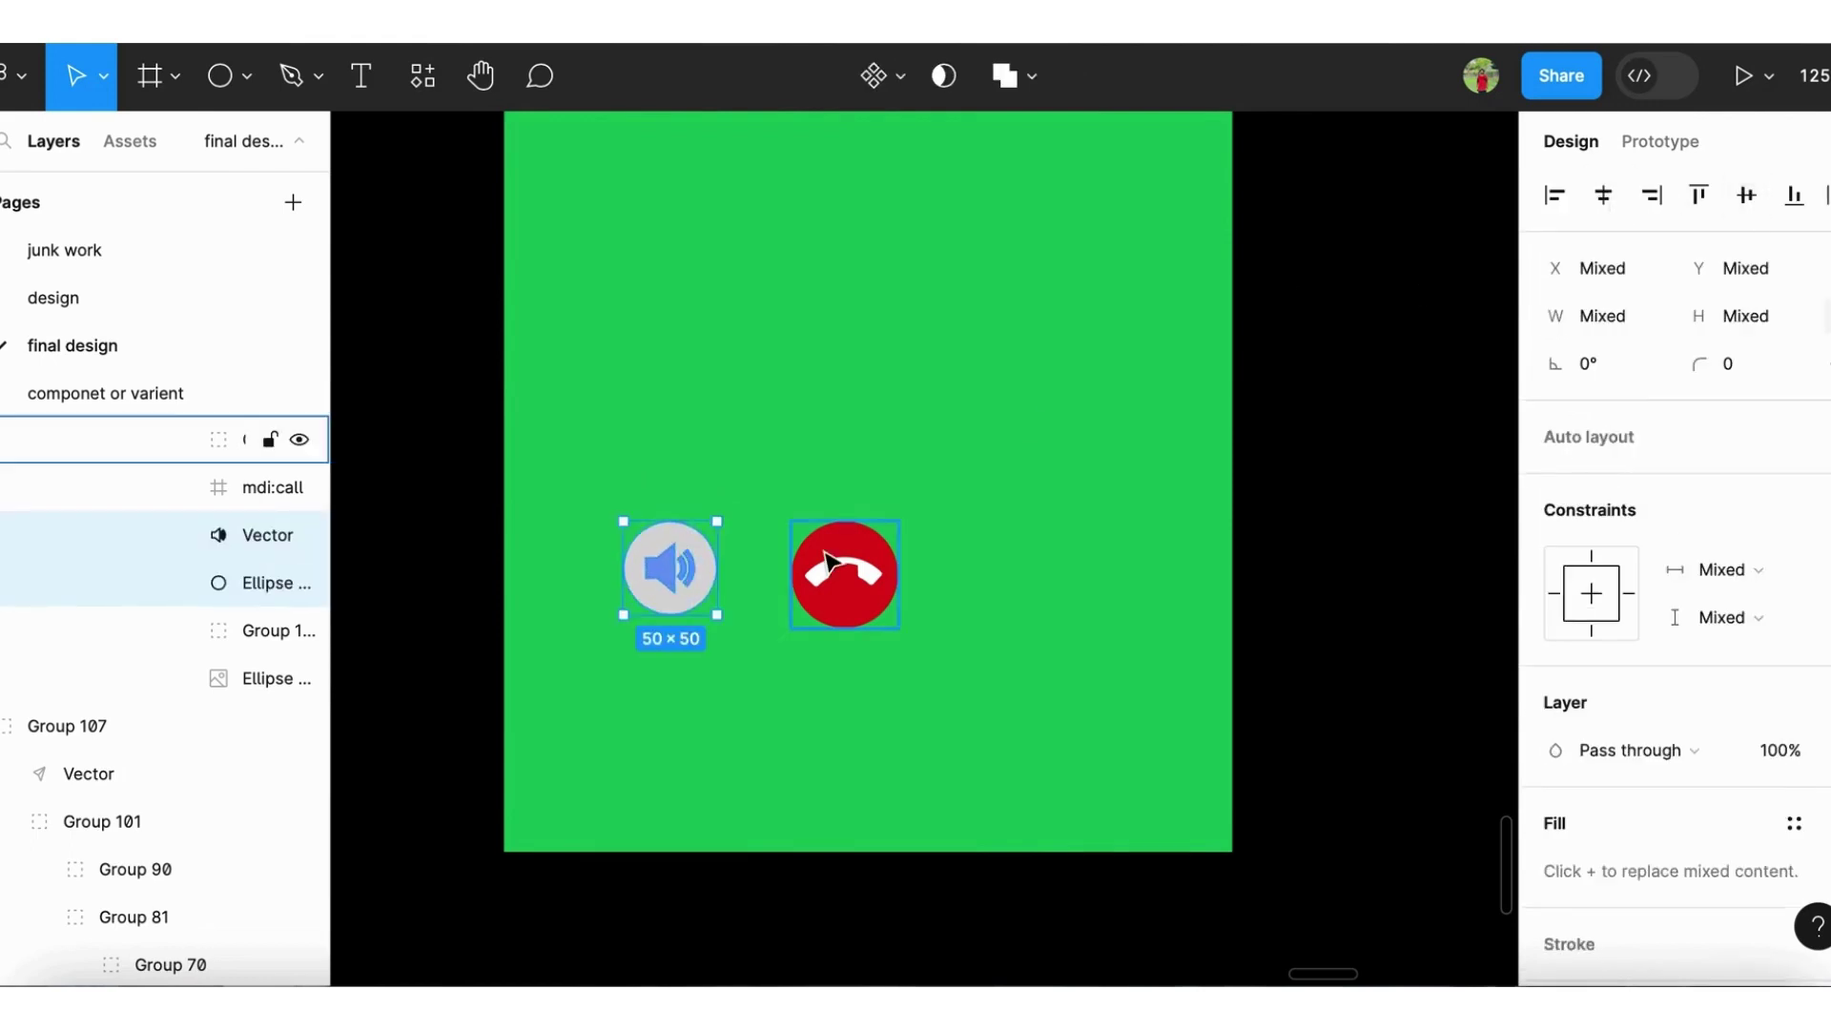
left_click_drag(675, 578, 705, 597)
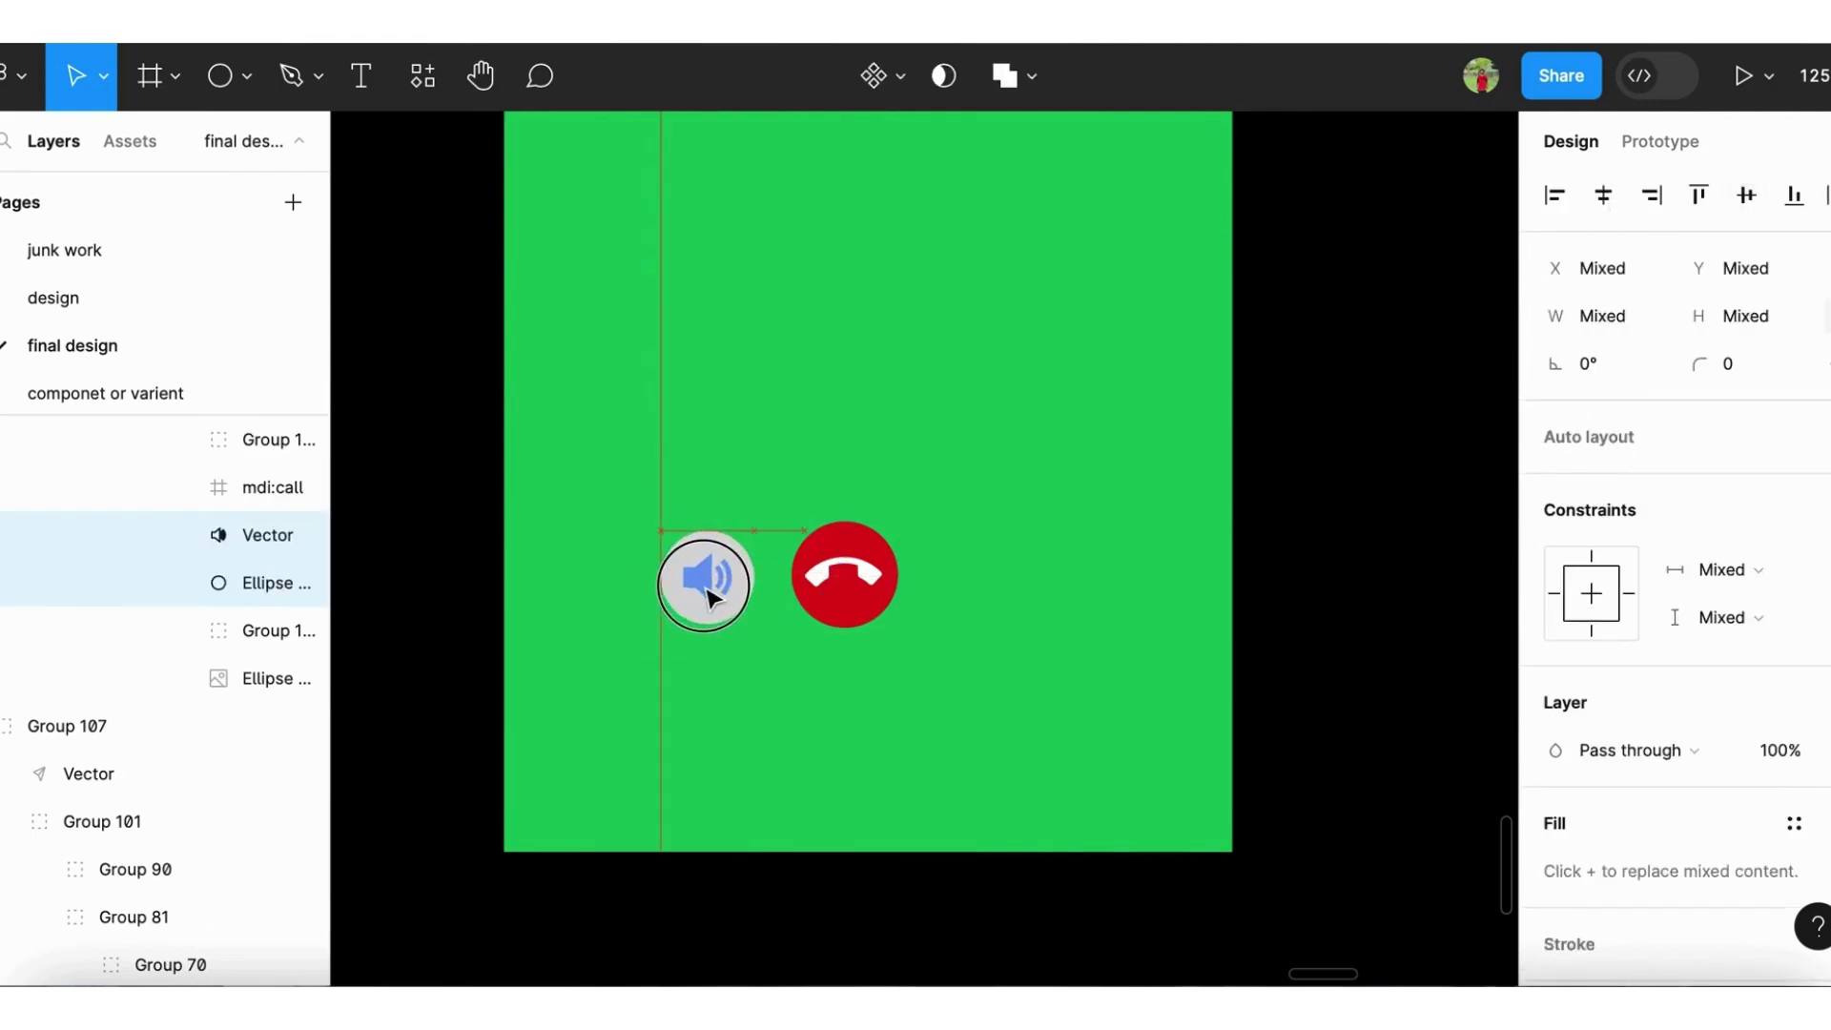
Add a semi-bold 'Speaker' text label below the speaker button and start changing its size to 16
left_click(361, 75)
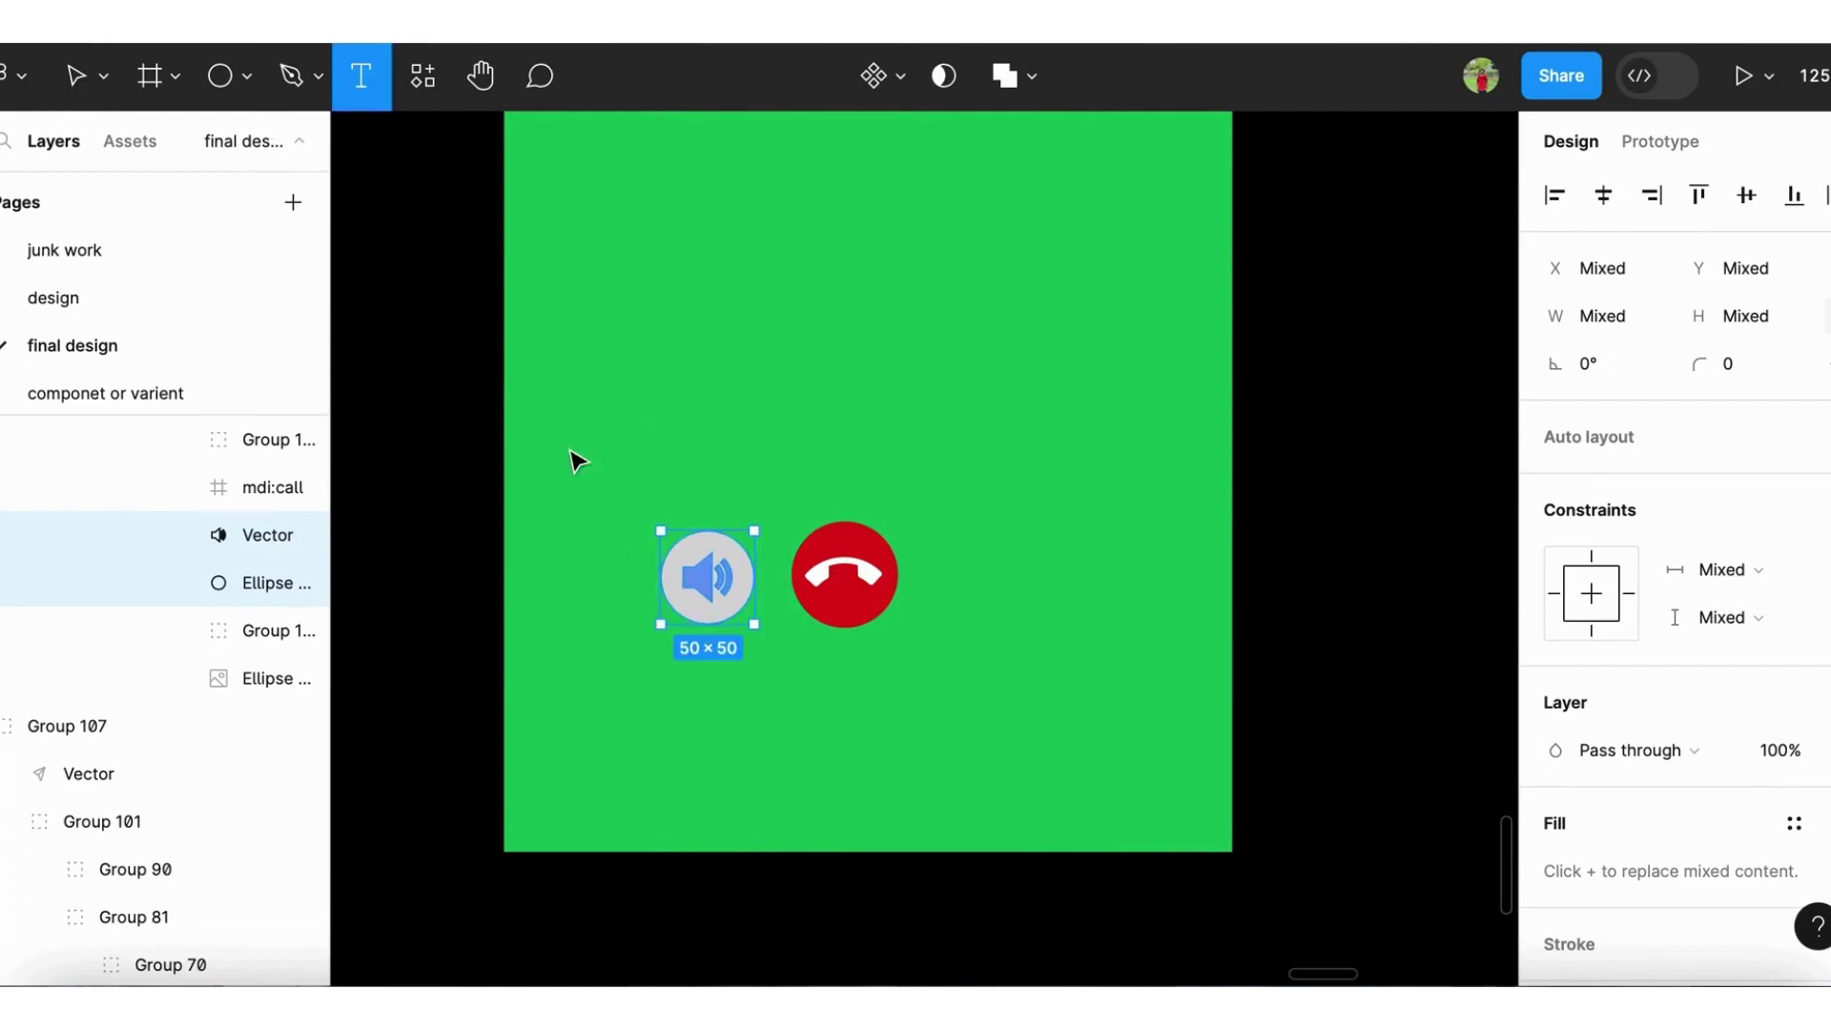
left_click(669, 668)
type("Speak")
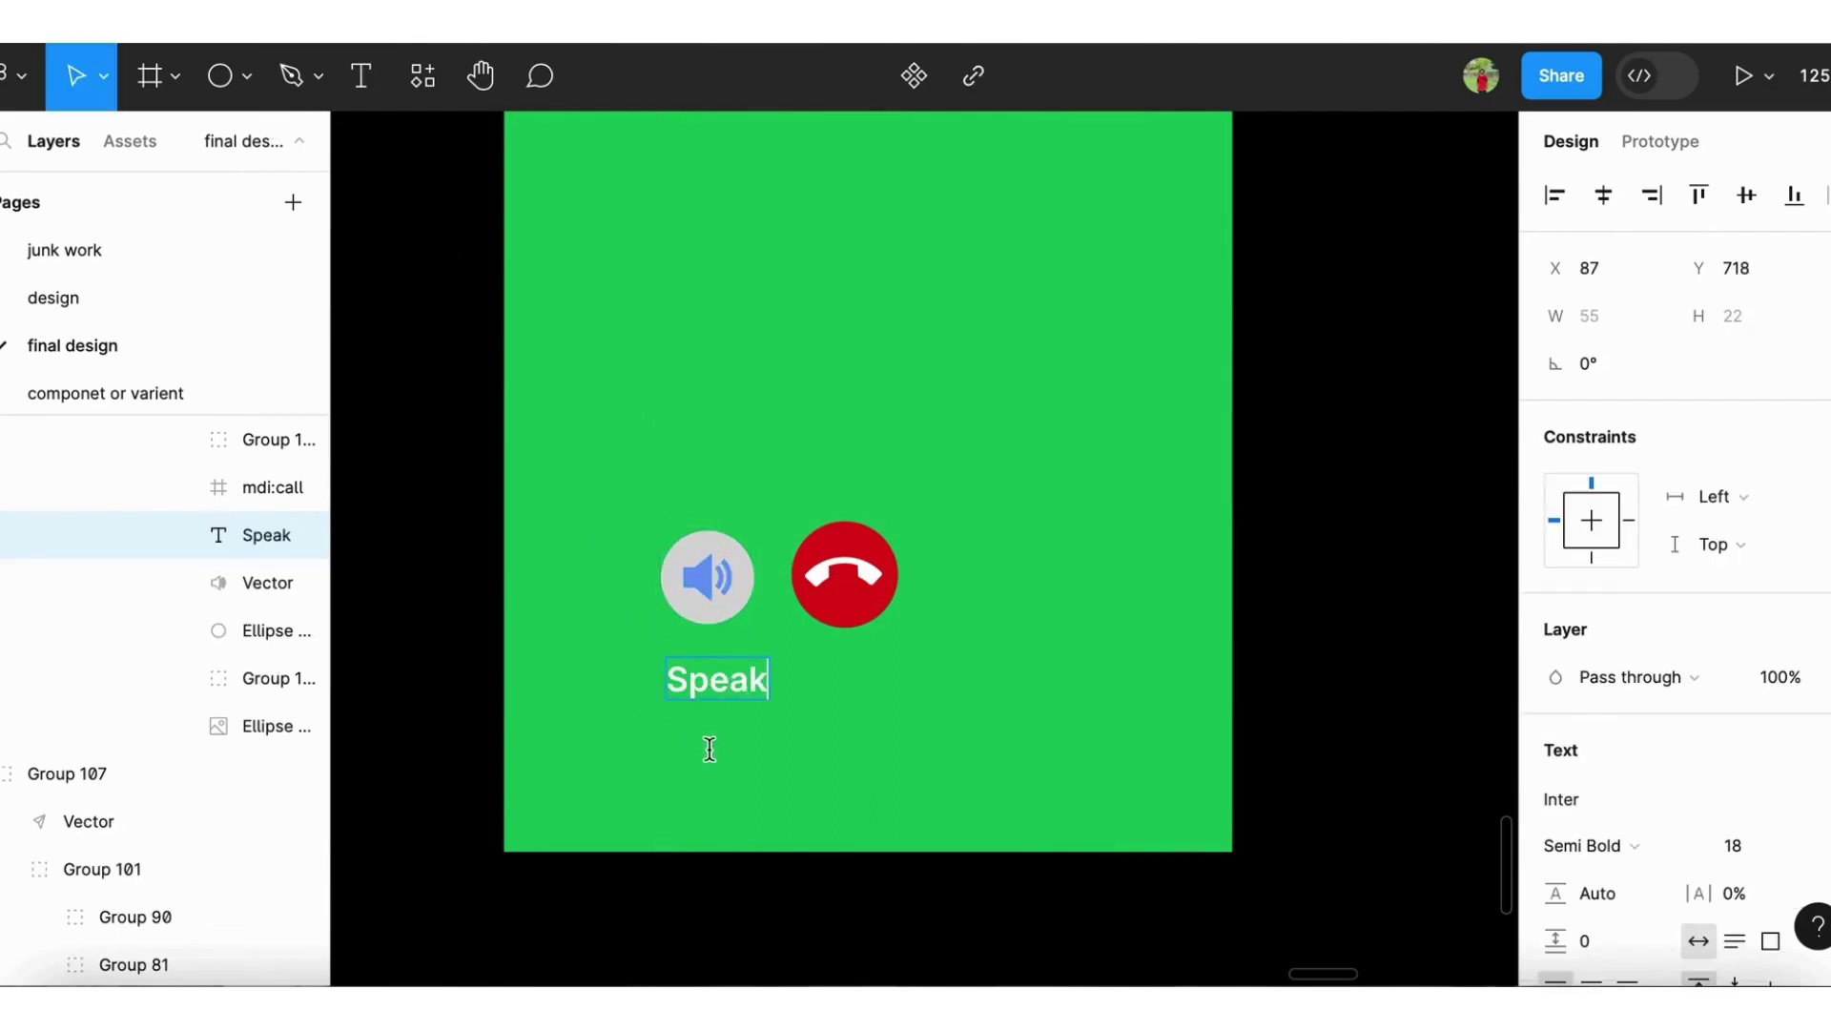
type("er")
key("Escape")
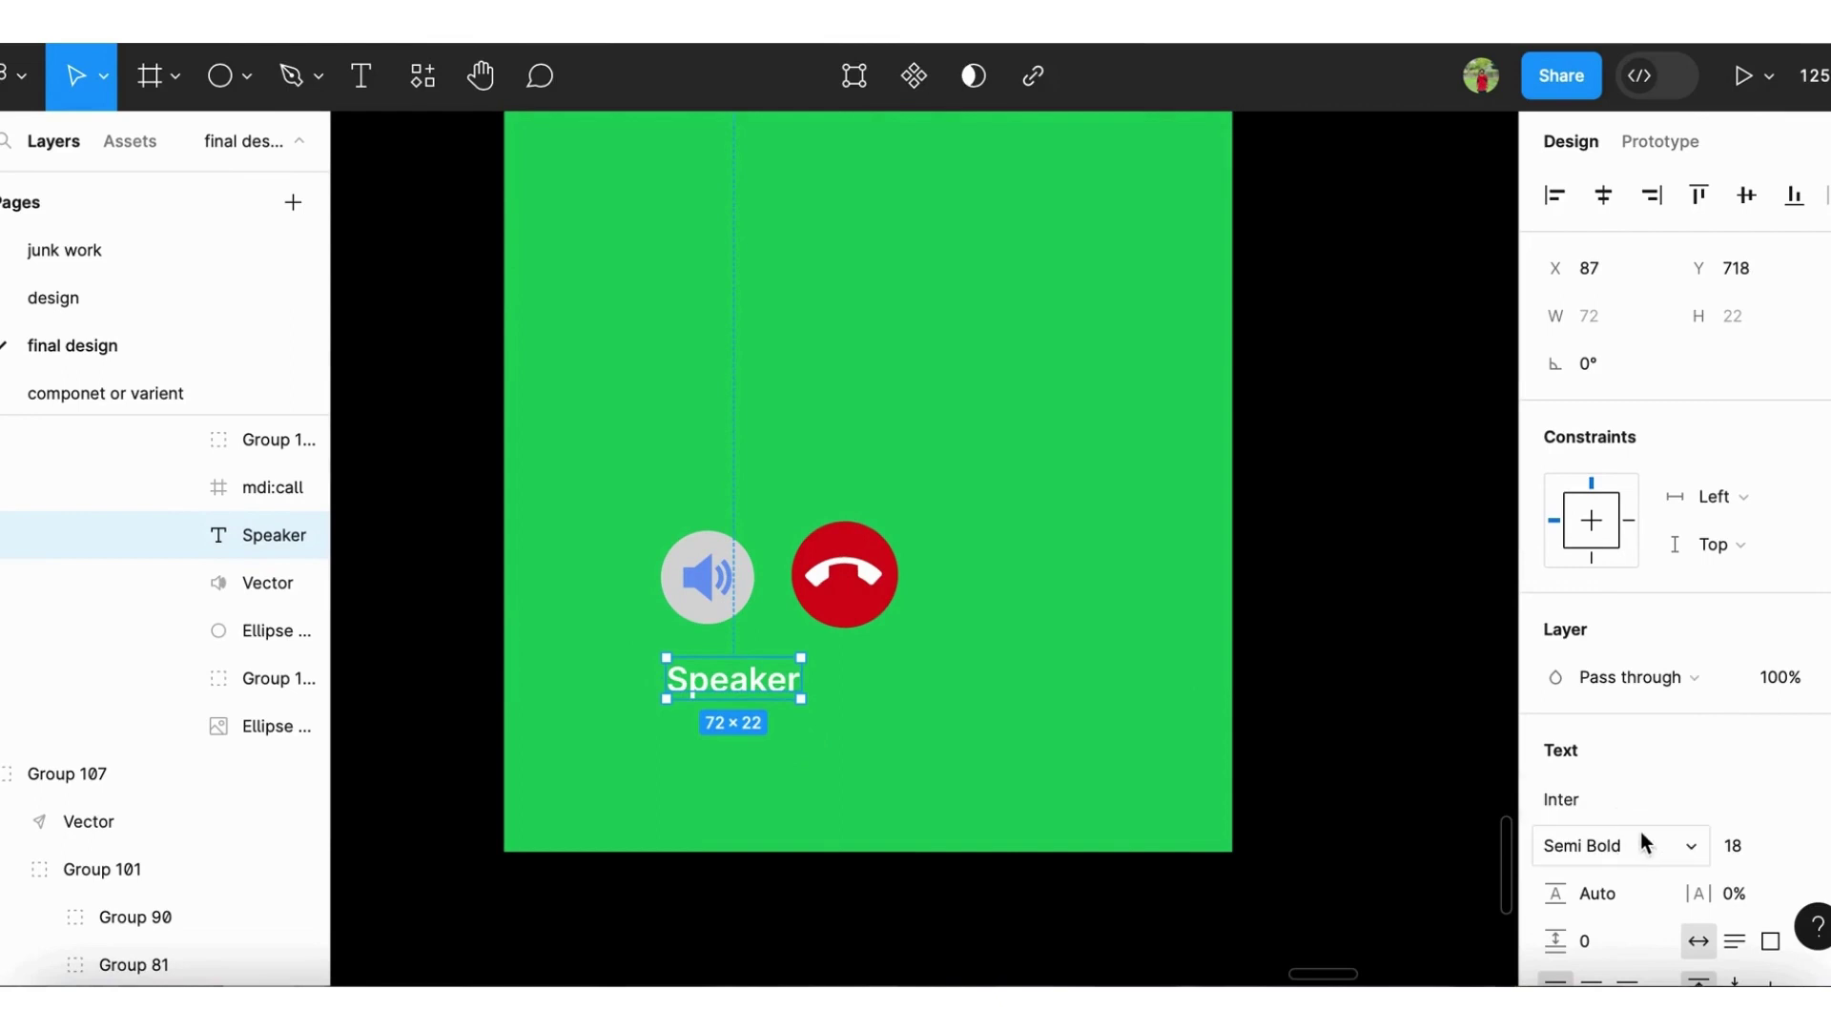
left_click(1640, 833)
left_click(1641, 832)
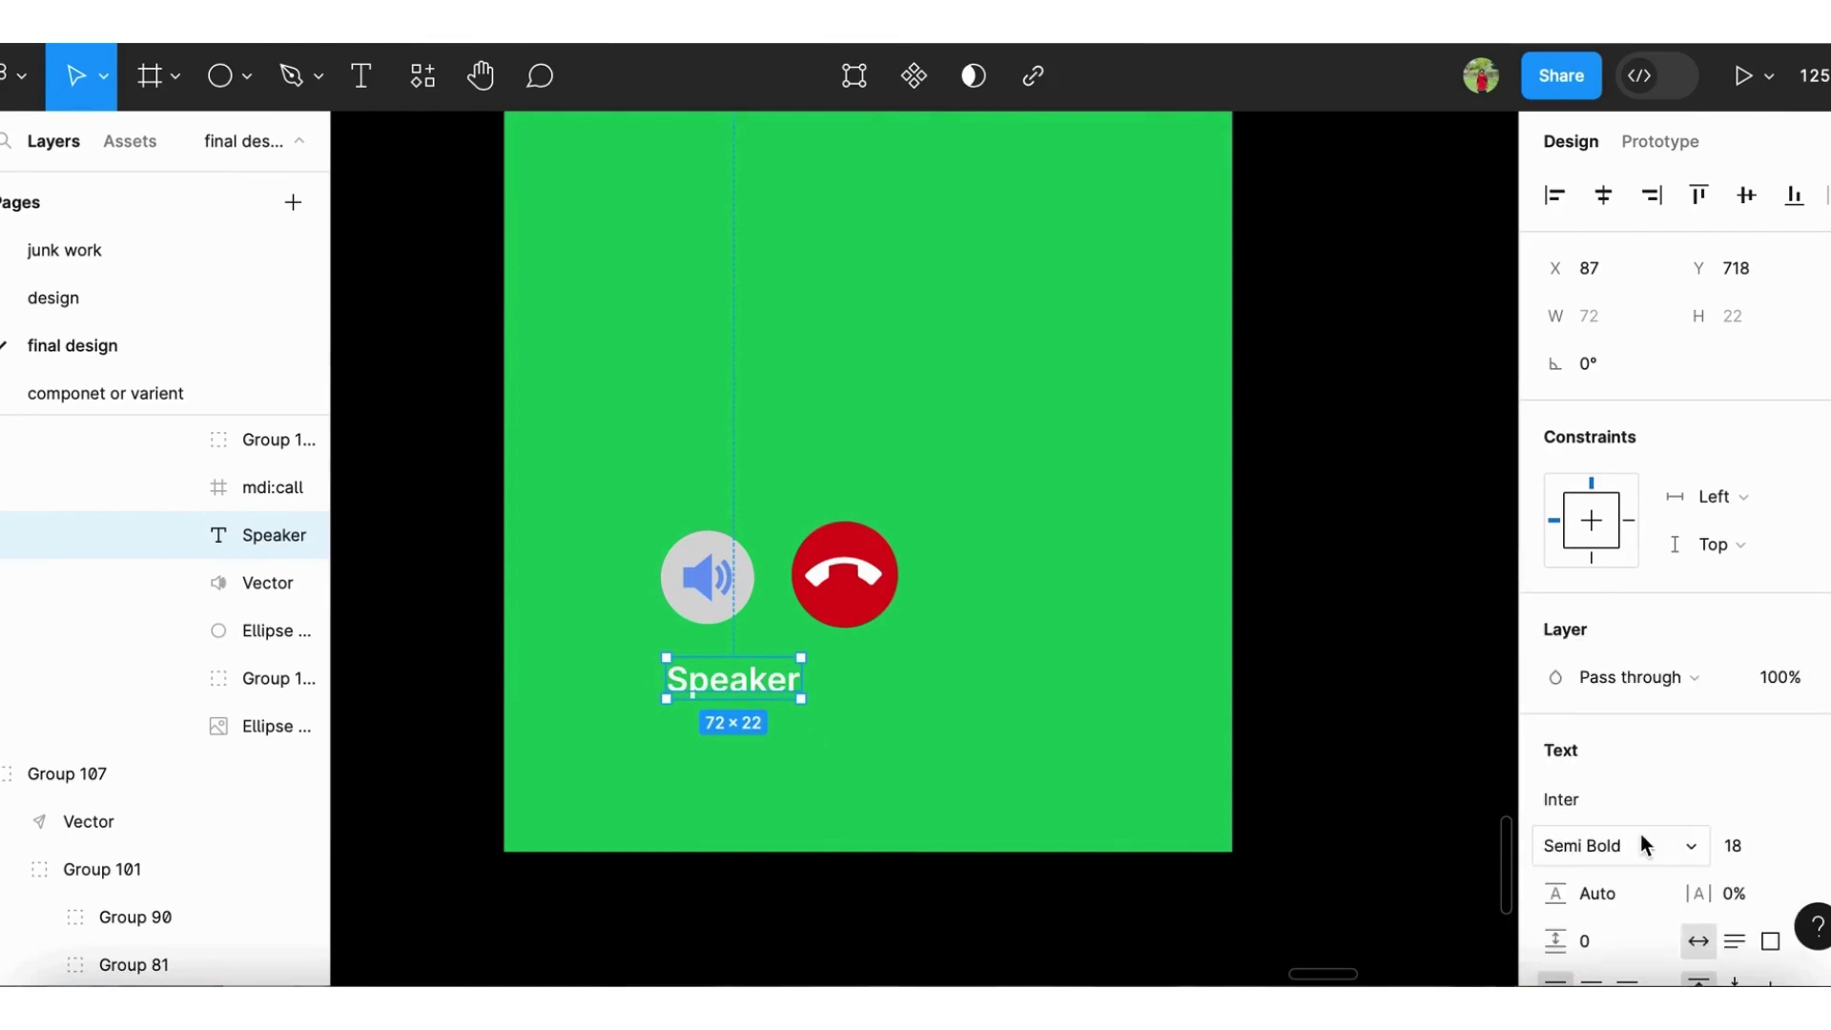
left_click(1733, 841)
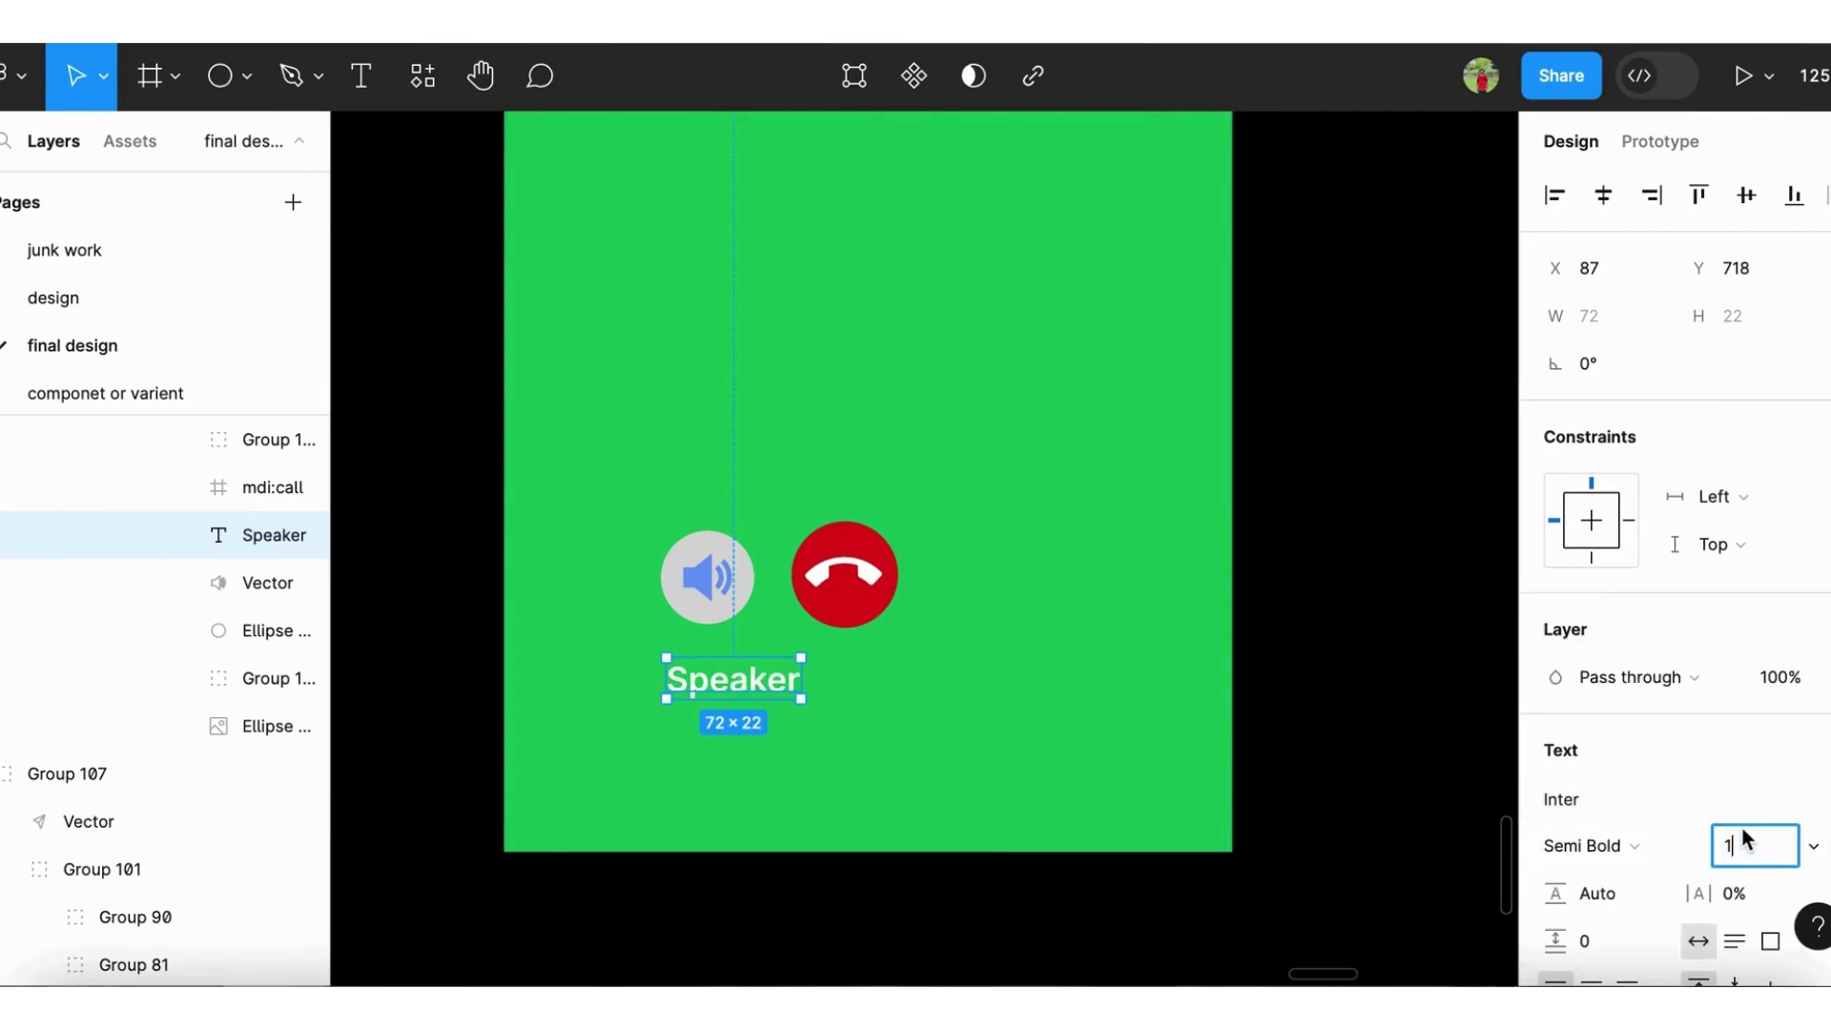
type("6")
Apply font size 16, centre the Speaker label under the button, and set Medium weight
left_click(1281, 818)
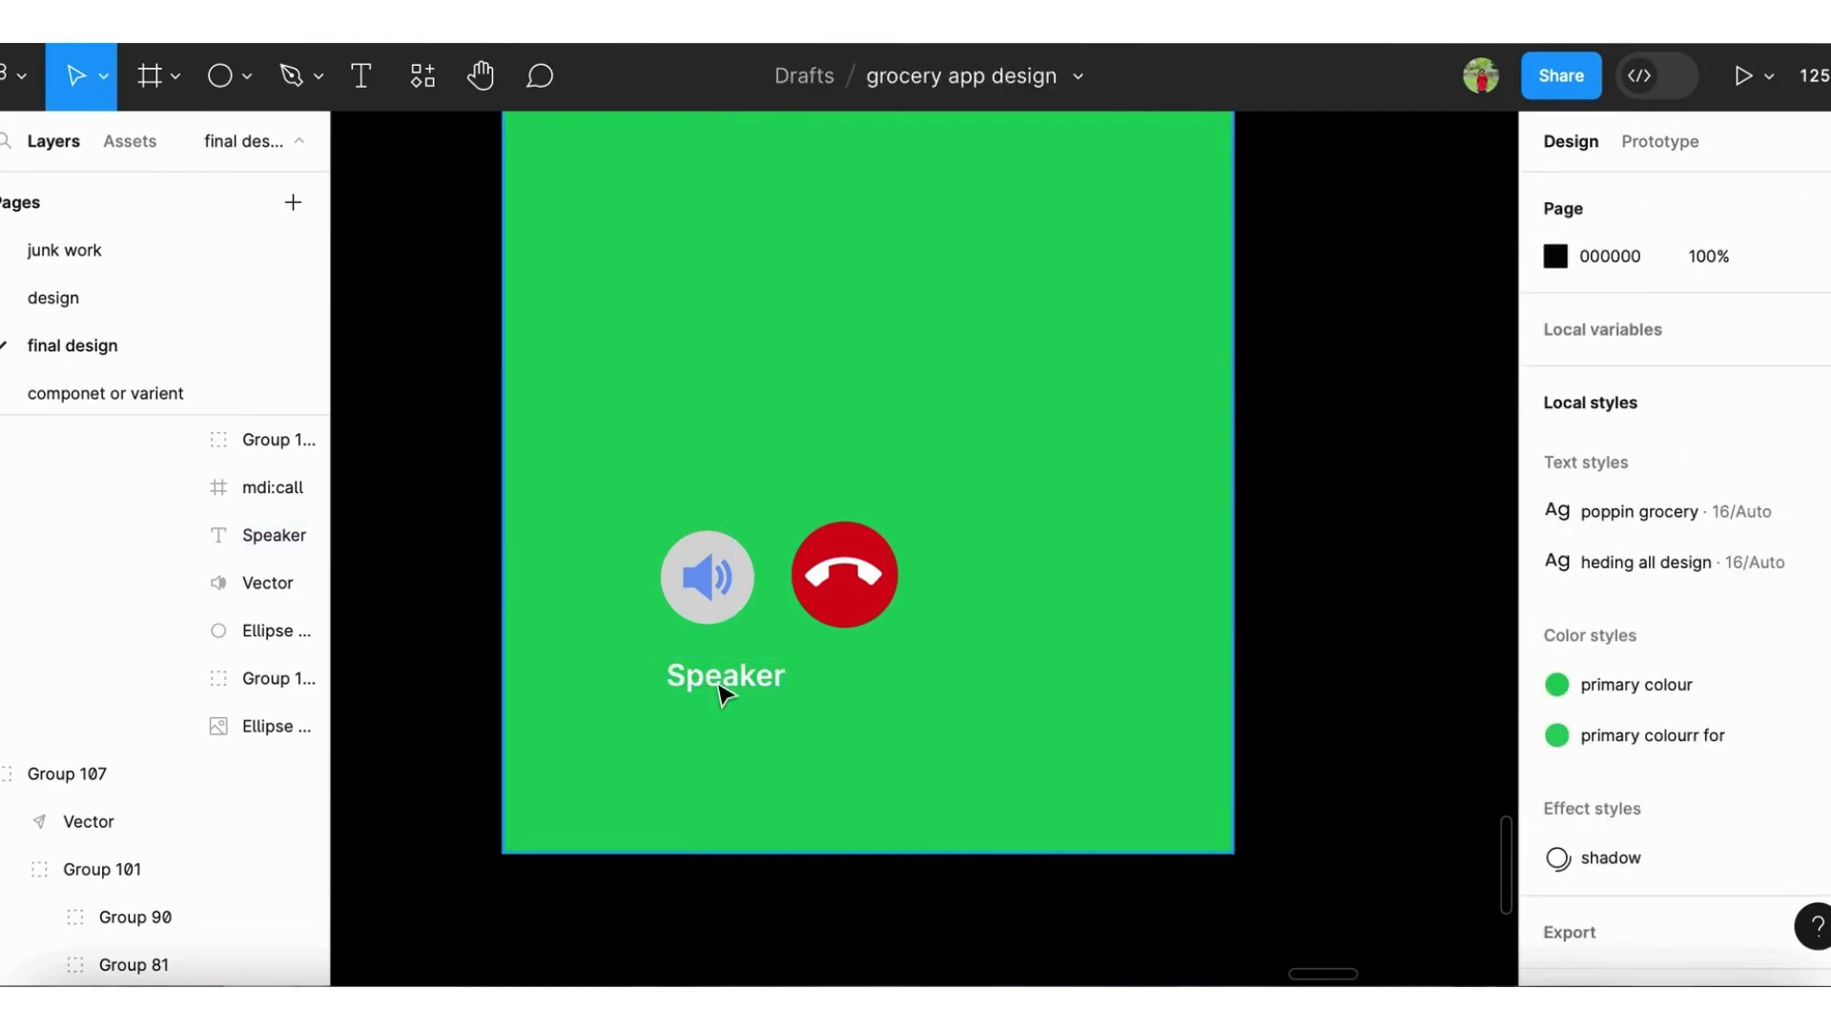
scroll(723, 686, "up", 3)
left_click(696, 660)
left_click_drag(696, 661, 699, 658)
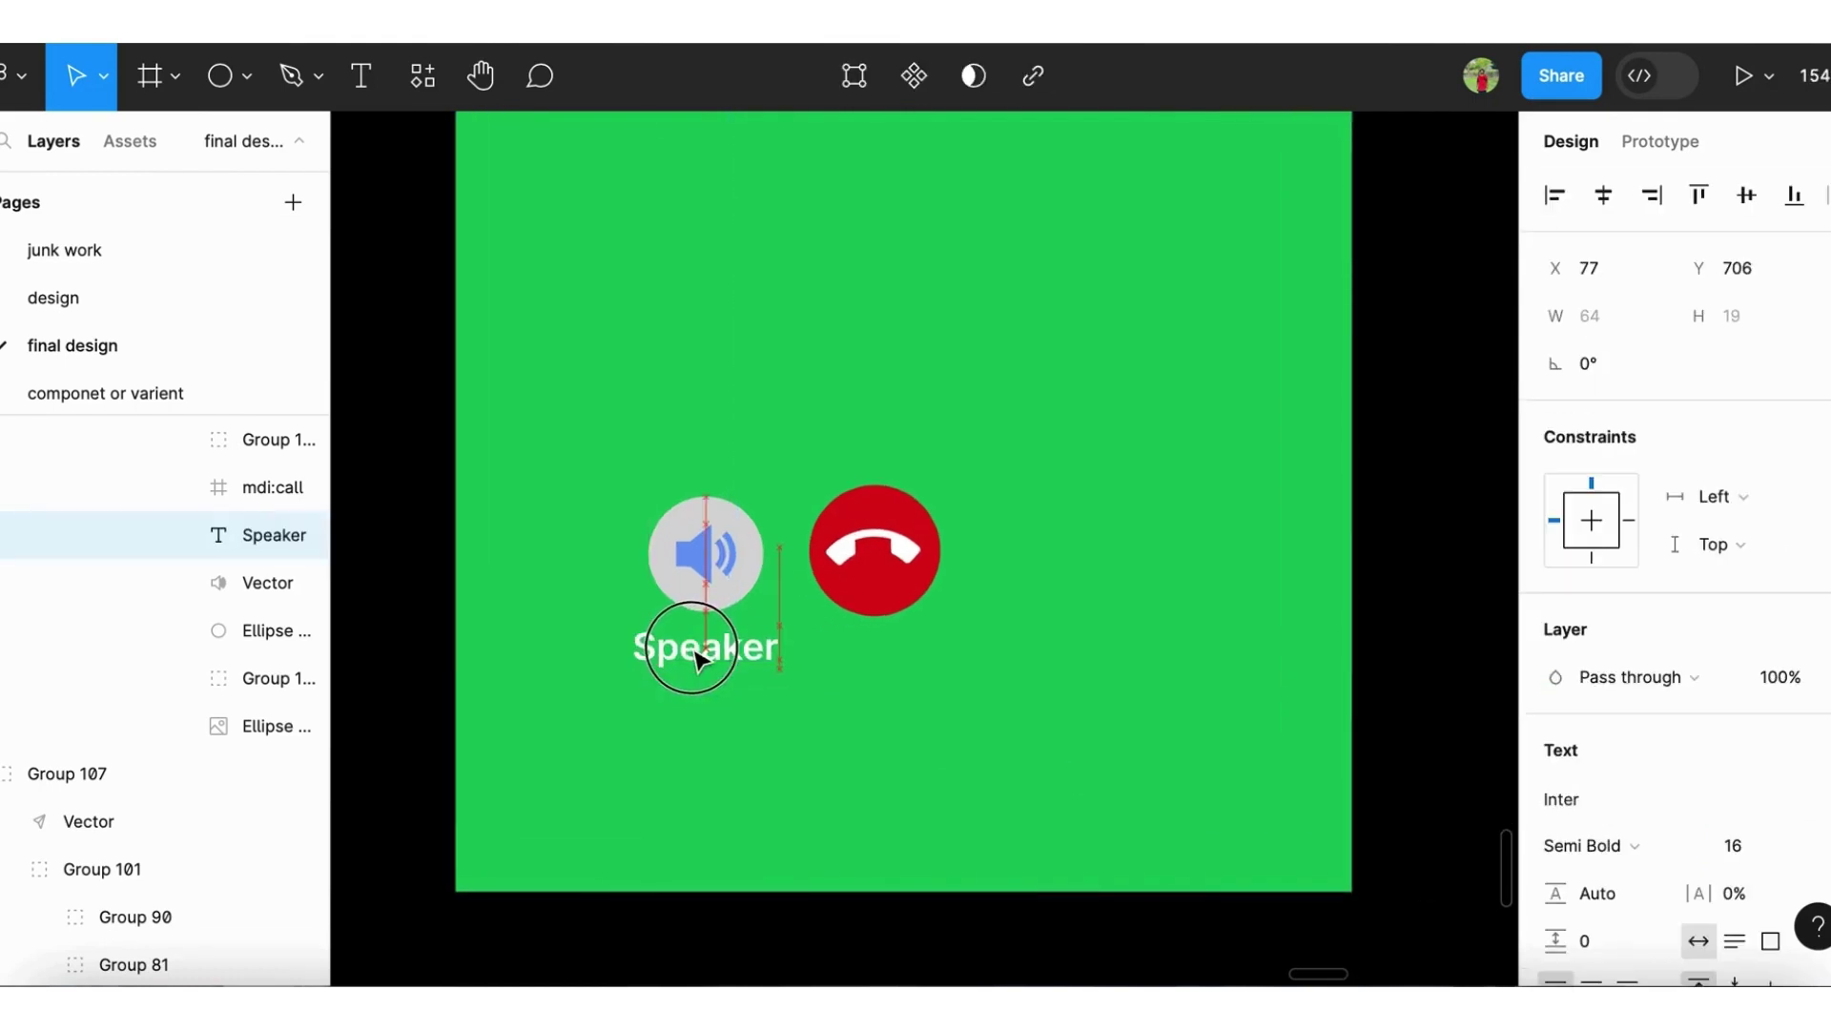
scroll(699, 658, "down", 3)
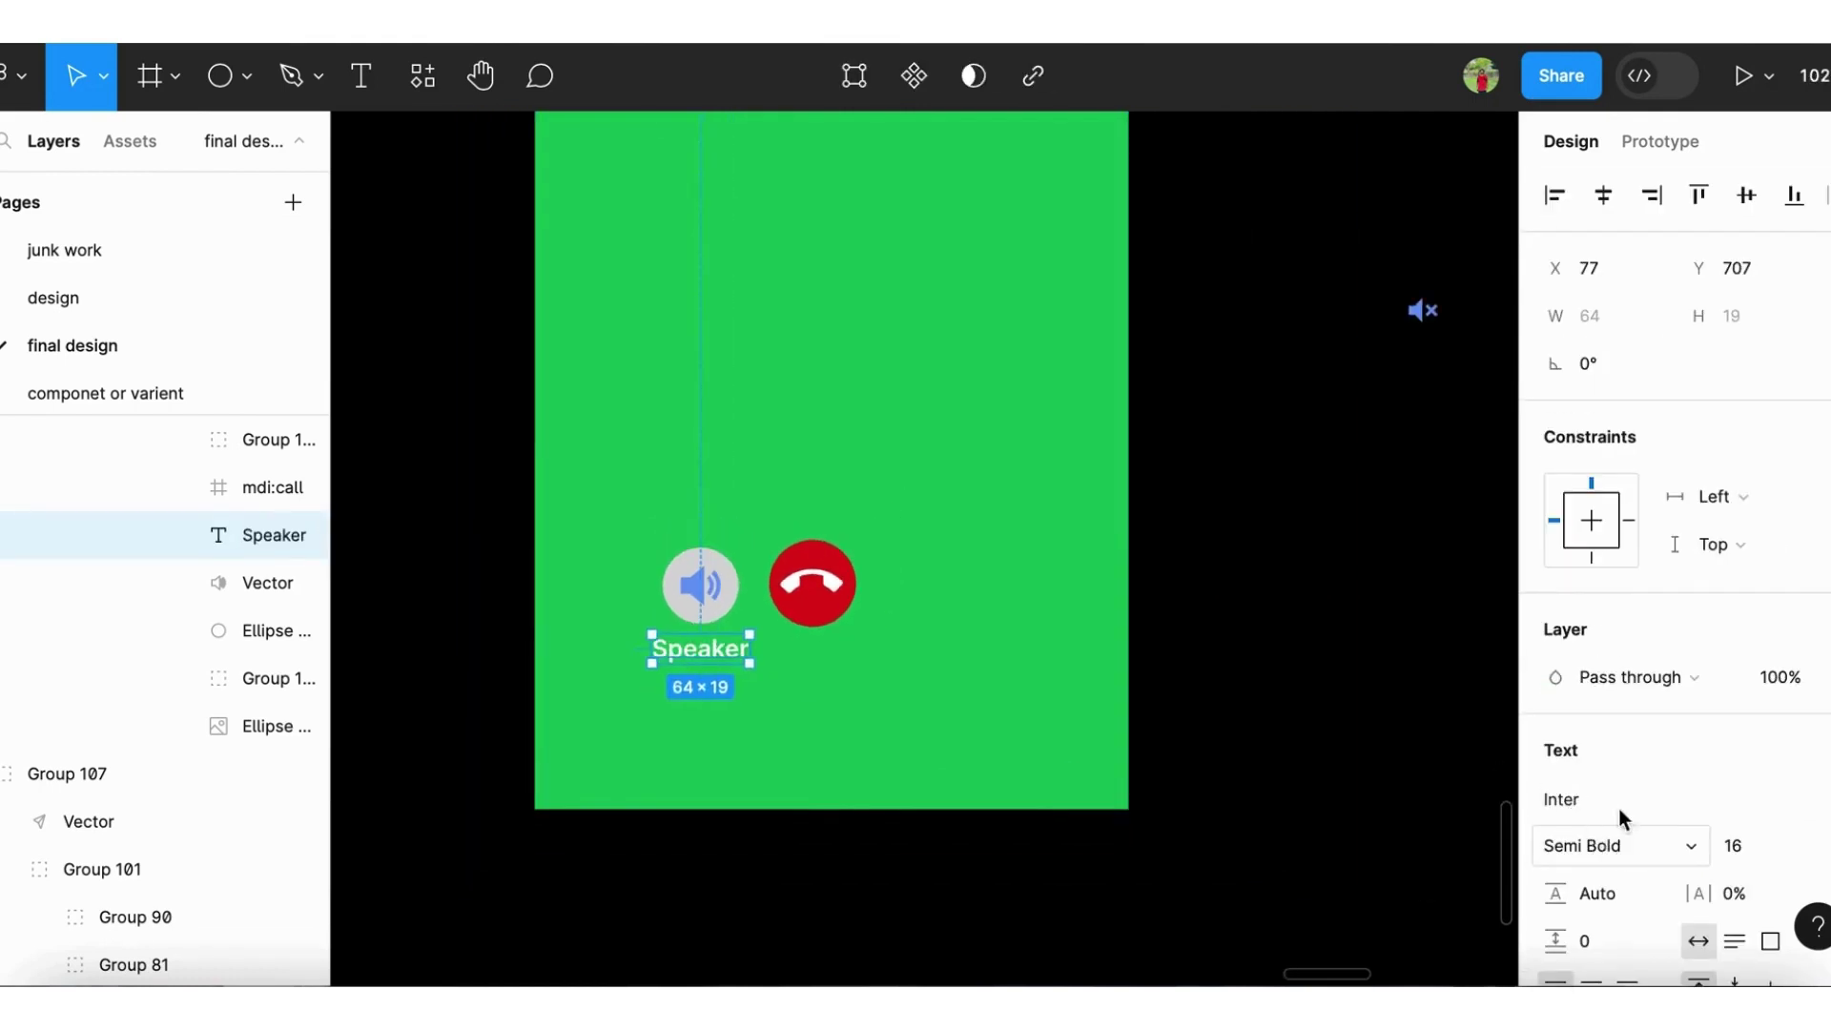
left_click(1621, 845)
left_click(1642, 806)
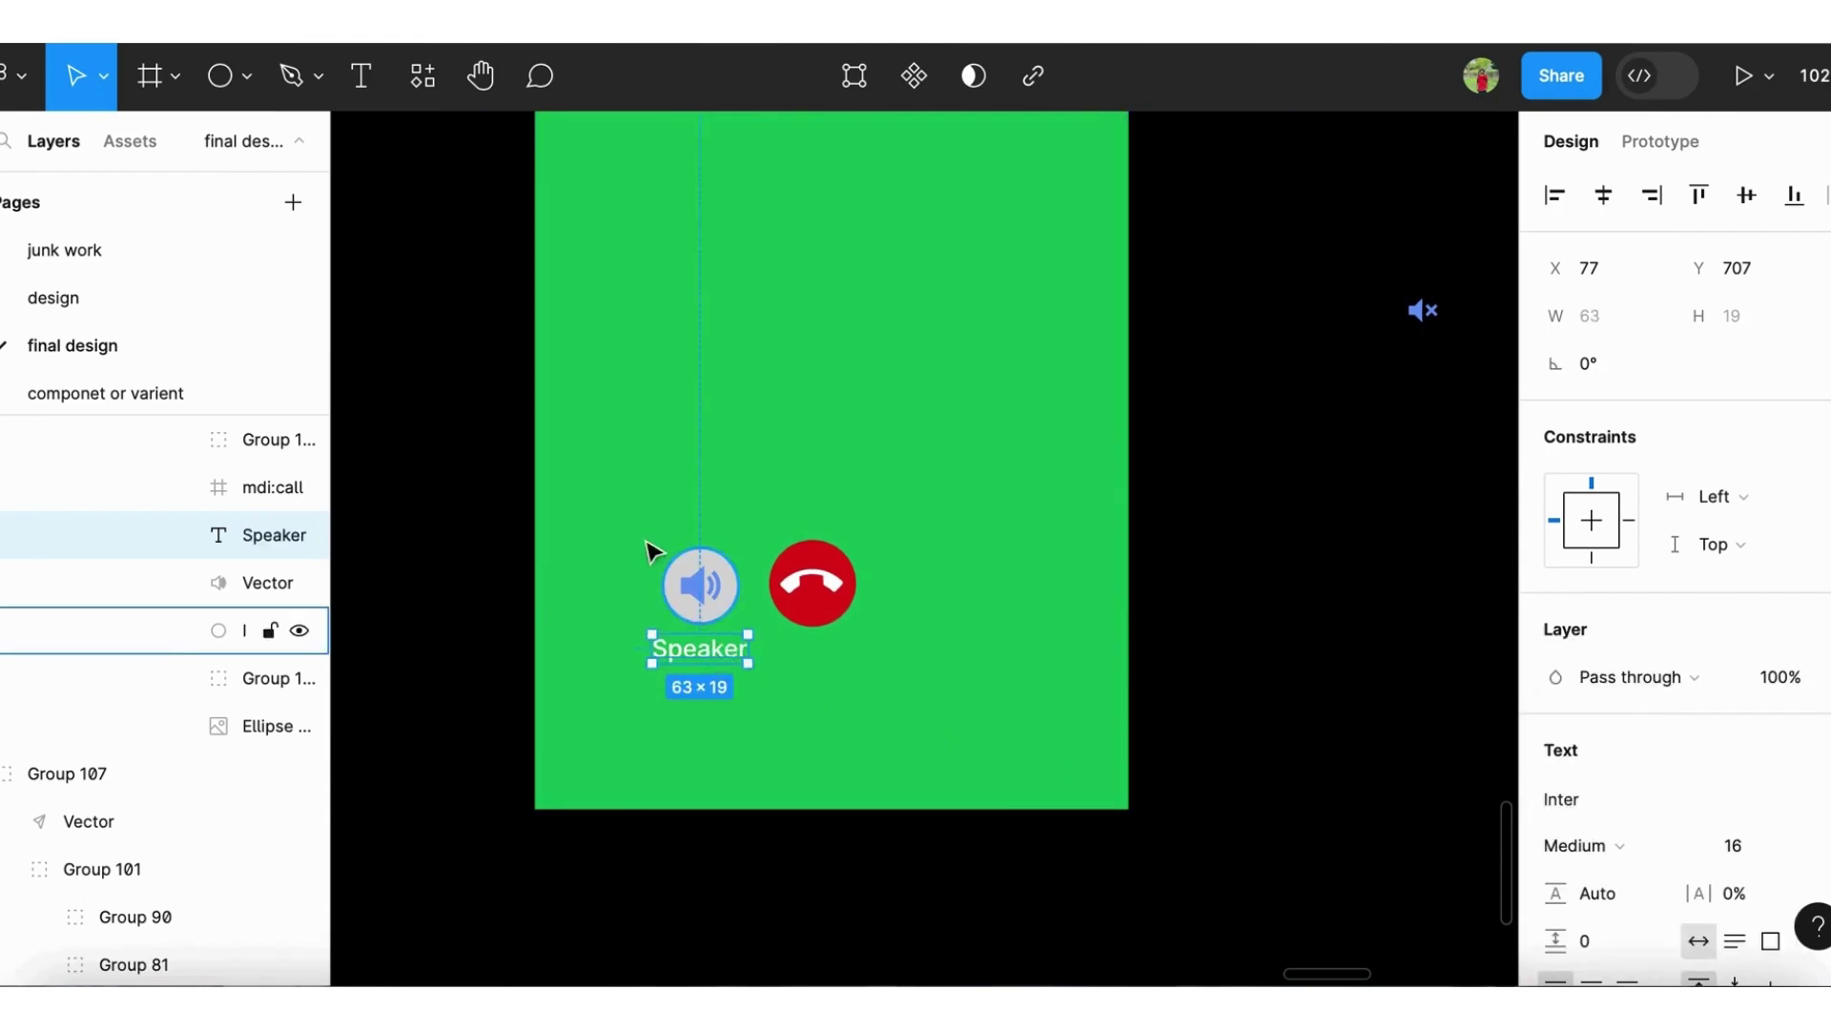
Fill the speaker circle white (FFF) and give the speaker icon a dark colour
left_click_drag(634, 523, 758, 665)
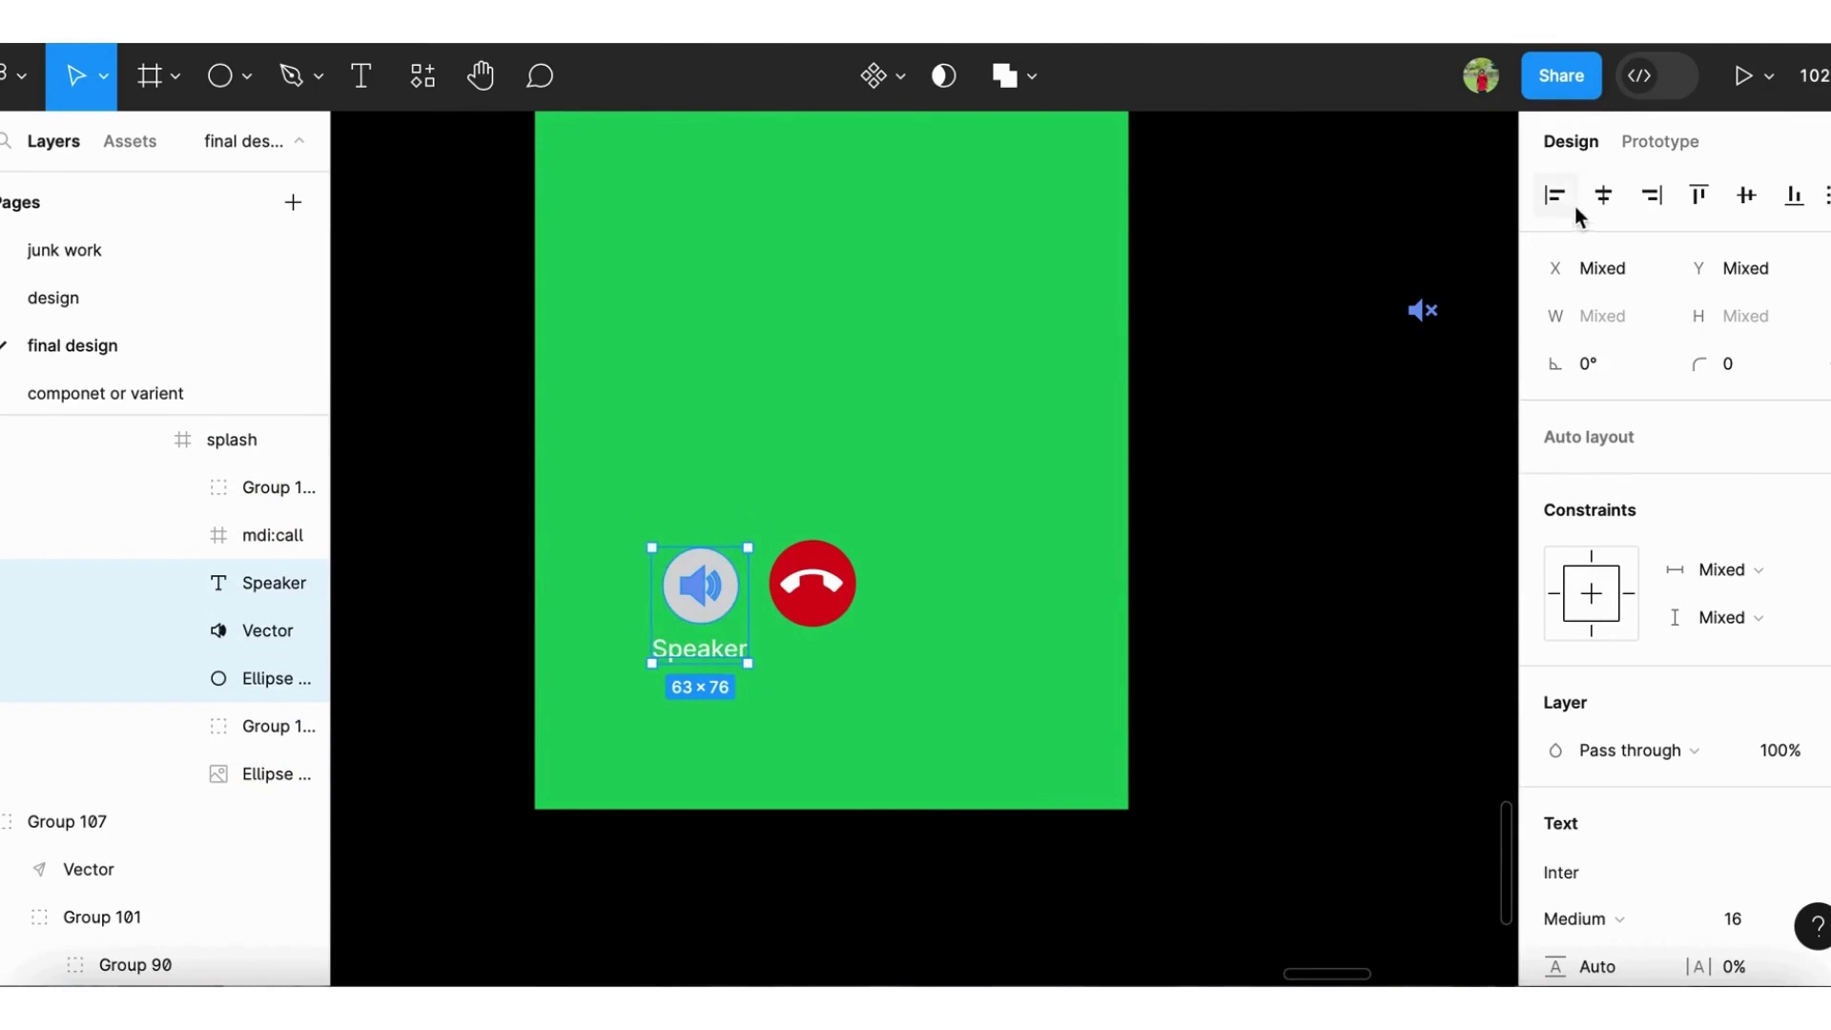
left_click(1240, 519)
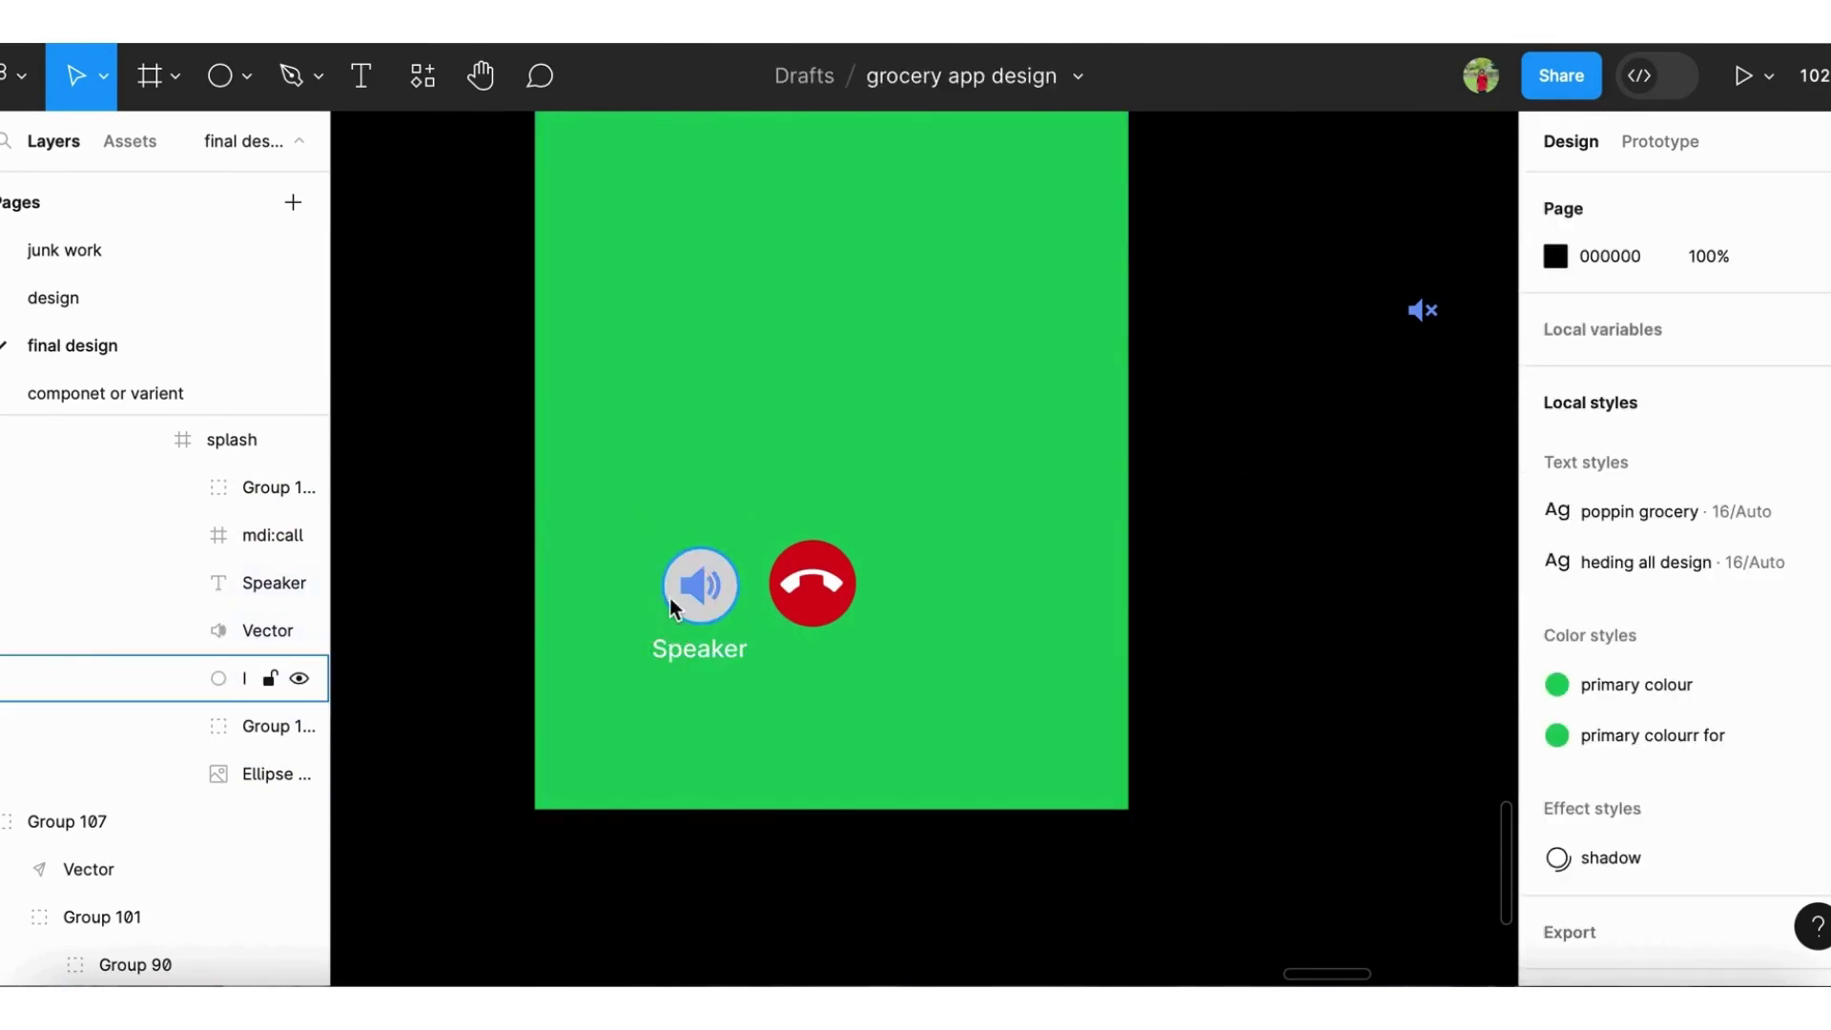
left_click(678, 604)
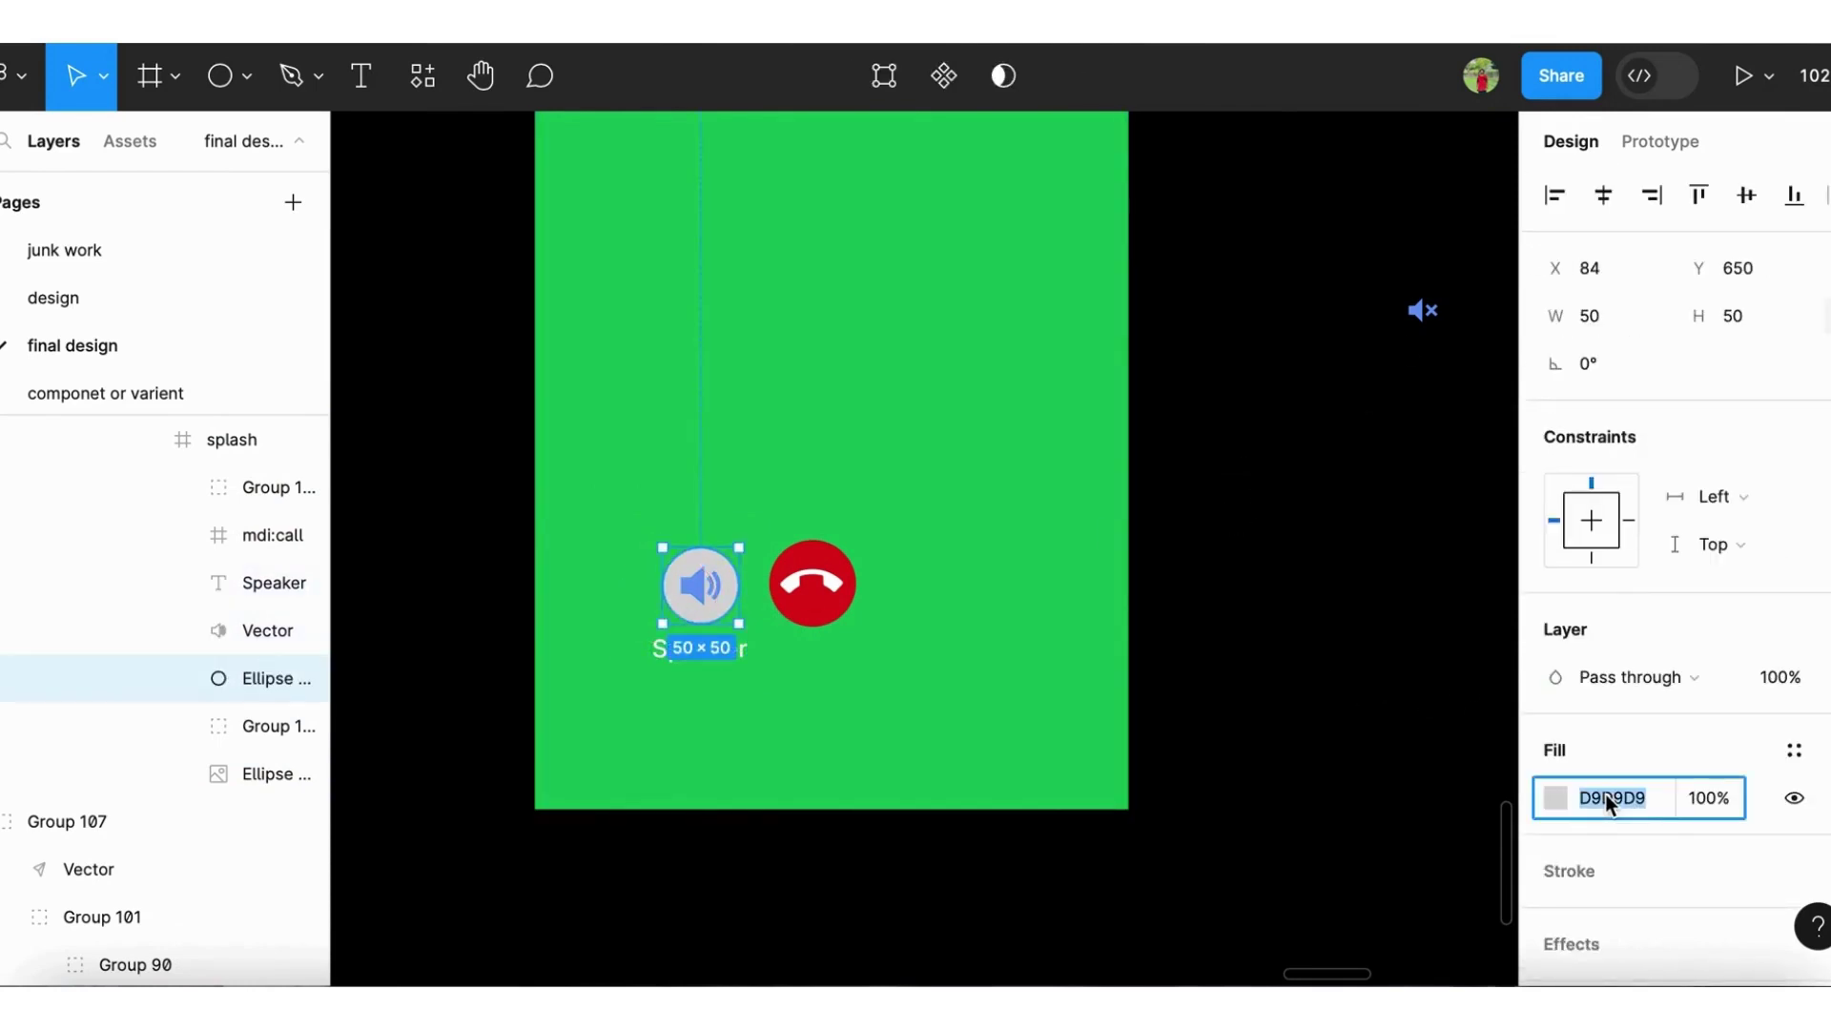
type("fff")
left_click(1290, 805)
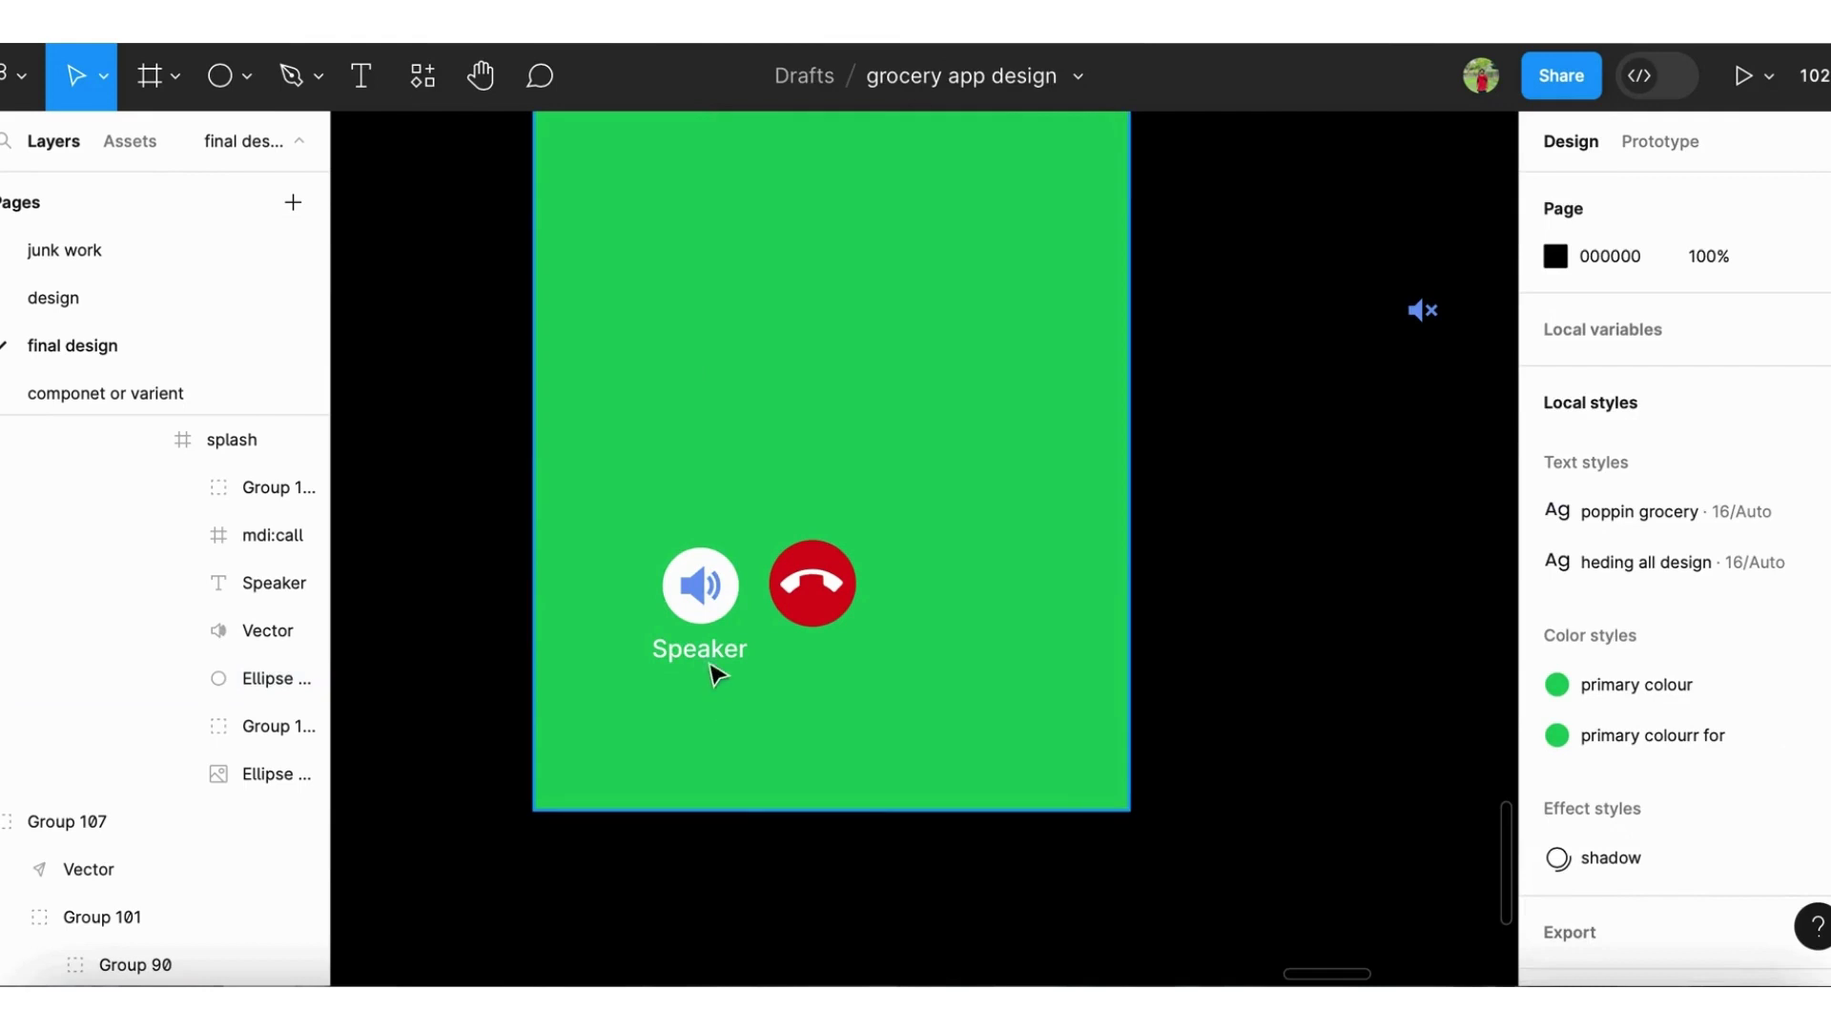
left_click(702, 605)
left_click(1309, 784)
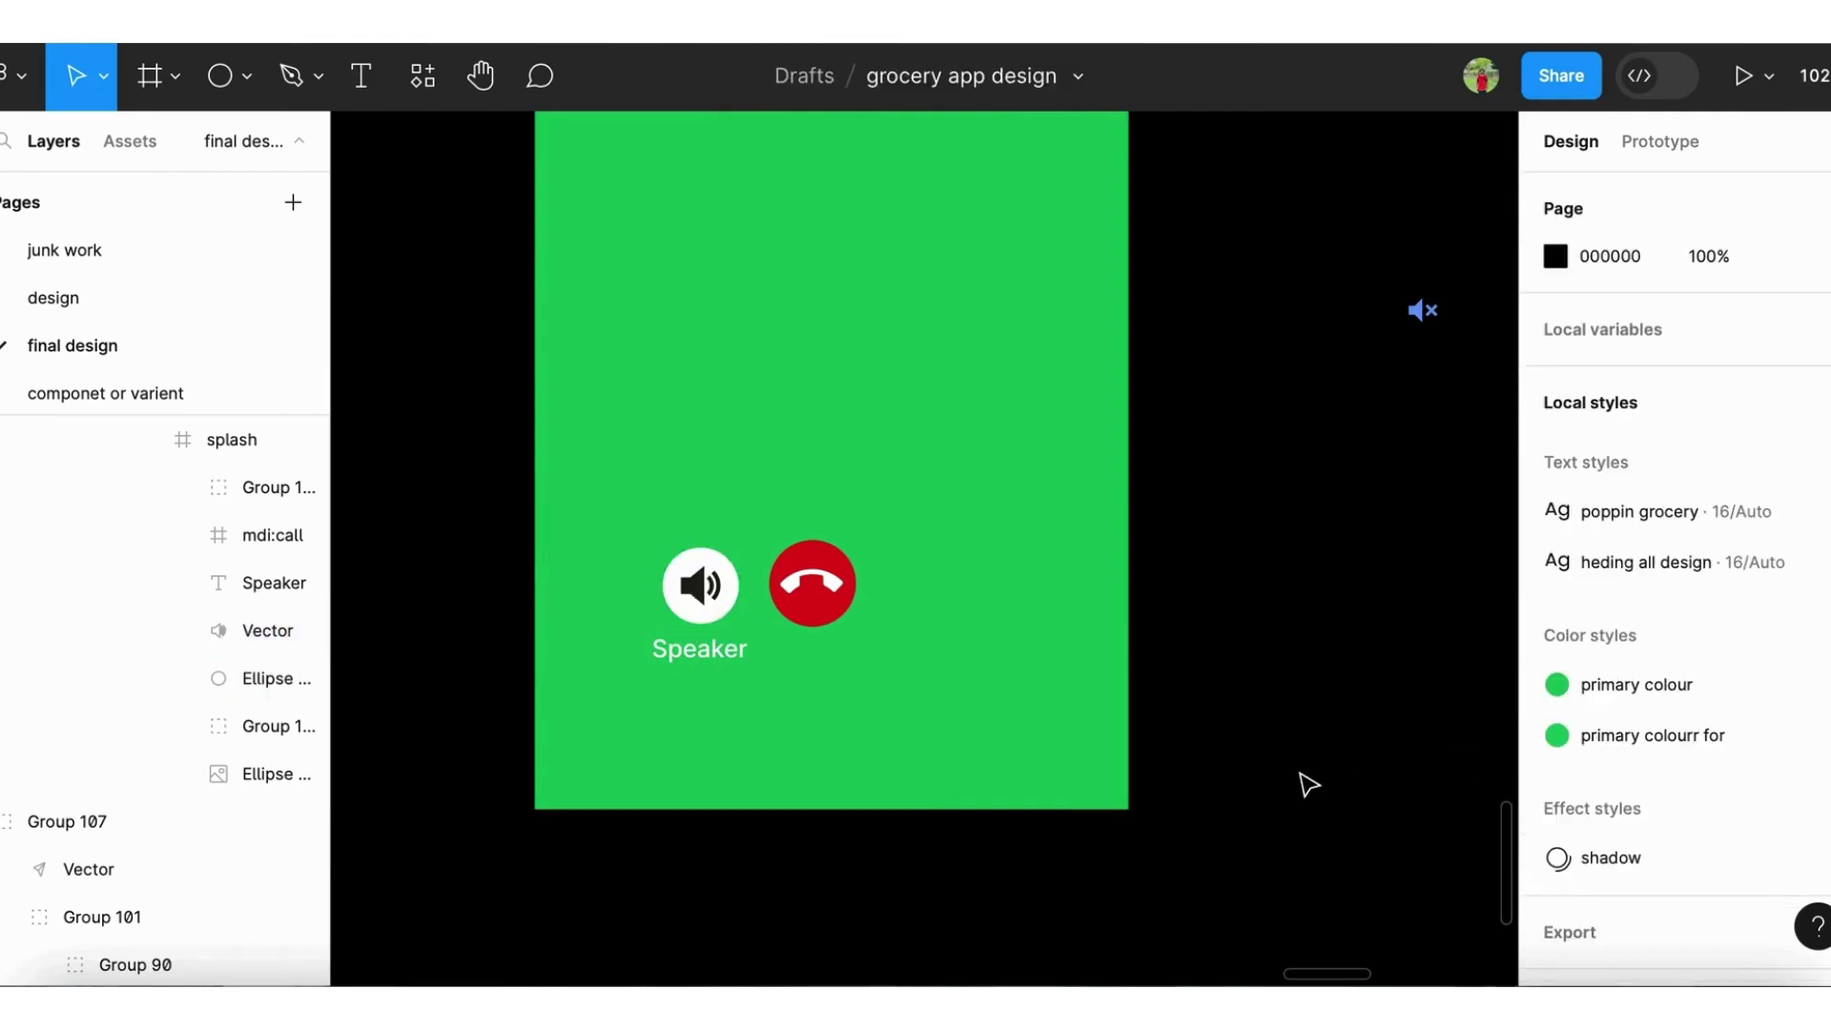
Group the white circle, speaker icon and Speaker label together
left_click_drag(633, 572, 749, 667)
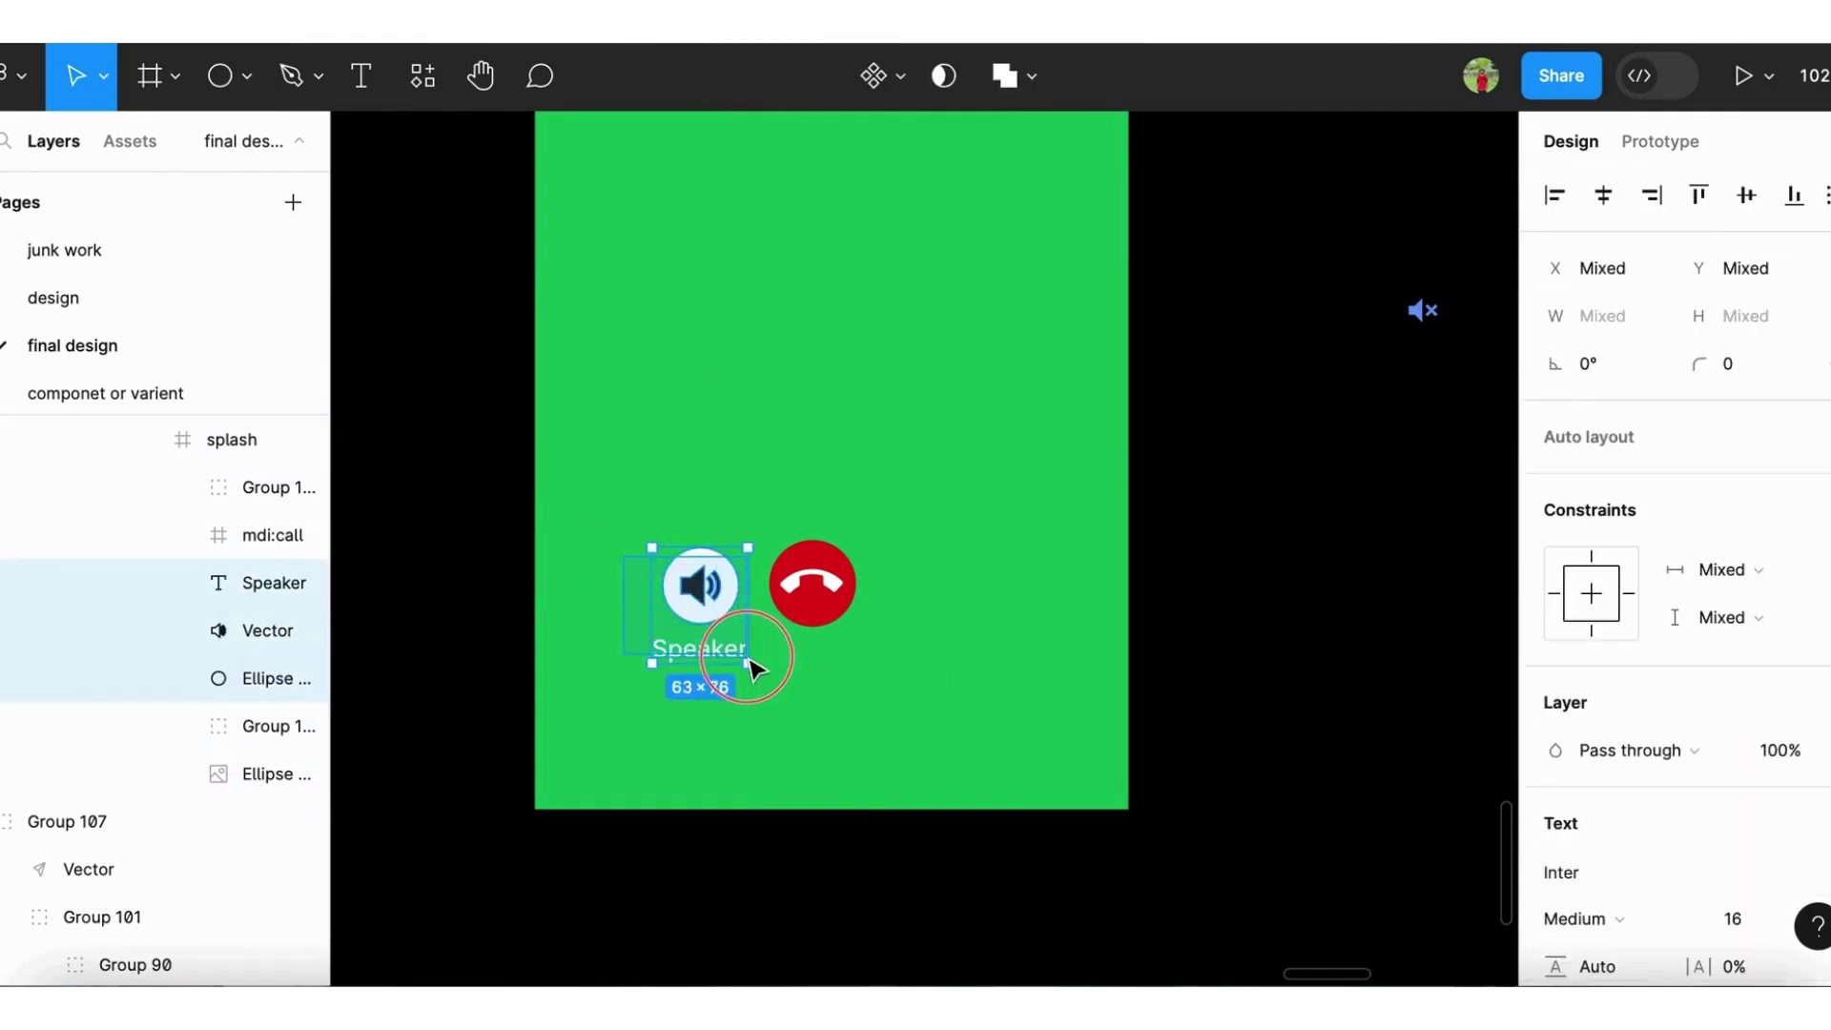
key("ctrl+g")
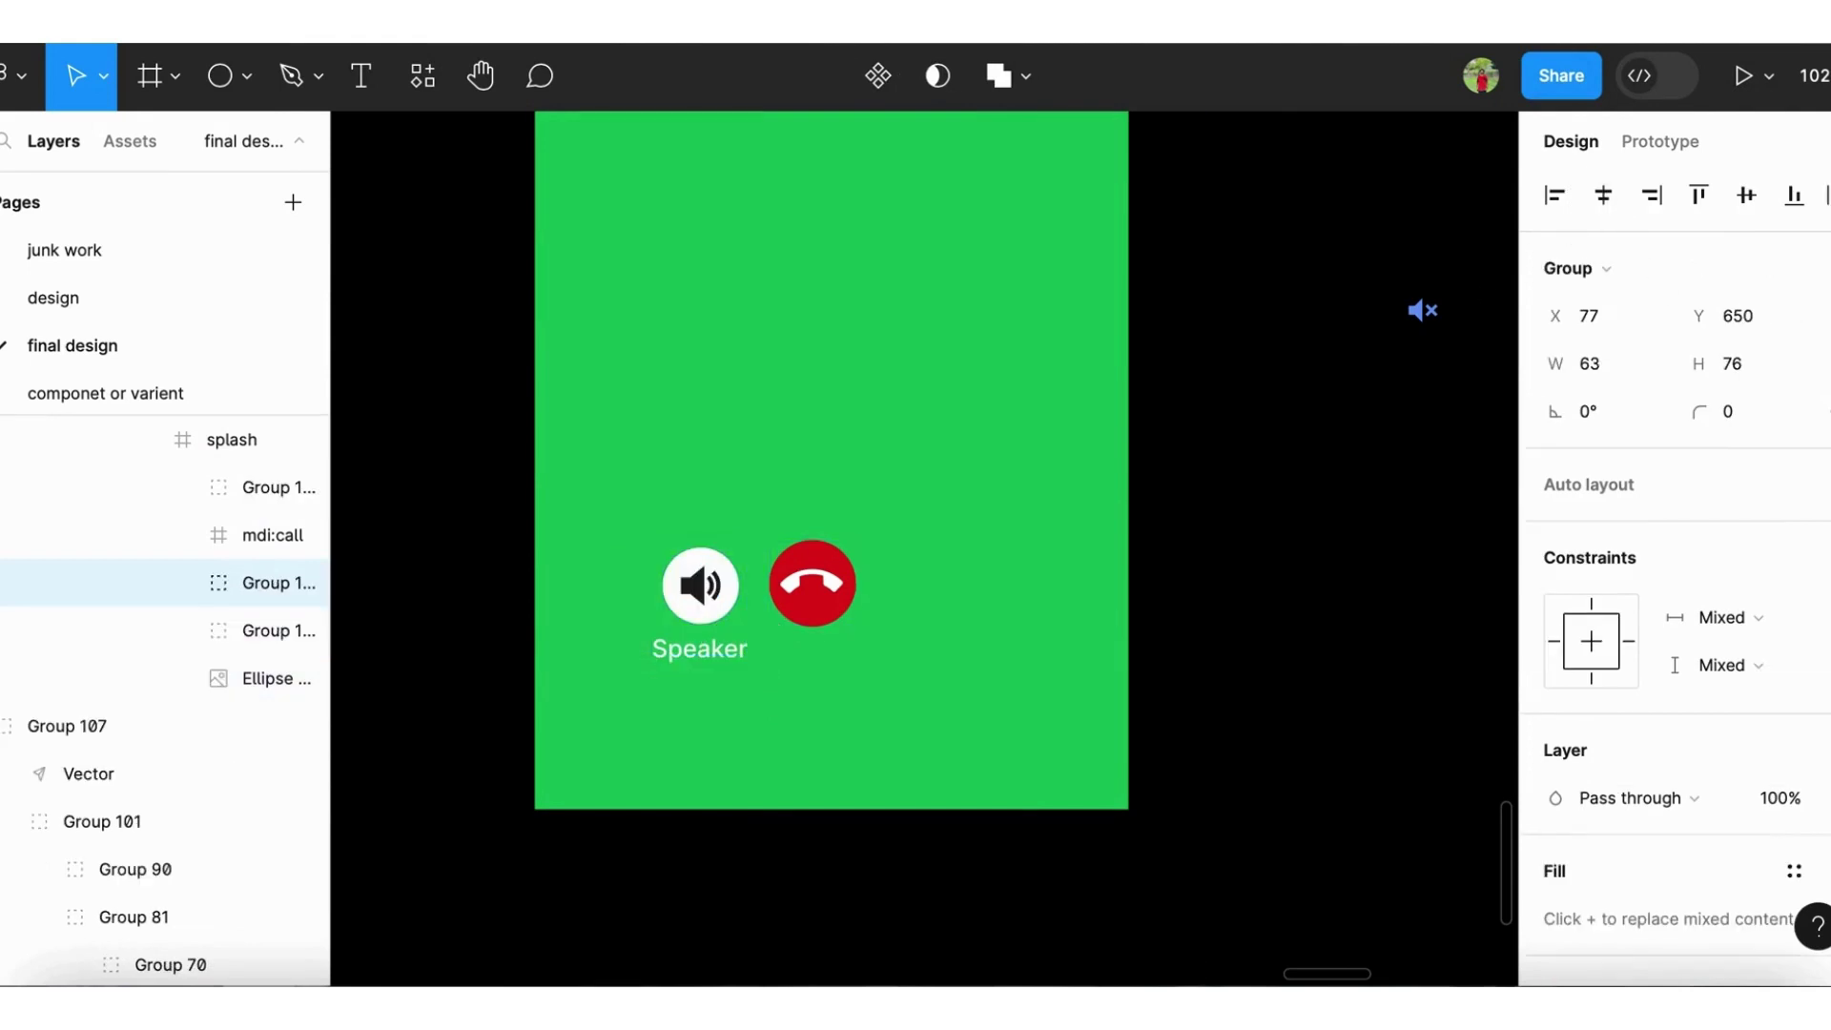
mouse_move(257, 581)
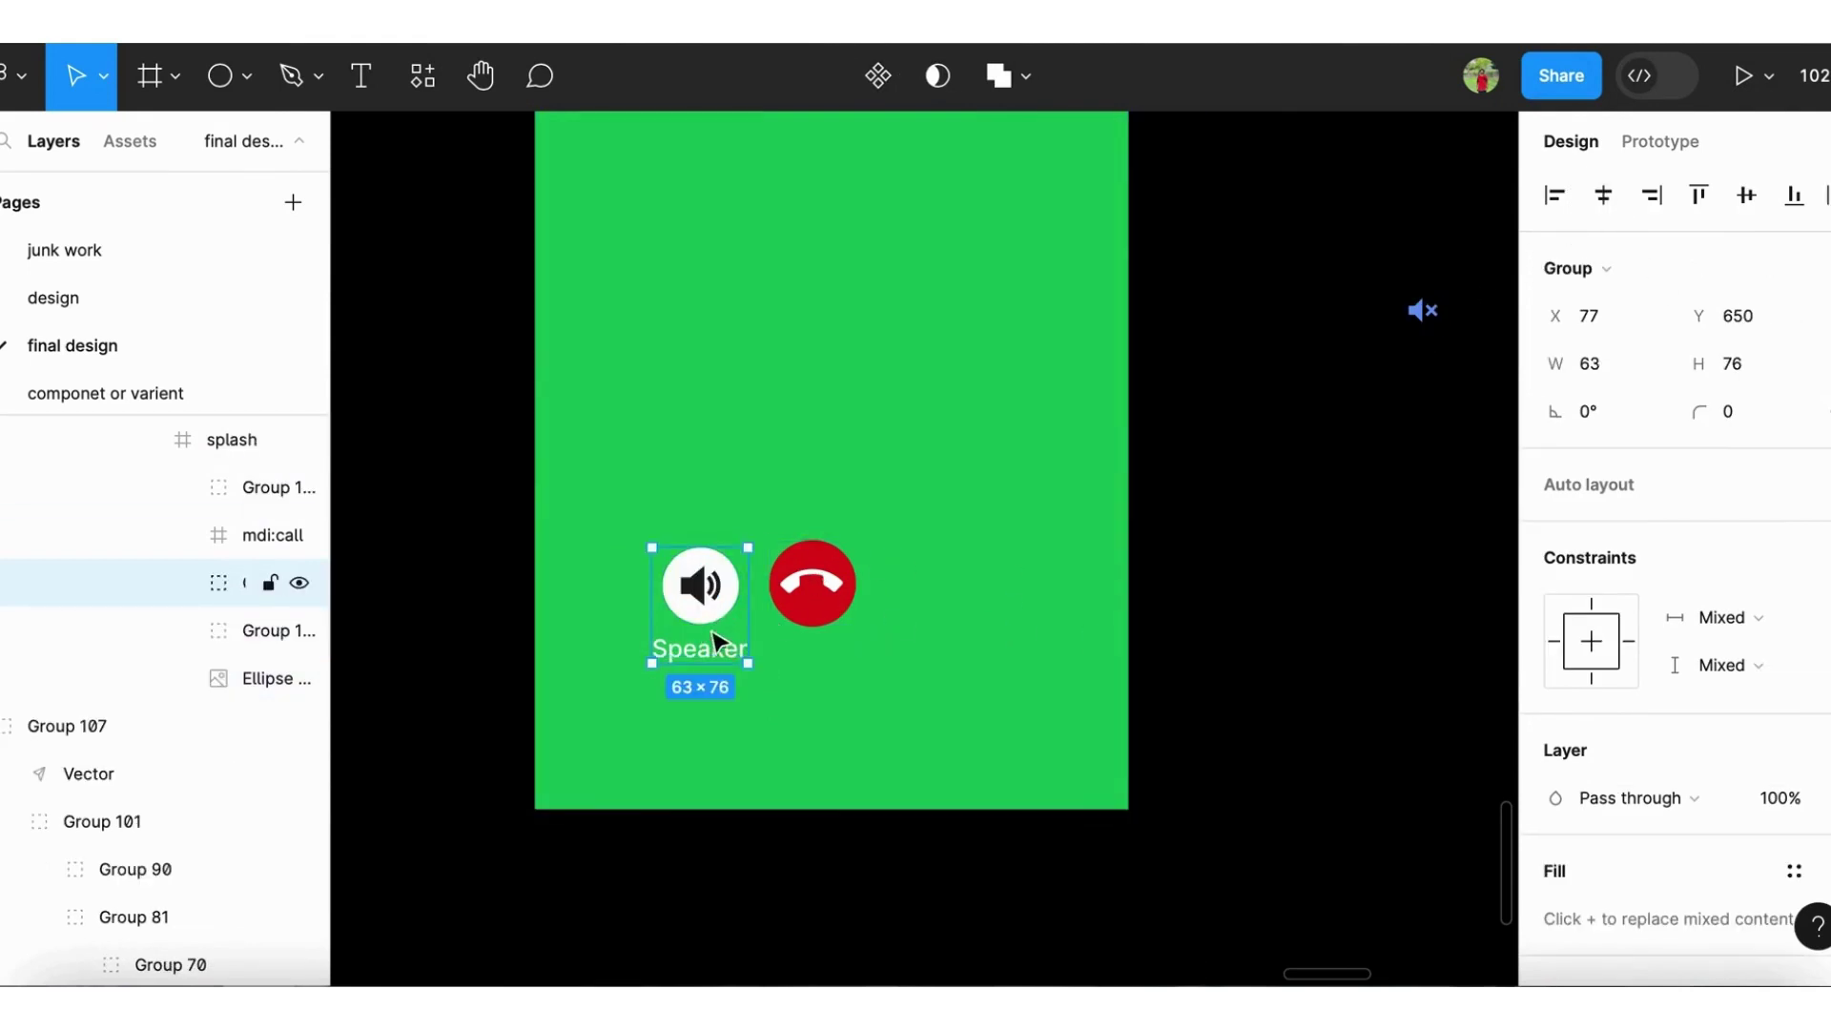
scroll(1272, 436, "down", 3)
scroll(1271, 437, "down", 2)
Select both muted-microphone shapes and pull them out of their original frame
scroll(1271, 437, "down", 3)
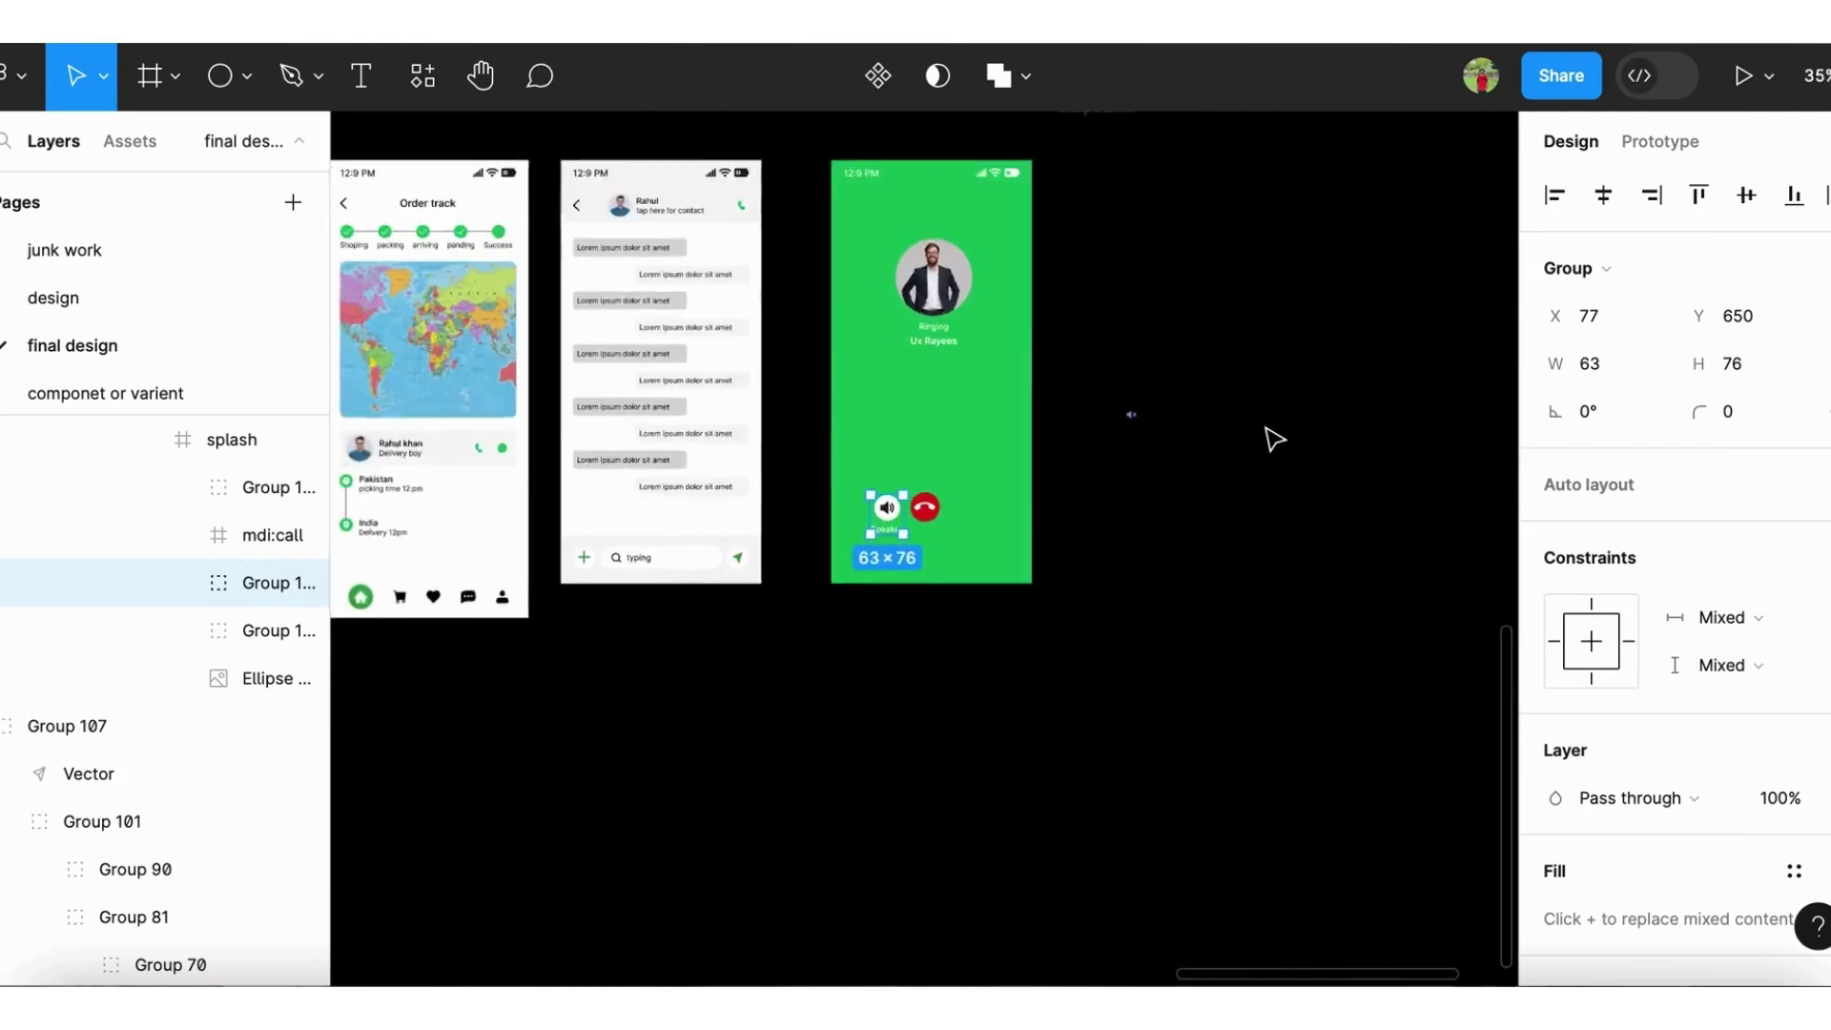
left_click(1367, 399)
scroll(1373, 408, "up", 8)
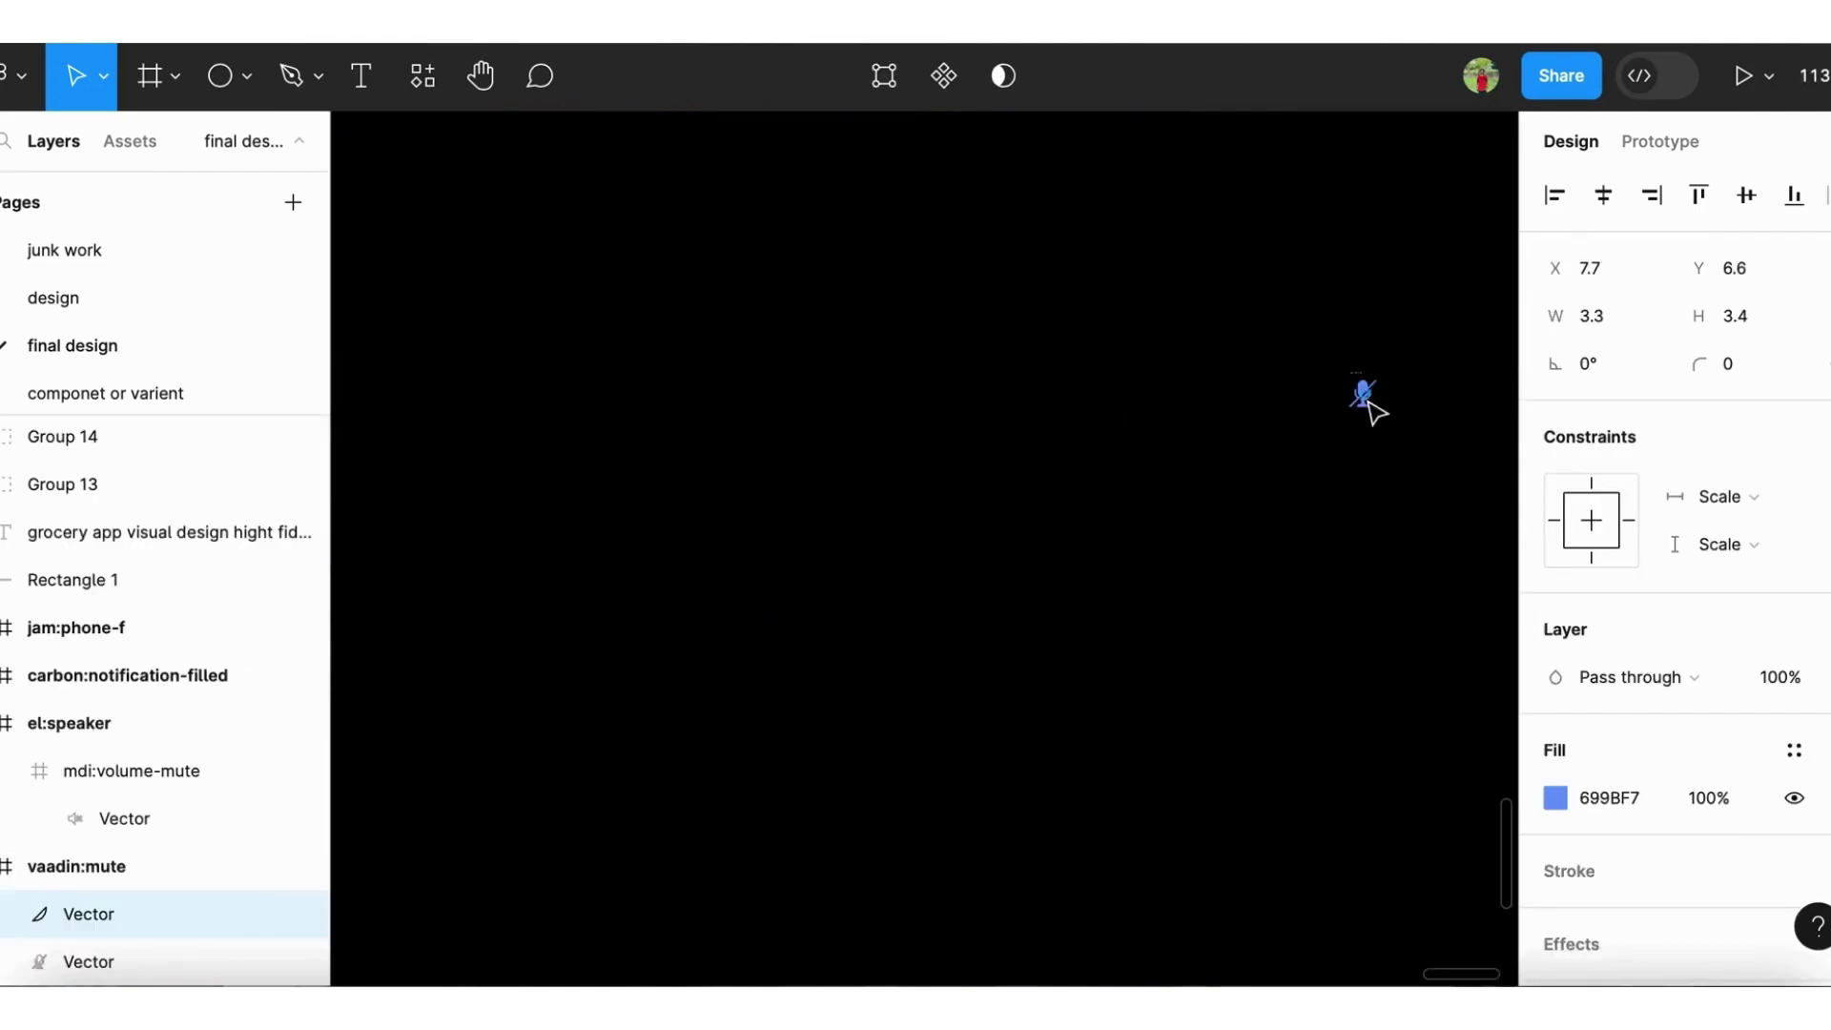
left_click(1348, 399)
scroll(1354, 406, "up", 7)
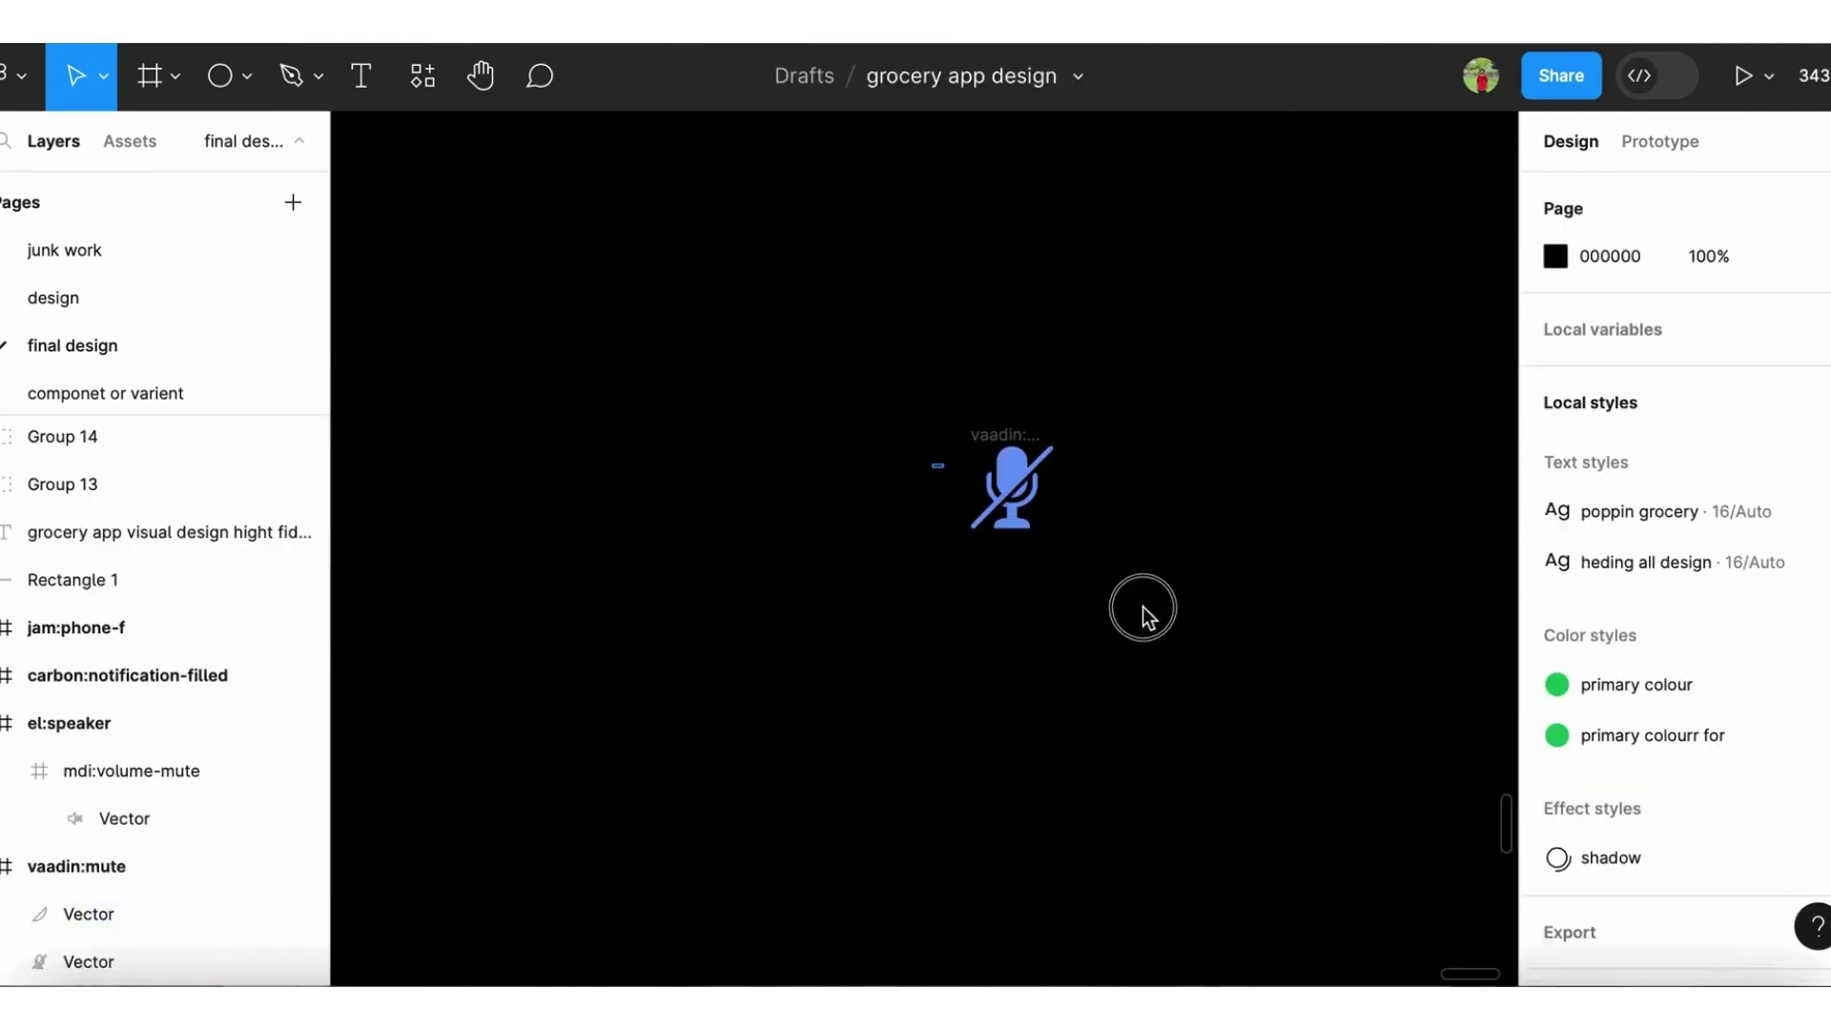
left_click_drag(1143, 610, 931, 439)
left_click_drag(1011, 491, 792, 597)
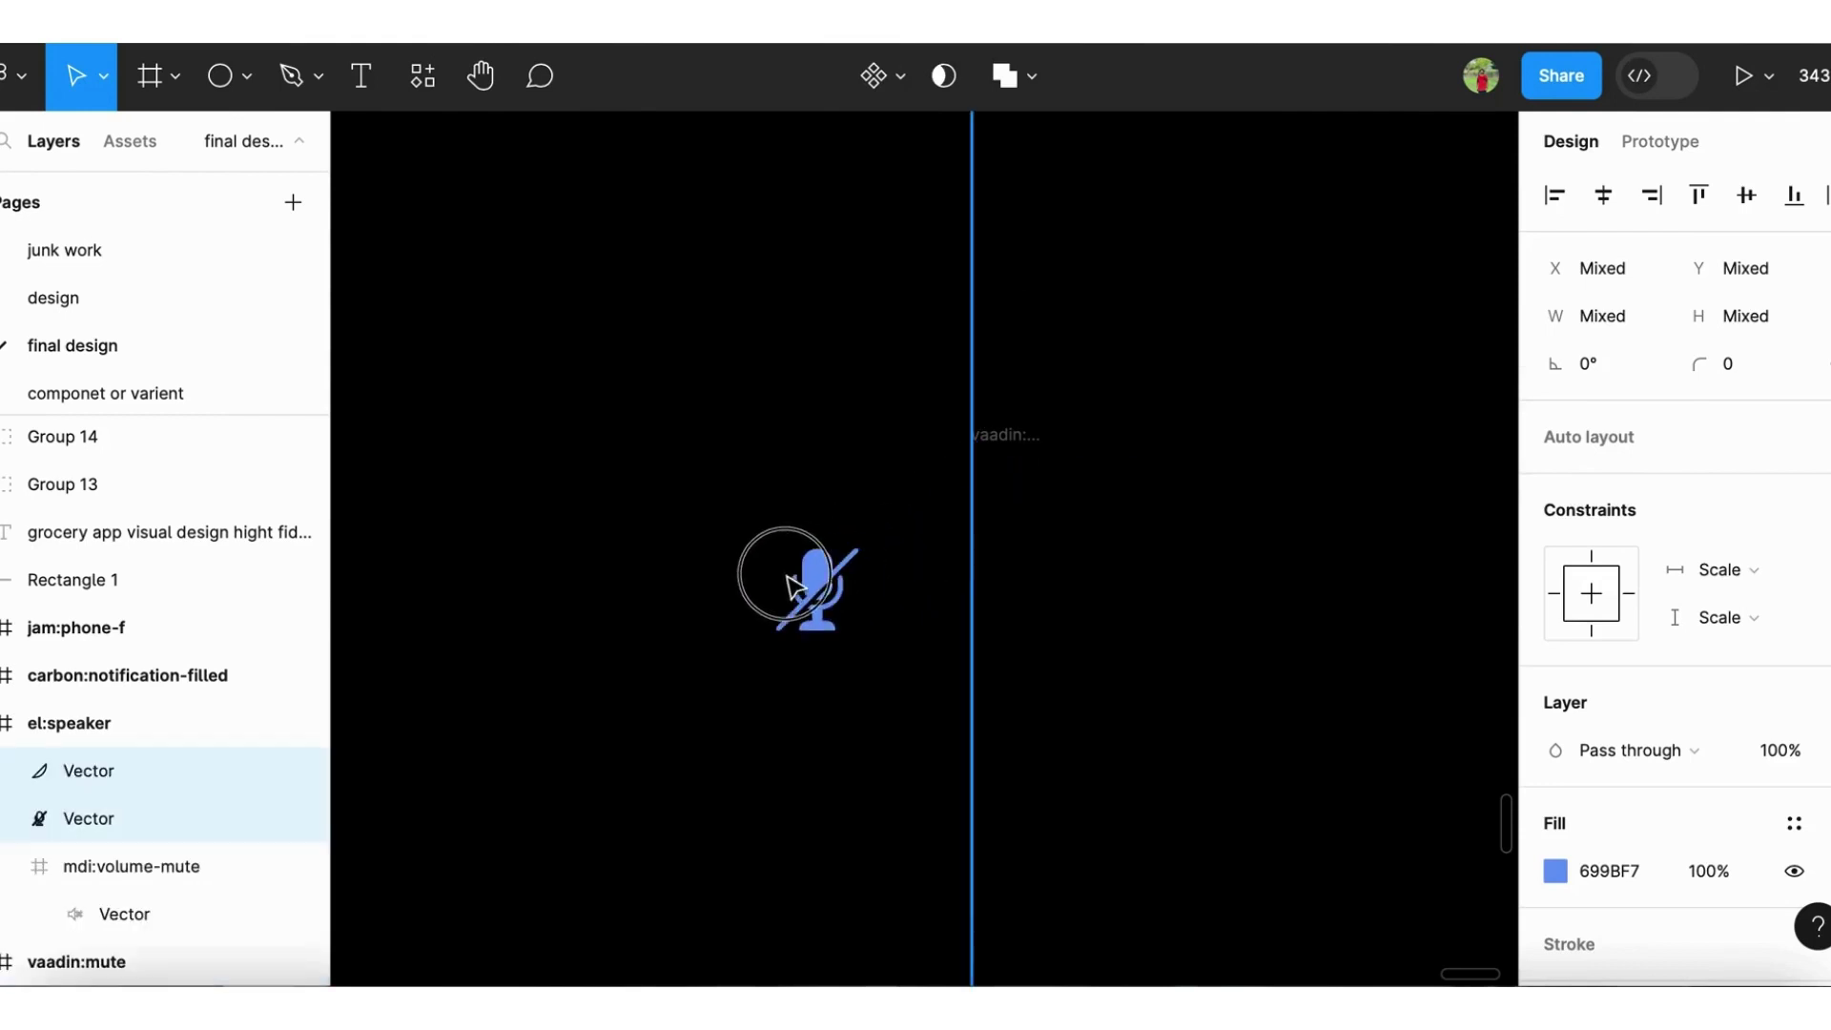
left_click(1005, 437)
key("Delete")
Drag the two muted-microphone pieces onto the green incoming-call screen
scroll(973, 436, "down", 10)
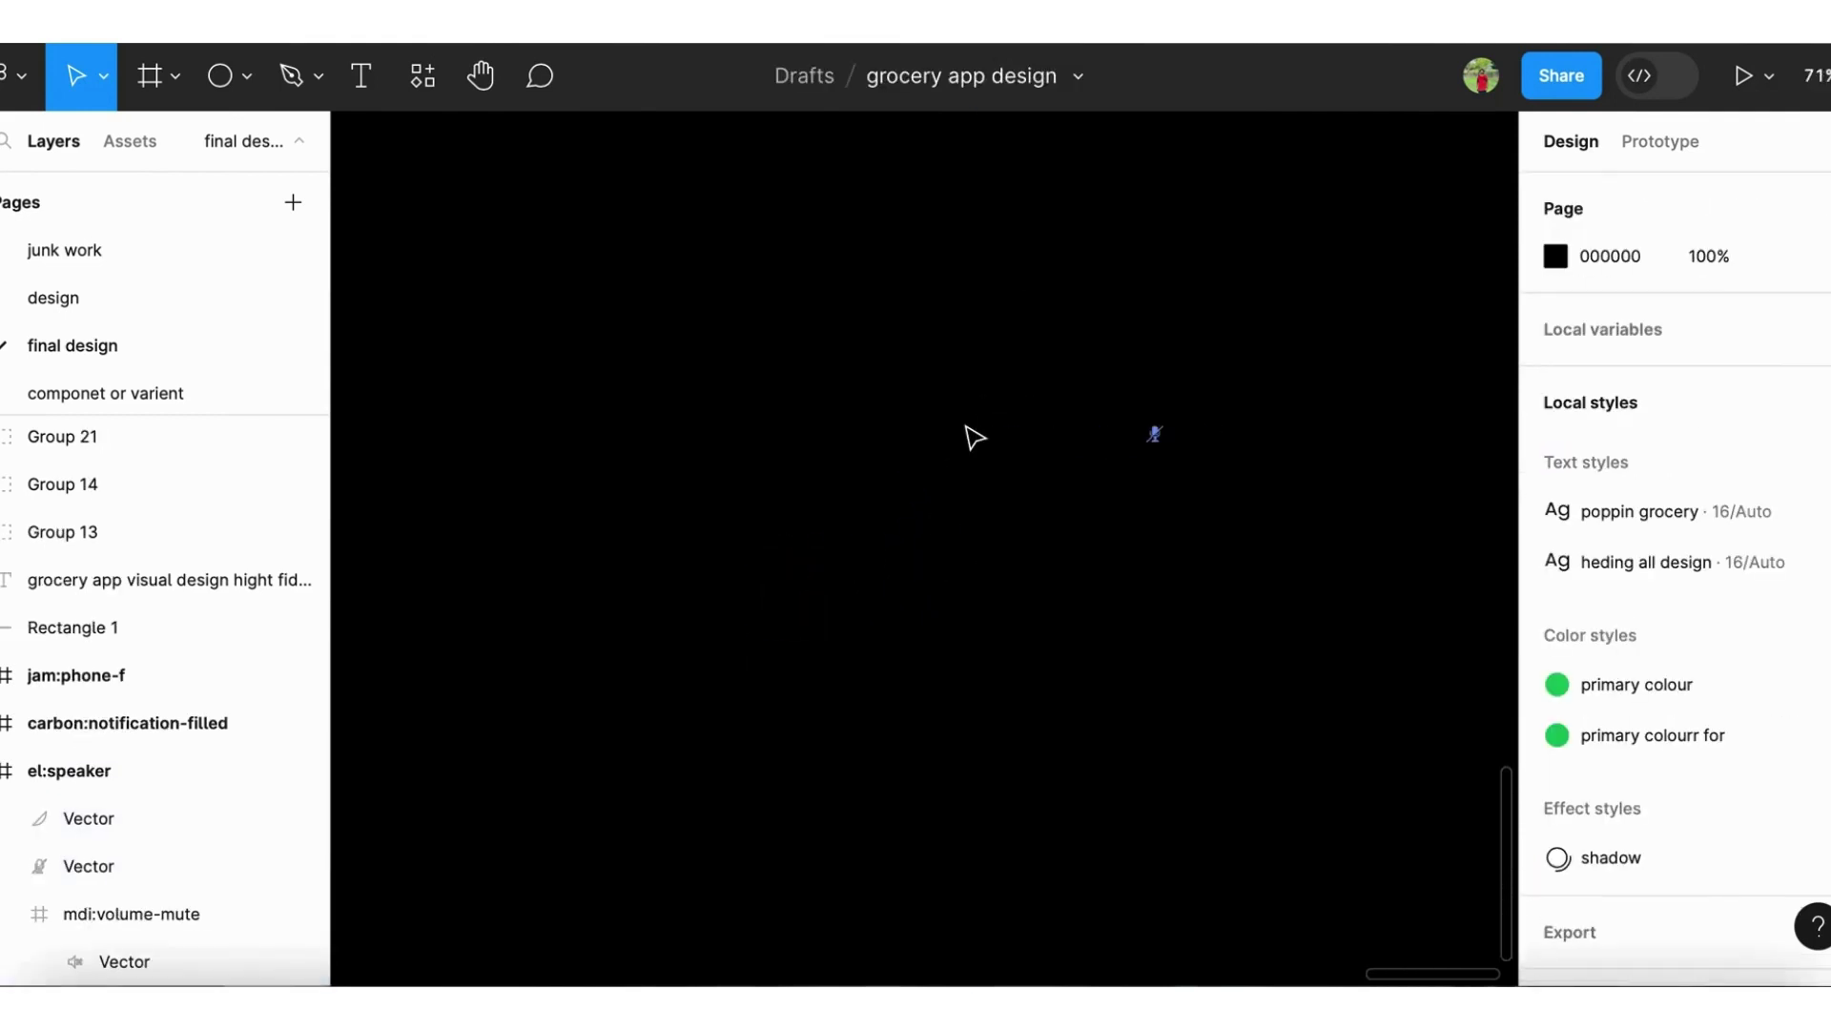
scroll(972, 437, "down", 5)
left_click(1304, 476)
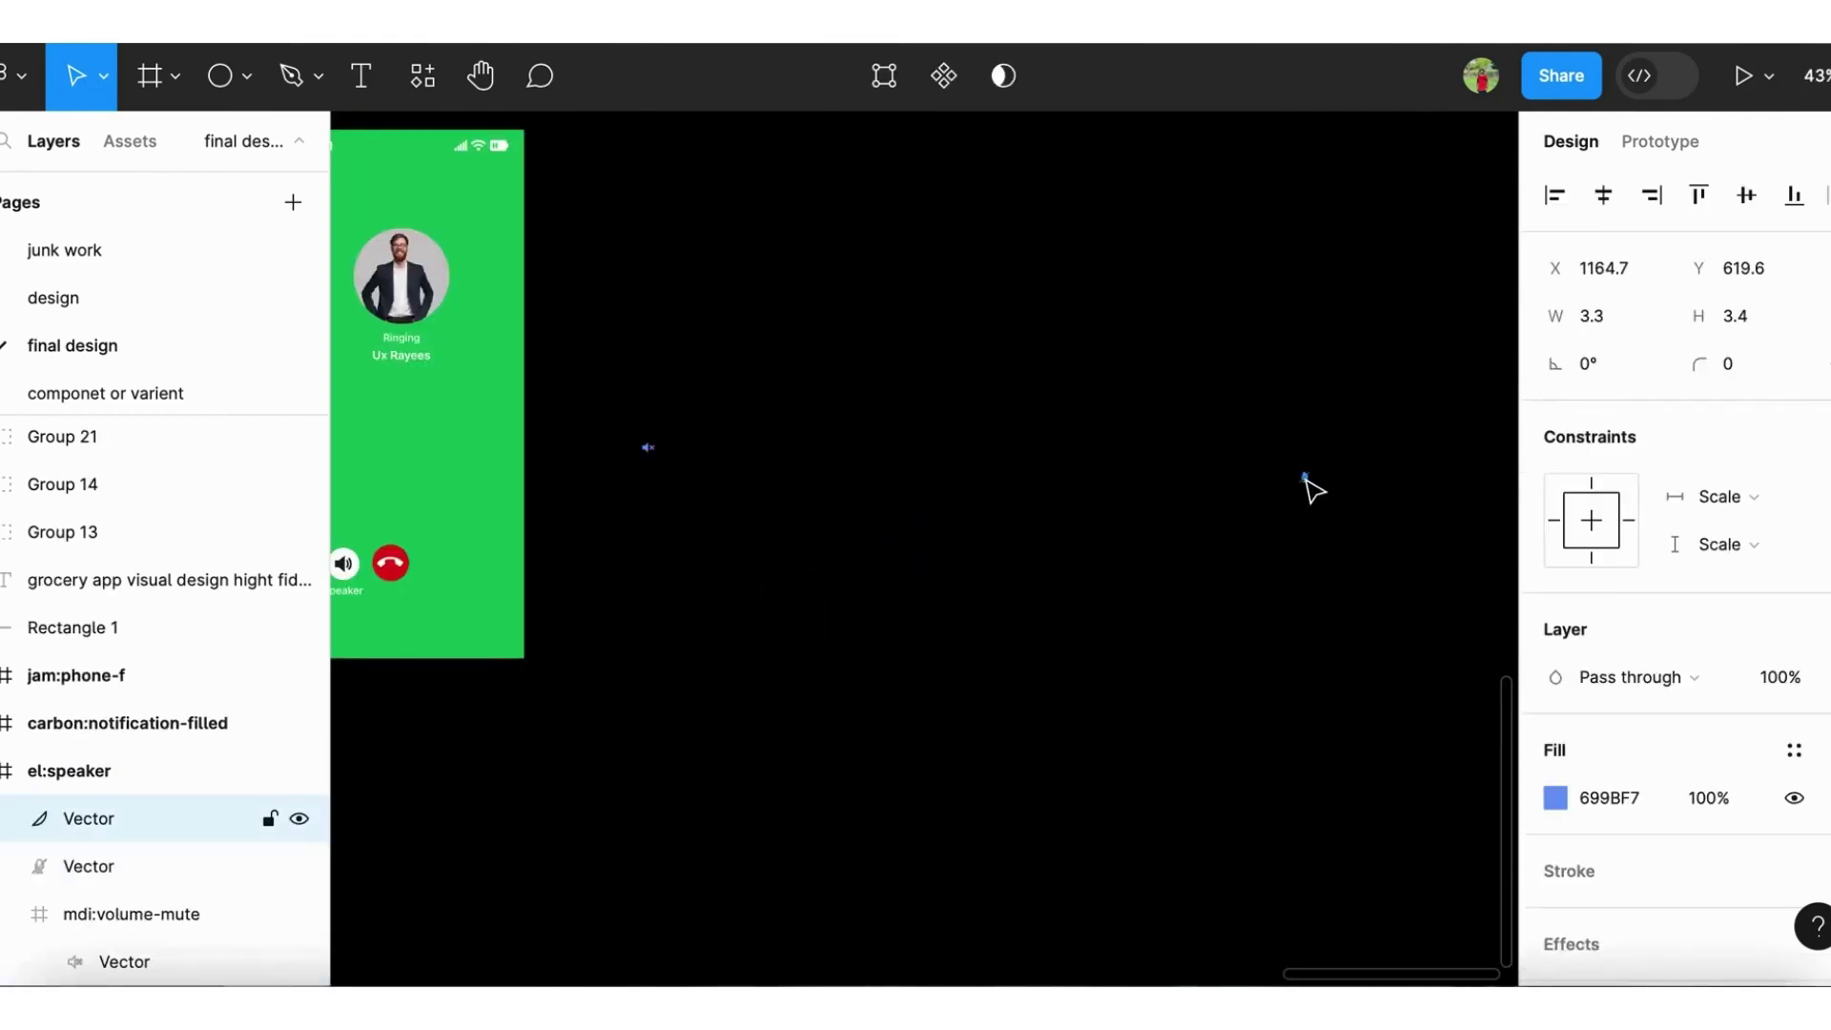
left_click(1301, 479, "shift")
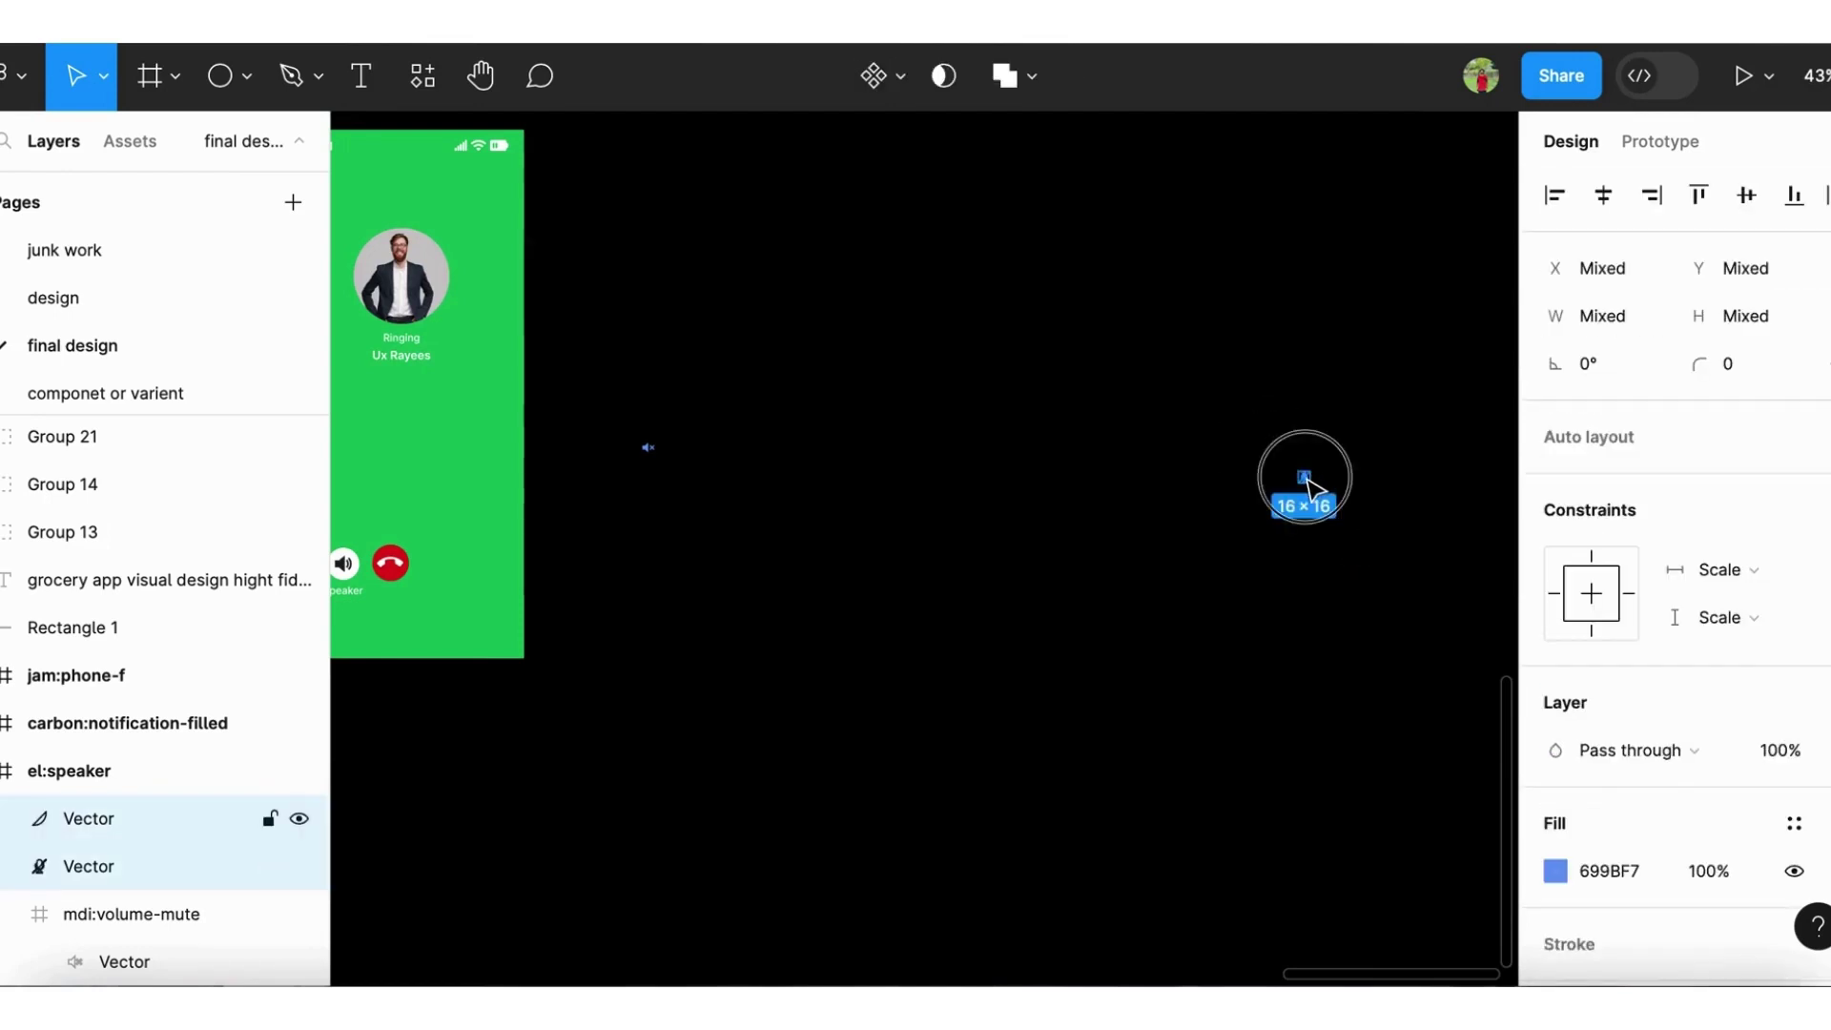
scroll(591, 572, "left", 10)
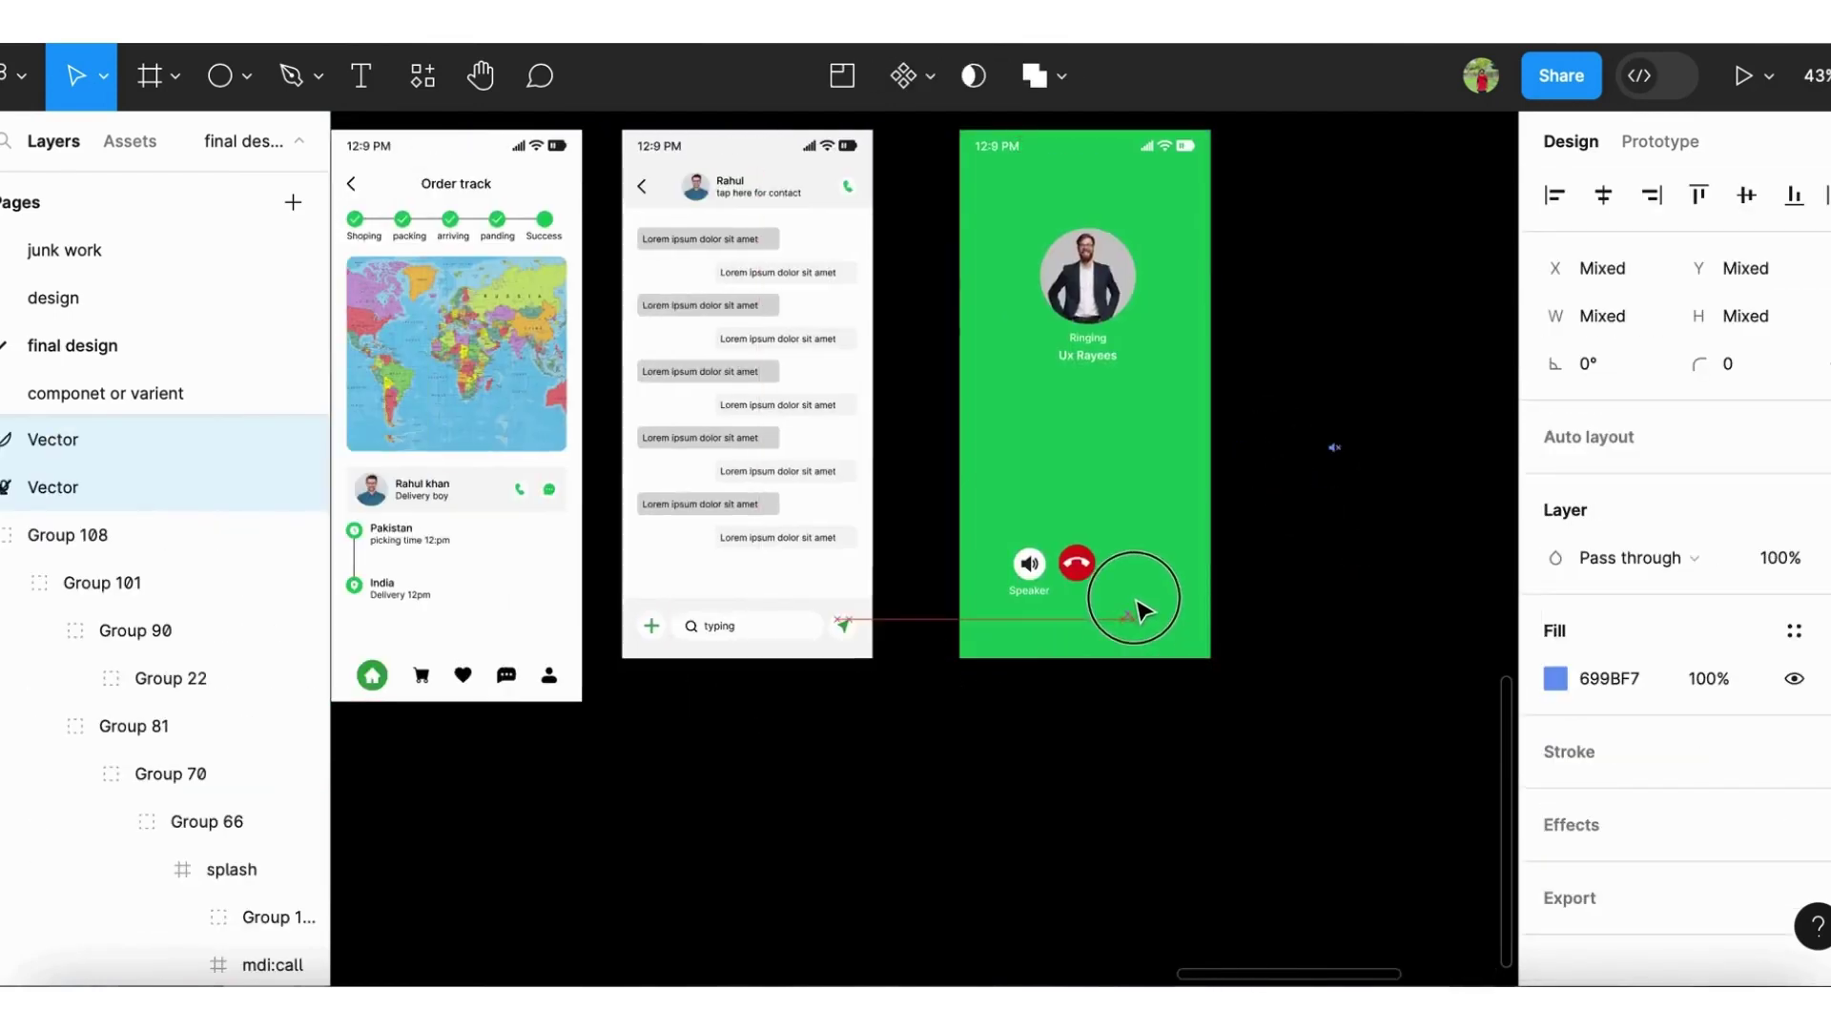
left_click_drag(1141, 610, 1126, 546)
Duplicate the Speaker button beside it, remove its speaker icon, and group the two mic pieces
scroll(1128, 534, "up", 5)
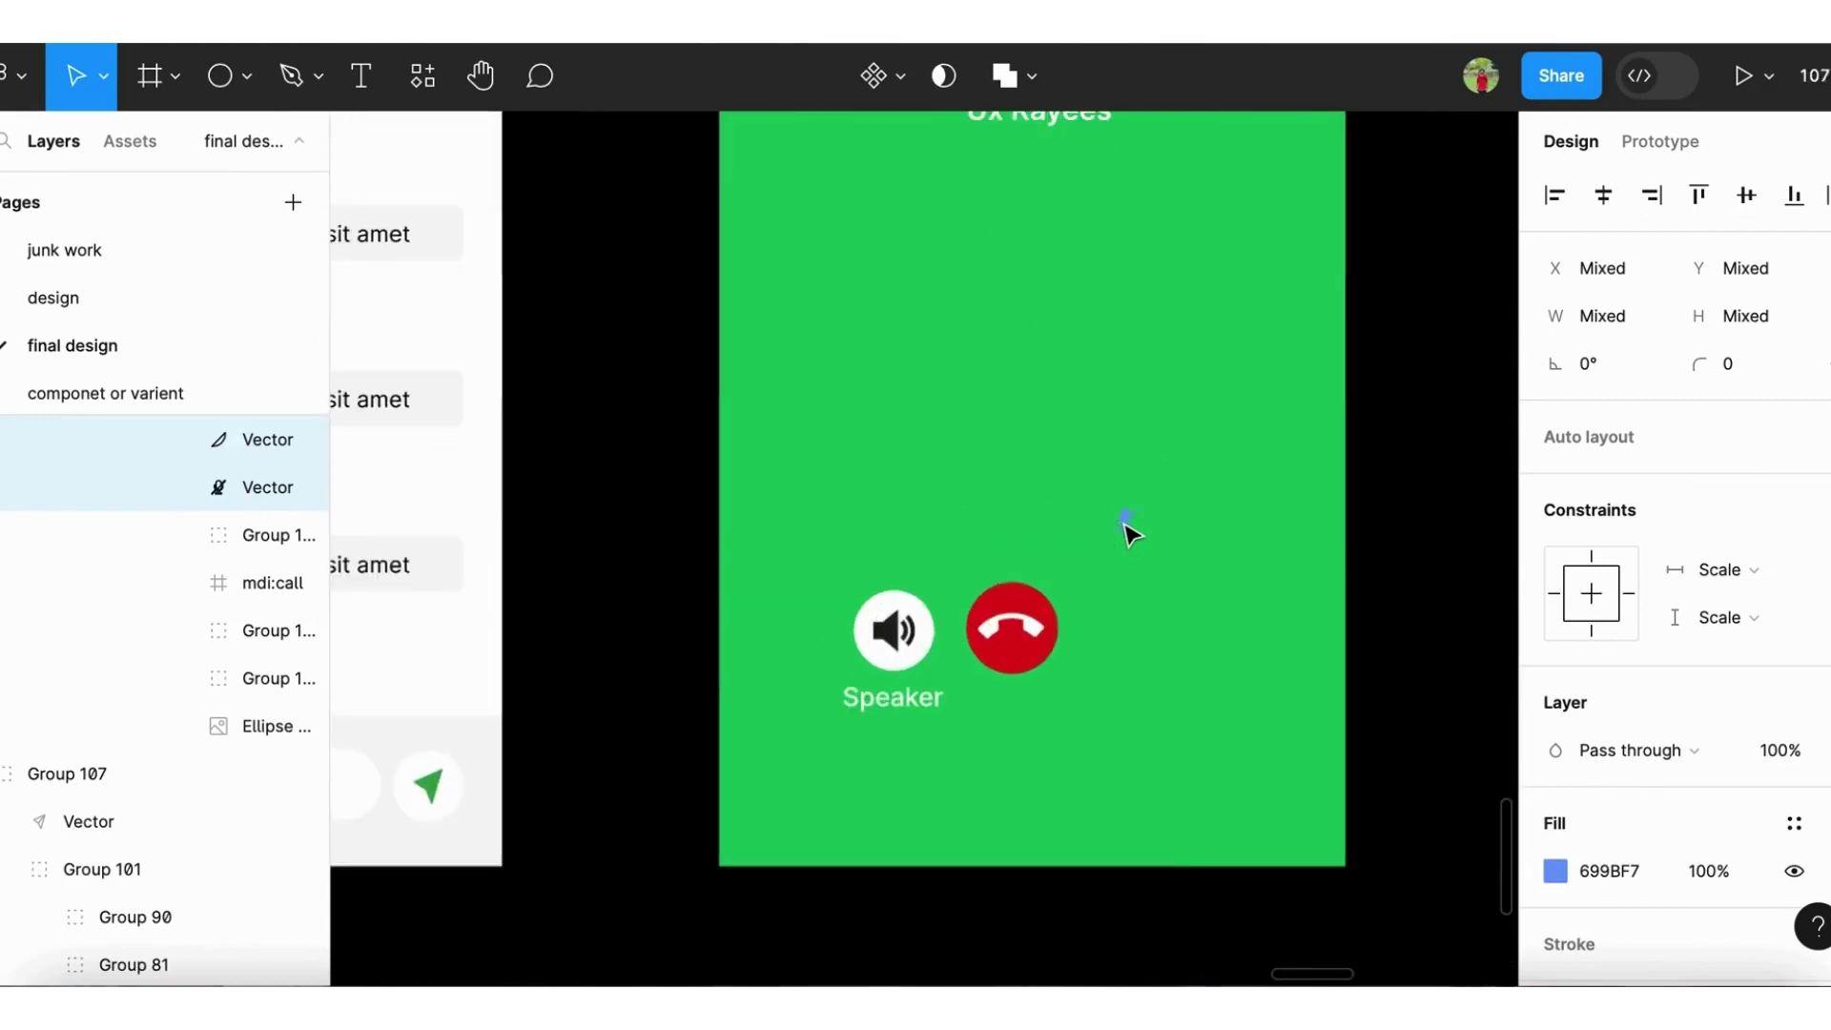
left_click(711, 621)
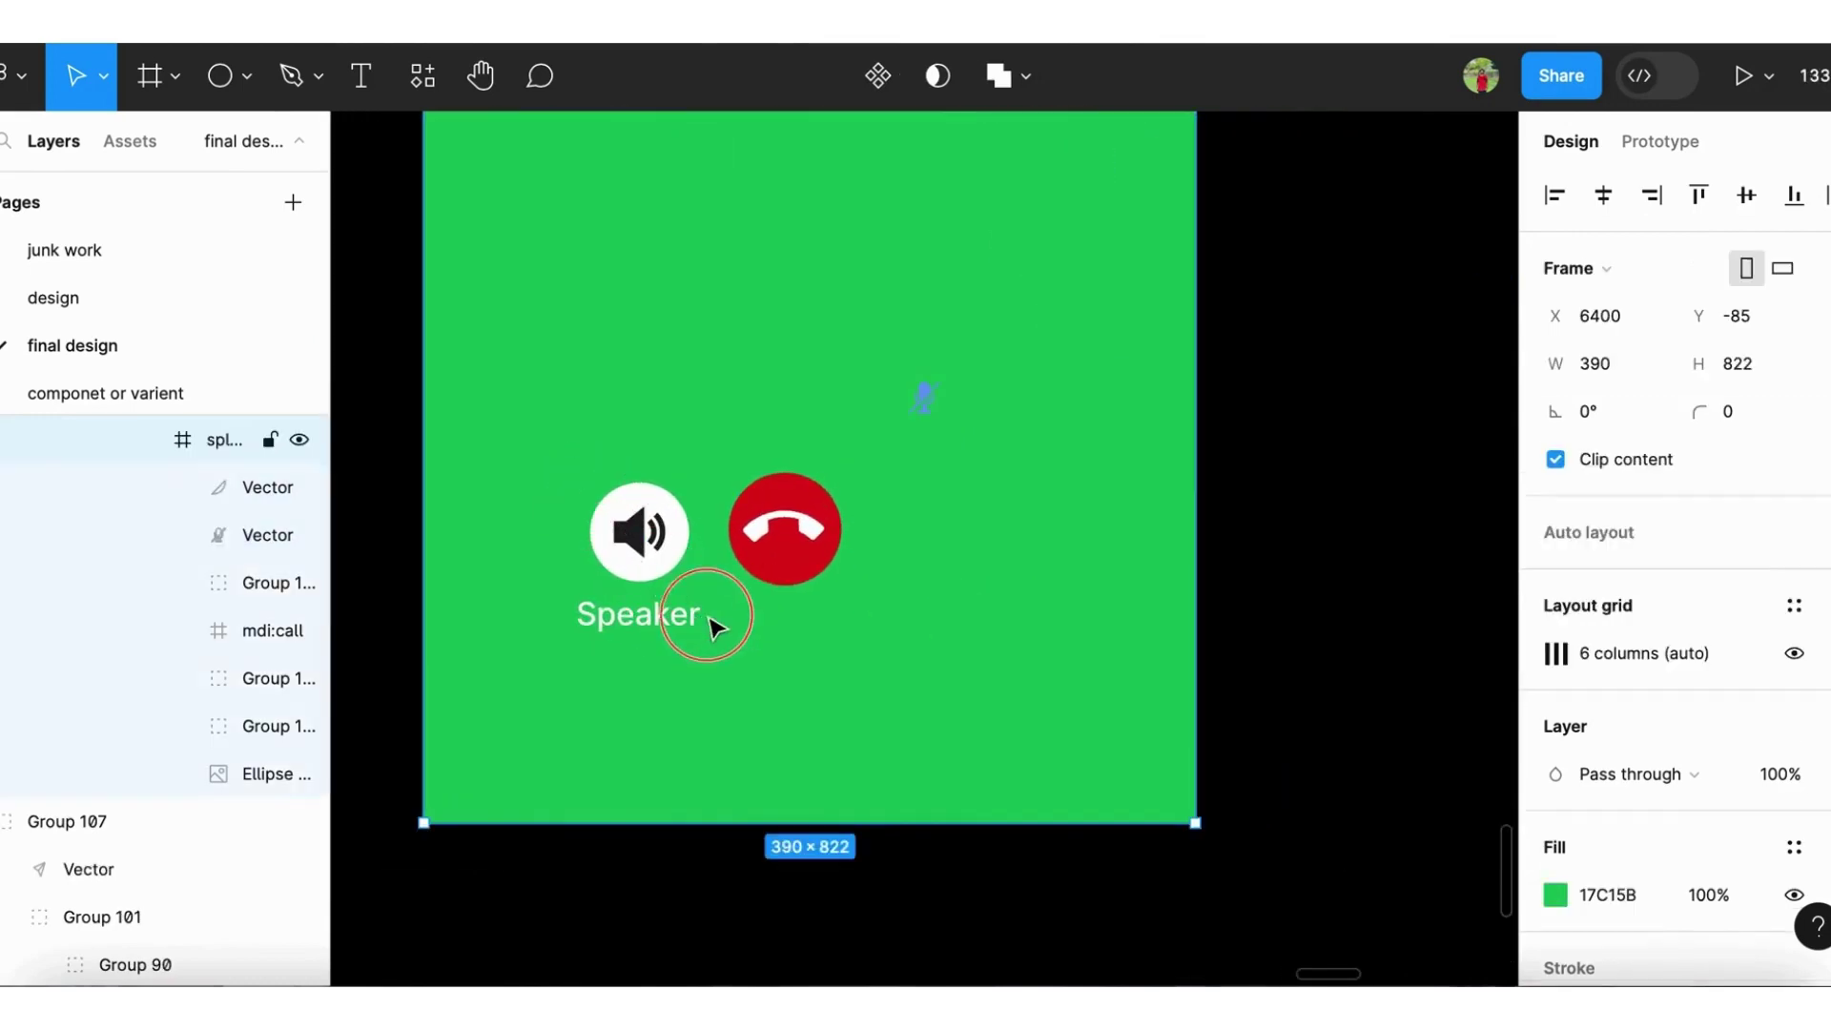
left_click_drag(637, 618, 969, 610)
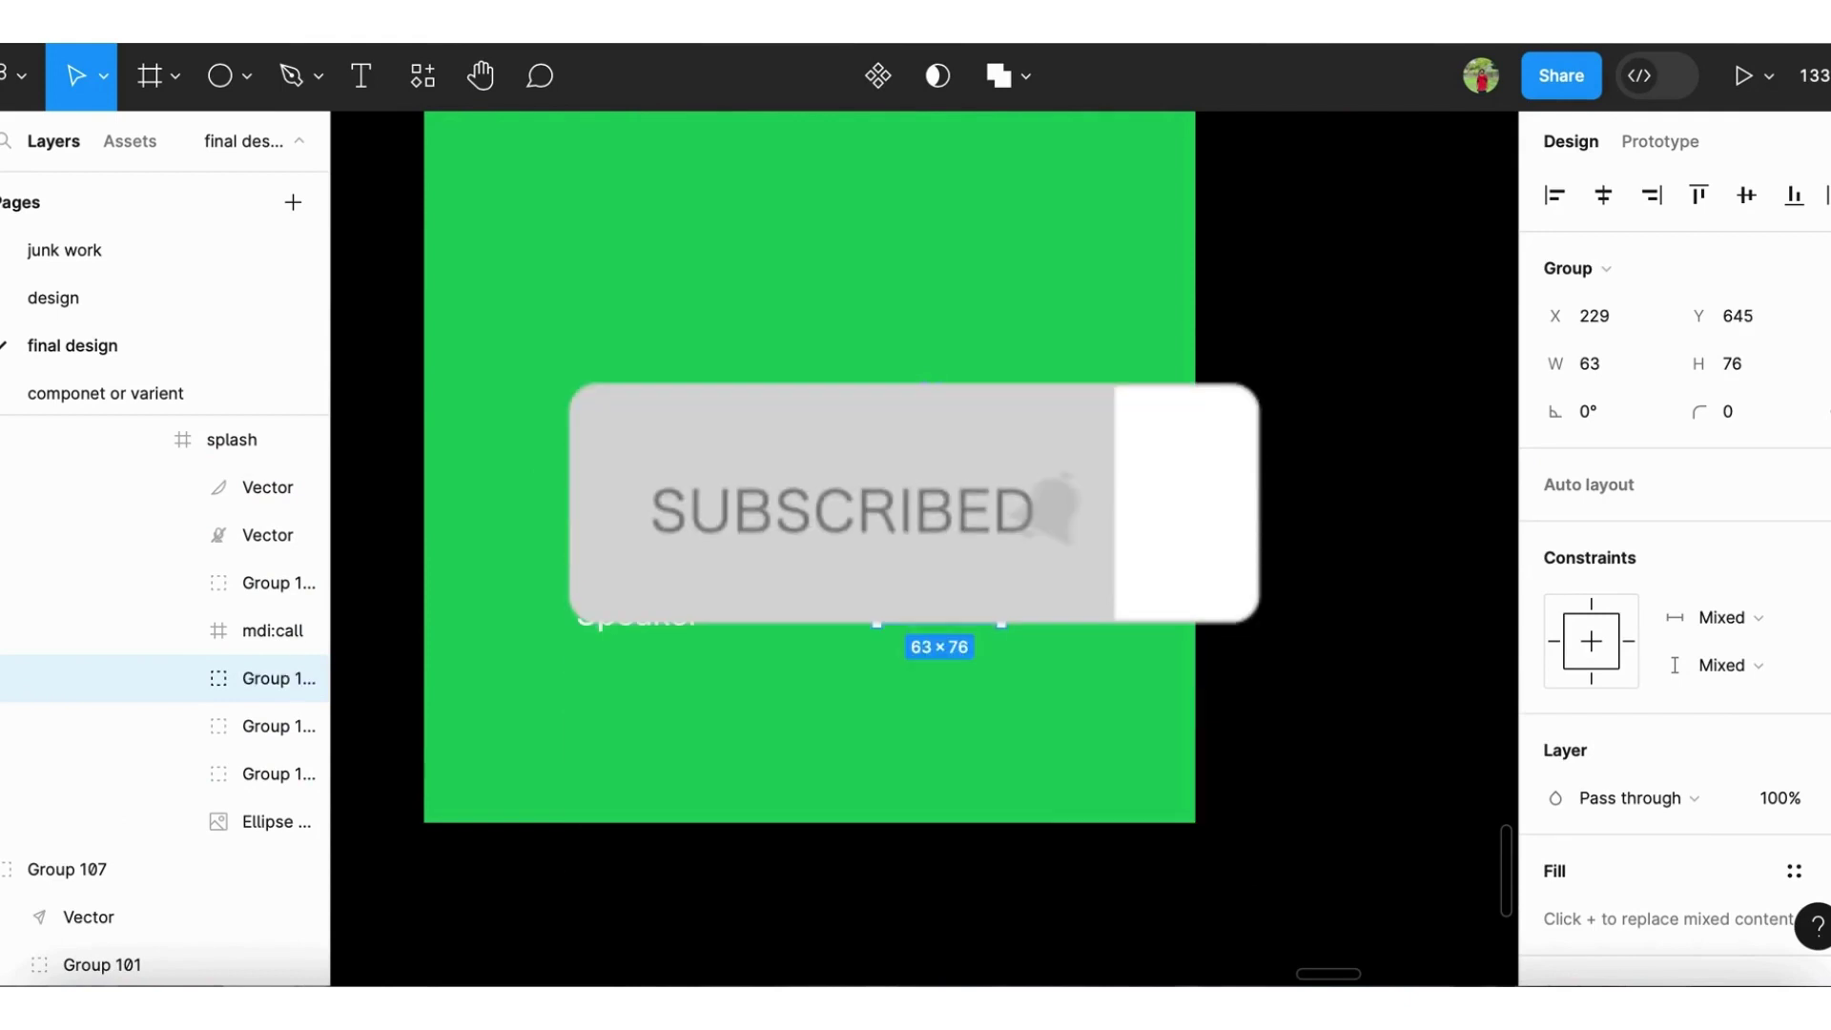
double_click(969, 551)
key("Delete")
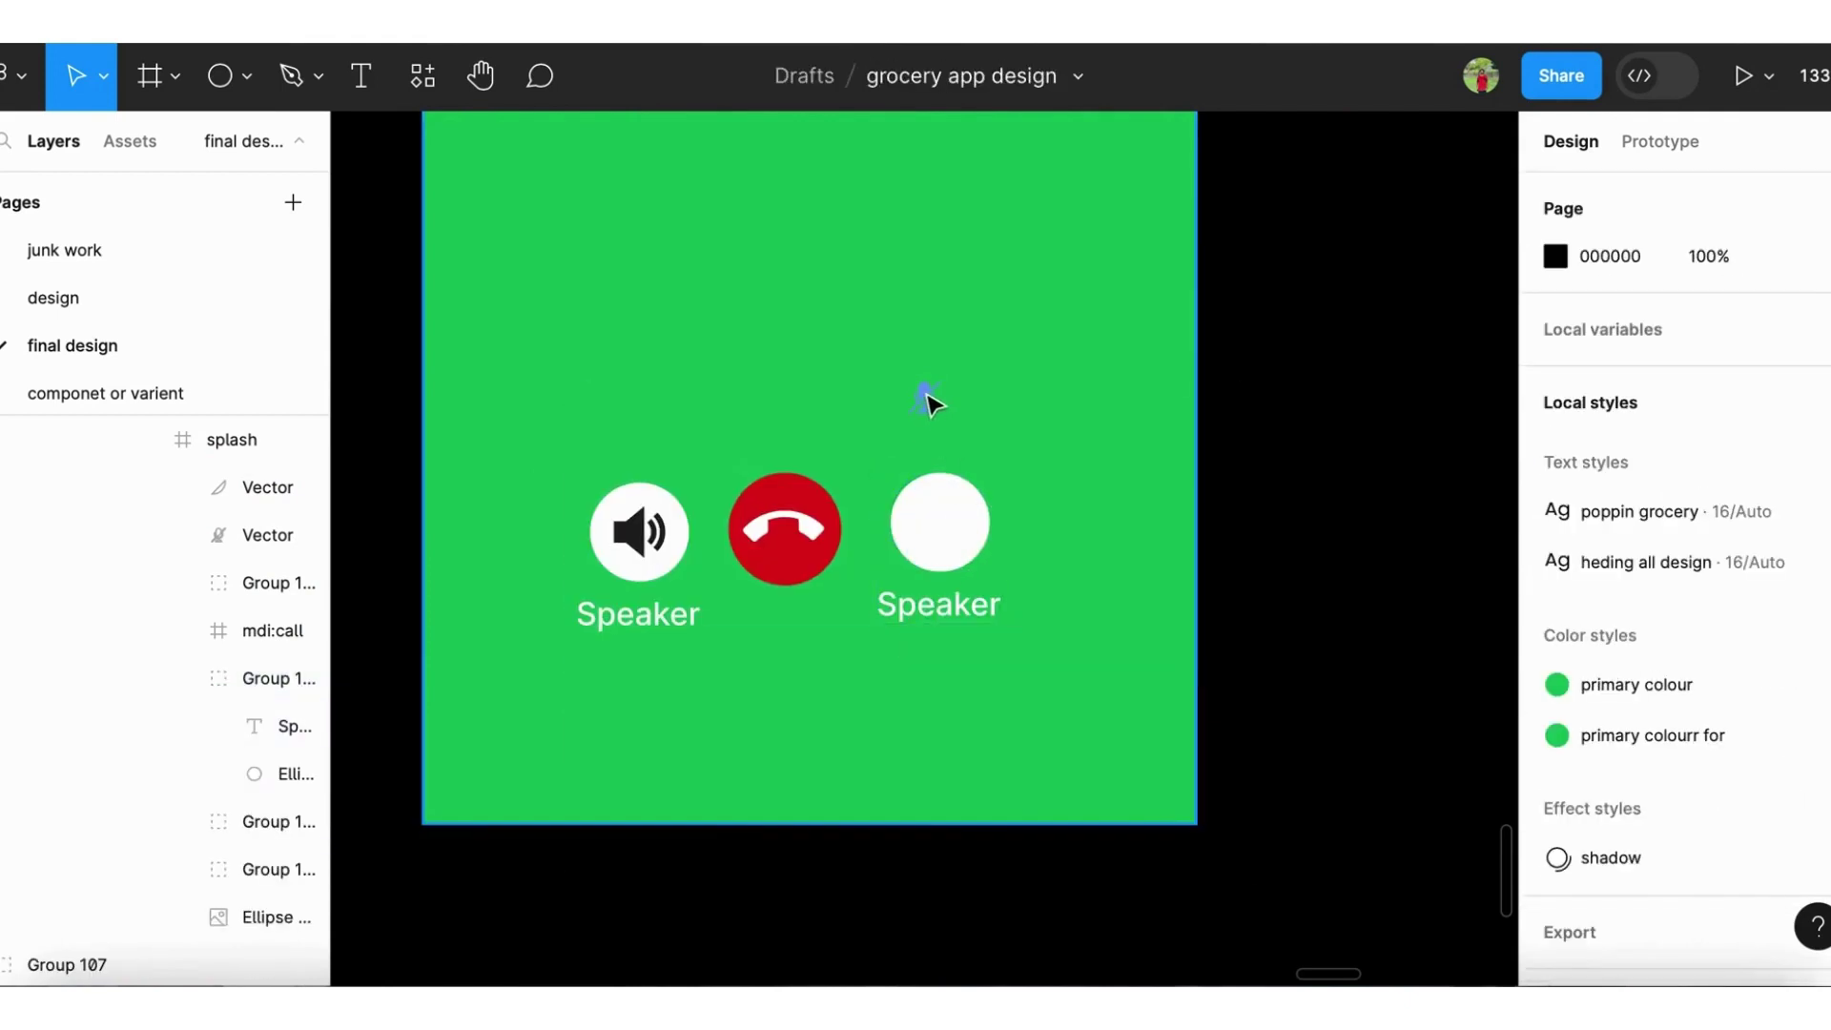
mouse_move(899, 375)
left_mouse_down()
mouse_move(954, 434)
mouse_move(942, 557)
mouse_move(941, 525)
left_mouse_up()
key("ctrl+g")
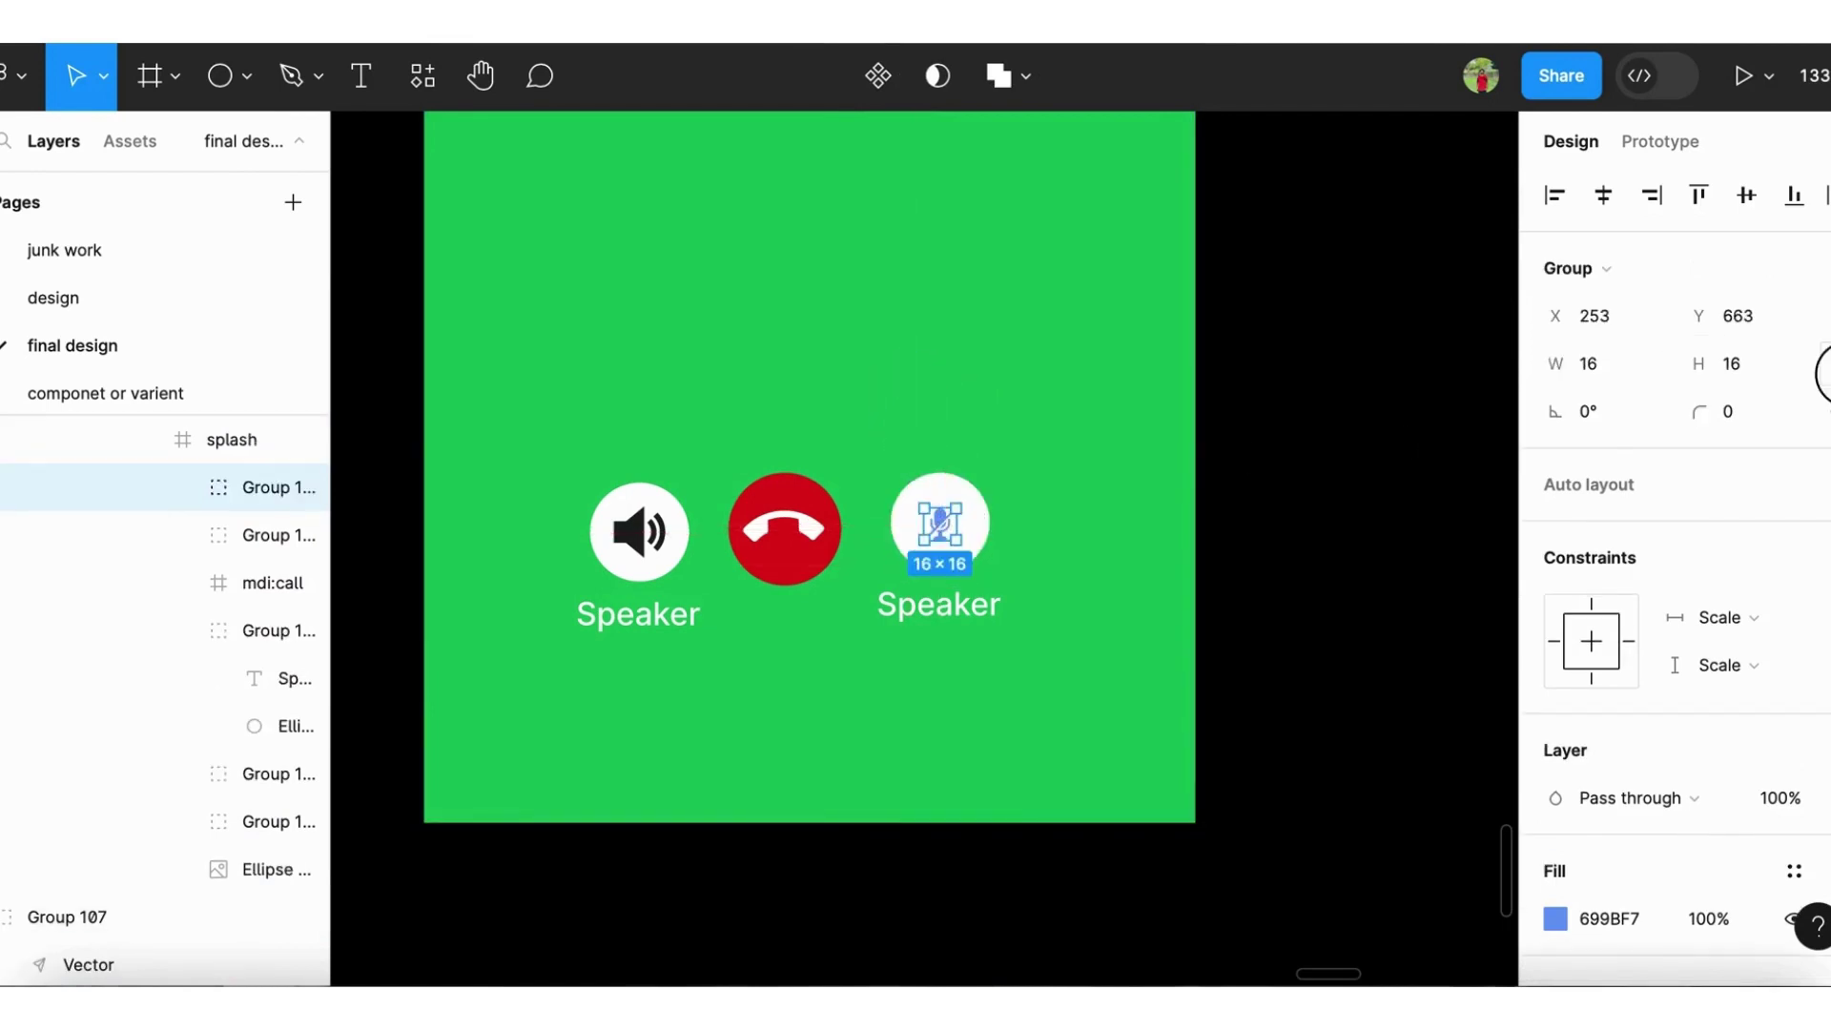
Resize the muted-microphone icon group to a height of 26
left_click(1776, 380)
type("26")
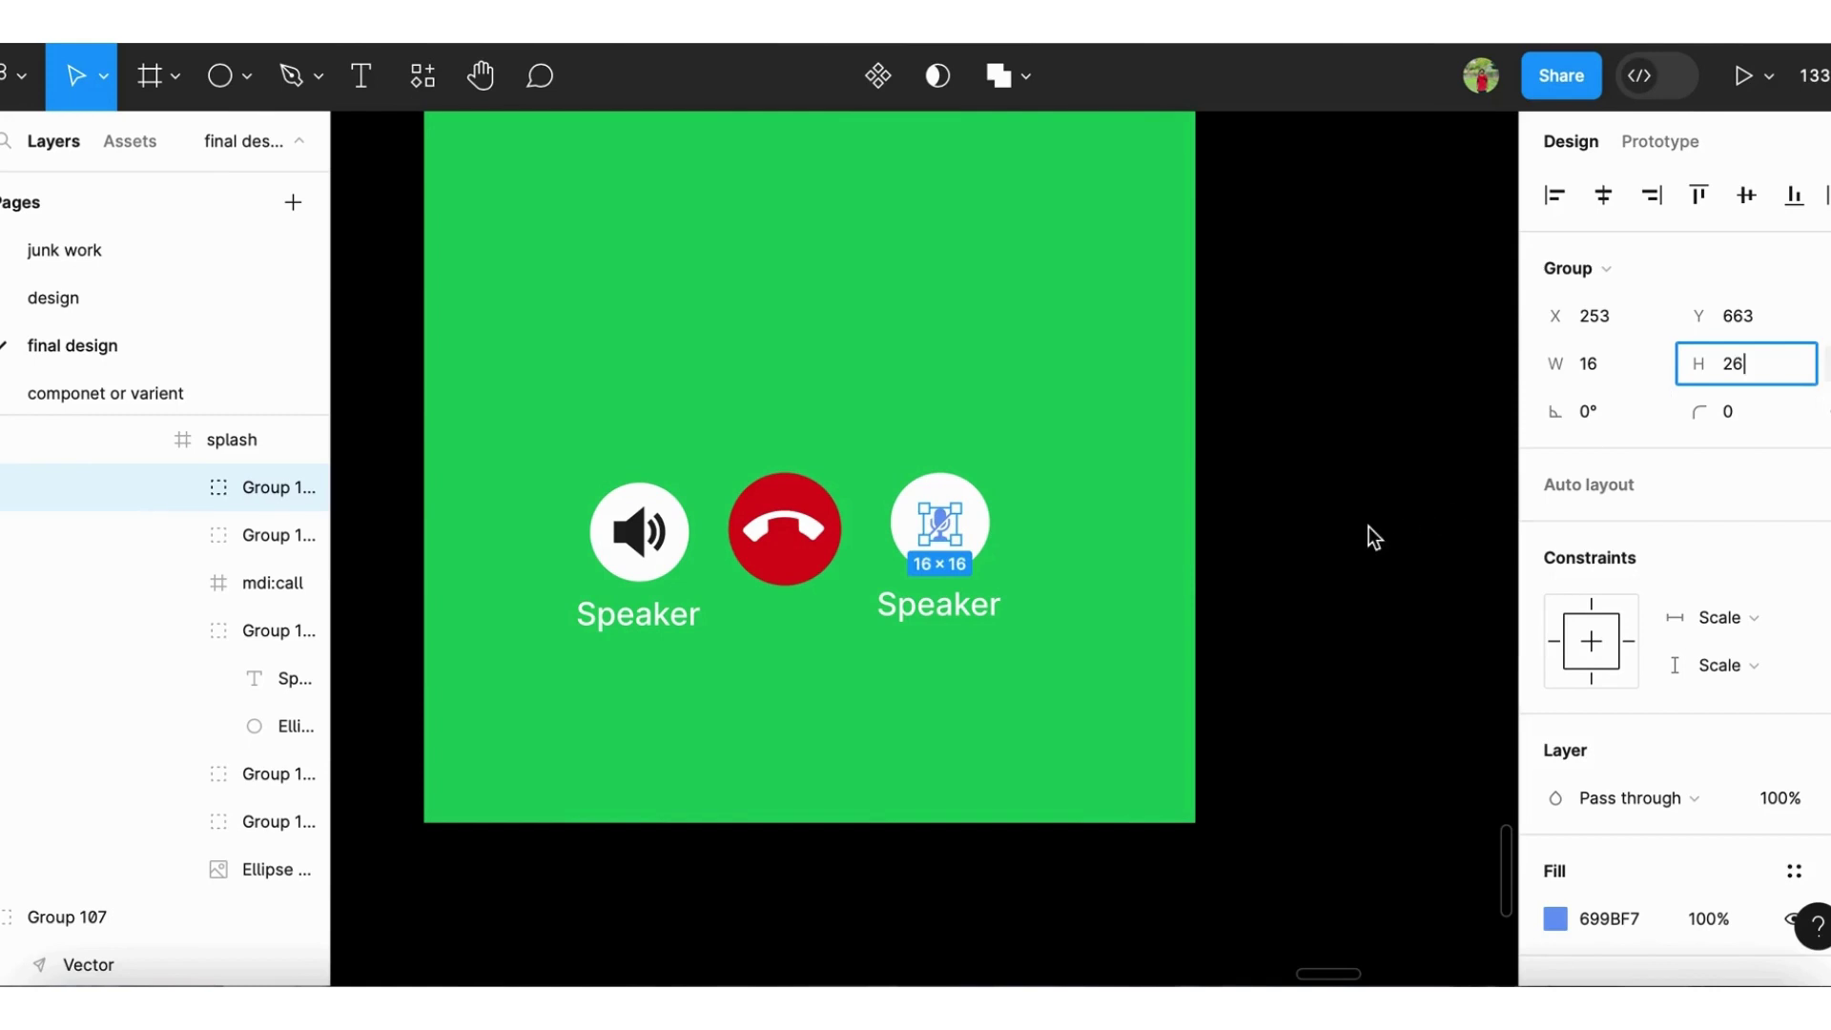
left_click(1374, 537)
double_click(939, 523)
scroll(935, 529, "up", 3)
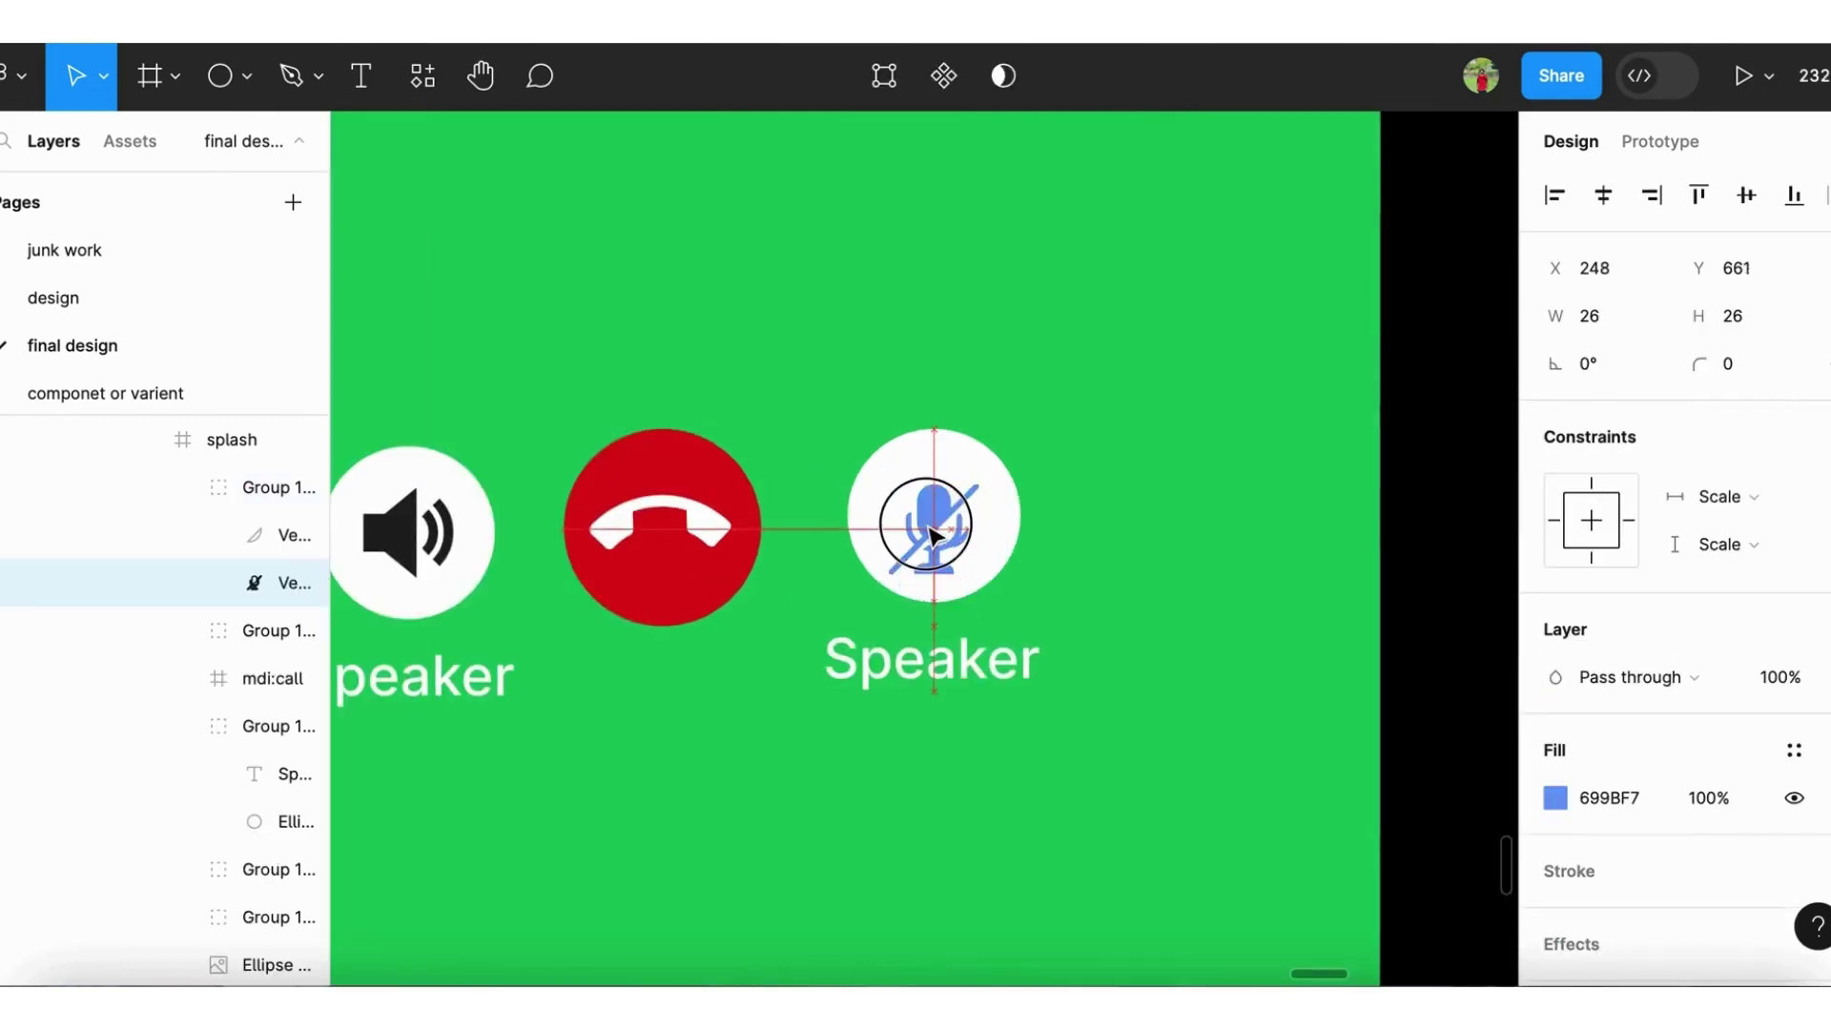
Centre the mic icon within its white circle
left_click_drag(930, 534, 946, 528)
scroll(941, 539, "up", 2)
left_click(970, 553, "shift")
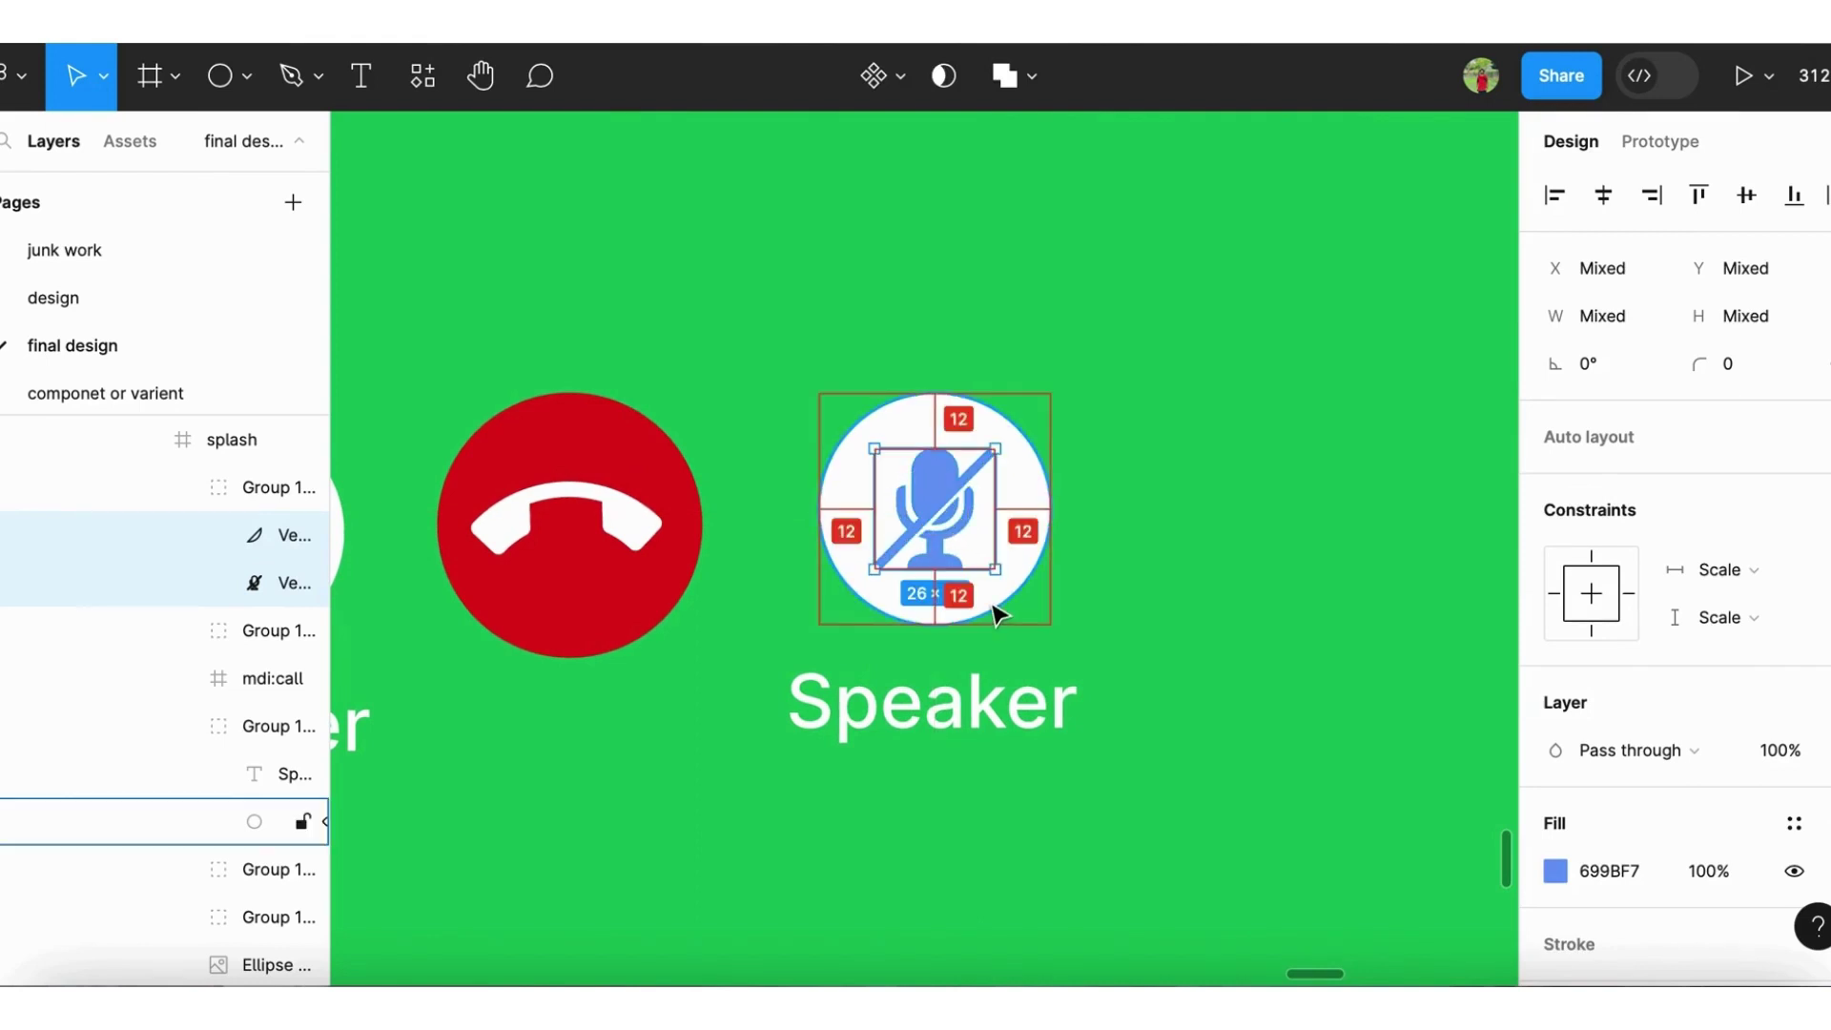
scroll(982, 638, "down", 3)
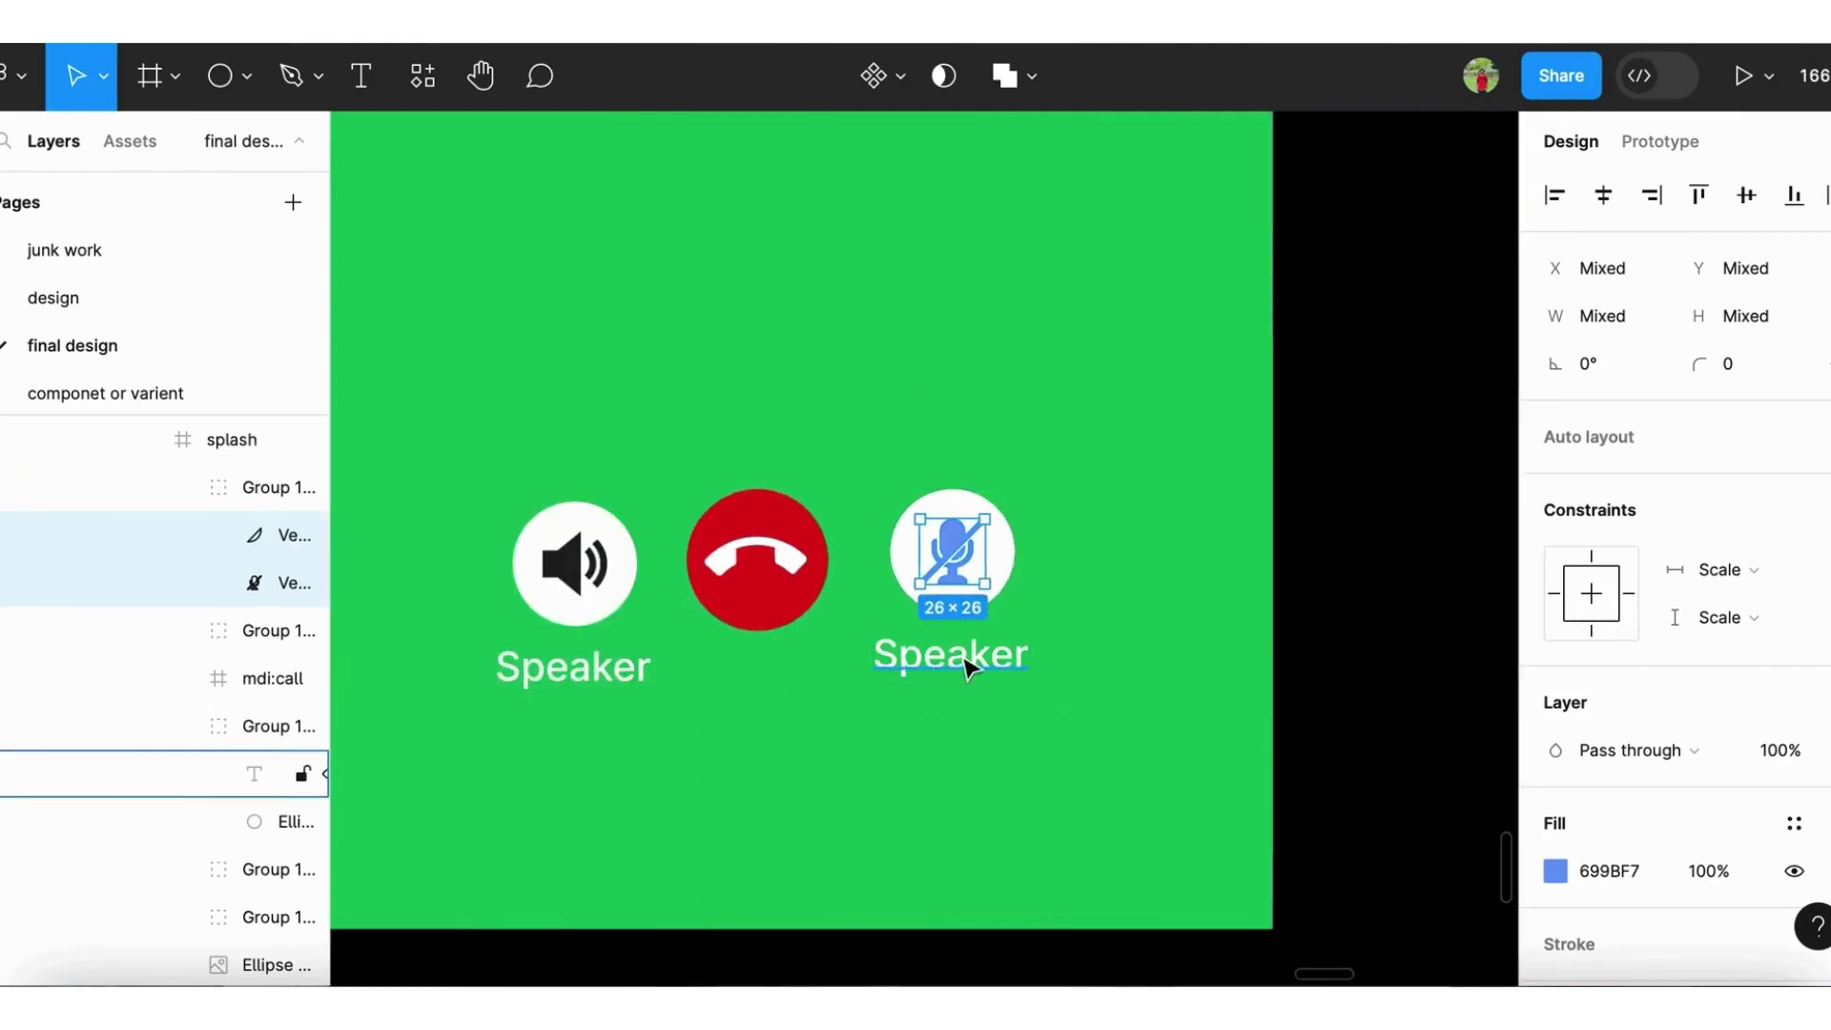
left_click_drag(873, 451, 1030, 687)
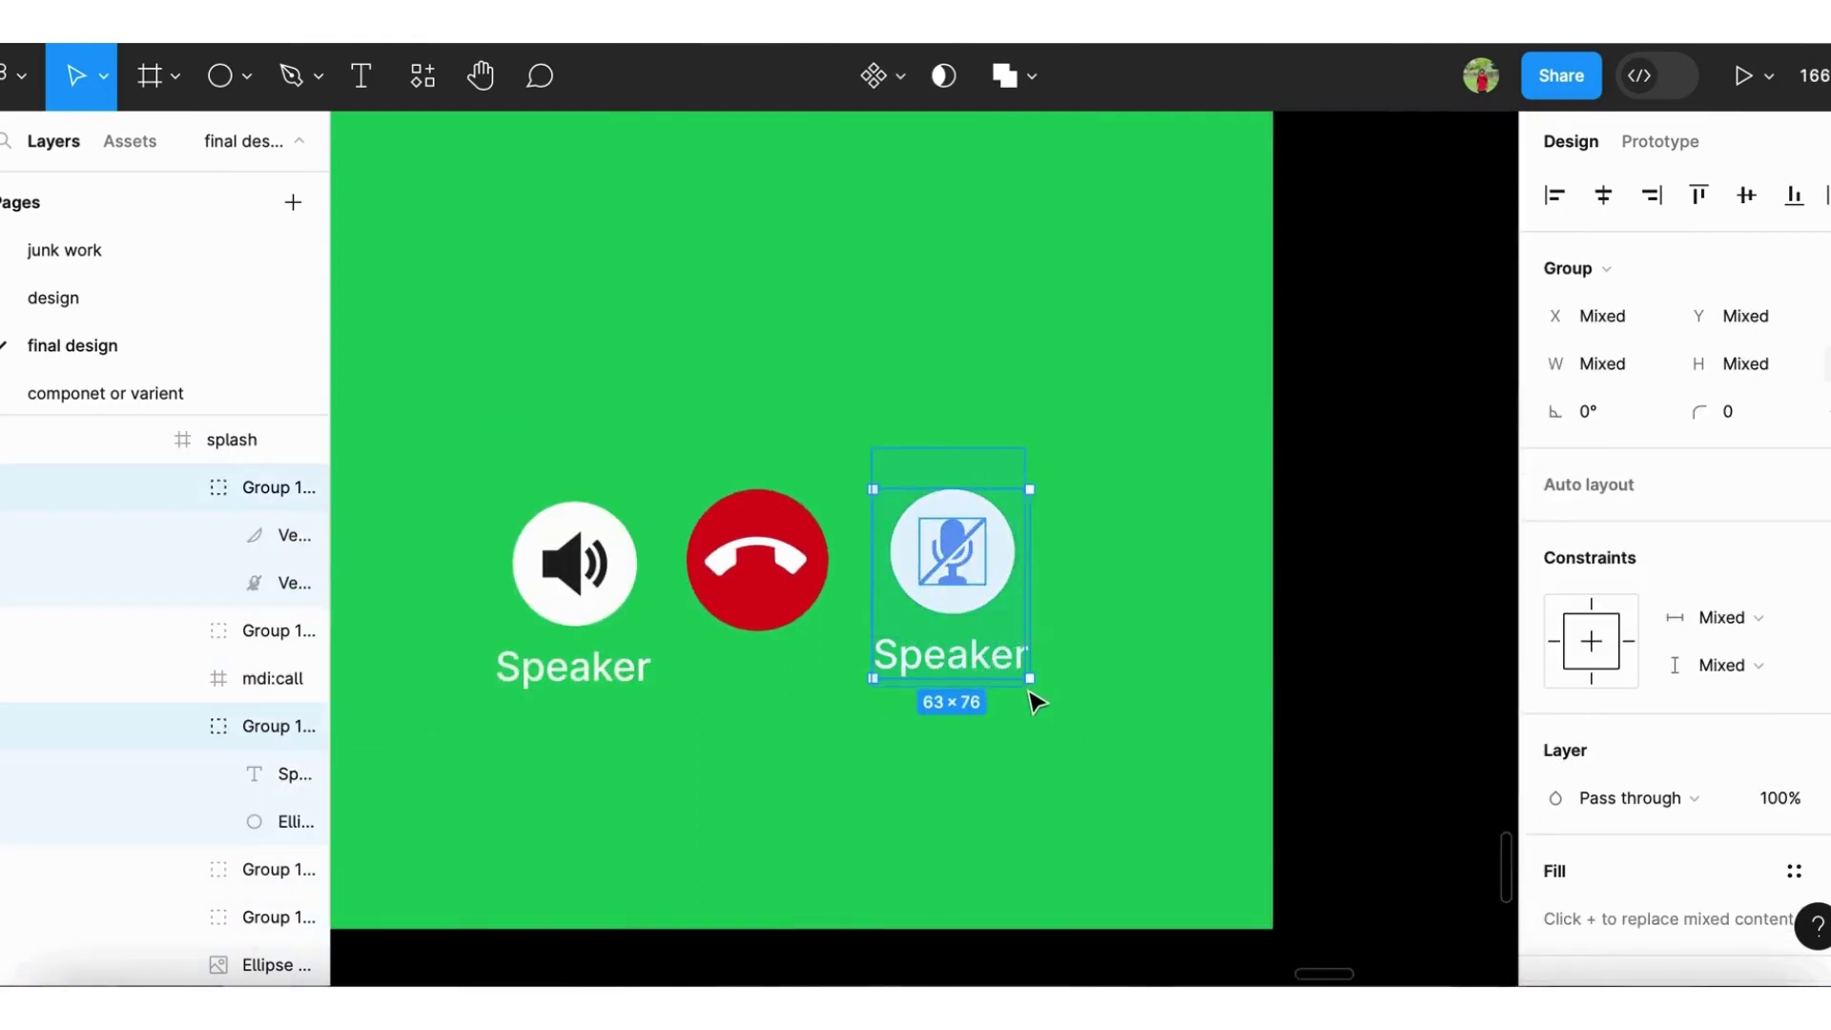
left_click_drag(485, 463, 1051, 729)
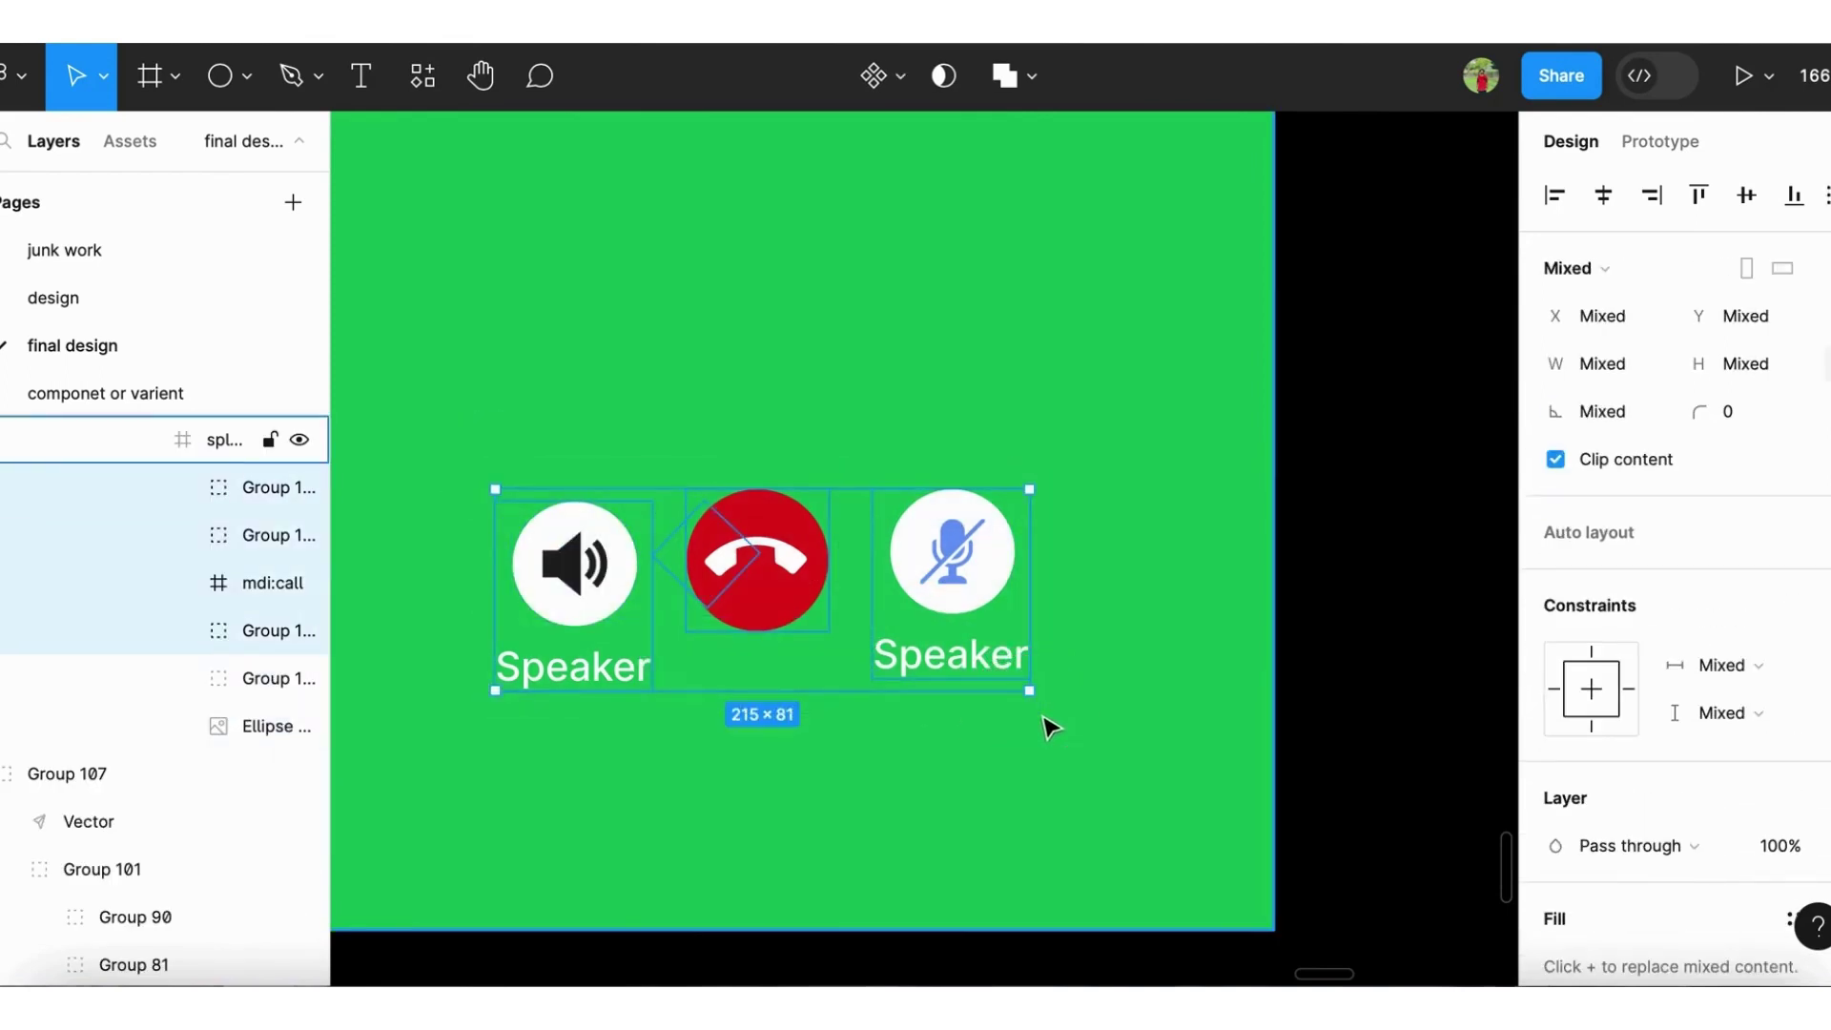
Wrap the speaker, end-call and mic buttons in a horizontal auto-layout row
left_click(701, 581)
left_click(672, 558)
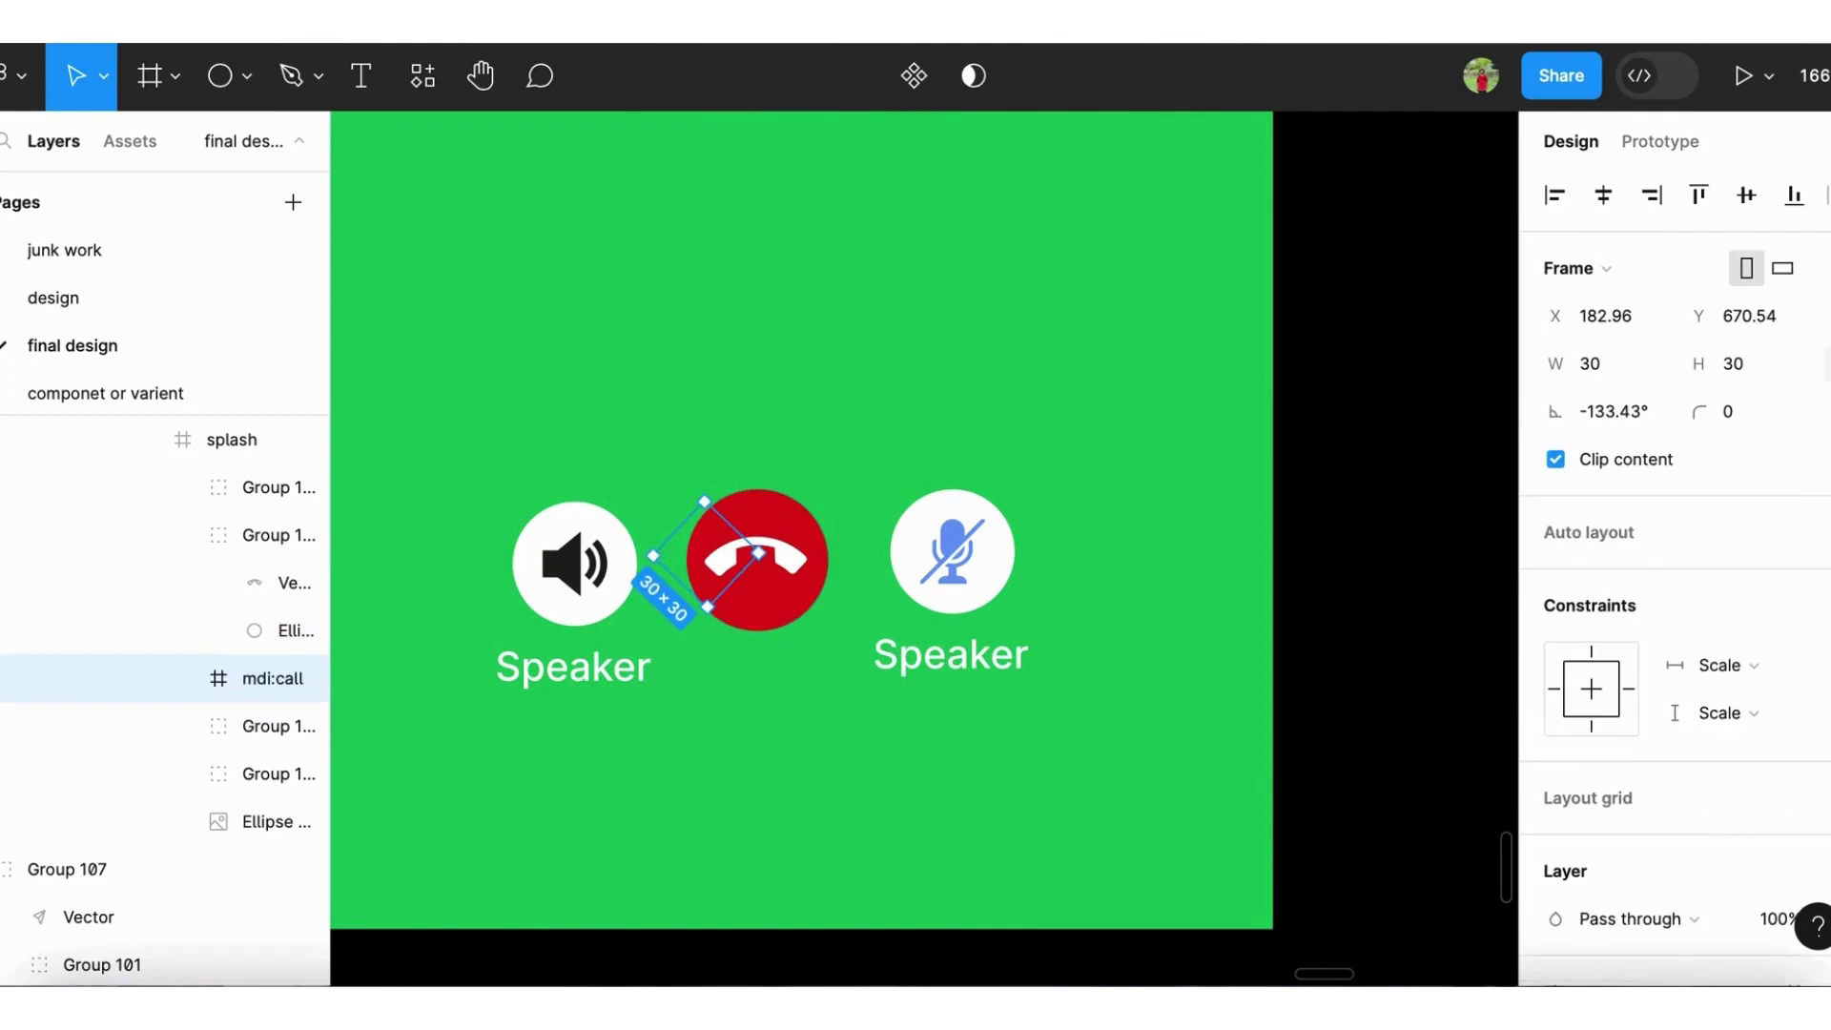
key("Delete")
mouse_move(548, 441)
left_mouse_down()
mouse_move(1132, 658)
mouse_move(1078, 722)
left_mouse_up()
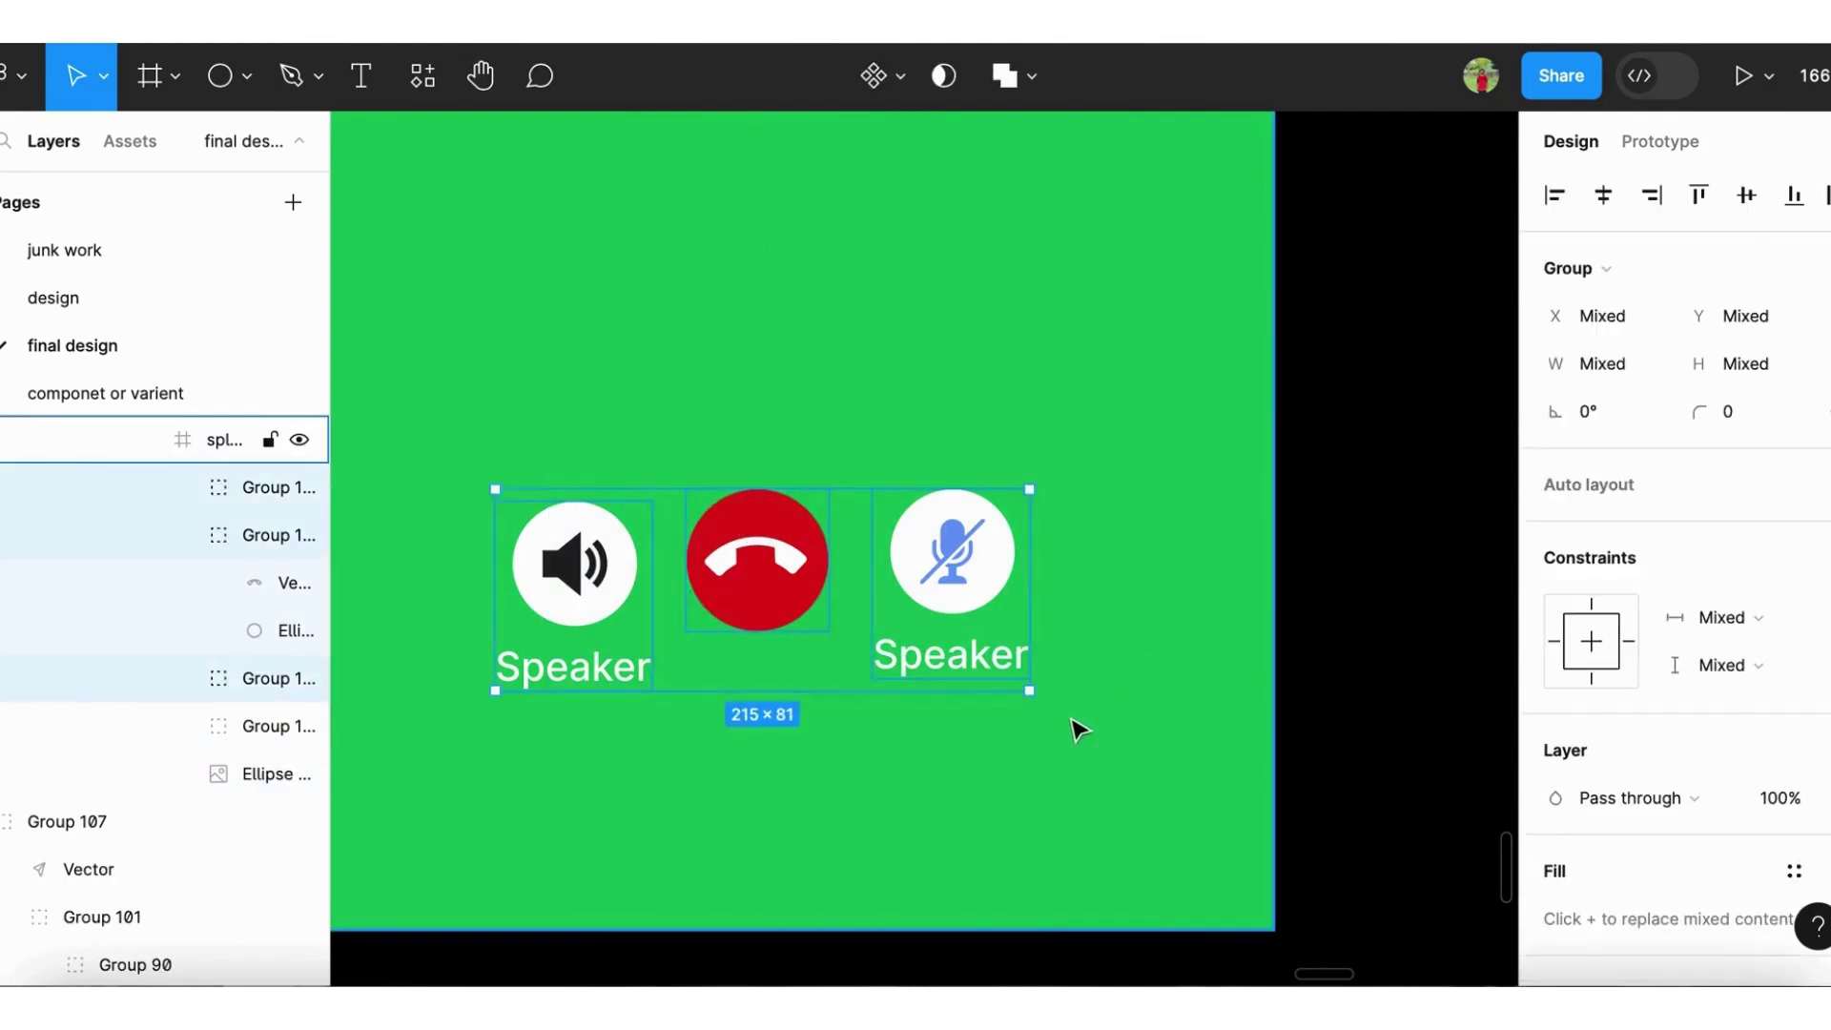
key("shift+a")
Set a 24 gap between the buttons and nudge the row to the screen's centre
scroll(948, 764, "down", 3)
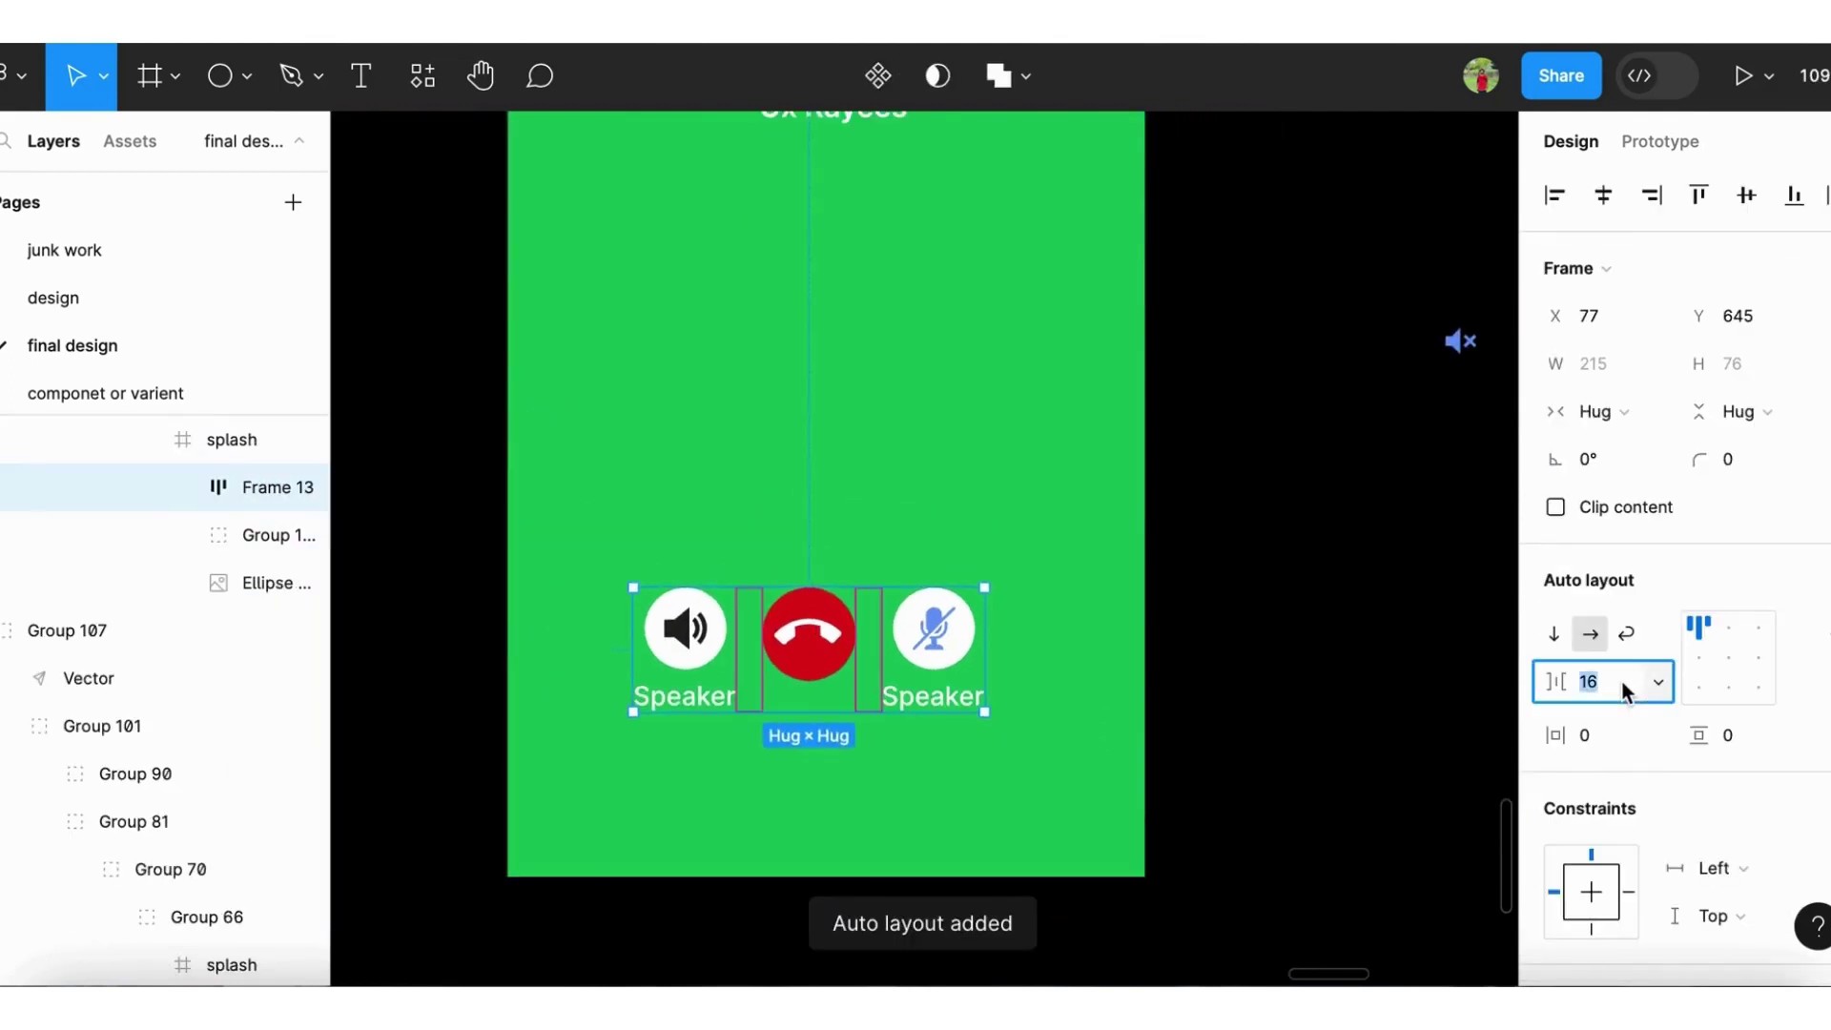
left_click(1178, 756)
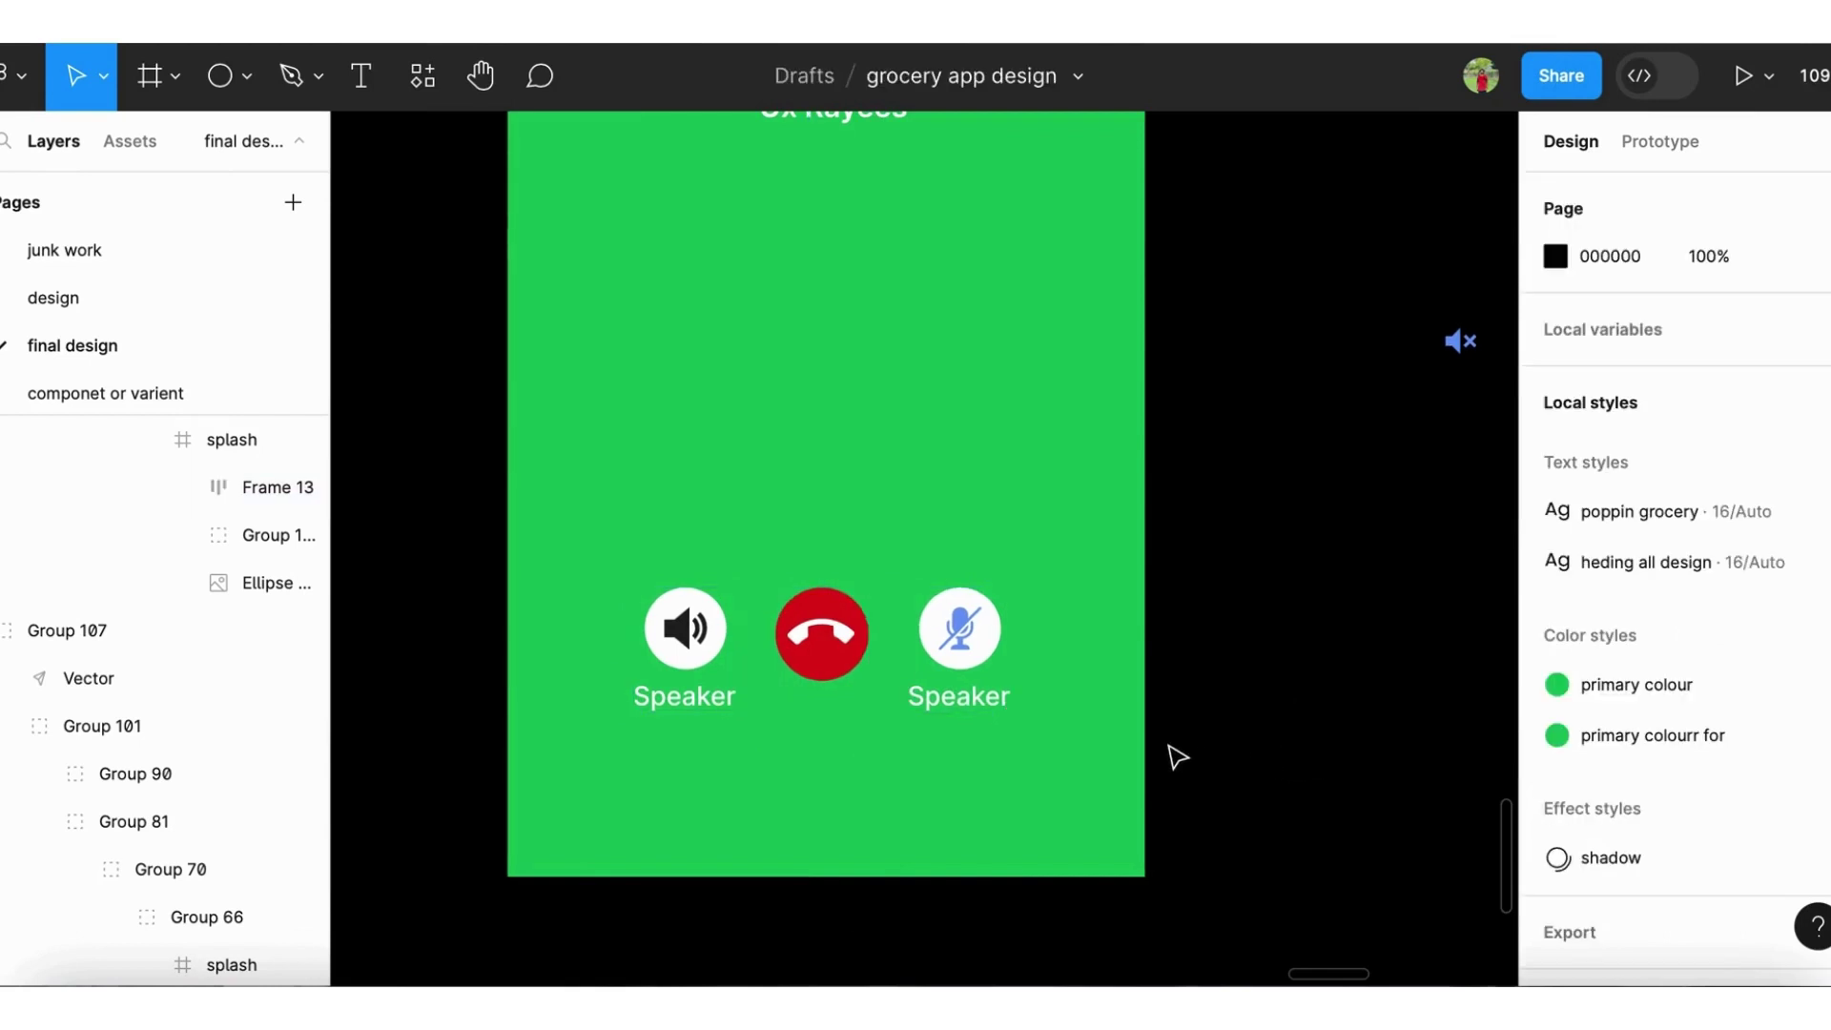
left_click(899, 694)
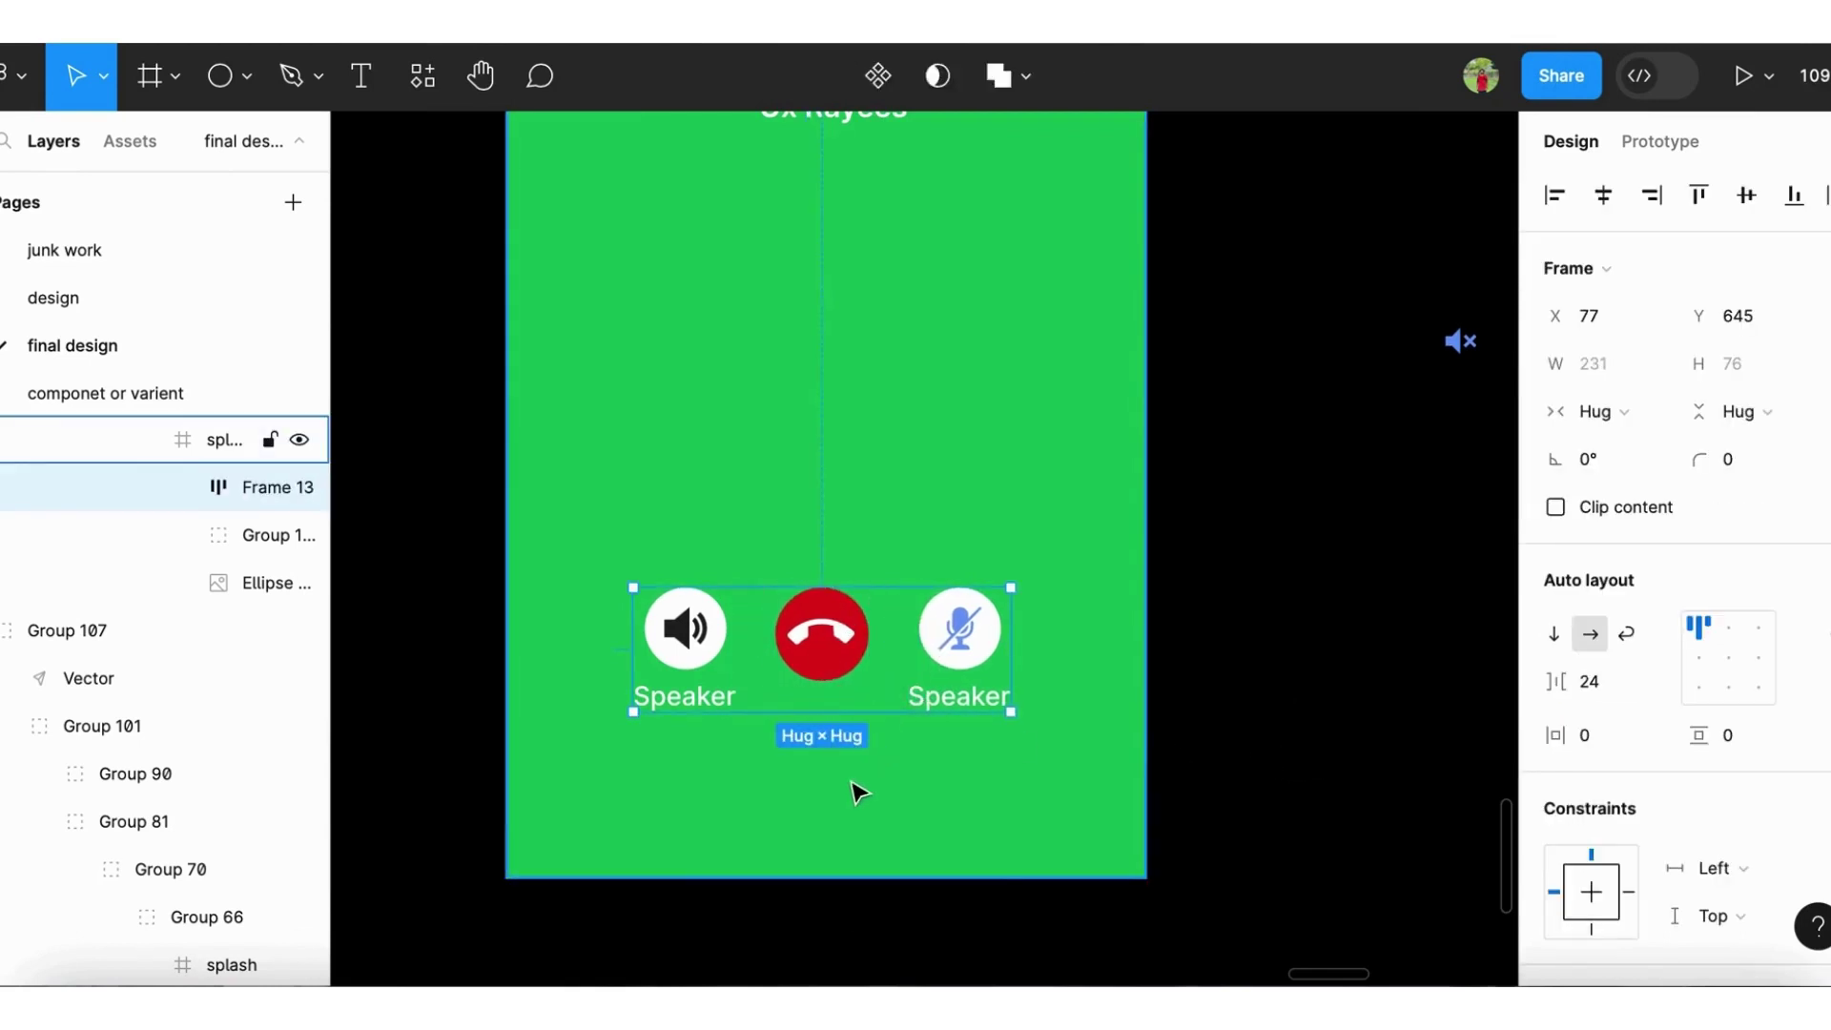
key("Left")
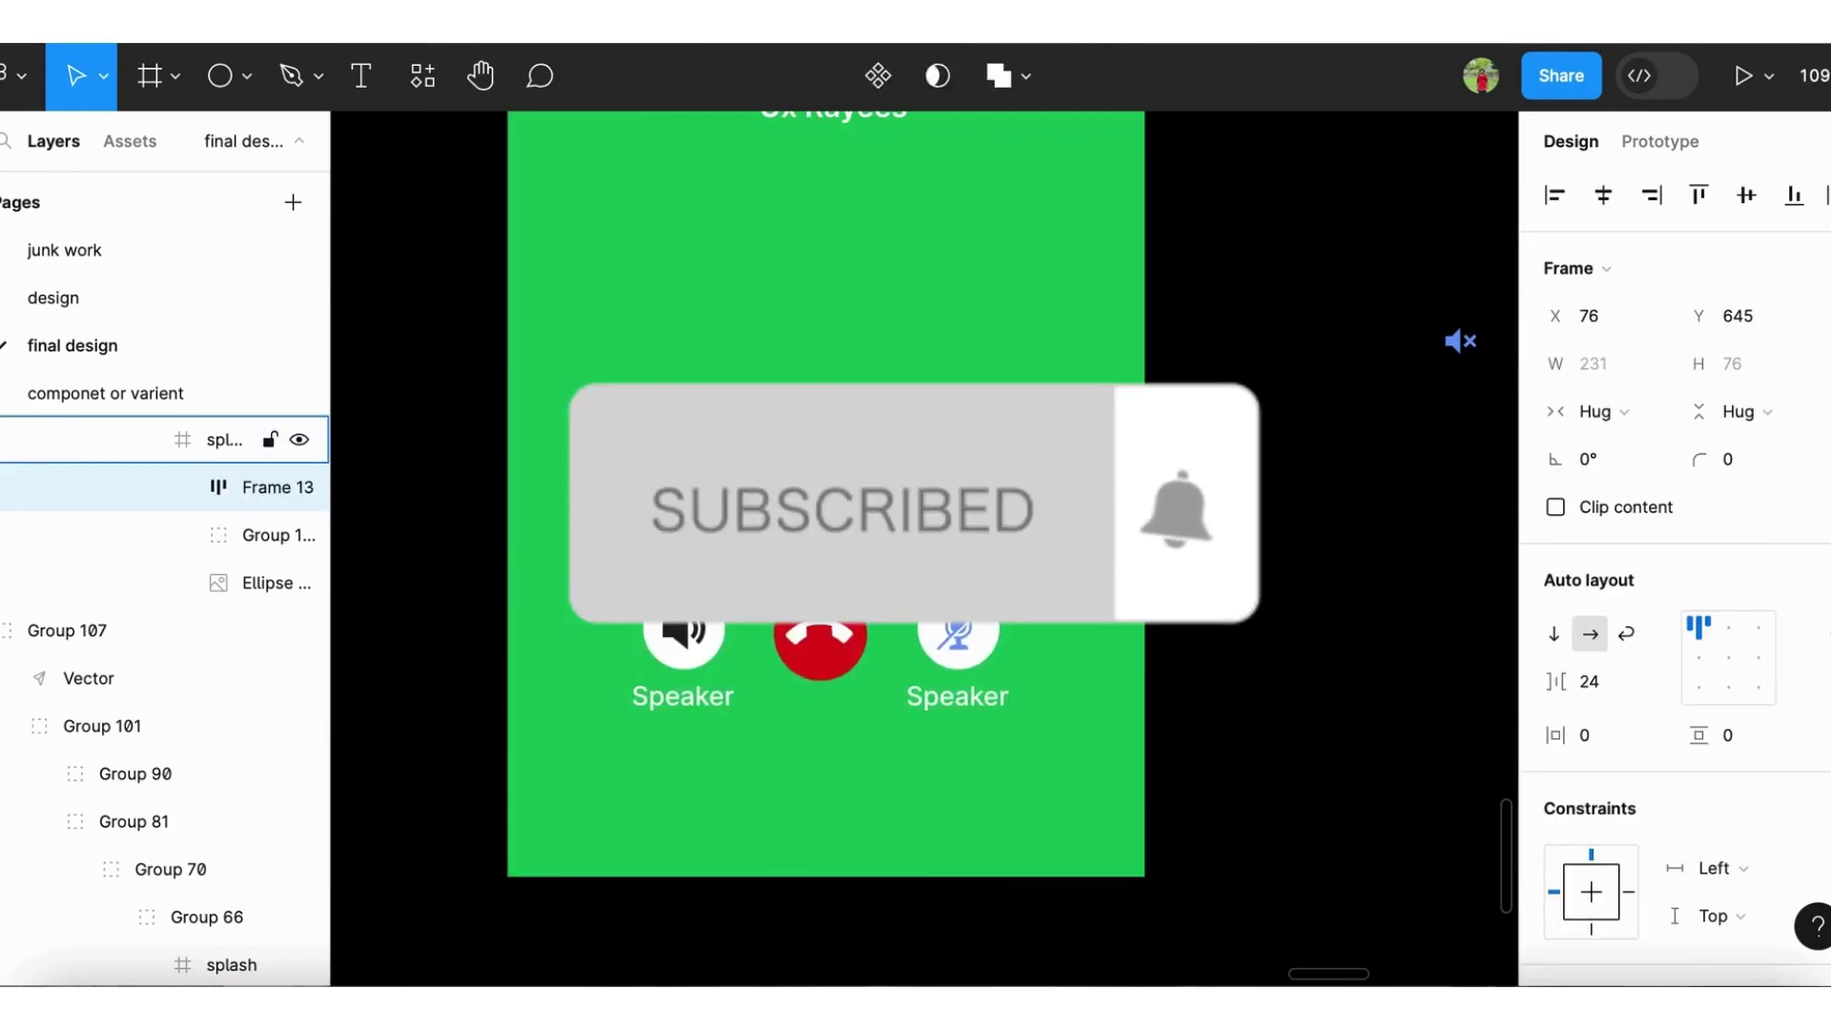
key("Right")
key("Right")
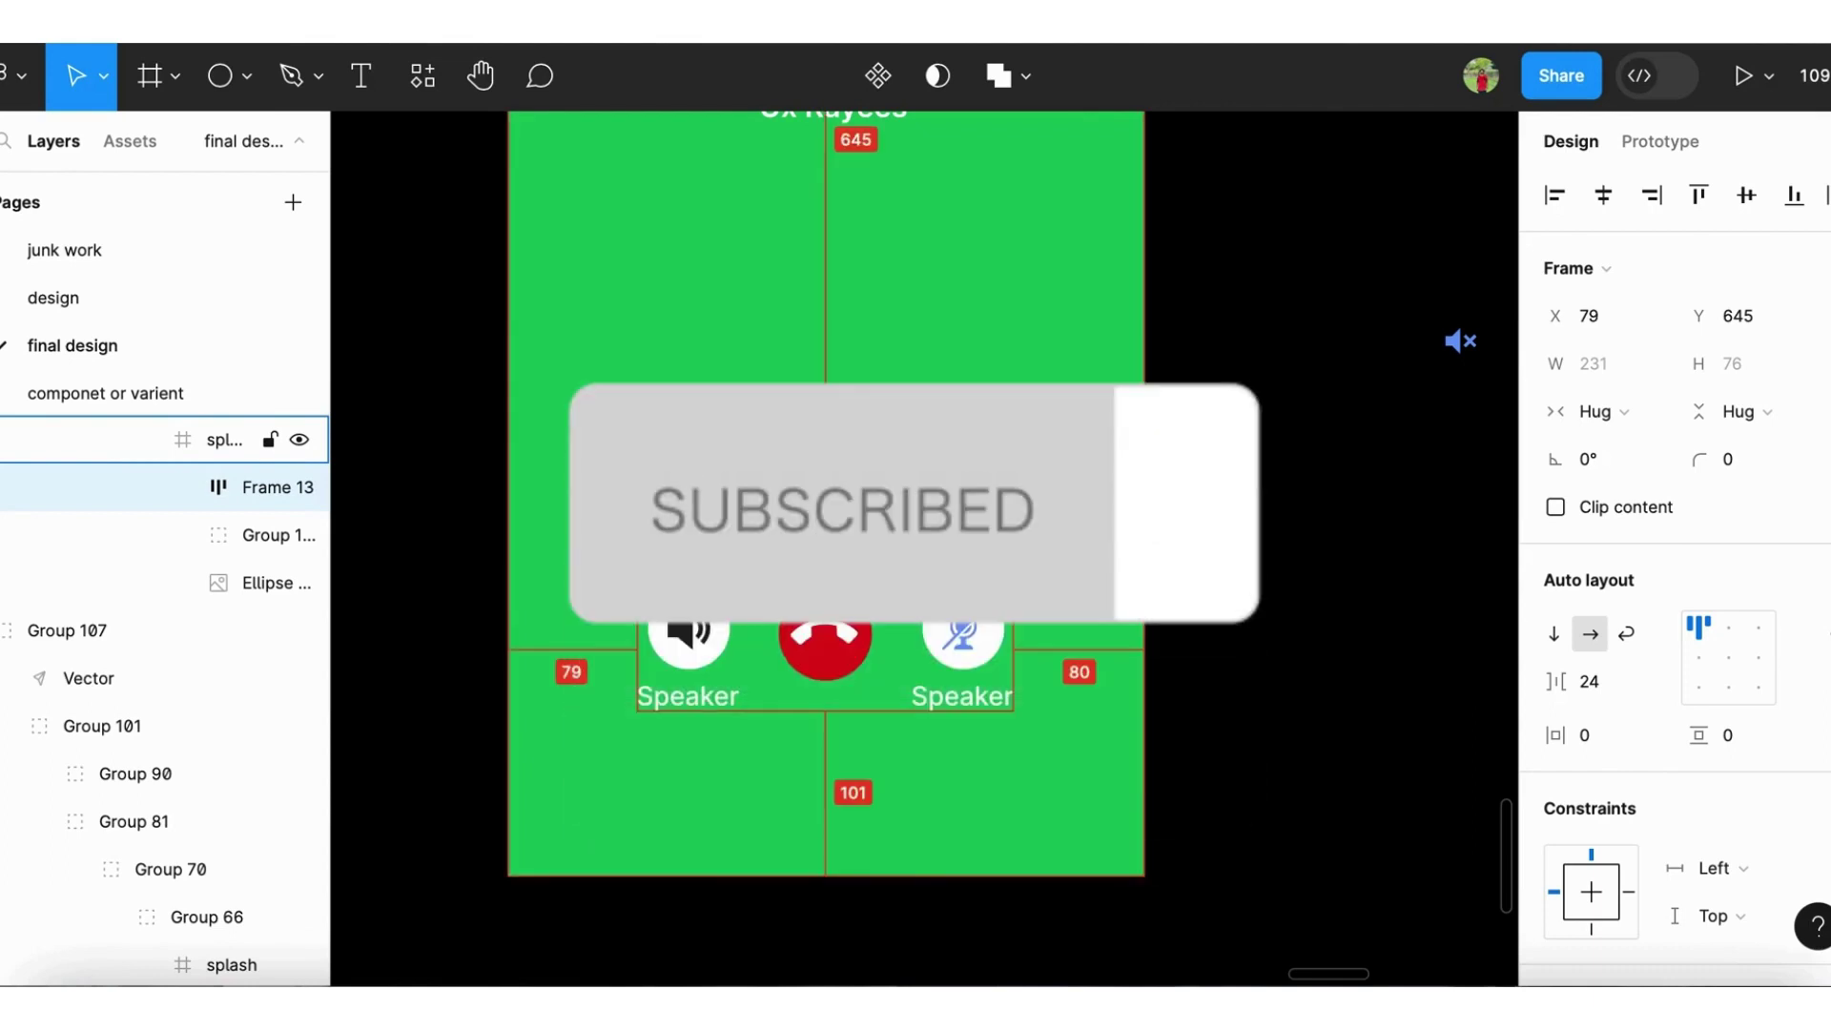
key("Right")
scroll(985, 740, "down", 5)
Apply the saved shadow effect style to the mic and speaker button circles
key("Escape")
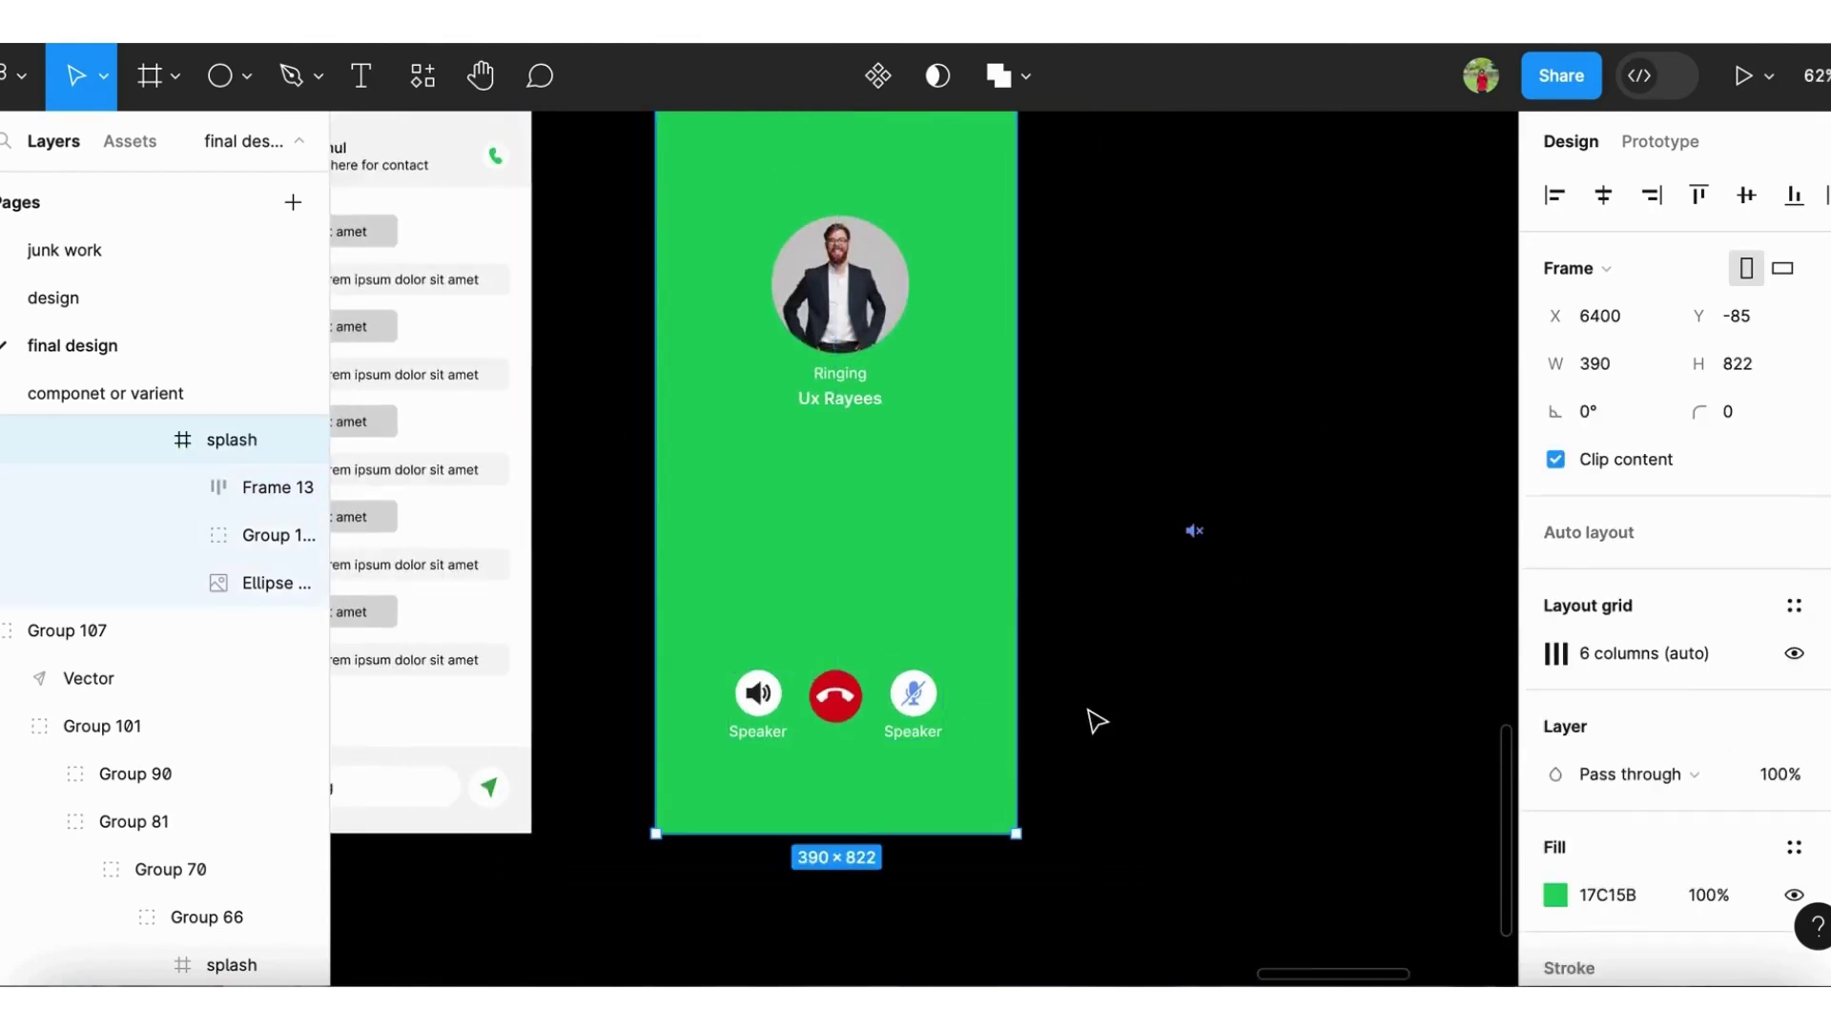
key("Escape")
scroll(1097, 725, "down", 1)
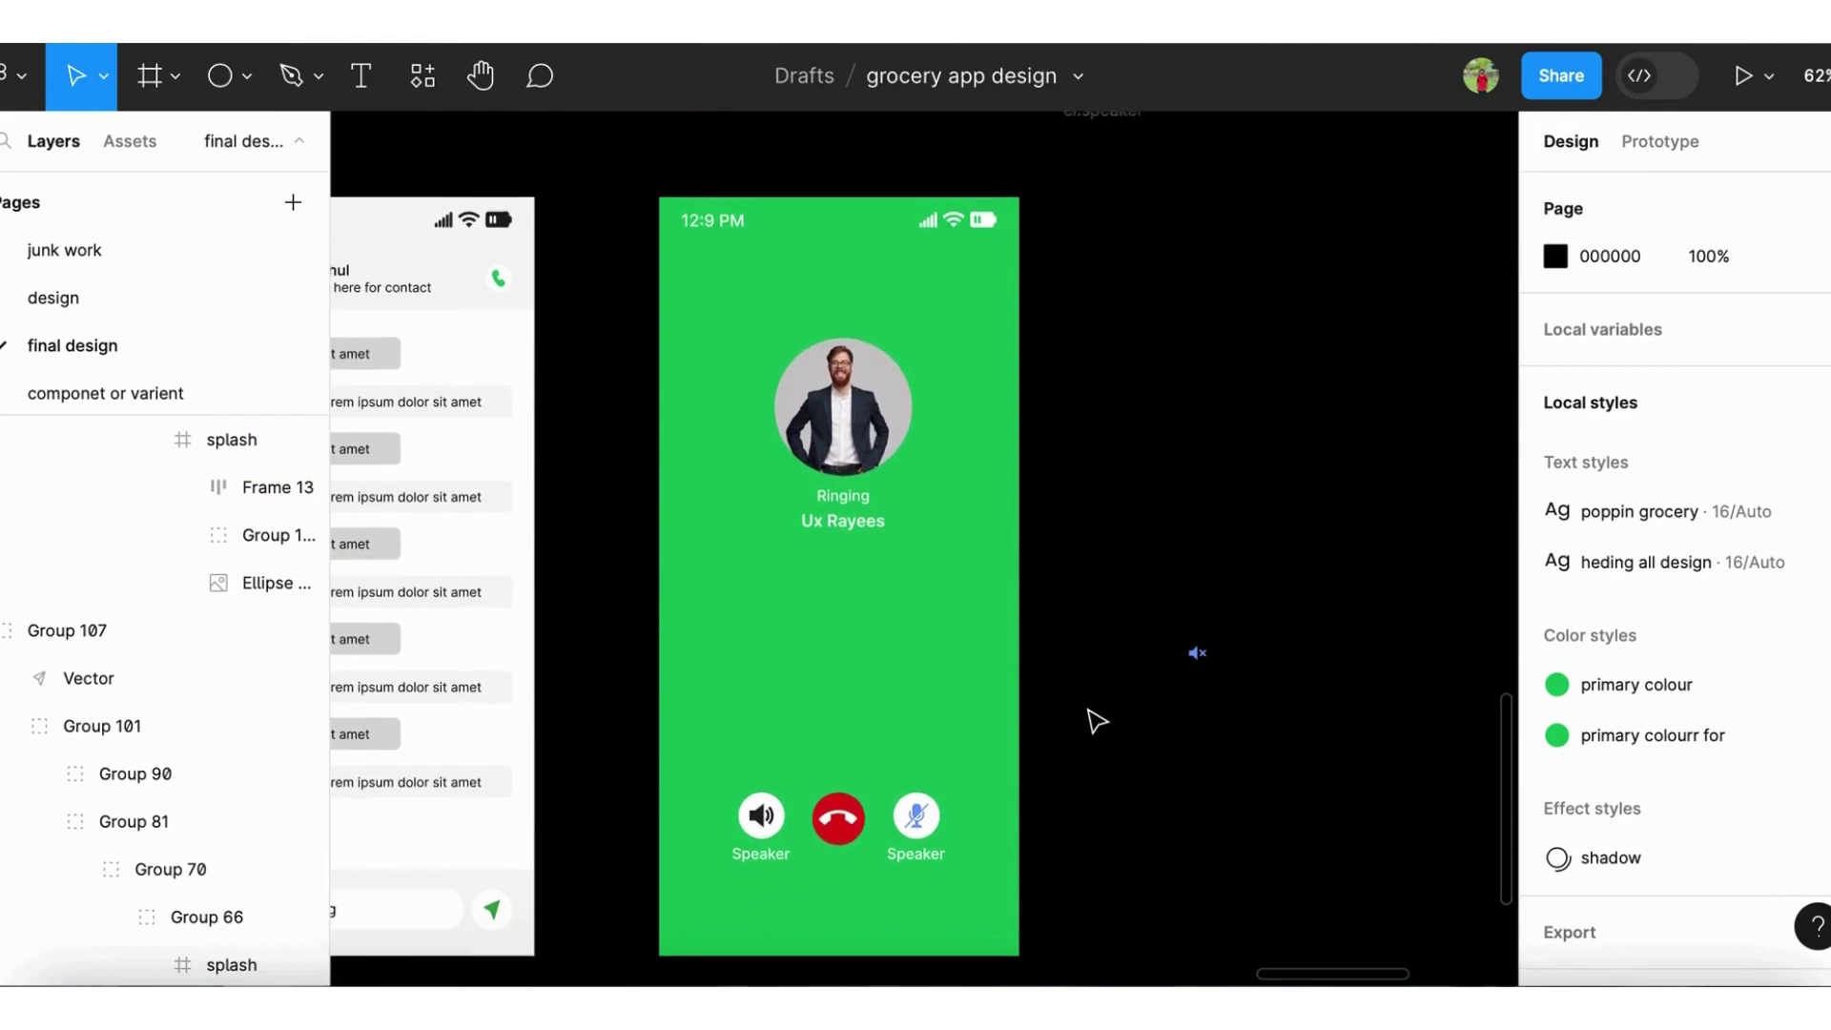
scroll(1097, 739, "down", 2)
scroll(920, 847, "up", 5, "ctrl")
scroll(944, 743, "down", 1)
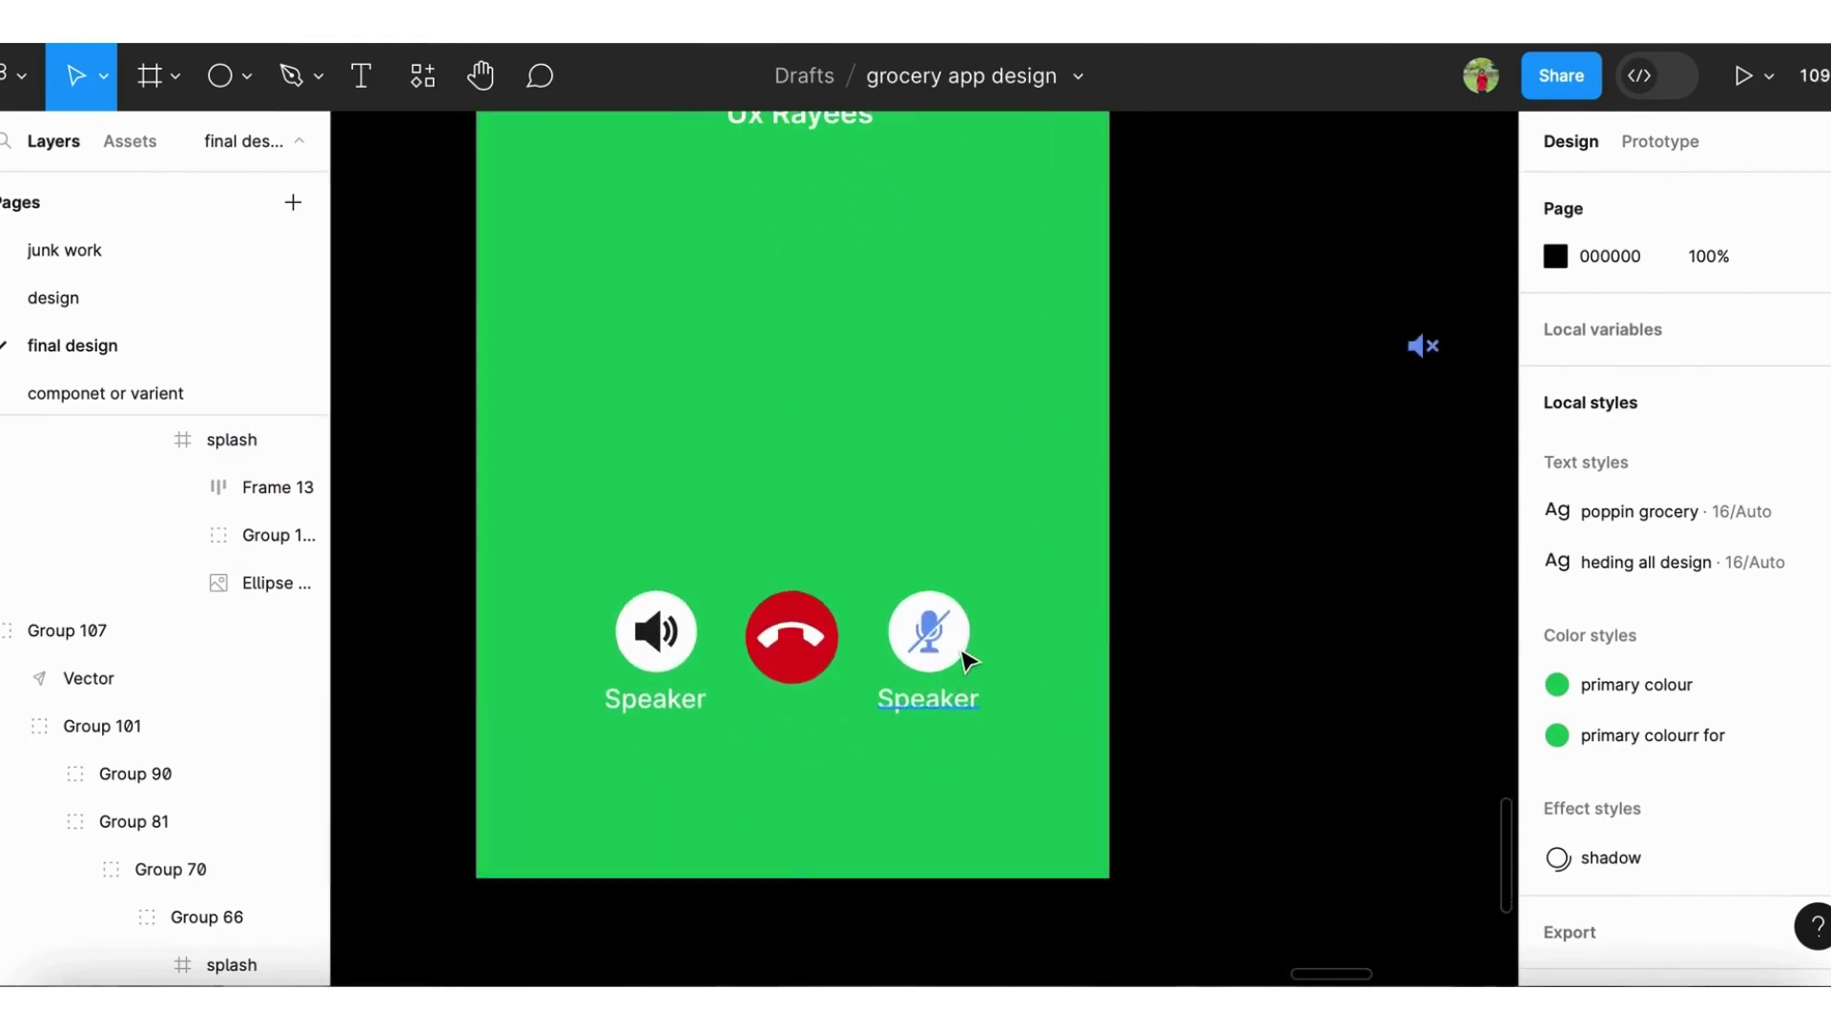
double_click(963, 648)
left_click(673, 681, "shift")
scroll(1678, 839, "down", 2)
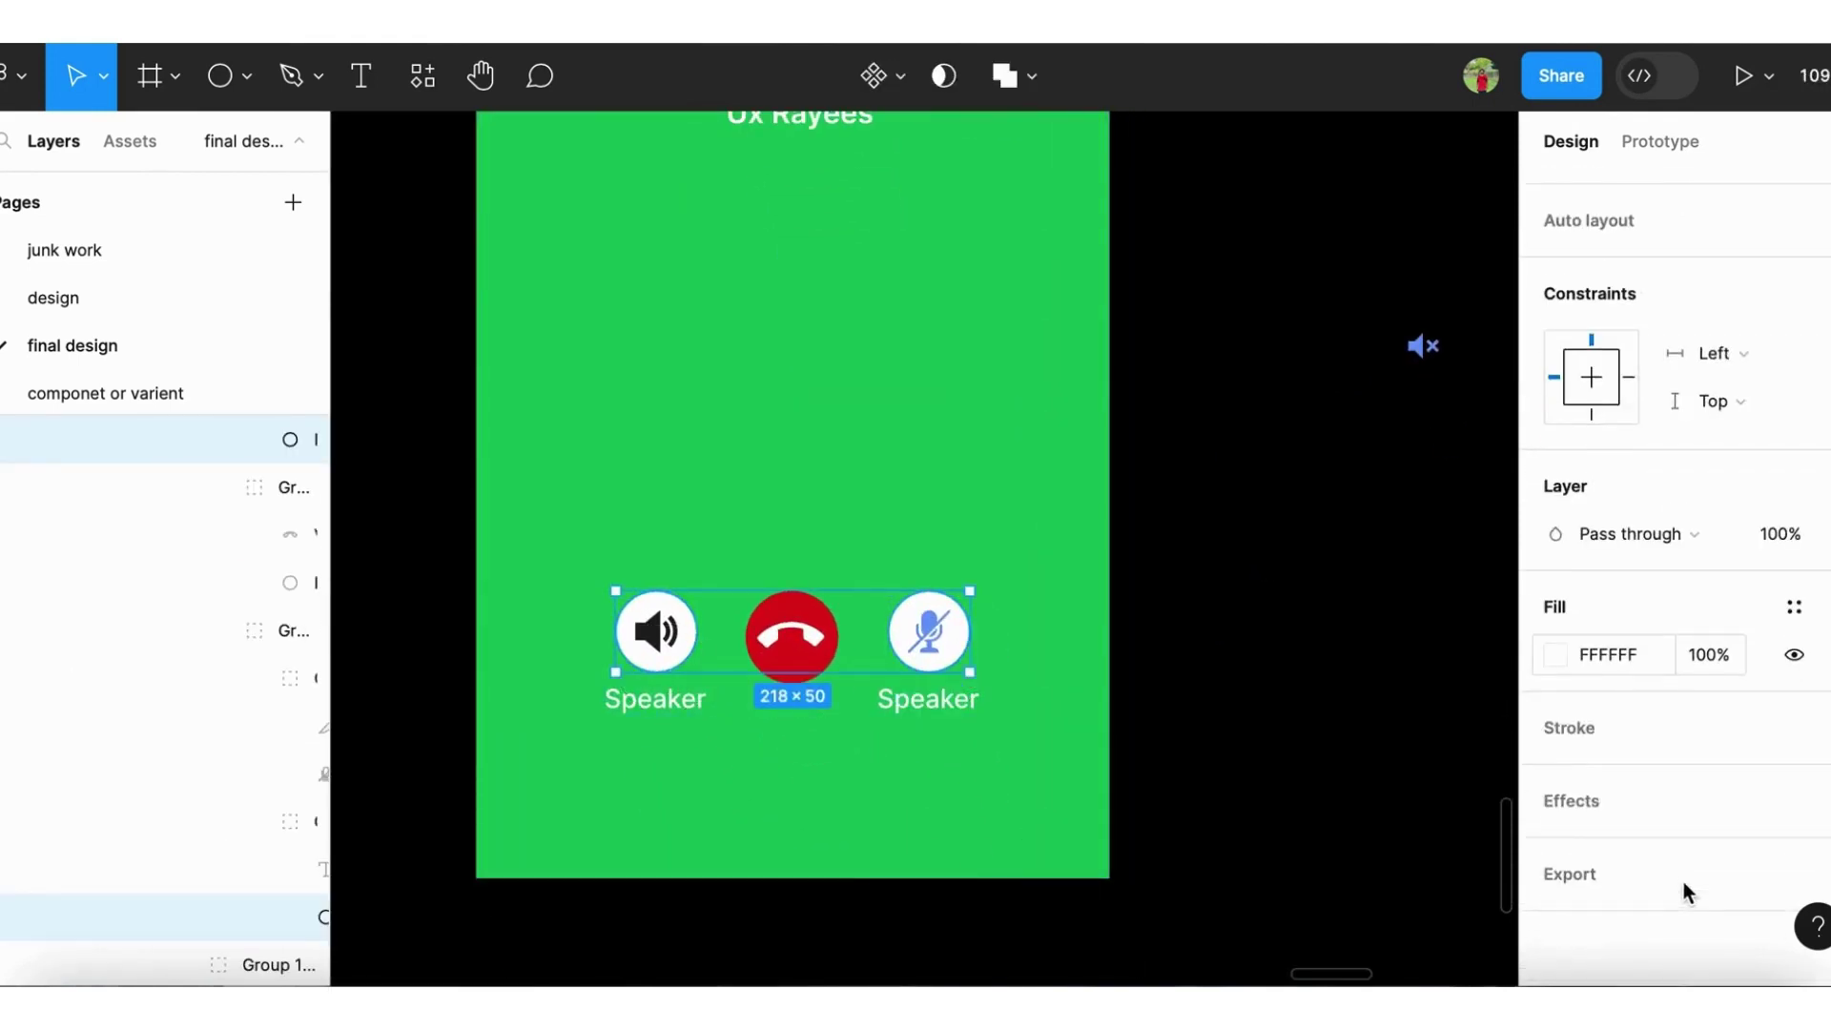
left_click(1588, 799)
left_click(1793, 803)
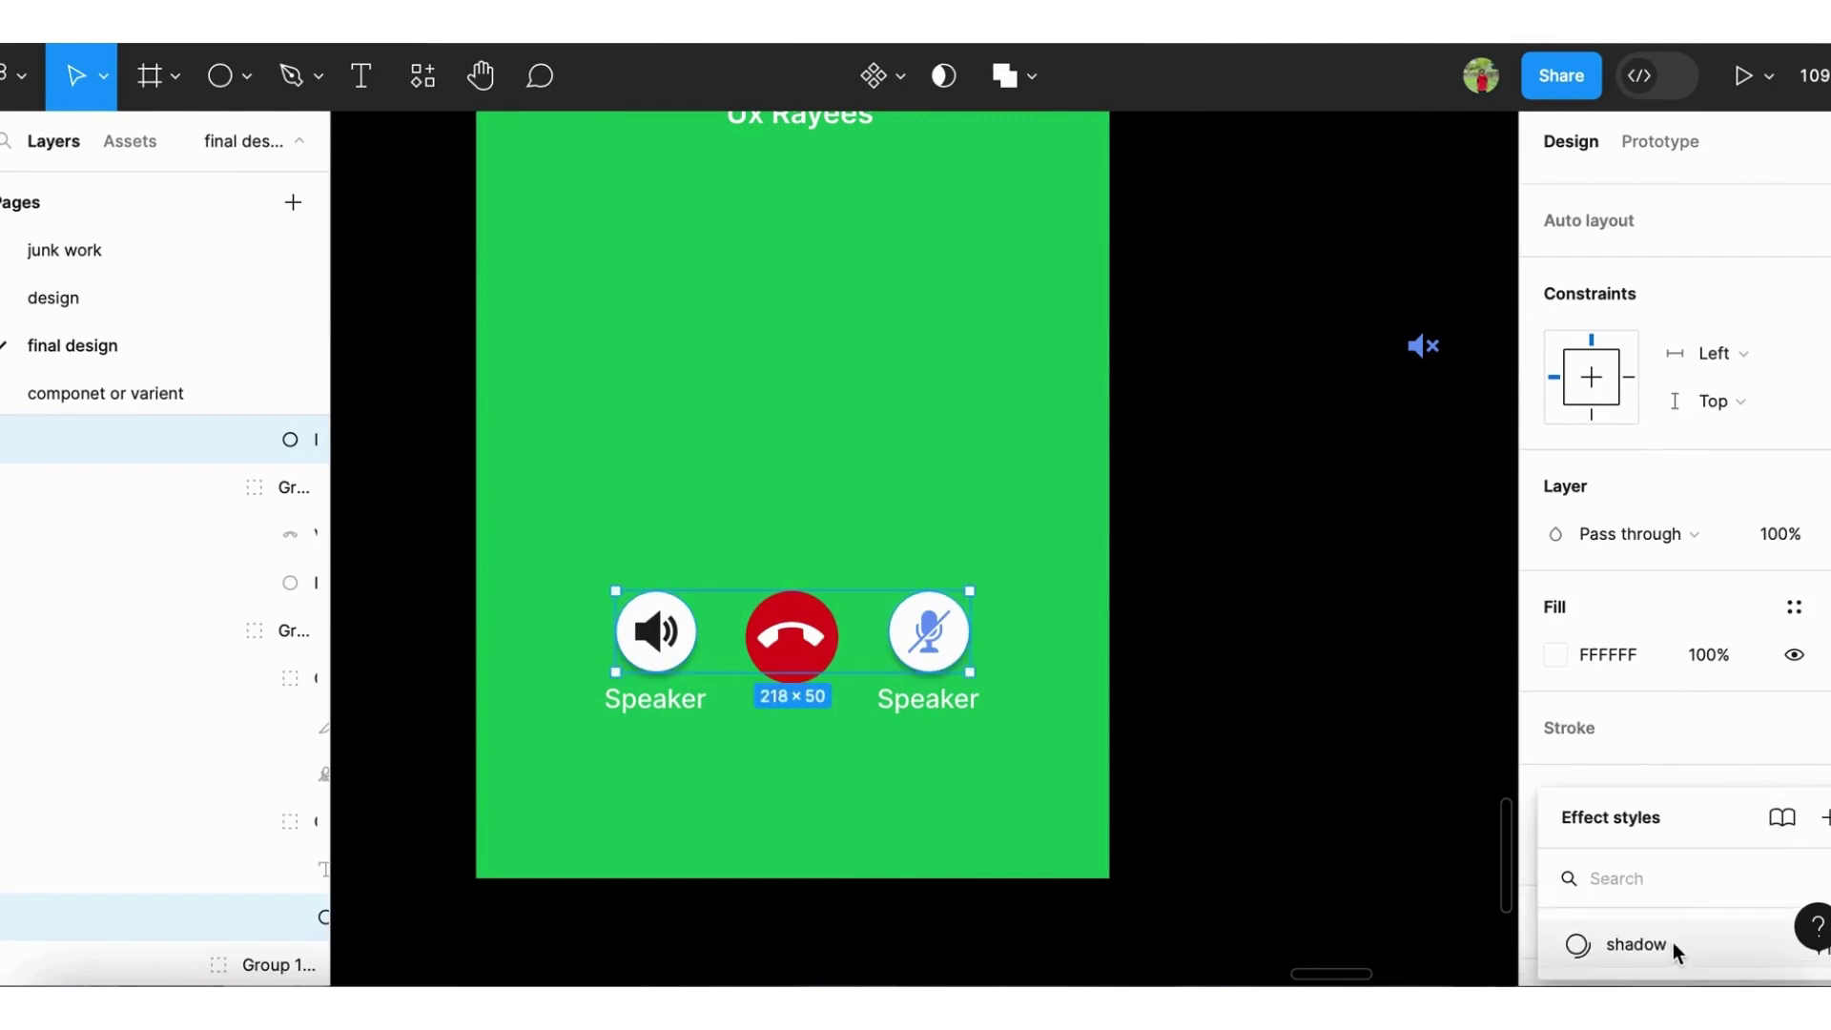
left_click(1611, 944)
left_click(1333, 797)
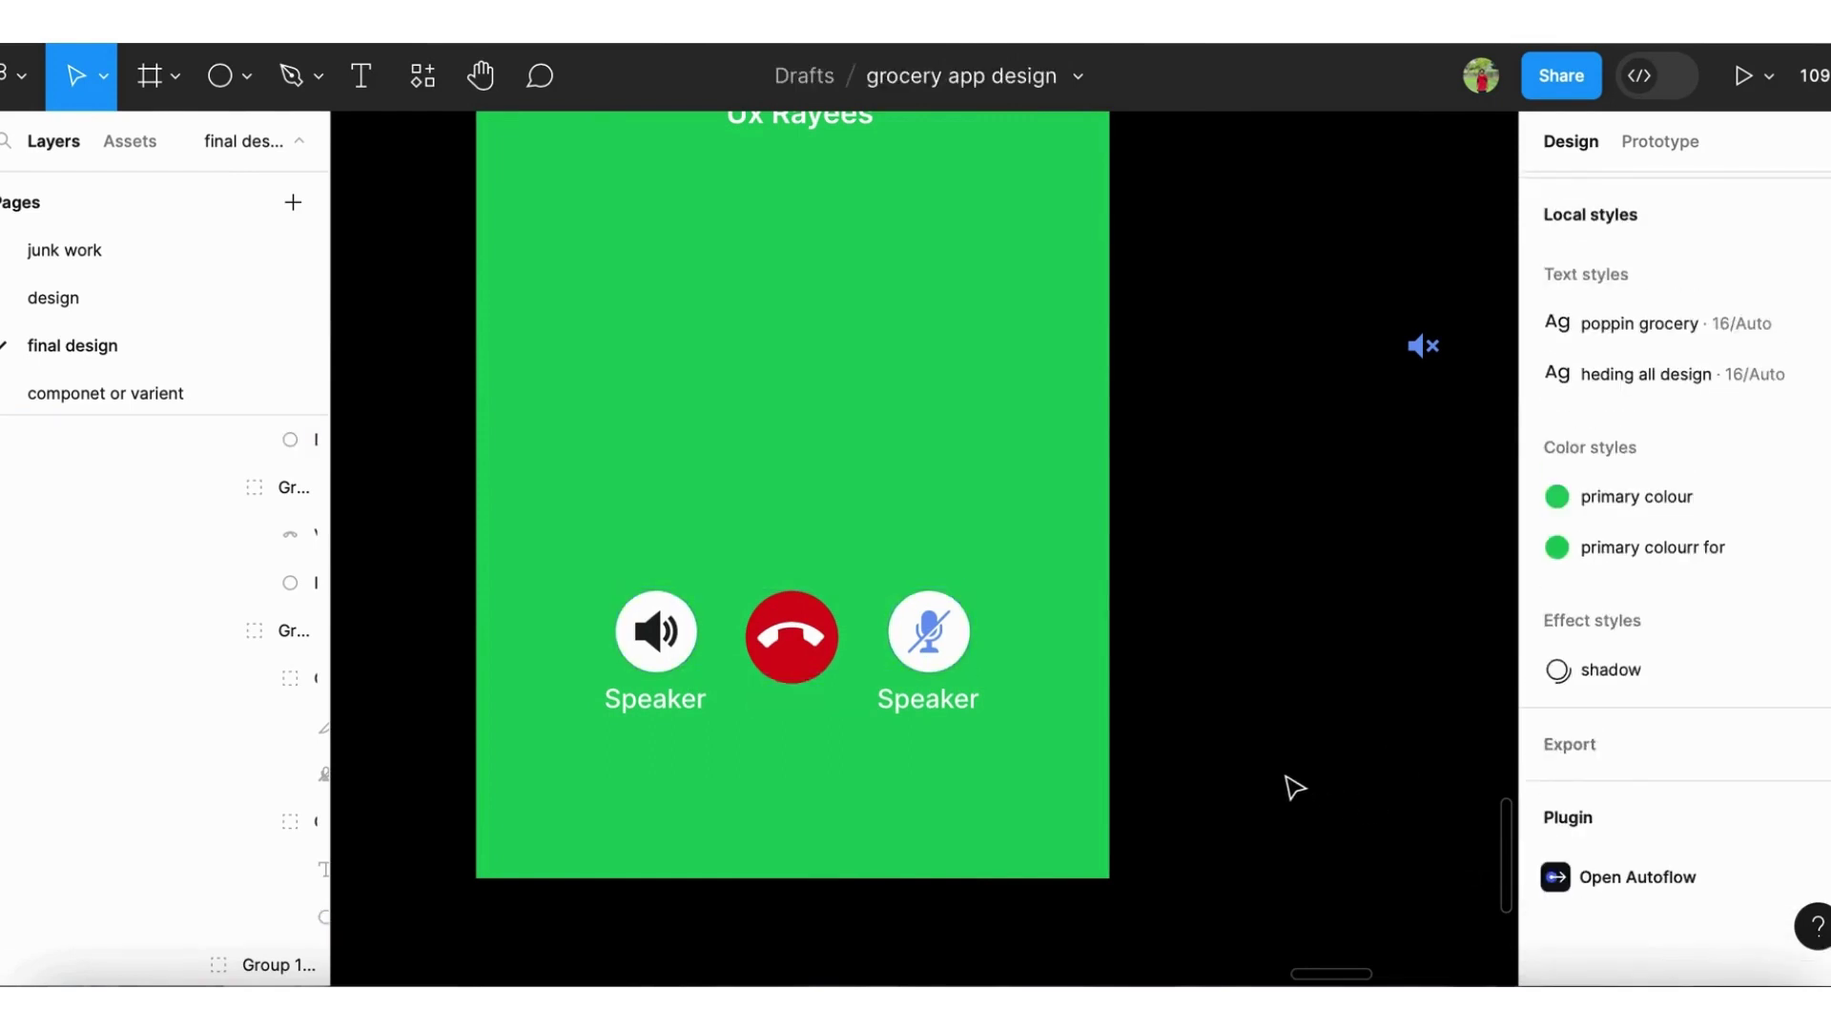
Apply the same shadow effect style to the red end-call circle
scroll(1294, 787, "down", 2, "ctrl")
scroll(1049, 724, "right", 2)
double_click(763, 658)
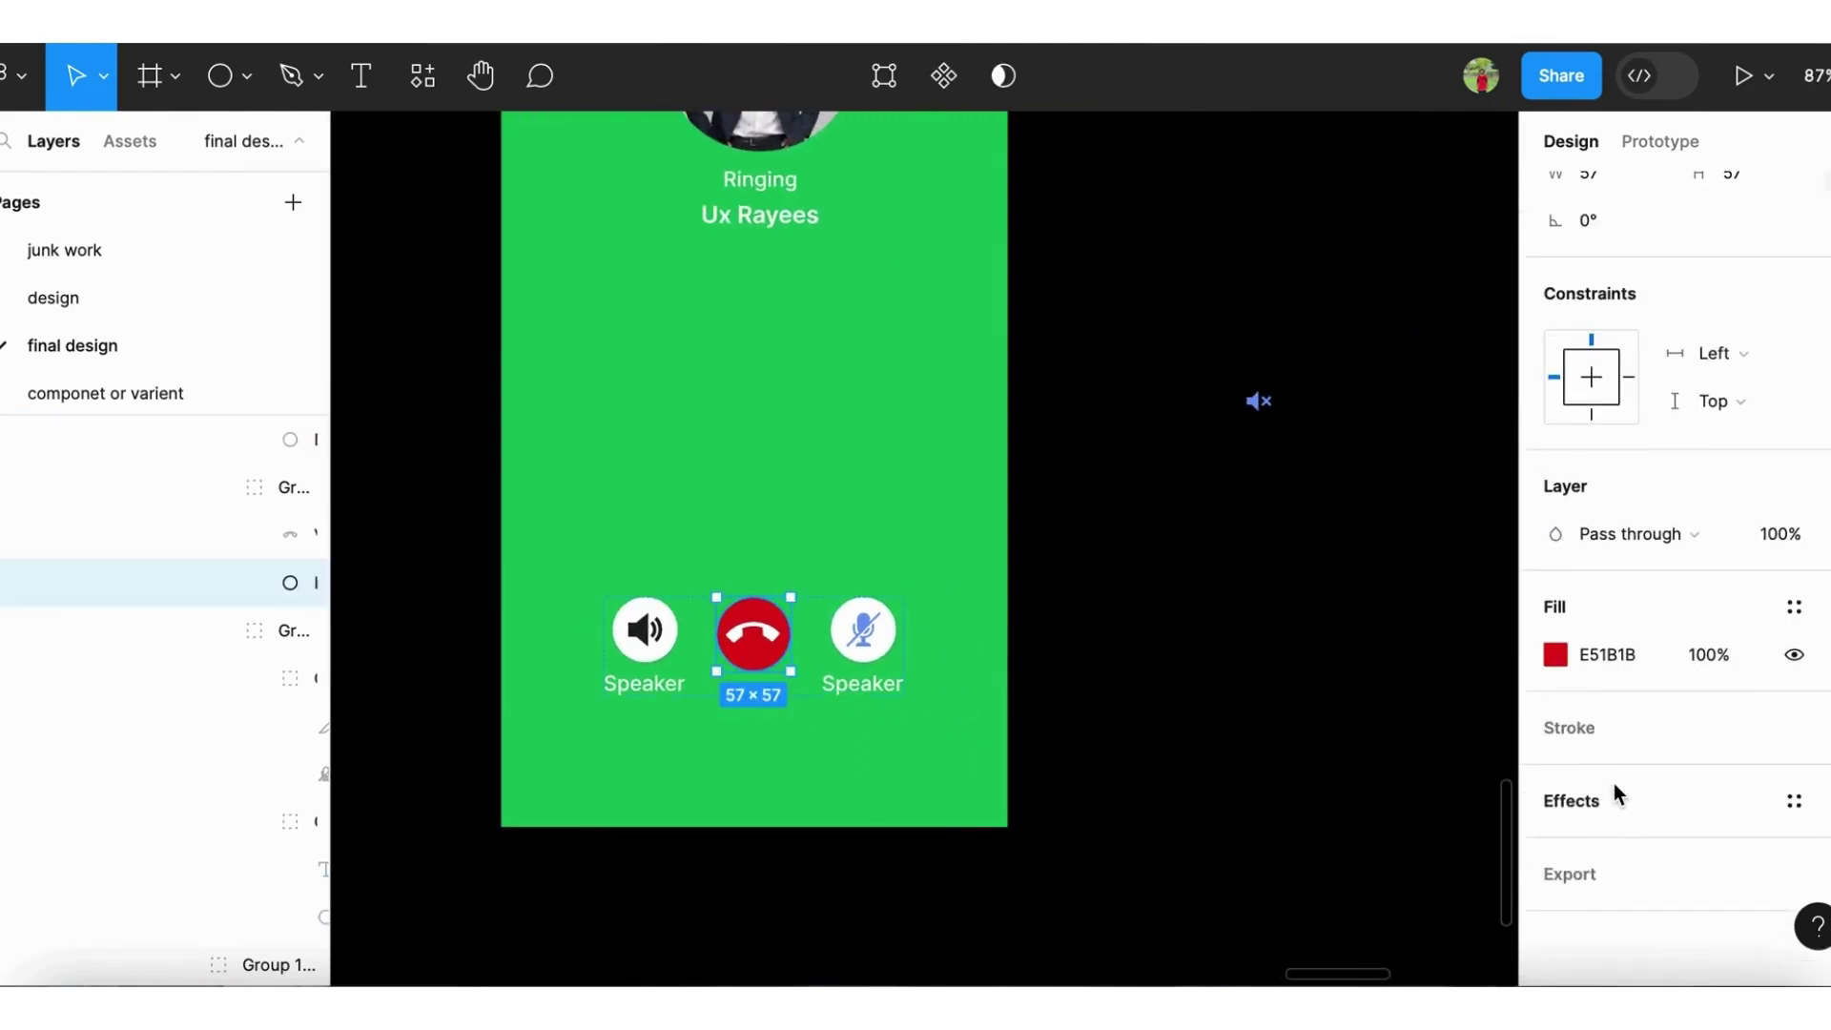
left_click(1619, 797)
left_click(1794, 801)
left_click(1669, 944)
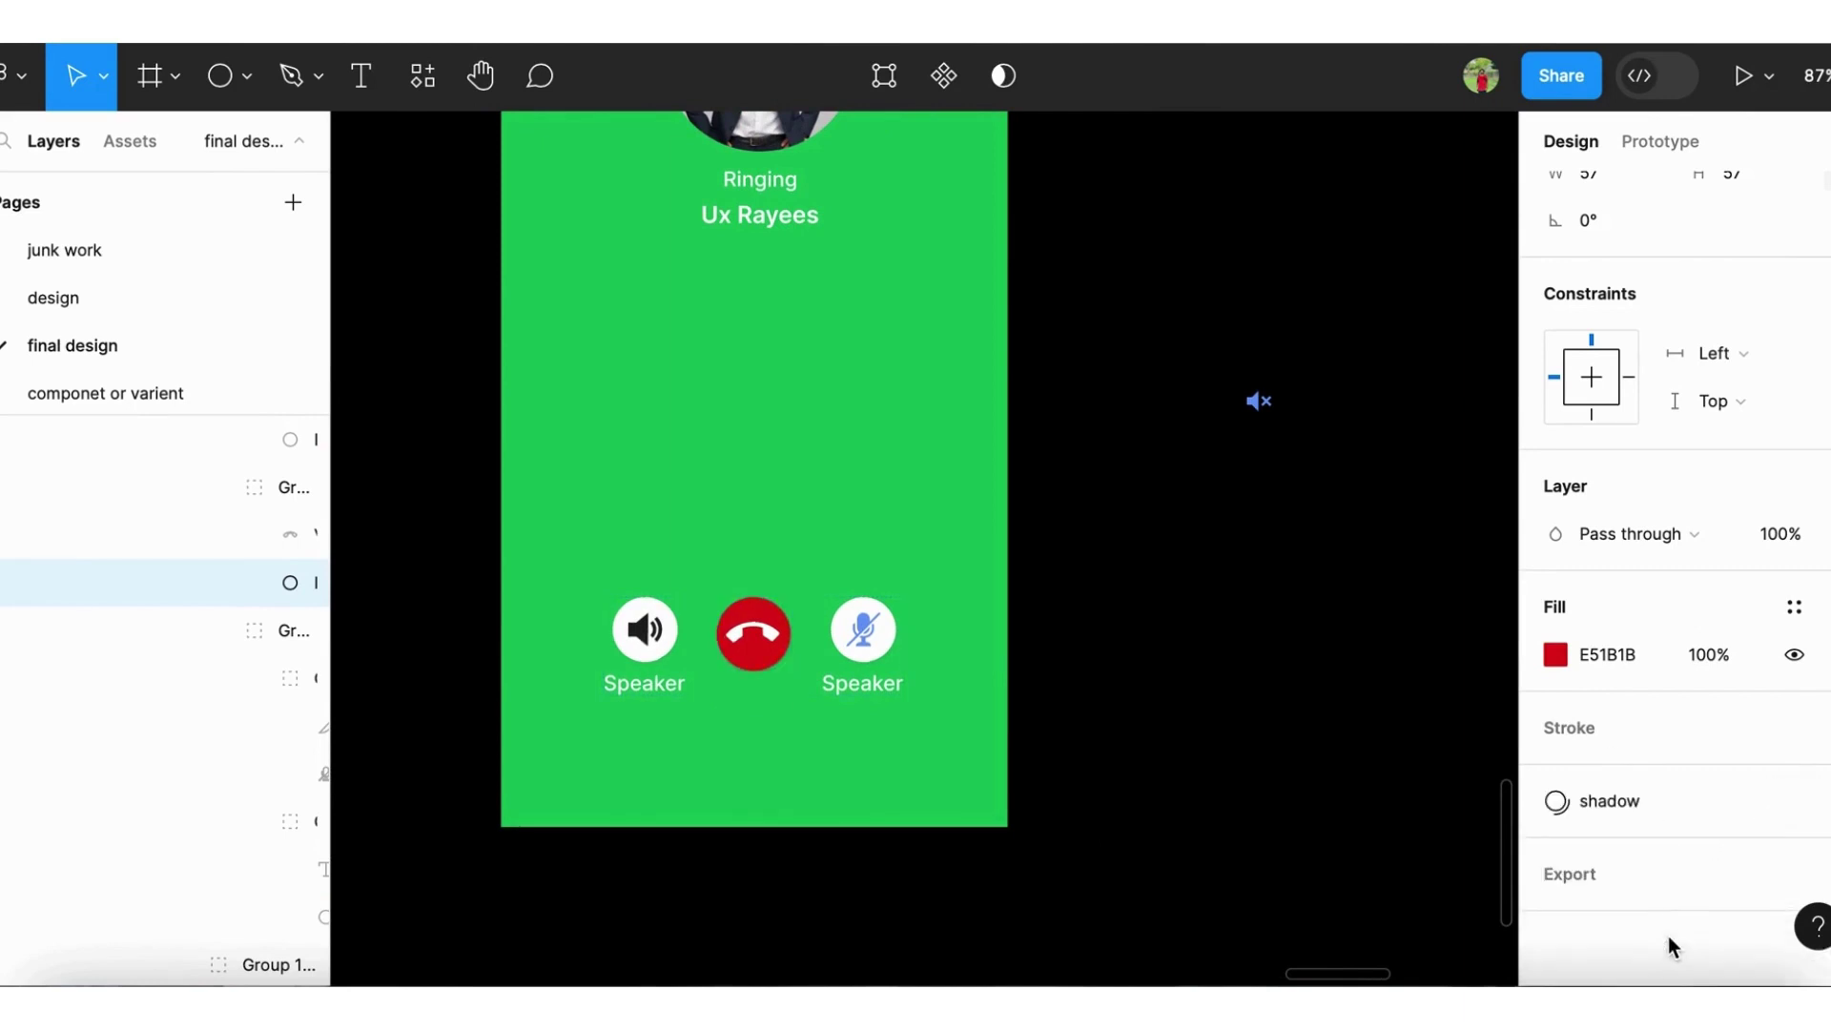
left_click(1232, 705)
Delete the loose mute icon lying beside the call screen
left_click_drag(1192, 329, 1366, 512)
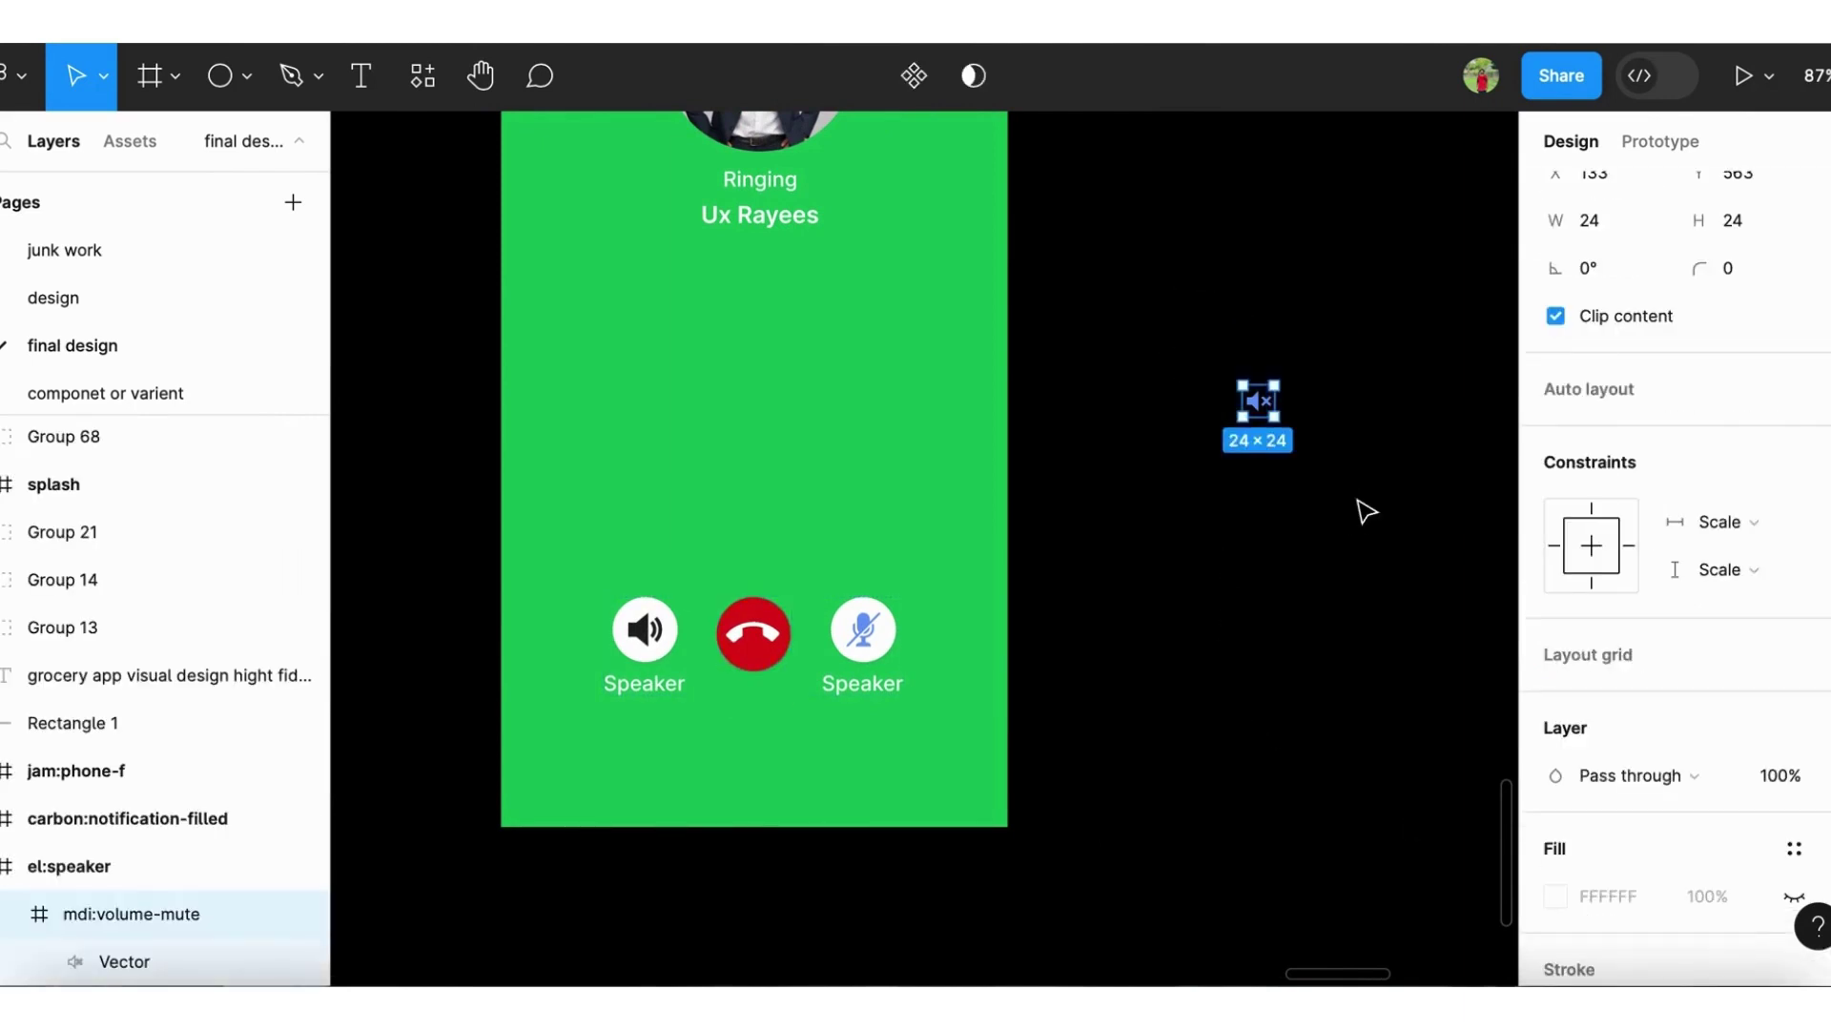
key("Delete")
scroll(1173, 576, "right", 3)
scroll(1173, 576, "up", 2)
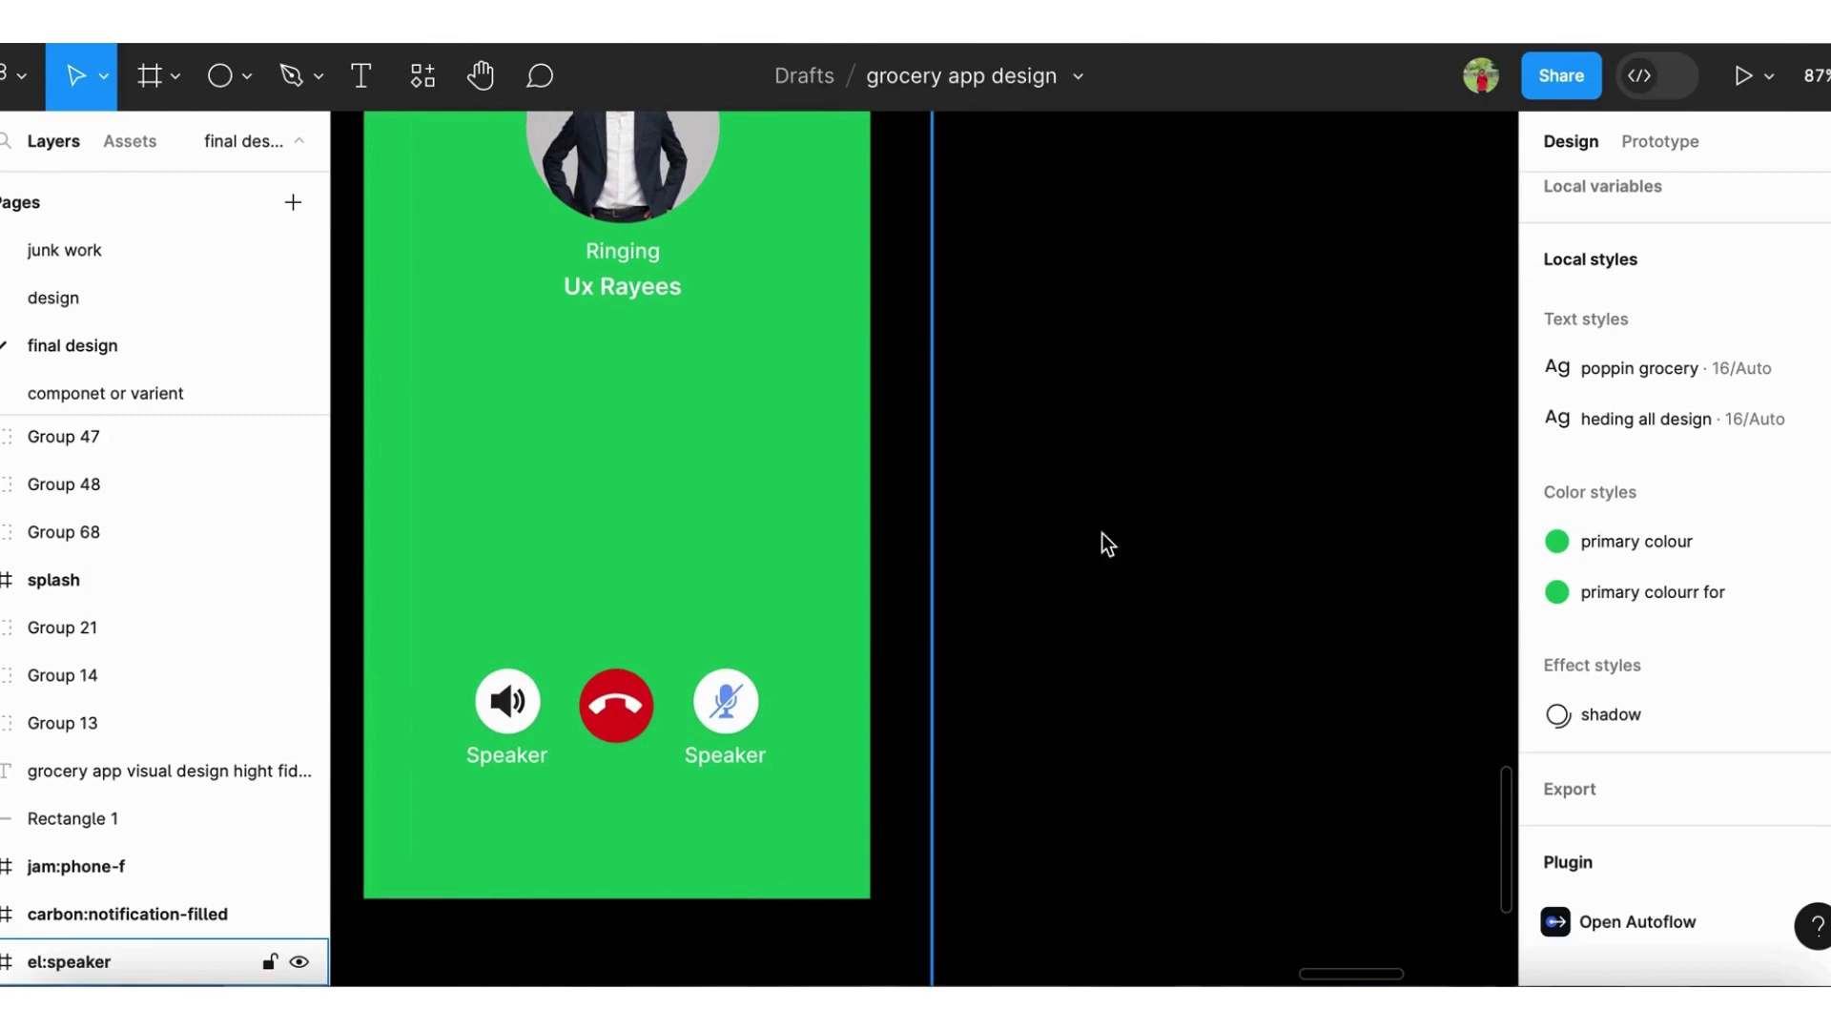
scroll(1106, 544, "down", 3)
scroll(1106, 543, "down", 2)
scroll(1106, 543, "left", 2)
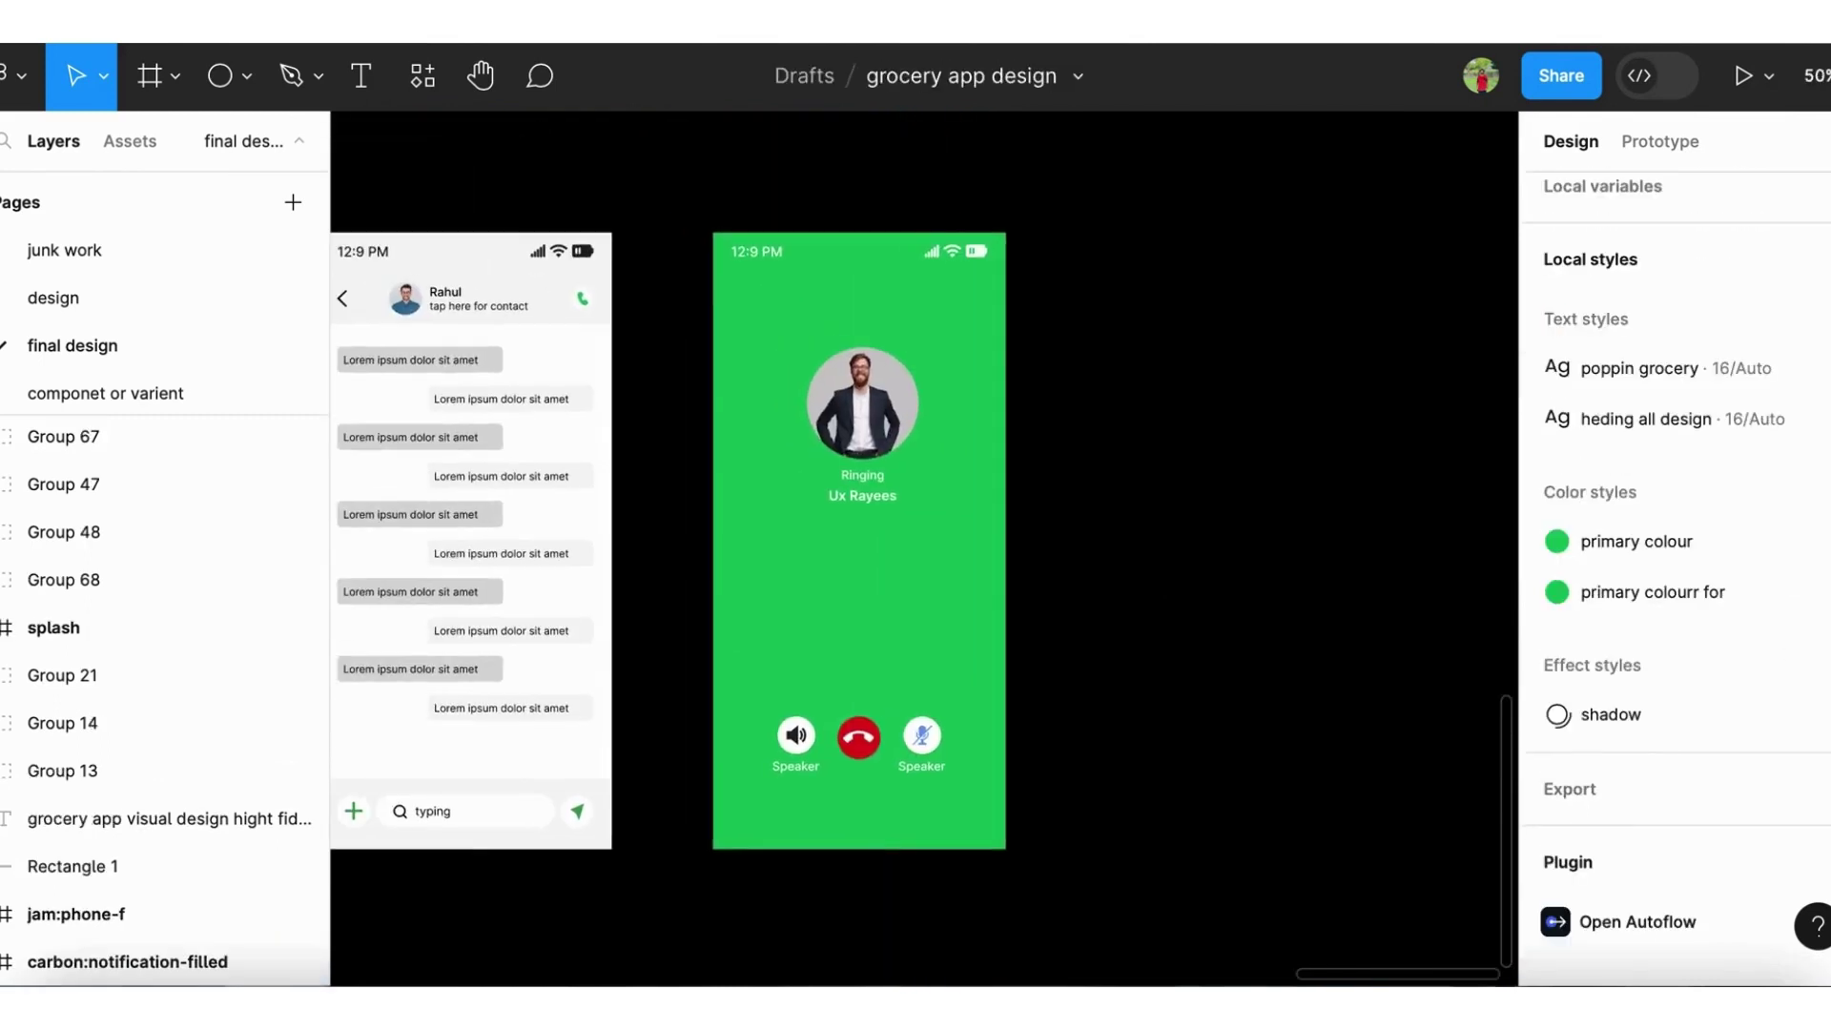
scroll(1057, 642, "up", 1)
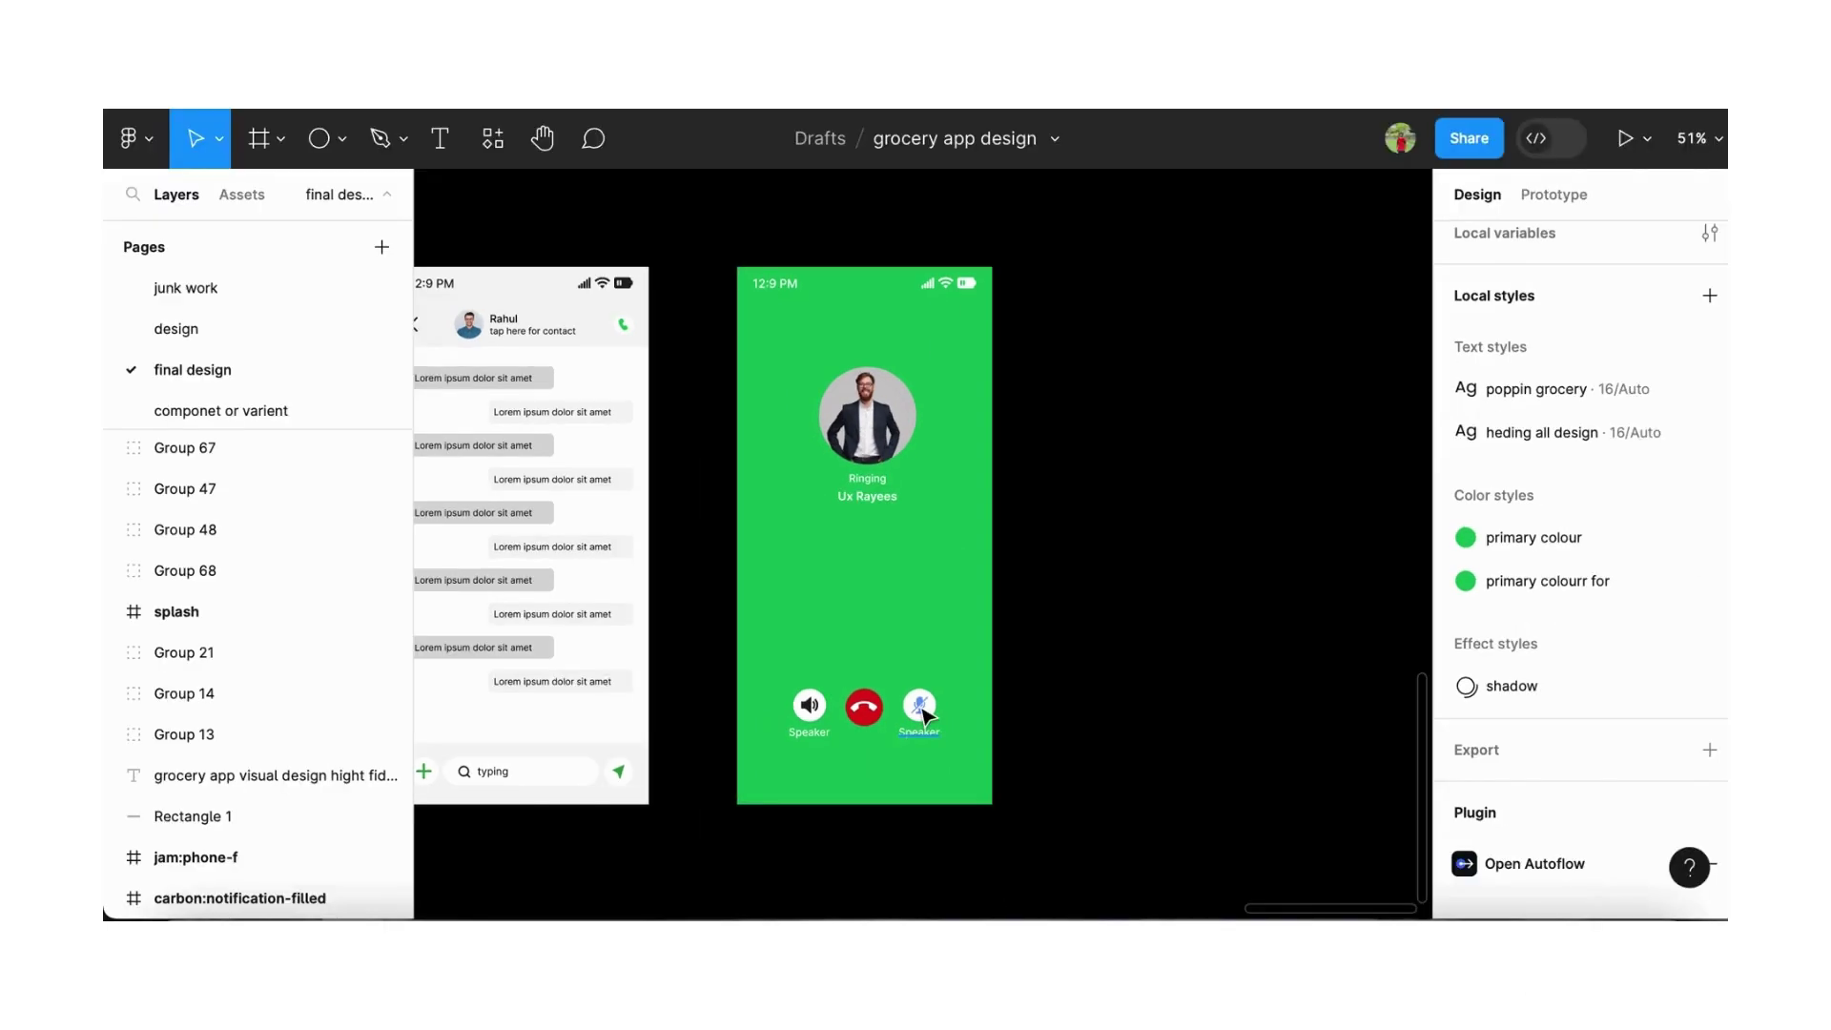
scroll(921, 712, "up", 5)
Change the microphone icon's fill from blue 699BF7 to dark 222222
left_click(910, 707)
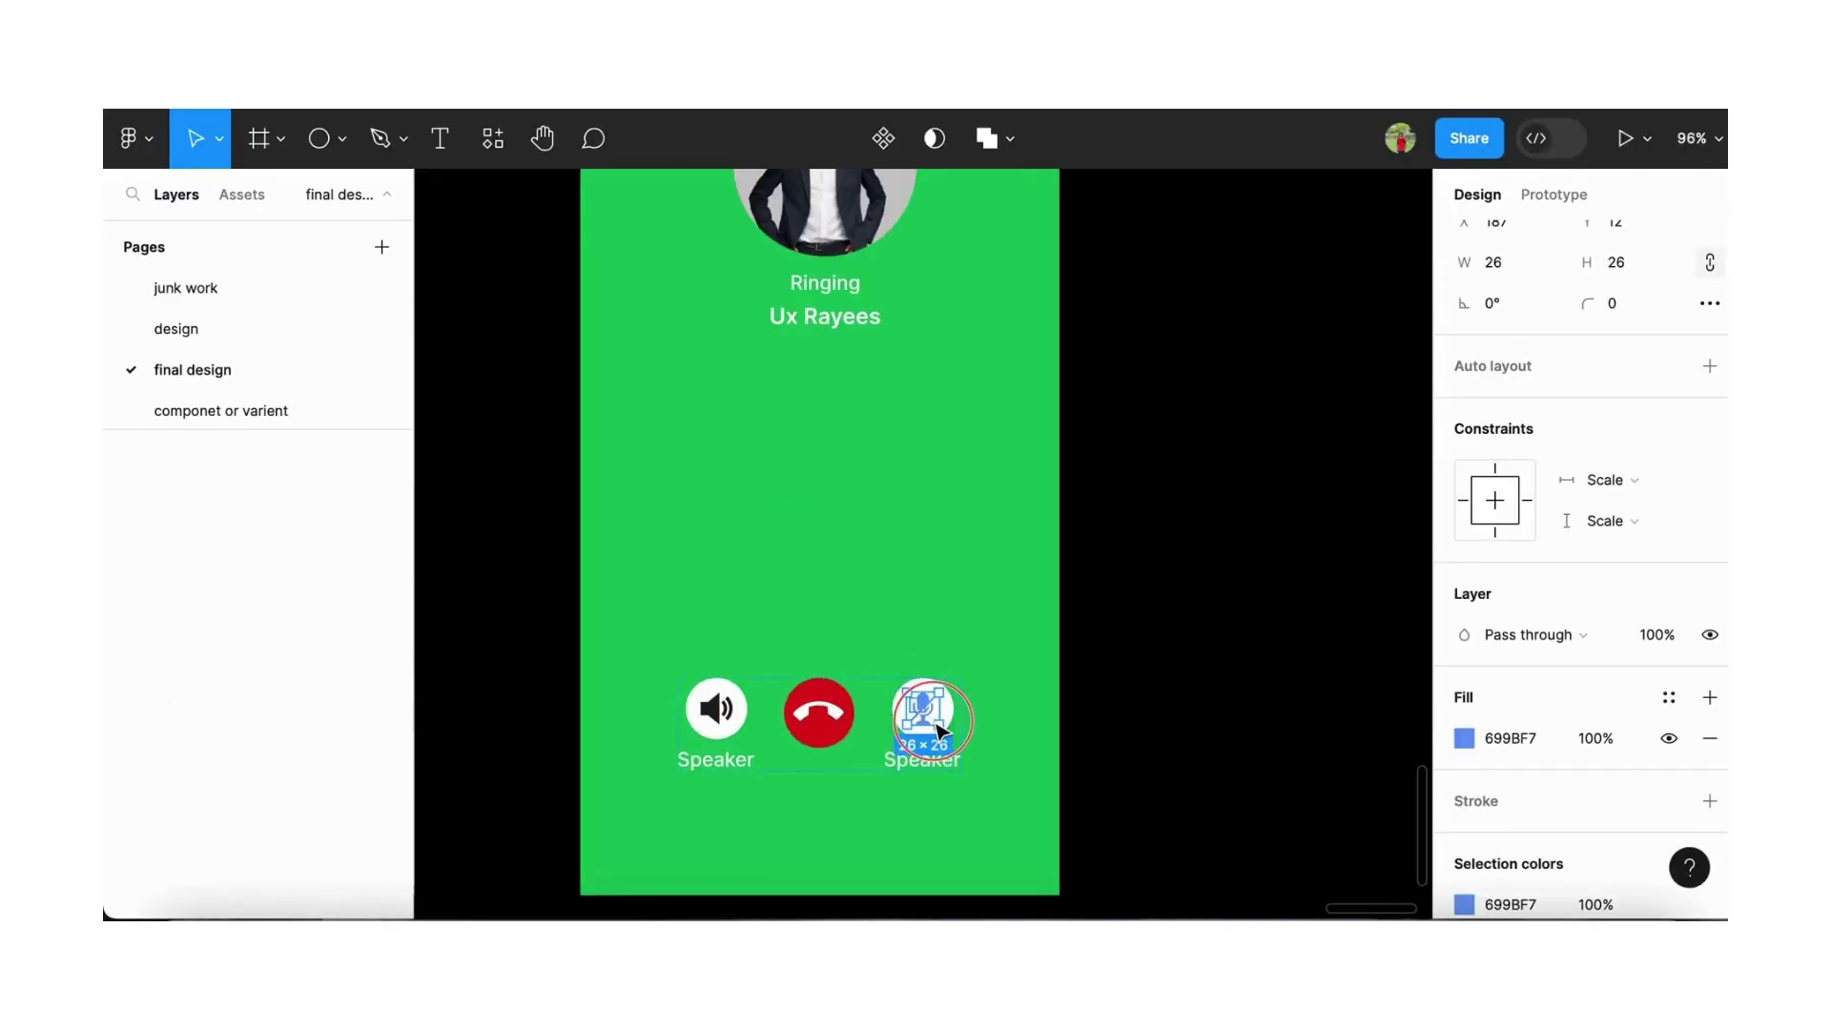
left_click(1463, 739)
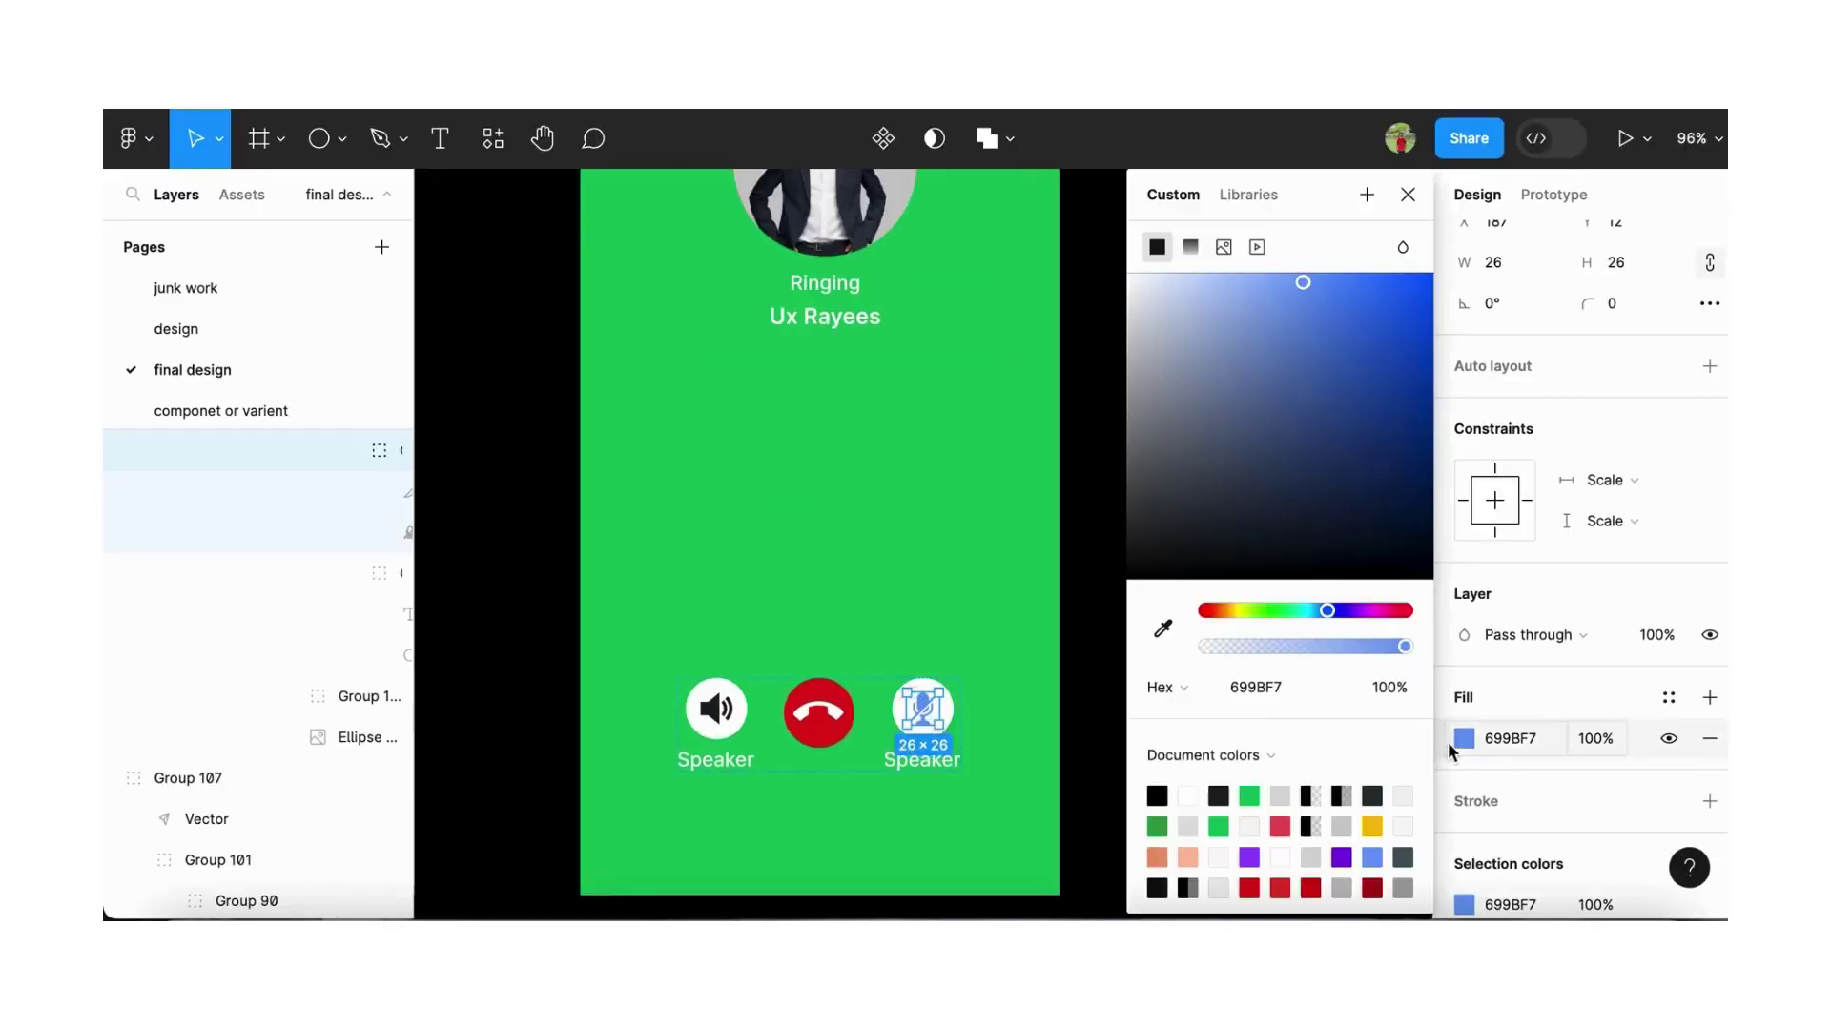
left_click(1524, 732)
type("22")
key("Return")
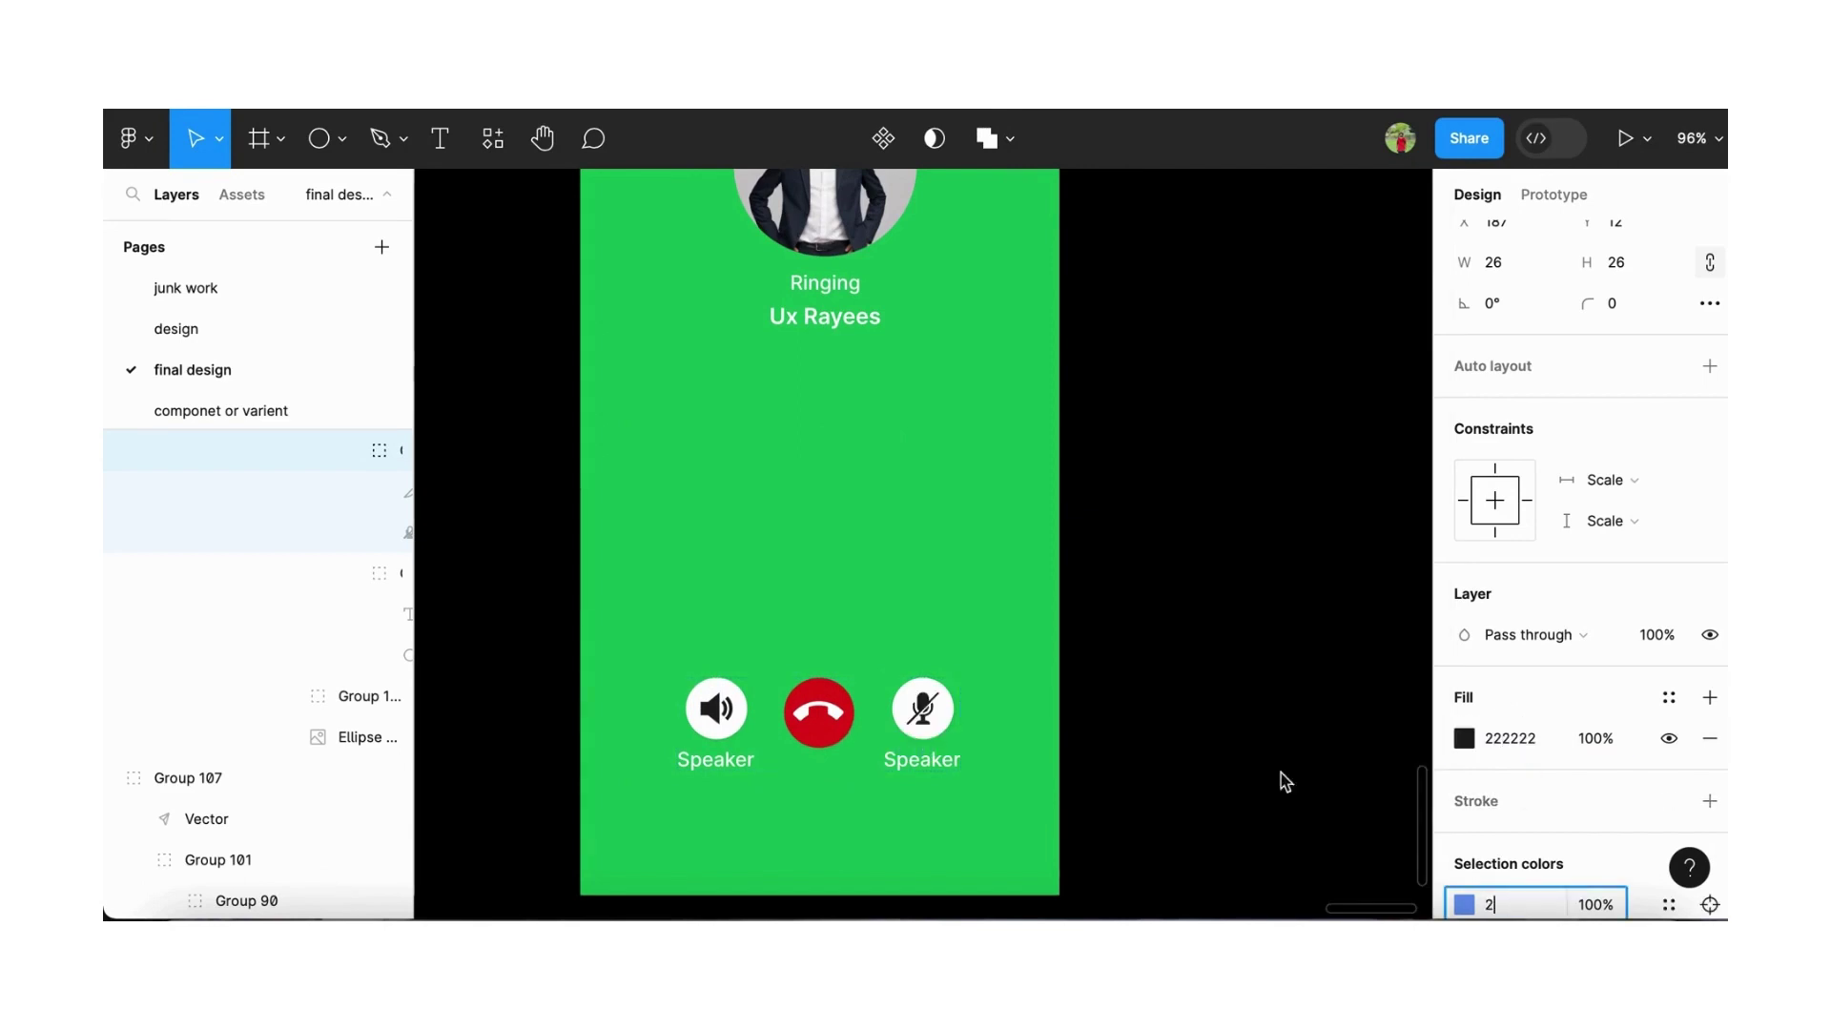
left_click(1199, 735)
scroll(1203, 736, "down", 3)
scroll(1205, 735, "down", 2)
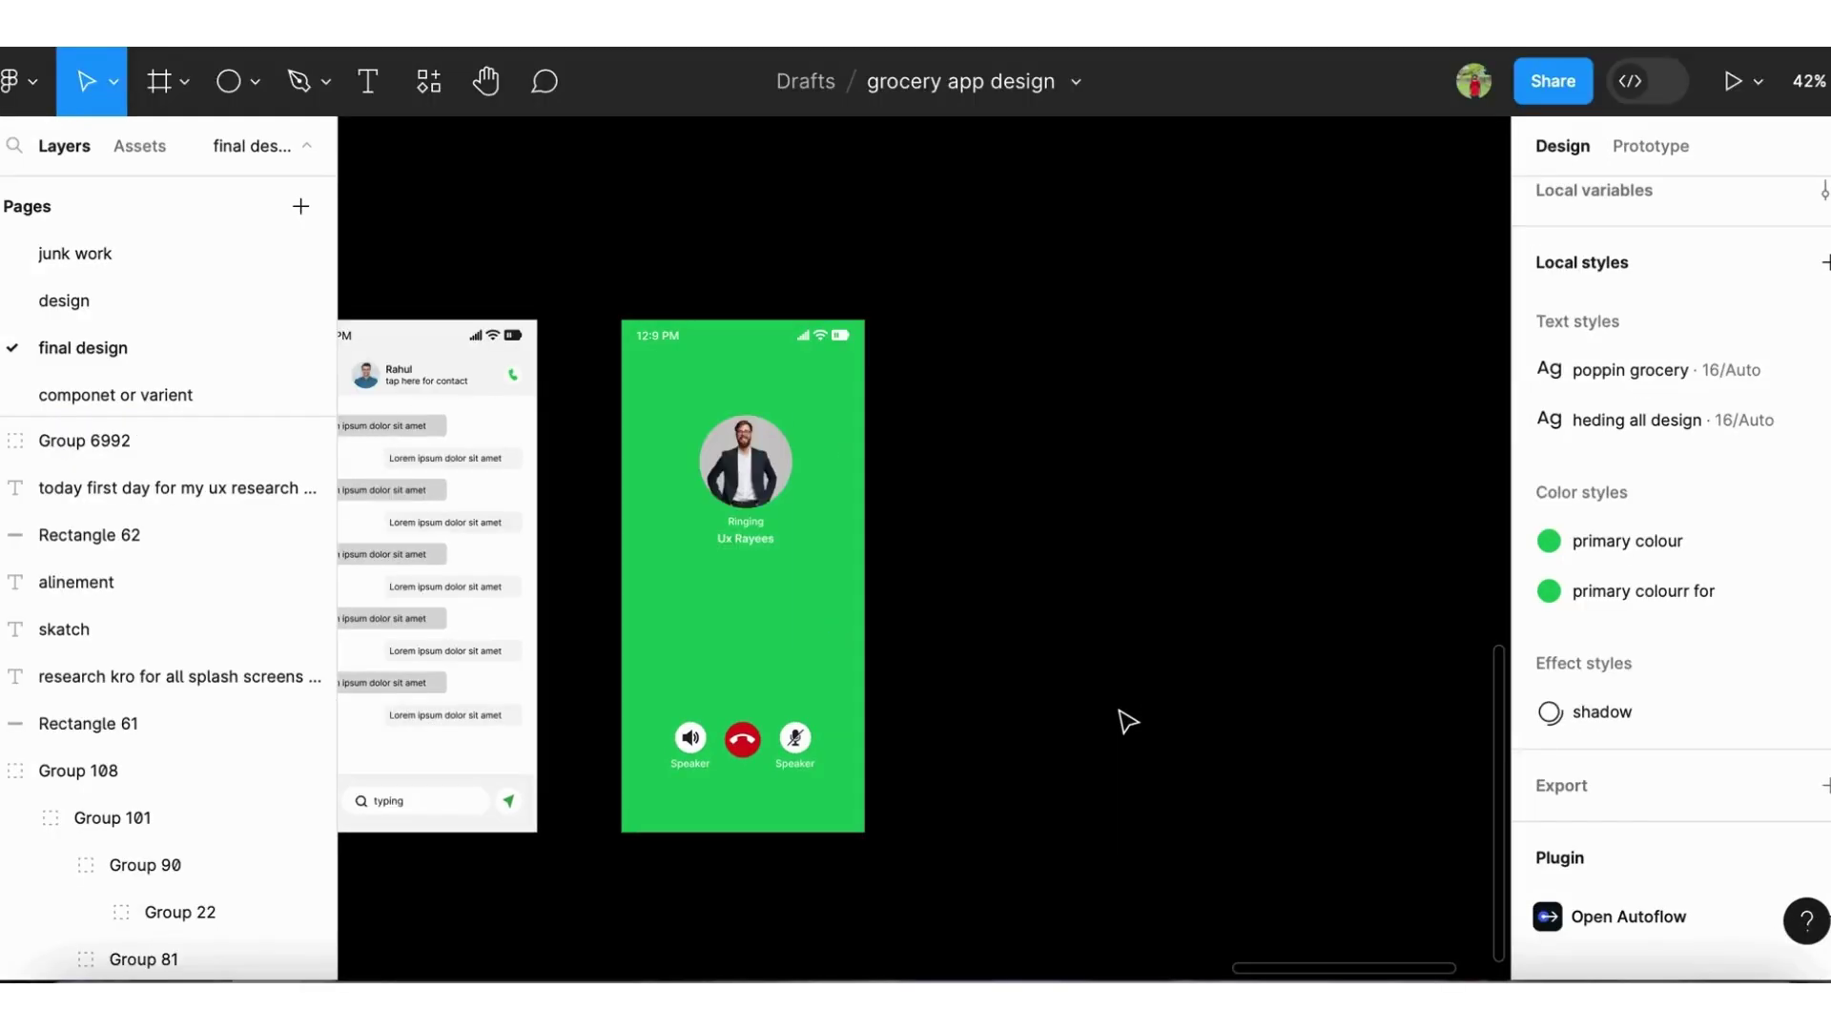
Duplicate the green call screen to its right
left_click(763, 477)
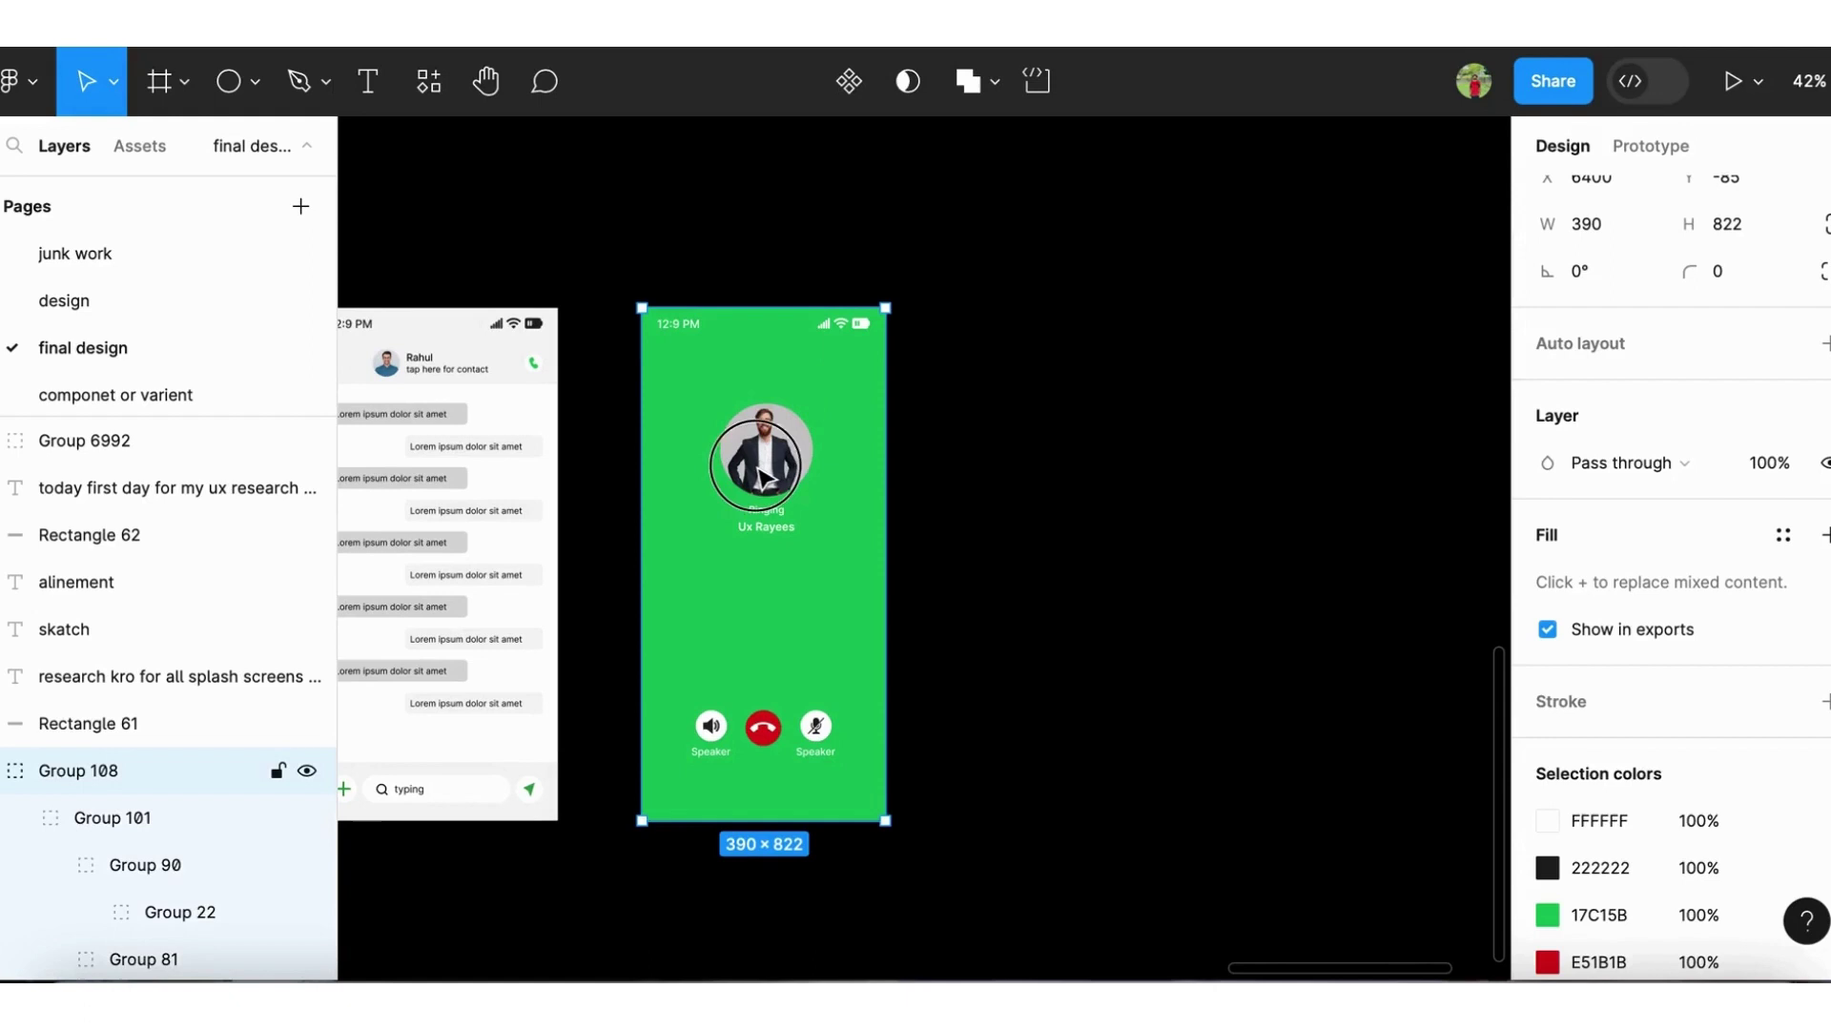
left_click_drag(763, 476, 1066, 474)
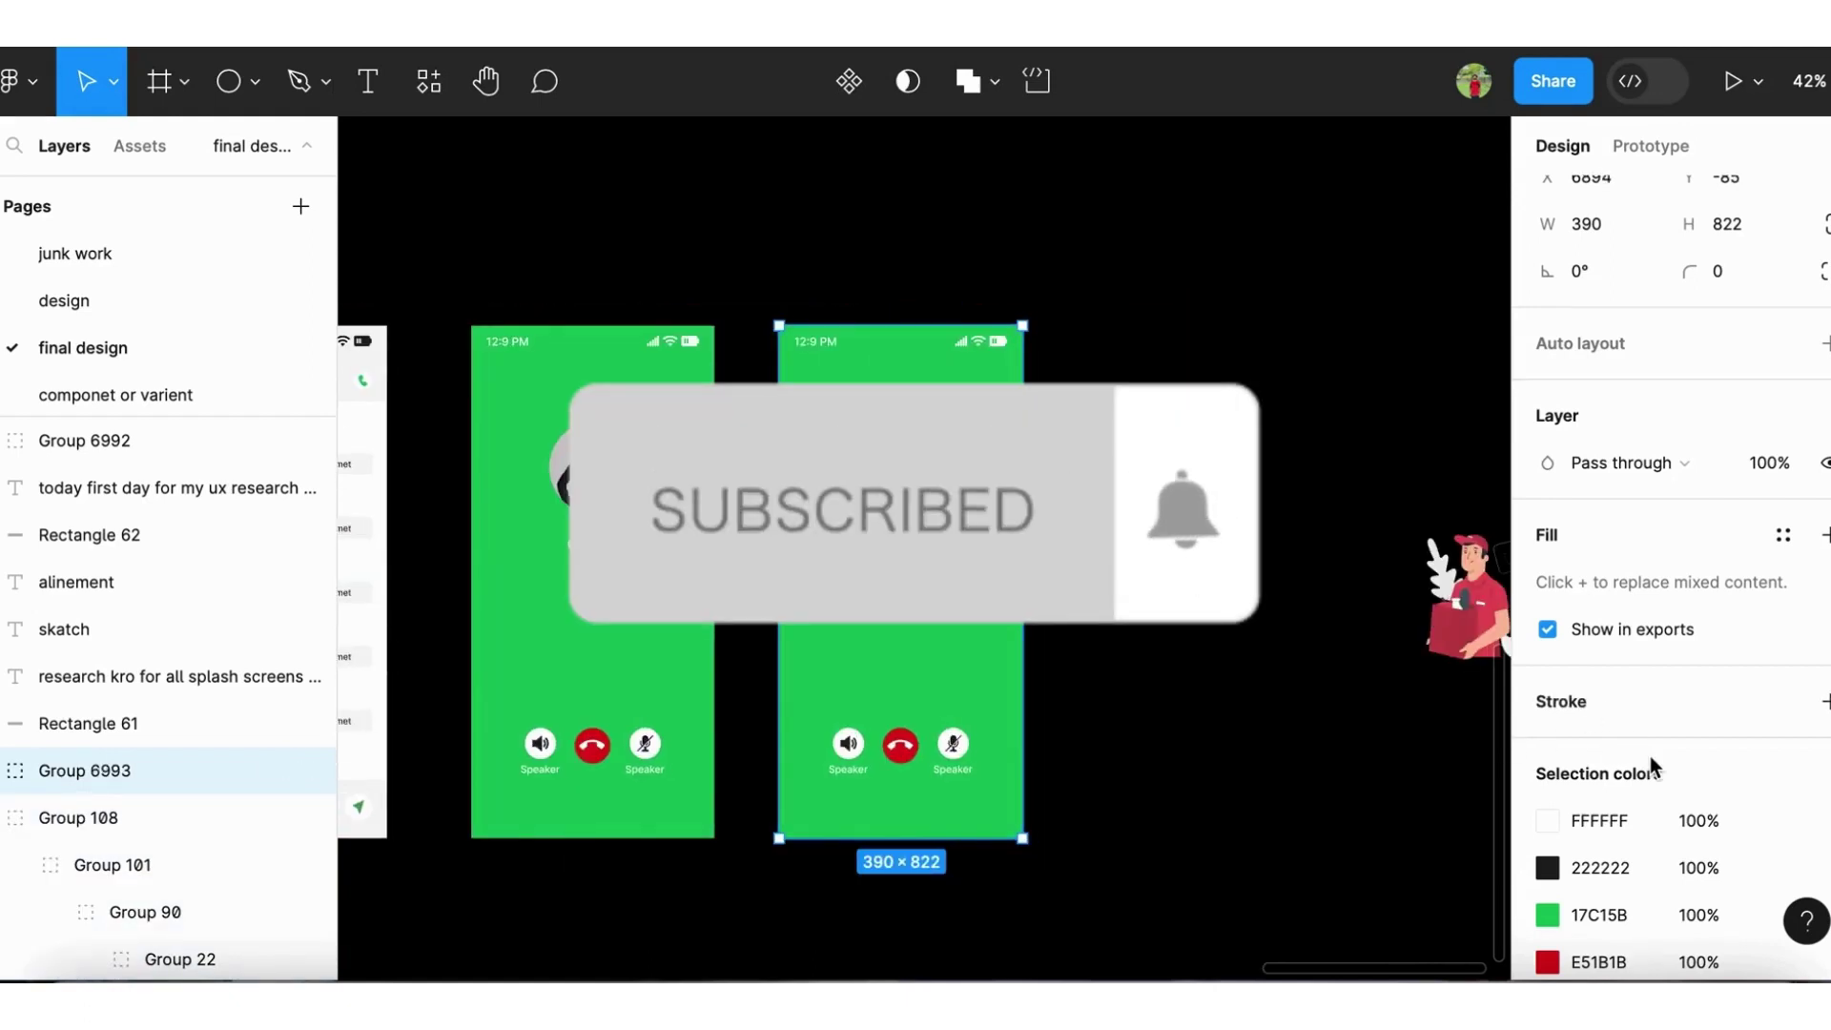
scroll(1650, 757, "down", 2)
scroll(1611, 730, "down", 3)
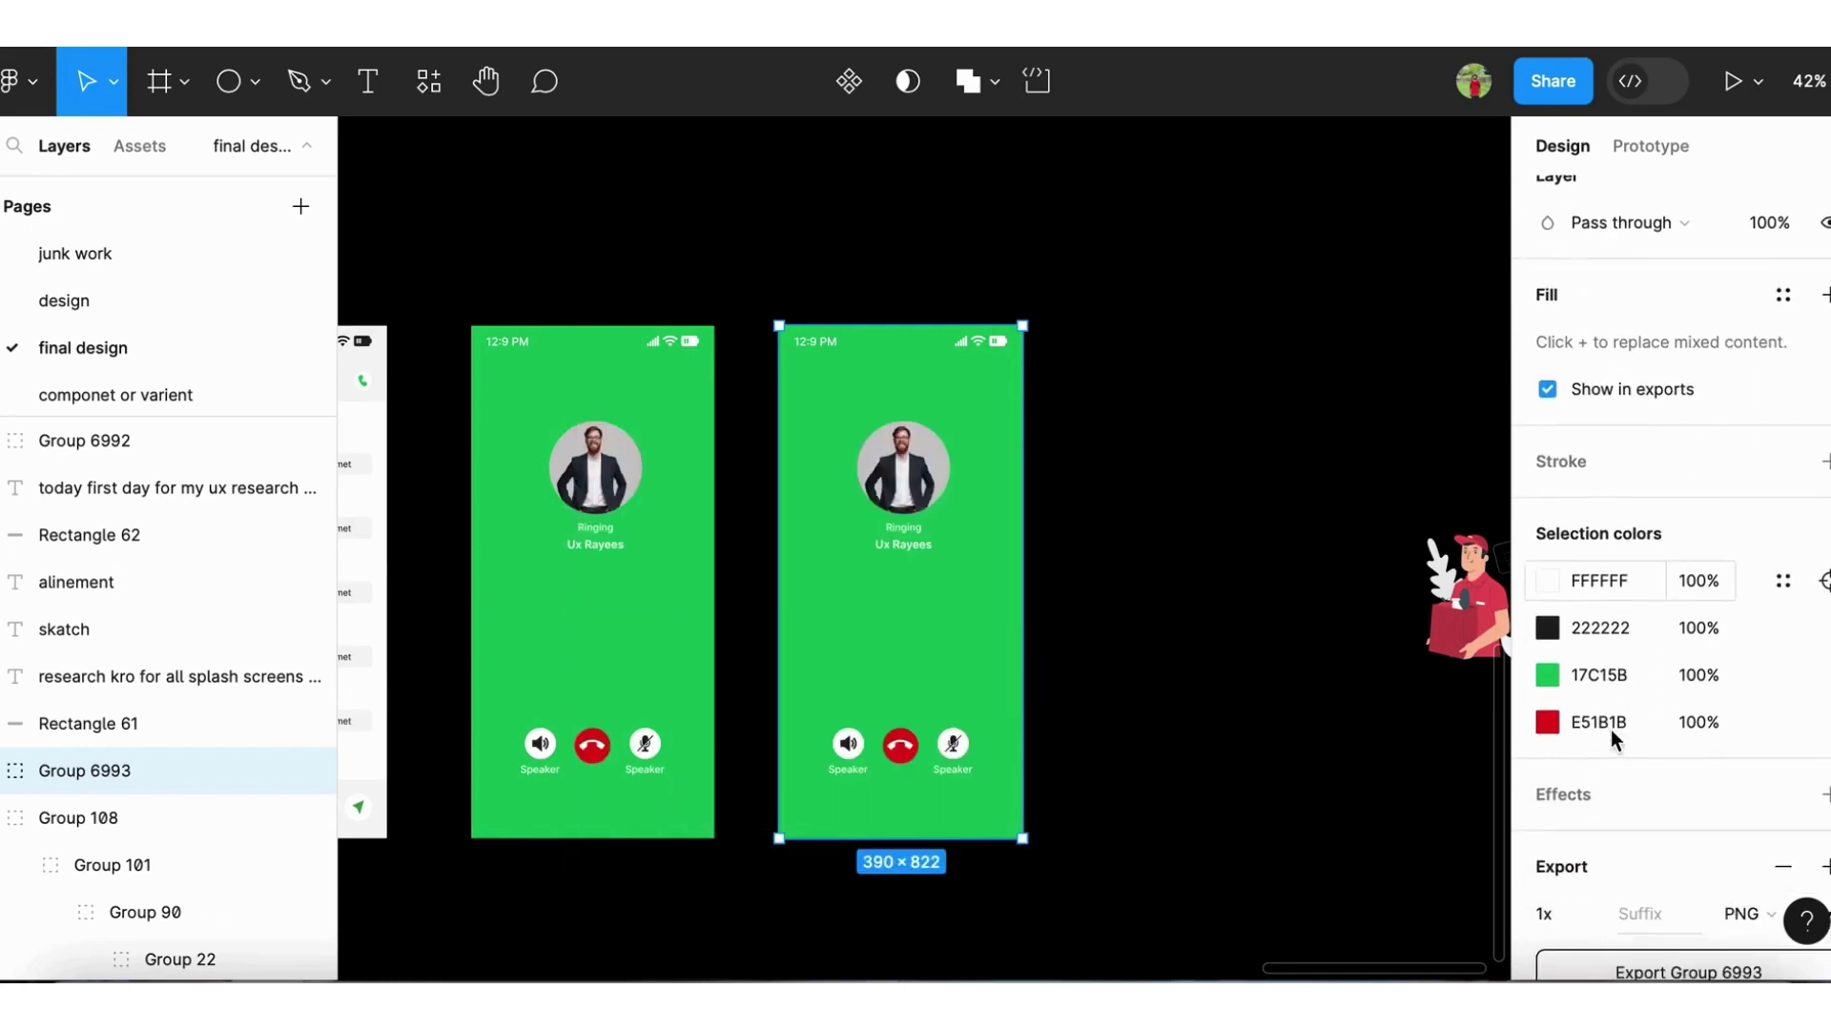
Set the copy's inner splash frame fill to white FFFFFF
left_click(1263, 722)
left_click(1005, 642)
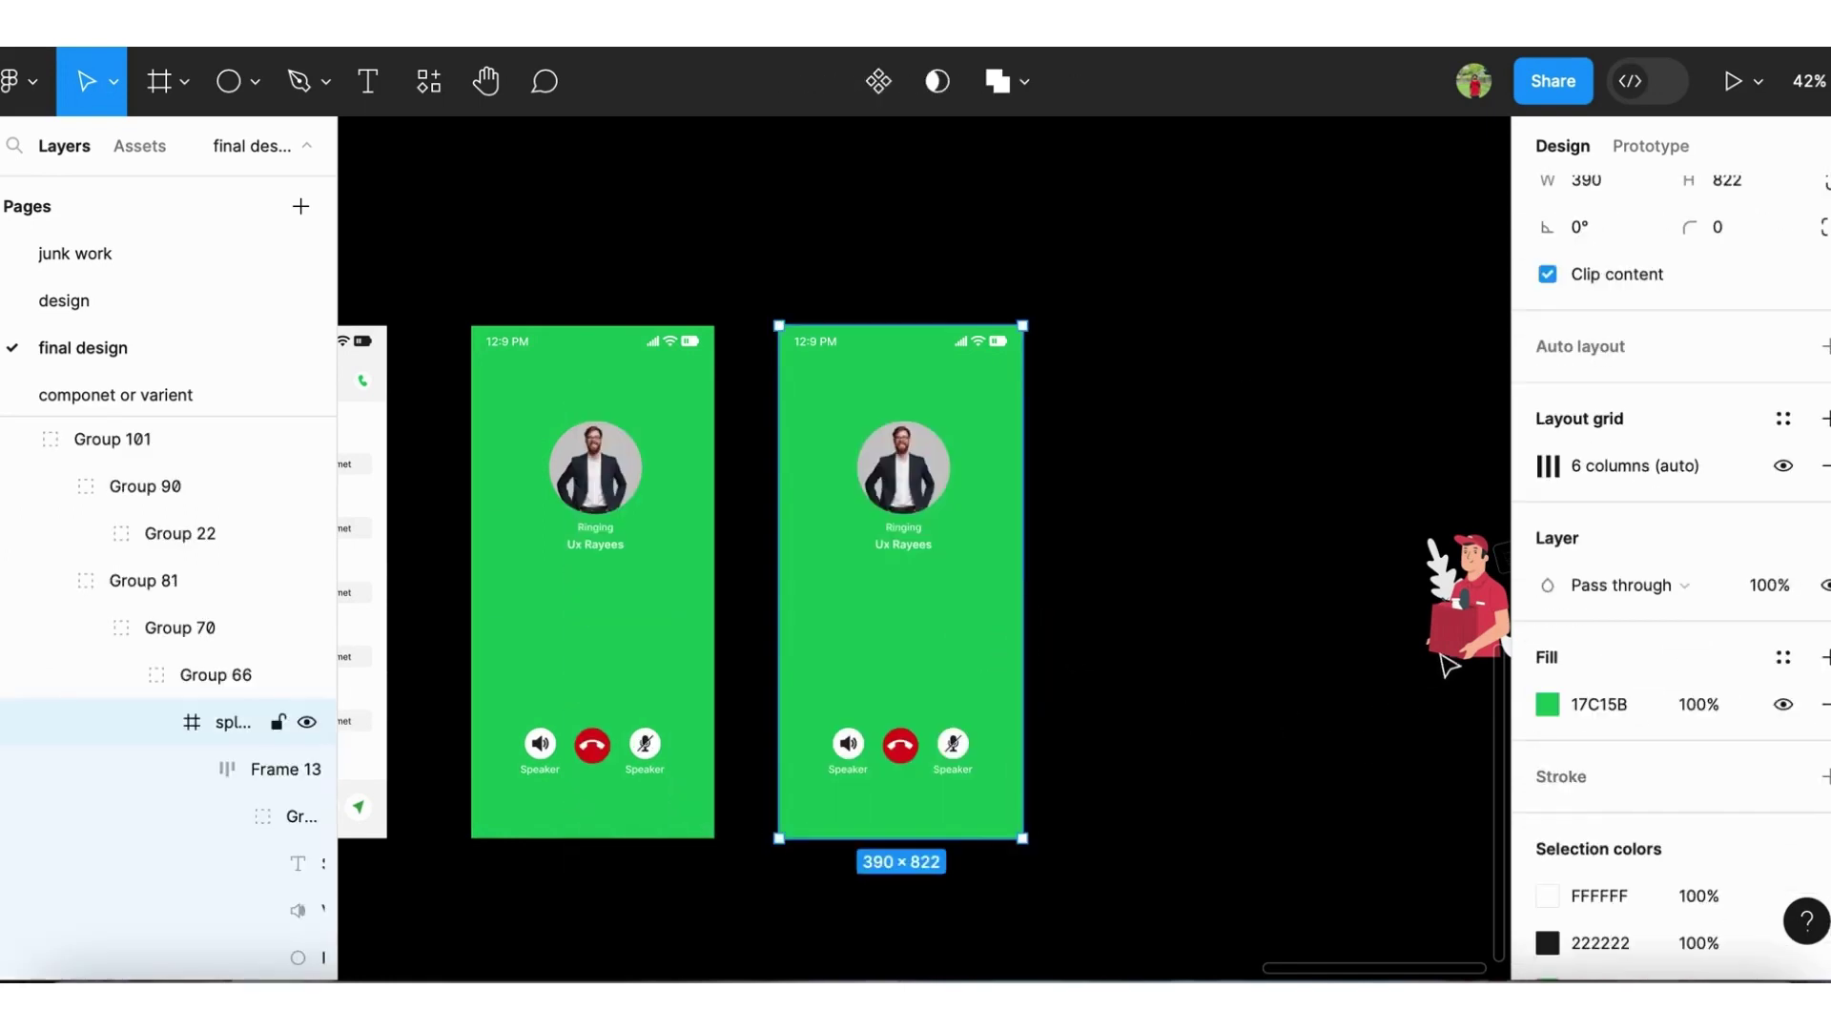
left_click(1590, 706)
type("f")
left_click(1257, 746)
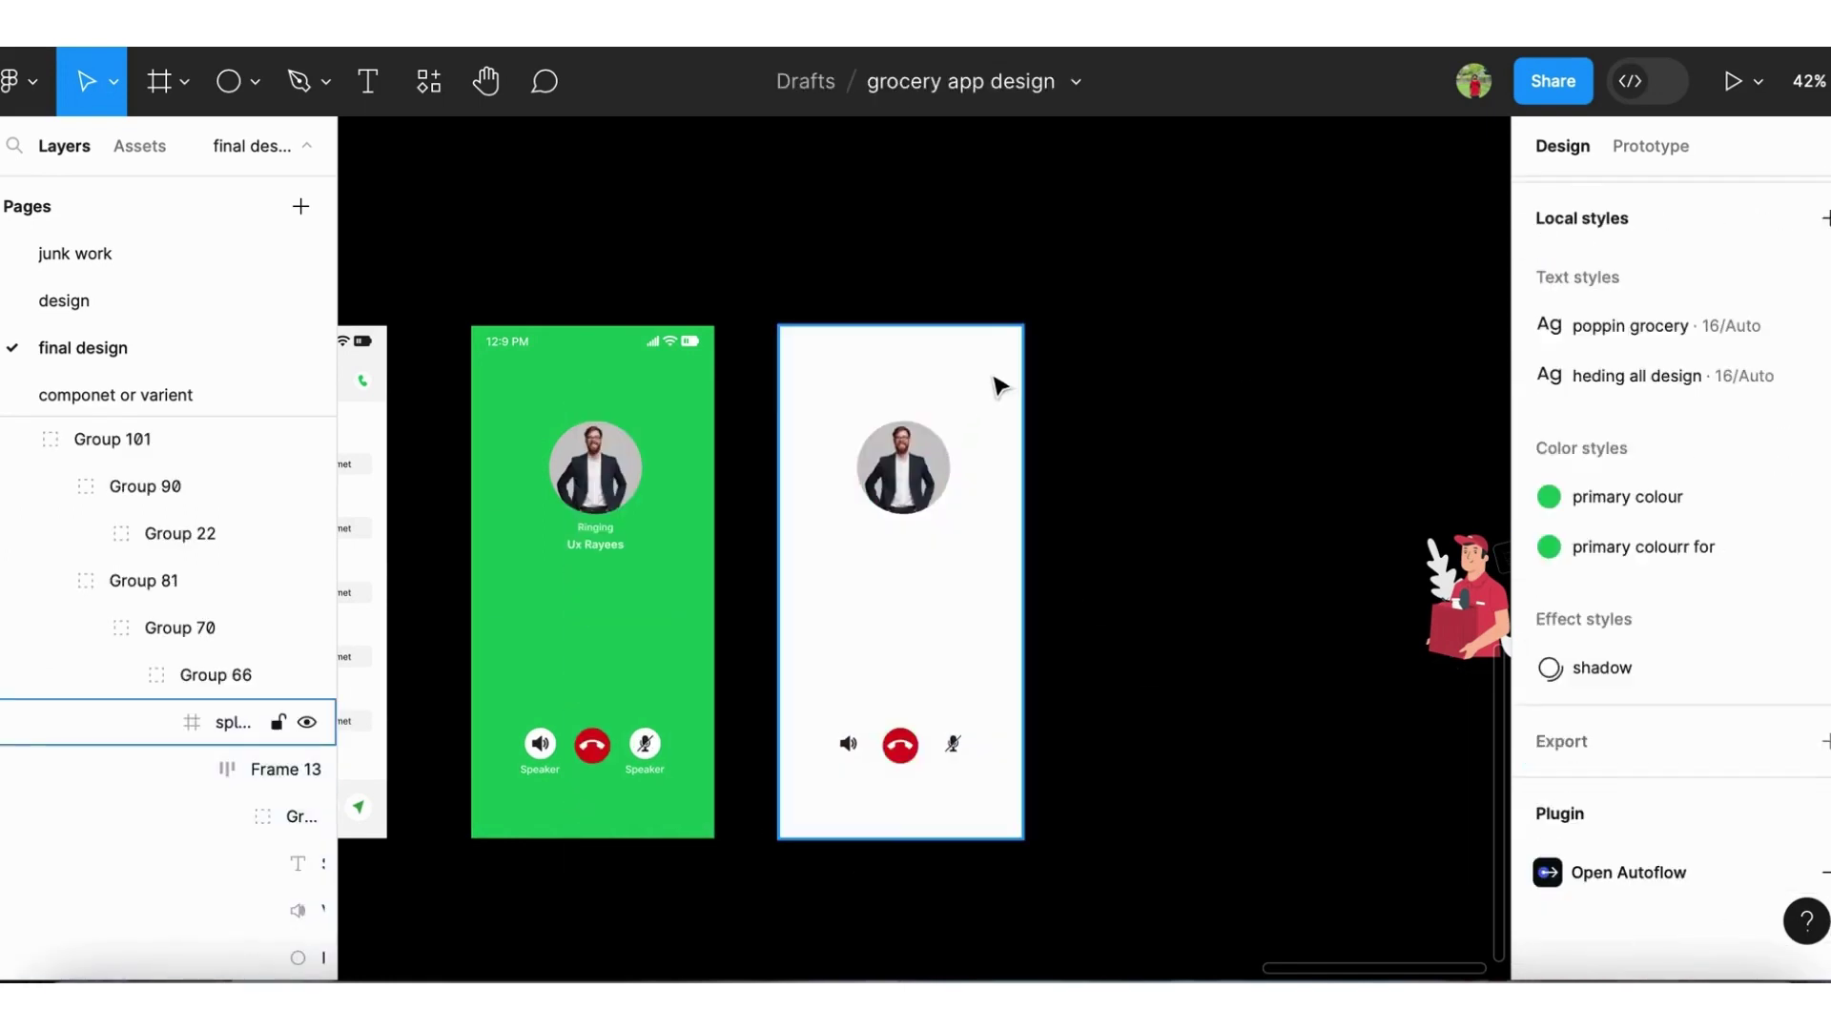
Make the copy's 12:9 PM status-bar text and icons dark 222222
left_click(803, 339)
double_click(803, 340)
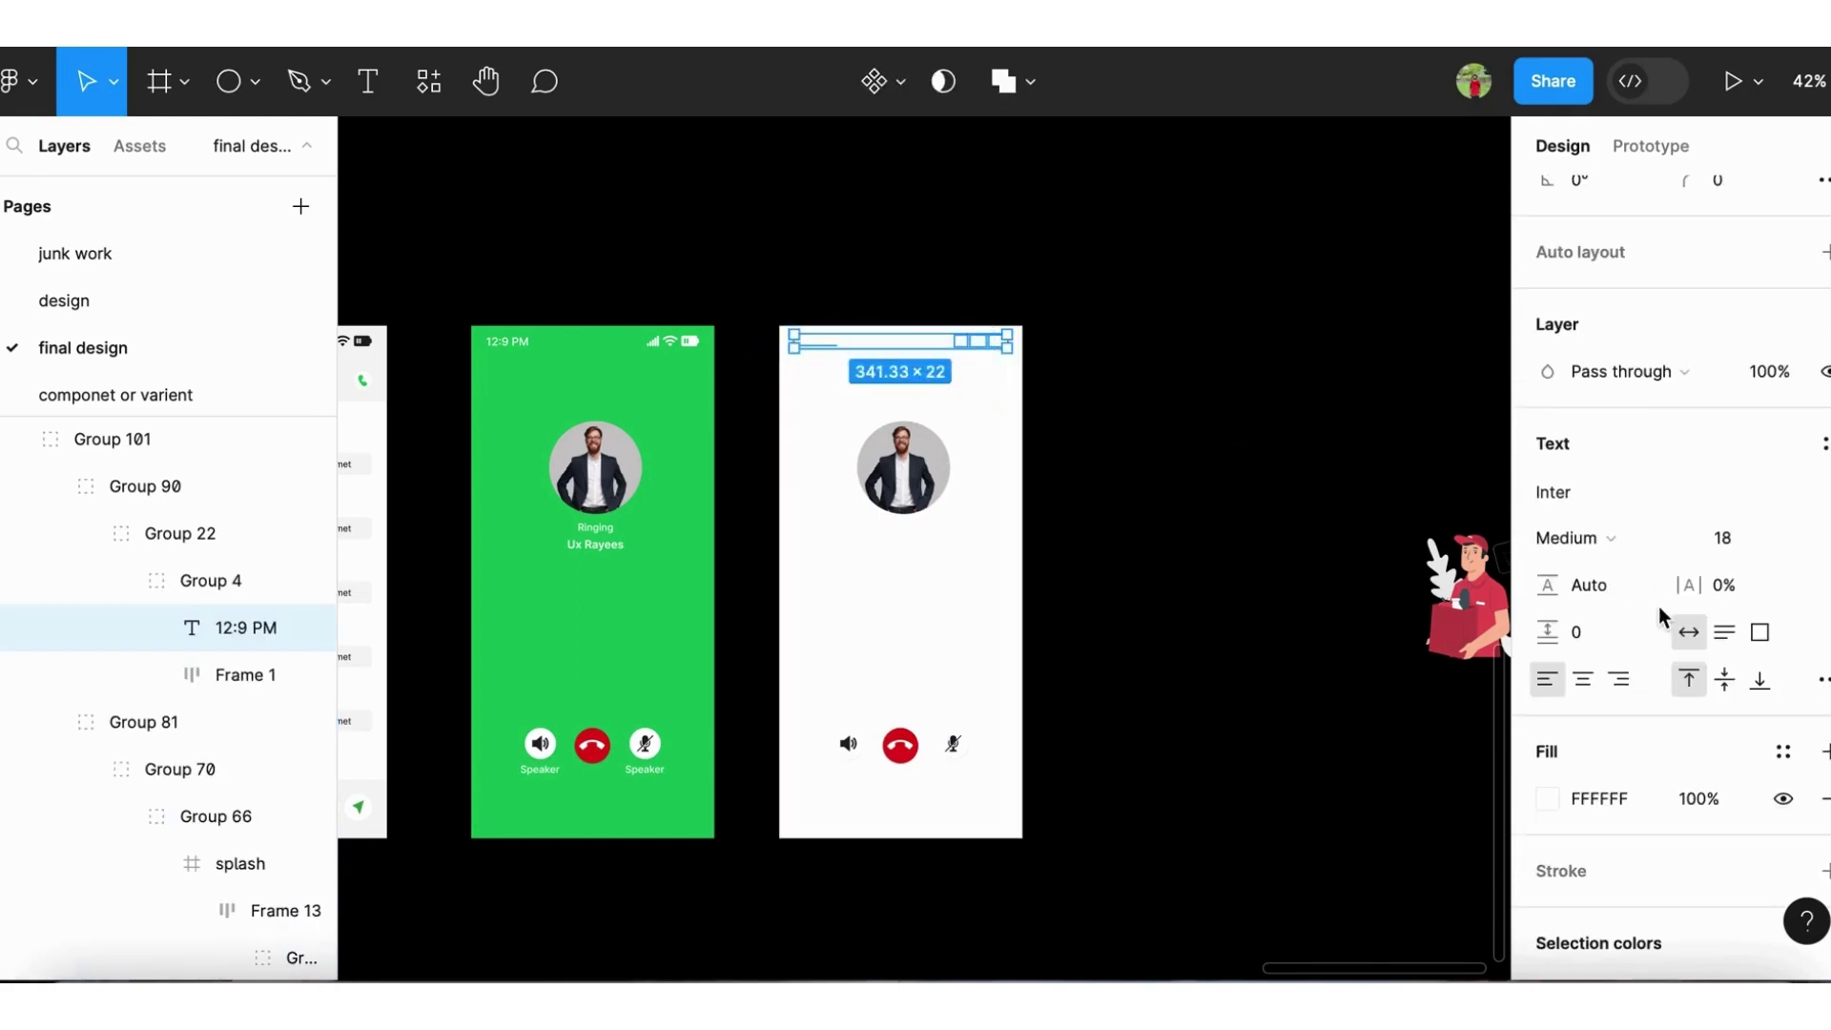
scroll(1657, 604, "down", 3)
left_click(1622, 542)
type("2")
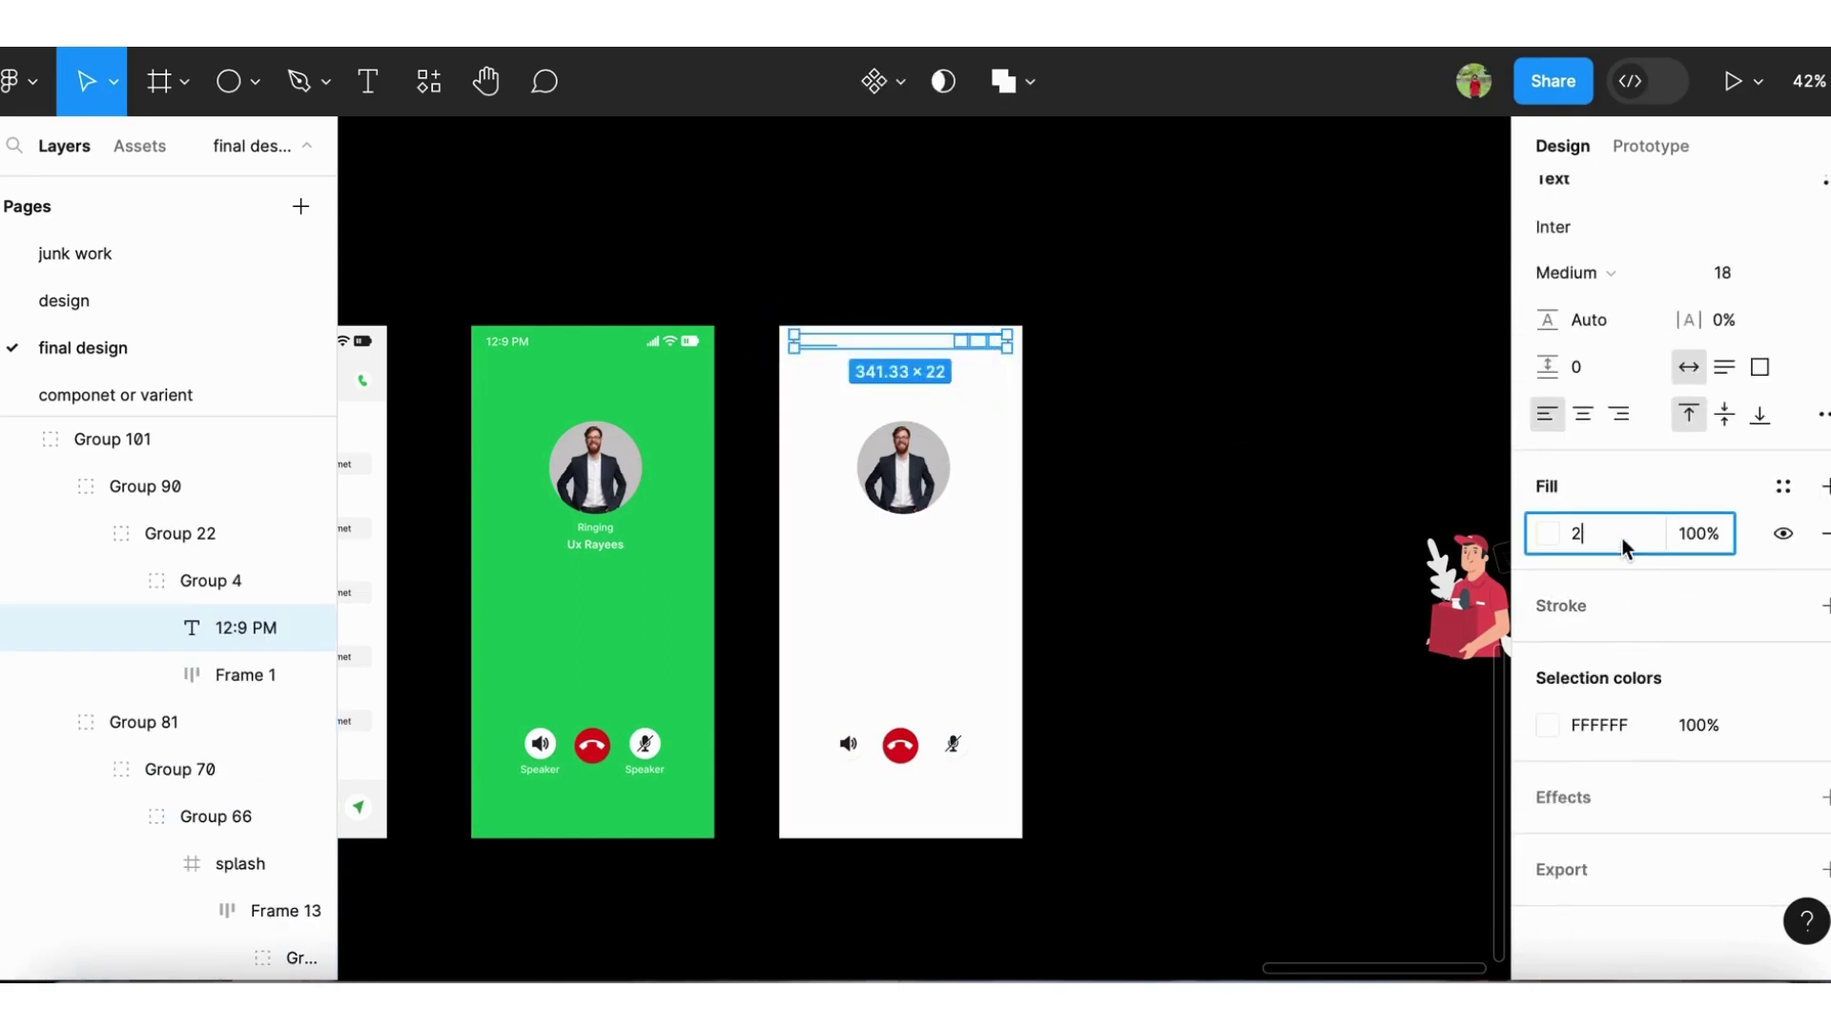
type("2")
left_click(1622, 729)
type("22")
left_click(1314, 757)
scroll(1140, 654, "down", 2)
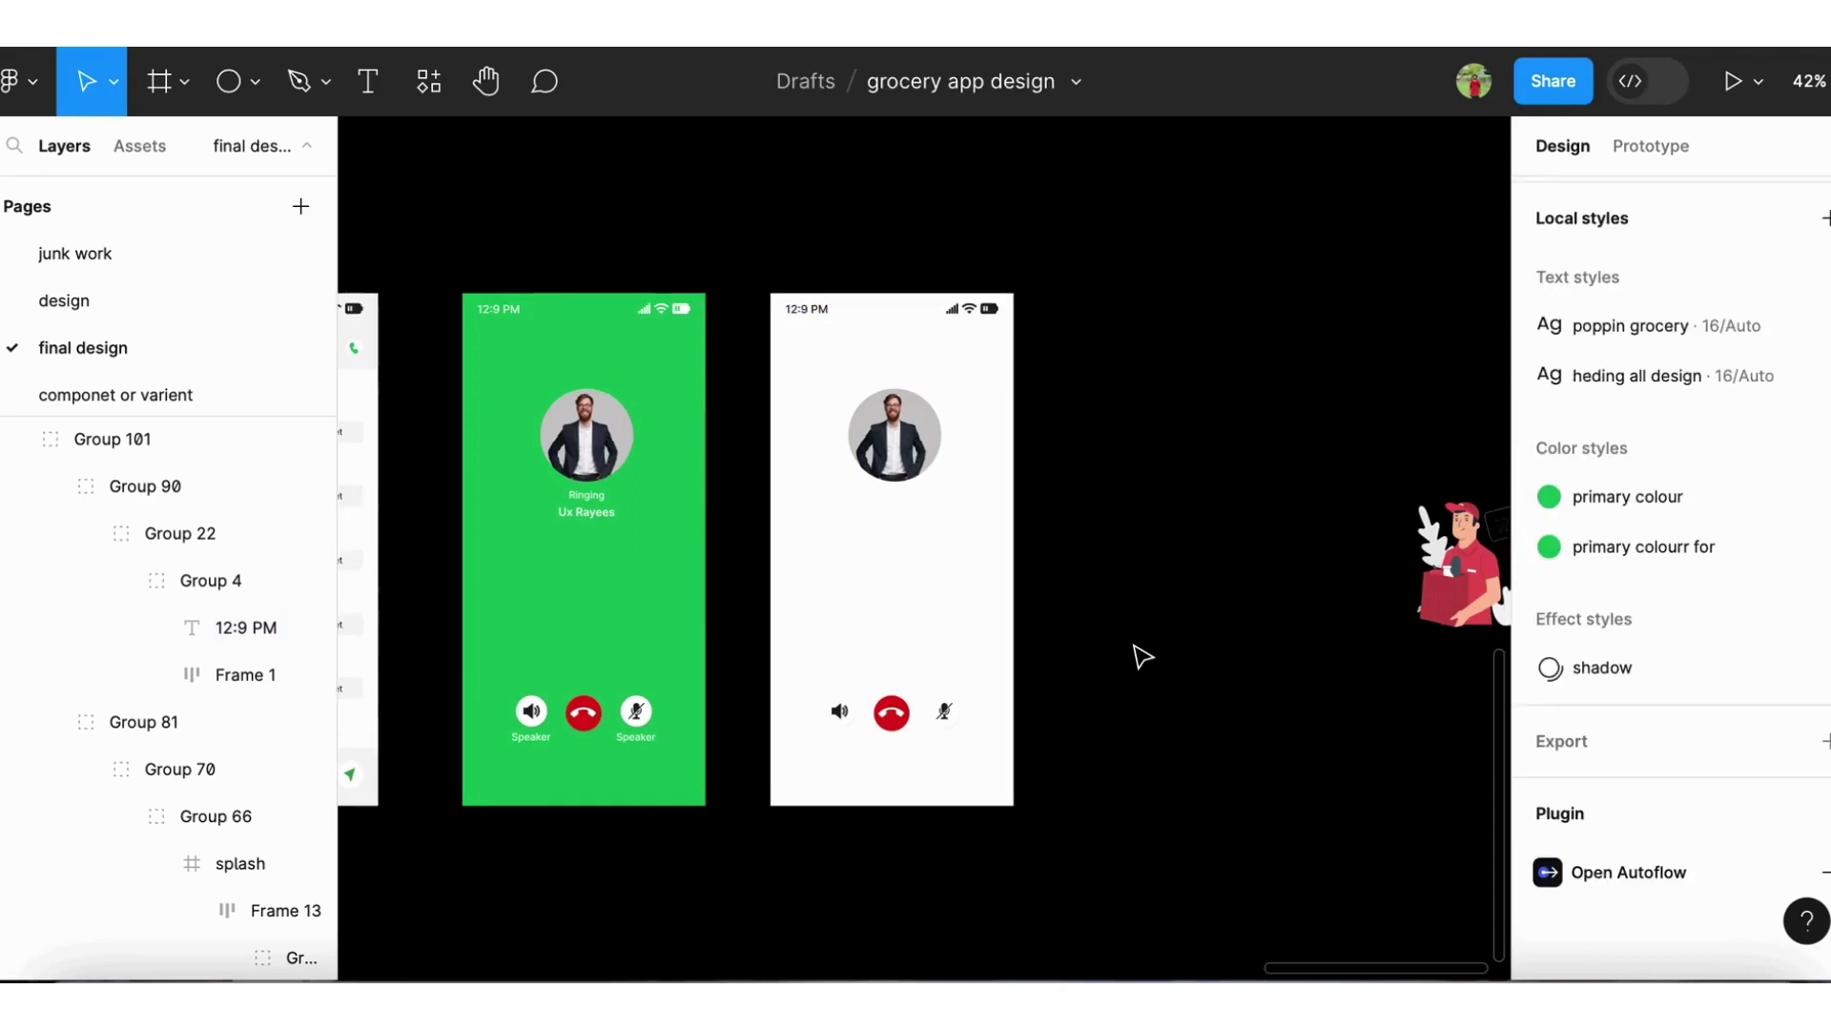
Replace the avatar and call buttons with the delivery-man illustration near the top
left_click(878, 409)
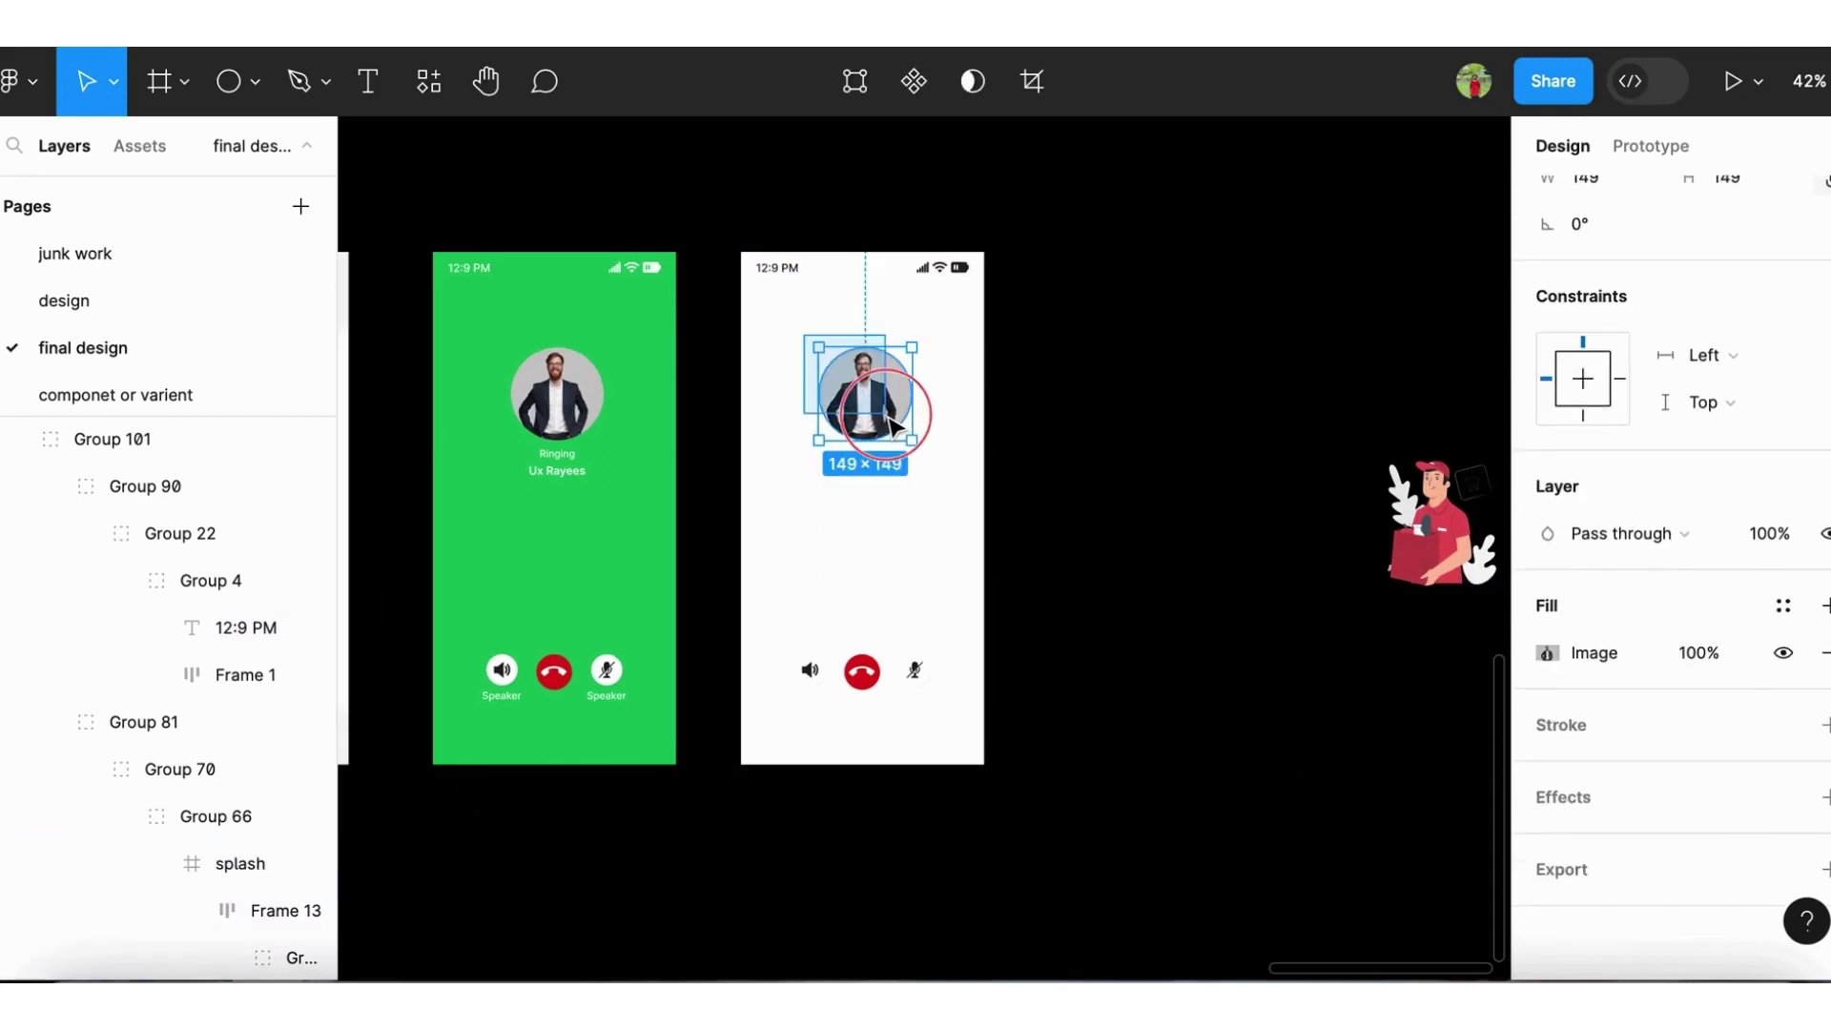
key("Delete")
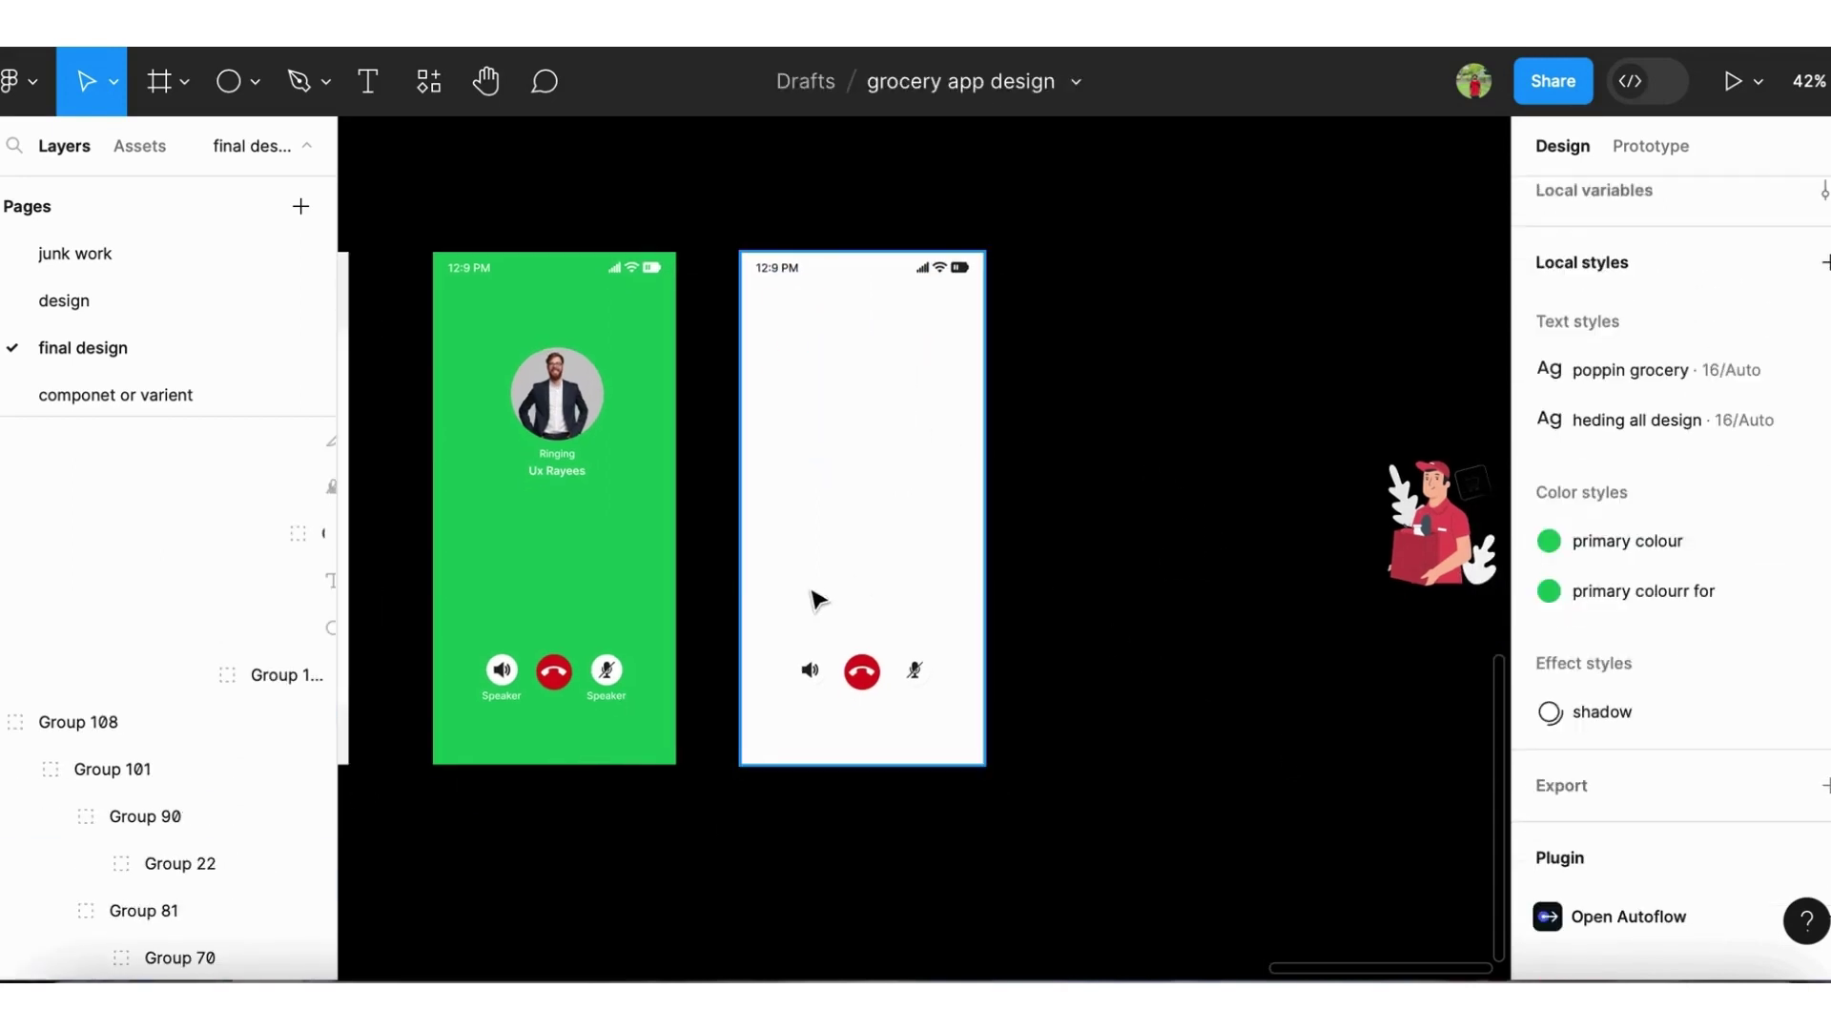
left_click_drag(804, 587, 947, 705)
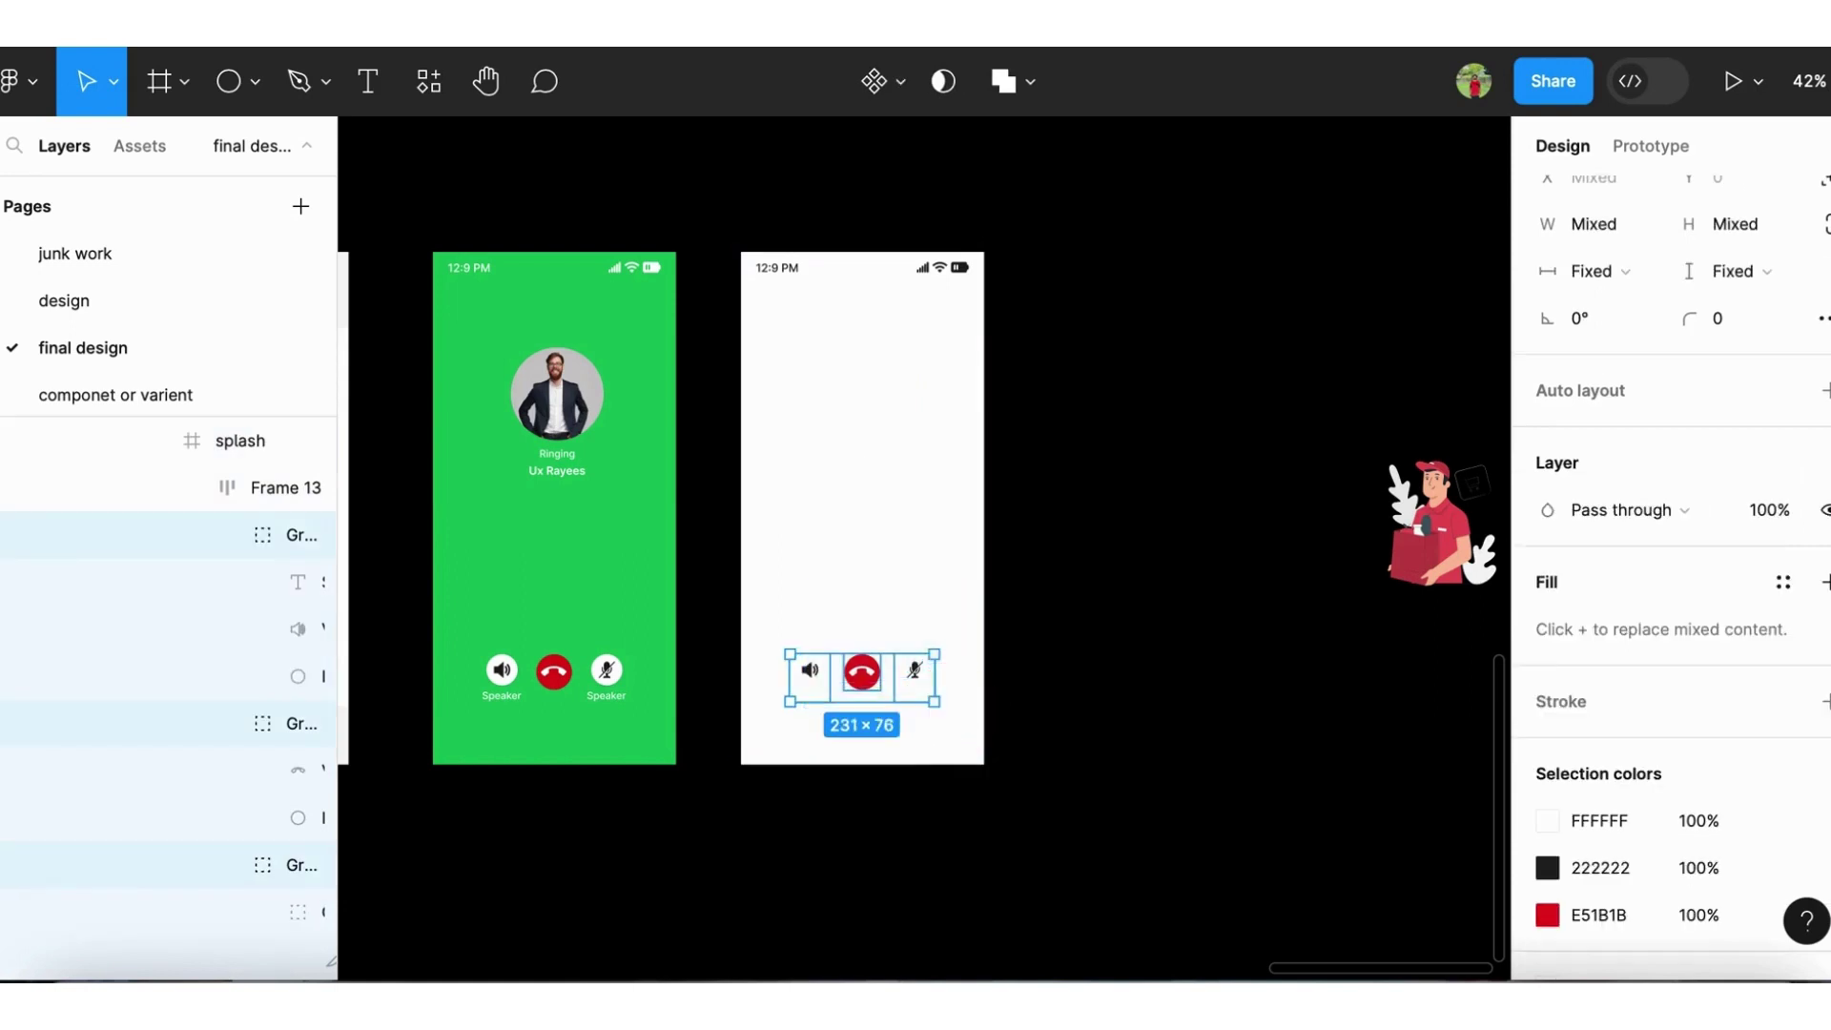
key("Delete")
left_click_drag(1454, 534, 889, 447)
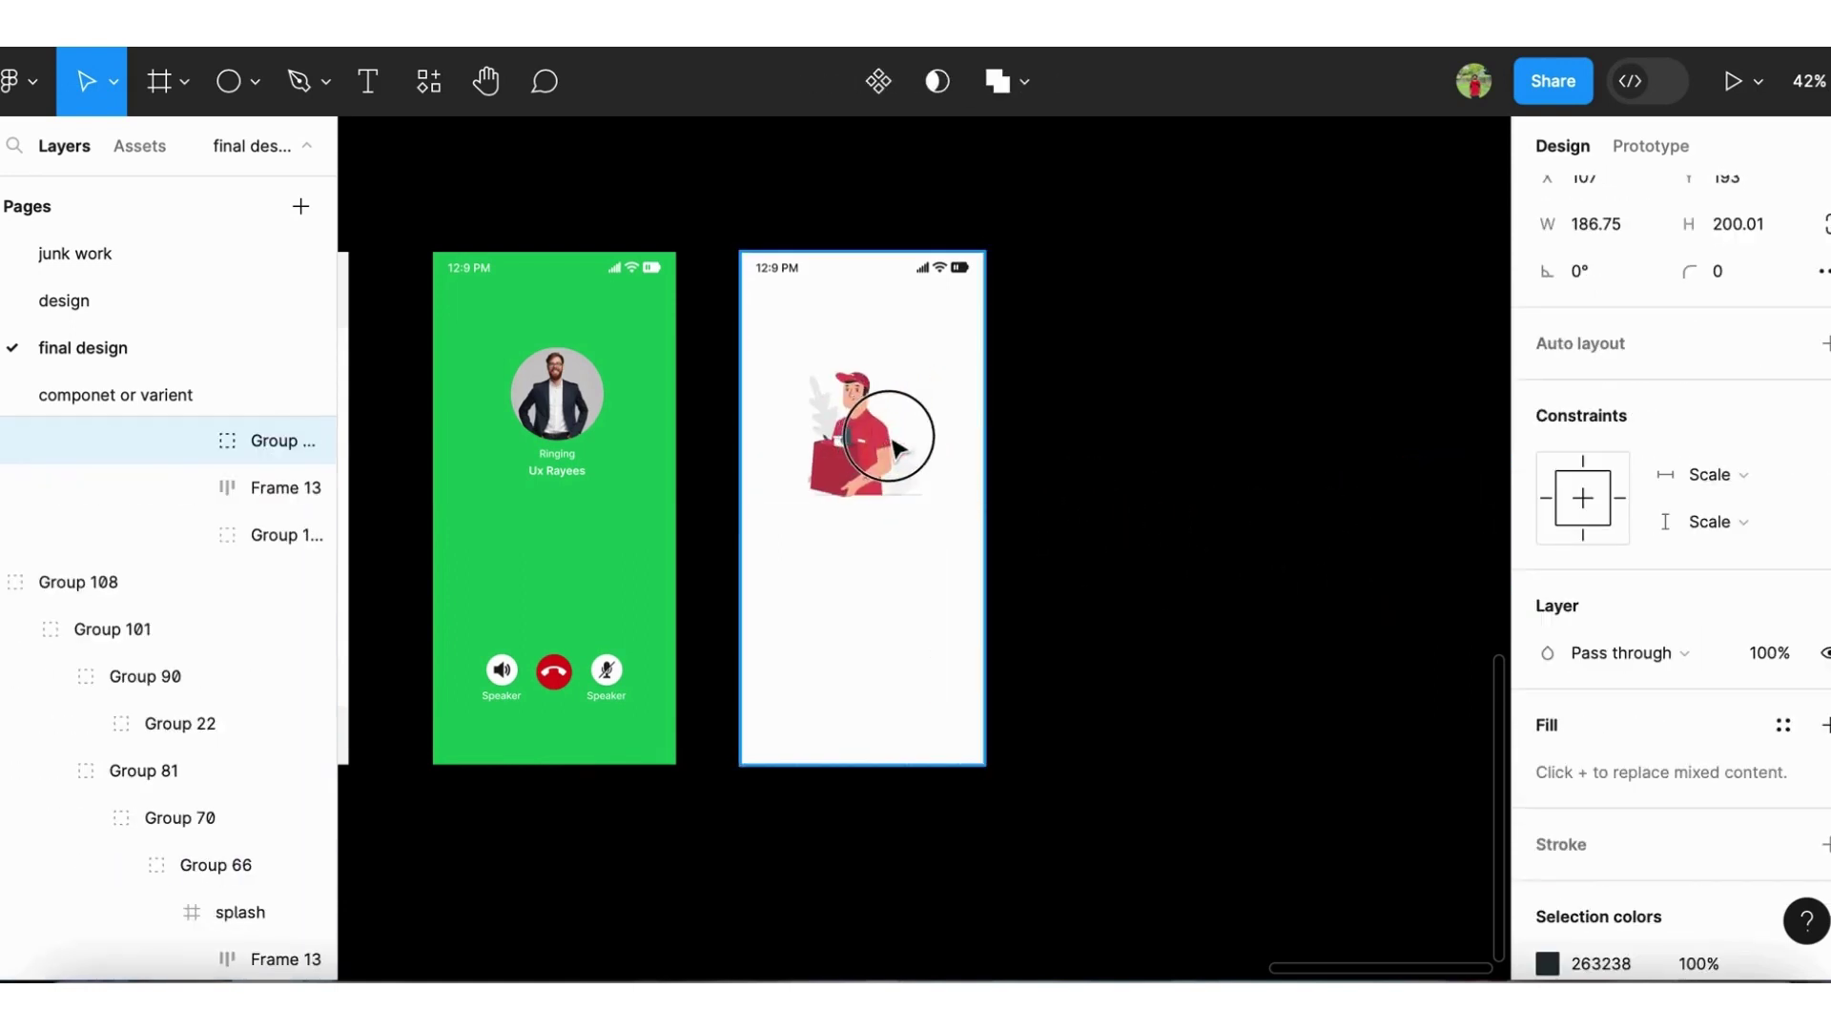
left_click_drag(889, 447, 901, 445)
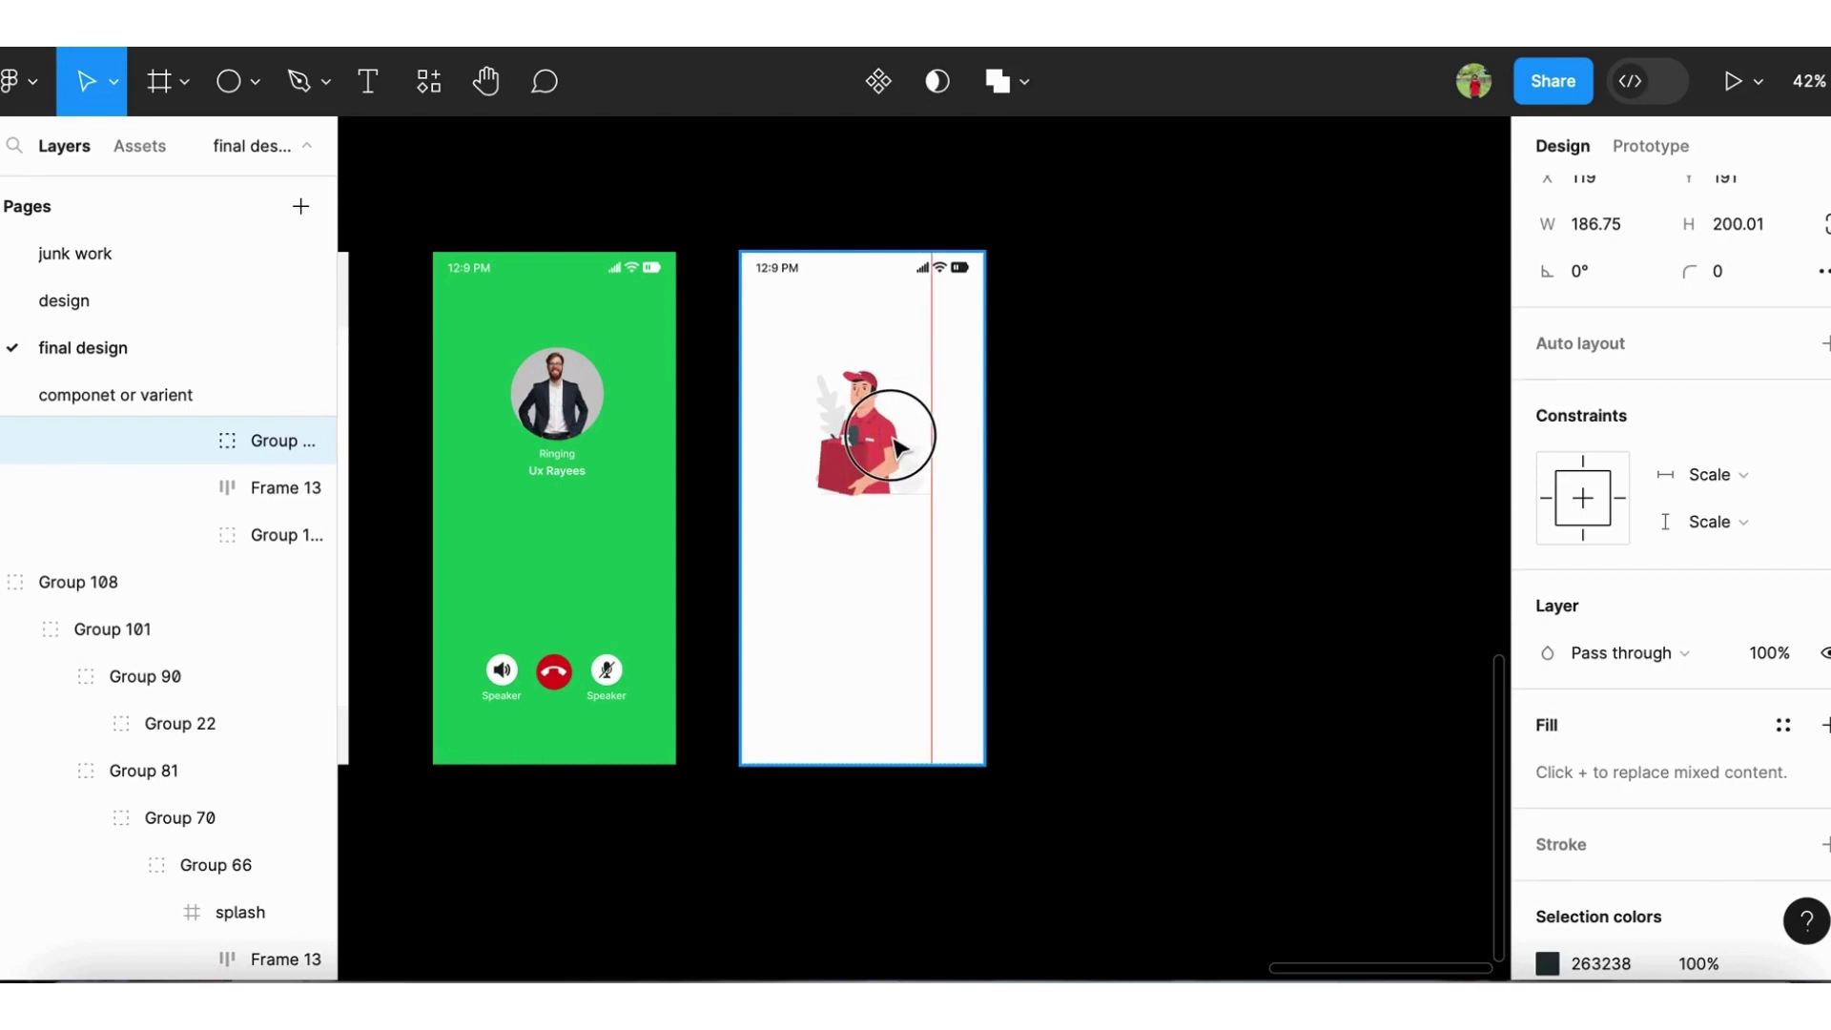
Copy the name text below the illustration and retype it as 'Your Order Have Delivered'
double_click(564, 472)
left_click_drag(565, 477, 860, 527)
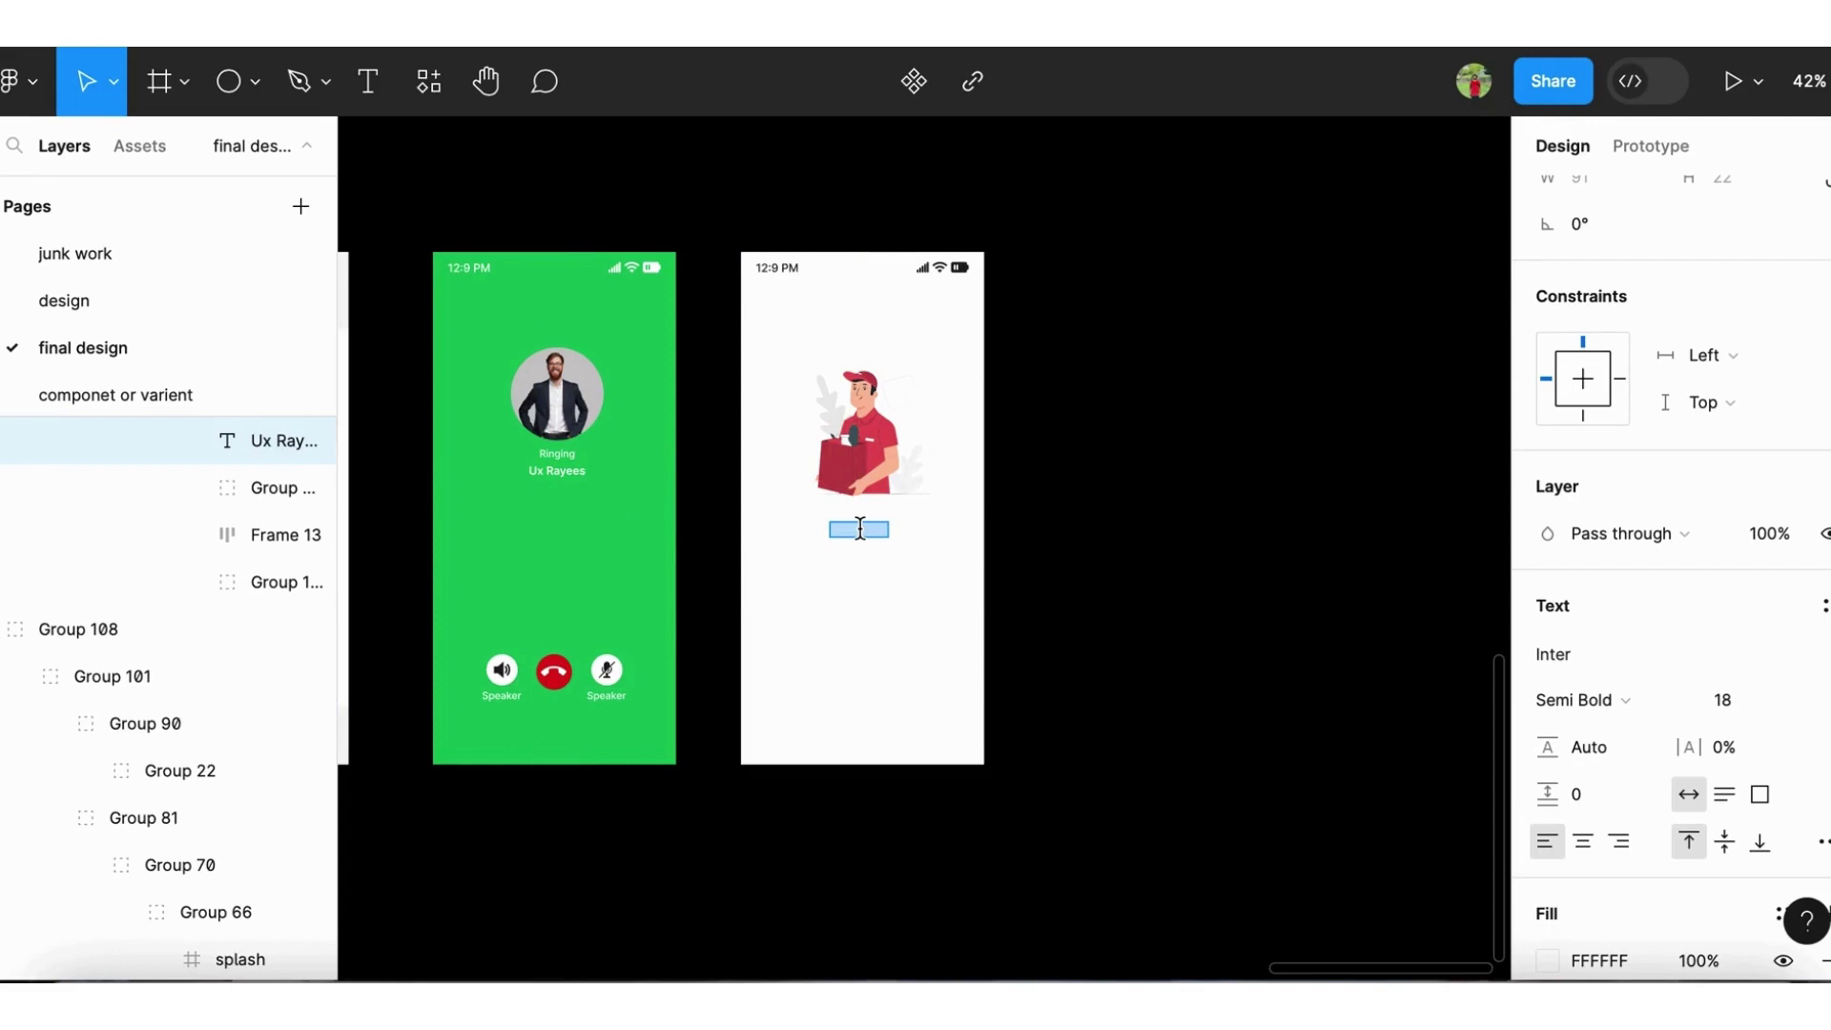
type("y")
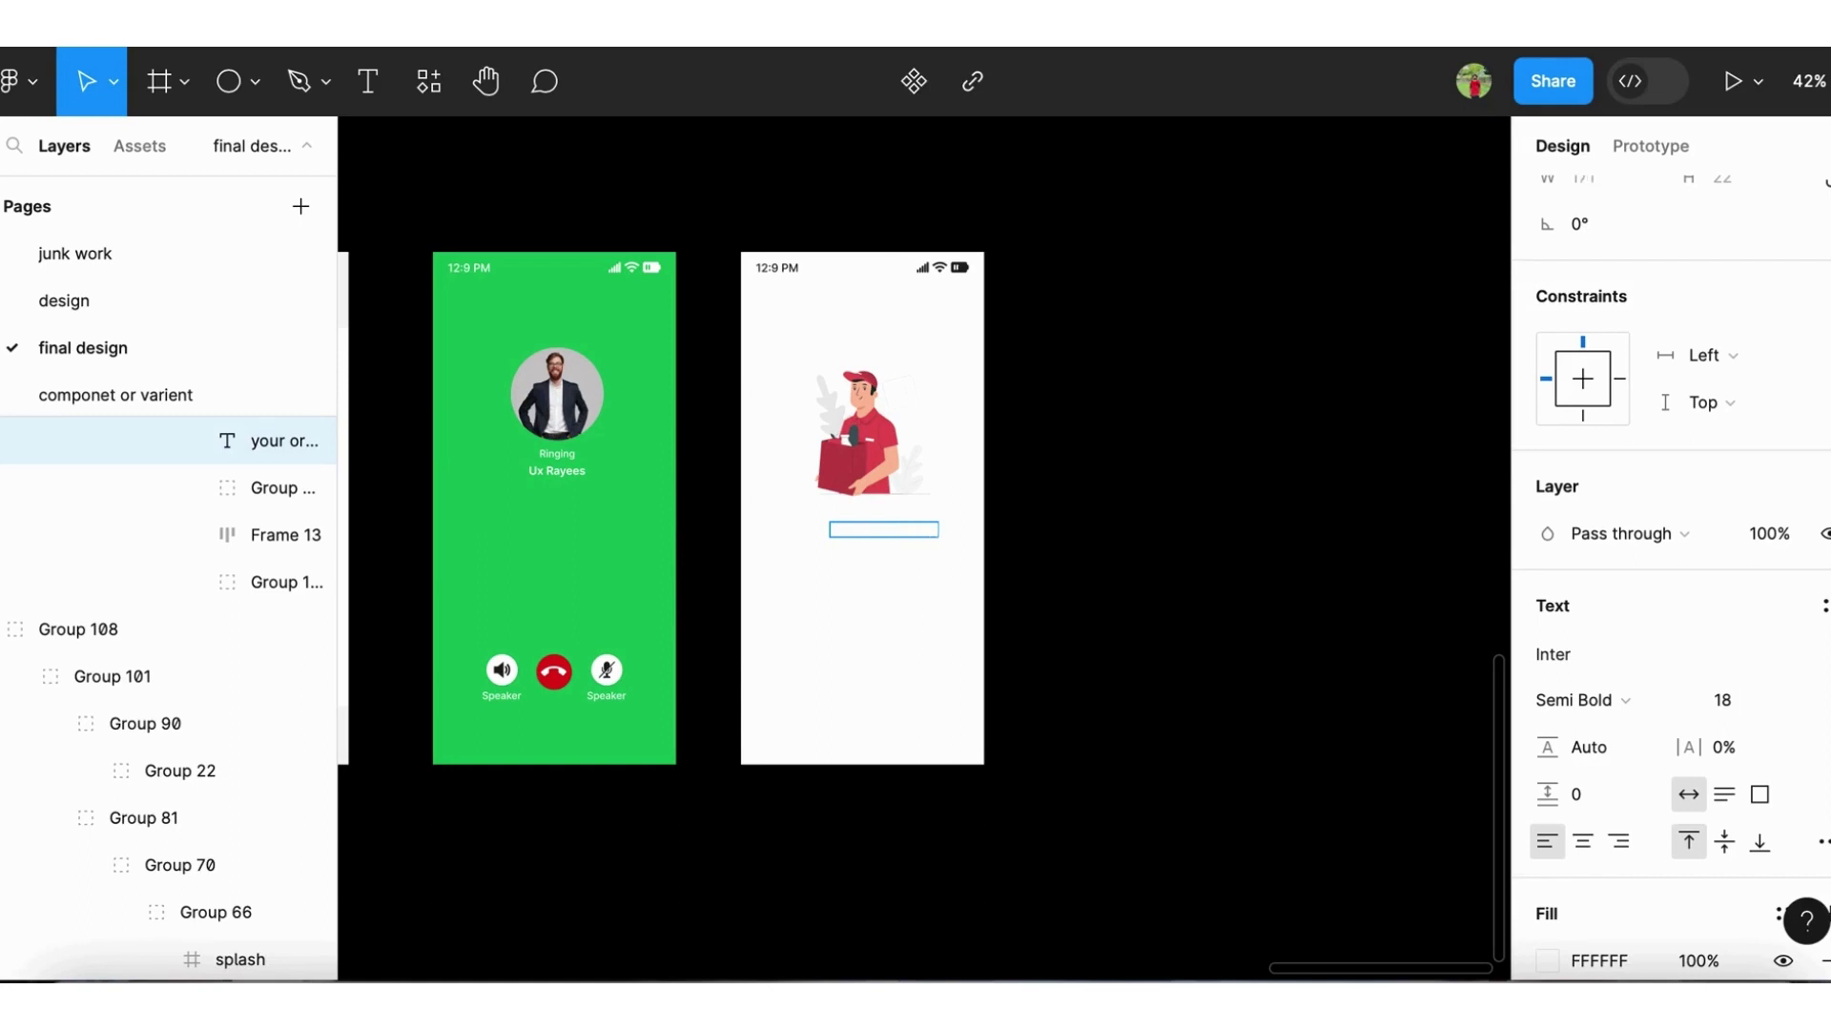
left_click(952, 683)
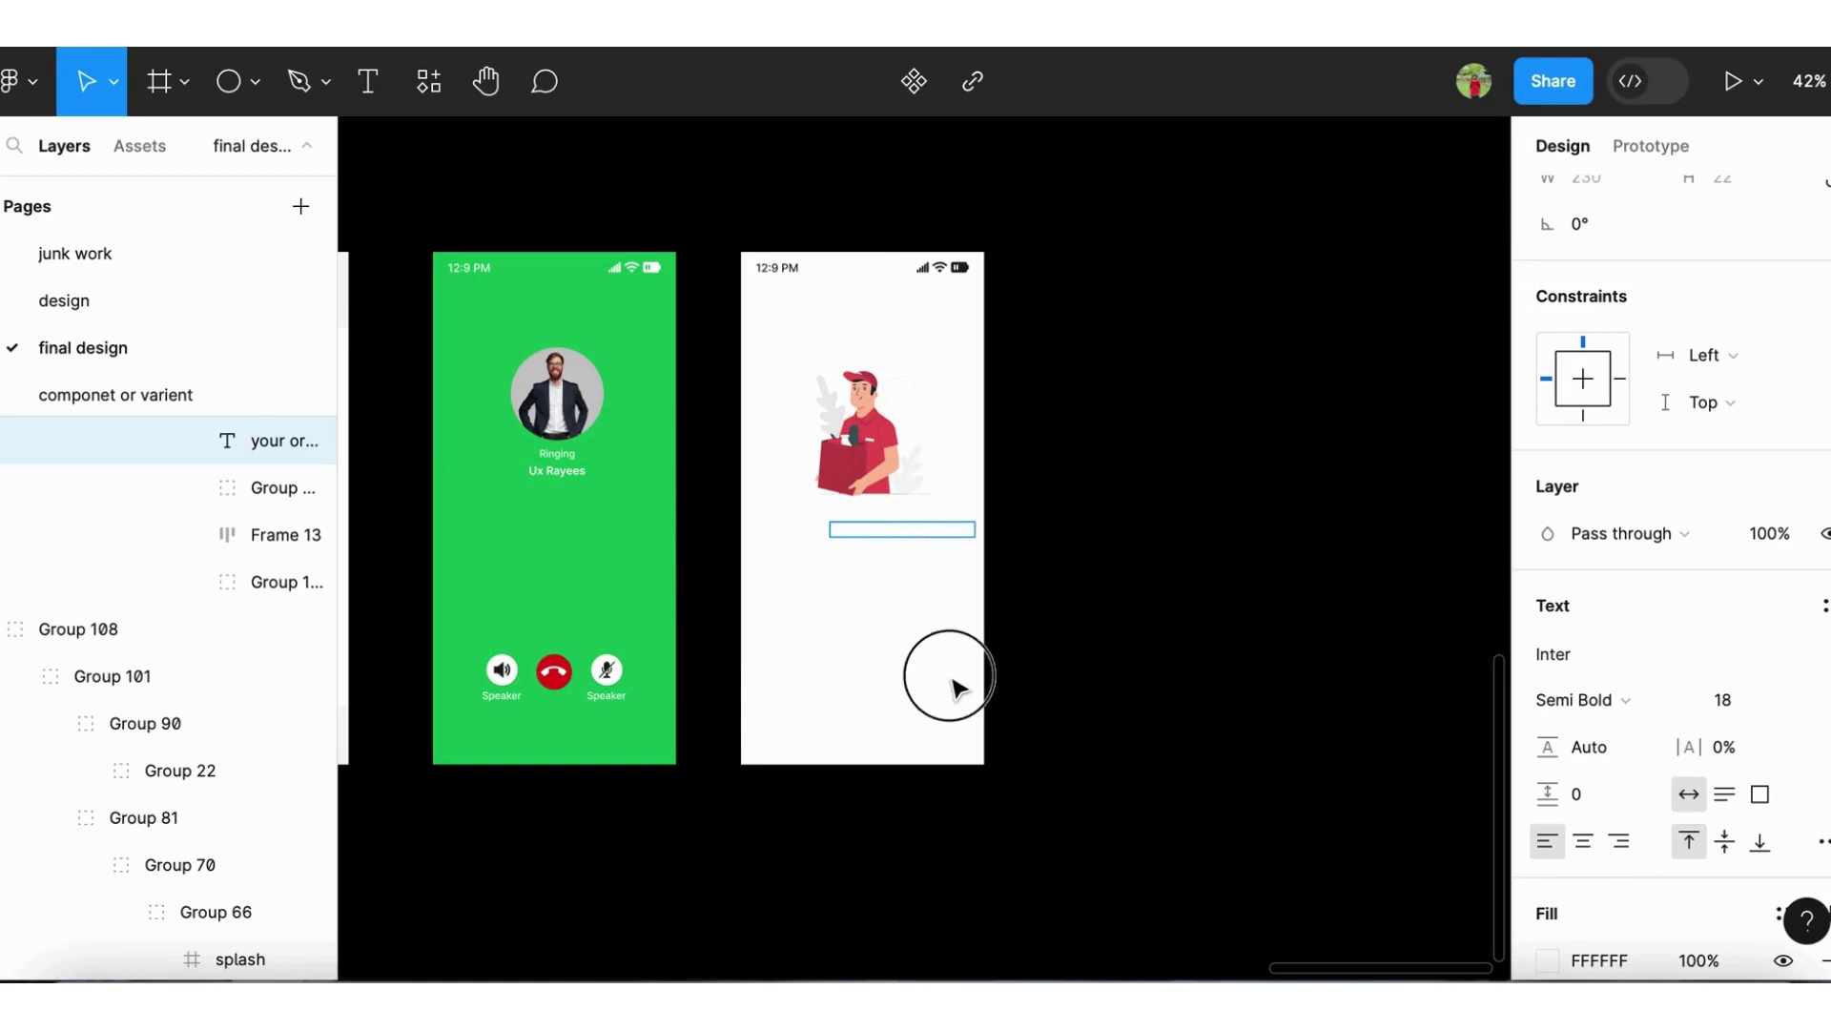
scroll(1304, 678, "down", 4)
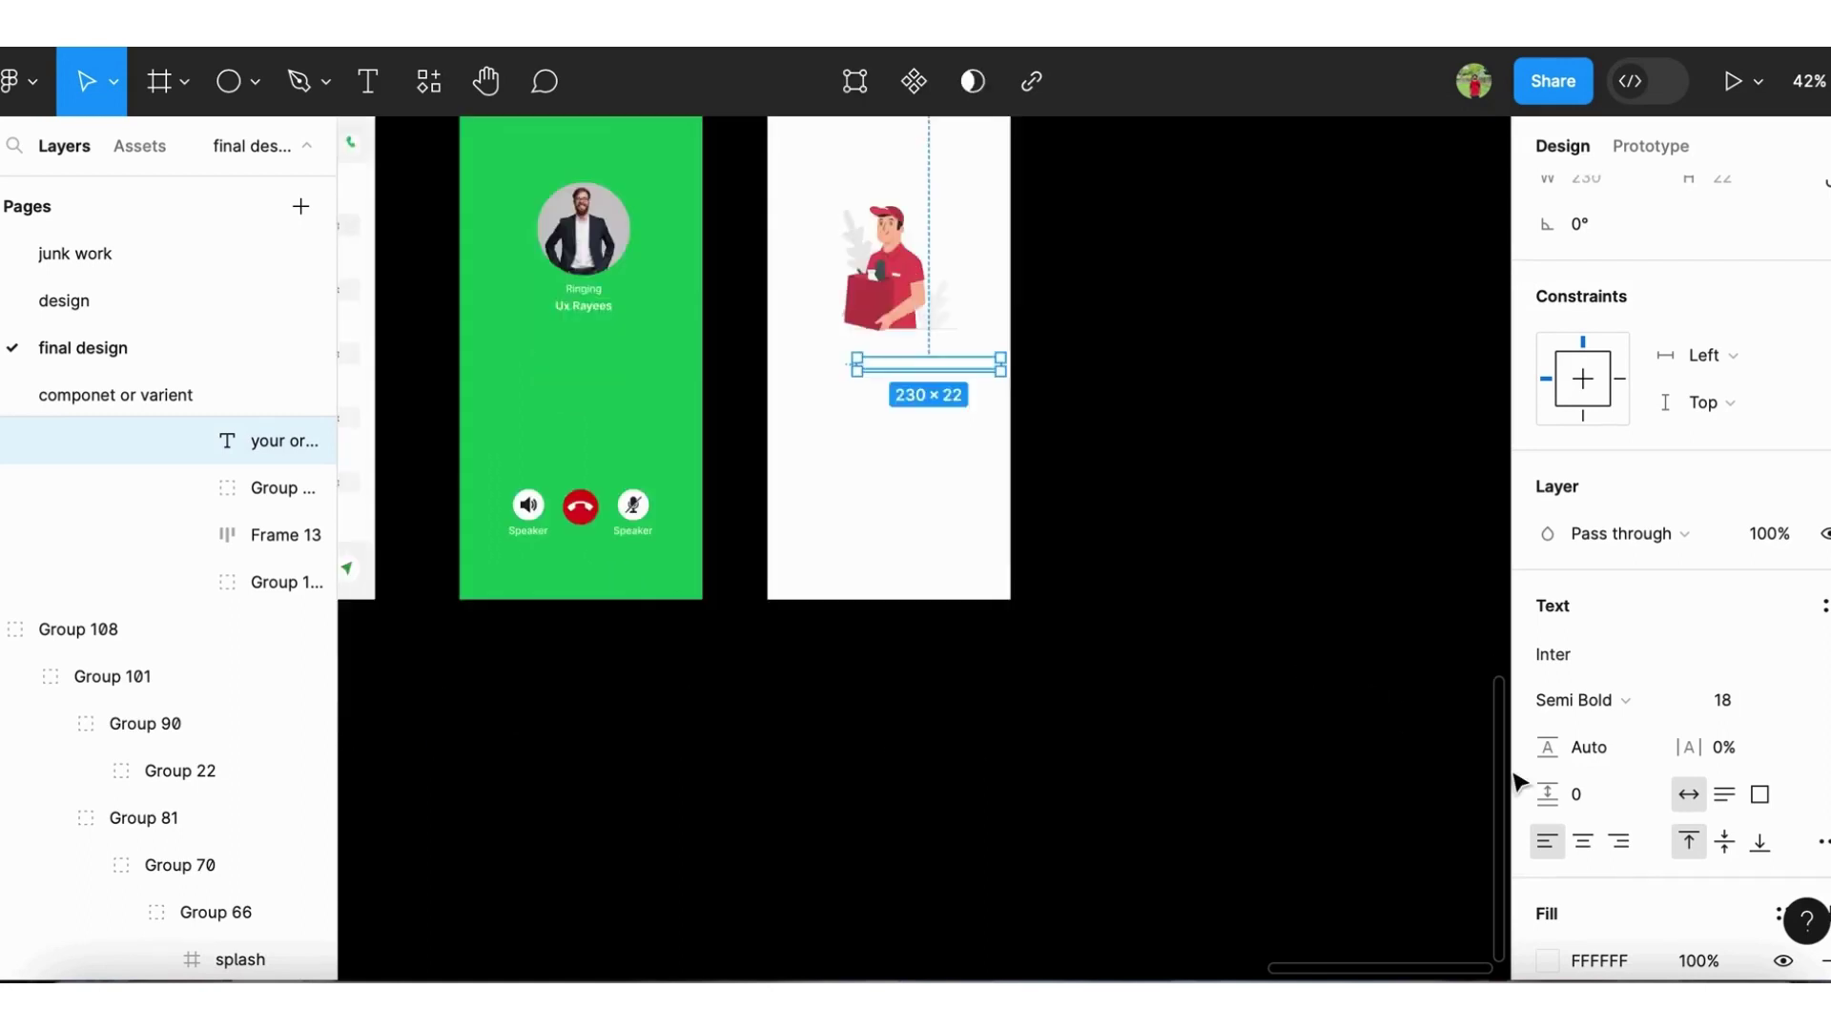
left_click(1603, 961)
Make the heading dark 222222 and centre it beneath the illustration
type("22")
left_click(1284, 736)
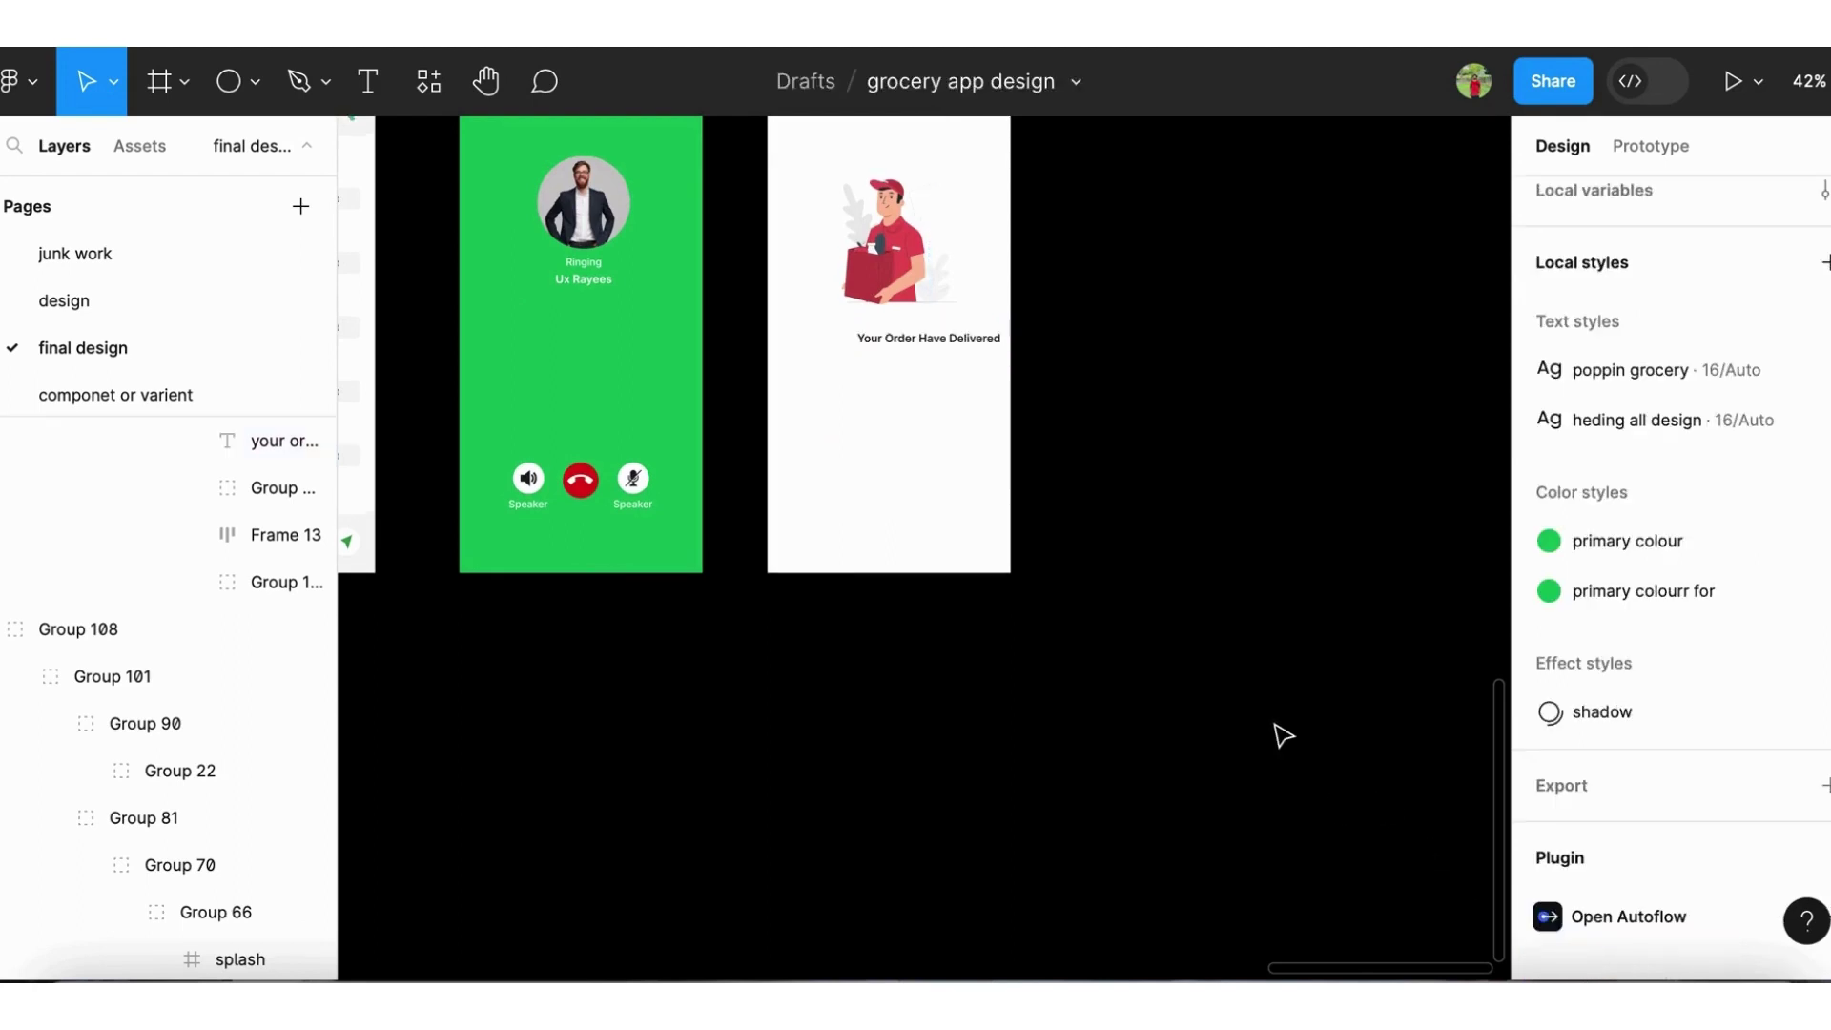
scroll(940, 547, "up", 3)
scroll(890, 474, "up", 2)
left_click_drag(889, 474, 818, 465)
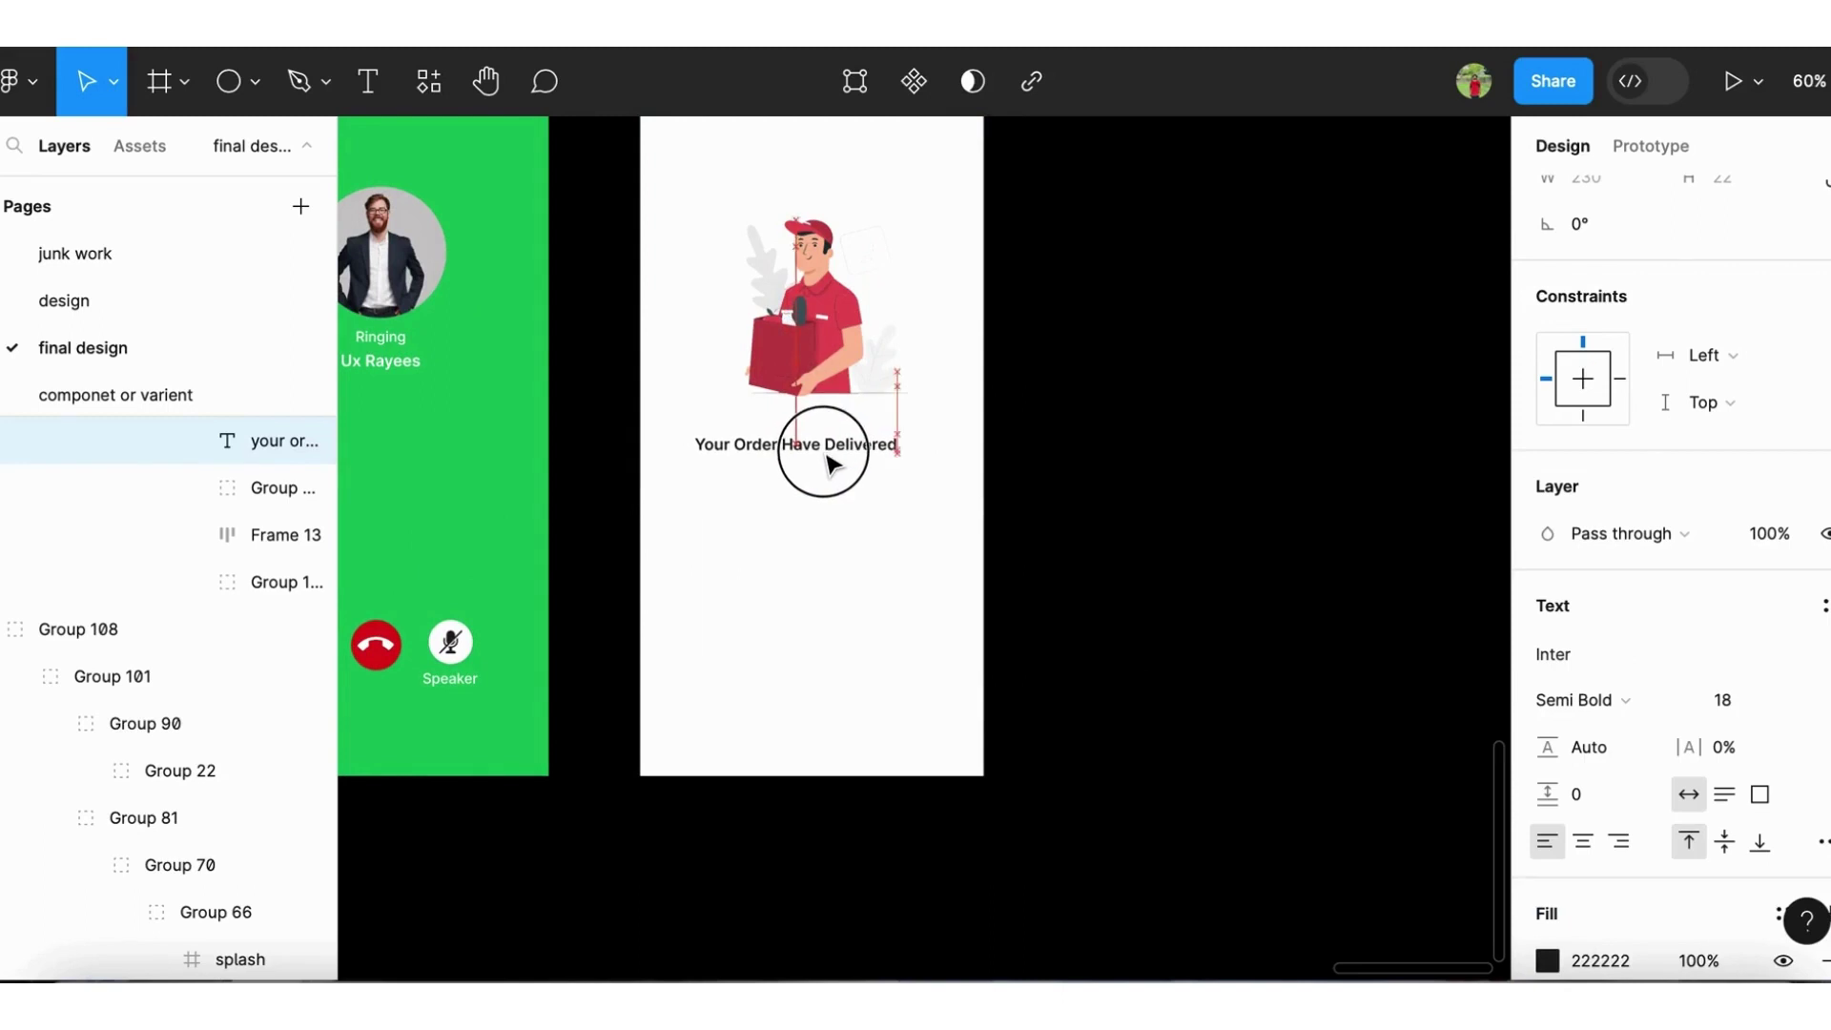
left_click_drag(818, 464, 832, 464)
Align the illustration and heading together and centre them horizontally in the frame
left_click_drag(722, 205, 931, 490)
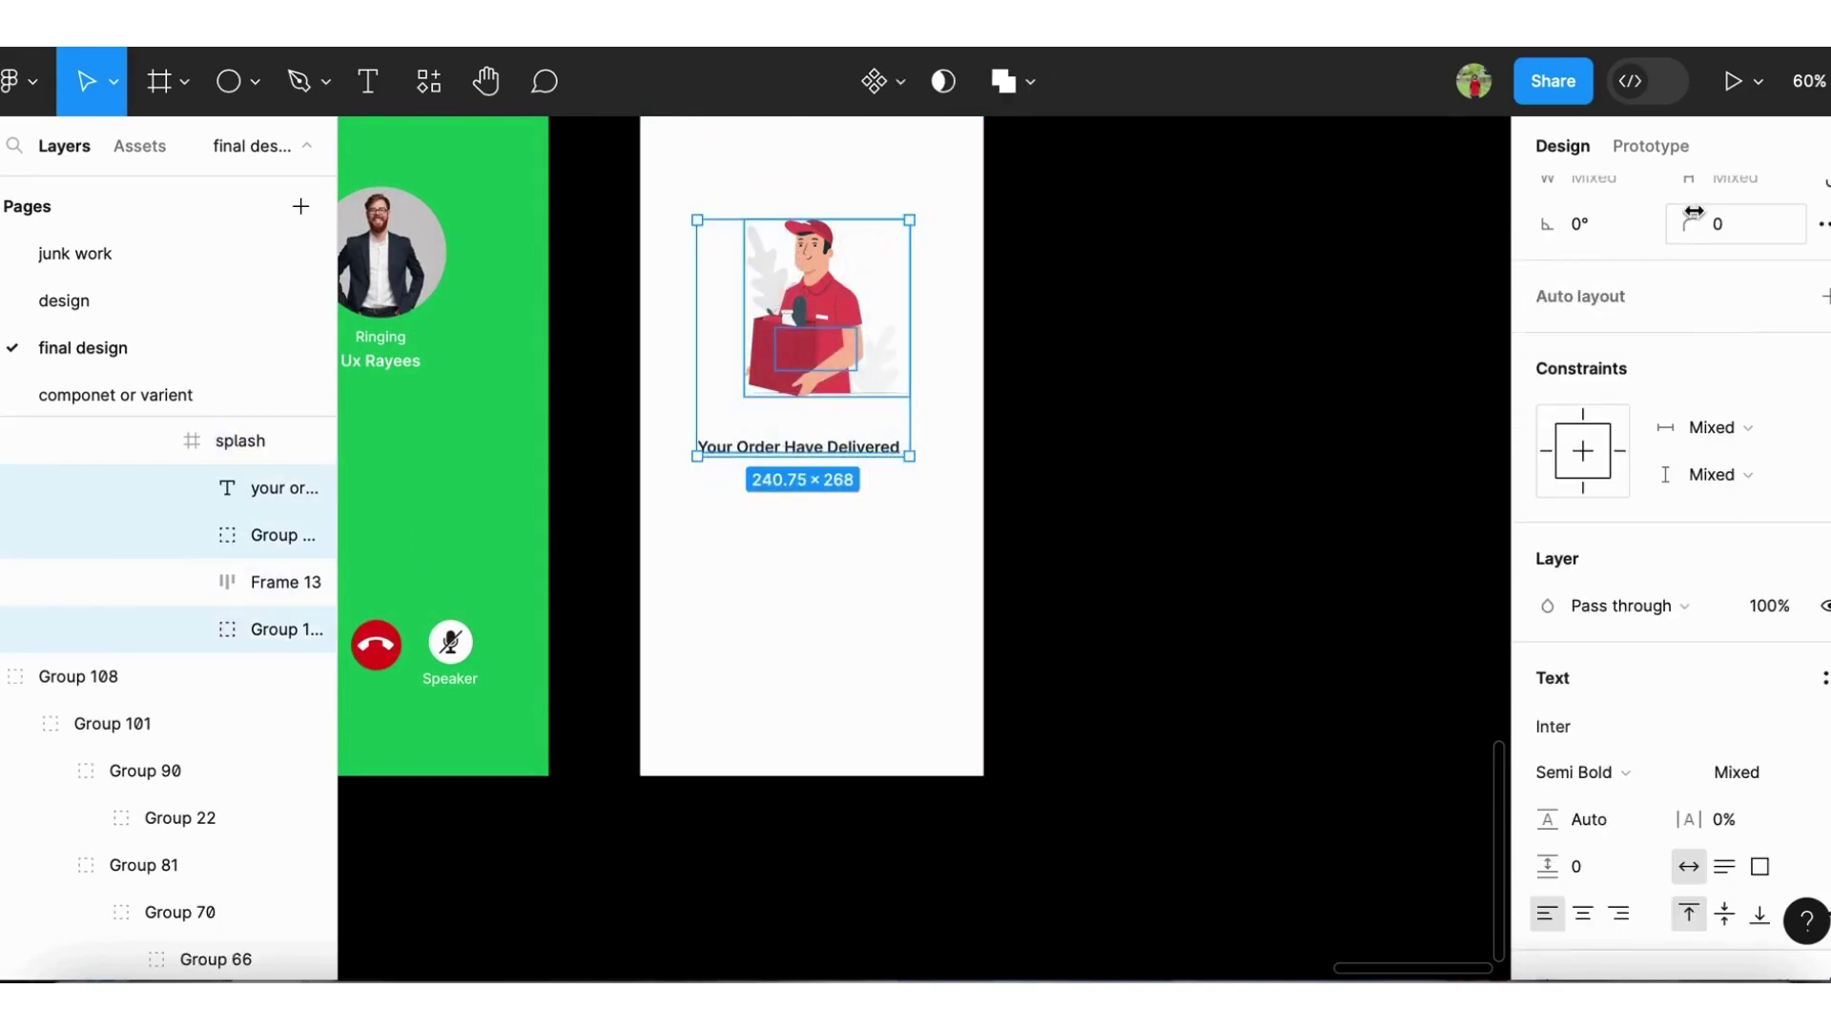
scroll(1694, 212, "up", 3)
left_click(1593, 198)
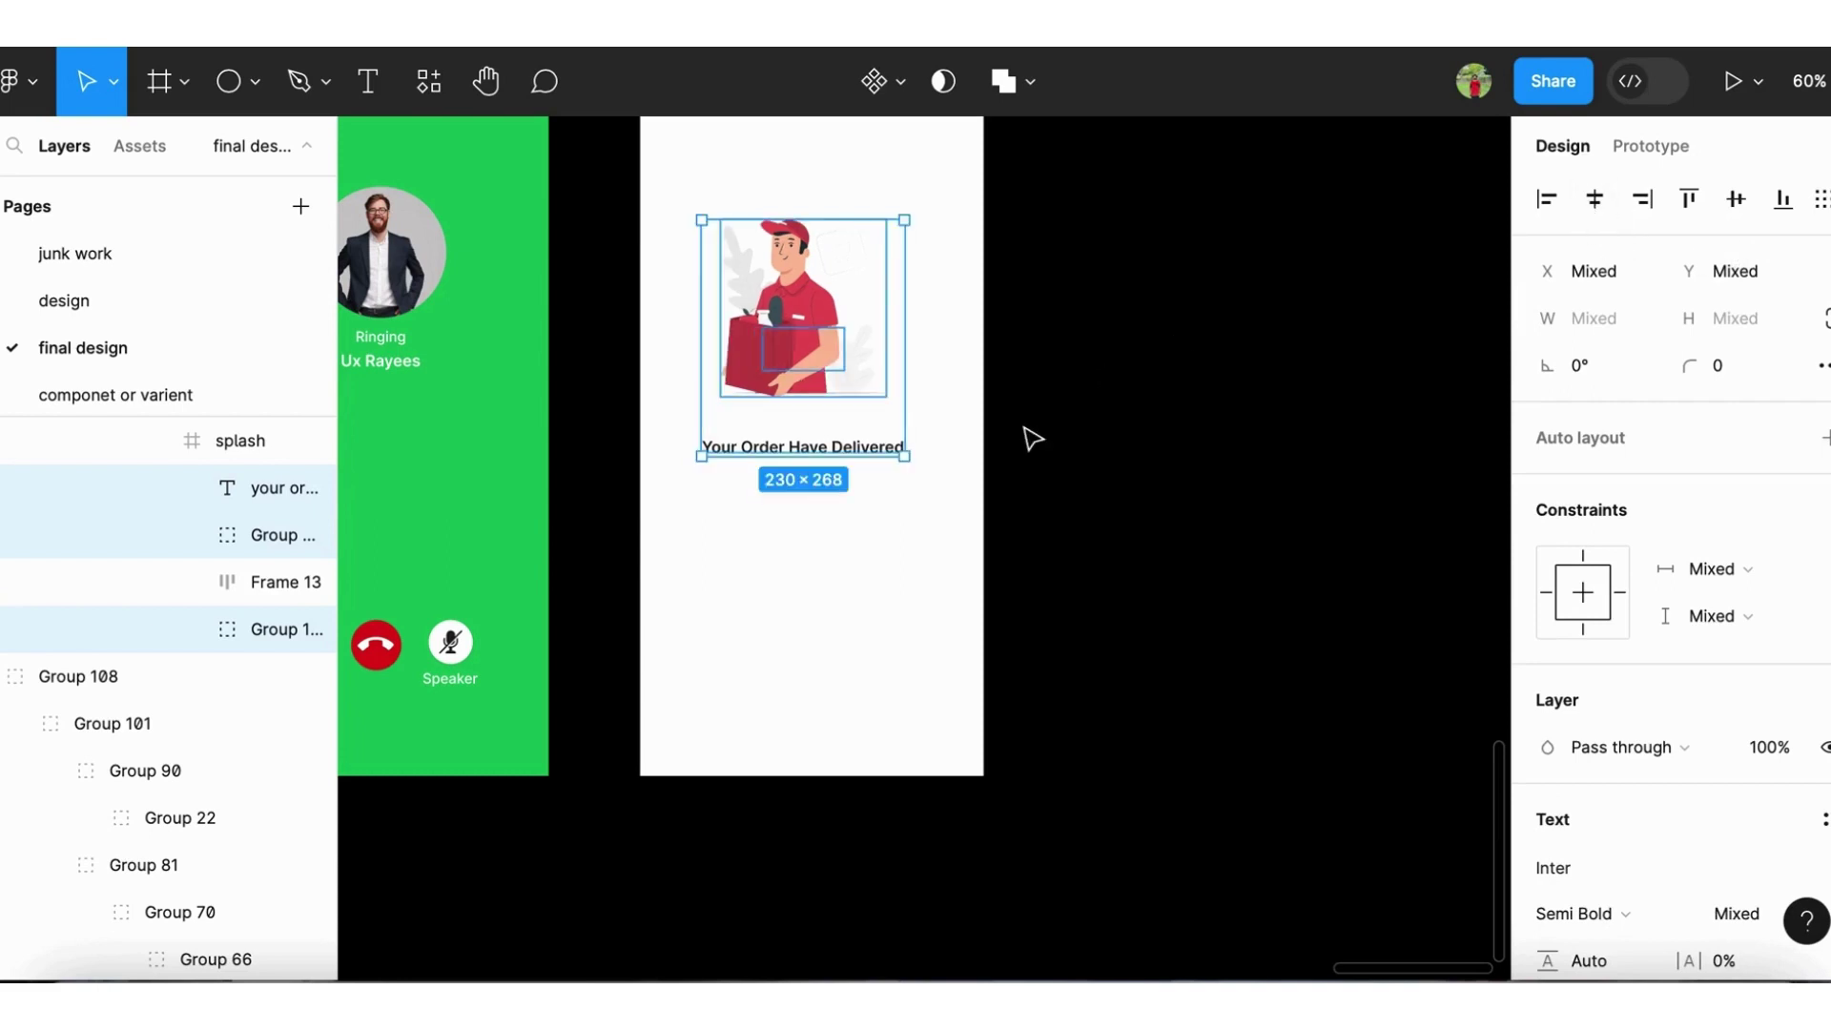
key("alt")
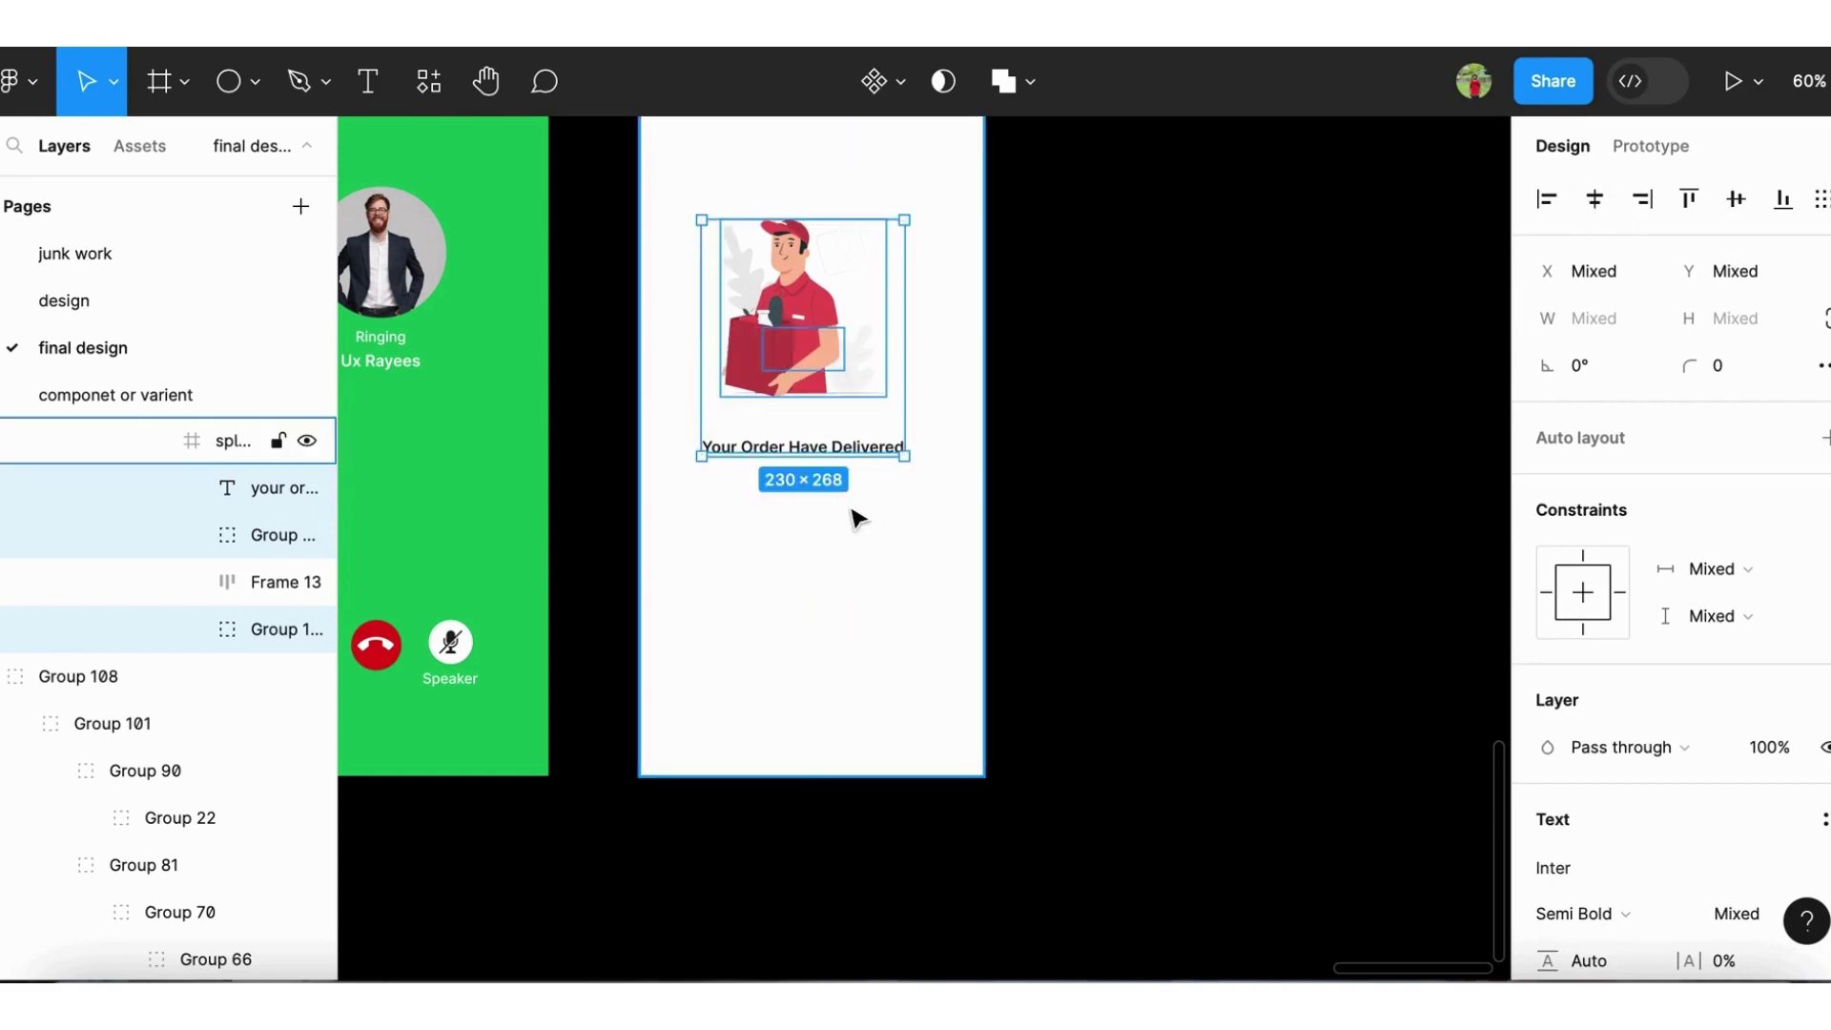
key("Right")
key("Right")
key("Right")
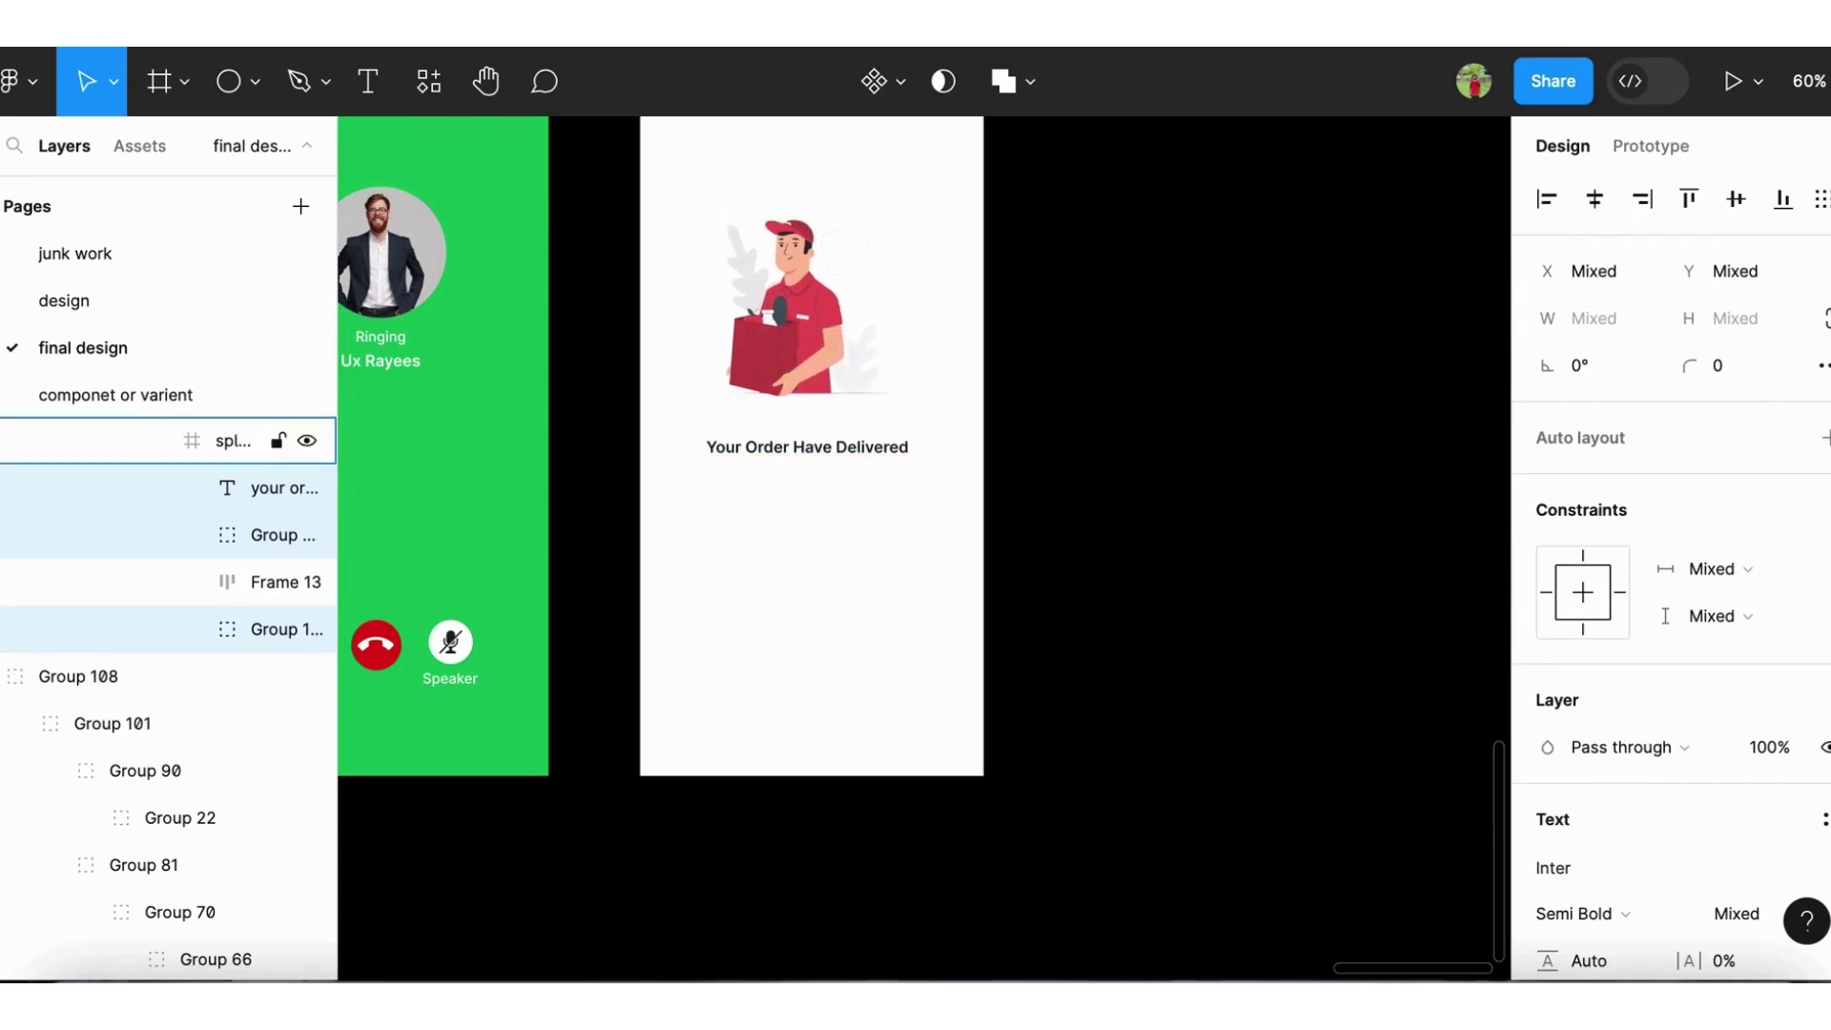
key("Right")
key("Right")
key("Right")
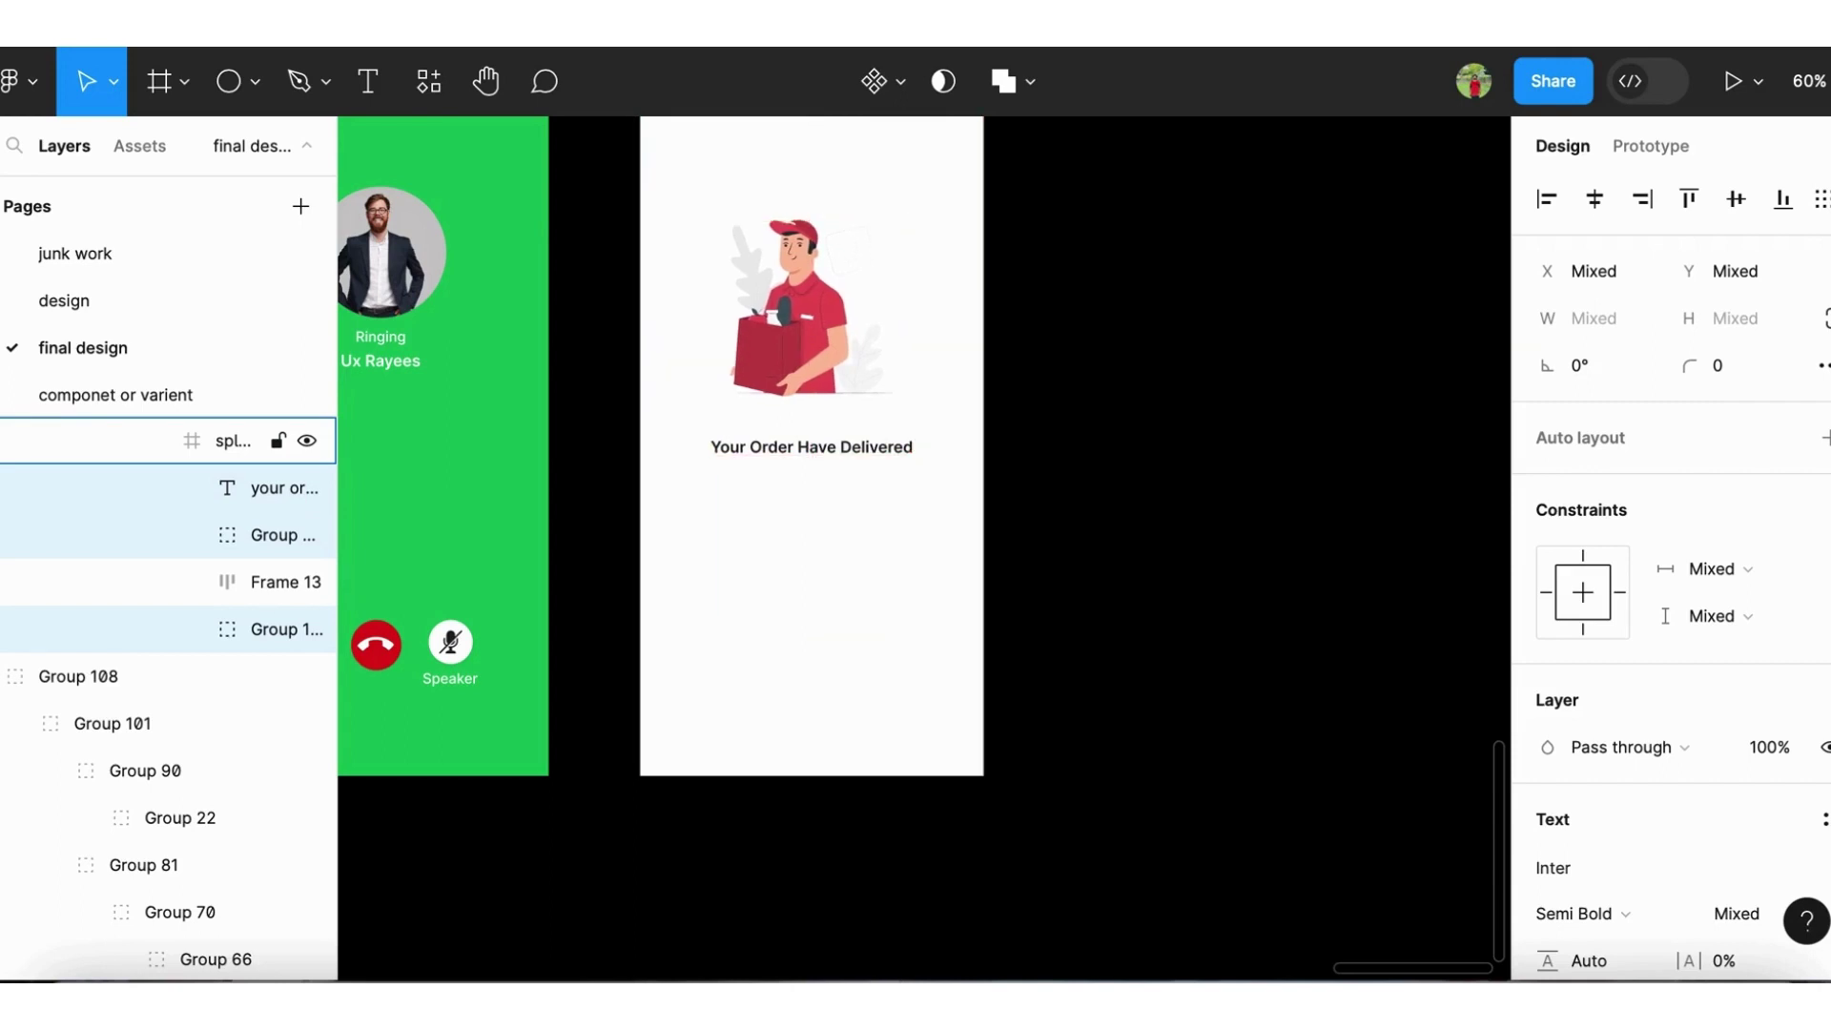
left_click(815, 460)
Duplicate the heading below itself, retype it, and set it to 16 Medium
left_click_drag(815, 461, 814, 493)
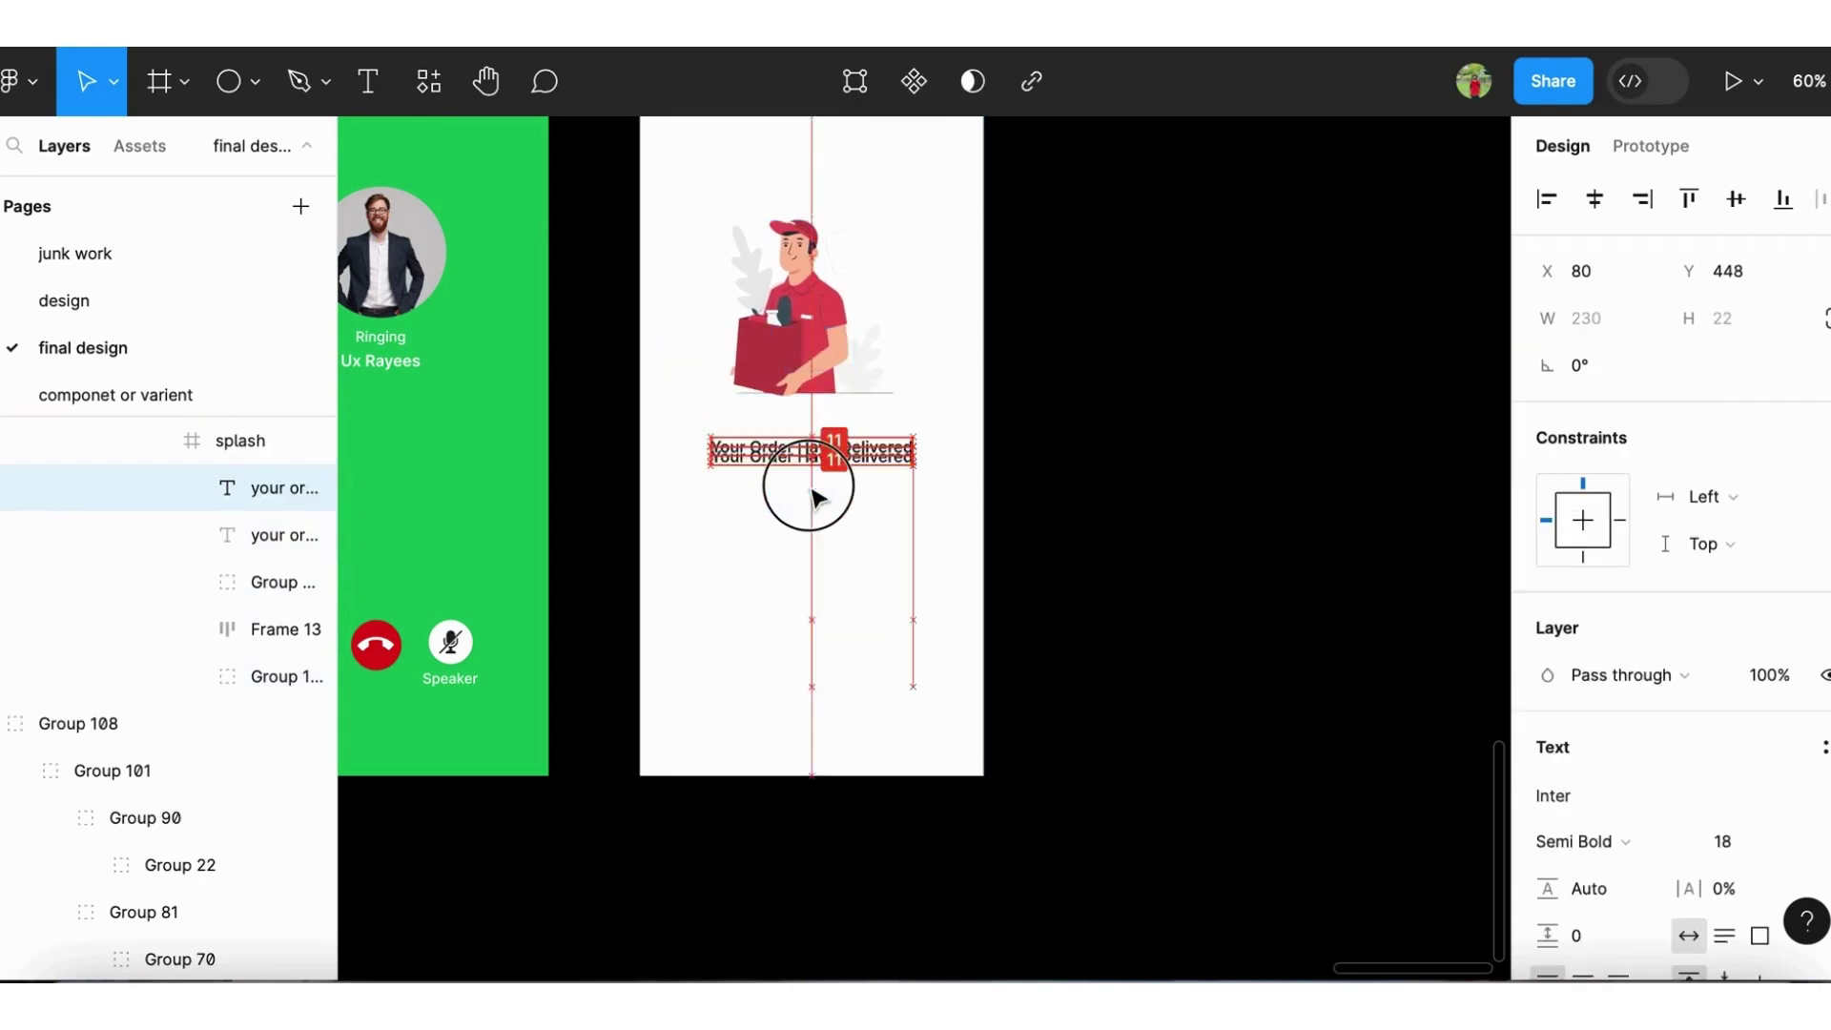
double_click(808, 483)
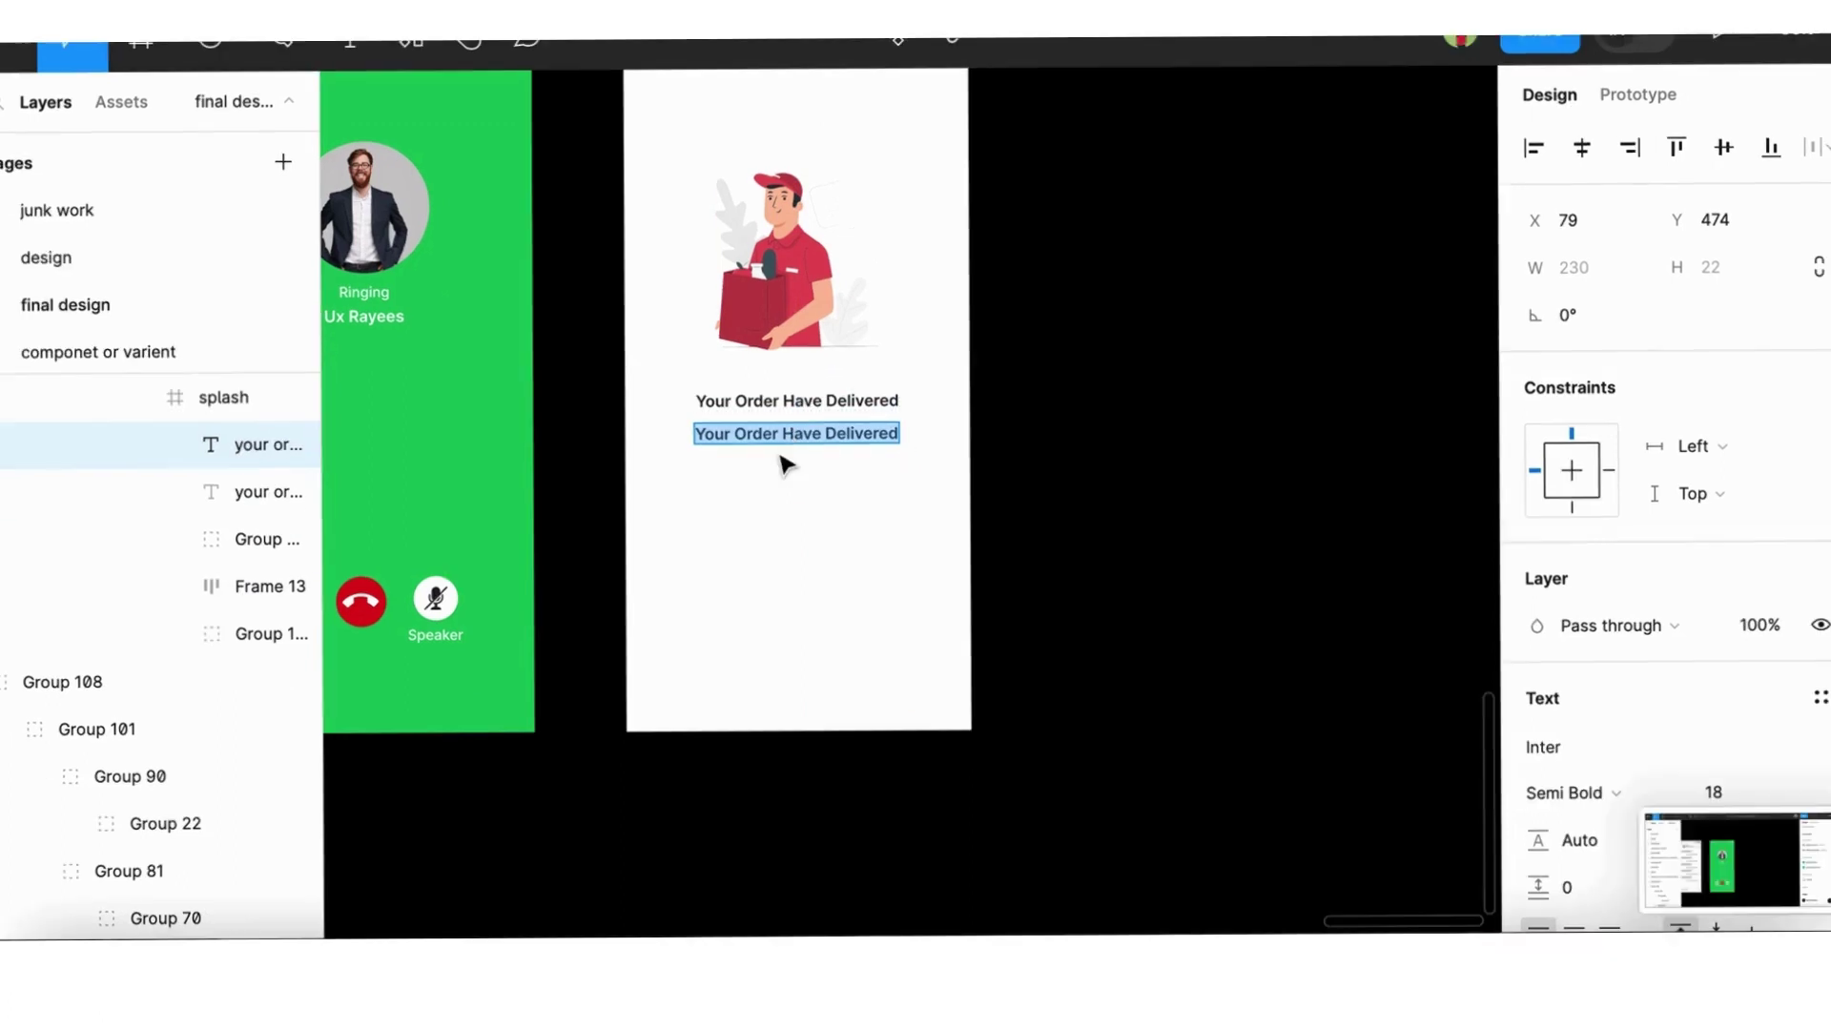
type("Y")
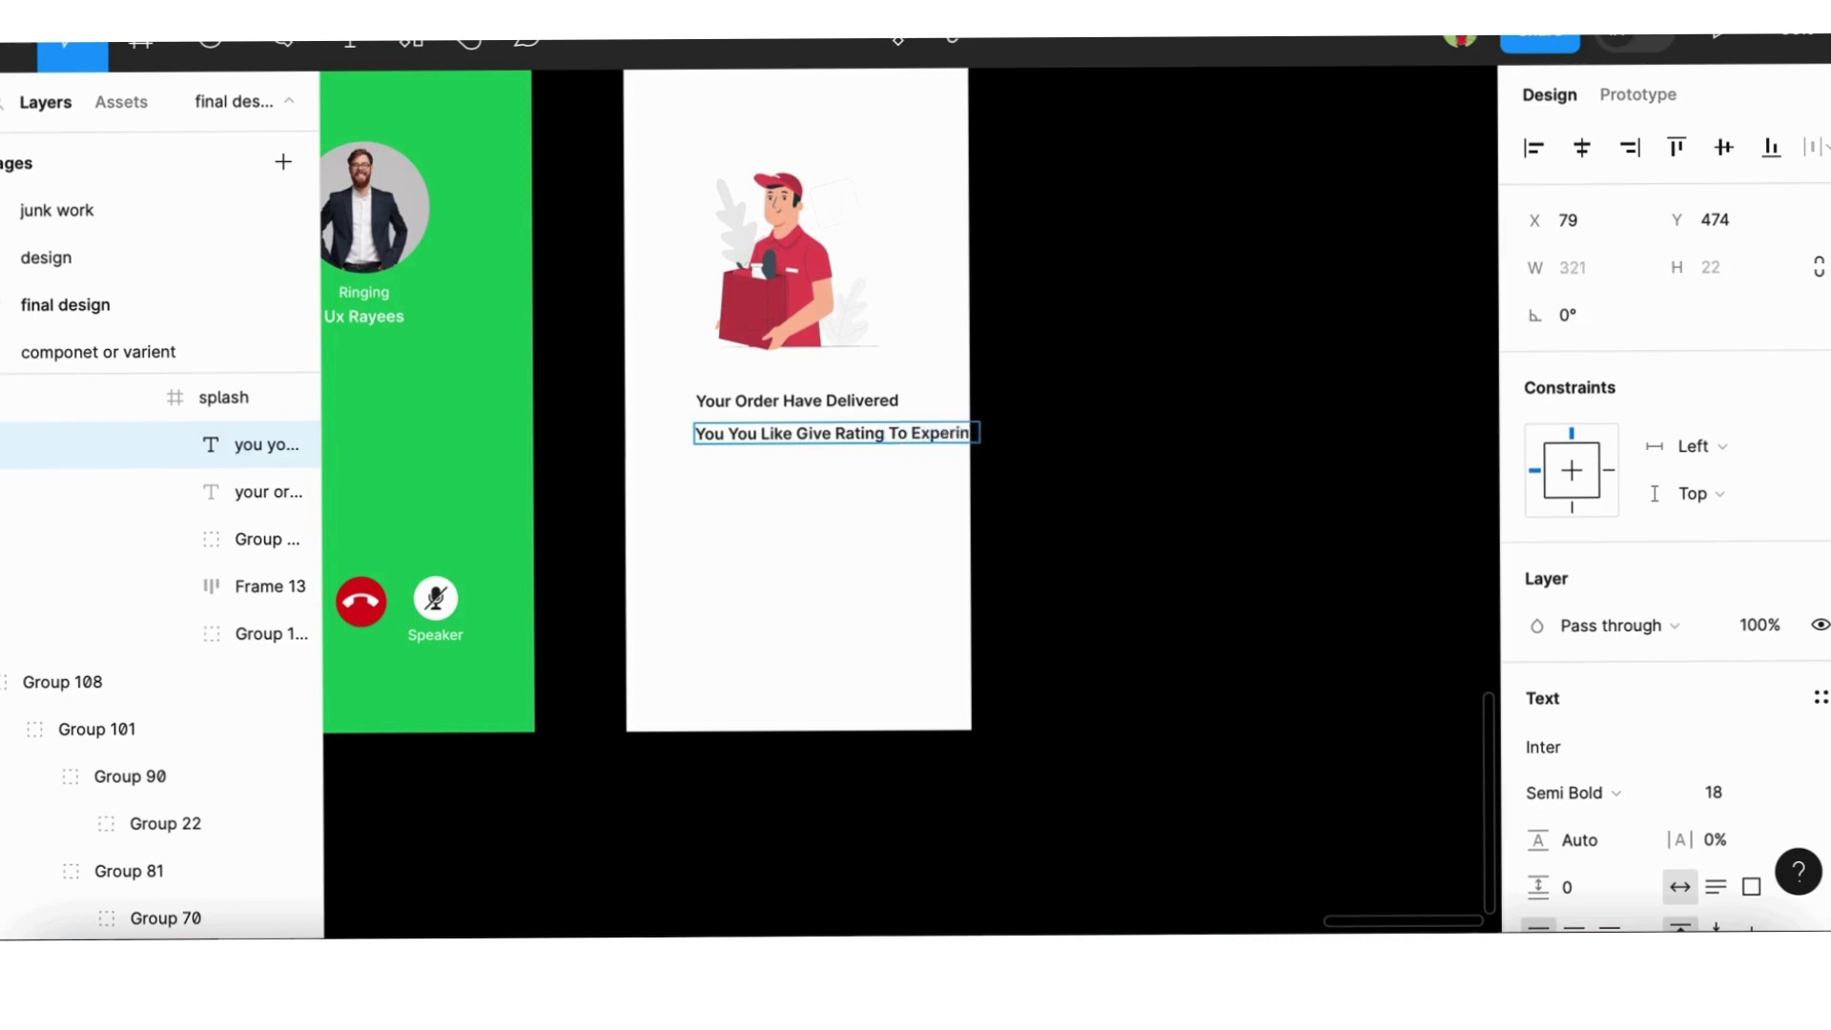
left_click(1713, 794)
type("16")
key("Return")
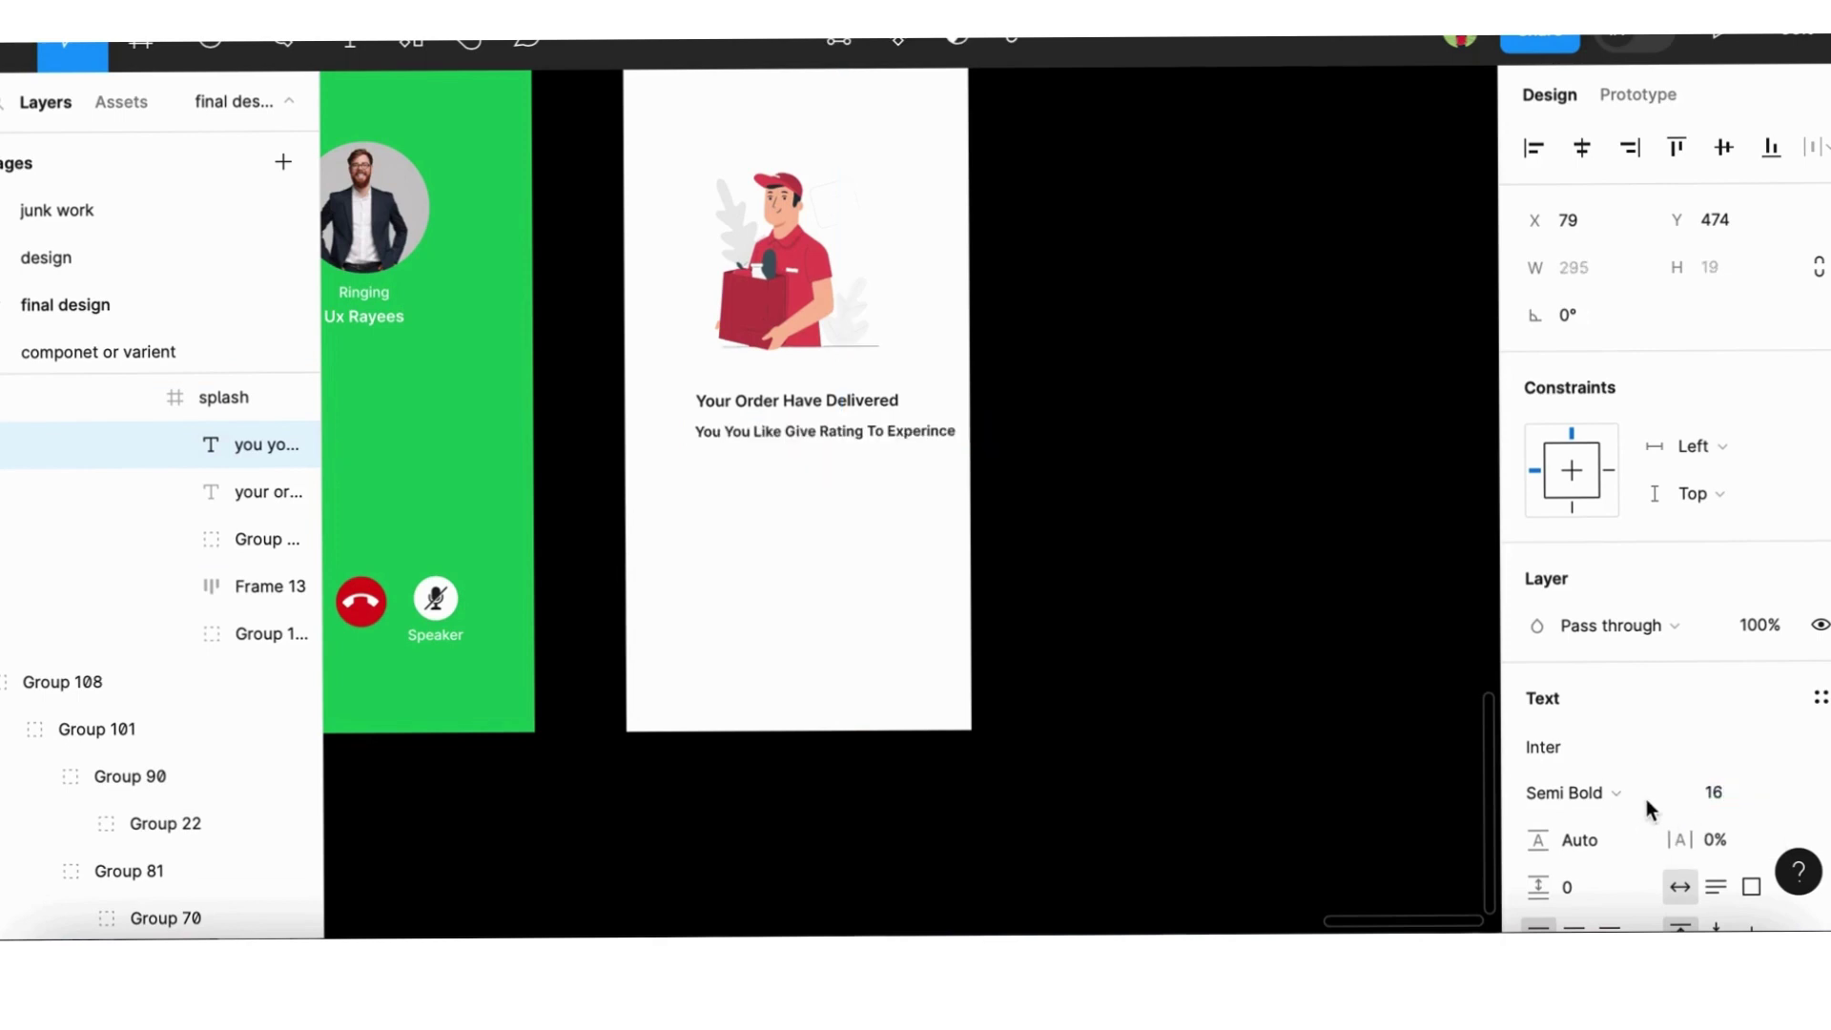
left_click(1645, 796)
left_click(1647, 757)
Move the new line toward the frame centre, delete the stray Frame 13, and nudge it down
left_click_drag(837, 437, 797, 429)
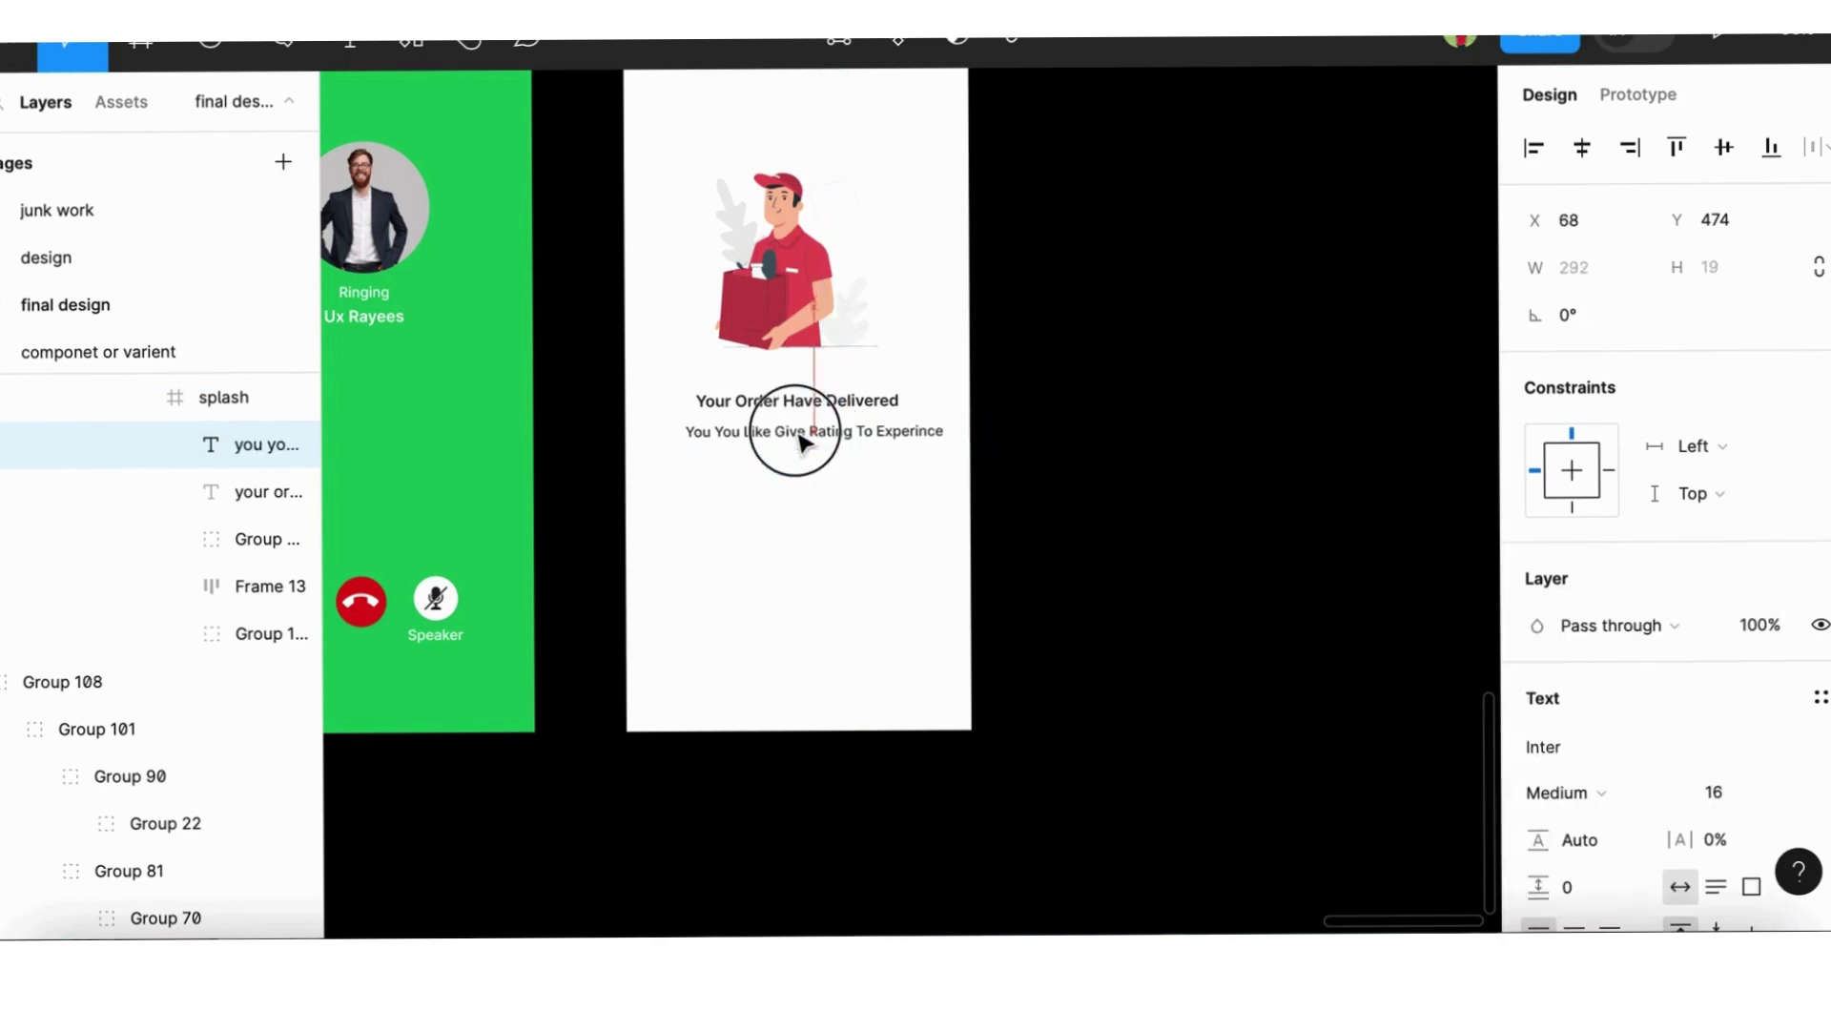
left_click(839, 634)
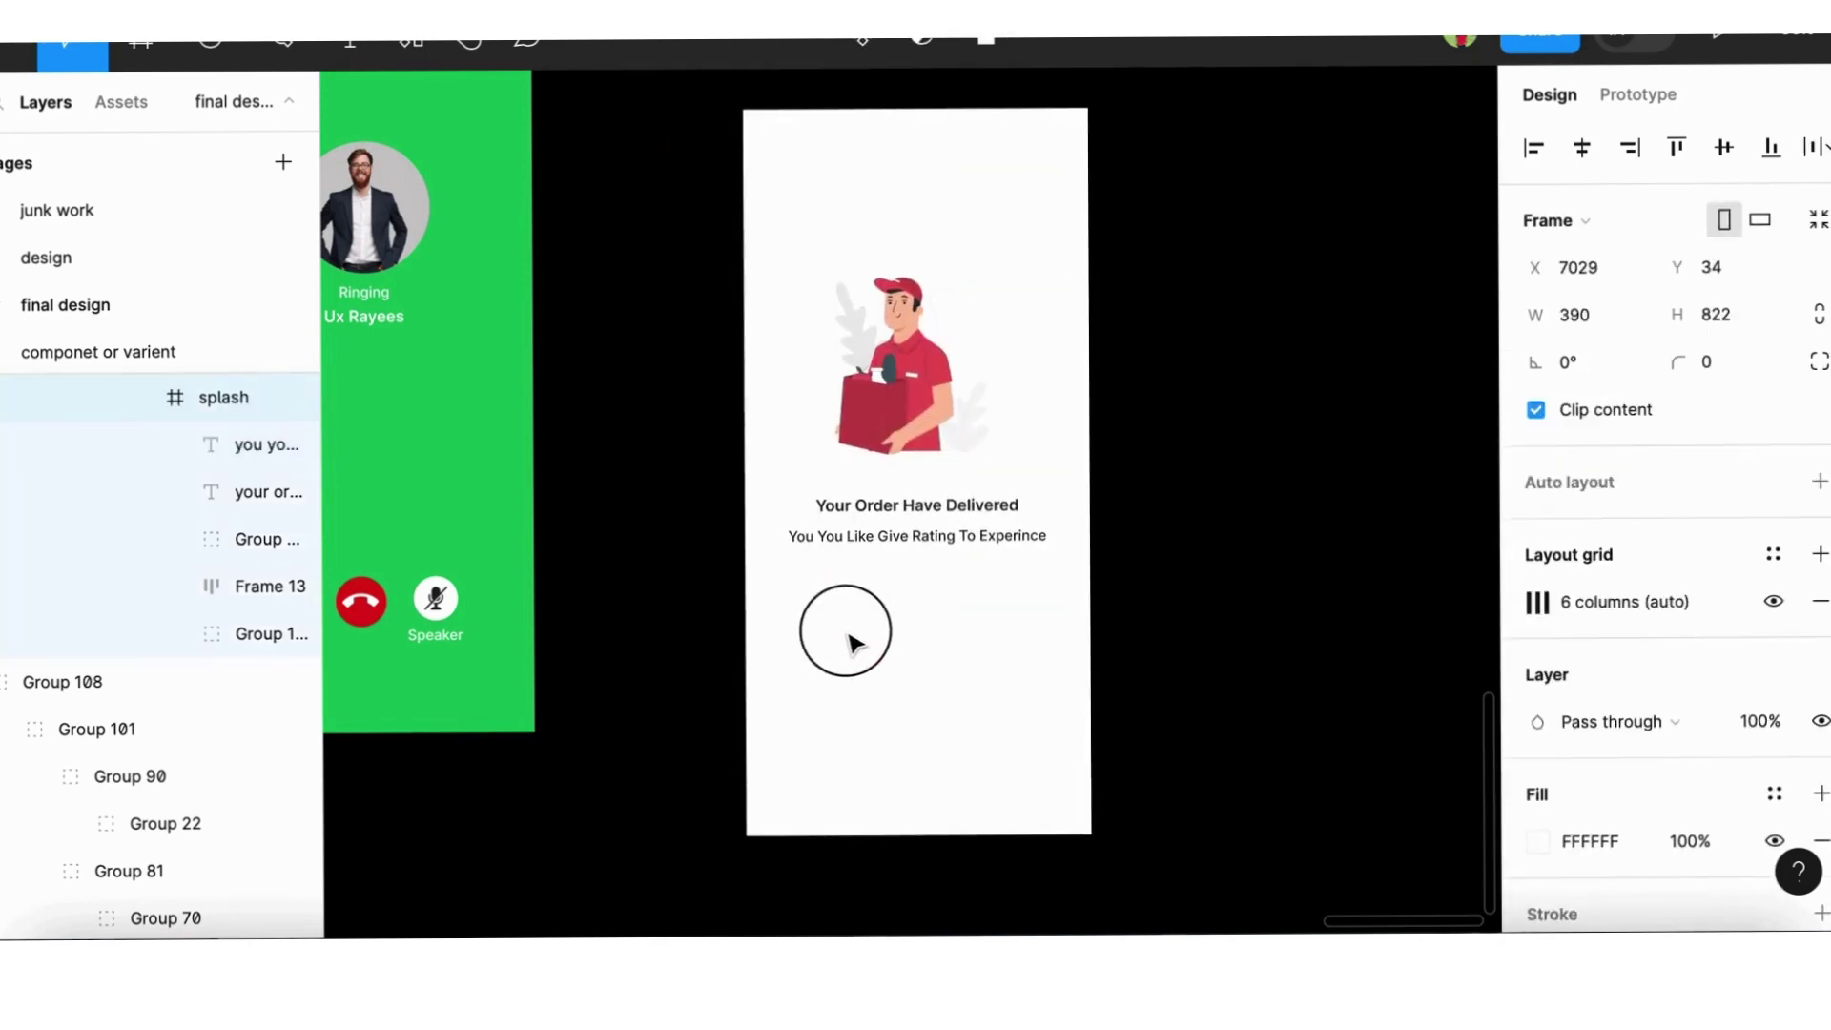
left_click(797, 431)
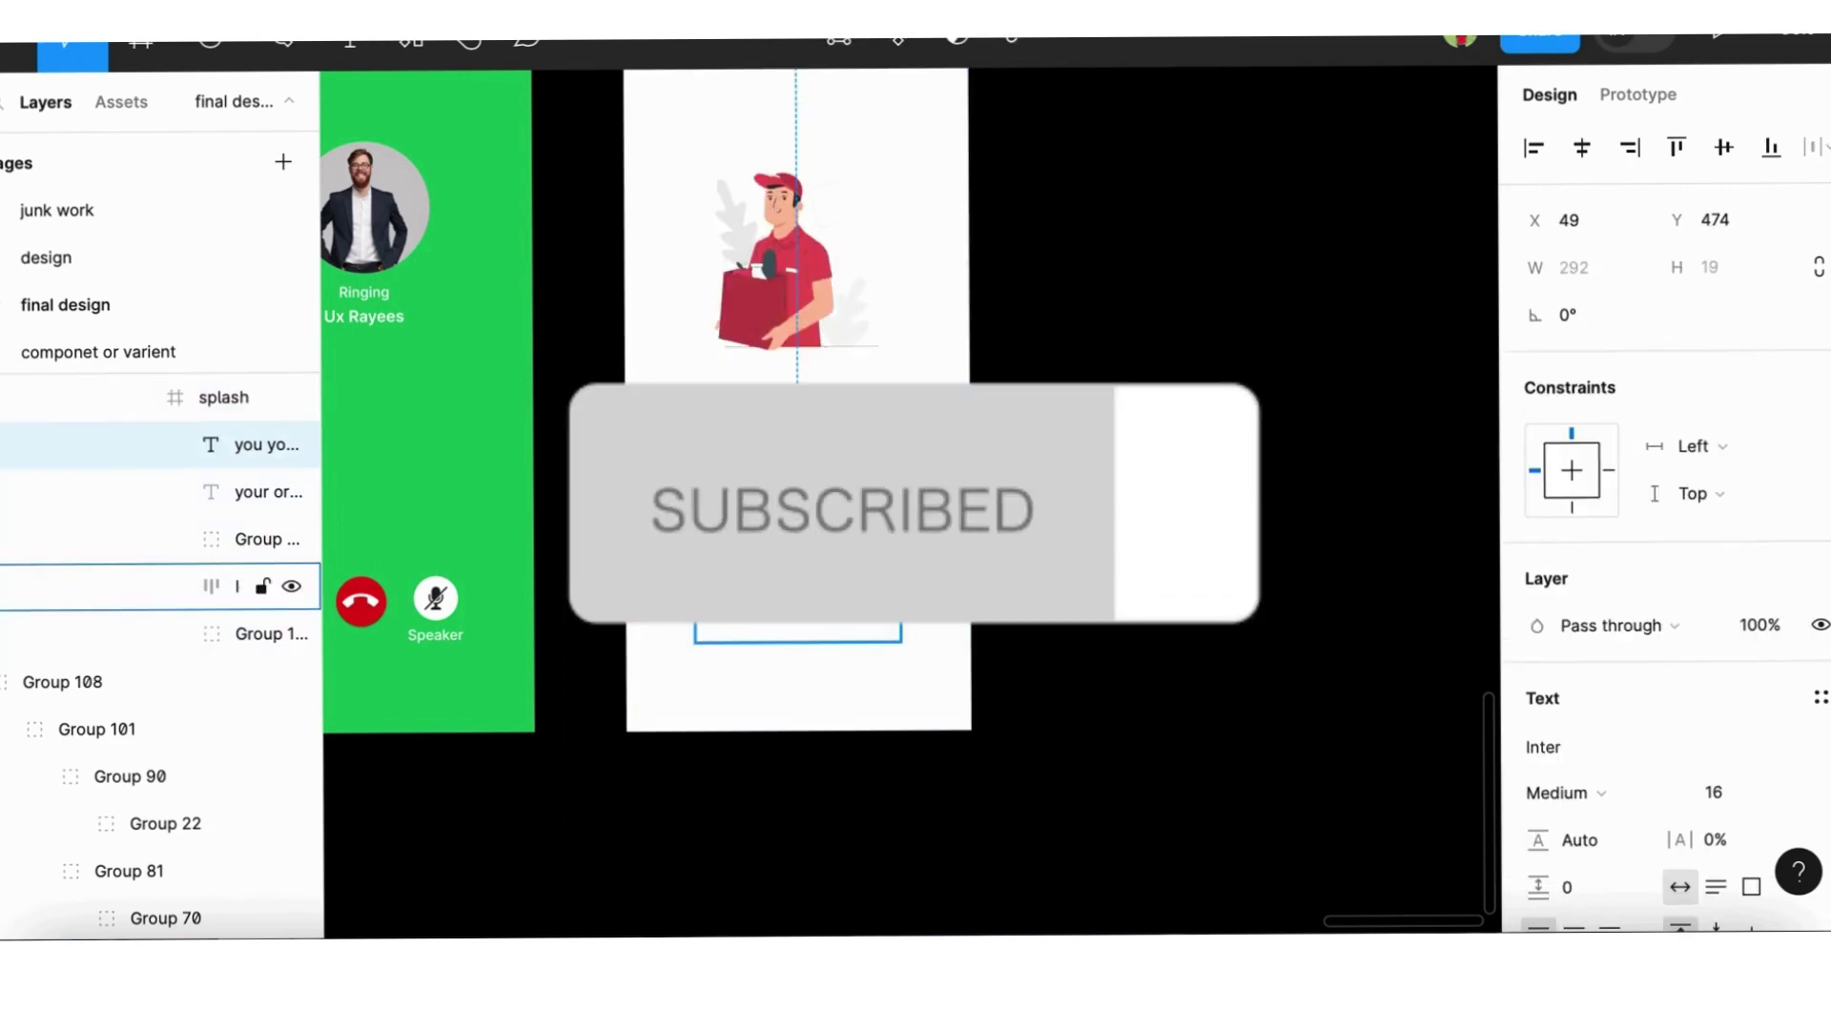
left_click(793, 631)
key("Delete")
left_click(801, 434)
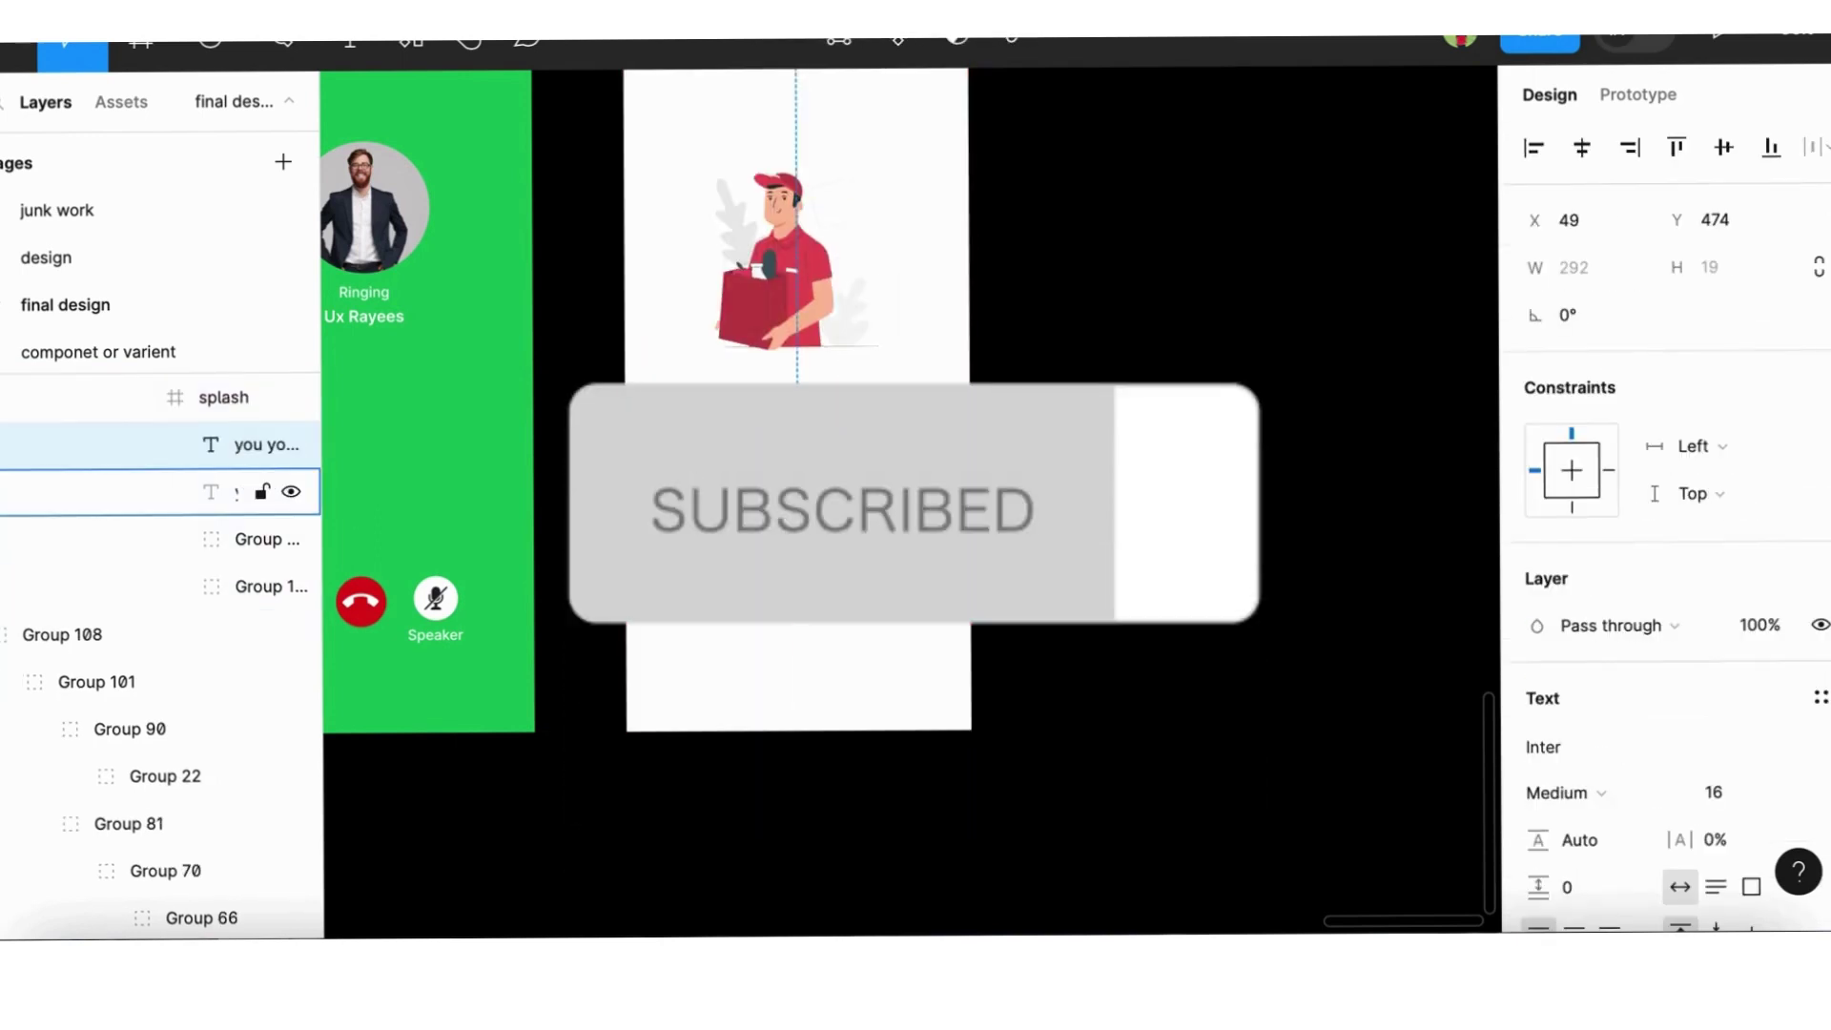
key("Down")
Centre the heading and subtitle on each other and remove the repeated word 'You'
left_click(1041, 541)
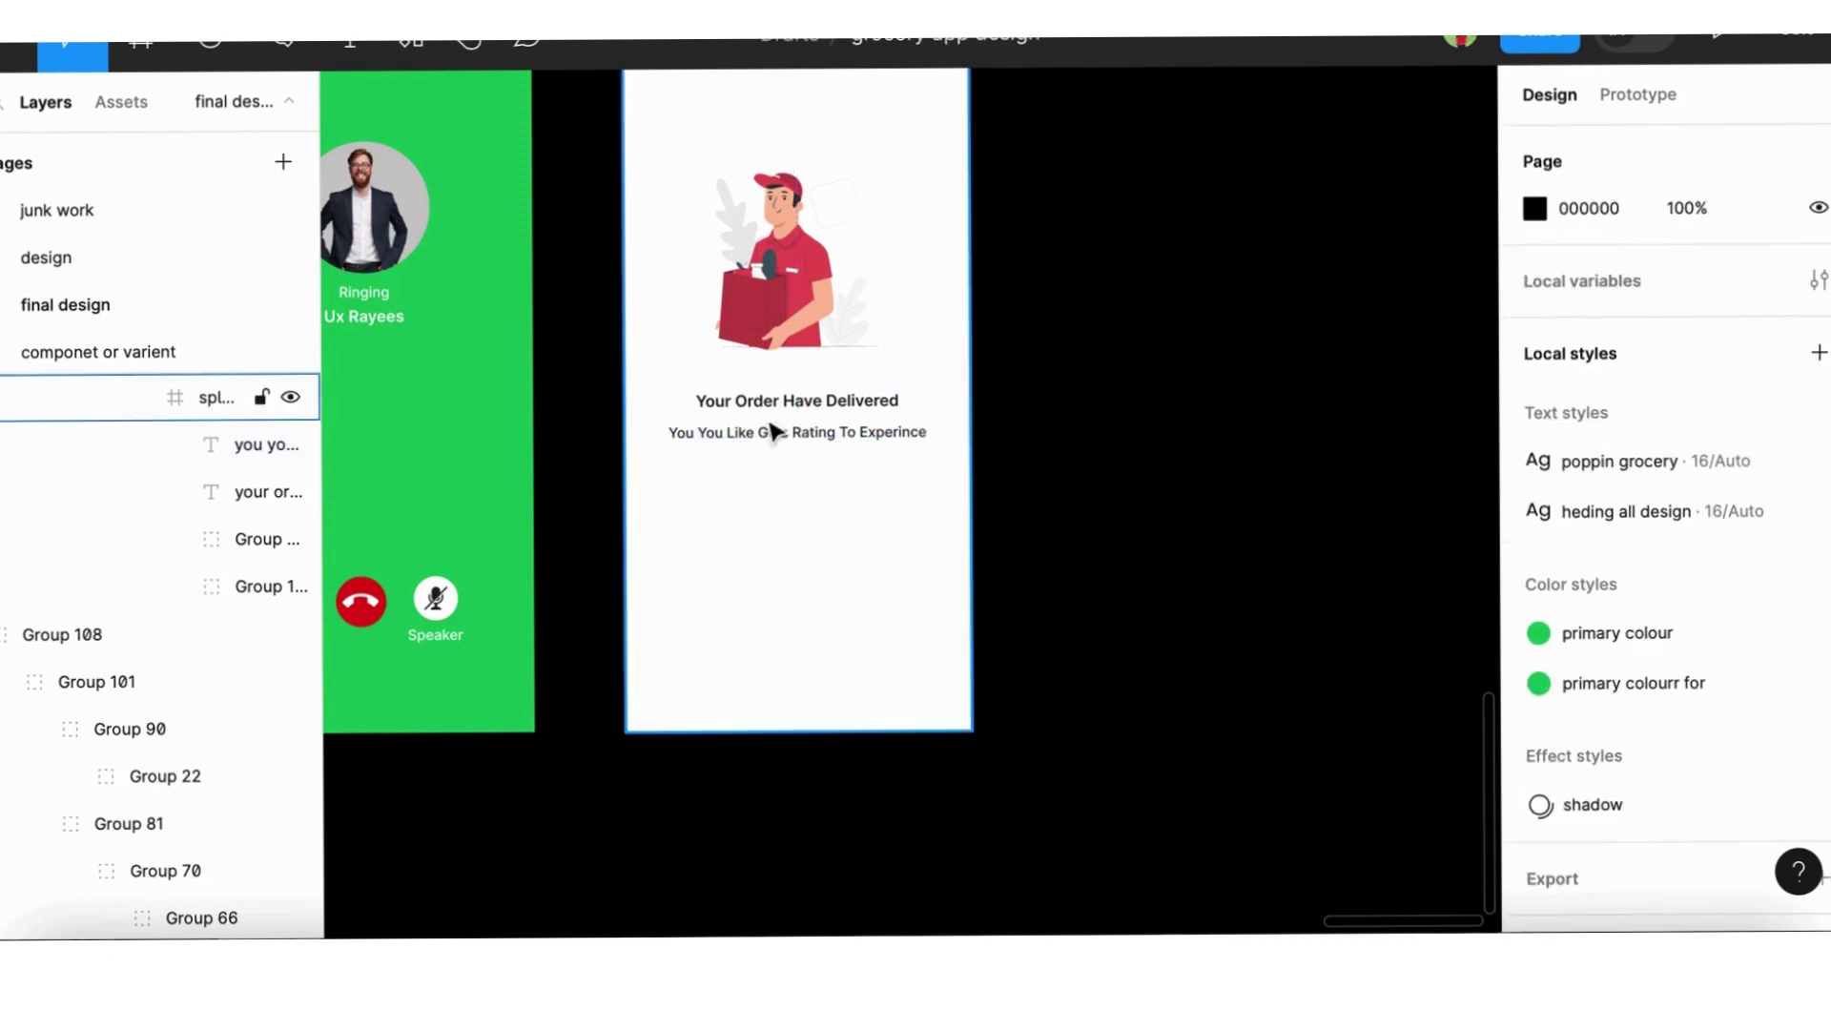
left_click_drag(669, 385, 890, 473)
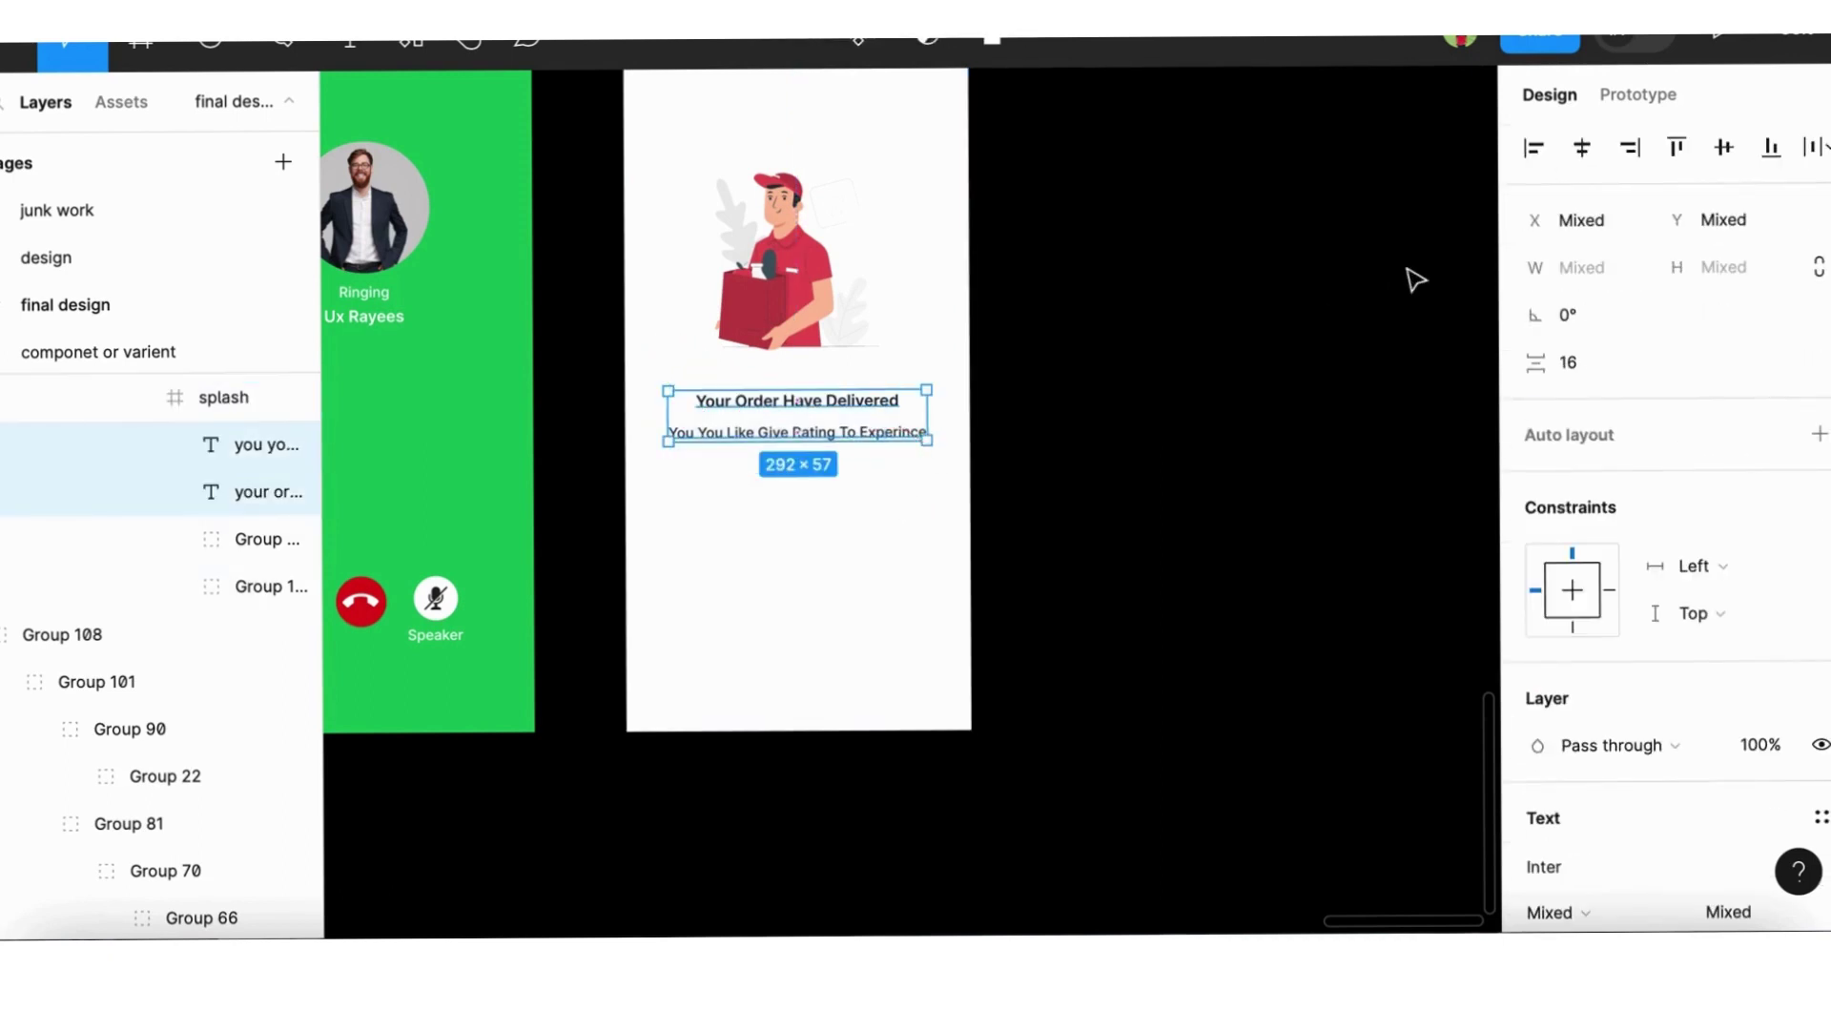
left_click(1583, 152)
double_click(794, 434)
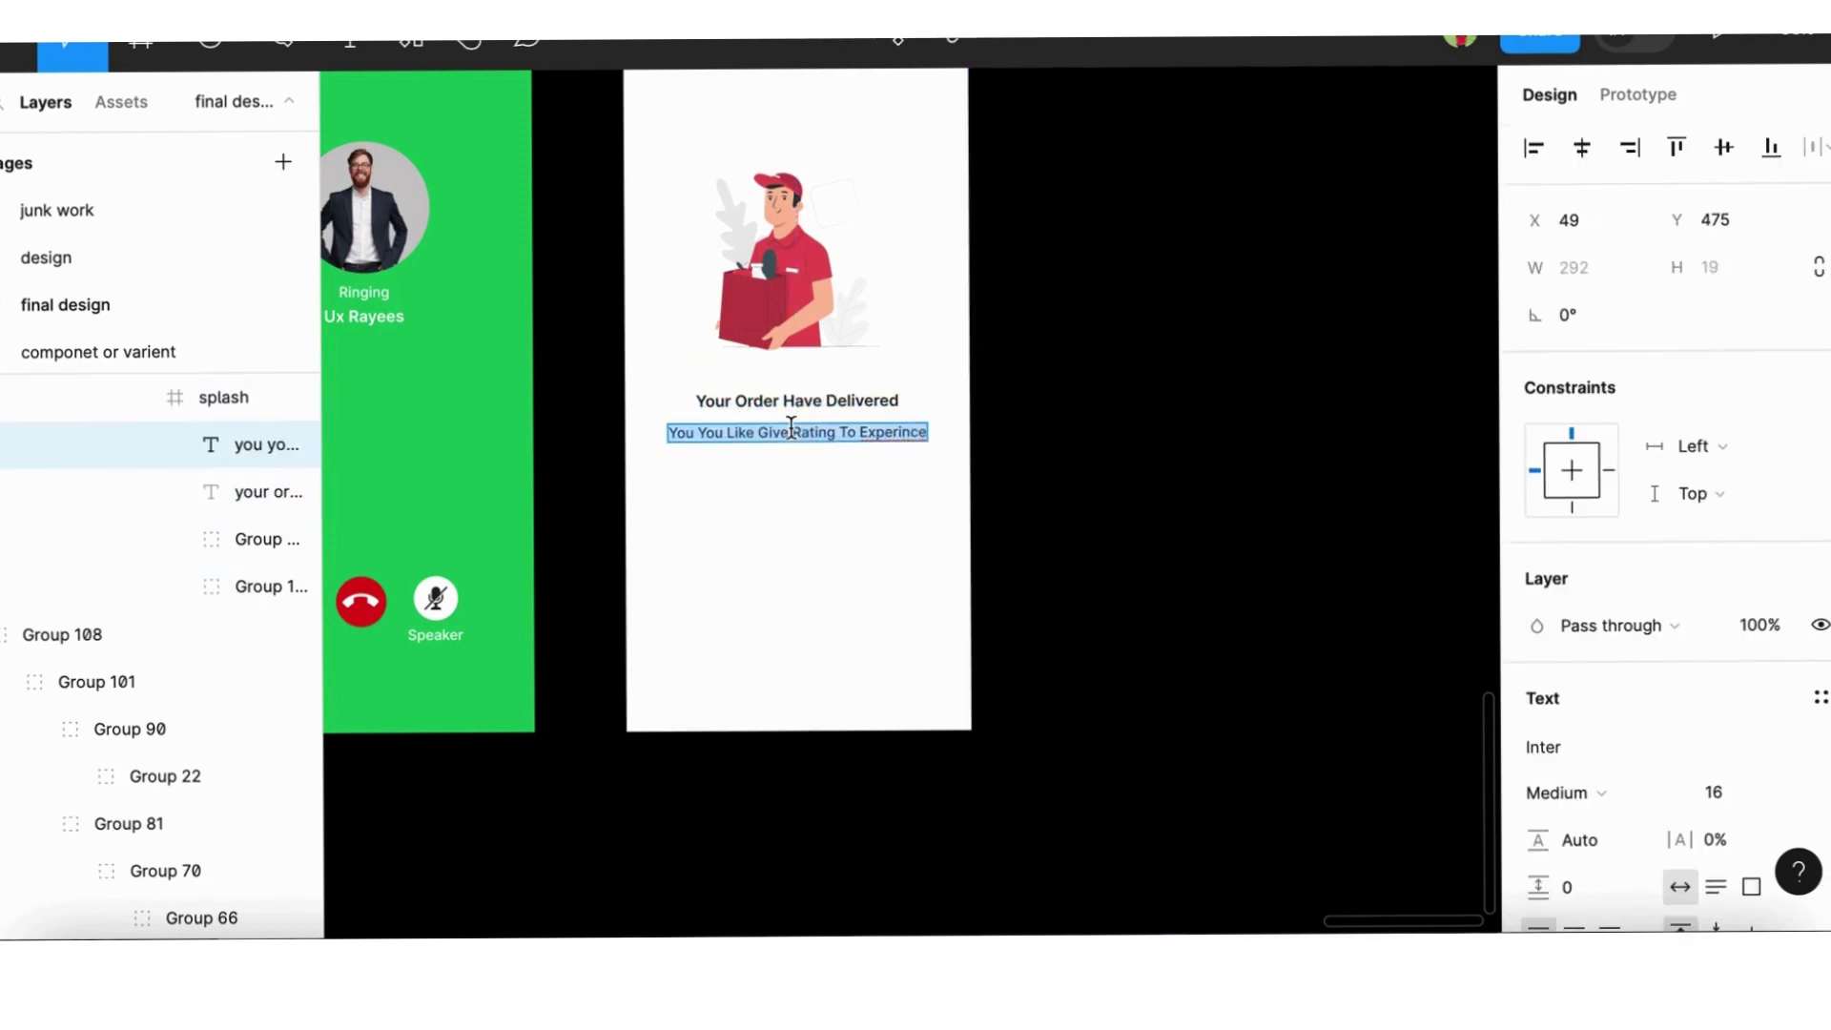
key("BackSpace")
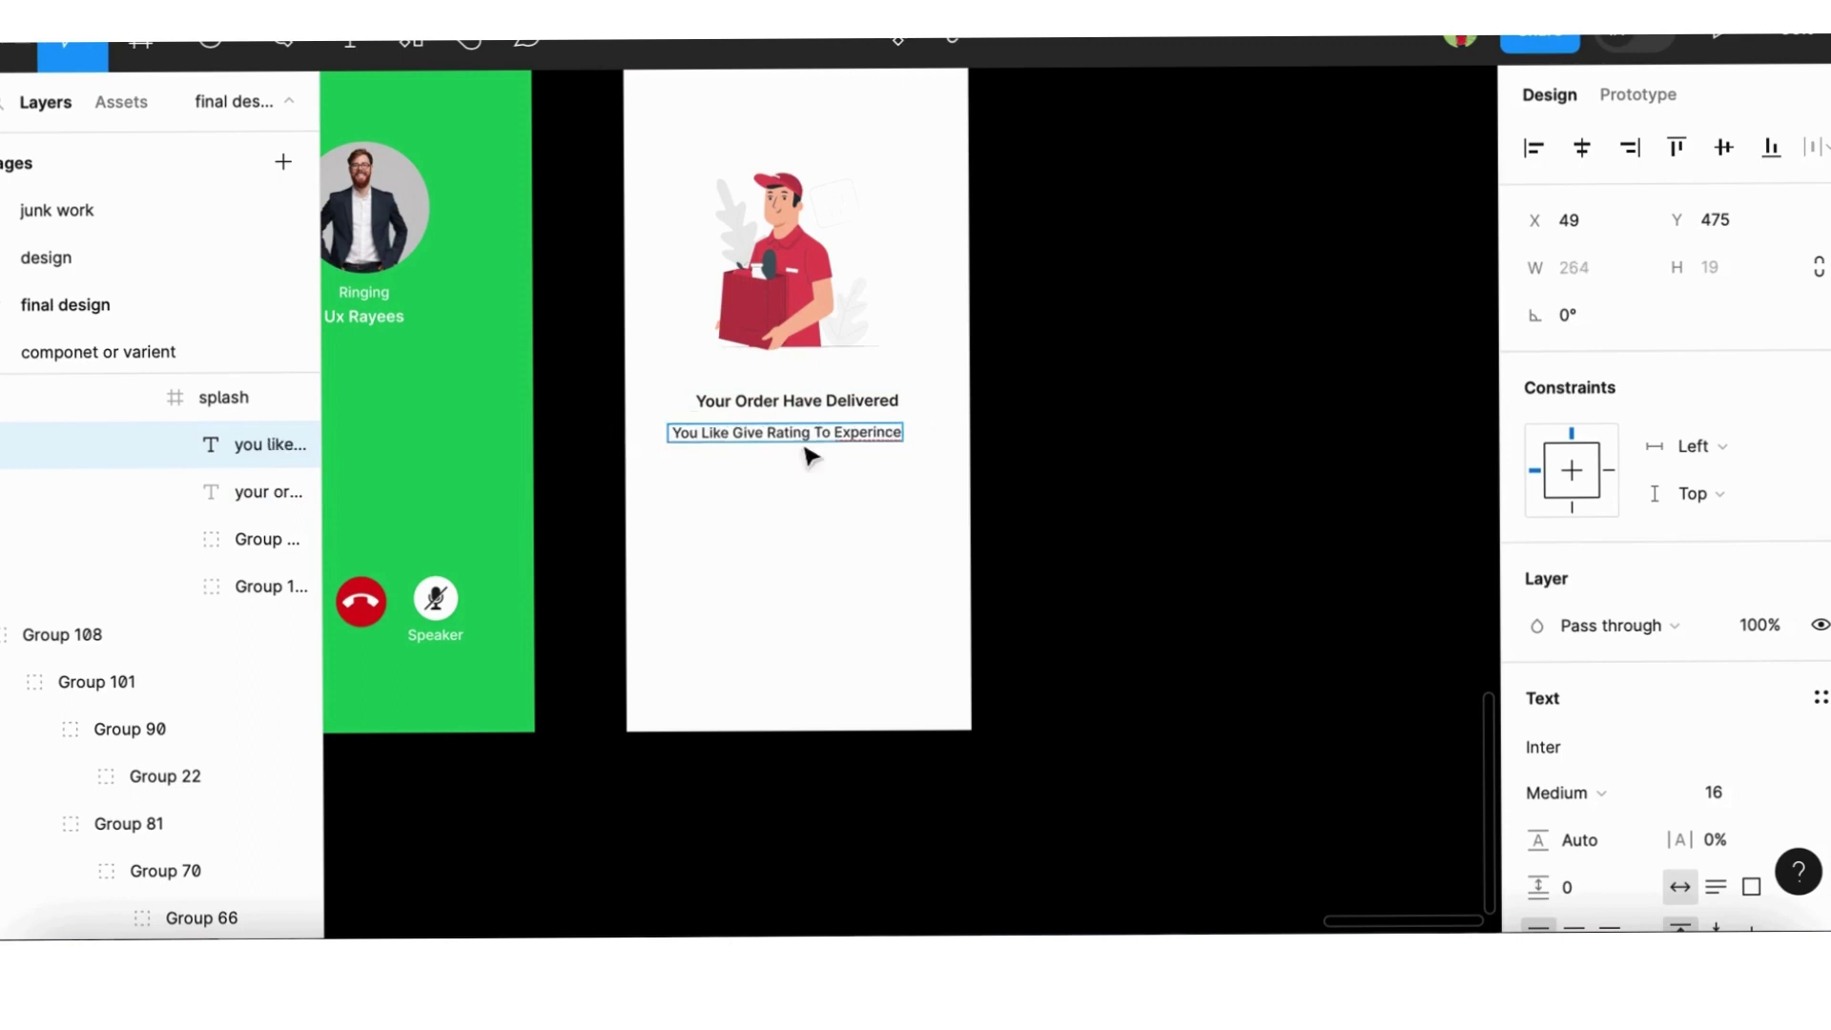
key("Escape")
left_click_drag(792, 447, 810, 447)
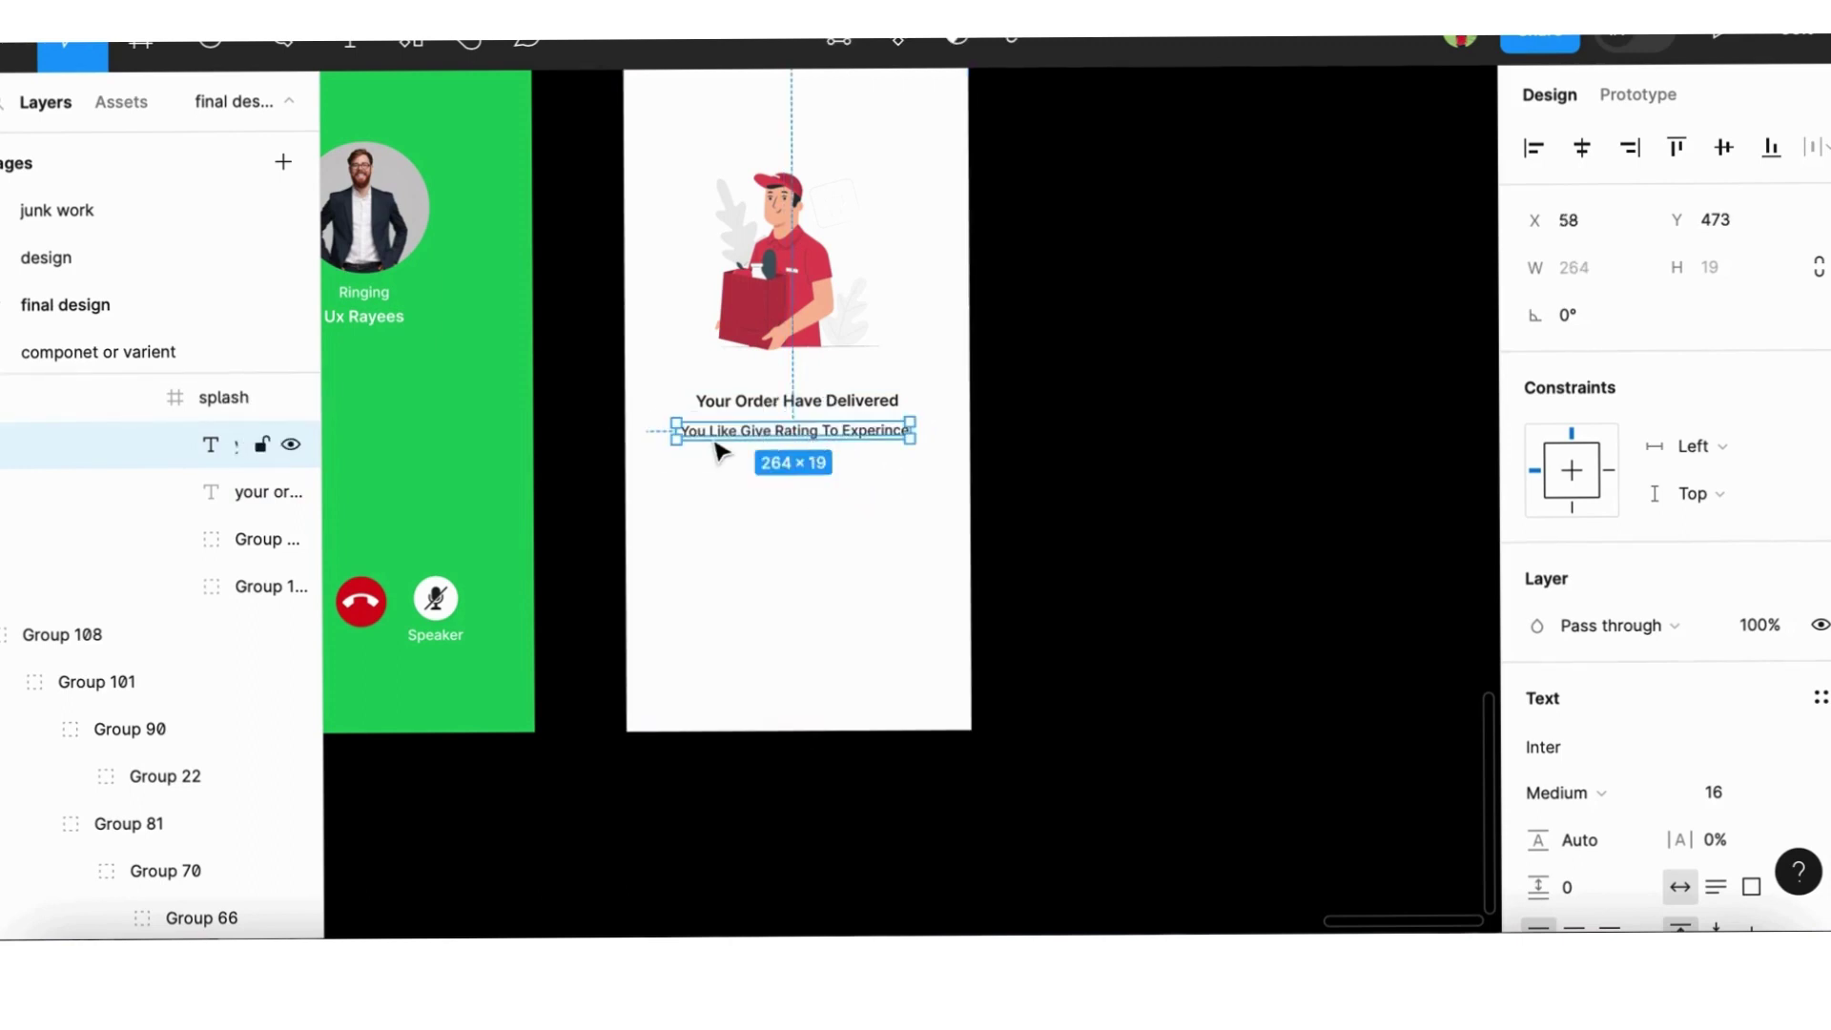
Fix the subtitle start to 'Wouldy...' and recentre it precisely under the heading
double_click(706, 430)
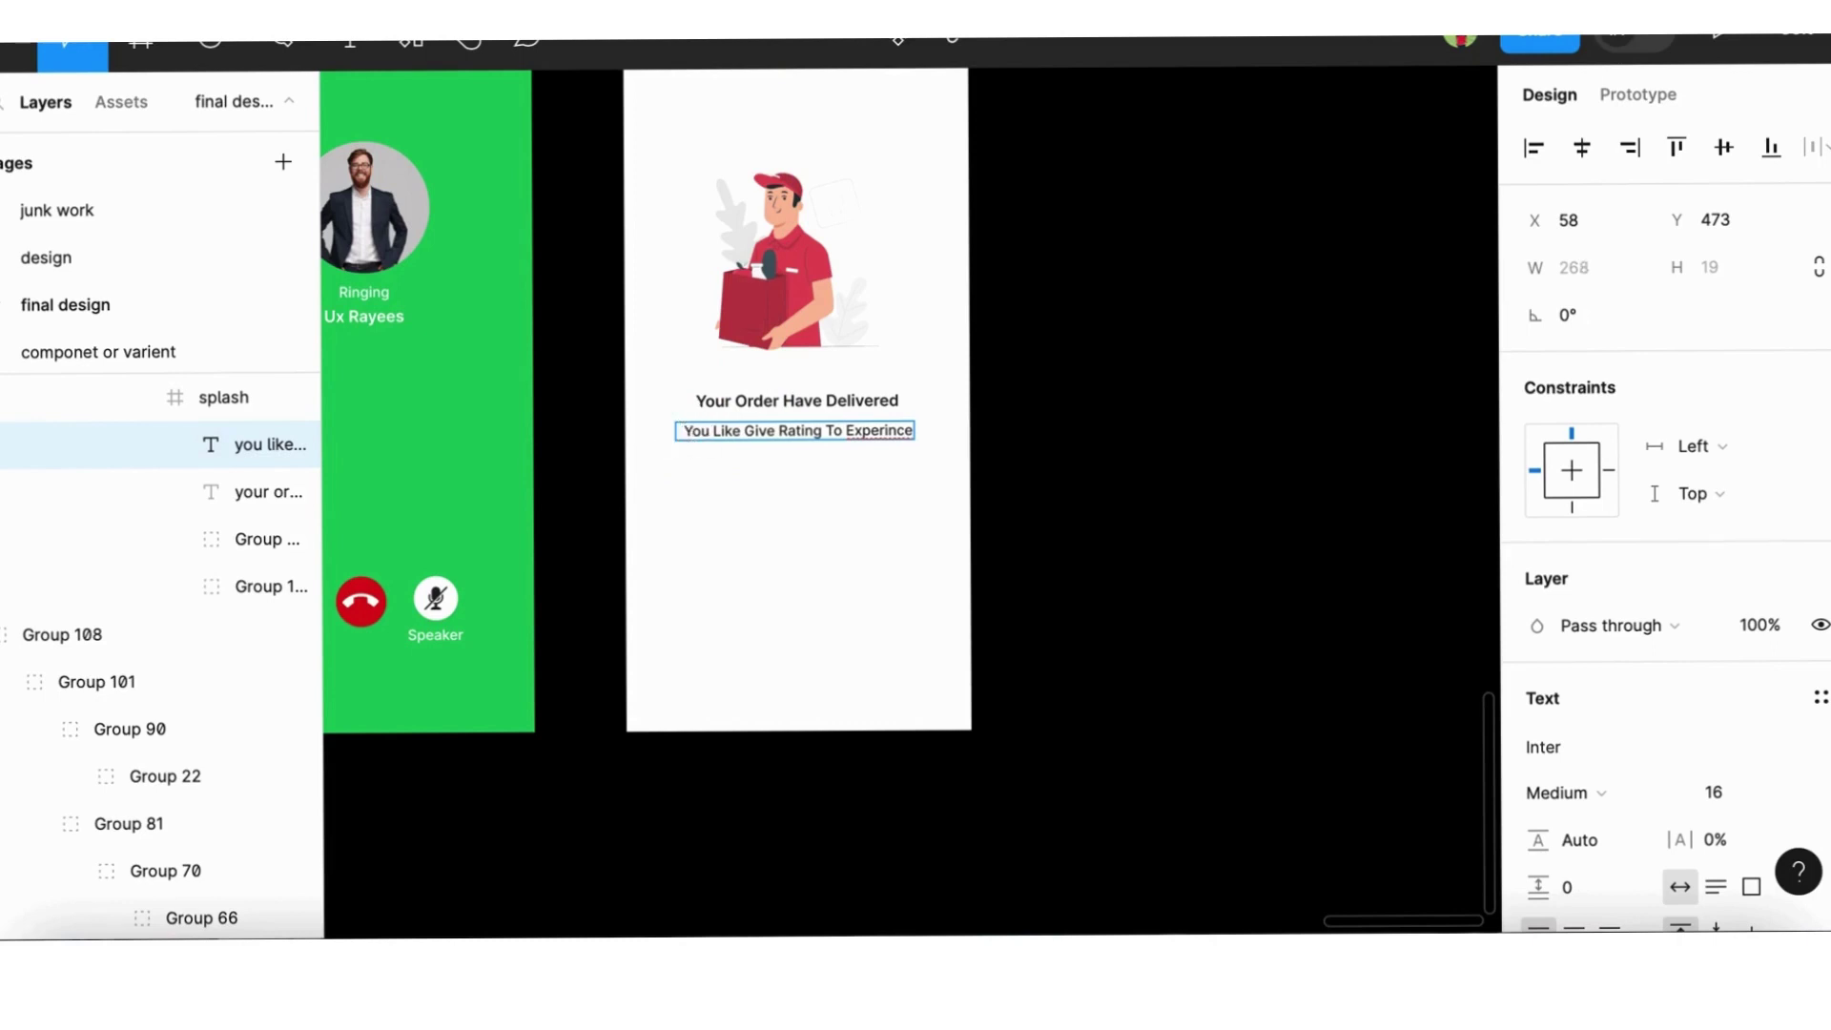
key("BackSpace")
type("Wouldy")
key("Escape")
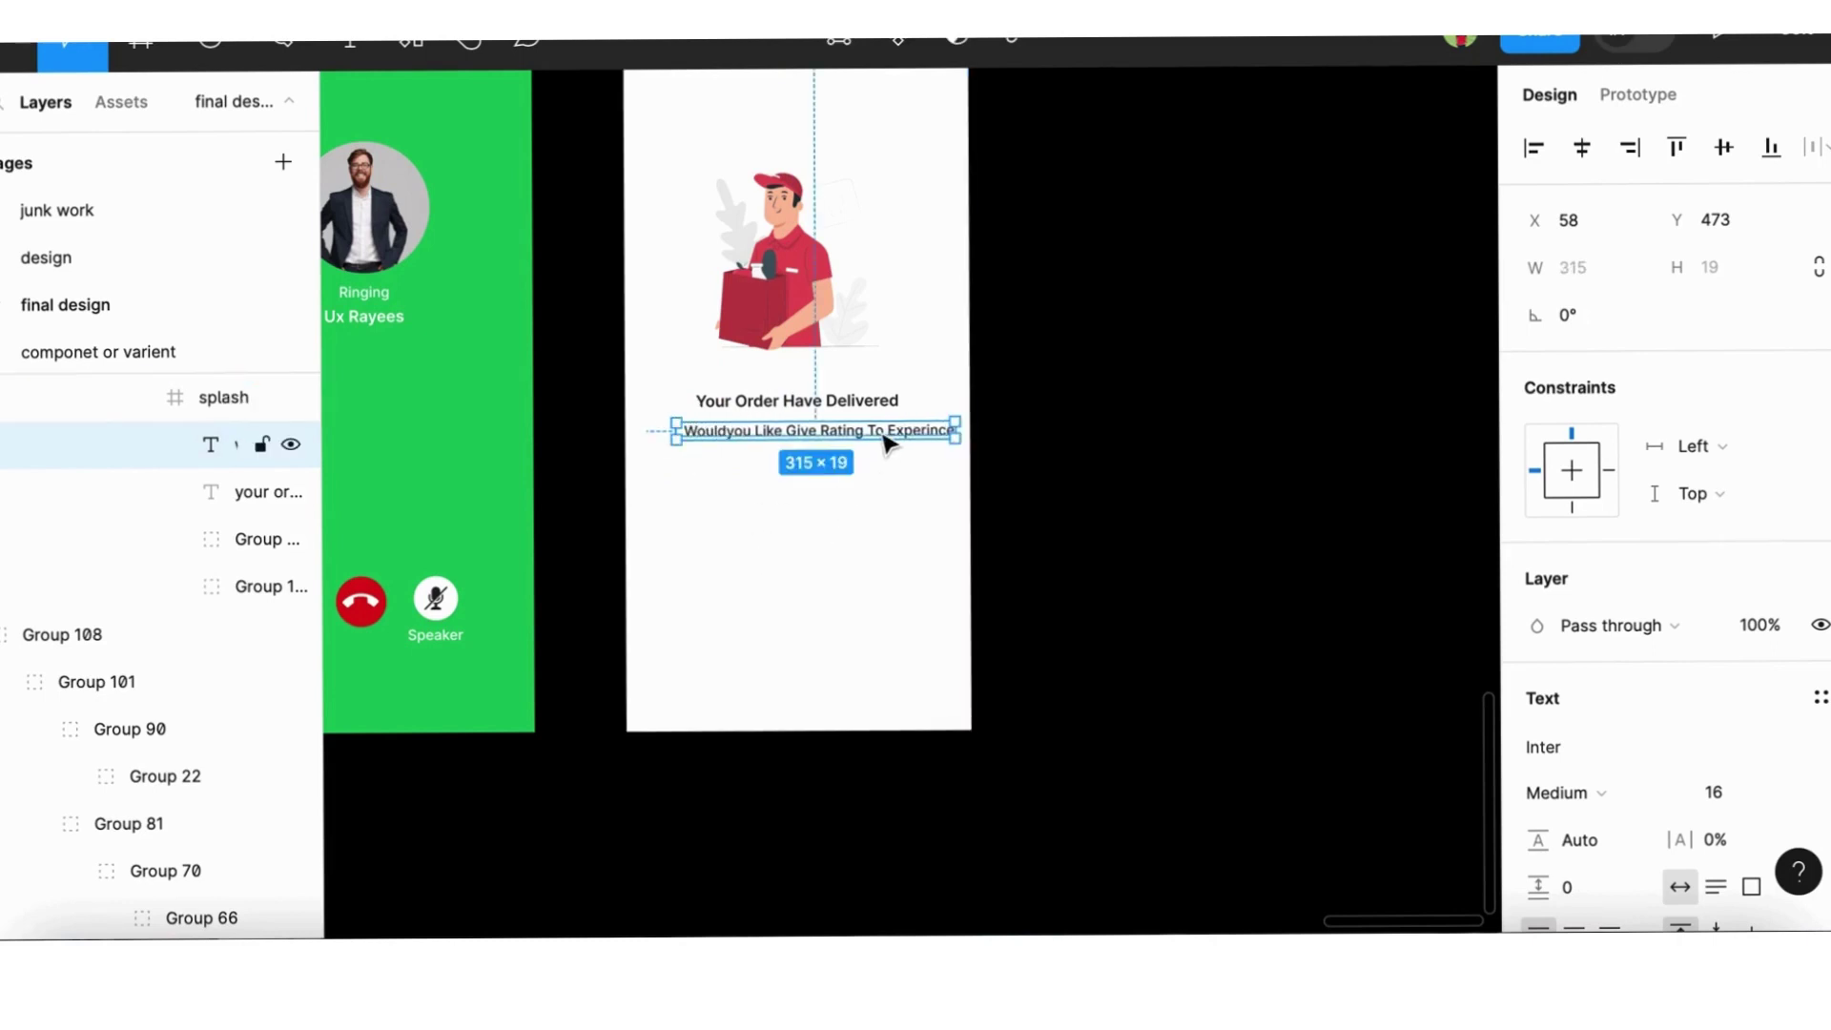
left_click_drag(887, 443, 866, 445)
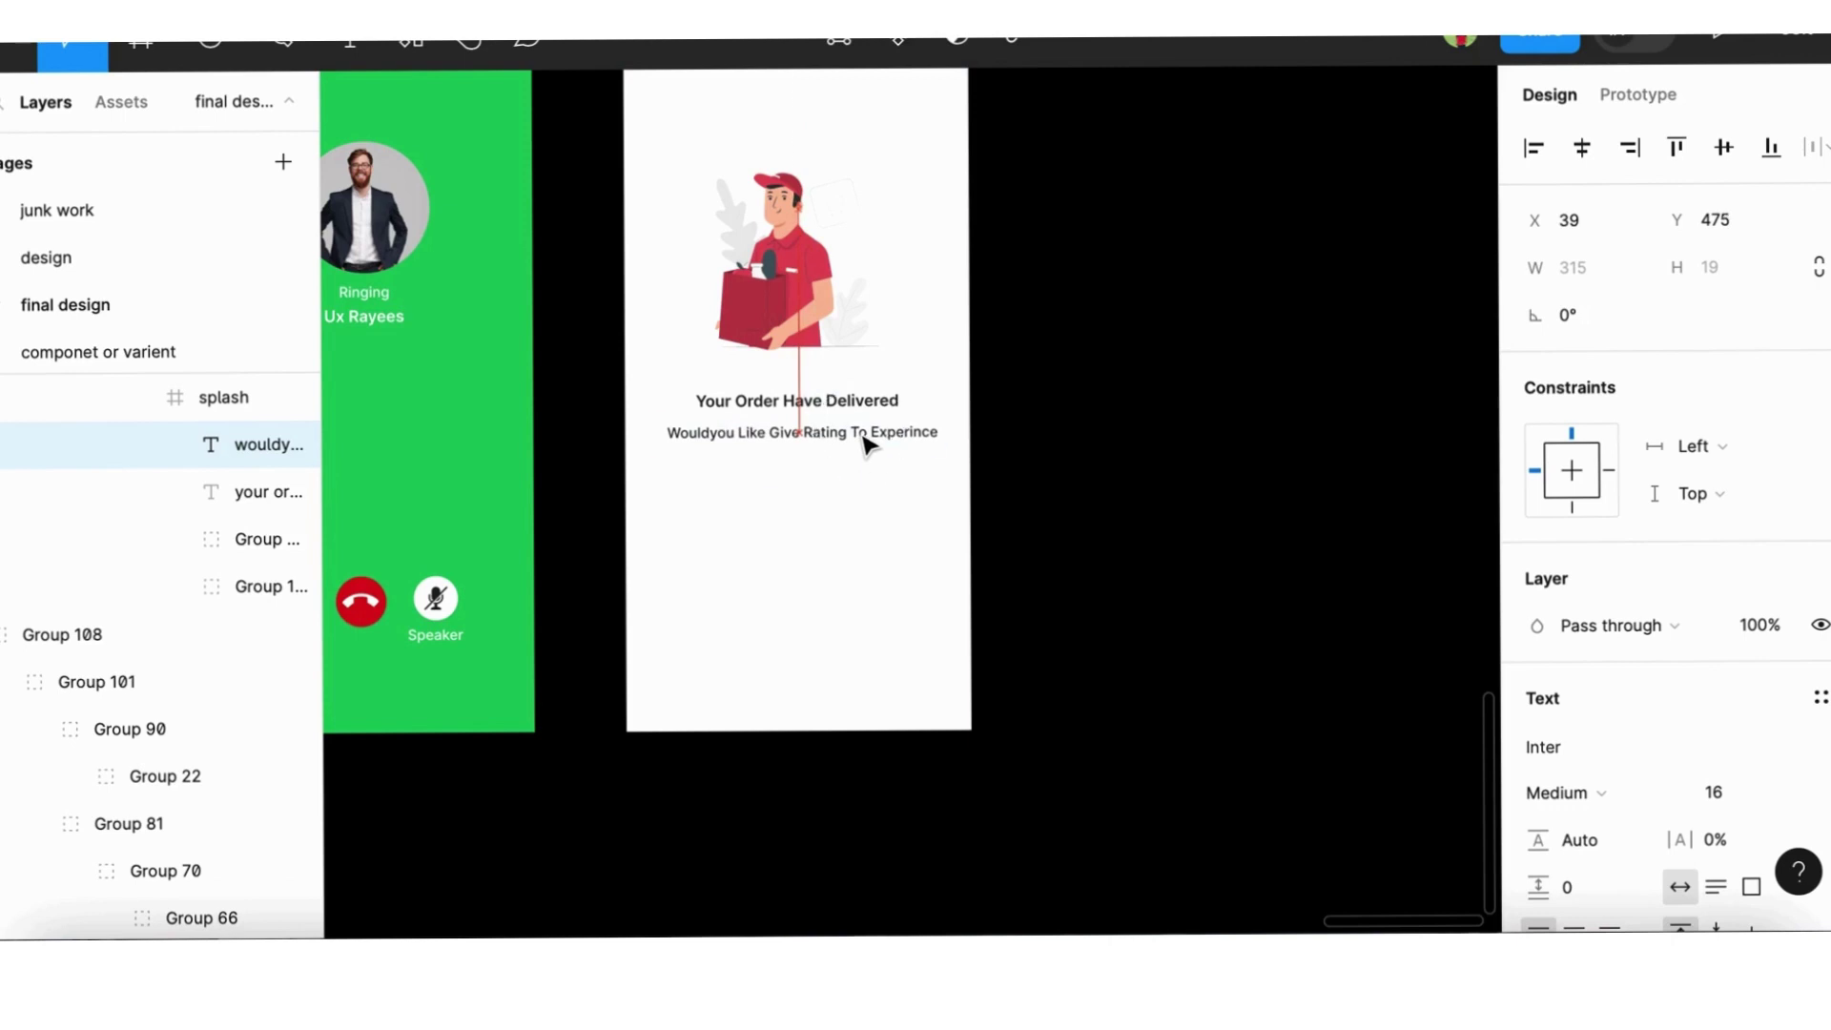
key("alt")
key("Left")
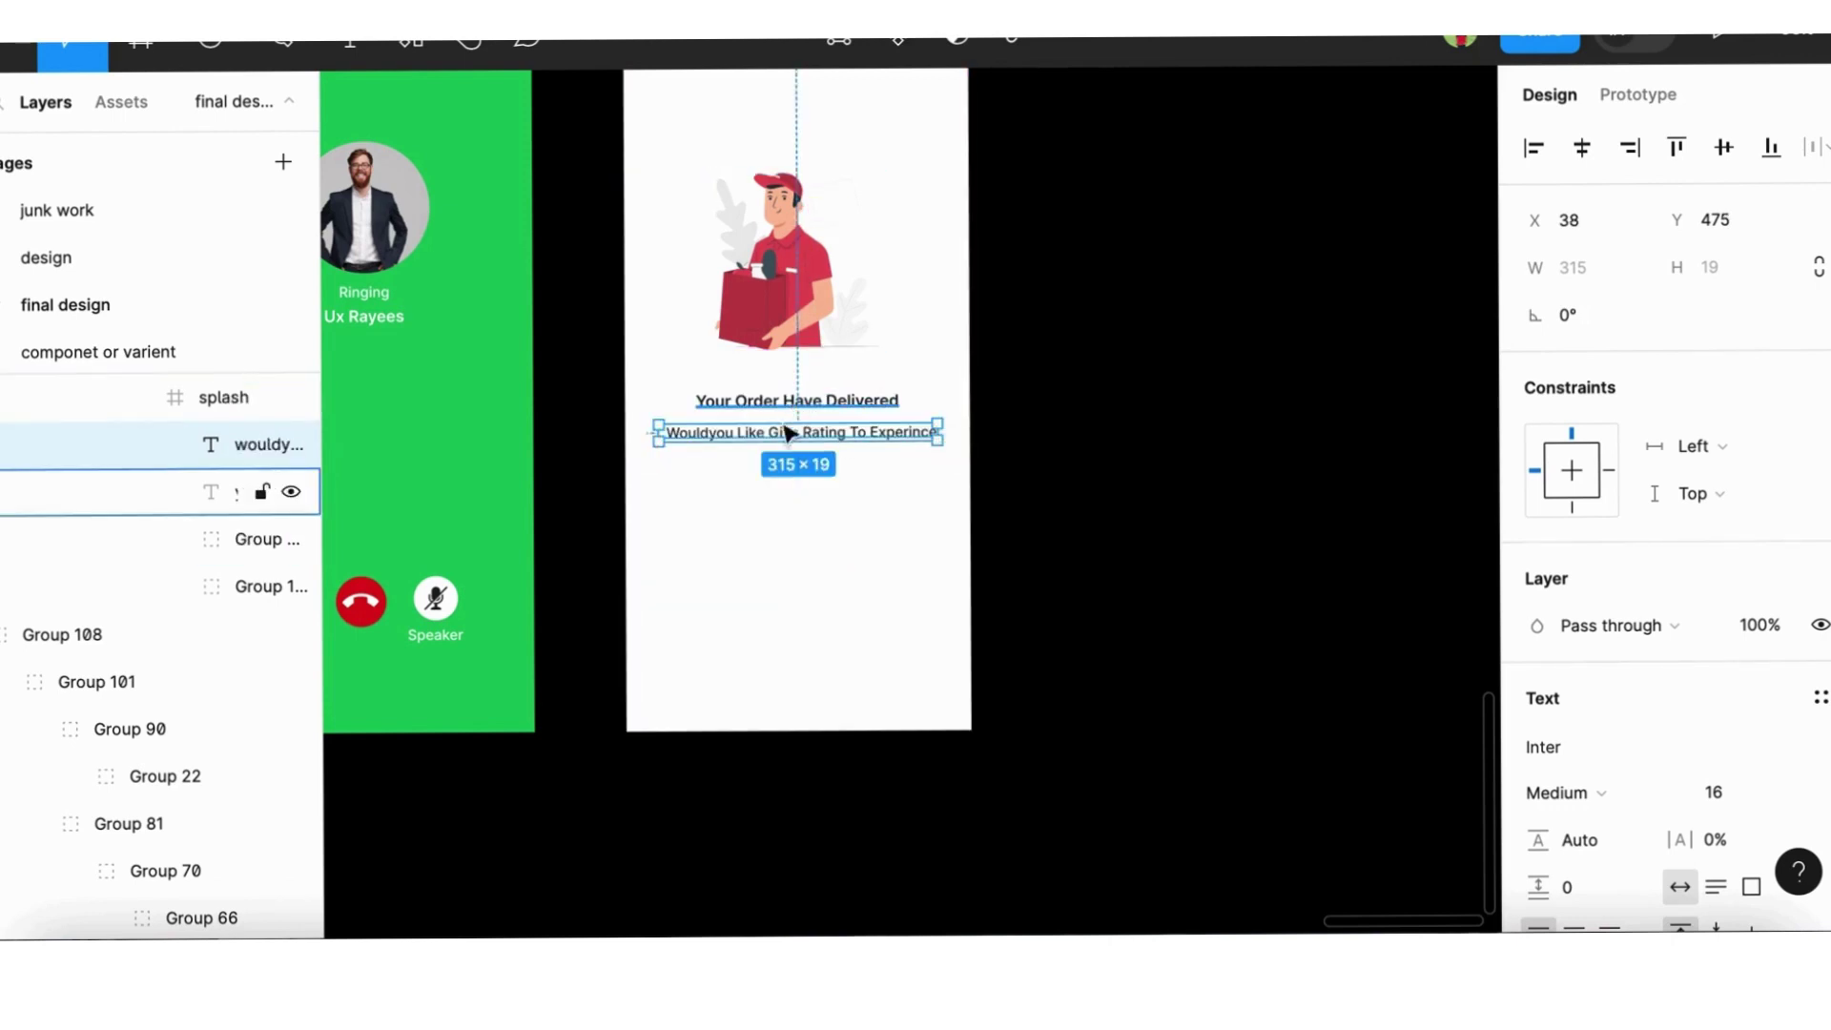
Copy the 'Track My Order' and 'Back To Home' buttons below the delivered screen's subtitle
left_click(1021, 523)
scroll(822, 522, "down", 5)
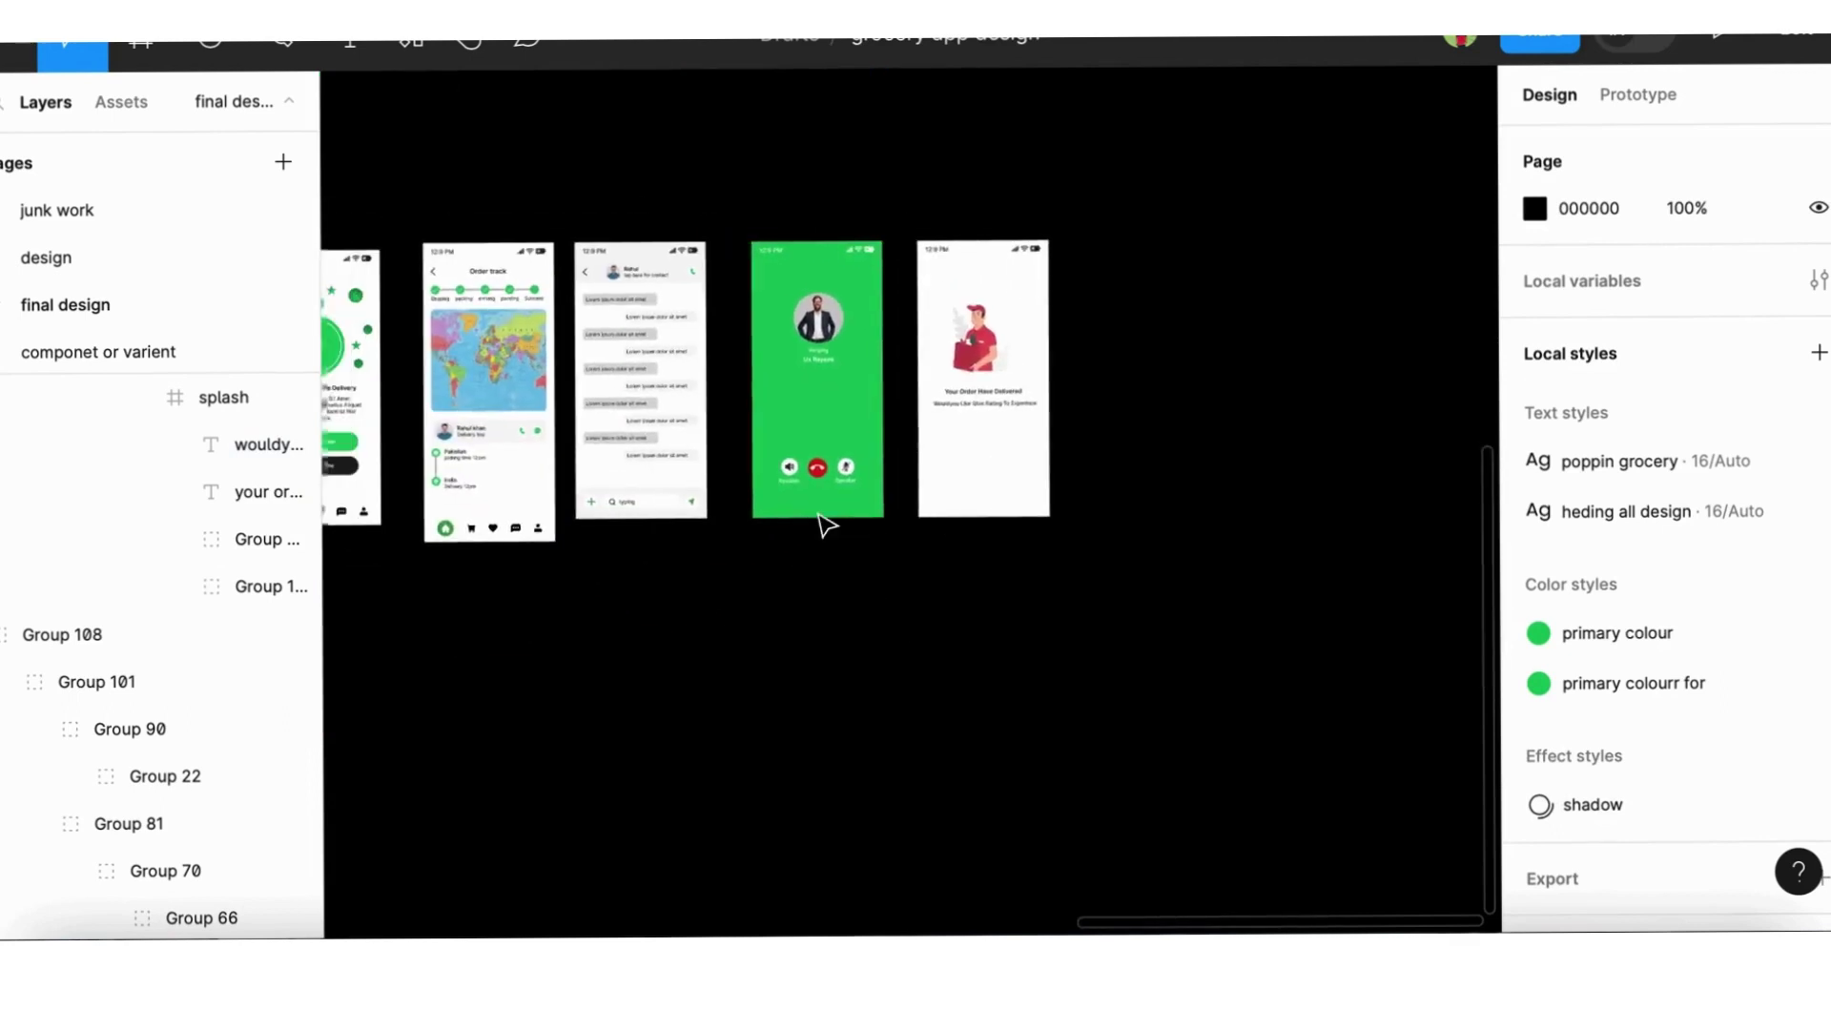
scroll(822, 522, "left", 3)
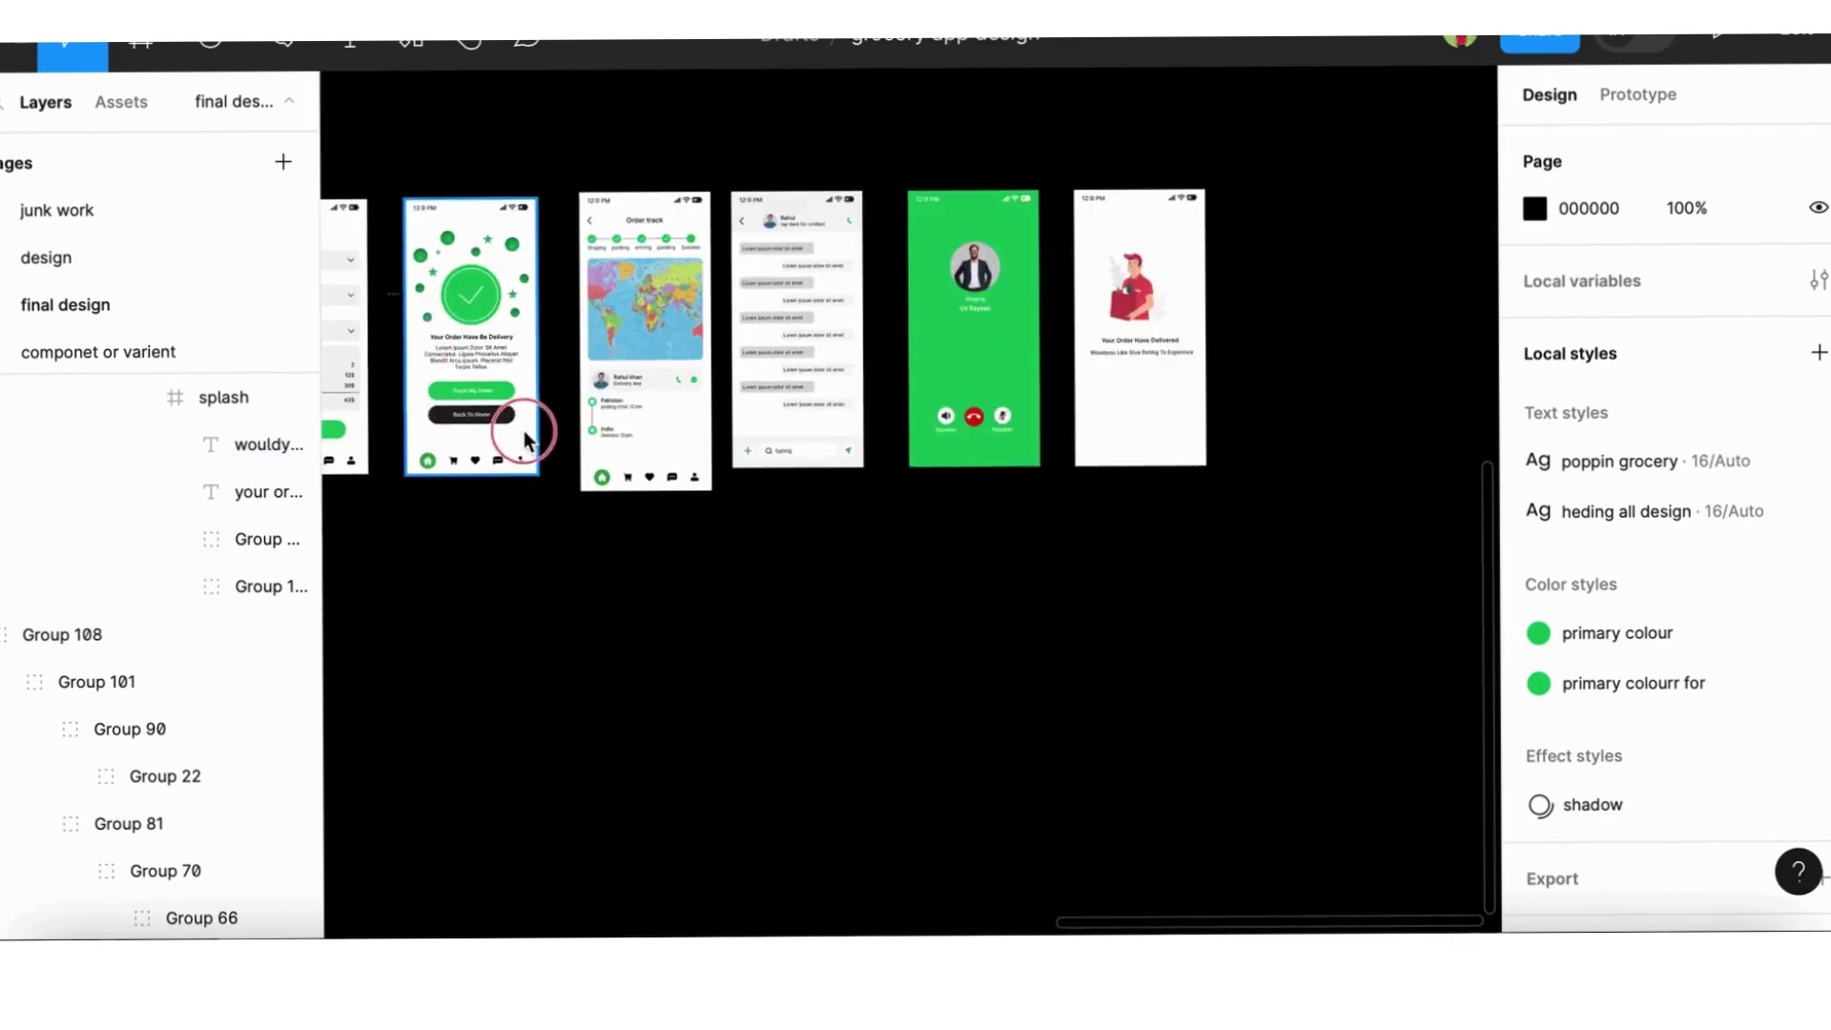
mouse_move(416, 372)
left_mouse_down()
mouse_move(525, 434)
mouse_move(870, 468)
left_mouse_up()
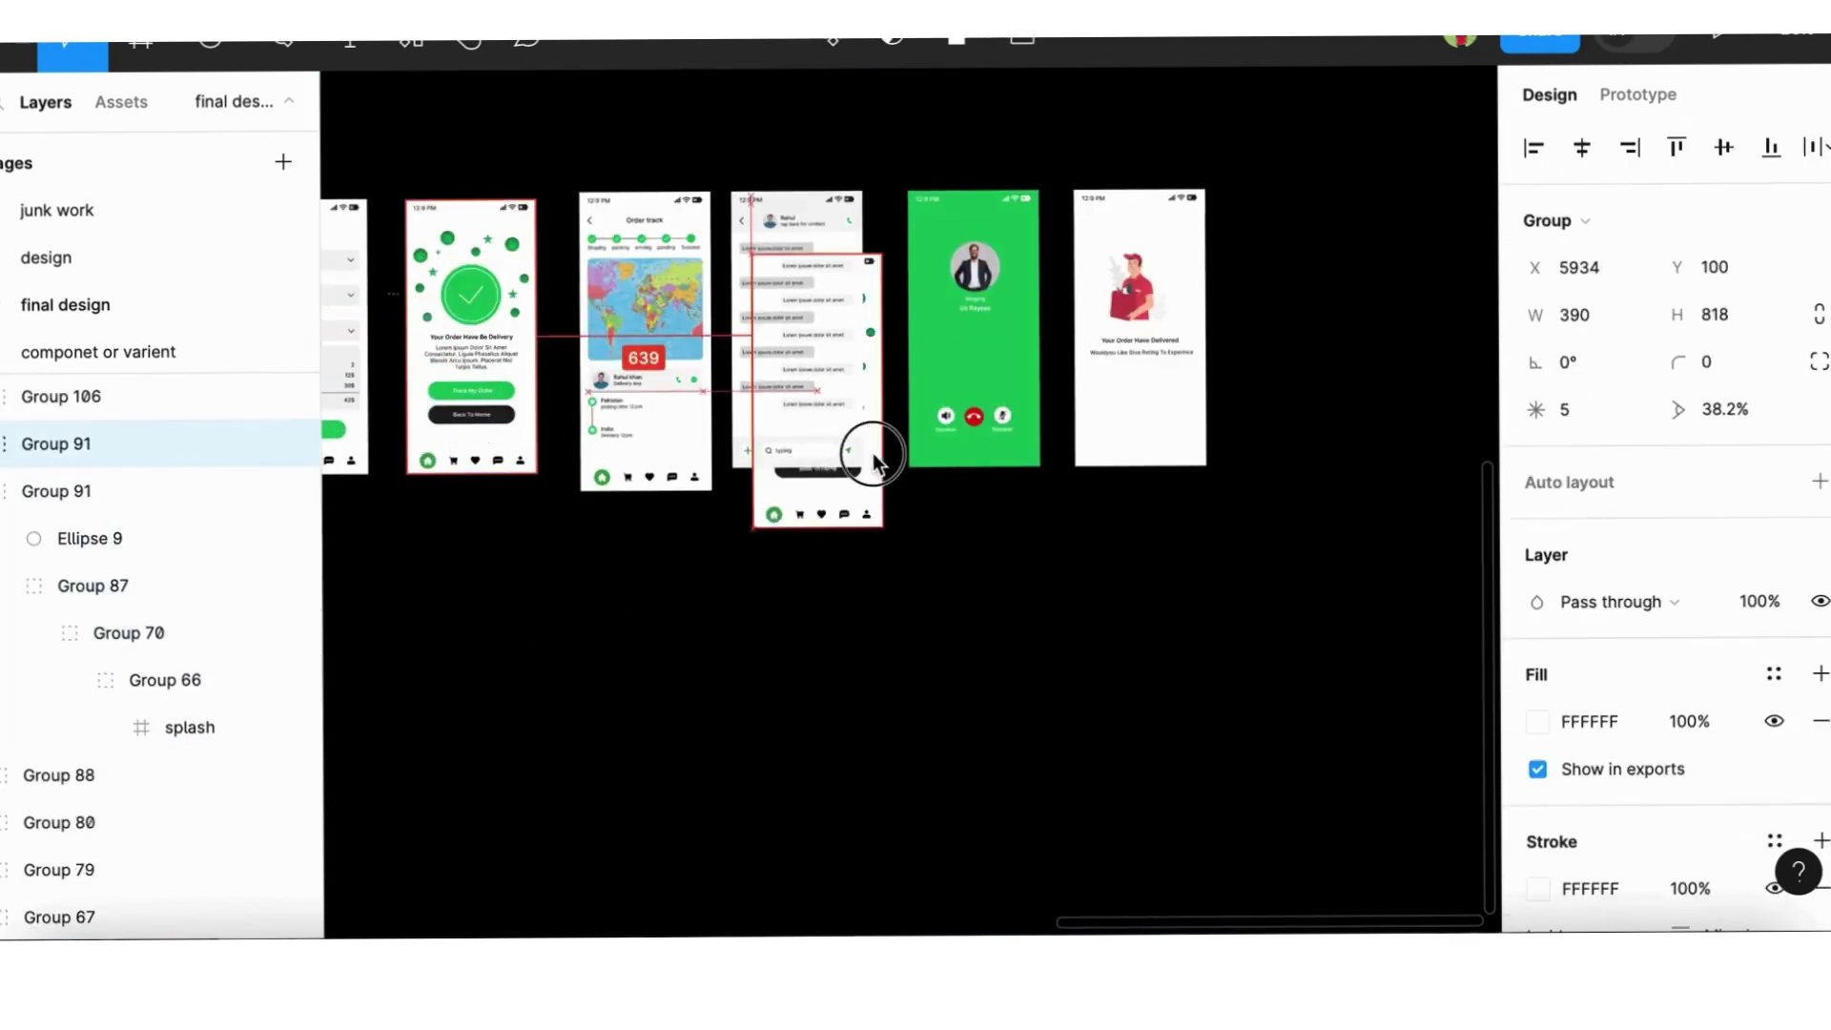
key("ctrl+z")
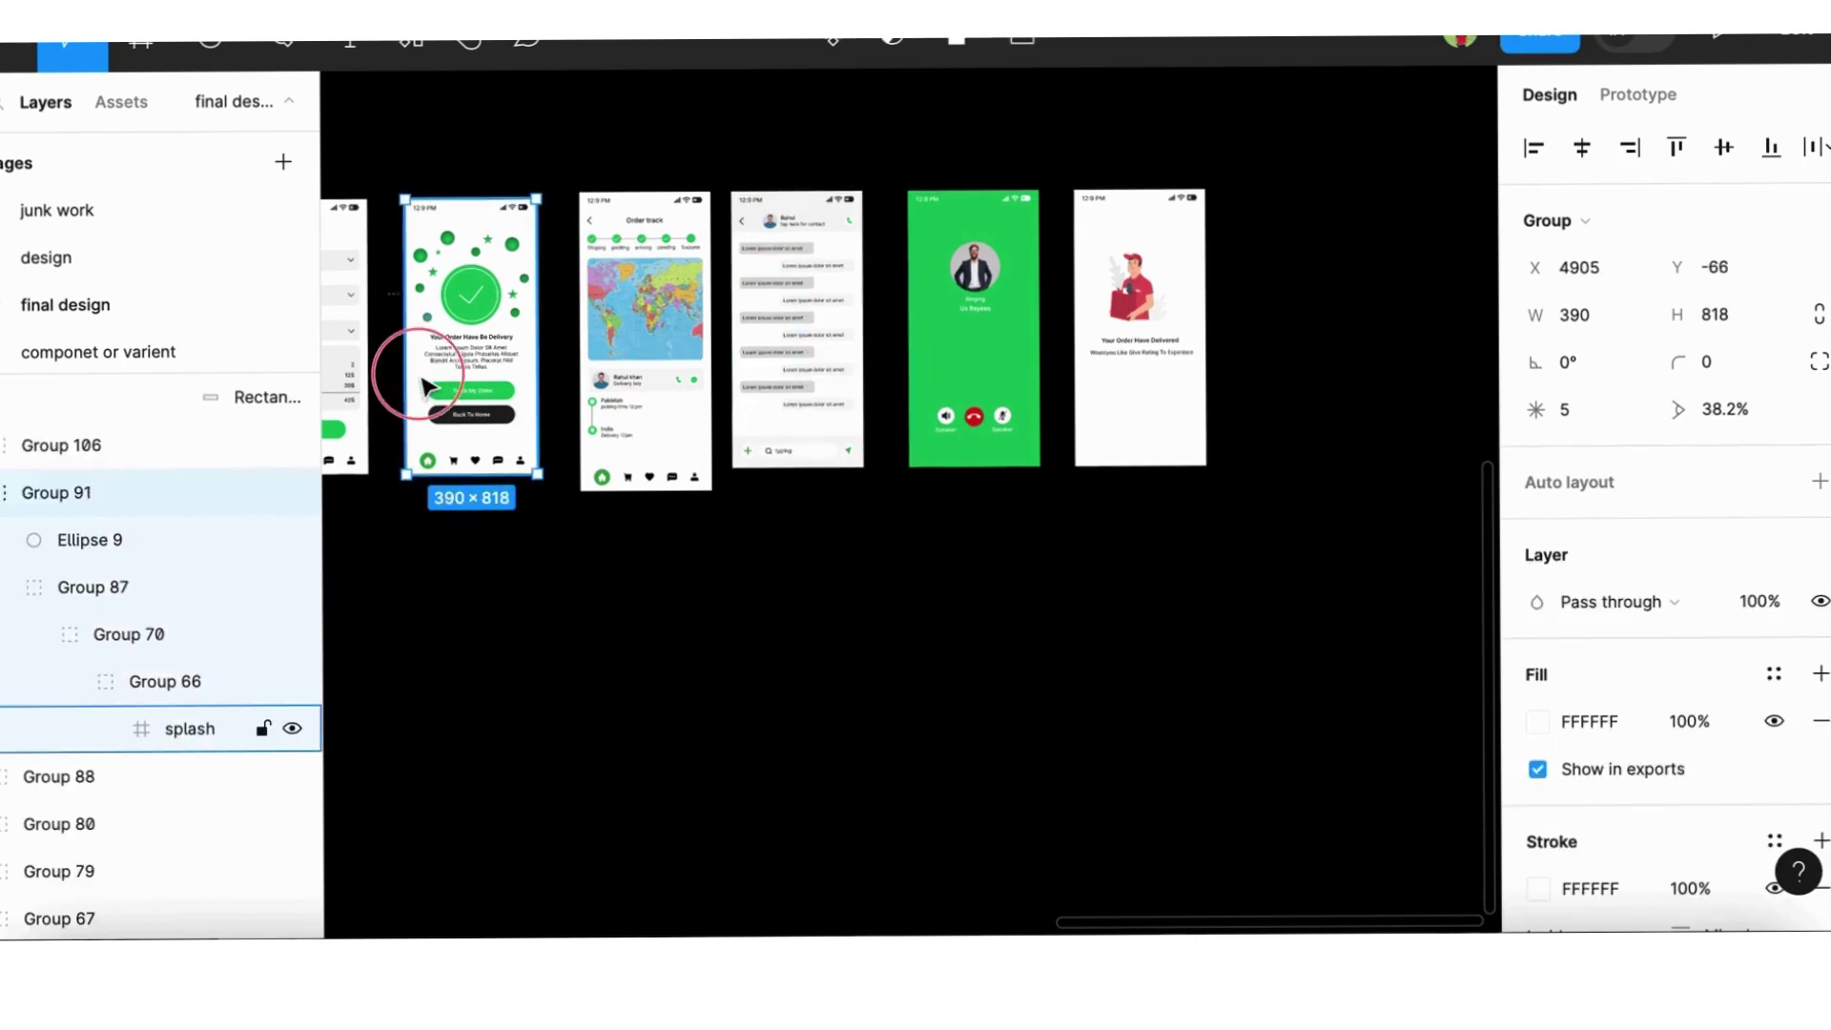
mouse_move(407, 383)
left_mouse_down()
mouse_move(518, 439)
mouse_move(426, 391)
mouse_move(1144, 417)
left_mouse_up()
key("ctrl+z")
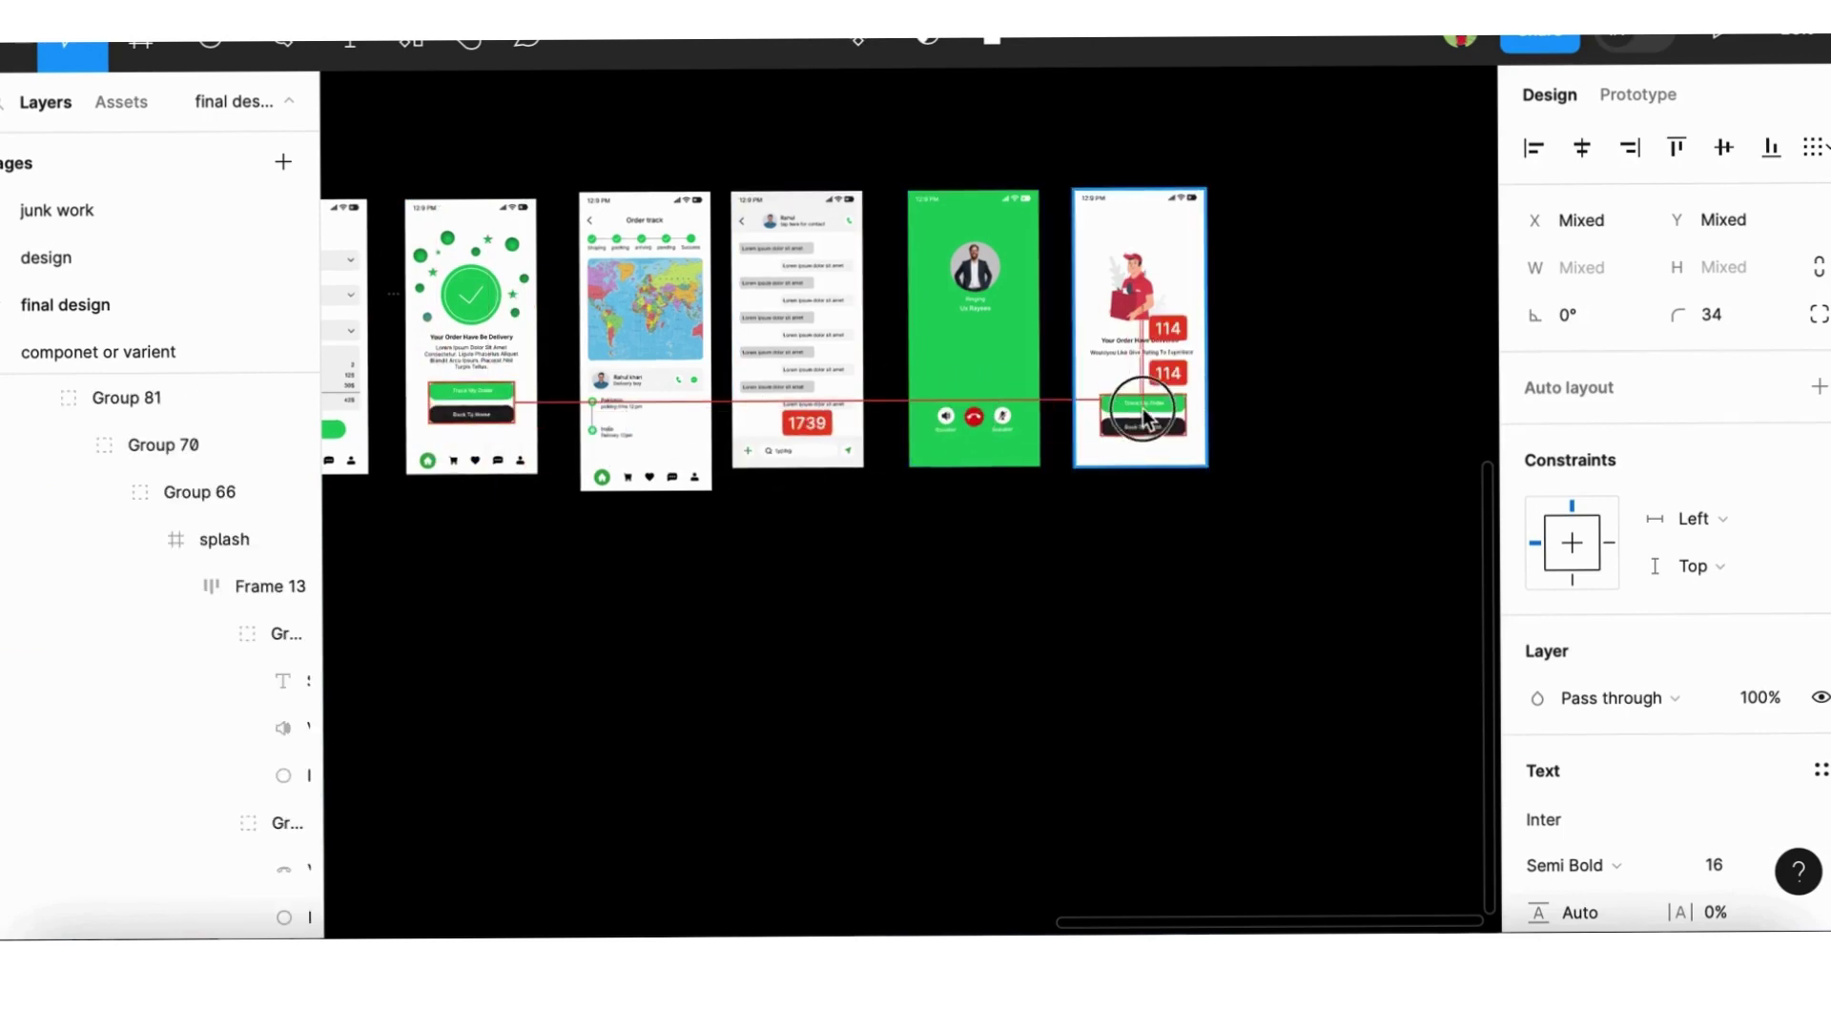
scroll(1149, 413, "up", 5)
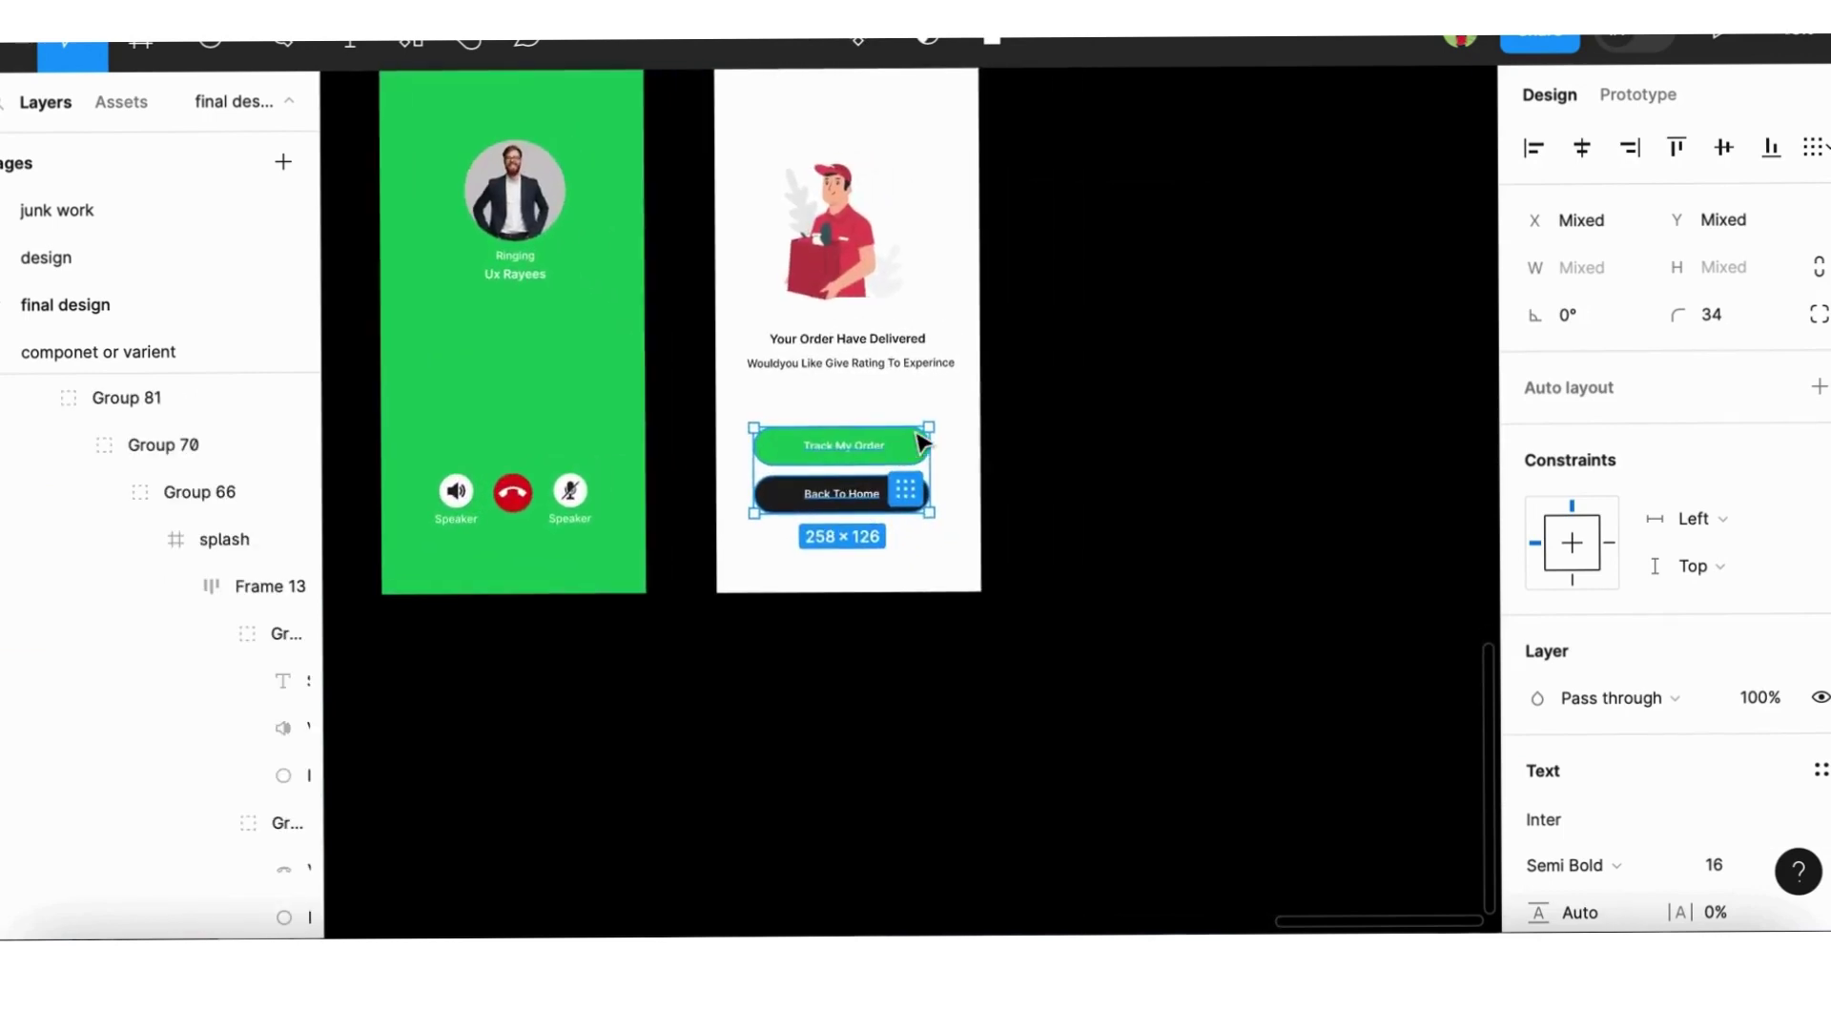
scroll(922, 440, "up", 3)
left_click(870, 441)
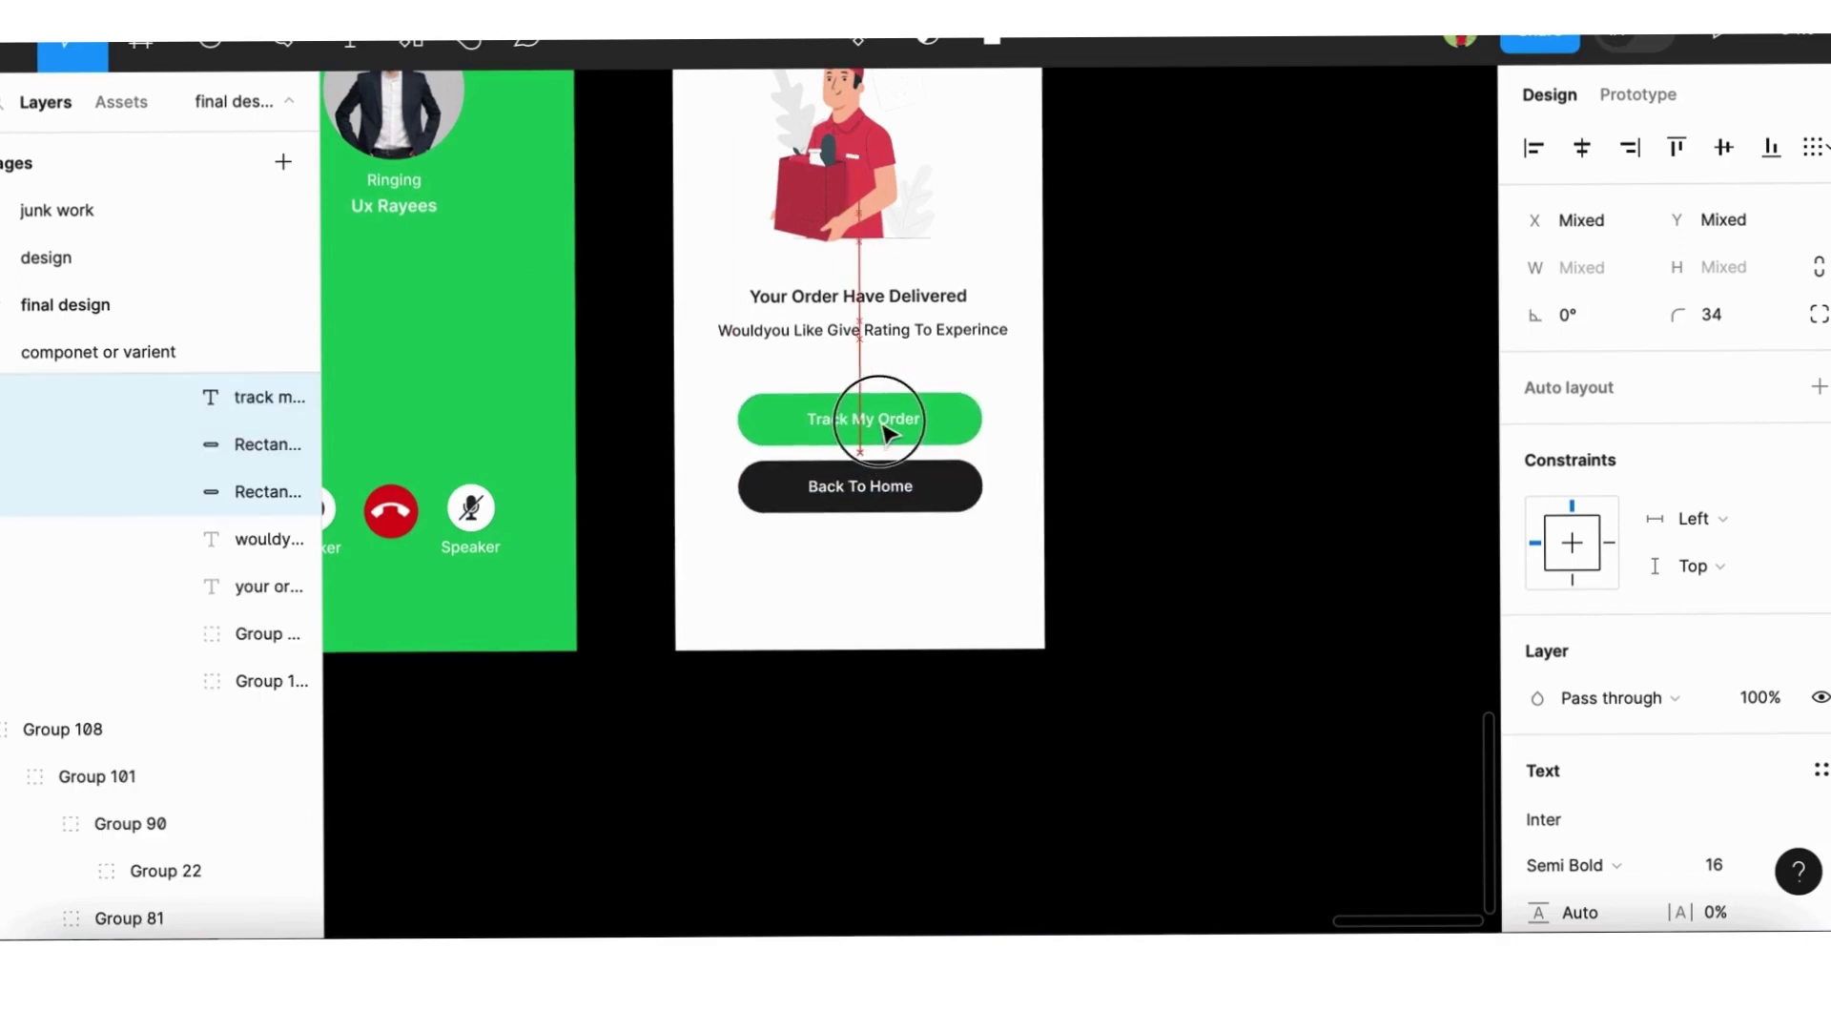
Relabel the green button 'Yes I D Like' and centre the label horizontally on it
left_click_drag(882, 429, 883, 426)
double_click(866, 416)
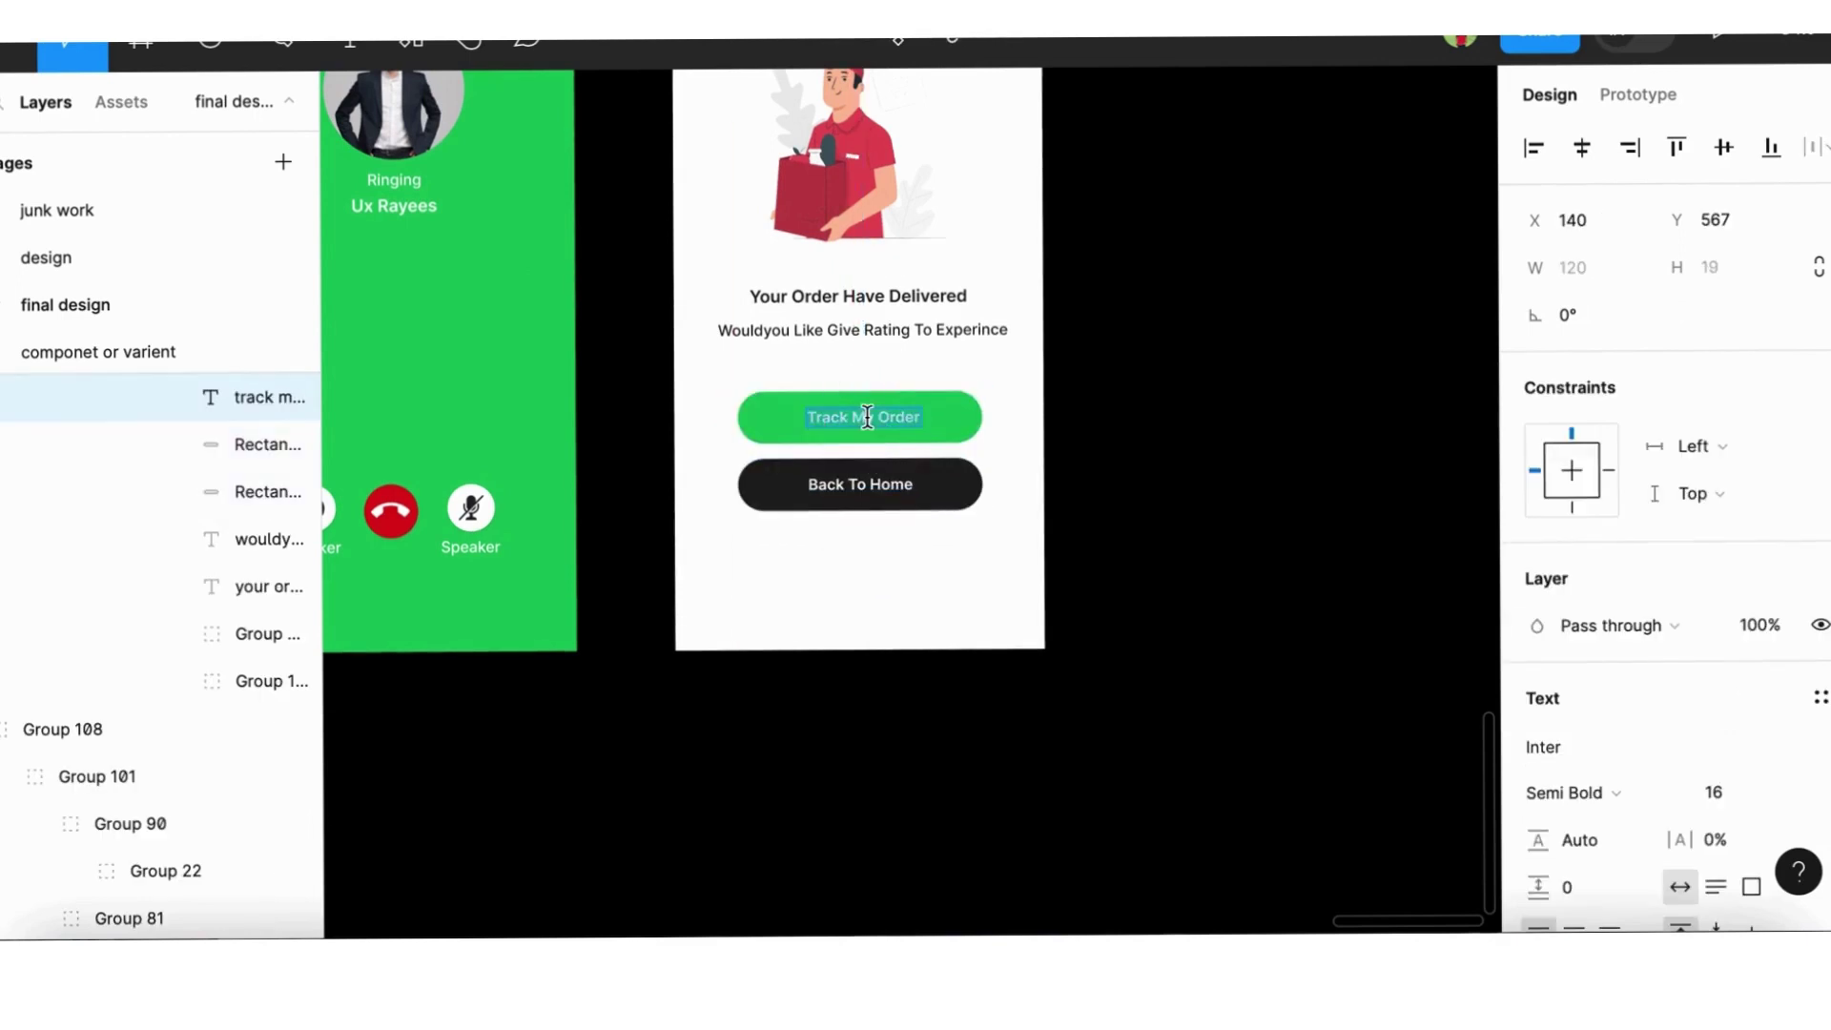
type("ike")
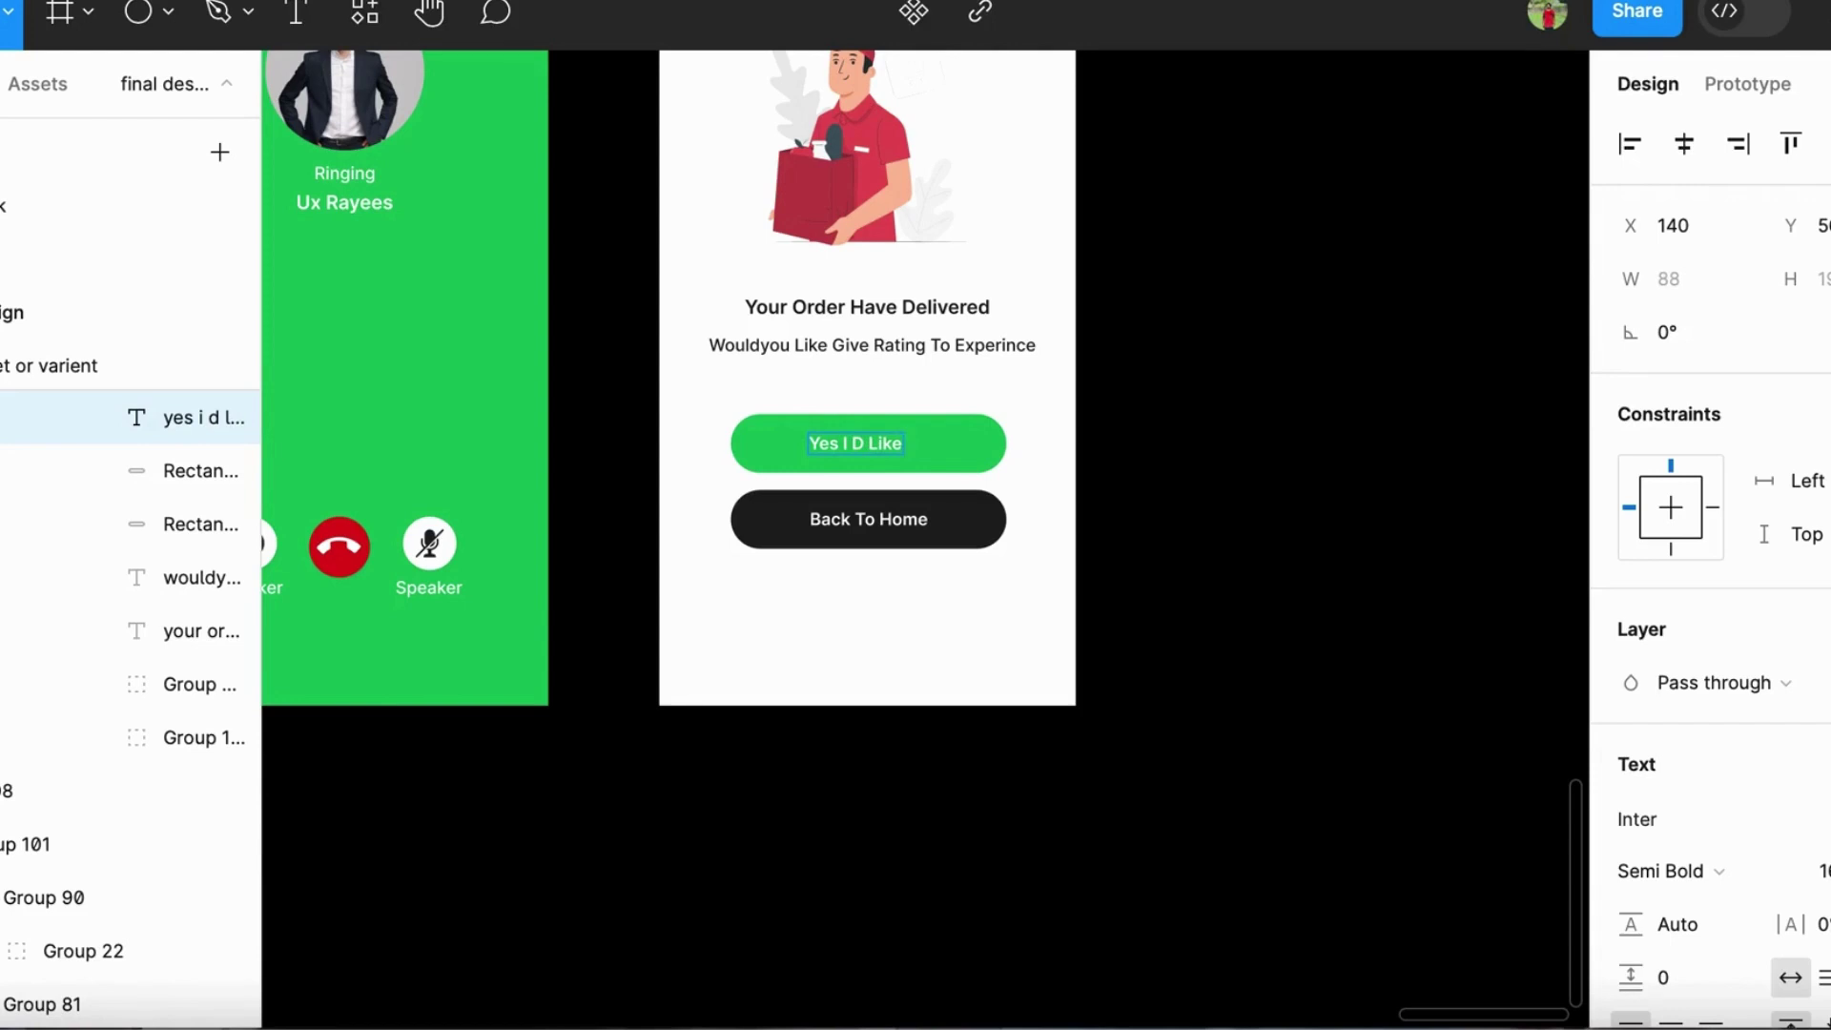
key("Escape")
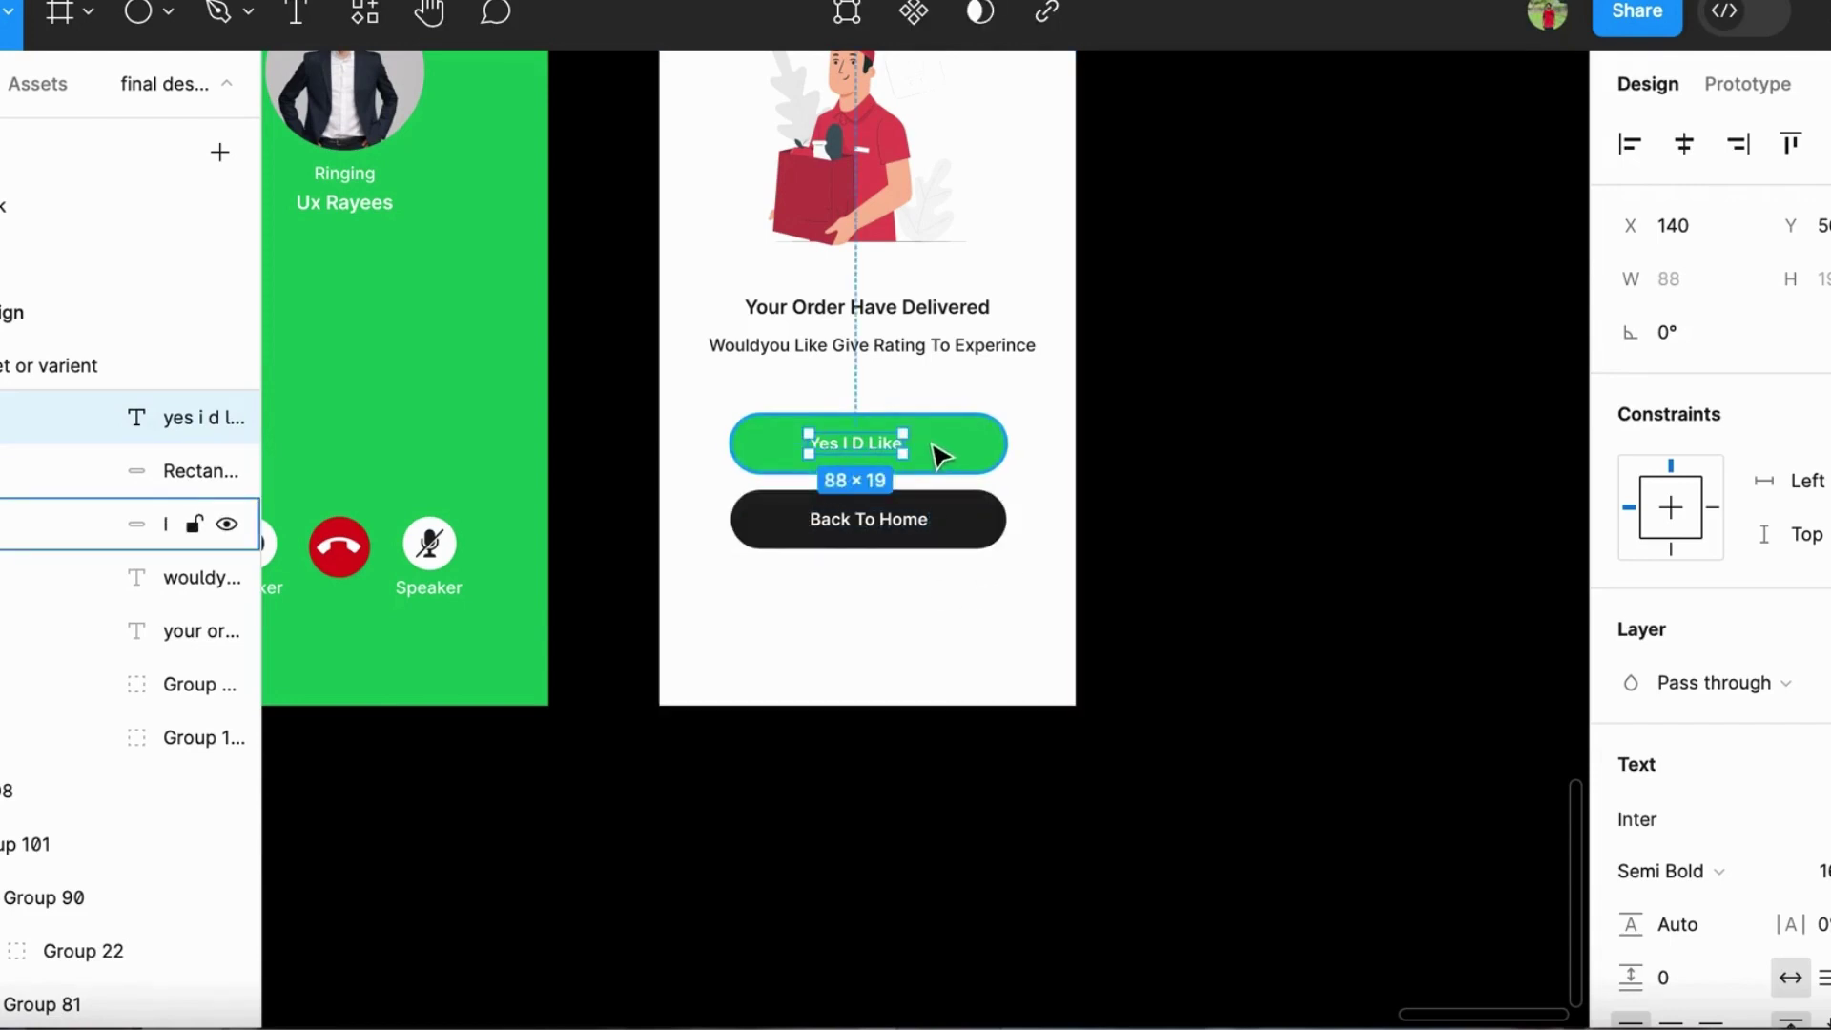
scroll(934, 448, "up", 3)
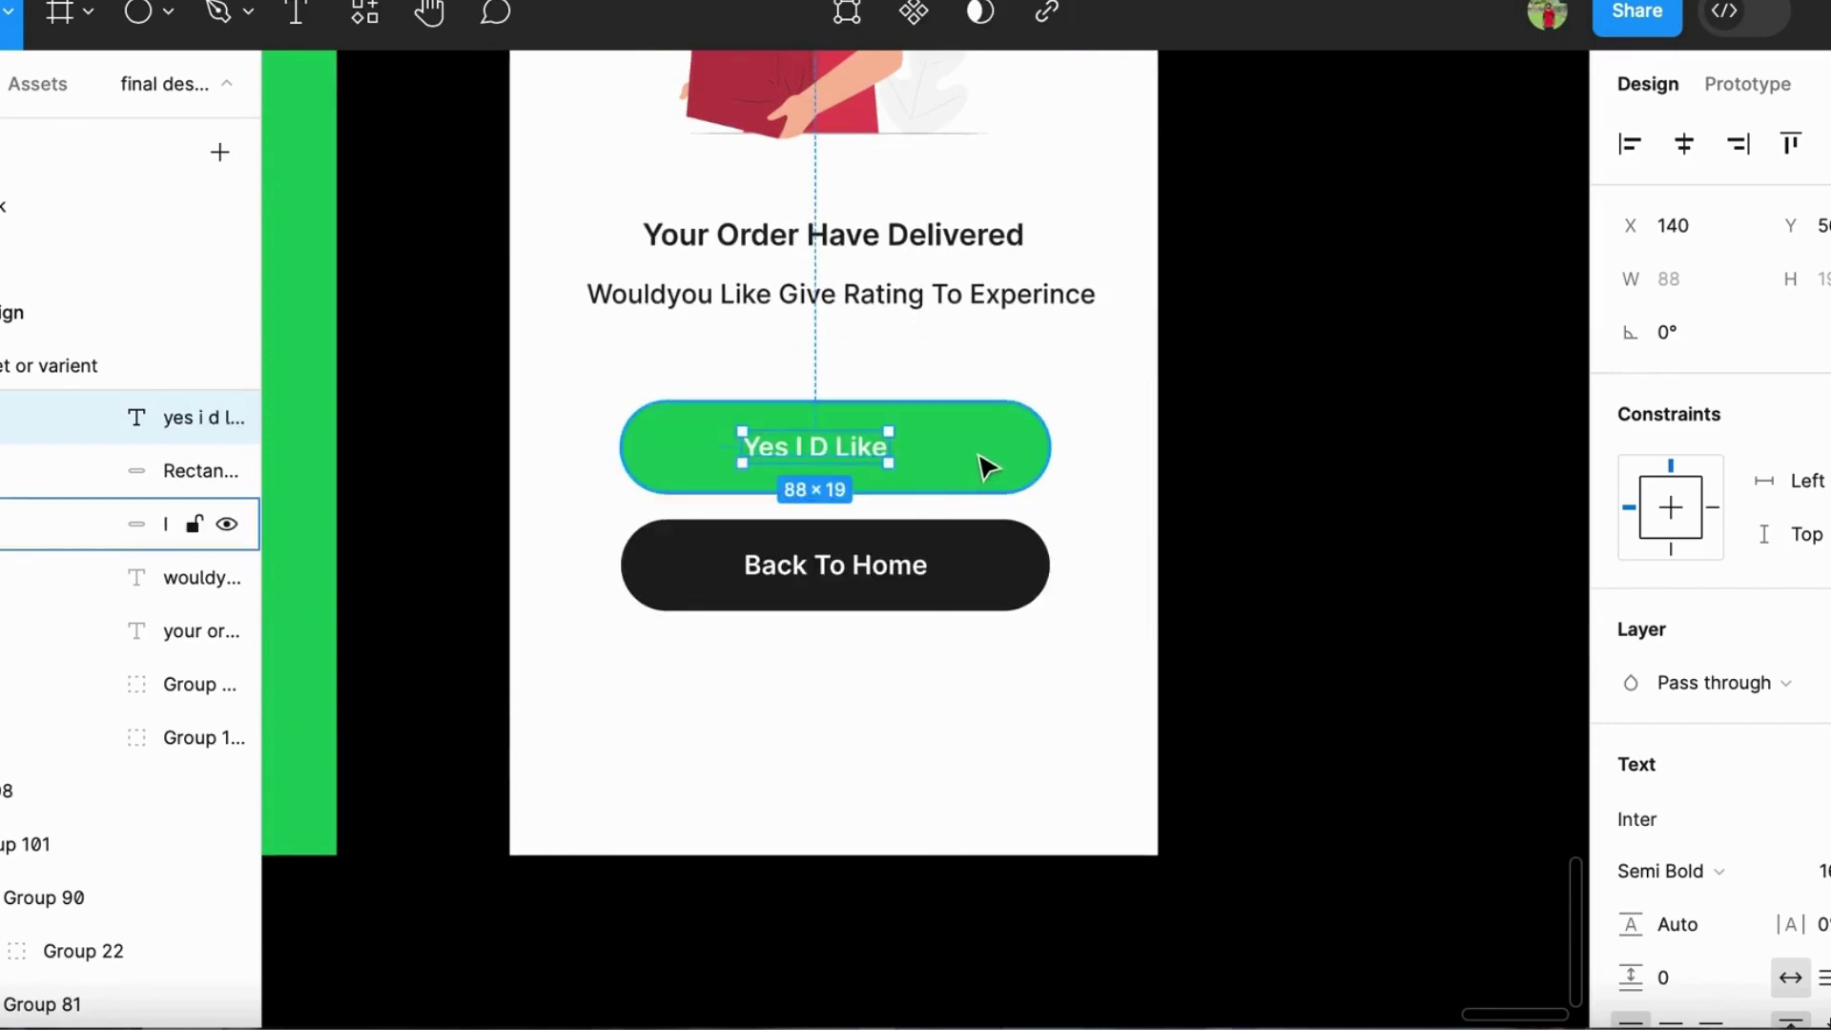
left_click(987, 467, "shift")
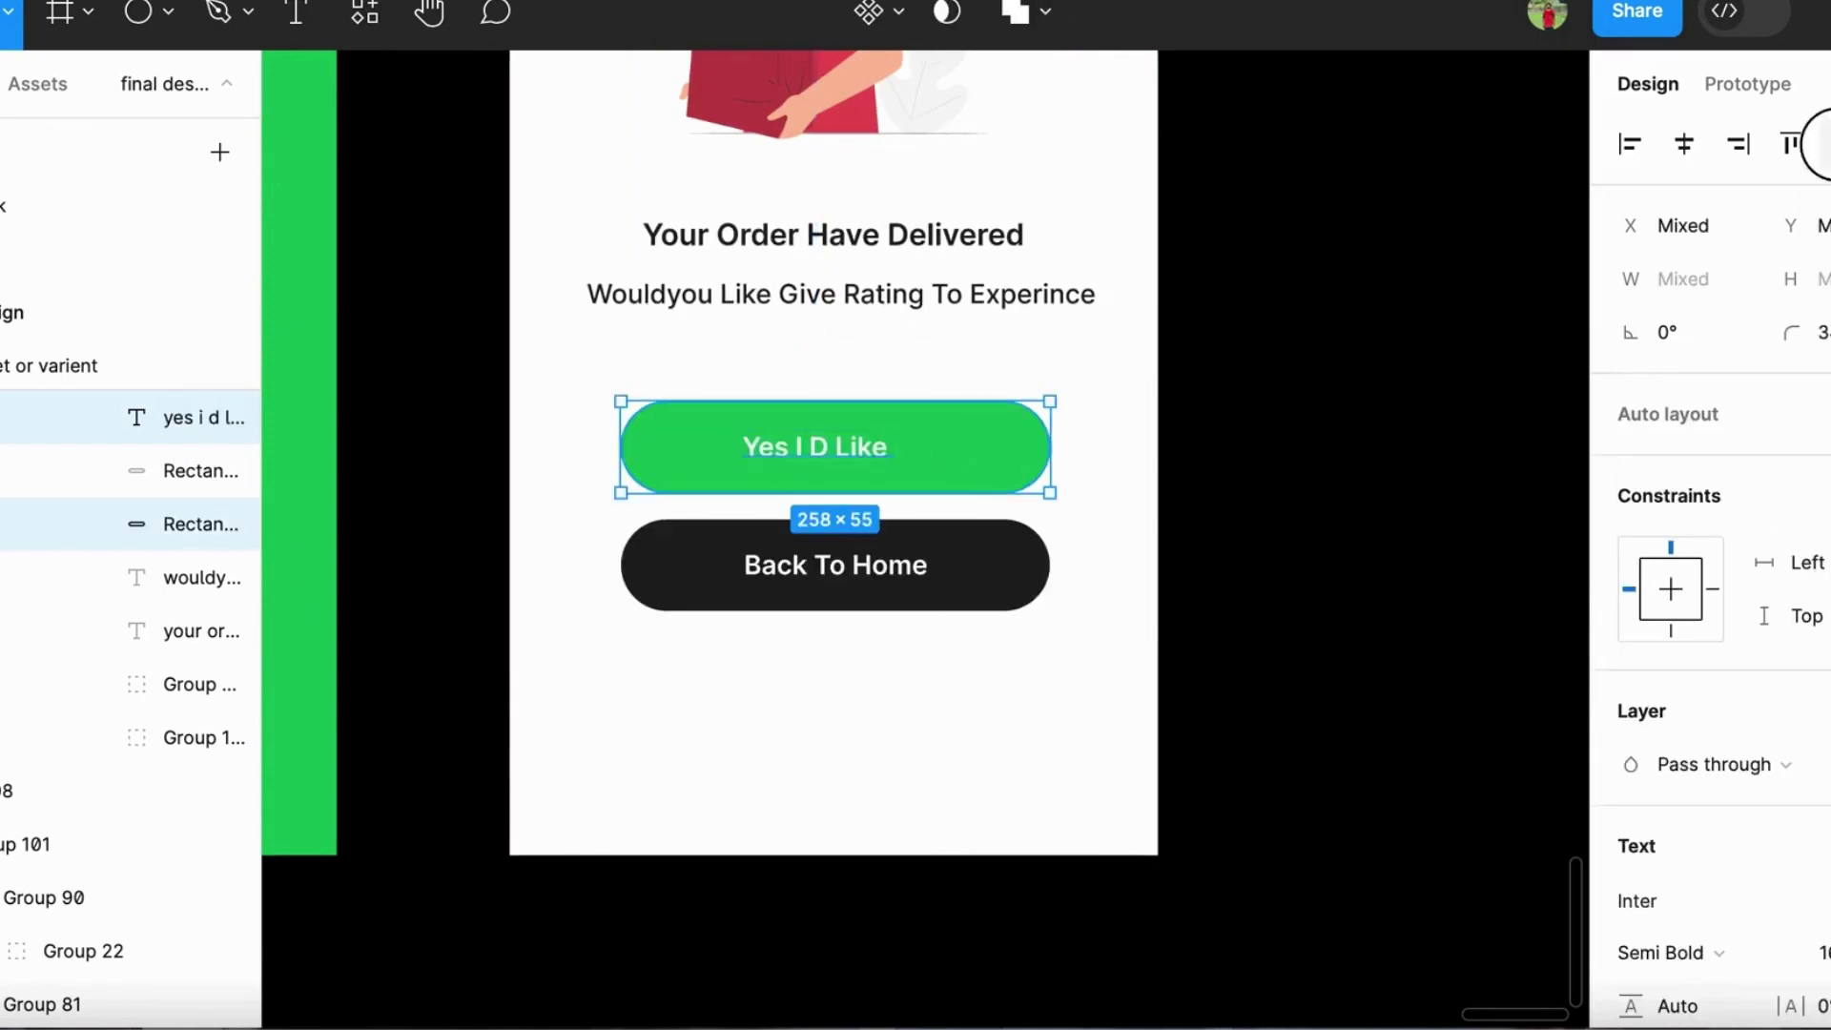
left_click(1684, 143)
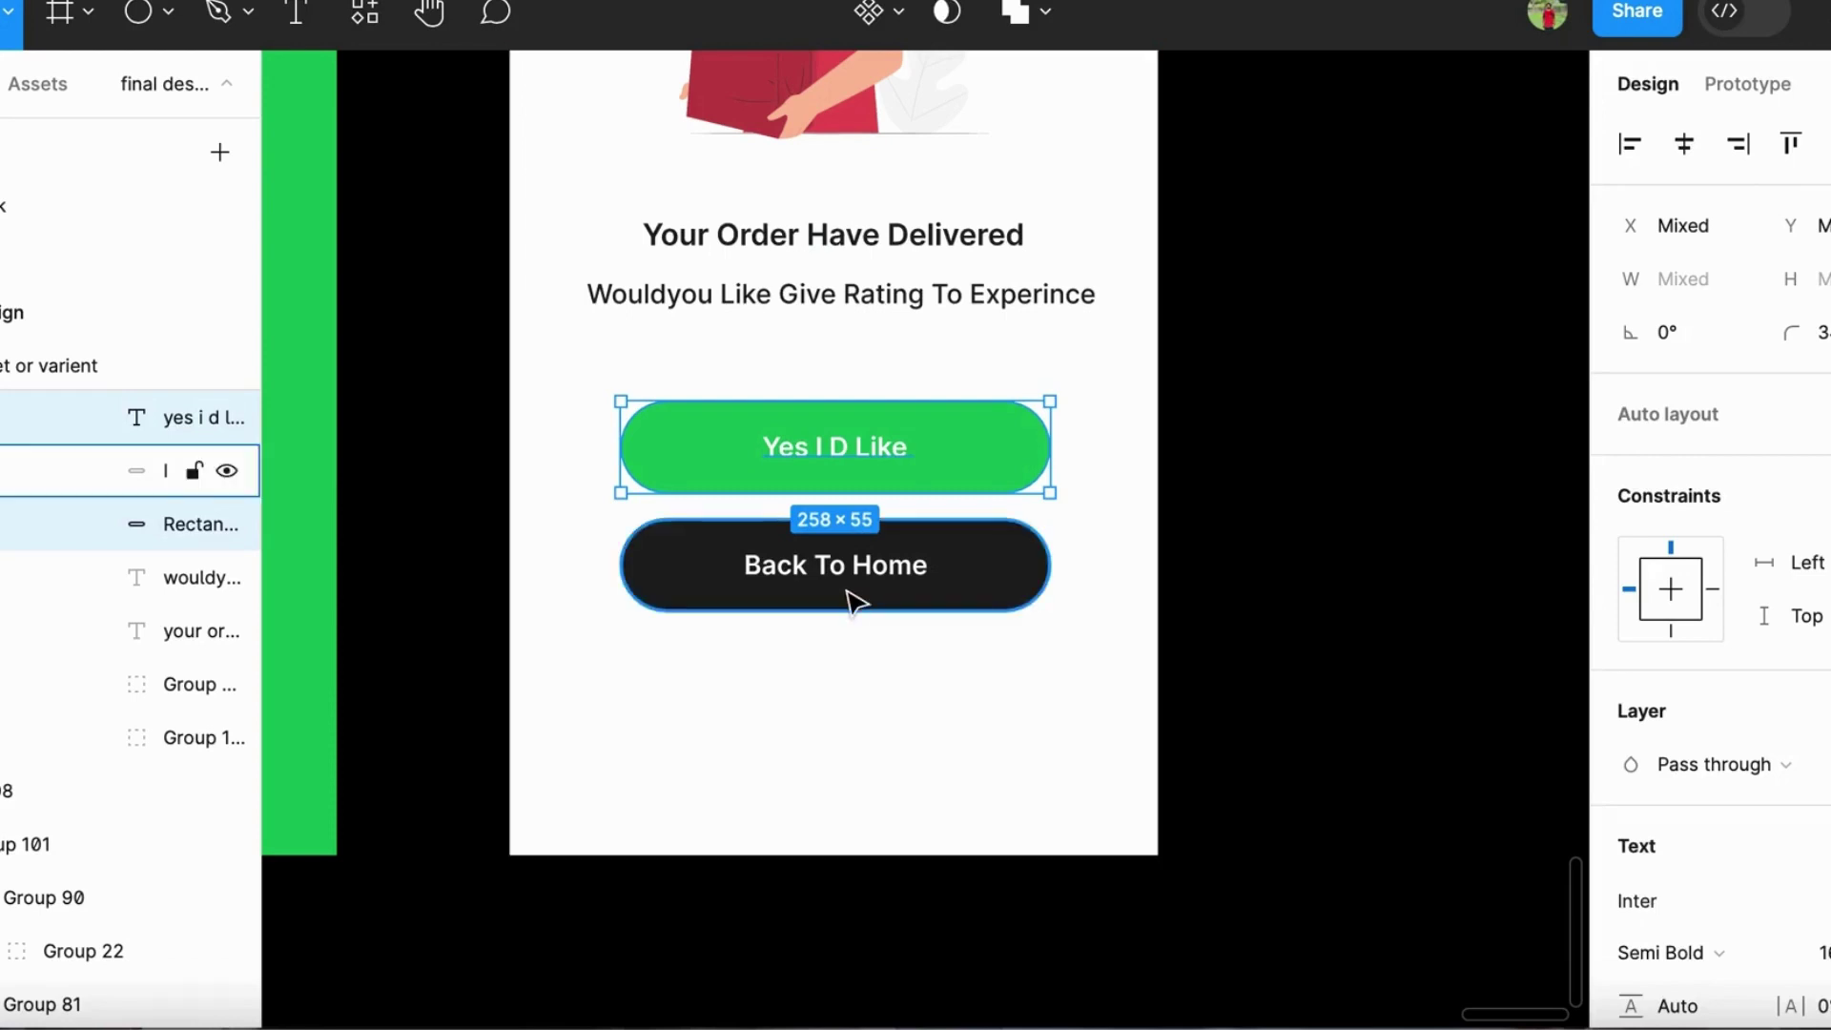
Split 'Wouldyou' into 'Would You', correct 'Experince' to 'Experience', and nudge the question left
double_click(679, 292)
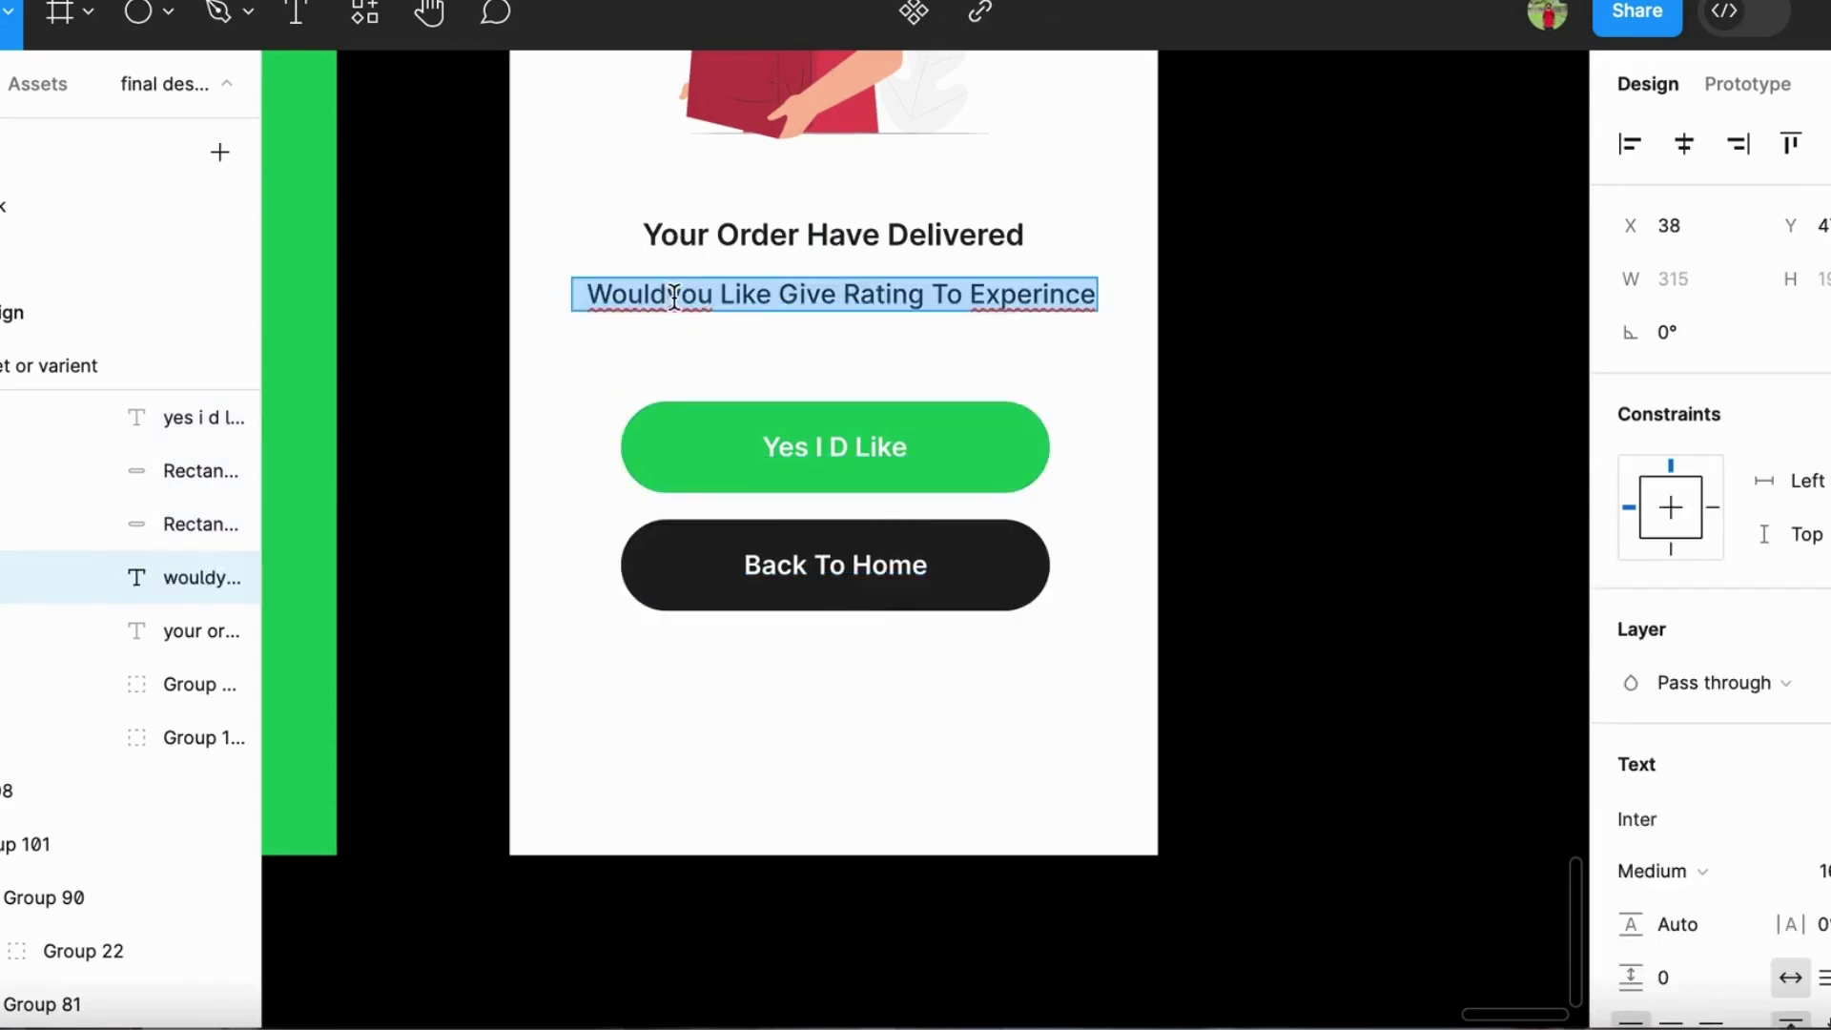
left_click(674, 295)
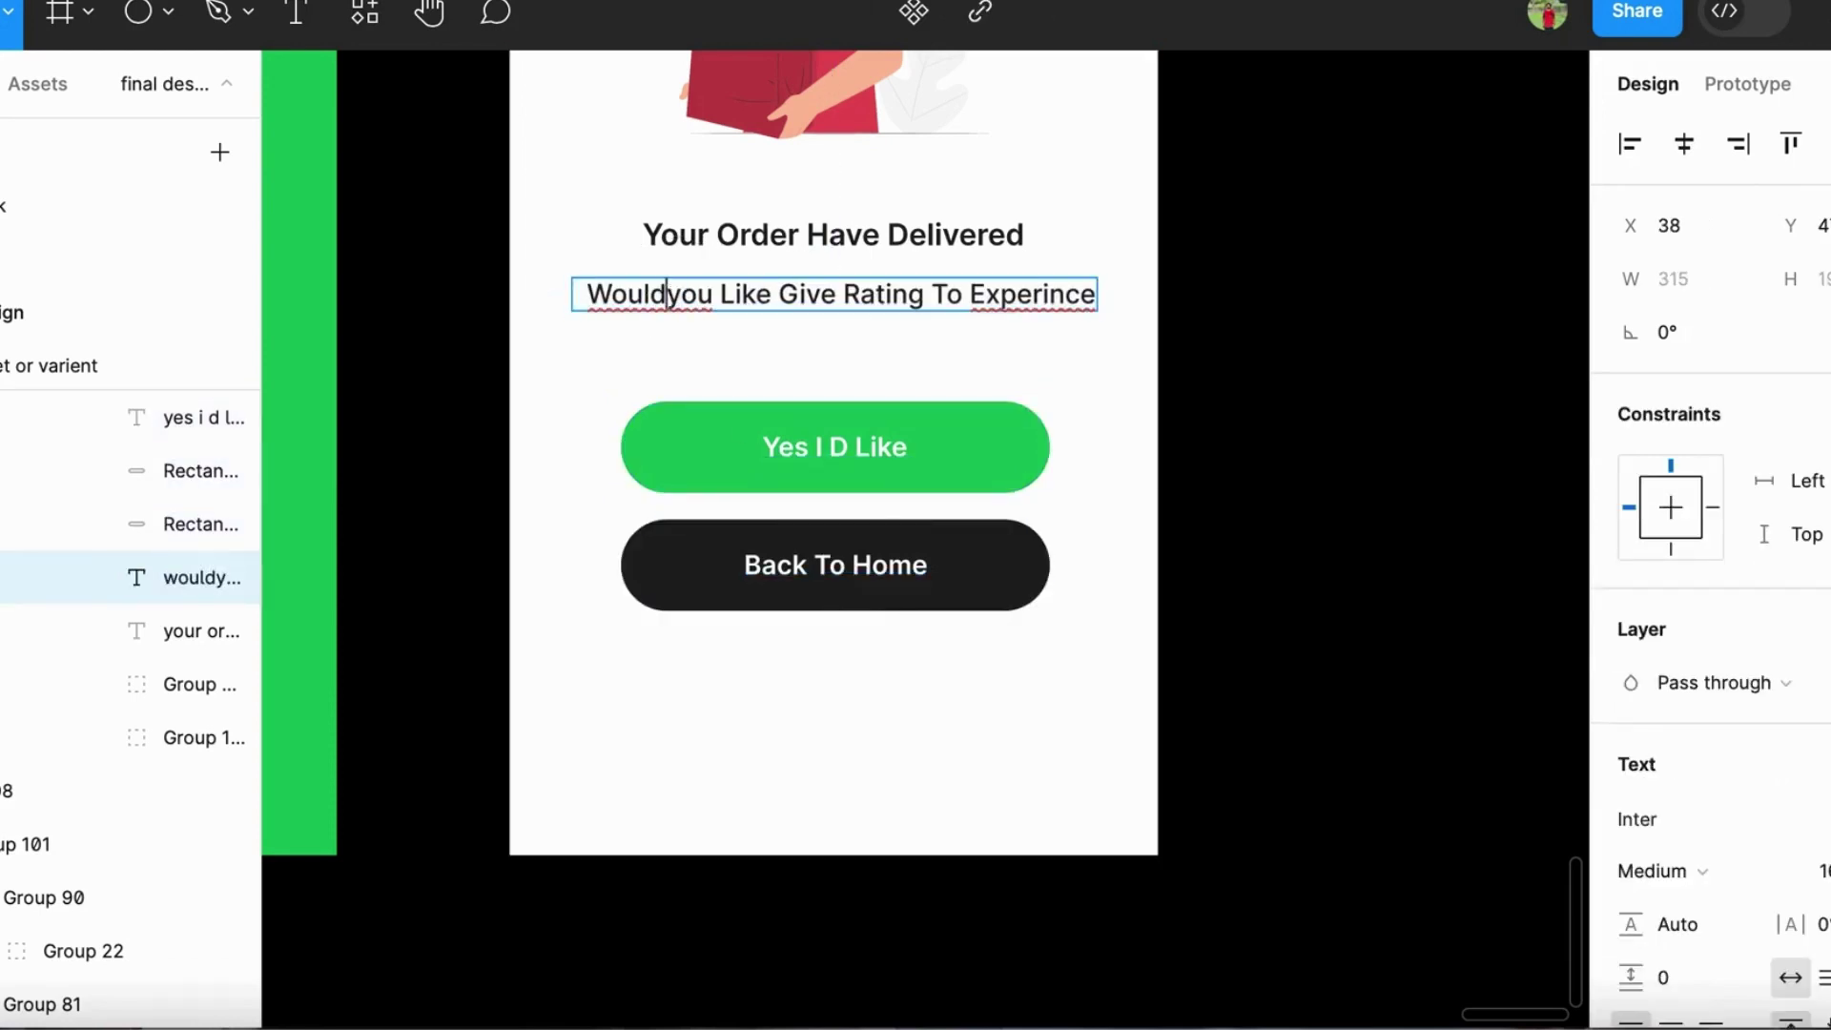
right_click(1071, 296)
left_click(1095, 319)
key("Escape")
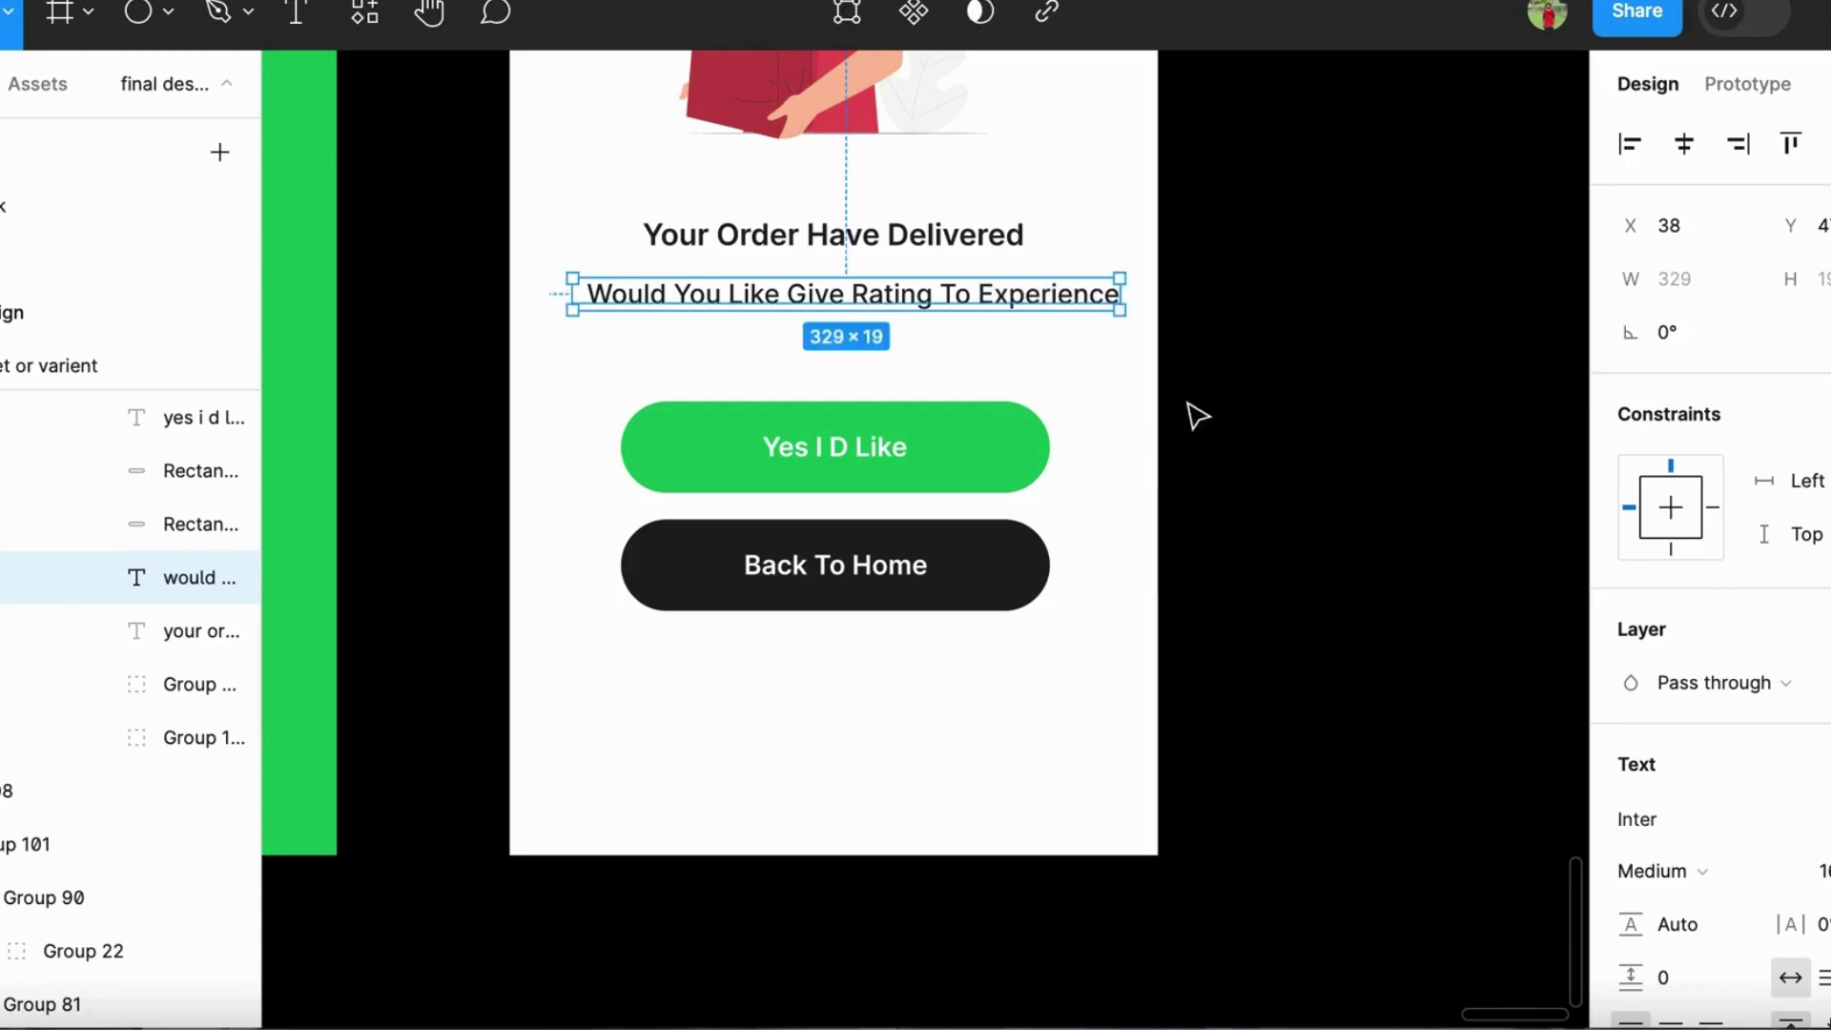
key("alt")
key("Left")
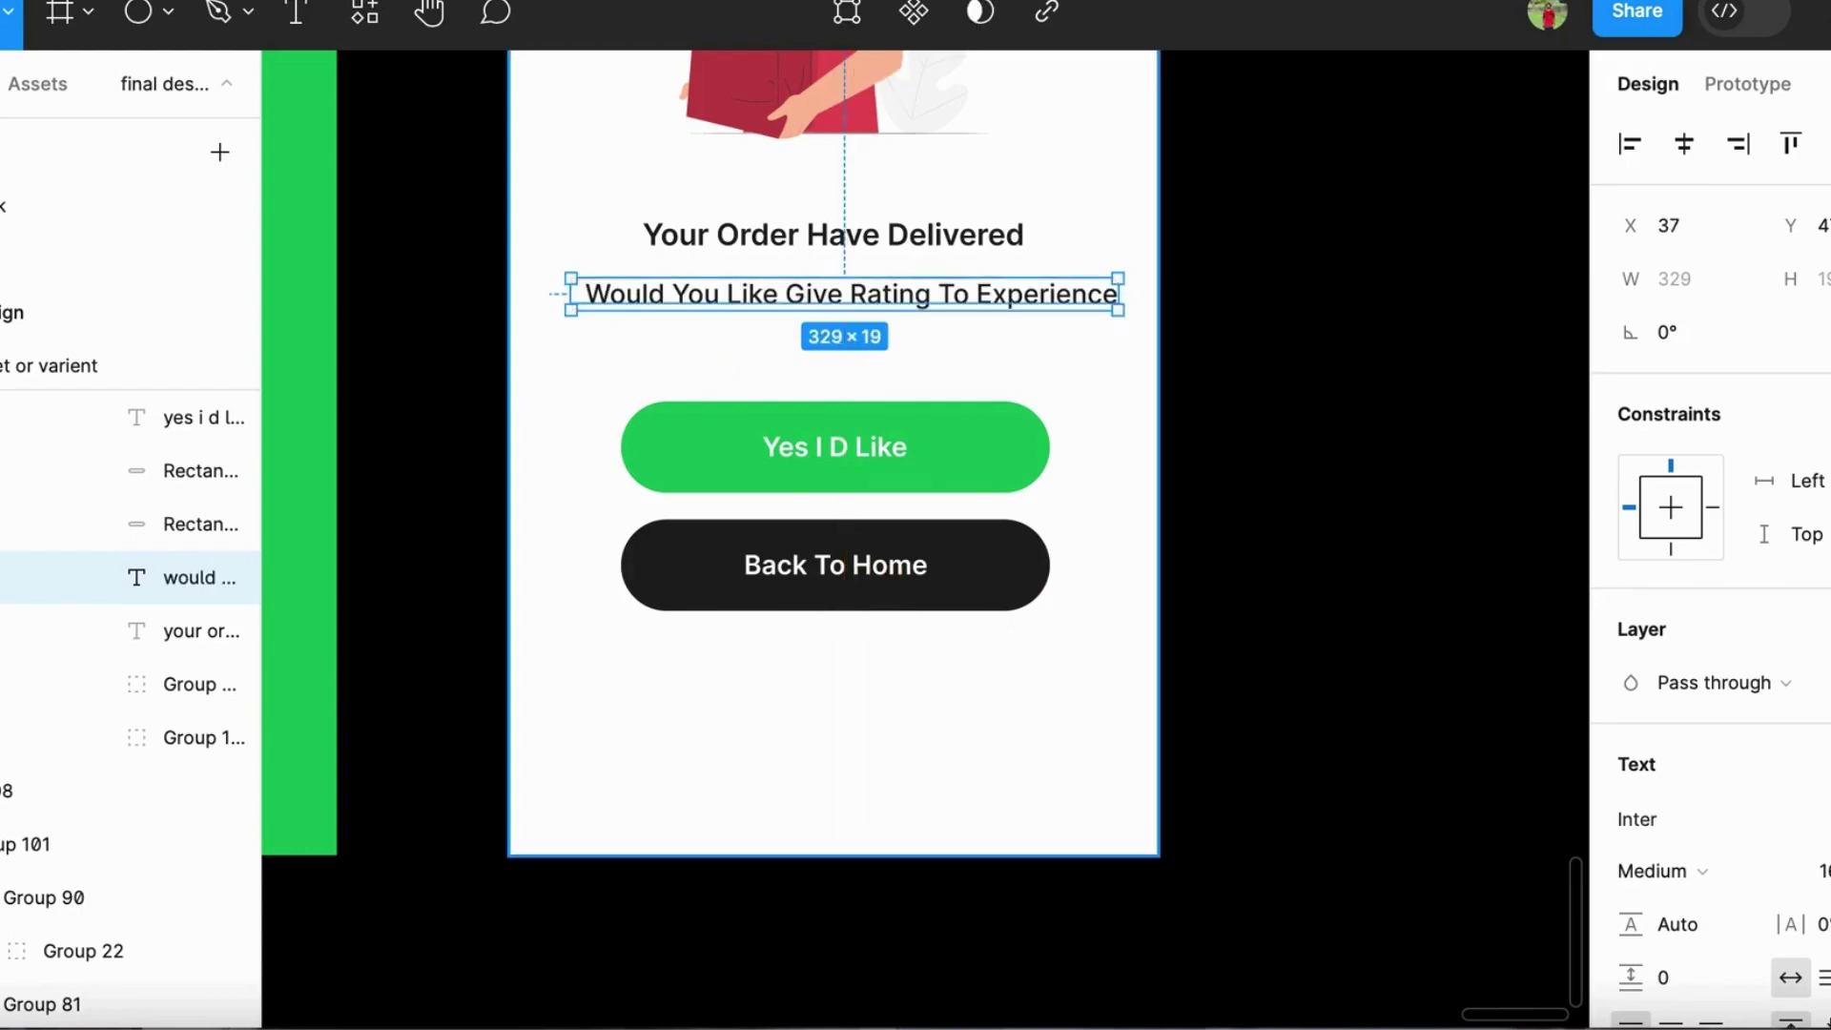
key("Left")
key("Left")
key("Left")
key("Left")
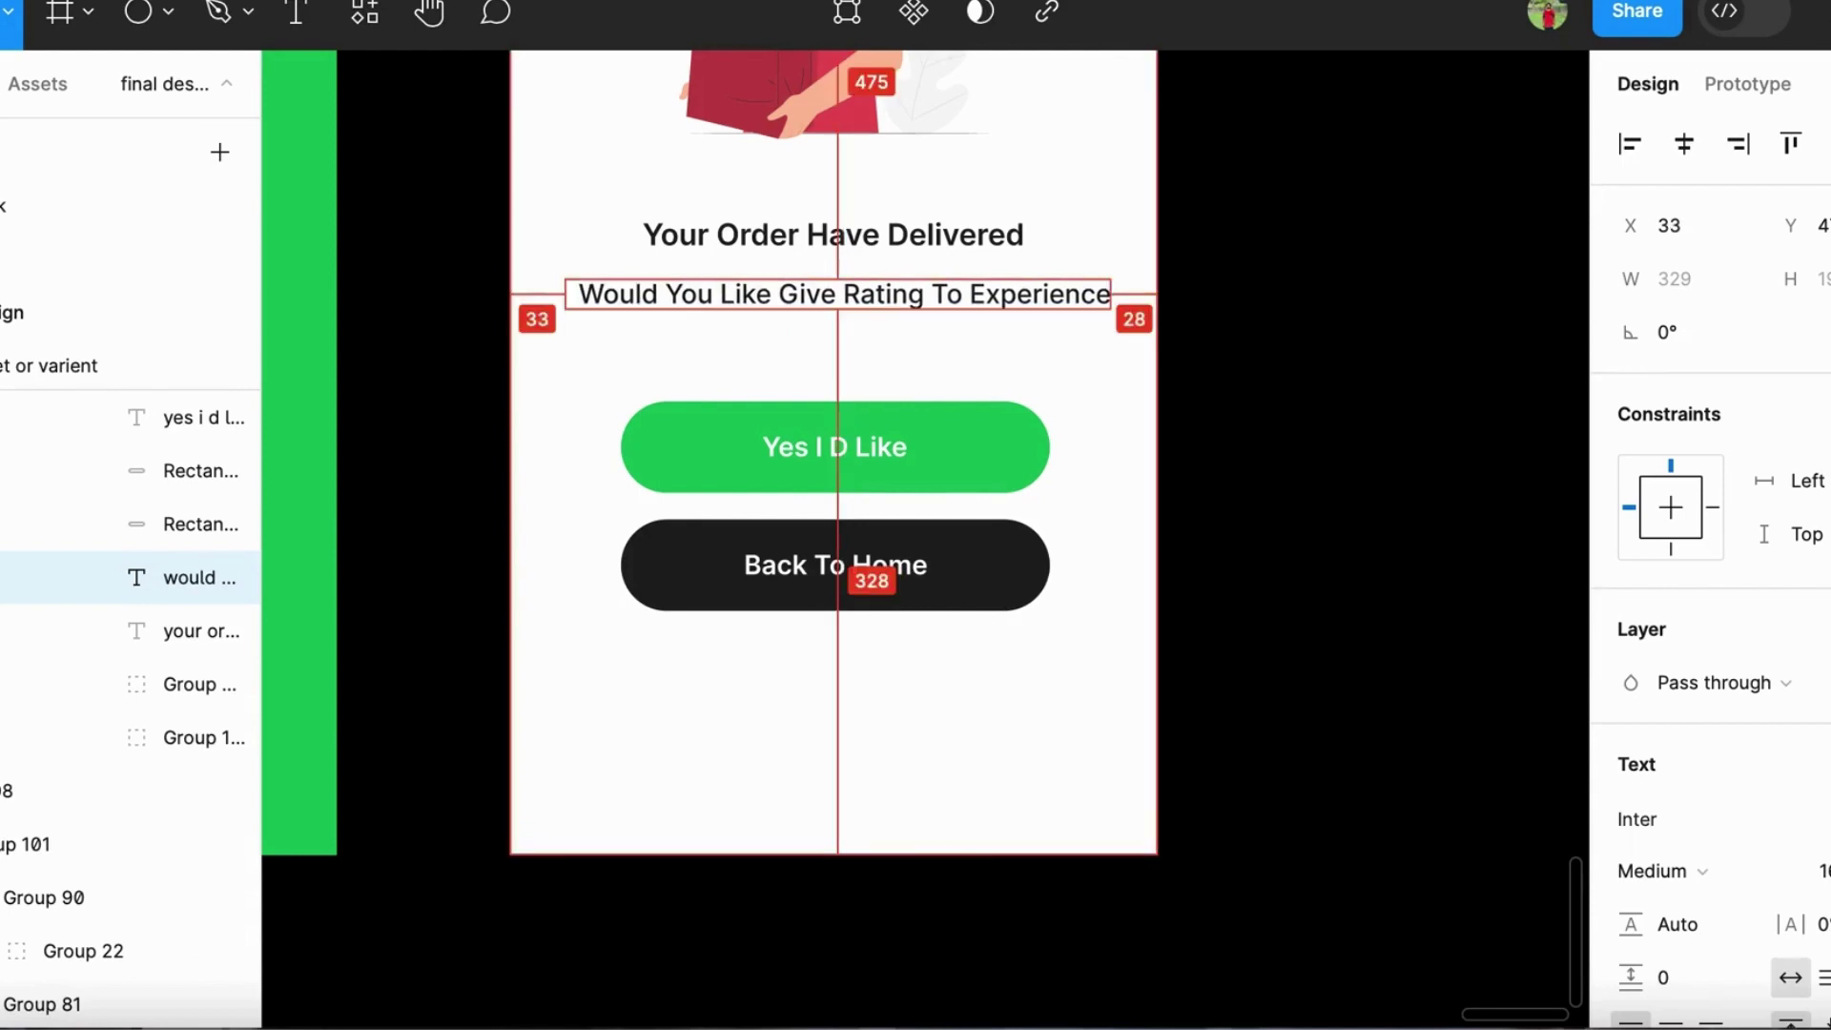
key("Left")
key("Left")
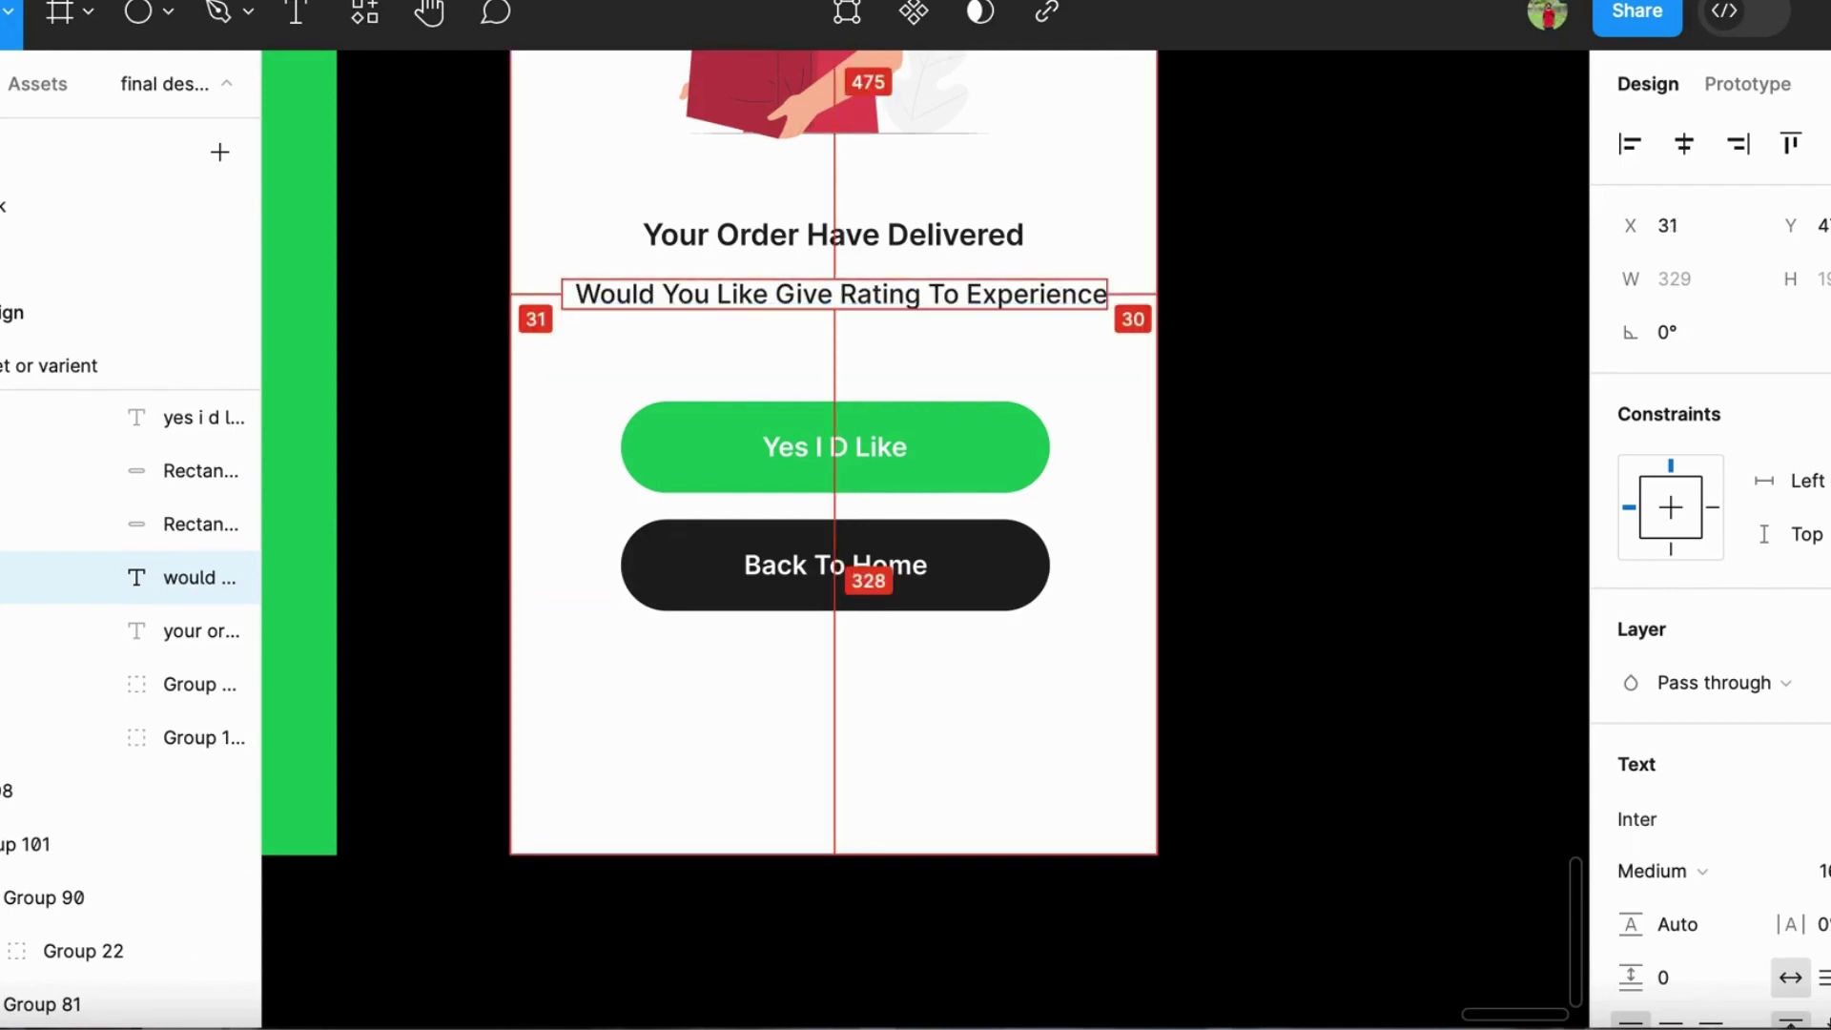
key("Right")
key("Left")
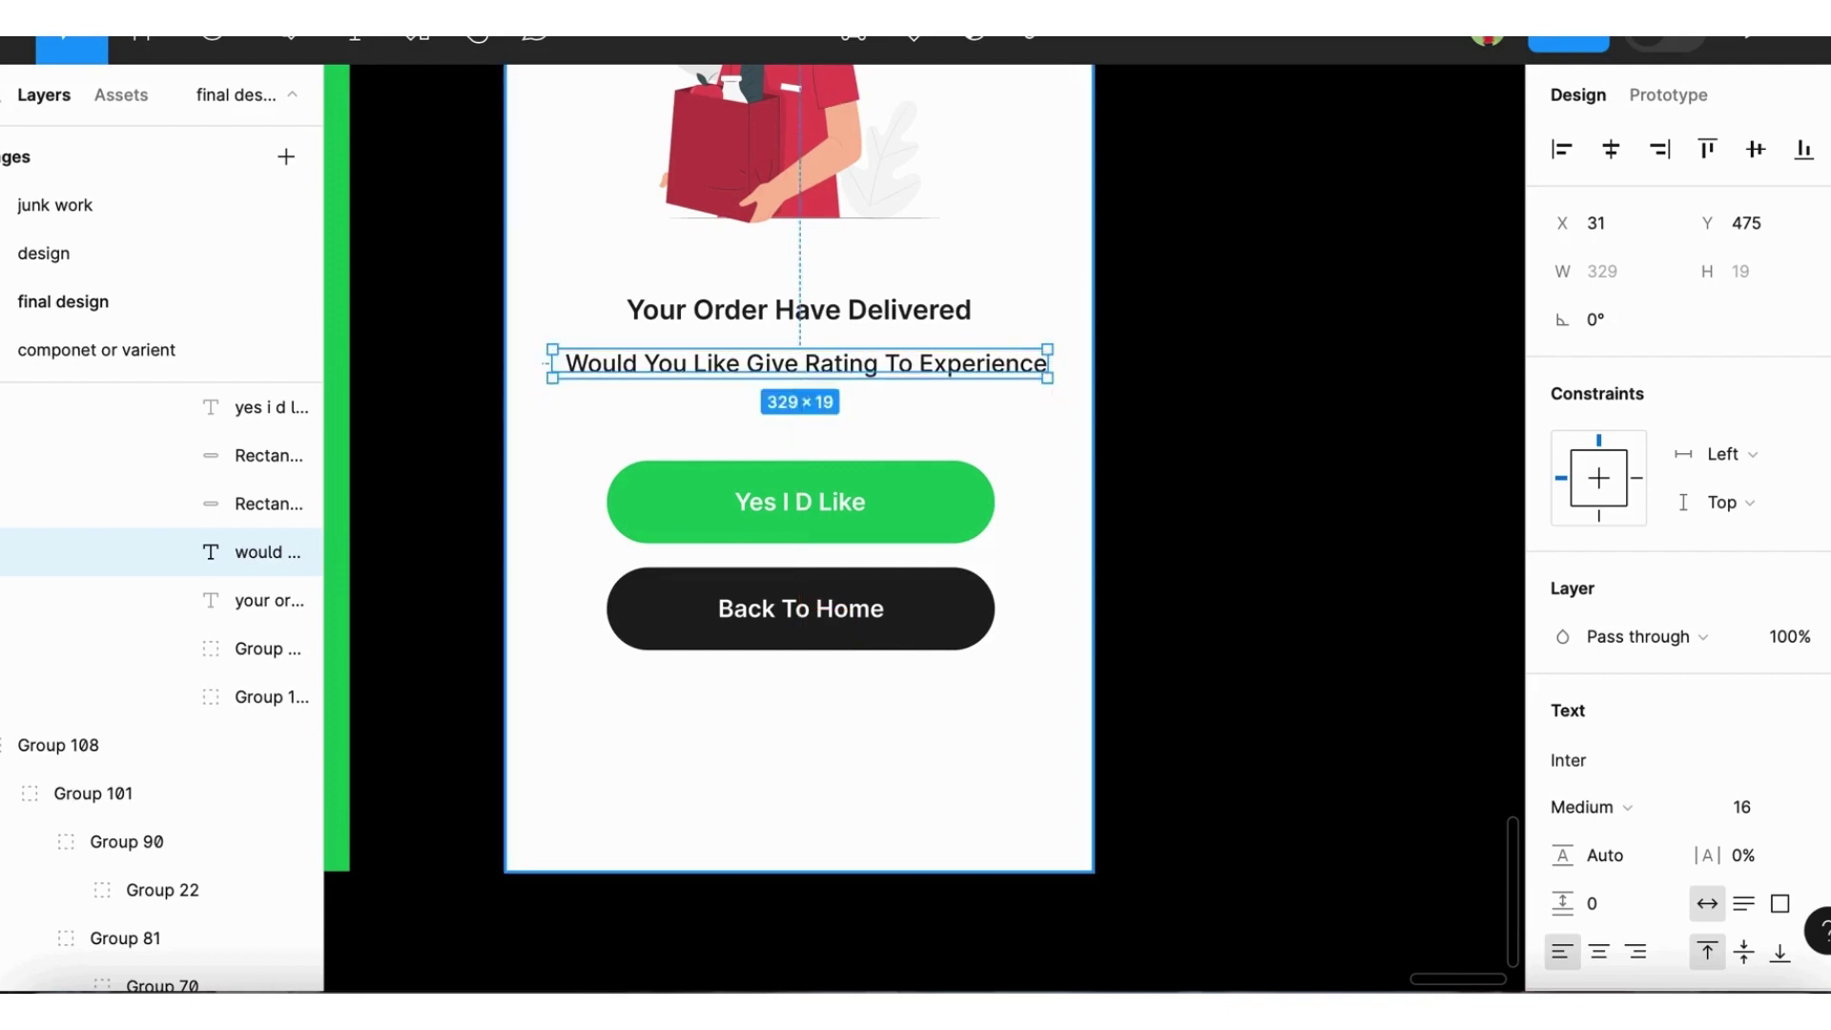
Replace 'Give' with 'Your' so the question reads 'Would You Like Rating Your Experience'
double_click(771, 360)
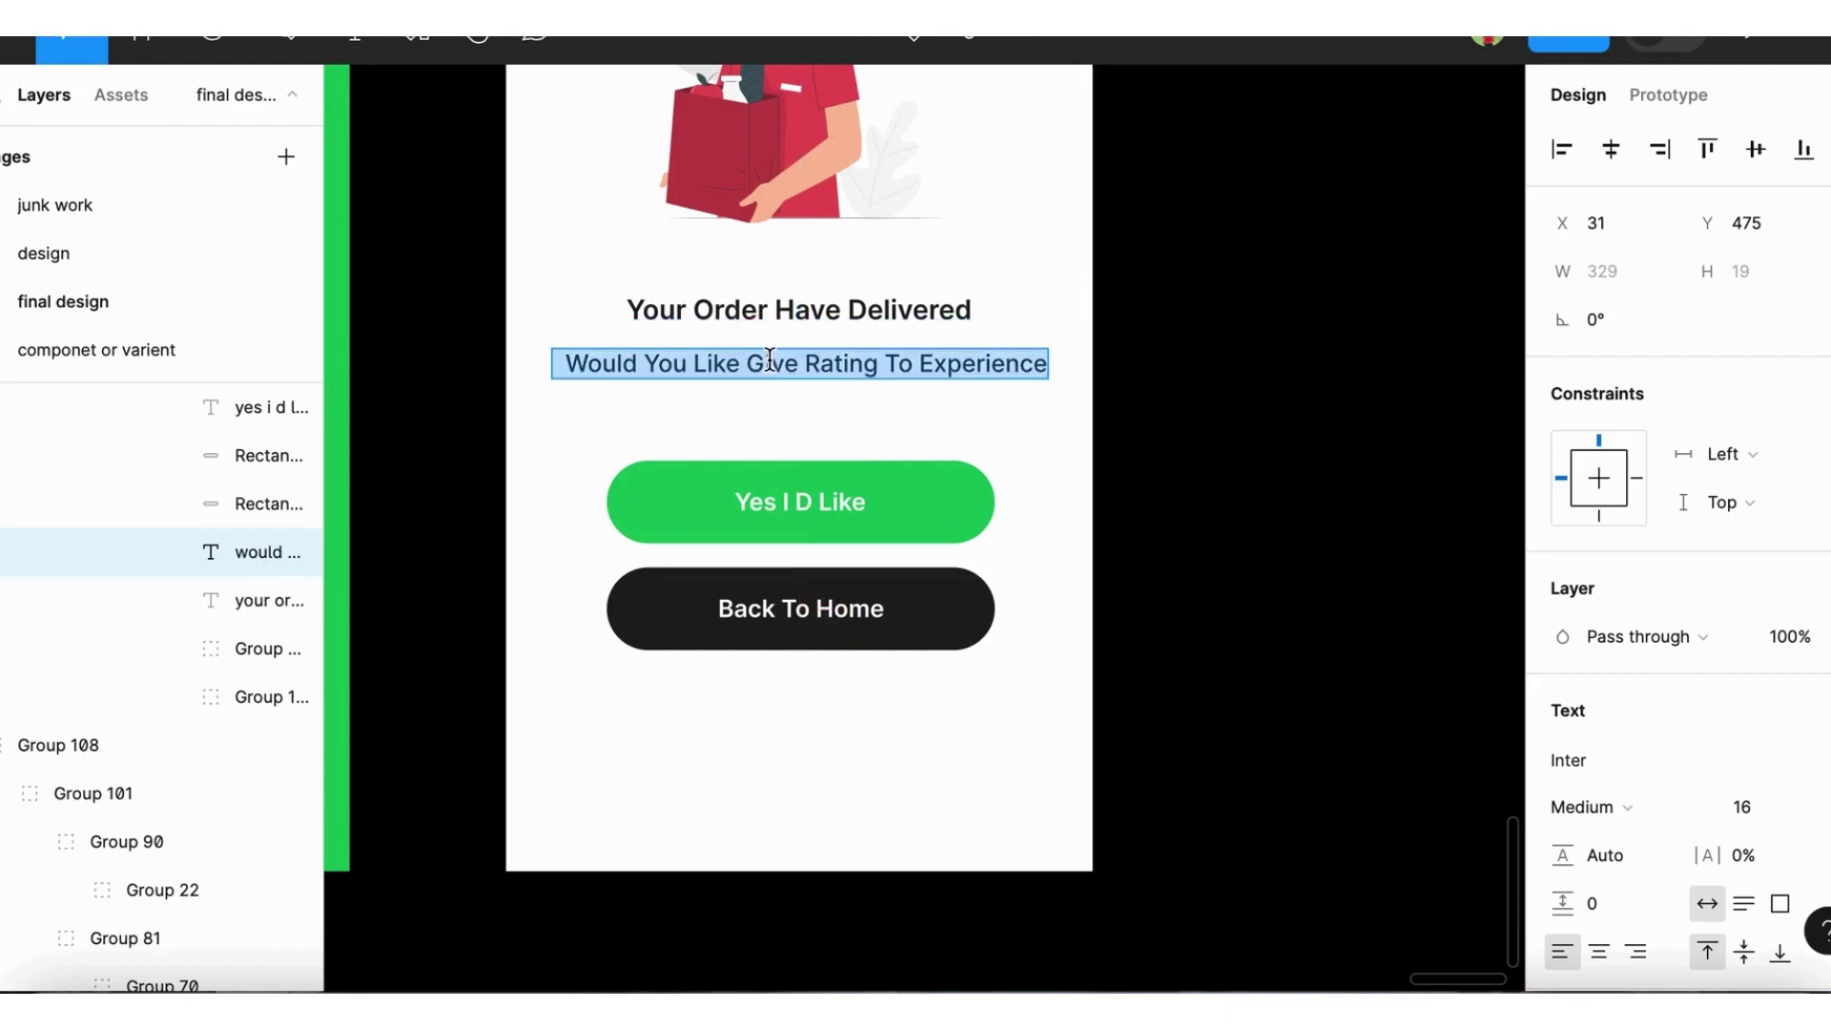
left_click(762, 365)
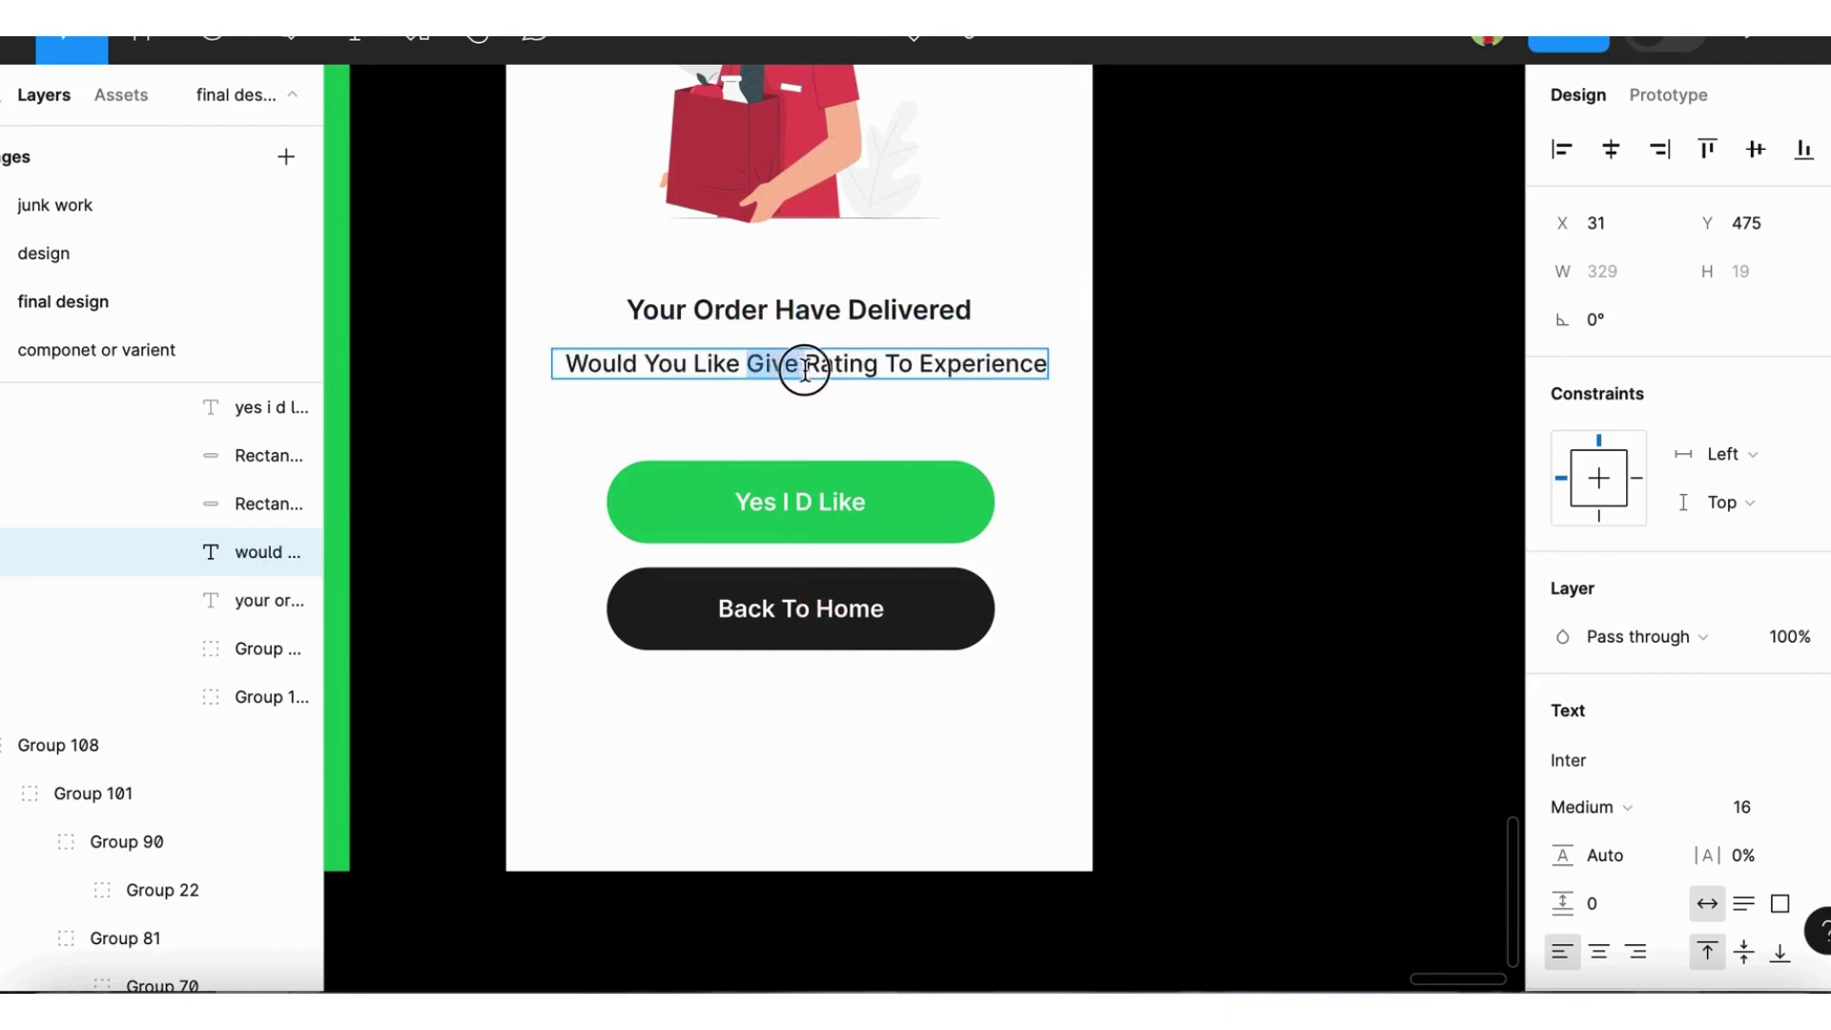
key("BackSpace")
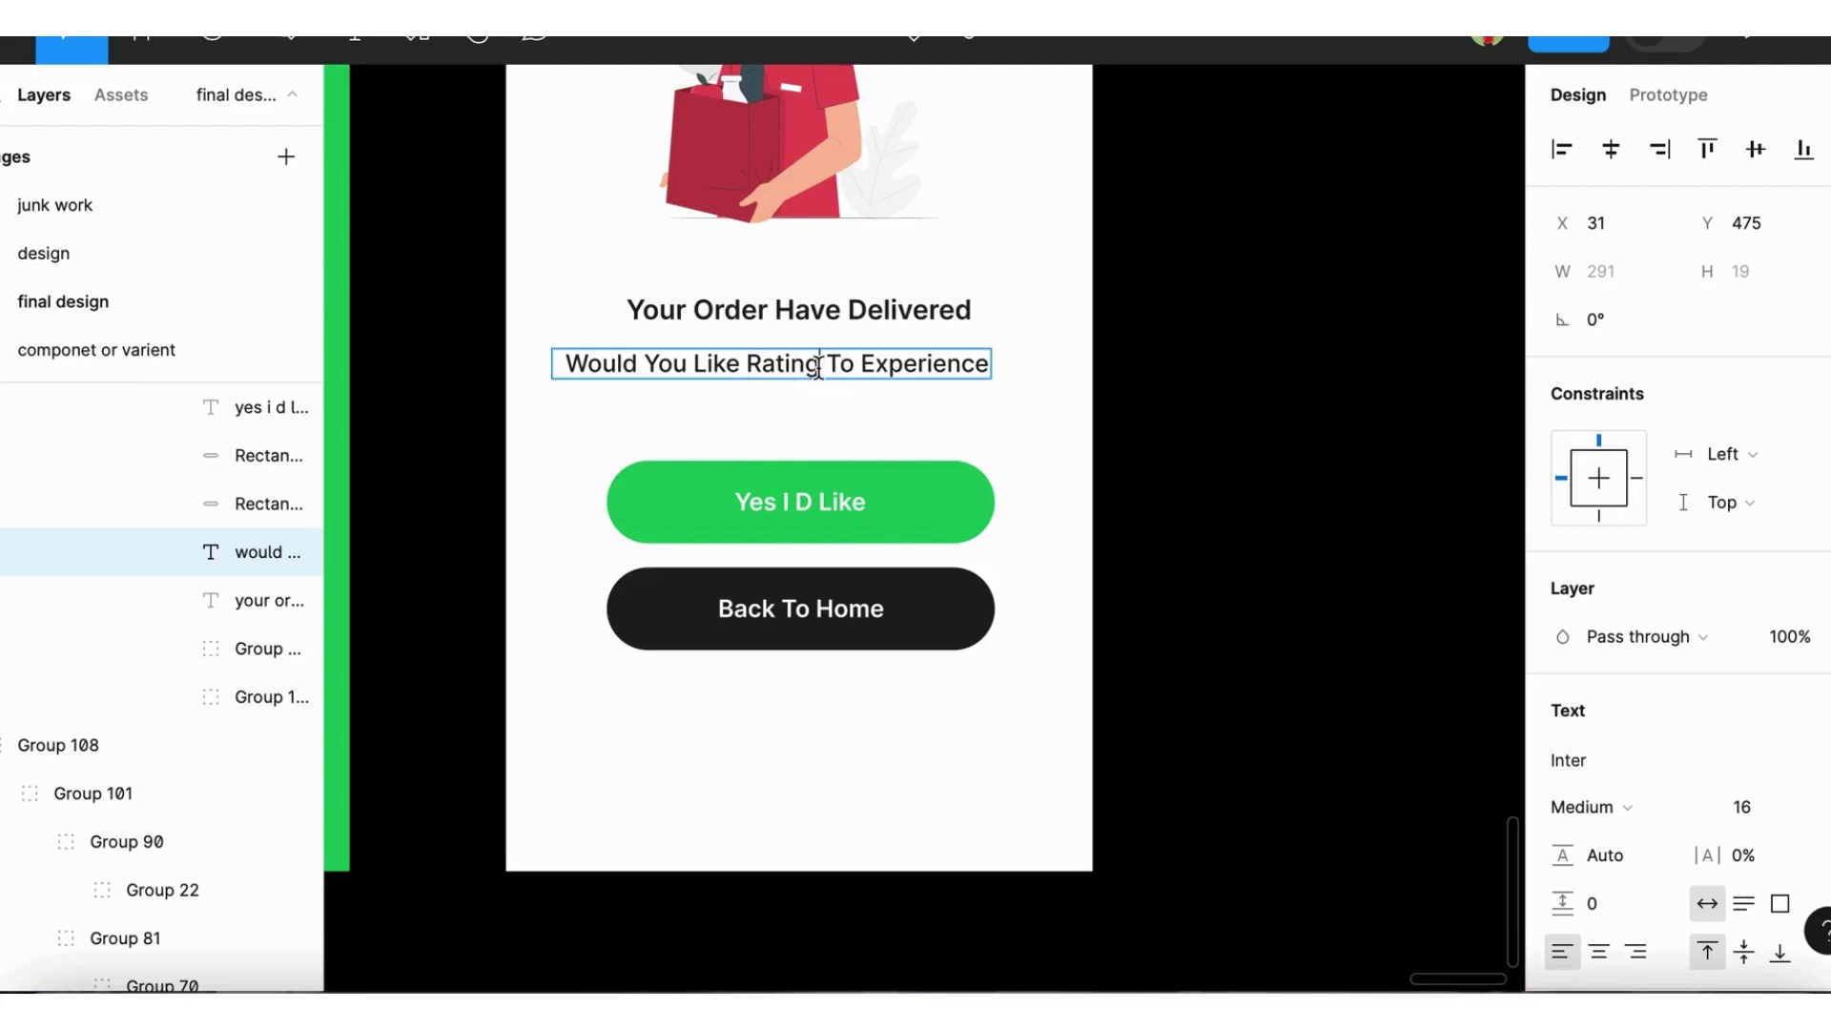
type("Your")
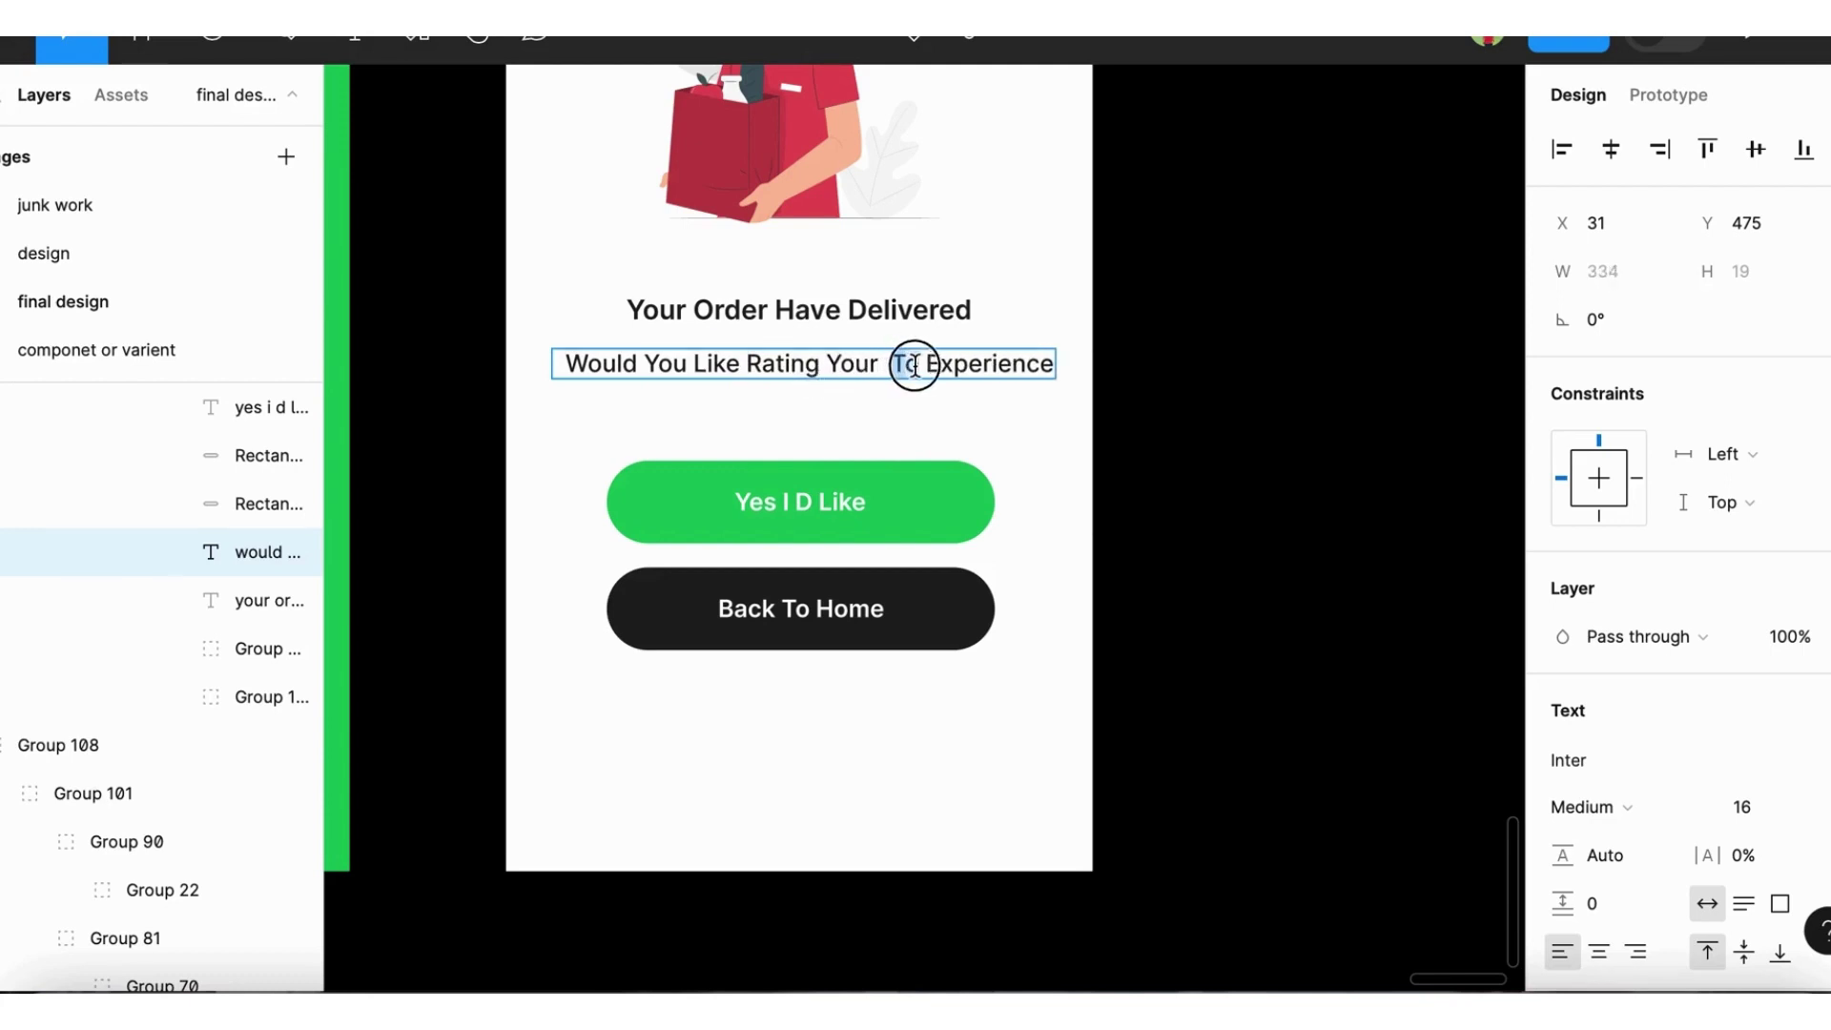
key("Escape")
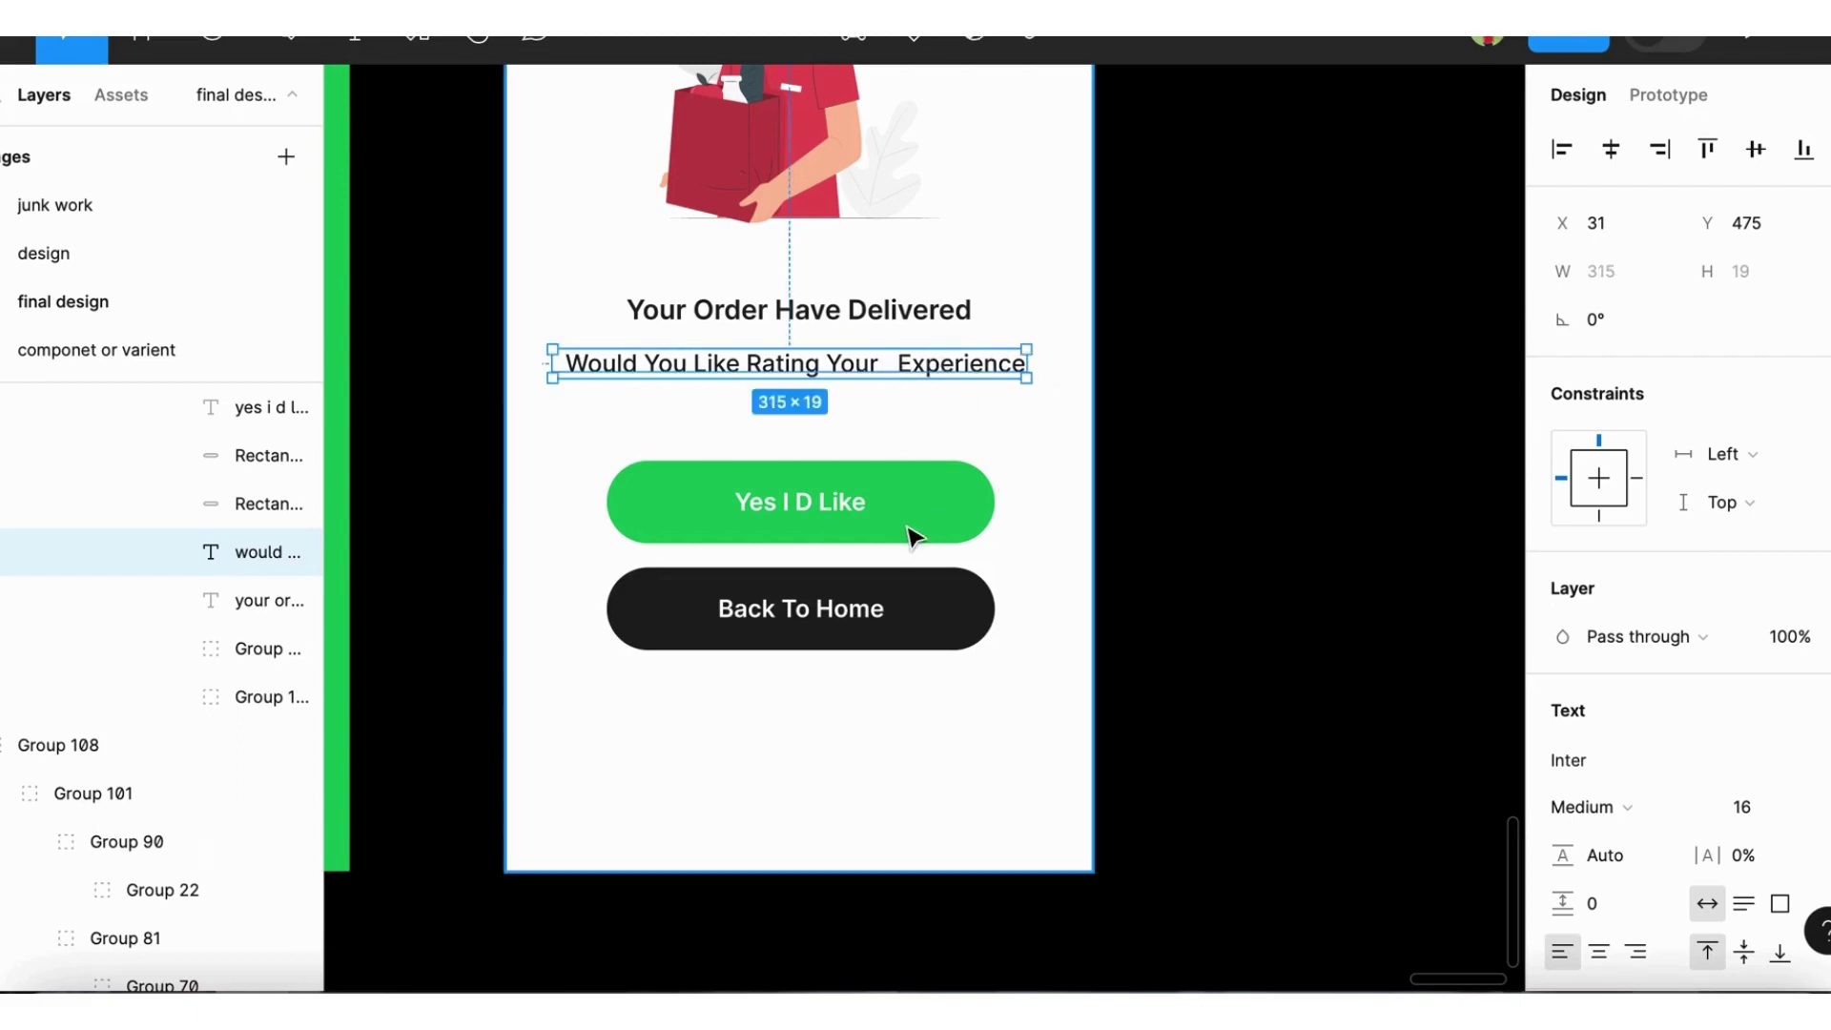
Relabel the dark button 'No Thanks' and centre the label horizontally on it
double_click(826, 615)
key("Return")
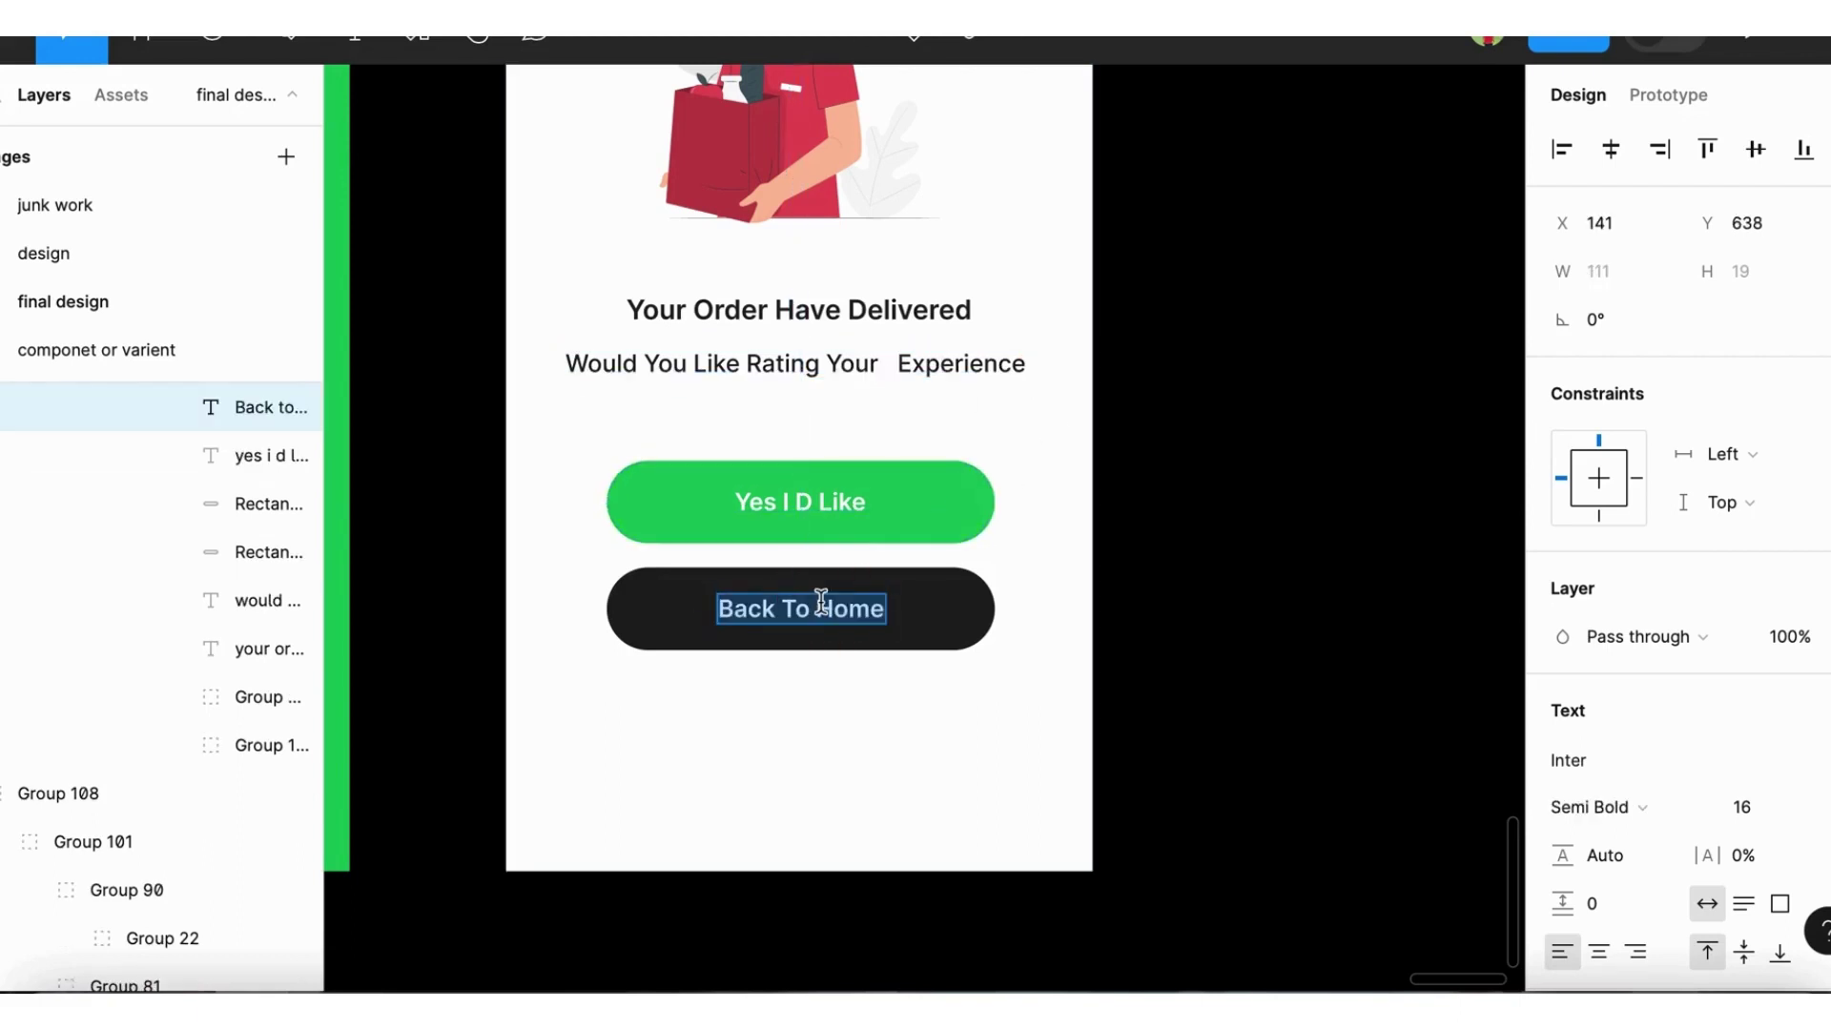
type("No Thanks")
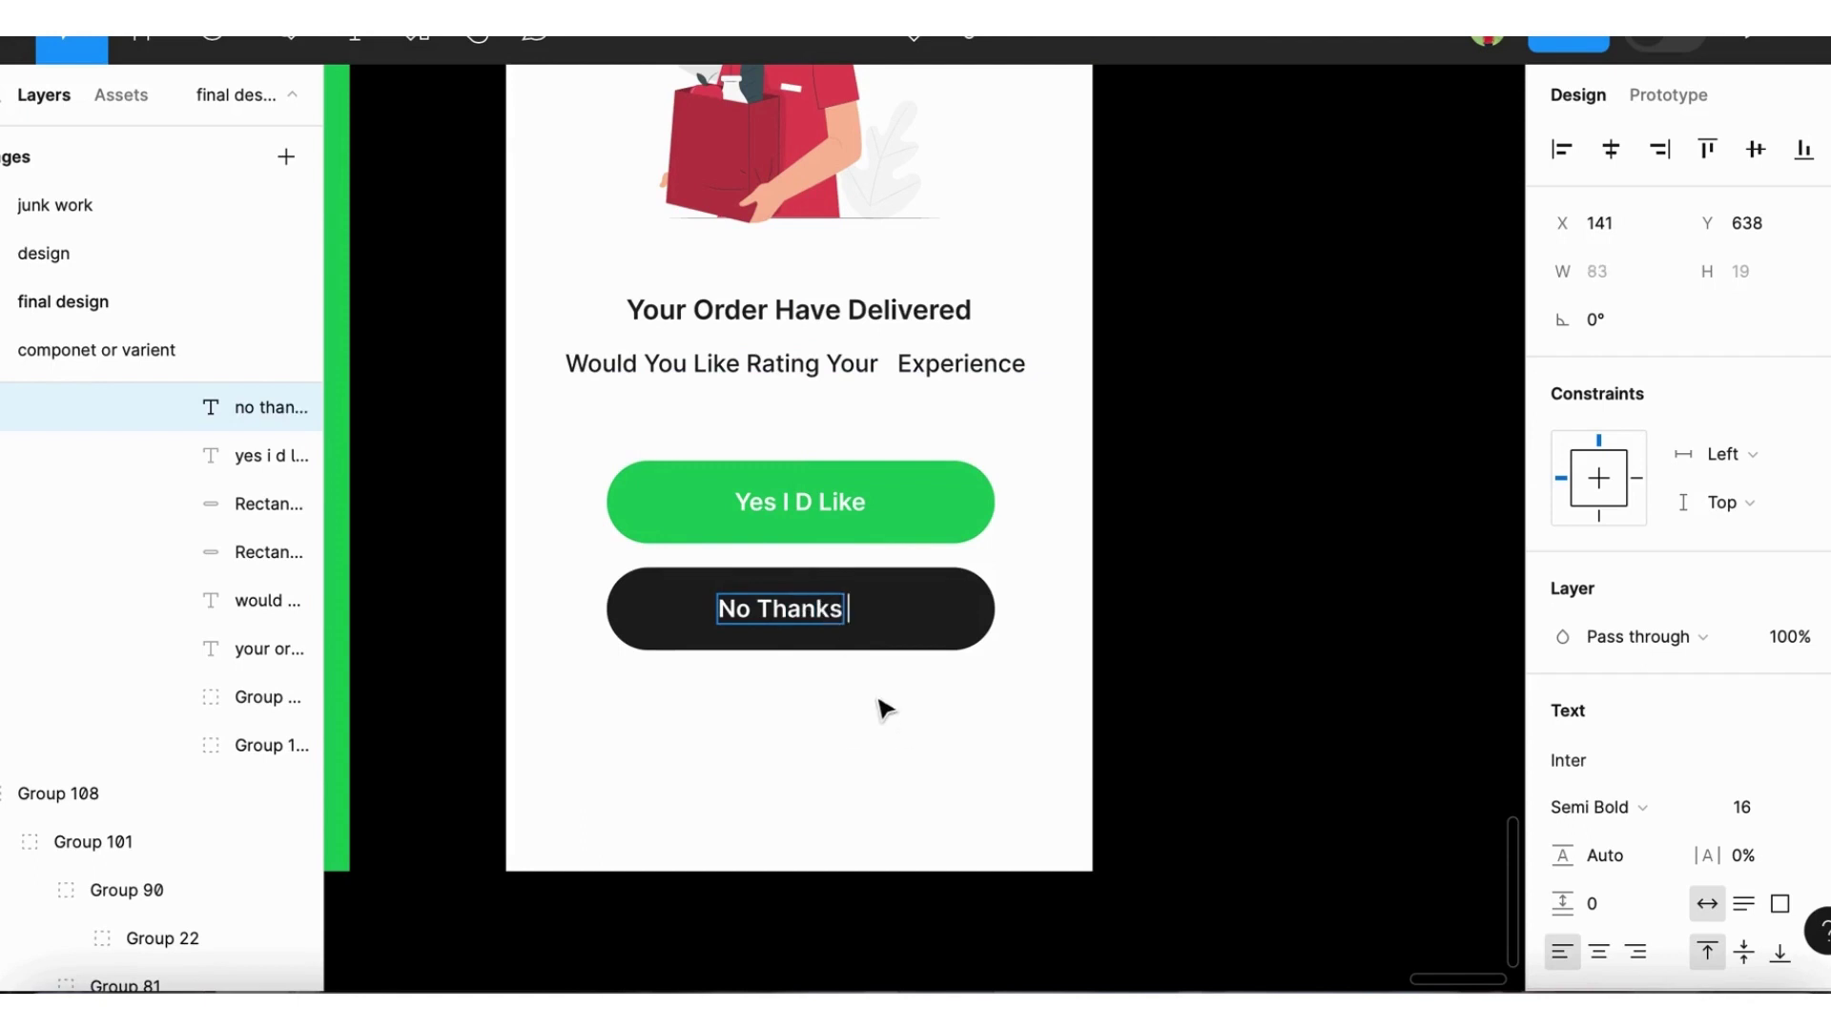
key("Escape")
left_click(927, 634, "shift")
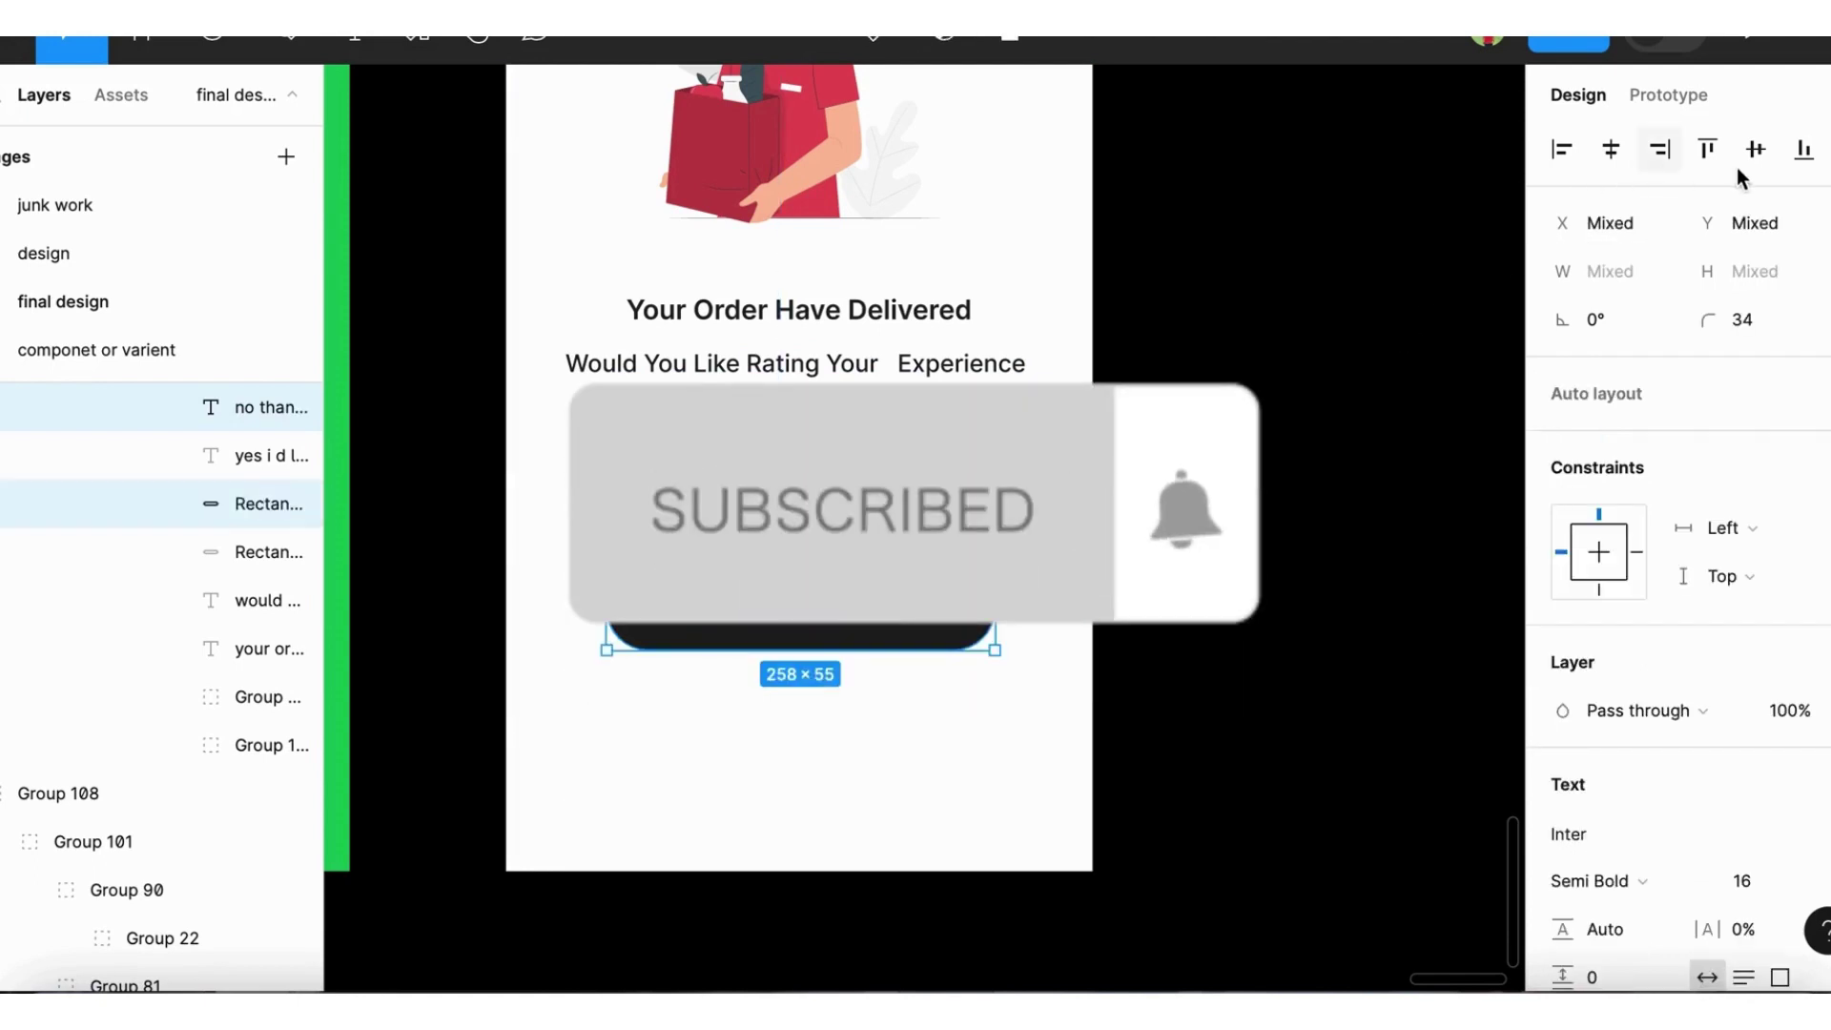
left_click(1614, 167)
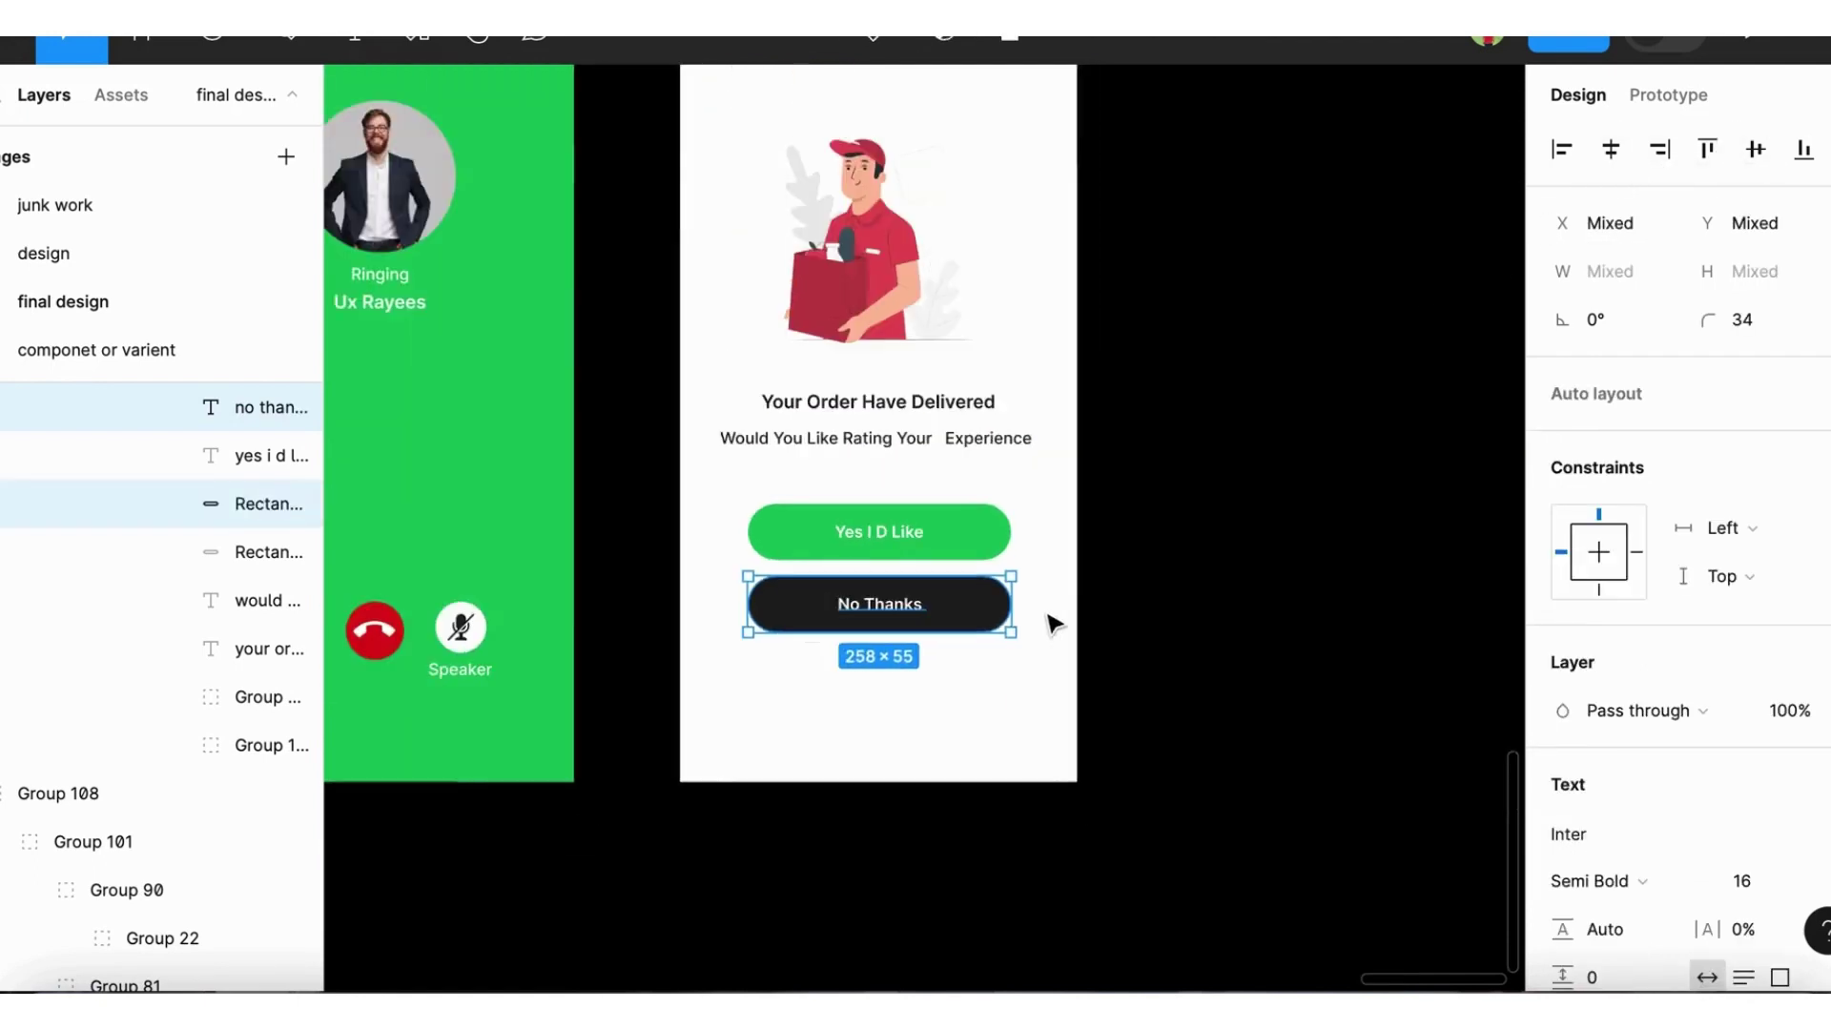
scroll(1055, 613, "down", 3)
left_click(1230, 658)
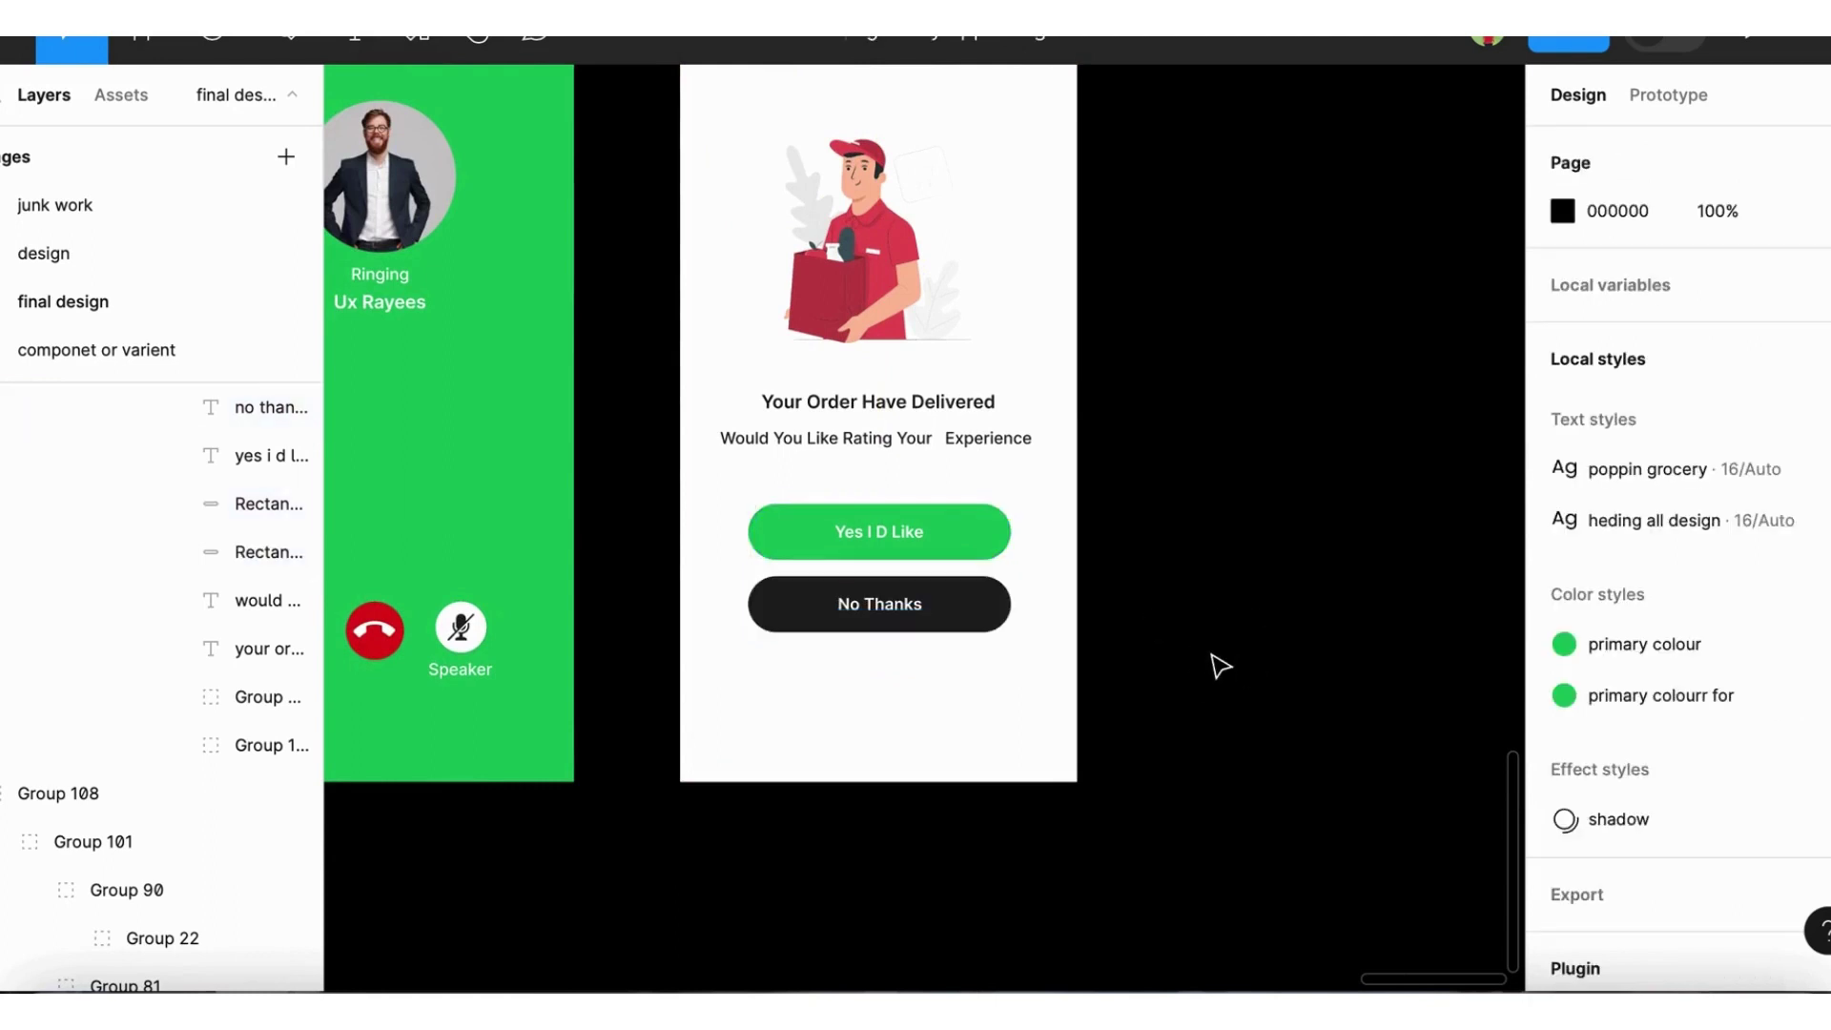
scroll(1221, 665, "down", 2)
scroll(1221, 665, "up", 3)
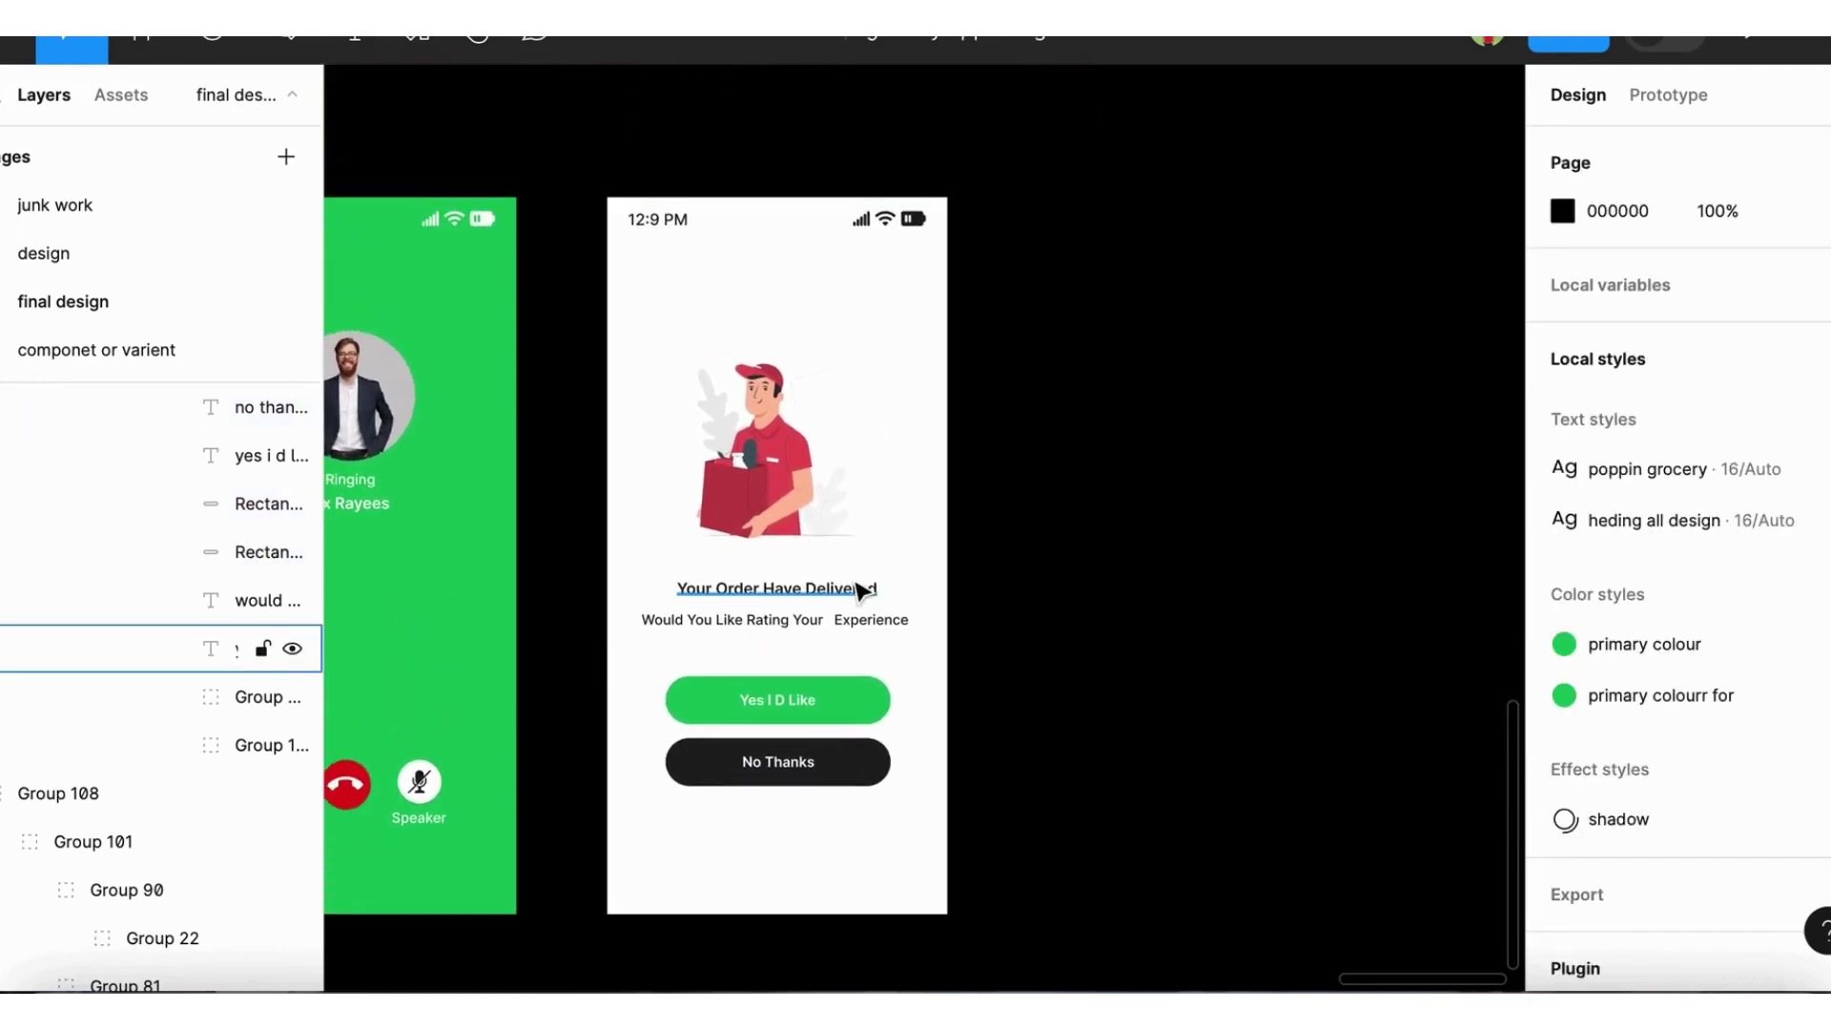
scroll(1002, 620, "down", 3)
scroll(1006, 621, "up", 1)
scroll(1003, 622, "up", 1)
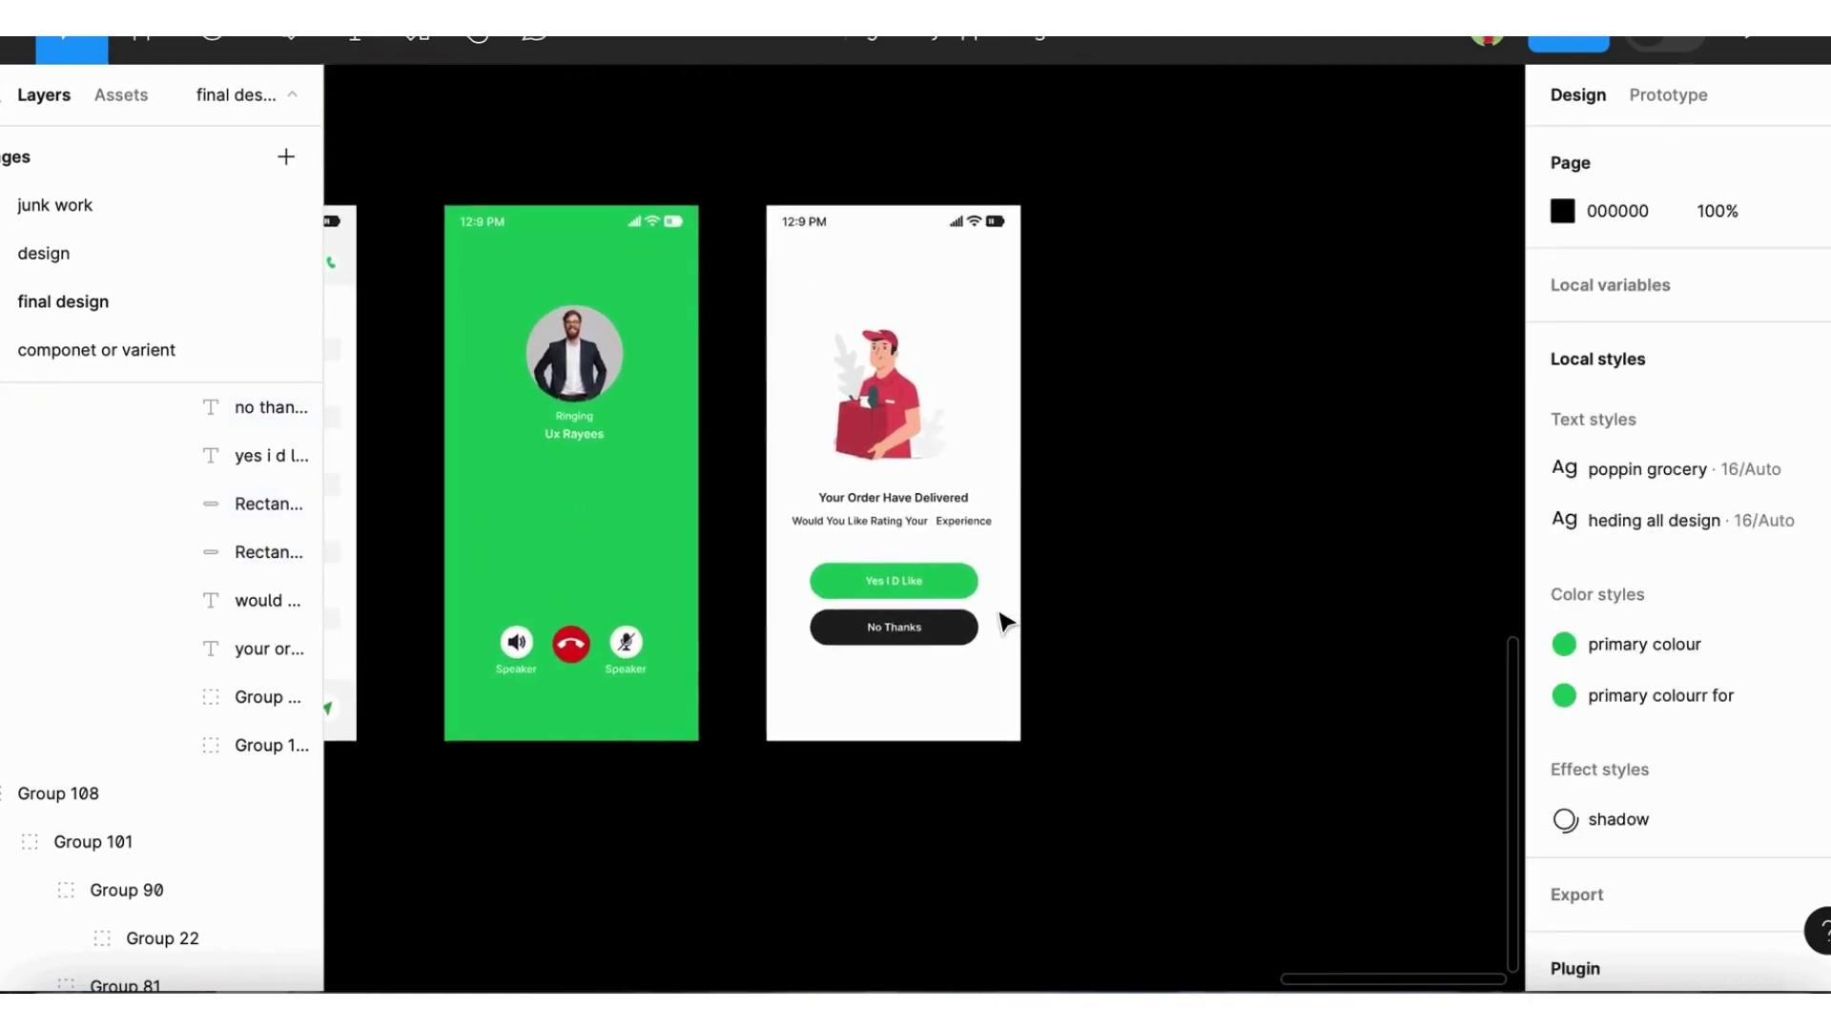
scroll(1002, 622, "up", 1)
scroll(1001, 621, "up", 2)
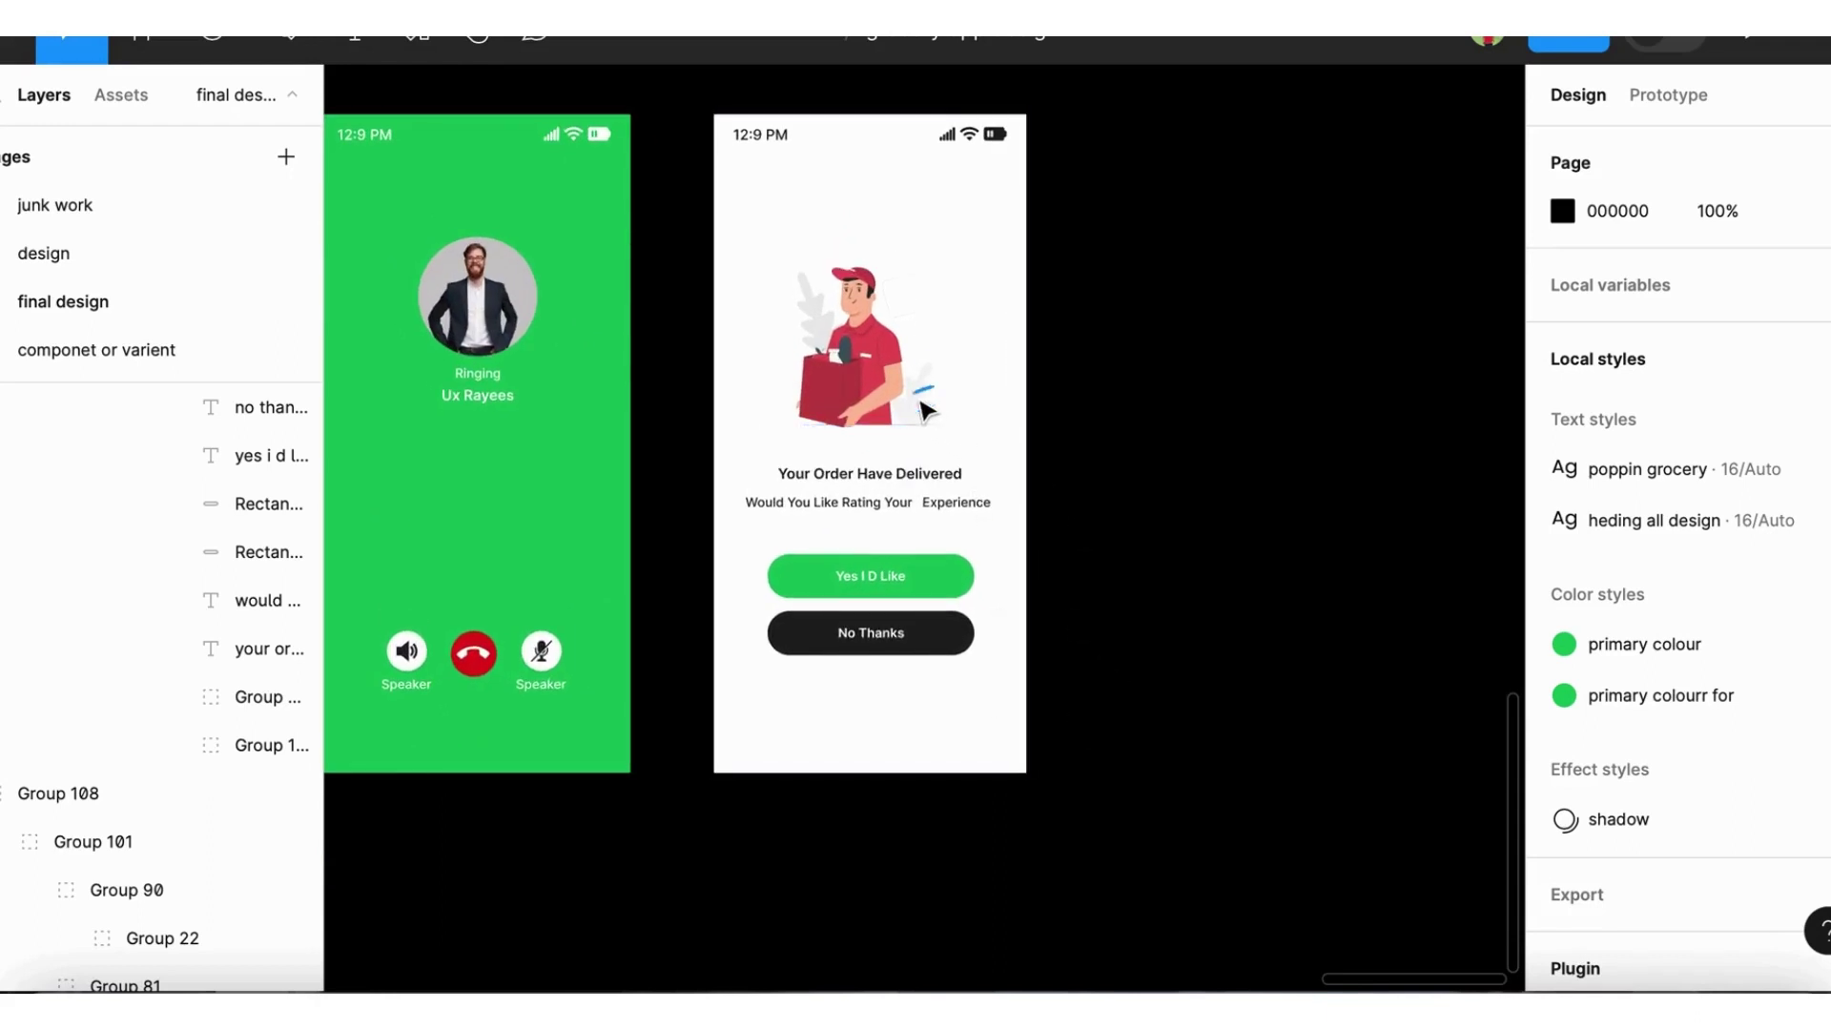
scroll(1139, 799, "left", 2)
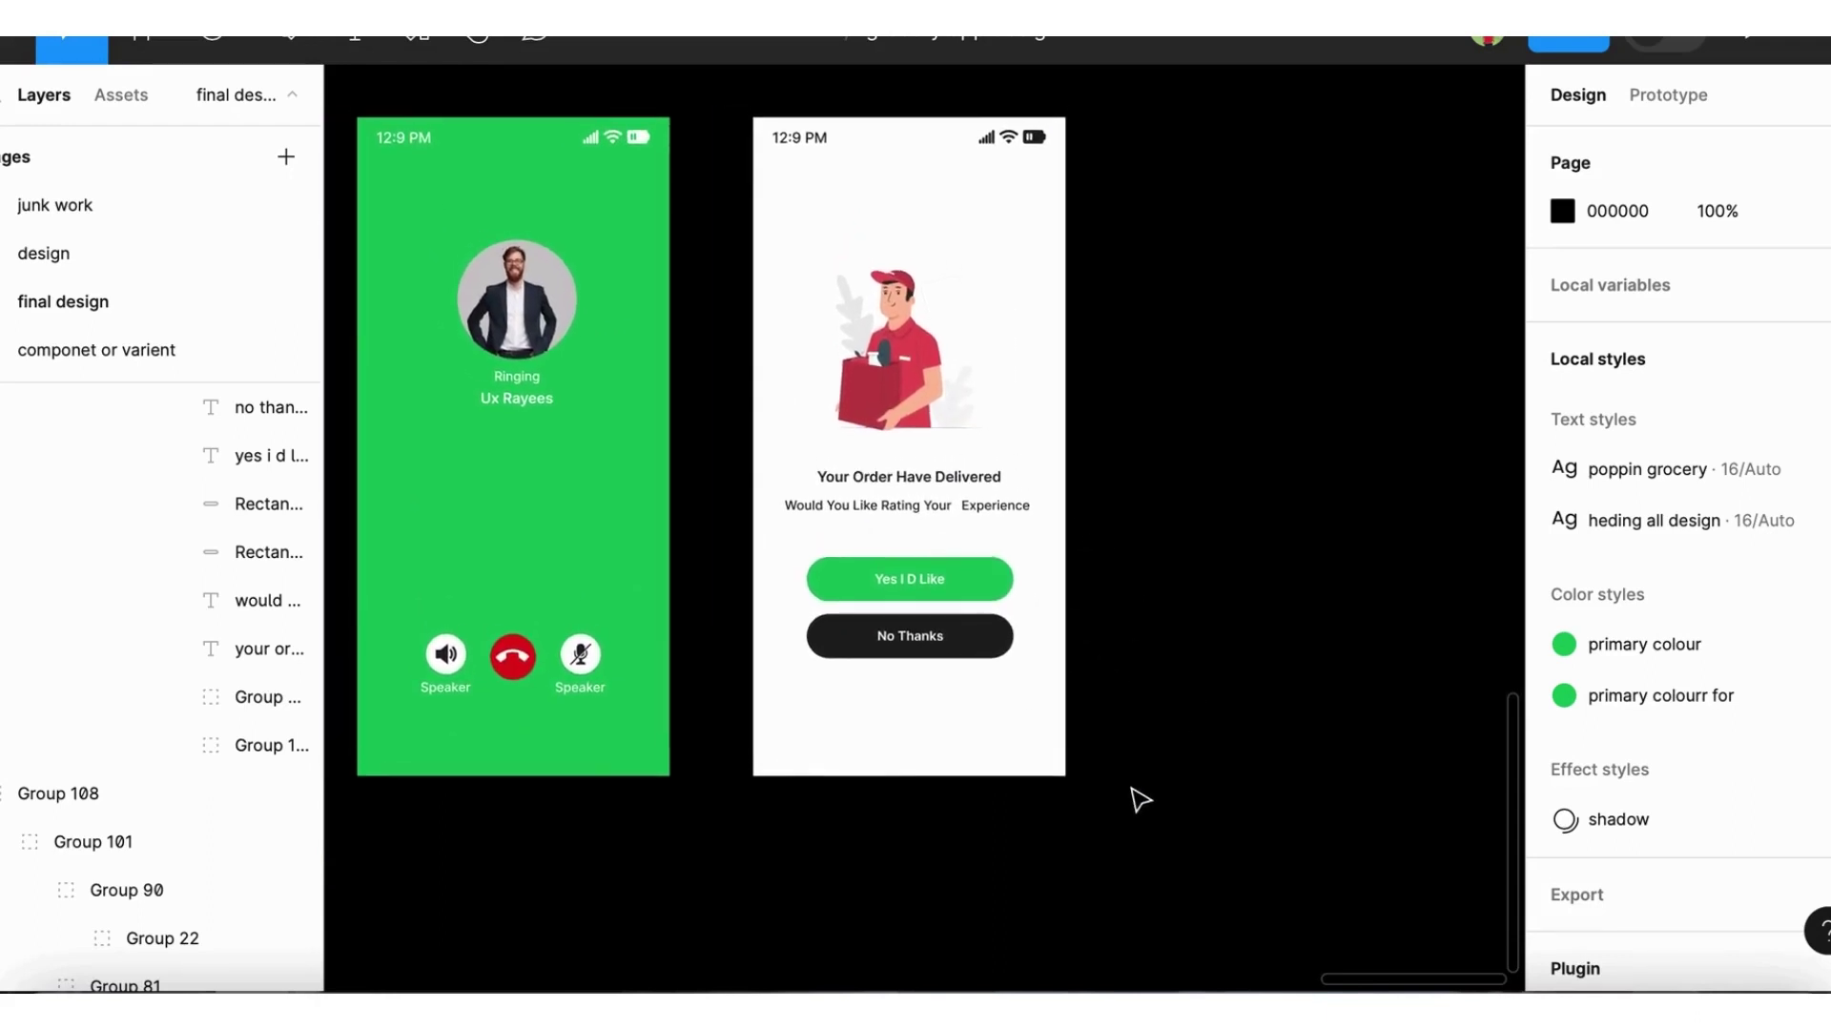
scroll(1149, 822, "up", 2)
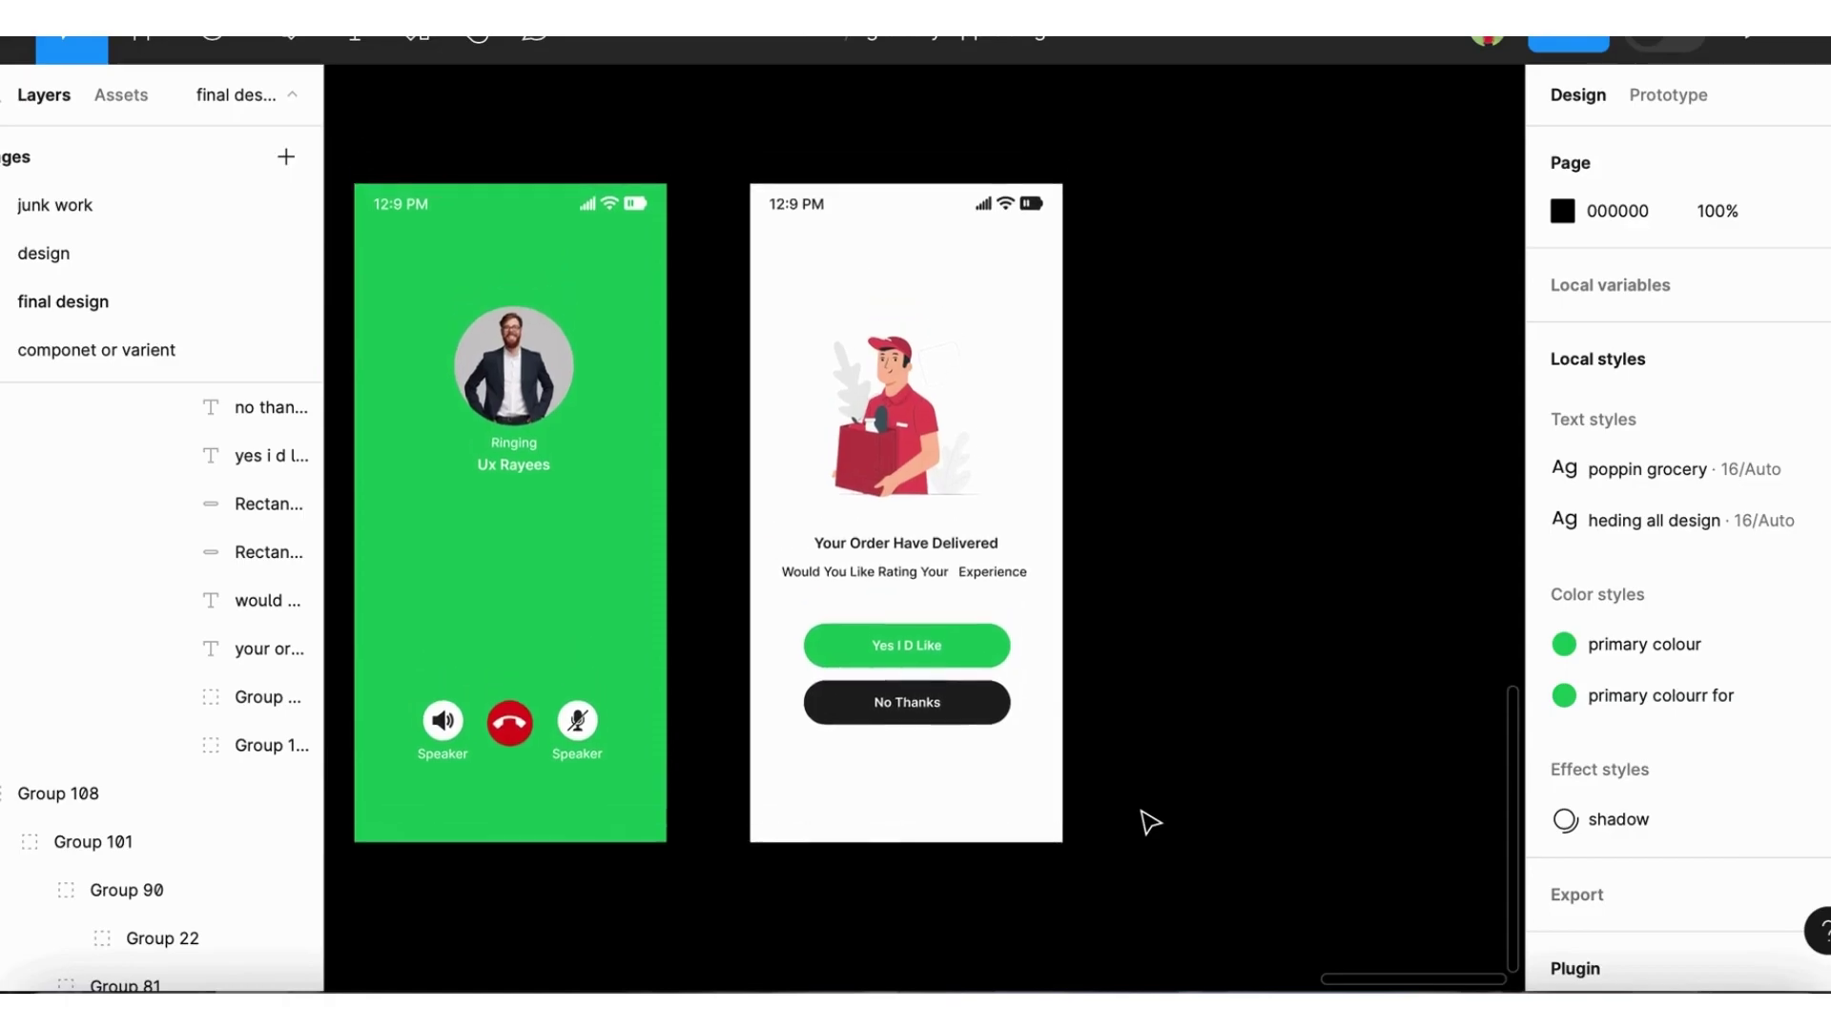